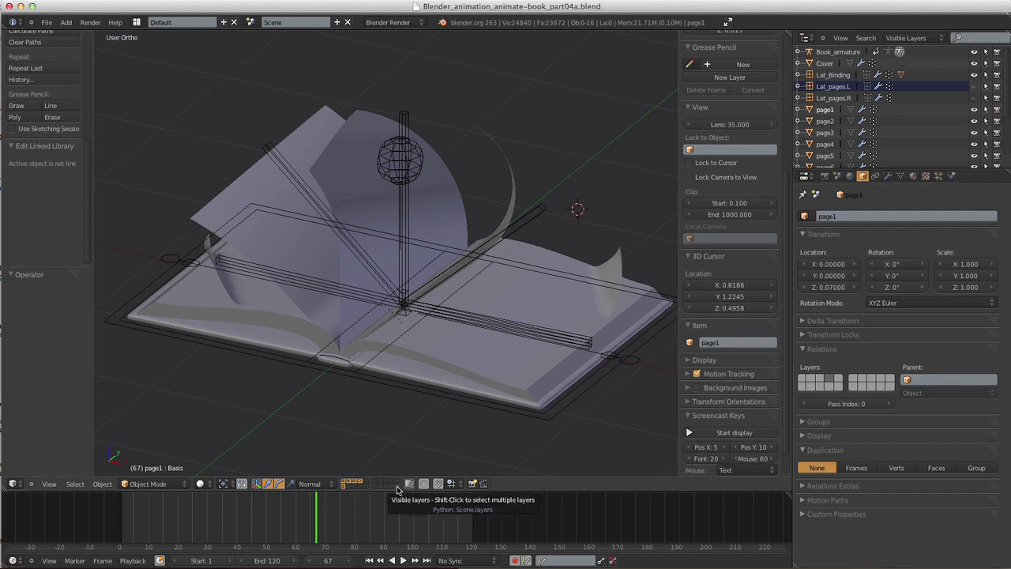
- Switch the render engine to Cycles Render and show only the empty scene layer 20
{"action": "left_click", "coordinate": [398, 23]}
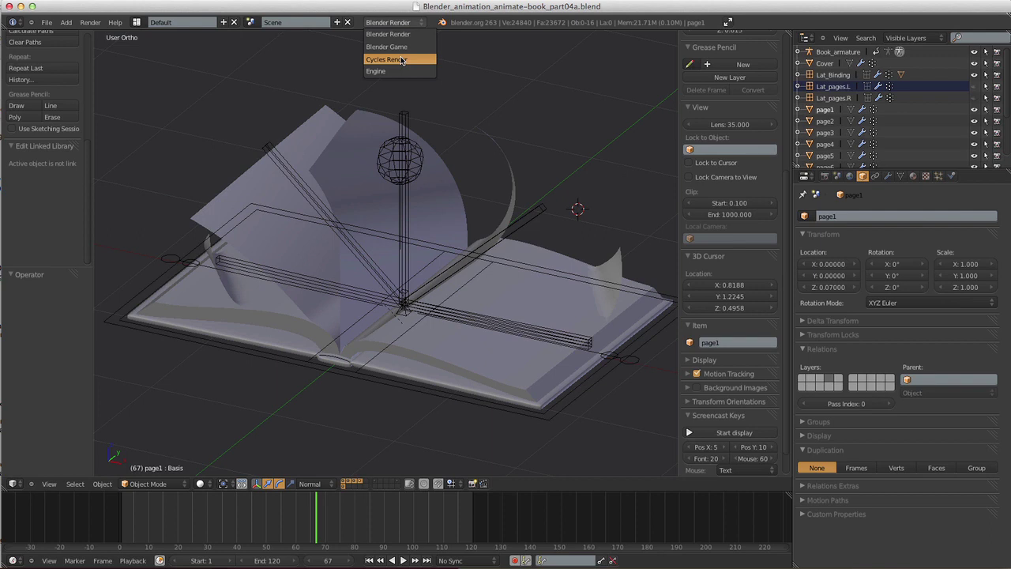
{"action": "left_click", "coordinate": [402, 61]}
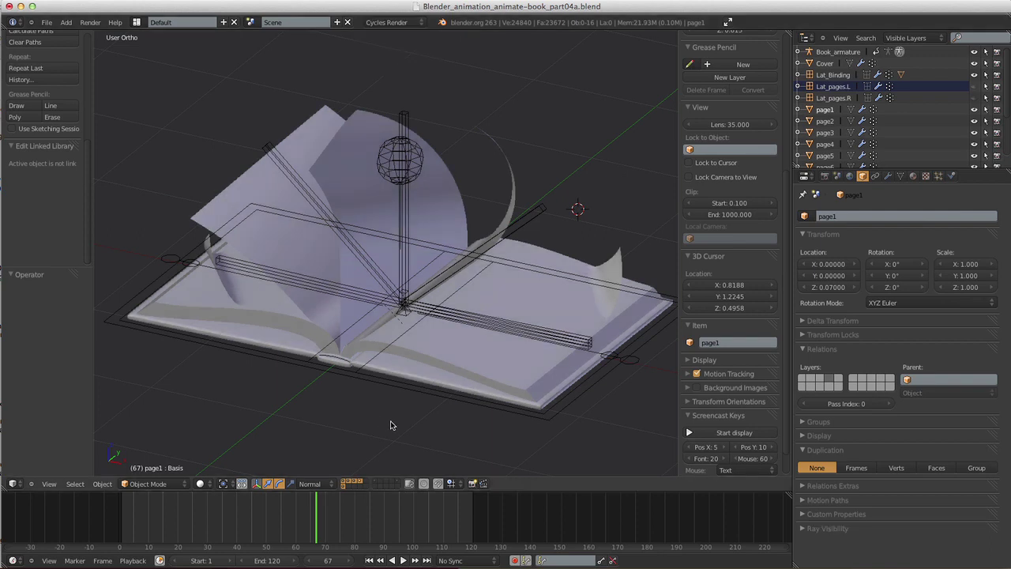
{"action": "left_click", "coordinate": [399, 486]}
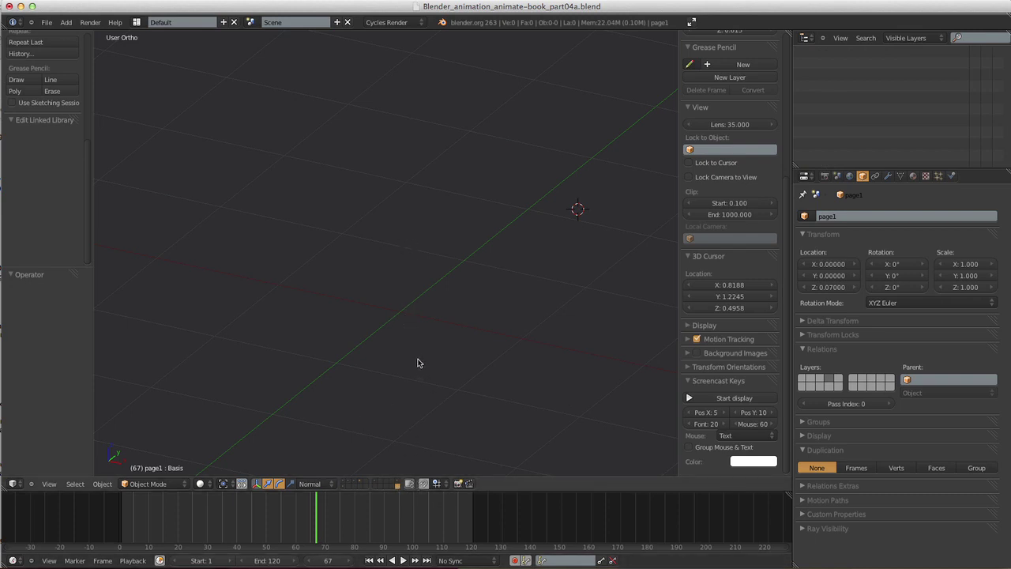
- Reset the 3D cursor to the world origin and add a camera there
{"action": "key", "text": "shift+c"}
{"action": "middle_click_drag", "start_coordinate": [421, 347], "coordinate": [457, 297], "text": "shift"}
{"action": "left_click", "coordinate": [66, 22]}
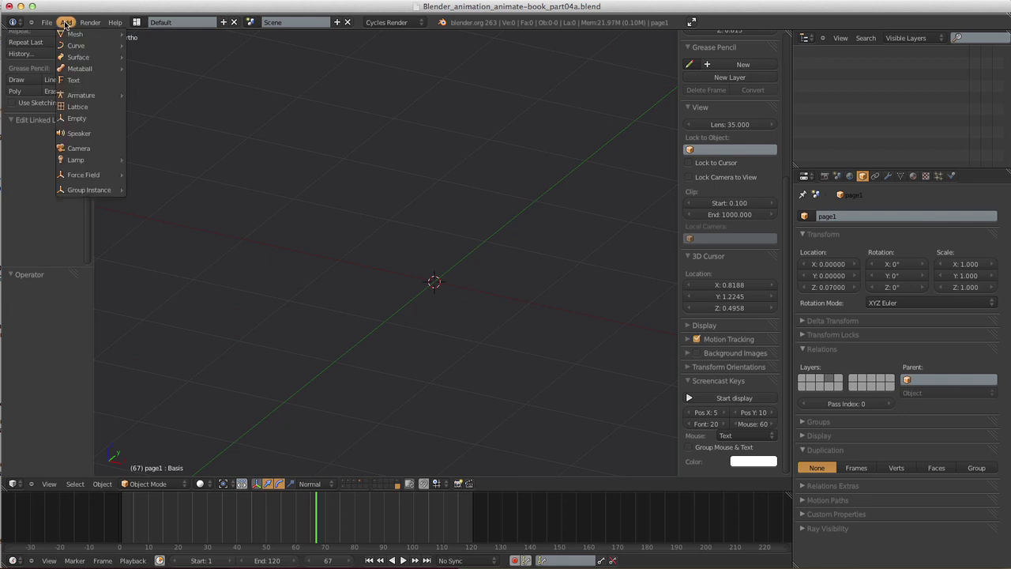
{"action": "left_click", "coordinate": [78, 148]}
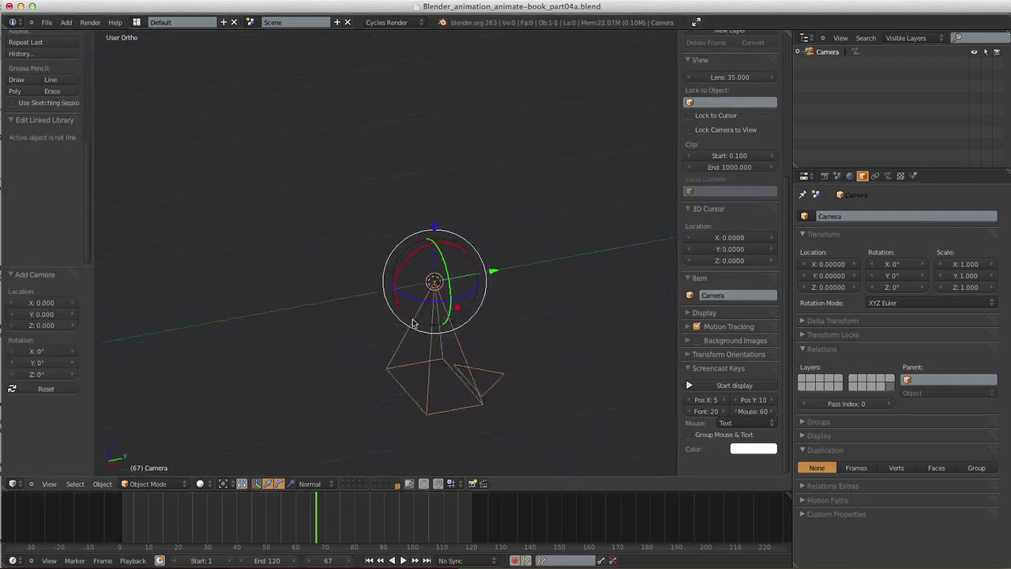
- Raise the camera straight up along the Z axis to a height of about 3.62
{"action": "key", "text": "g"}
{"action": "key", "text": "z"}
{"action": "left_click", "coordinate": [512, 188]}
{"action": "scroll", "coordinate": [531, 317], "scroll_direction": "down", "scroll_amount": 5}
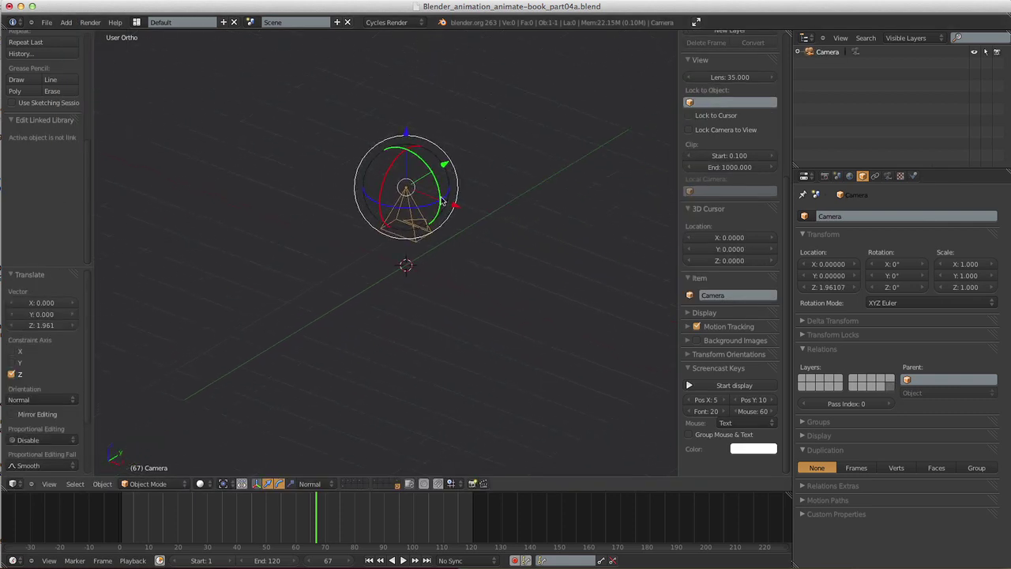
{"action": "key", "text": "g"}
{"action": "key", "text": "z"}
{"action": "left_click", "coordinate": [406, 83]}
{"action": "middle_click_drag", "start_coordinate": [450, 272], "coordinate": [477, 321], "text": "shift"}
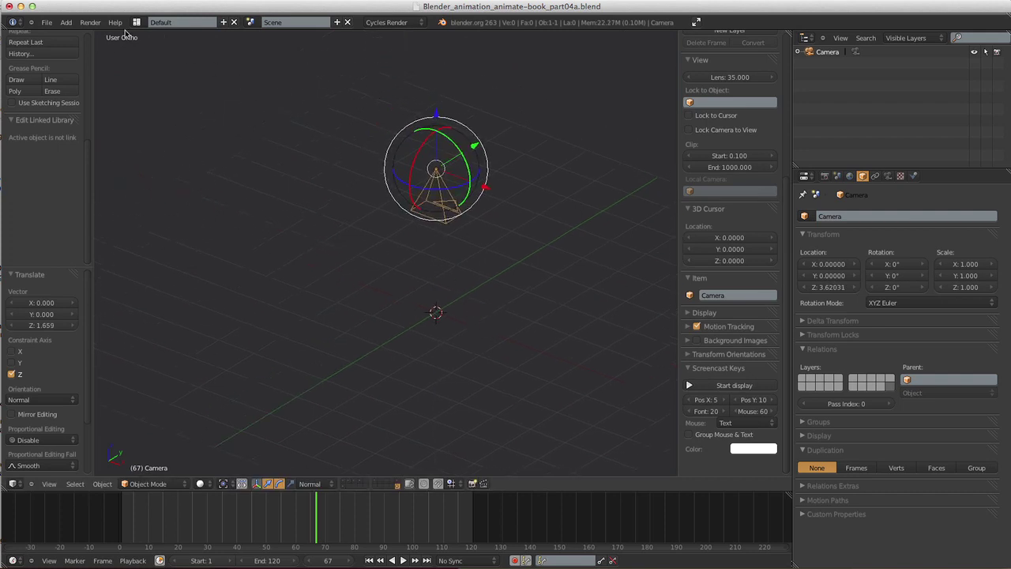
- Add an empty at the origin and rename it Camtrack
{"action": "left_click", "coordinate": [67, 22]}
{"action": "left_click", "coordinate": [90, 119]}
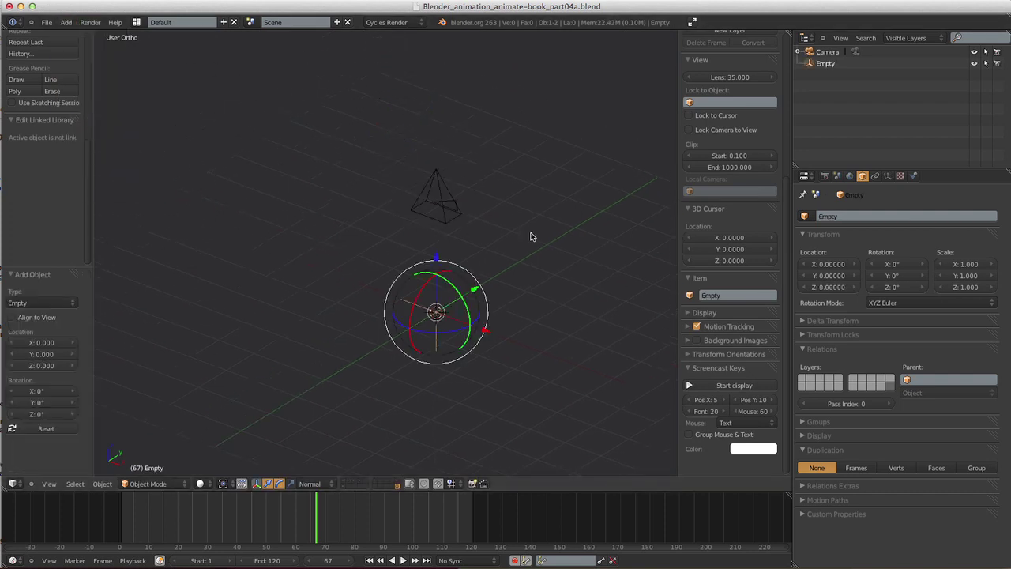
{"action": "double_click", "coordinate": [826, 64]}
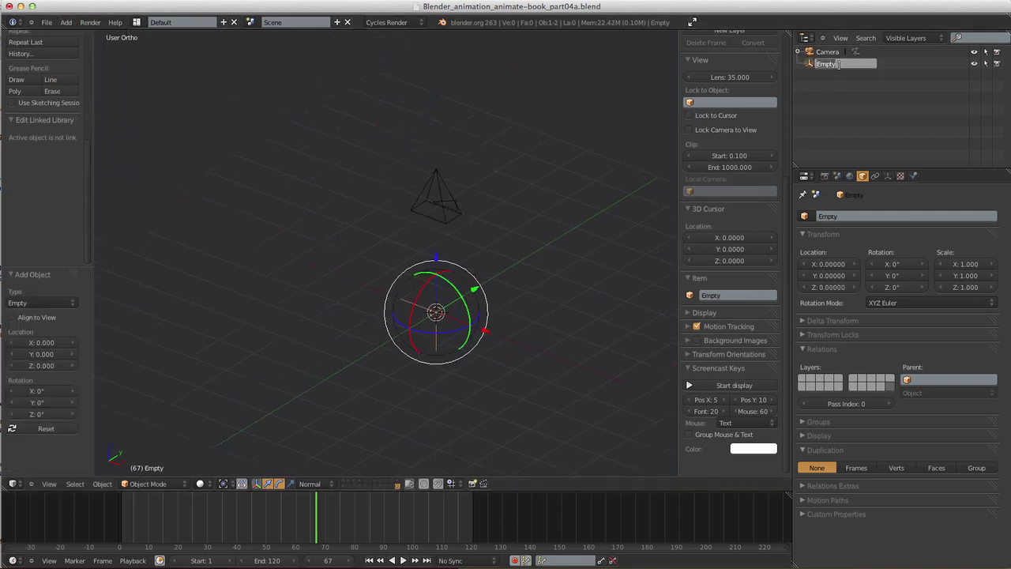
{"action": "type", "text": "Camtrack"}
{"action": "key", "text": "Return"}
- Make the camera track the Camtrack empty with a Track To Constraint
{"action": "middle_click_drag", "start_coordinate": [486, 251], "coordinate": [444, 291]}
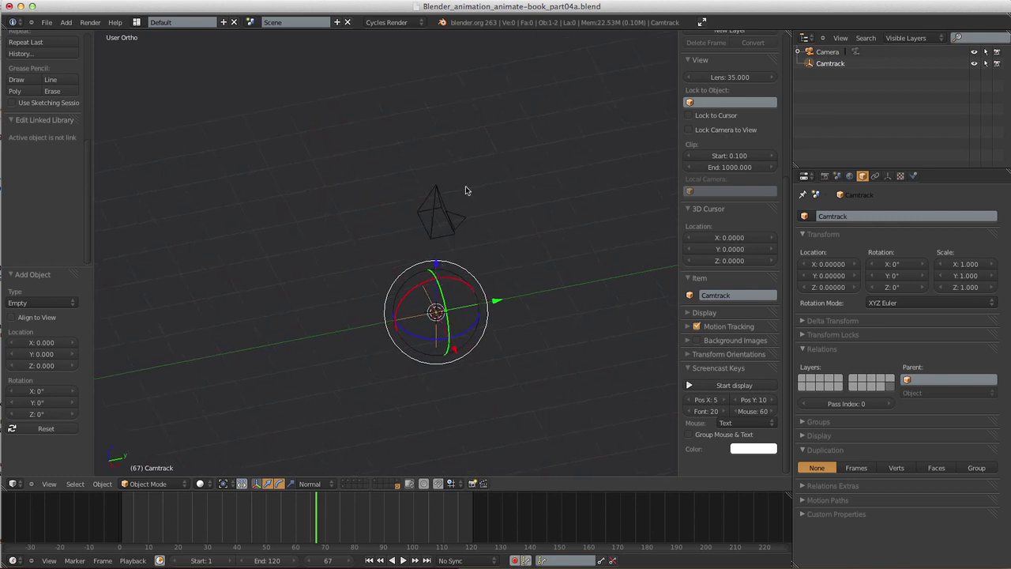
{"action": "right_click", "coordinate": [439, 195]}
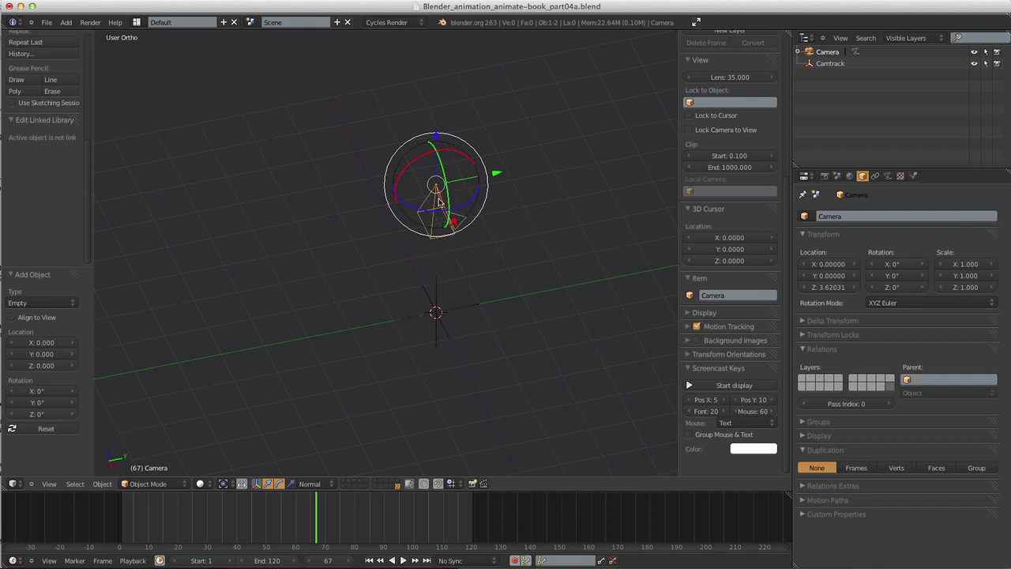
{"action": "right_click", "coordinate": [439, 288]}
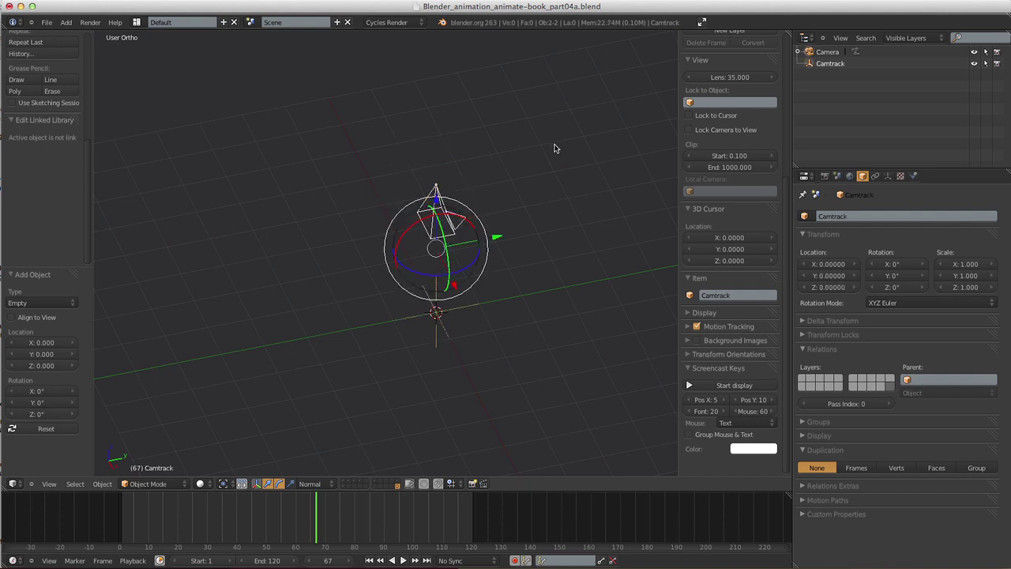
{"action": "key", "text": "ctrl+t"}
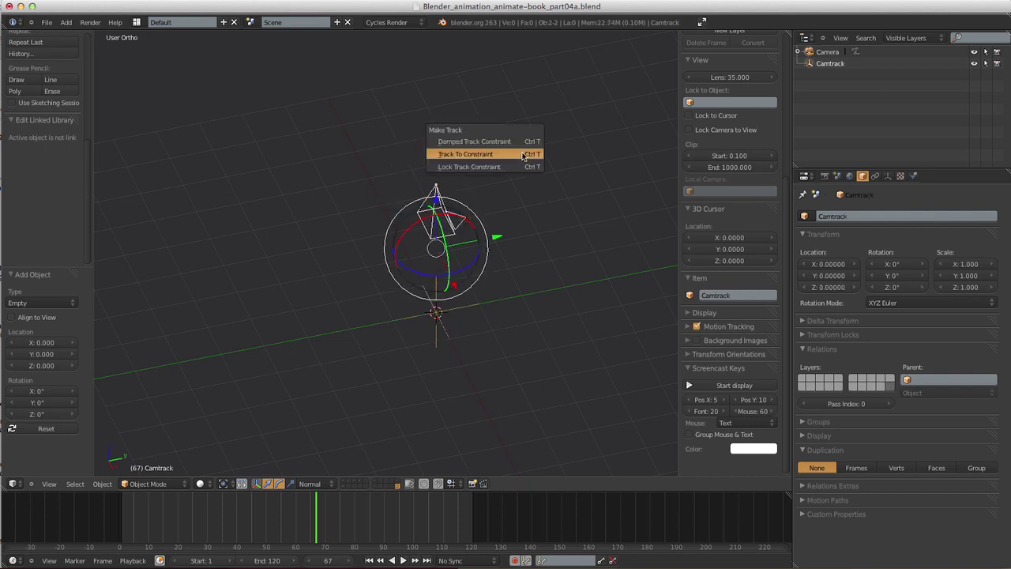
{"action": "left_click", "coordinate": [517, 155]}
- Move the camera sideways away from the empty to about X 3.81, Y -3.60, keeping its height
{"action": "right_click", "coordinate": [443, 185]}
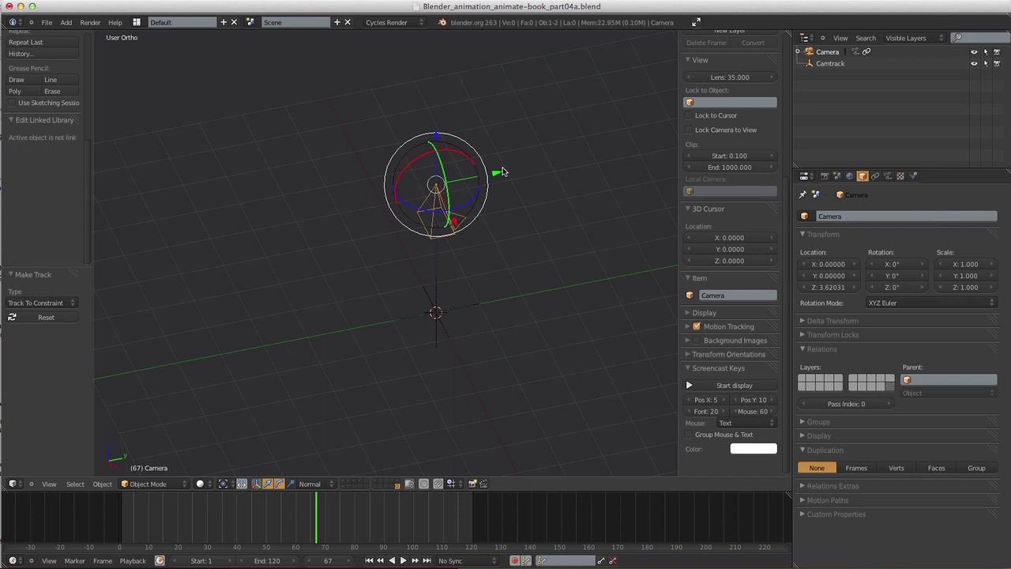
{"action": "left_click_drag", "start_coordinate": [502, 172], "coordinate": [369, 288]}
{"action": "middle_click_drag", "start_coordinate": [369, 287], "coordinate": [355, 271]}
{"action": "left_click_drag", "start_coordinate": [354, 271], "coordinate": [418, 260]}
{"action": "middle_click_drag", "start_coordinate": [419, 260], "coordinate": [409, 306]}
{"action": "left_click_drag", "start_coordinate": [409, 306], "coordinate": [506, 229]}
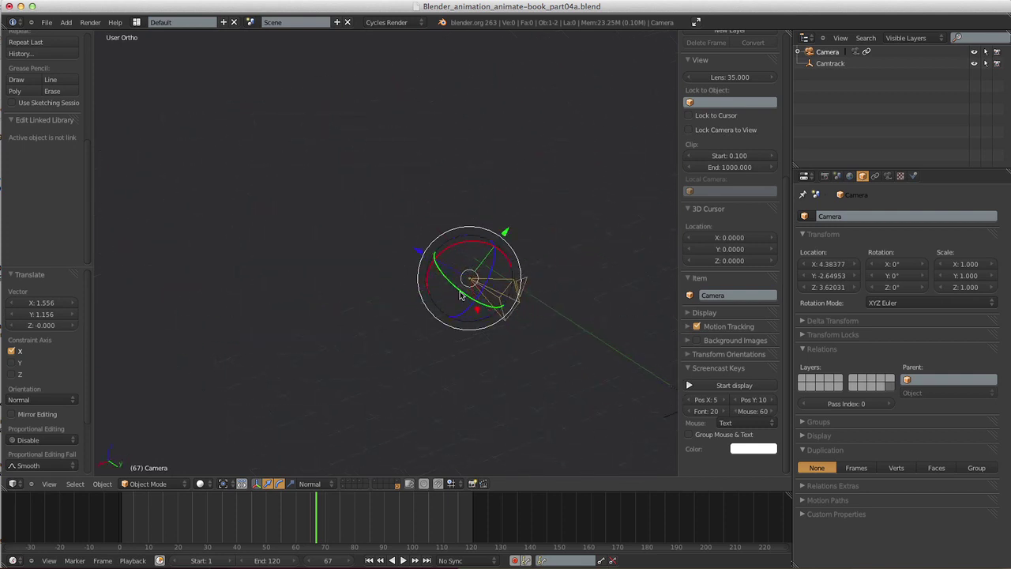
{"action": "middle_click_drag", "start_coordinate": [460, 294], "coordinate": [612, 352]}
{"action": "left_click_drag", "start_coordinate": [540, 292], "coordinate": [541, 302]}
{"action": "middle_click_drag", "start_coordinate": [542, 303], "coordinate": [445, 209]}
- Add a mesh plane at the origin and start the Screencast Keys display
{"action": "left_click", "coordinate": [66, 22]}
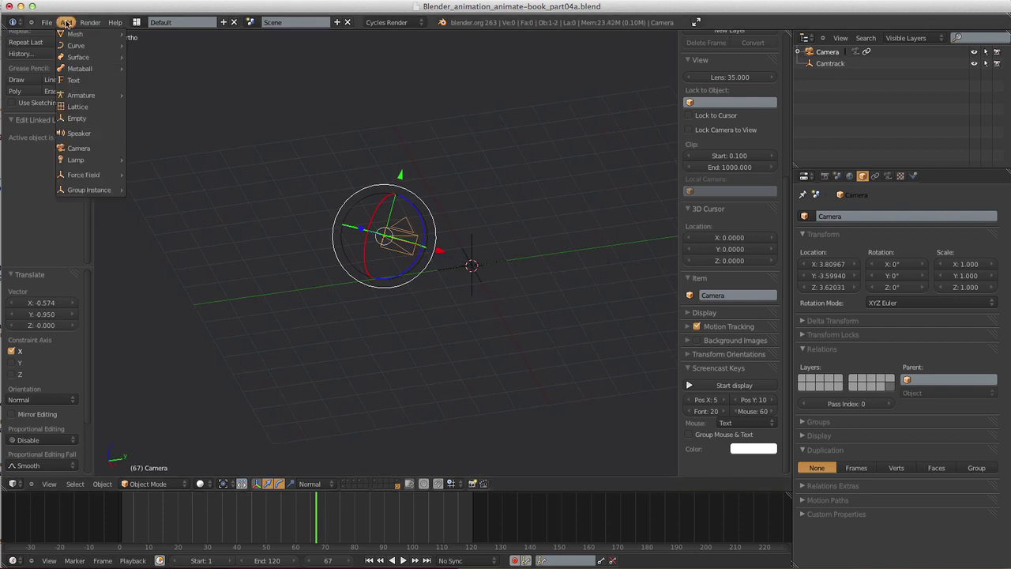
{"action": "mouse_move", "coordinate": [68, 35]}
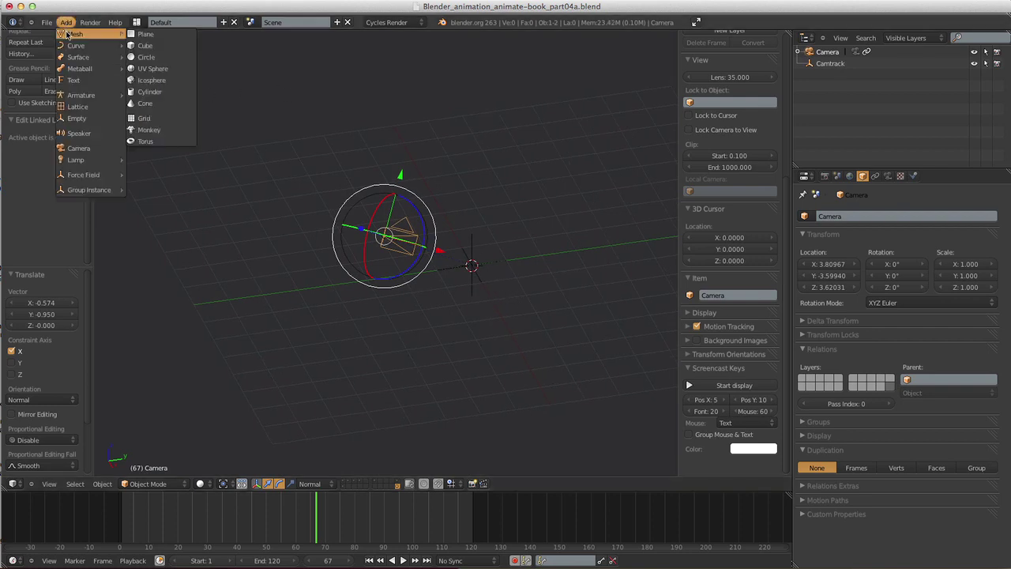
{"action": "left_click", "coordinate": [146, 34]}
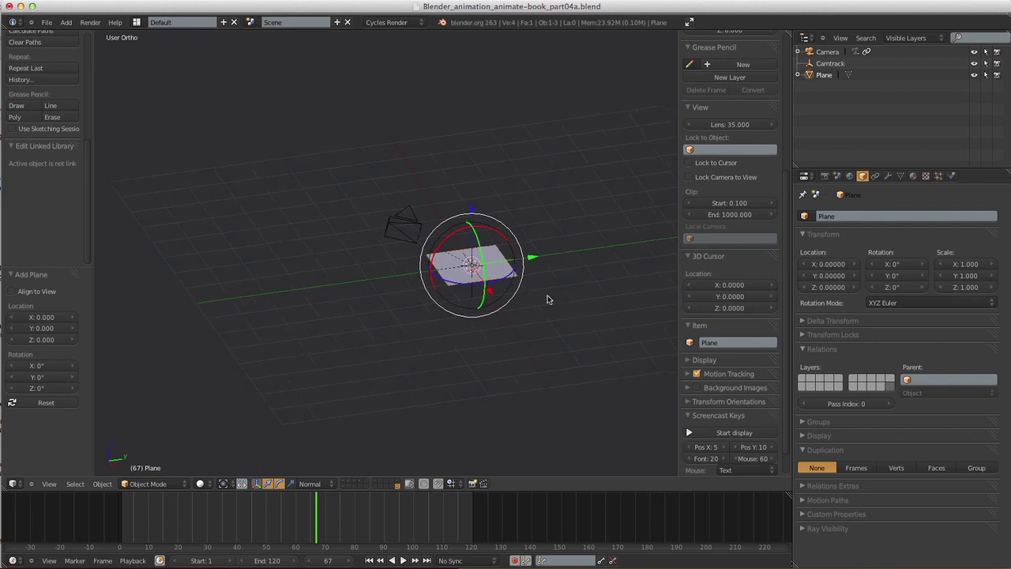
{"action": "left_click", "coordinate": [727, 432]}
- Scale up the plane's mesh uniformly in Edit Mode with two resizes, the second by about 1.49
{"action": "middle_click_drag", "start_coordinate": [509, 236], "coordinate": [491, 356], "text": "shift"}
{"action": "key", "text": "Tab"}
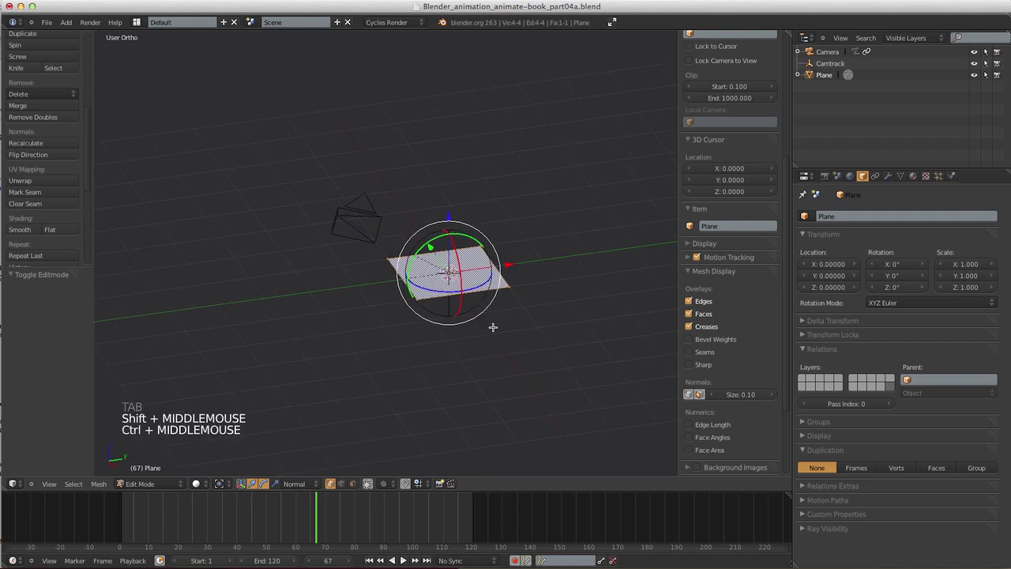
{"action": "key", "text": "s"}
{"action": "left_click", "coordinate": [555, 356]}
{"action": "key", "text": "s"}
{"action": "left_click", "coordinate": [583, 373]}
- In the right side view, select the plane's +Y edge and extrude it obliquely upward by about 1.43 in Y and 1.06 in Z
{"action": "key", "text": "KP_3"}
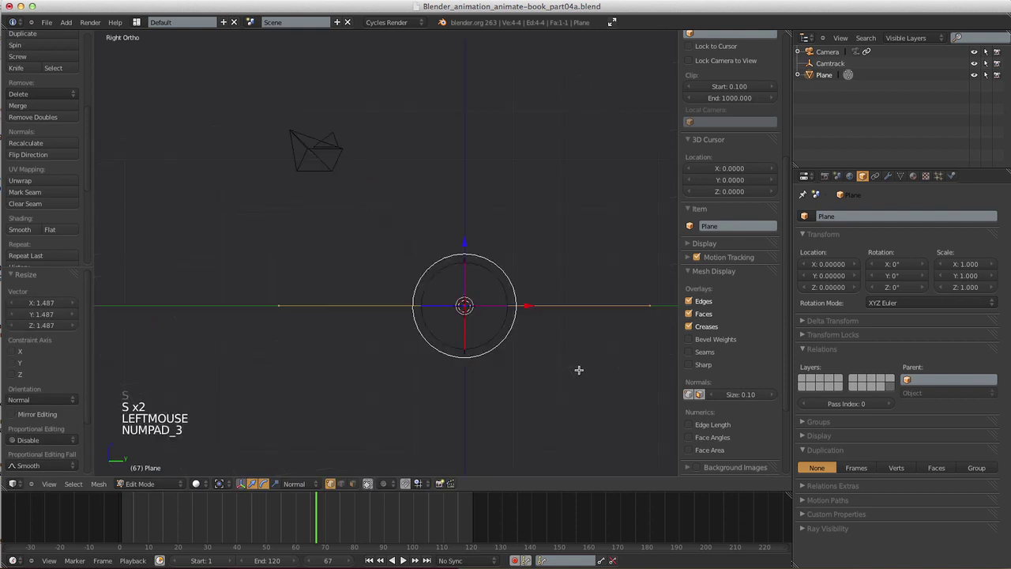
{"action": "middle_click_drag", "start_coordinate": [574, 342], "coordinate": [465, 287], "text": "shift"}
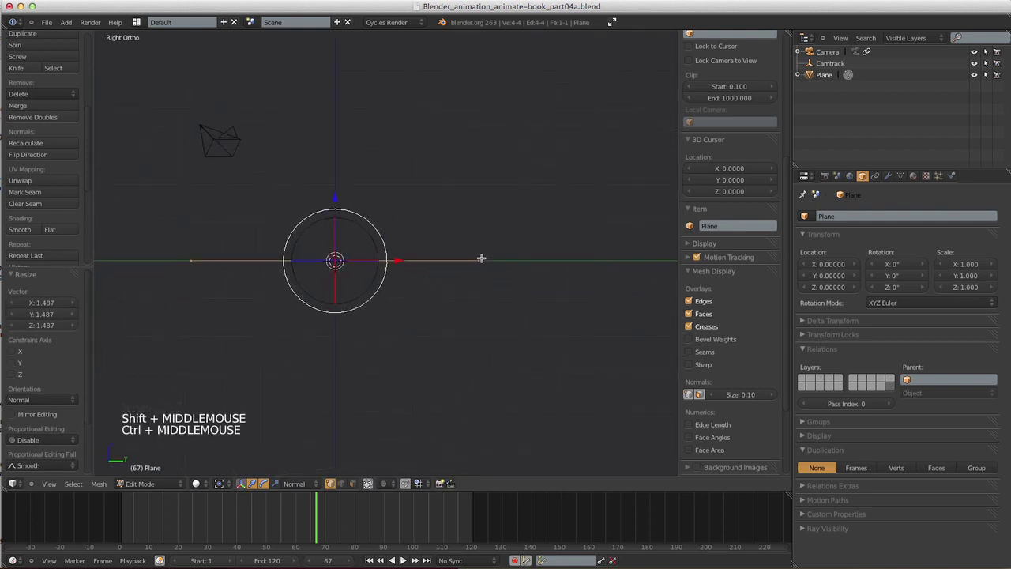
{"action": "key", "text": "a"}
{"action": "key", "text": "b"}
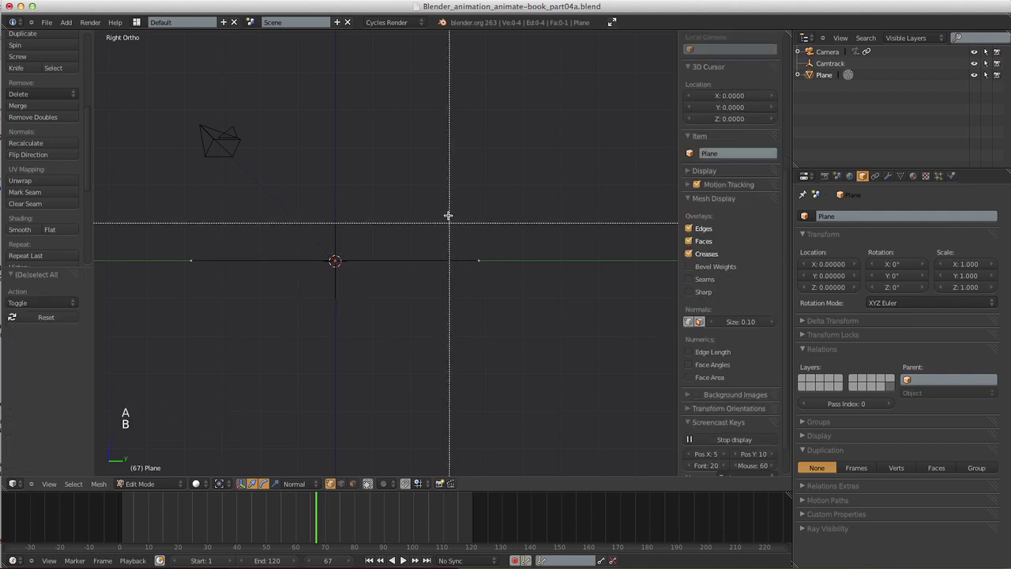
{"action": "left_click_drag", "start_coordinate": [449, 216], "coordinate": [550, 324]}
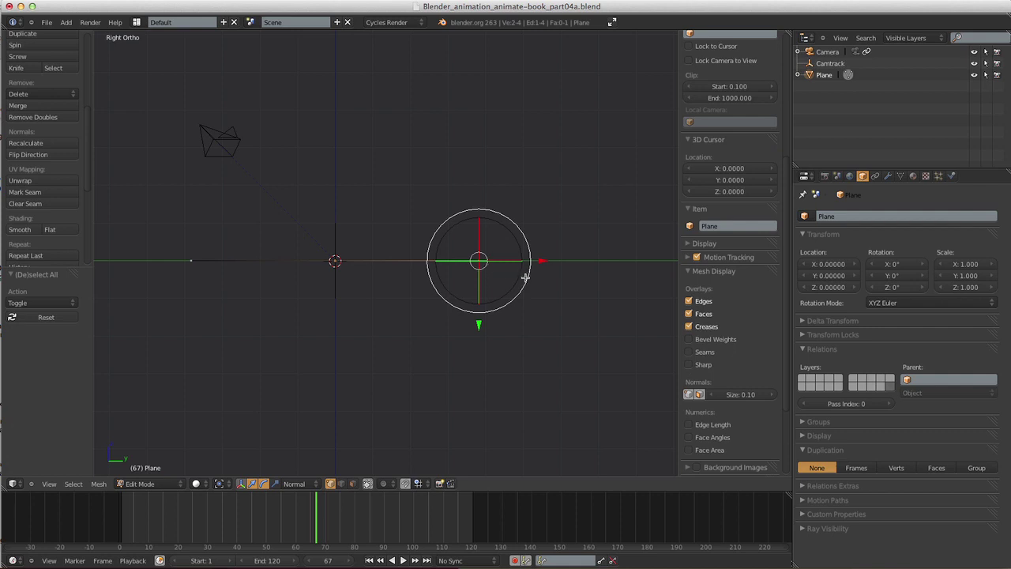
{"action": "key", "text": "g"}
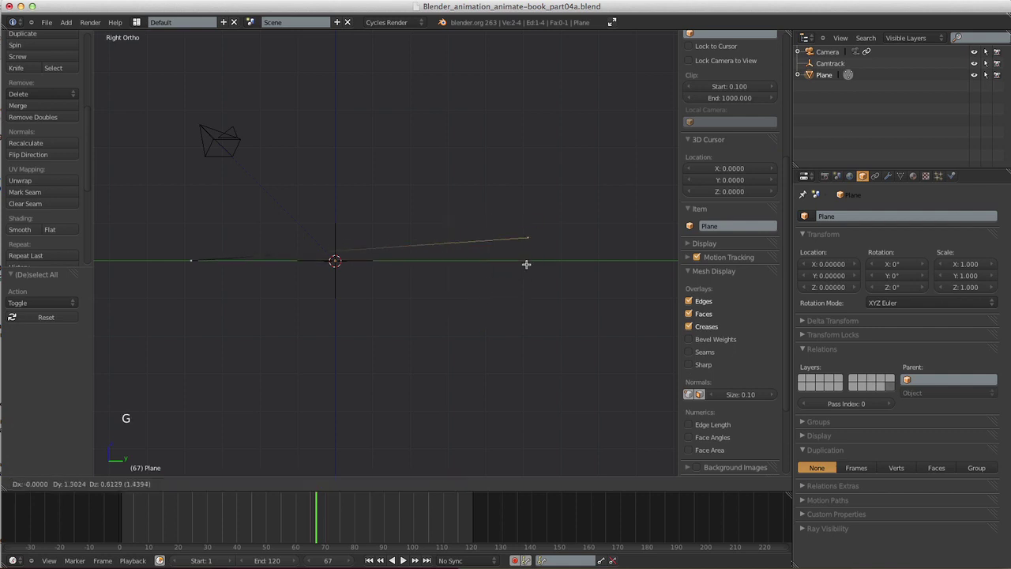
{"action": "right_click", "coordinate": [496, 277]}
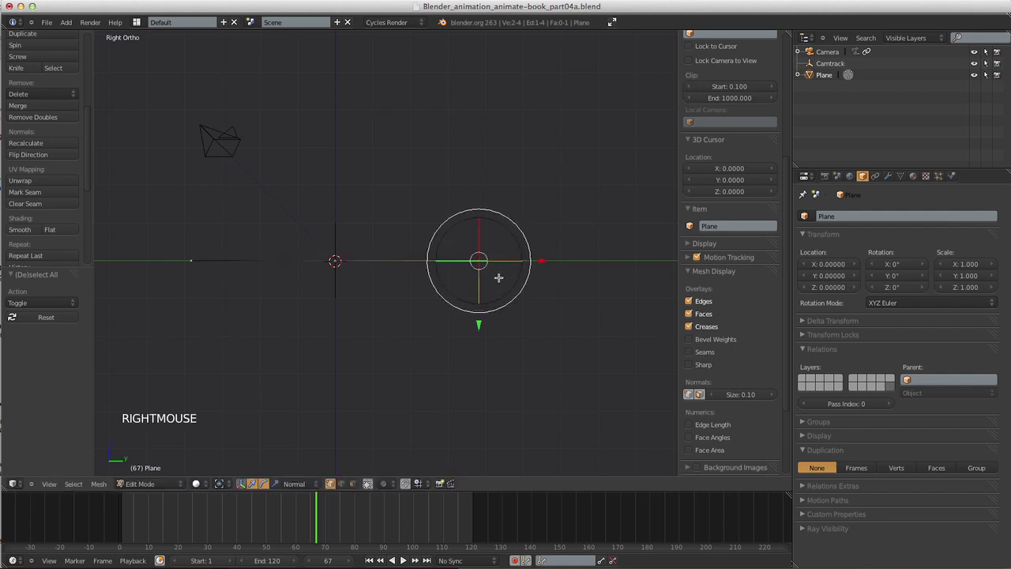
{"action": "key", "text": "e"}
{"action": "key", "text": "e"}
{"action": "left_click", "coordinate": [549, 207]}
- Extrude the edge three more times, each segment steeper, by about 1.47, 2.01 and 1.38 in Z, to form a curved backdrop
{"action": "key", "text": "e"}
{"action": "key", "text": "e"}
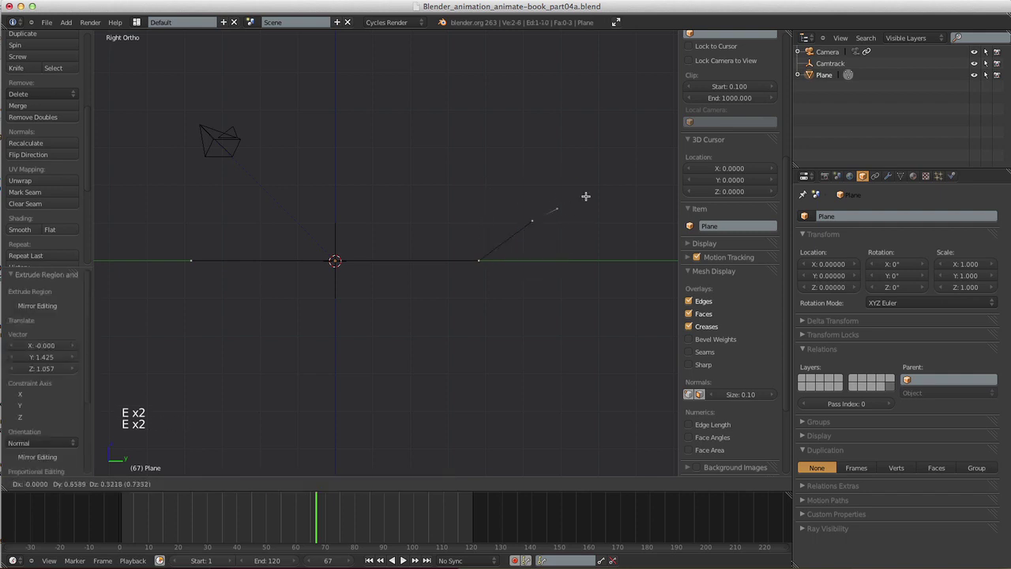
{"action": "left_click", "coordinate": [604, 154]}
{"action": "key", "text": "e"}
{"action": "key", "text": "e"}
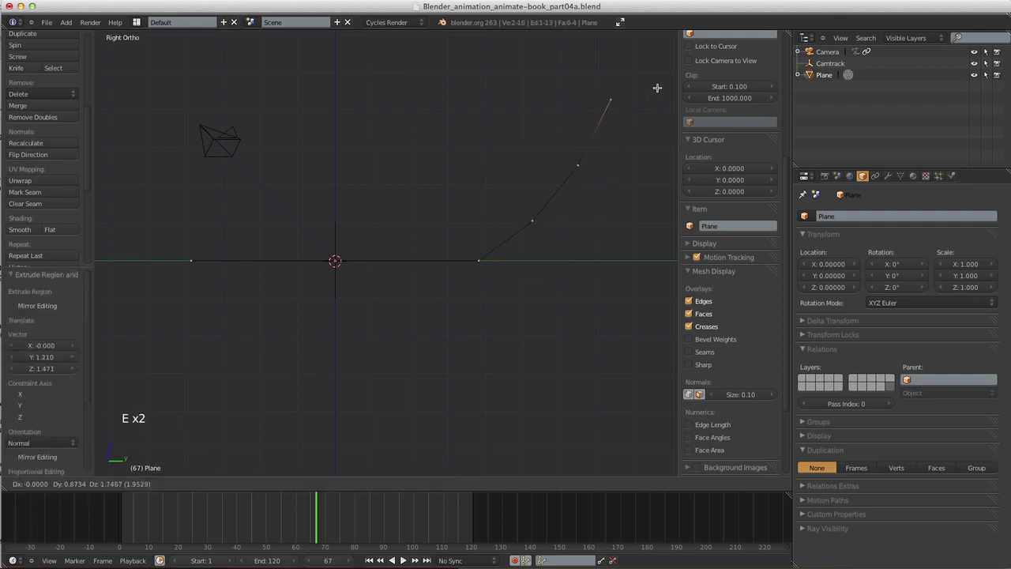
{"action": "left_click", "coordinate": [660, 77]}
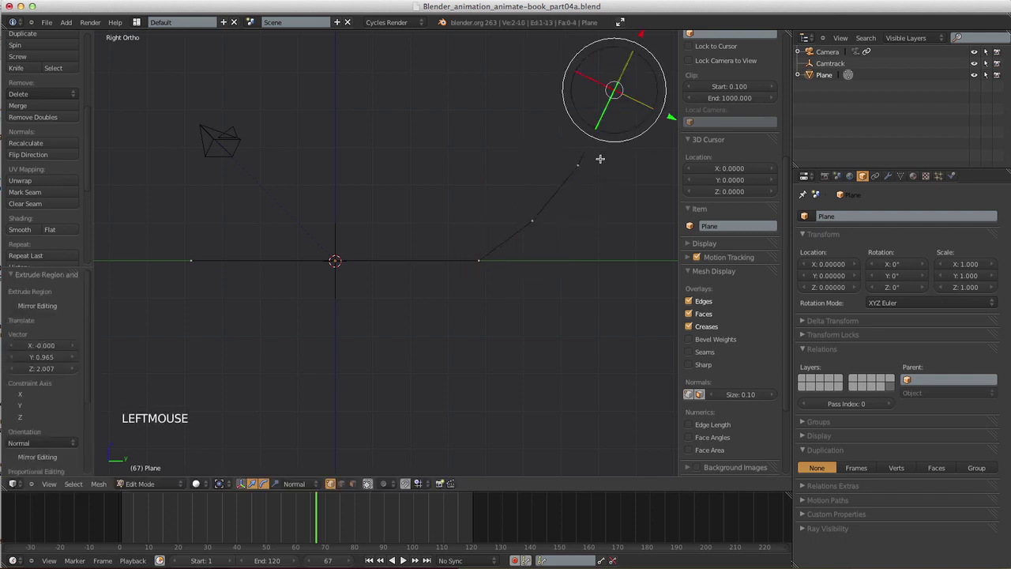
{"action": "key", "text": "e"}
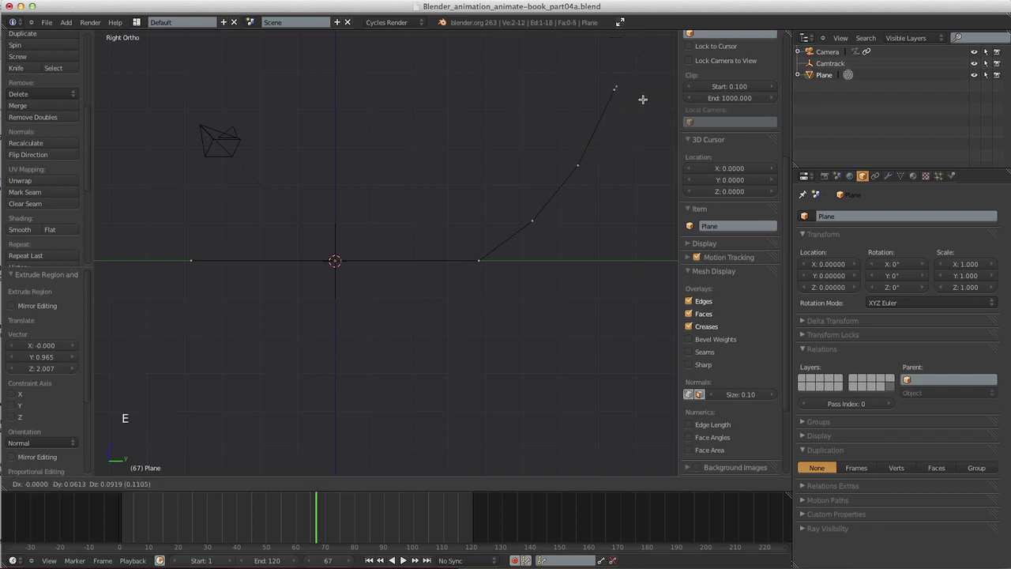
{"action": "left_click", "coordinate": [654, 50]}
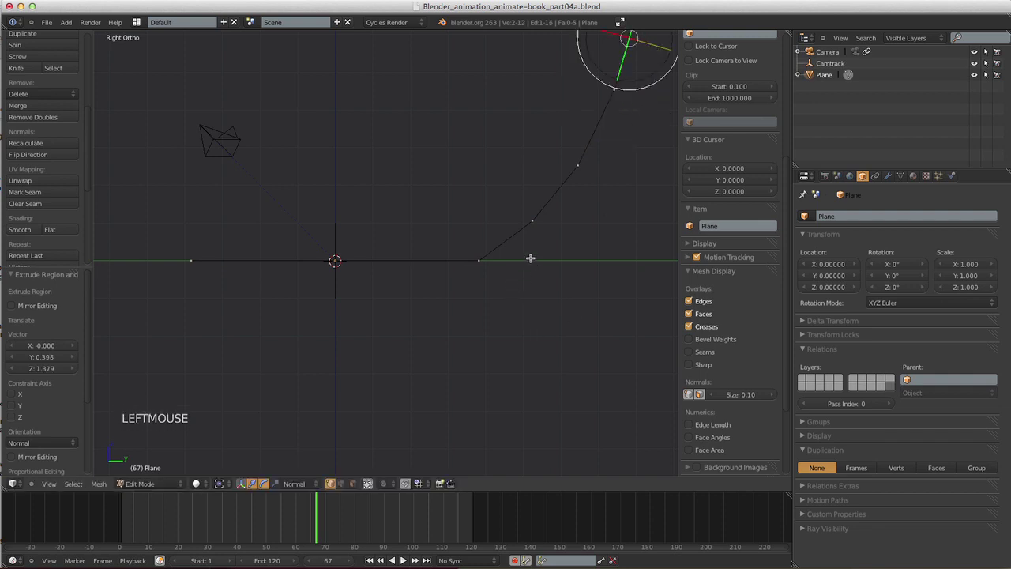
- Select the whole backdrop mesh, set its shading to smooth and recalculate its normals
{"action": "key", "text": "Tab"}
{"action": "key", "text": "Tab"}
{"action": "middle_click_drag", "start_coordinate": [478, 293], "coordinate": [516, 302]}
{"action": "key", "text": "a"}
{"action": "key", "text": "a"}
{"action": "left_click", "coordinate": [21, 229]}
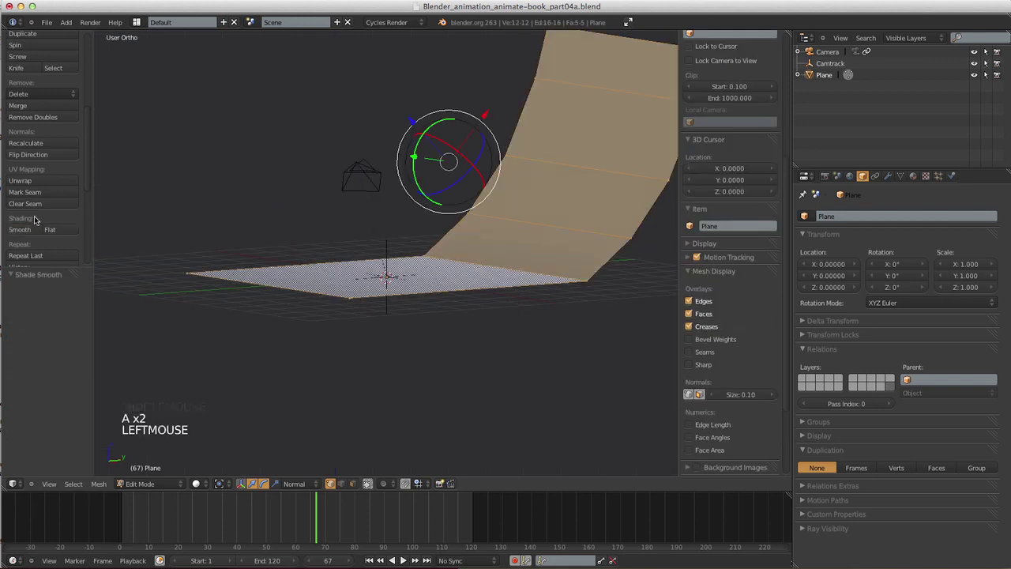
{"action": "left_click", "coordinate": [26, 143]}
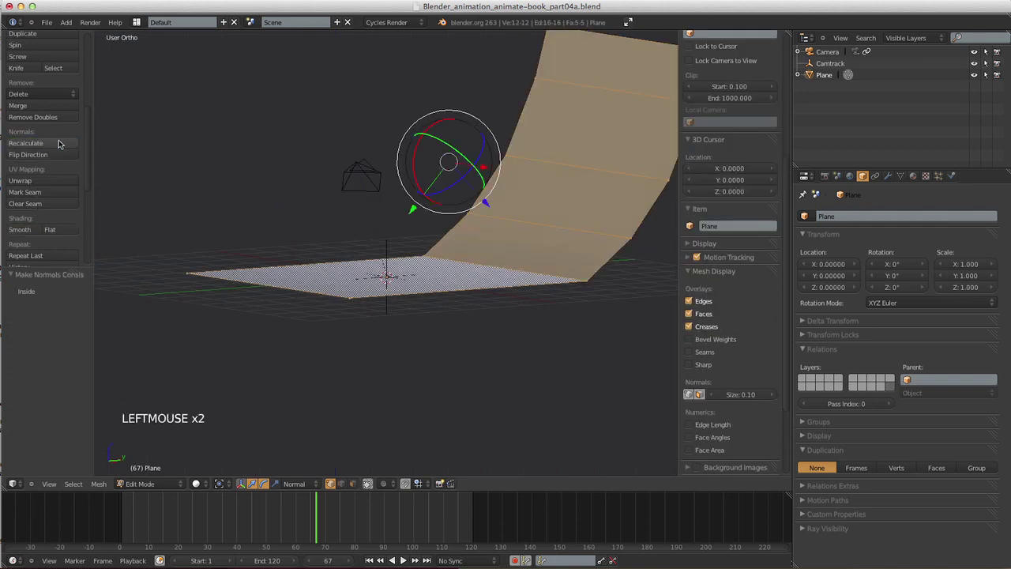
- Add a Subdivision Surface modifier to the backdrop plane and set its View subdivisions to 2
{"action": "left_click", "coordinate": [887, 177]}
{"action": "left_click", "coordinate": [822, 216]}
{"action": "left_click", "coordinate": [758, 401]}
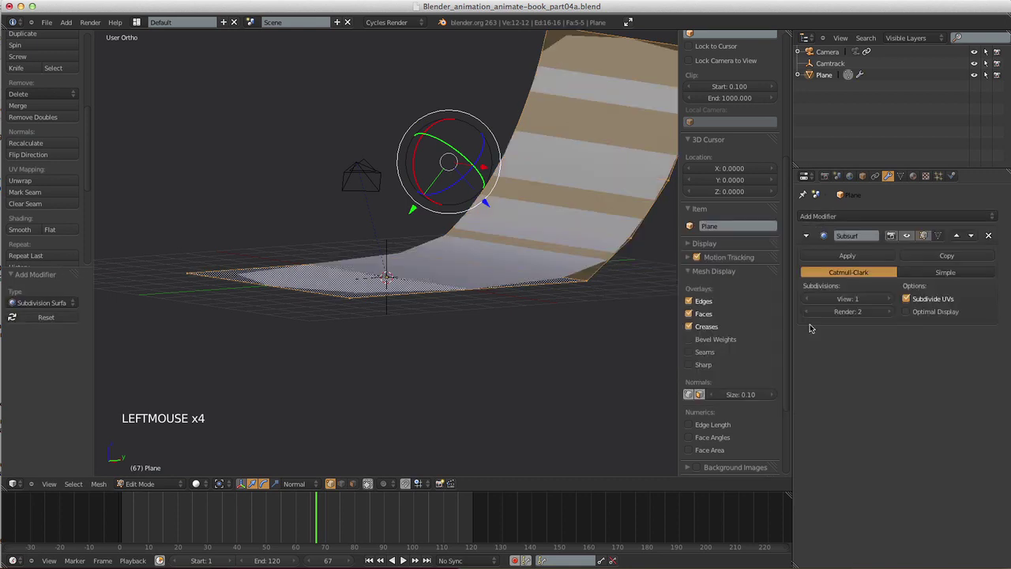
{"action": "left_click", "coordinate": [886, 299]}
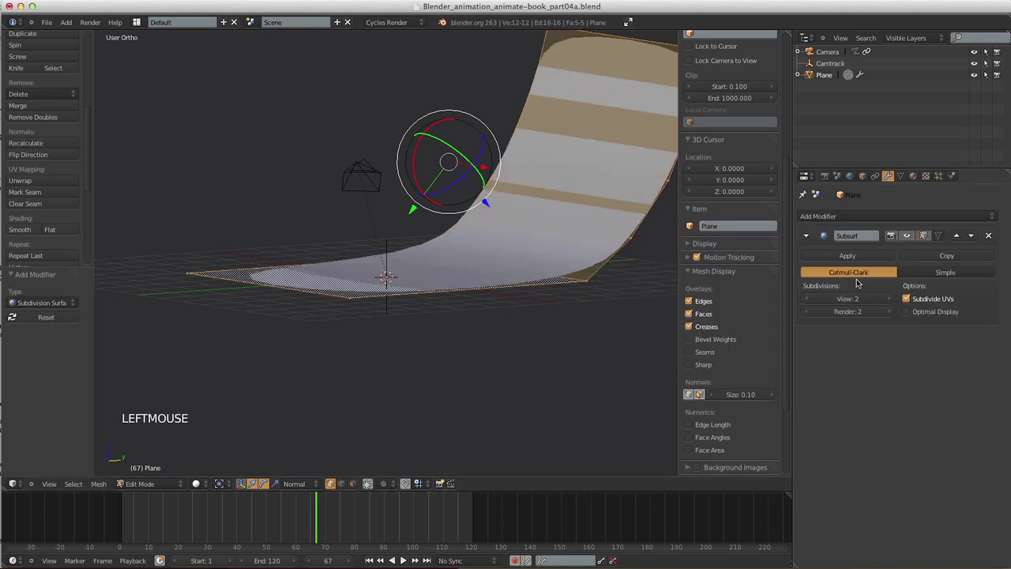
{"action": "middle_click_drag", "start_coordinate": [553, 316], "coordinate": [450, 316]}
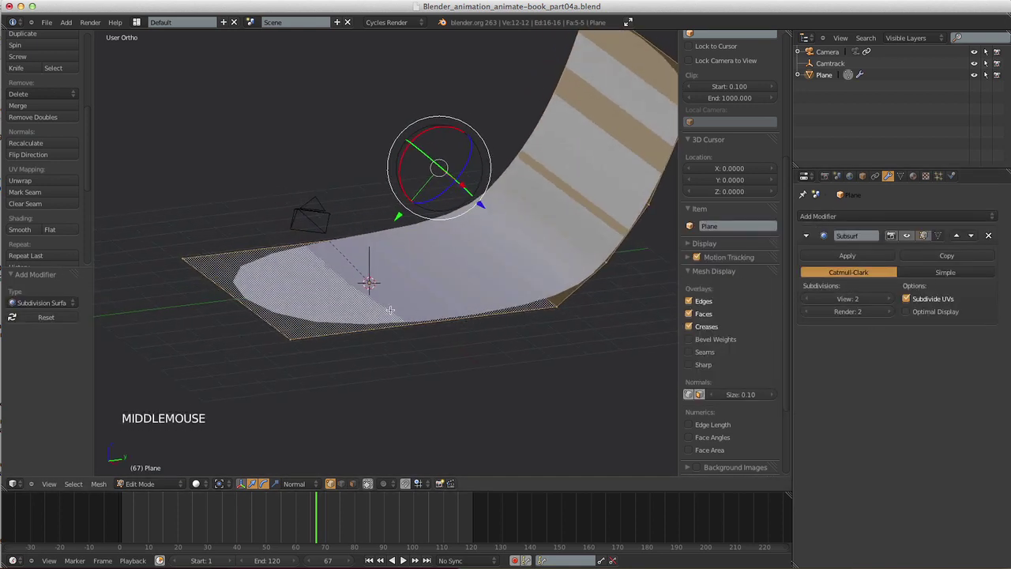
- Add two loop cuts to the backdrop's floor, one slid close to the bend and one against the front edge, and leave Edit Mode
{"action": "key", "text": "ctrl+r"}
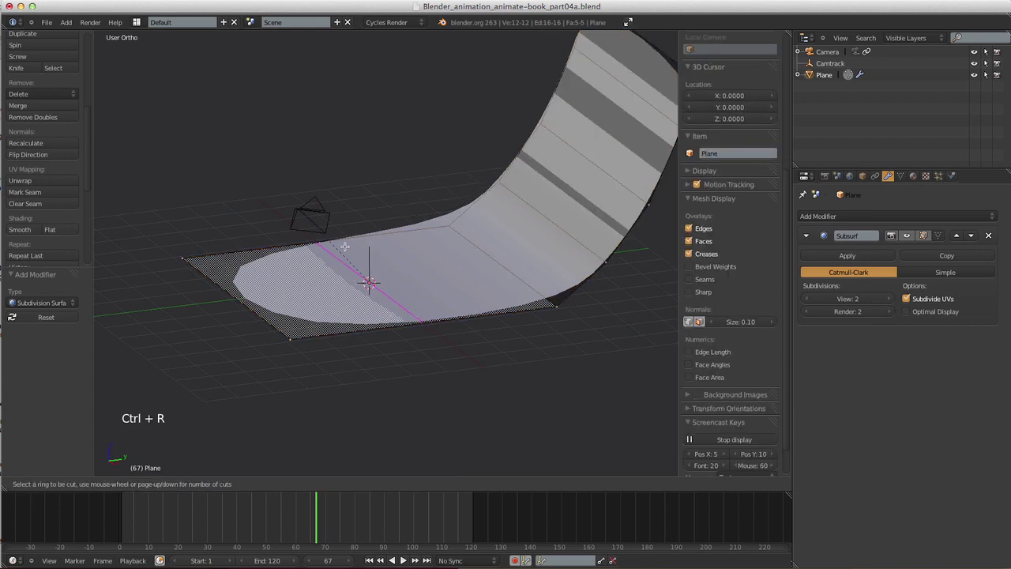
{"action": "left_click", "coordinate": [344, 248]}
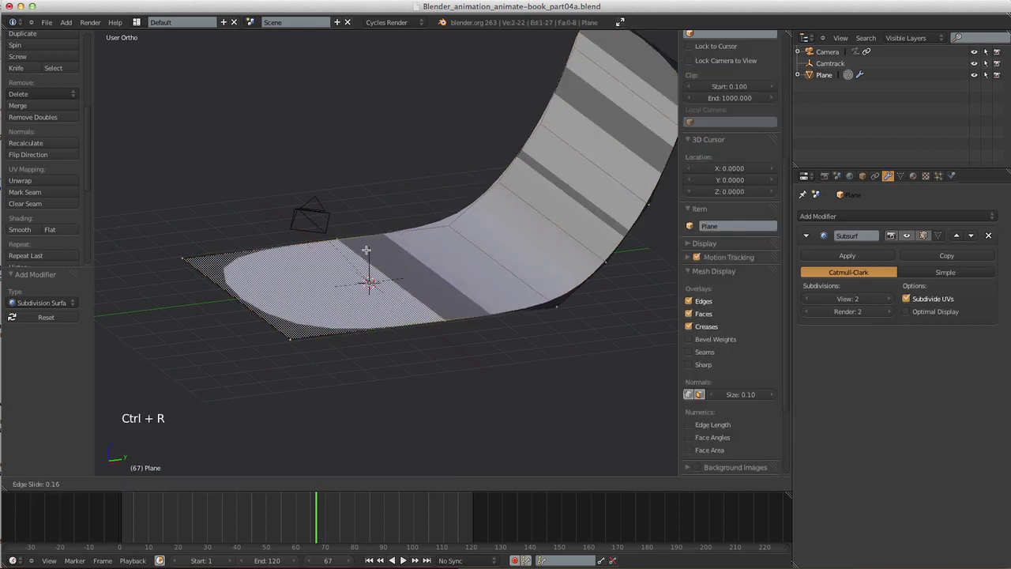
{"action": "left_click", "coordinate": [449, 250]}
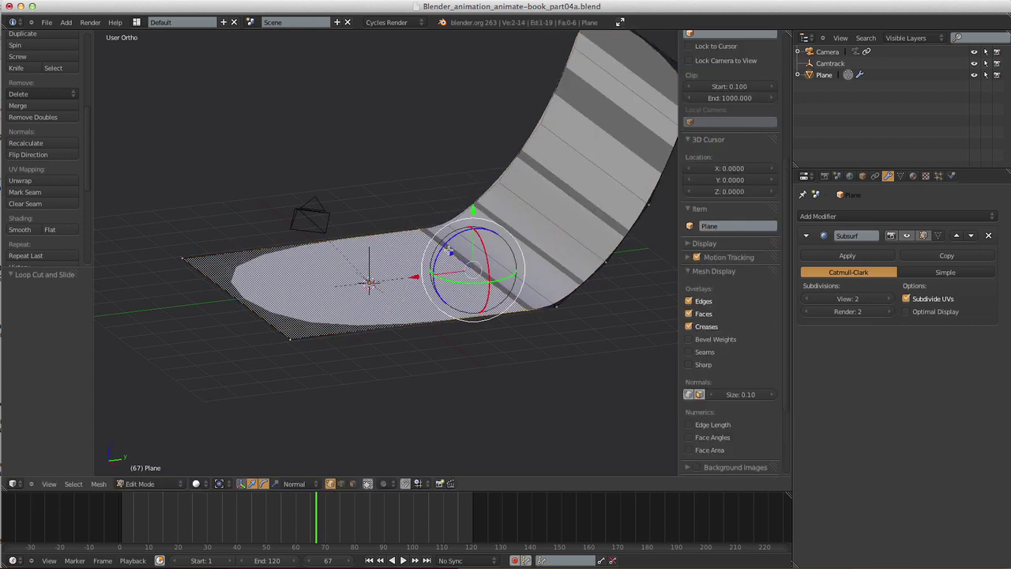
{"action": "key", "text": "ctrl+r"}
{"action": "left_click", "coordinate": [343, 334]}
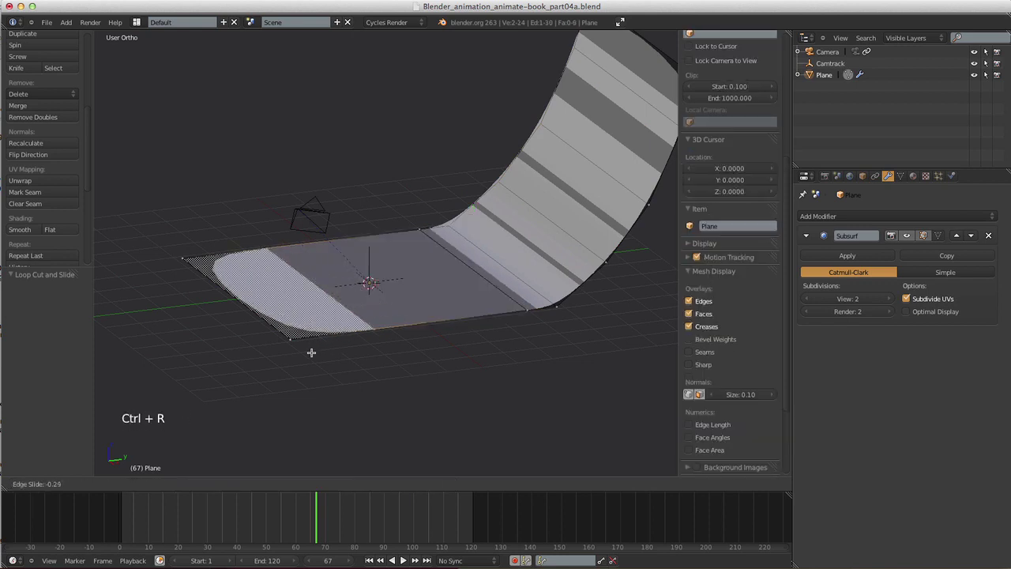
{"action": "left_click", "coordinate": [238, 369]}
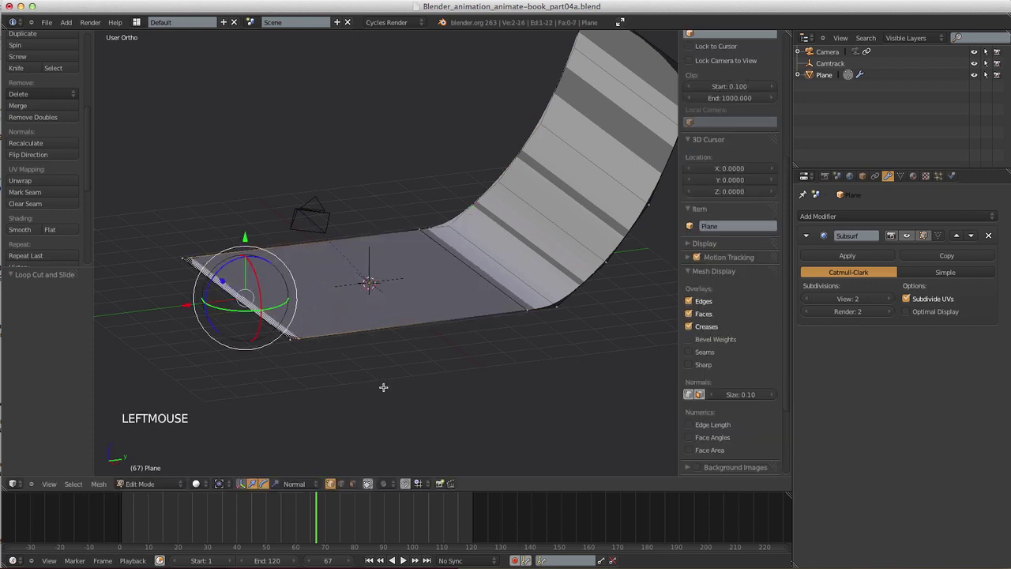
{"action": "middle_click_drag", "start_coordinate": [383, 386], "coordinate": [438, 408]}
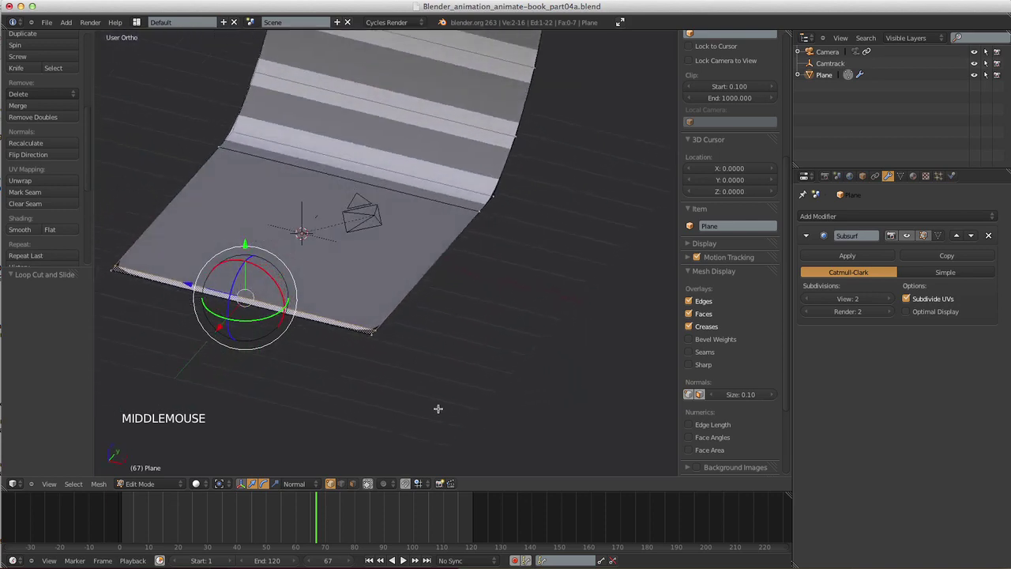
{"action": "key", "text": "Tab"}
- Show the book's layer together with the backdrop to compare them, and return to displaying only the backdrop's layer
{"action": "left_click", "coordinate": [344, 483], "text": "shift"}
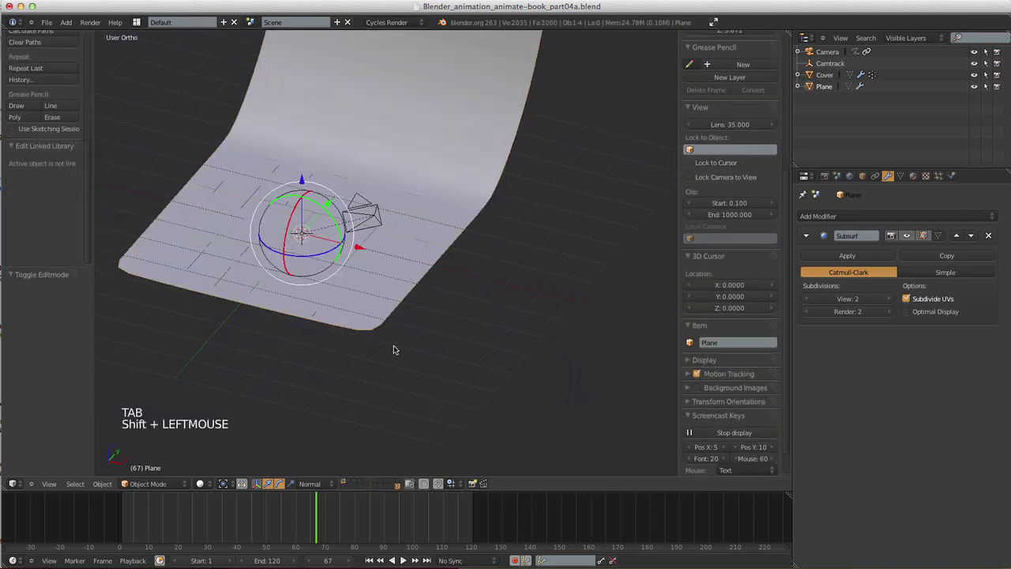
{"action": "middle_click_drag", "start_coordinate": [393, 345], "coordinate": [418, 422]}
{"action": "left_click", "coordinate": [398, 486]}
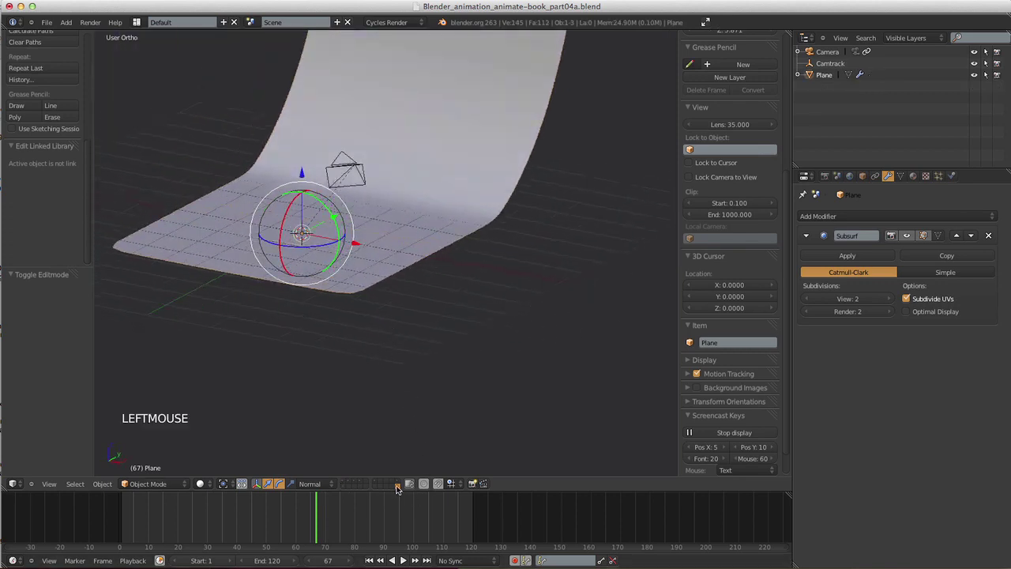
{"action": "middle_click_drag", "start_coordinate": [395, 355], "coordinate": [478, 176]}
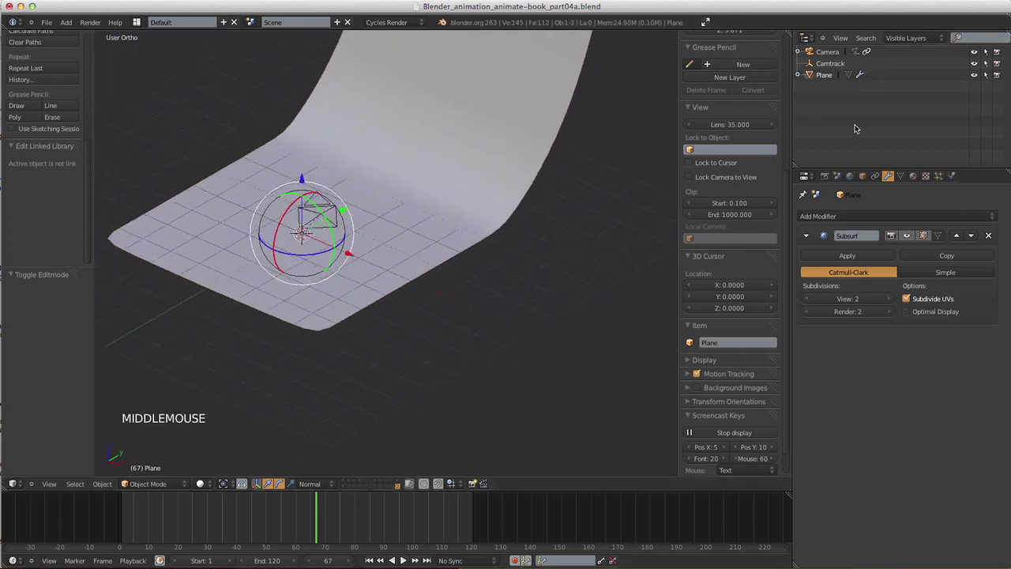
- Add a Copy Rotation constraint to the backdrop plane with Camera as its target, copying only the Z axis
{"action": "left_click", "coordinate": [875, 175]}
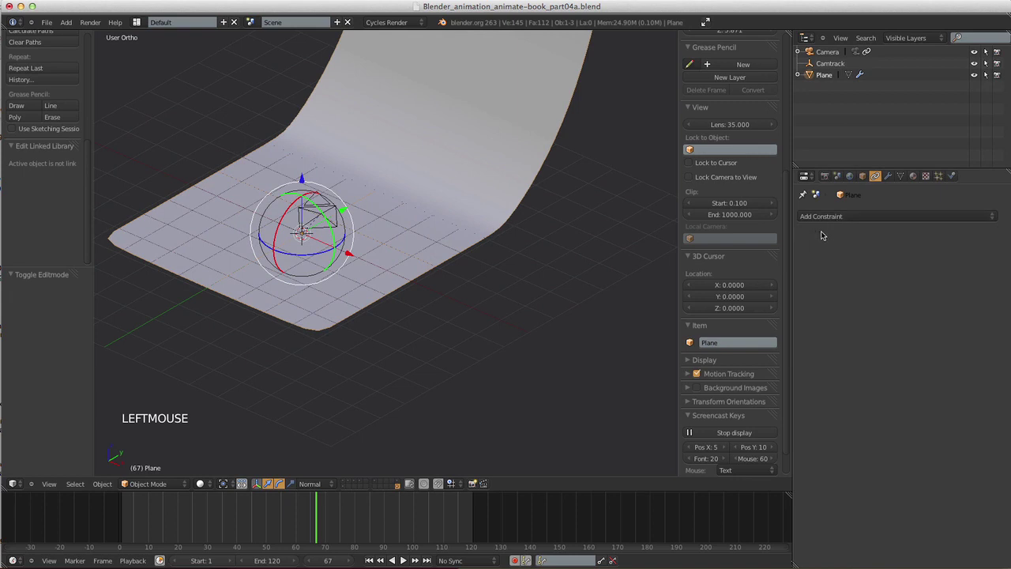
{"action": "left_click", "coordinate": [832, 218]}
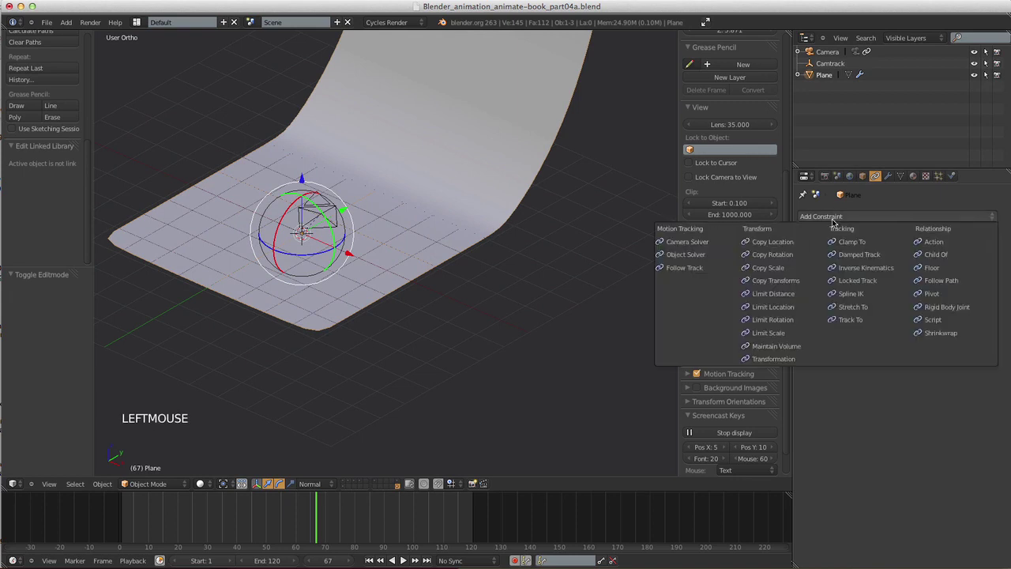
{"action": "left_click", "coordinate": [776, 254]}
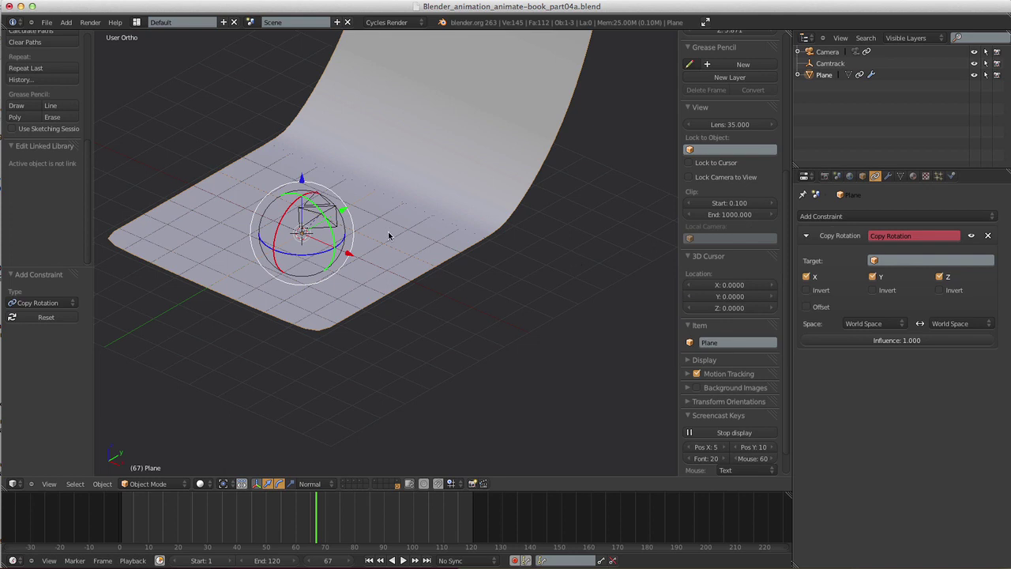
{"action": "left_click", "coordinate": [930, 260]}
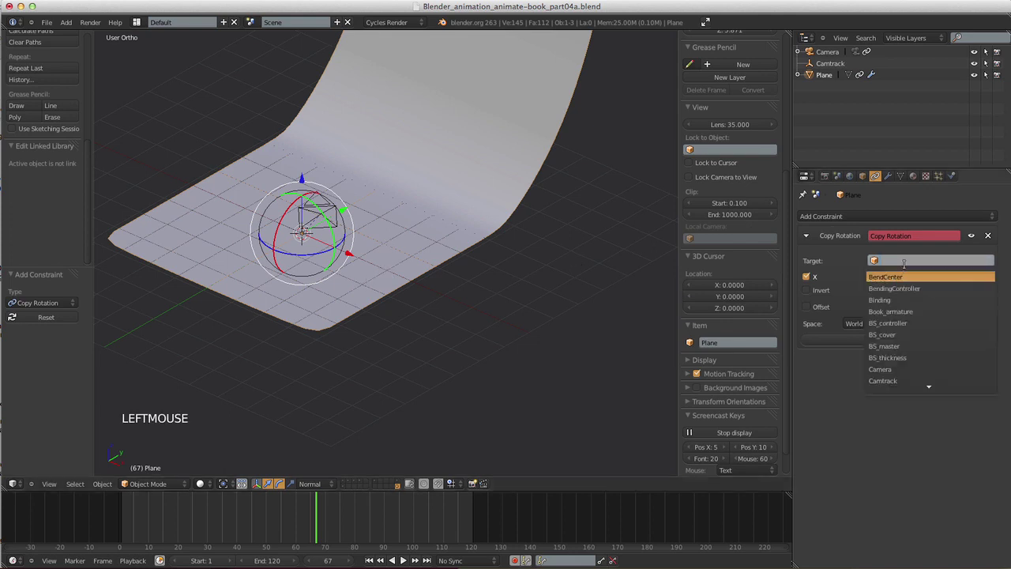
{"action": "left_click", "coordinate": [878, 369]}
{"action": "left_click", "coordinate": [873, 277]}
{"action": "left_click", "coordinate": [807, 277]}
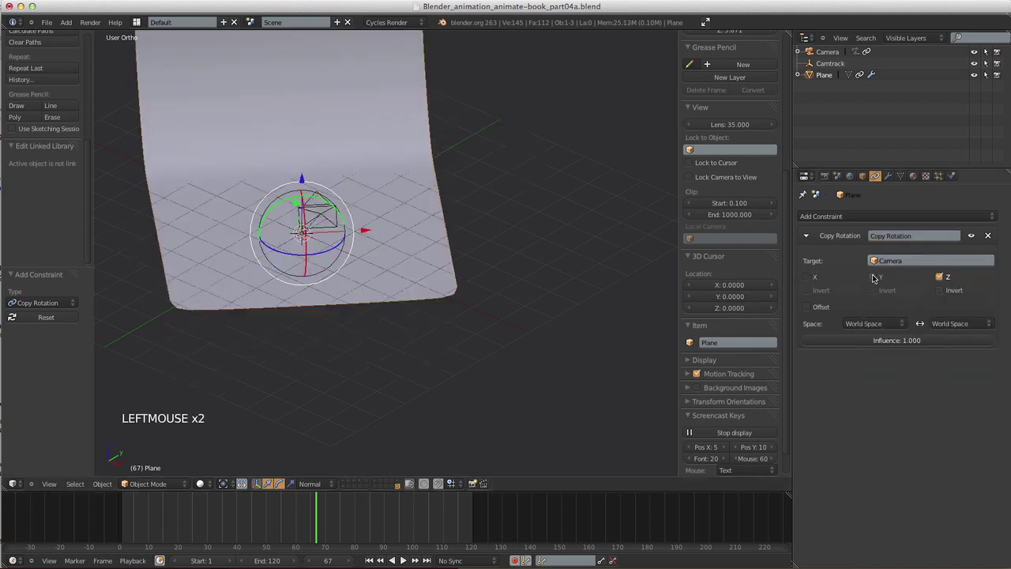
- Select the camera and slide it along its local X axis to test whether the backdrop rotates with it
{"action": "middle_click_drag", "start_coordinate": [332, 331], "coordinate": [354, 266]}
{"action": "right_click", "coordinate": [398, 190]}
{"action": "middle_click_drag", "start_coordinate": [417, 254], "coordinate": [480, 216]}
{"action": "left_click_drag", "start_coordinate": [480, 217], "coordinate": [490, 248]}
{"action": "middle_click_drag", "start_coordinate": [490, 248], "coordinate": [462, 268]}
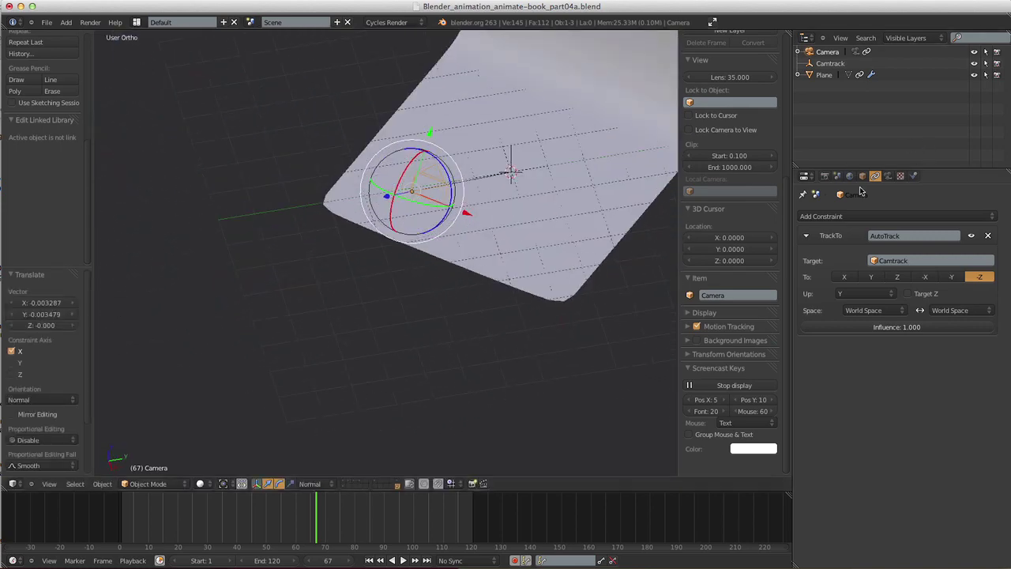
{"action": "middle_click_drag", "start_coordinate": [598, 198], "coordinate": [573, 215]}
- Select the backdrop plane and rename it Backdrop
{"action": "right_click", "coordinate": [574, 215]}
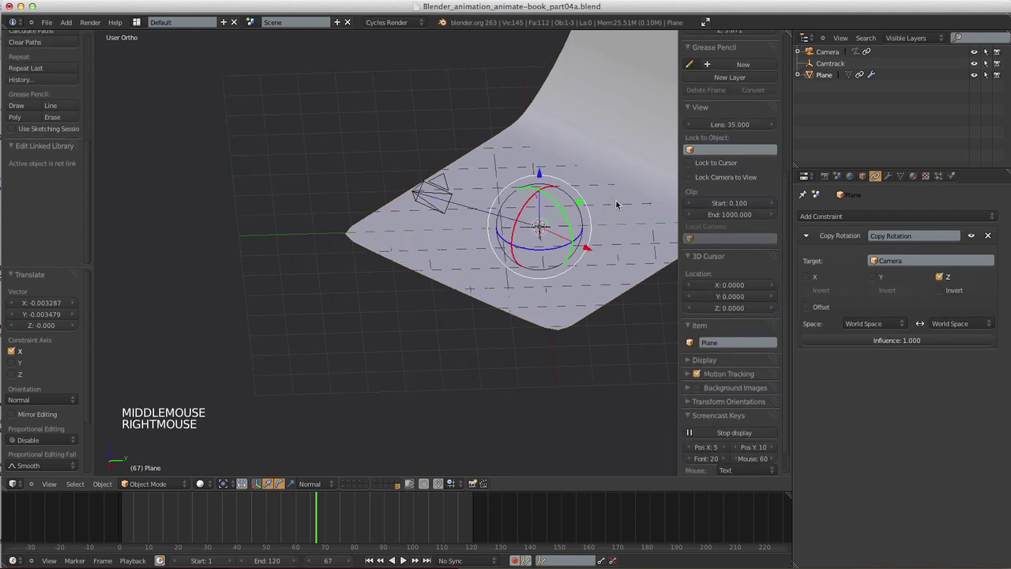
{"action": "left_click", "coordinate": [732, 343]}
{"action": "type", "text": "Backd"}
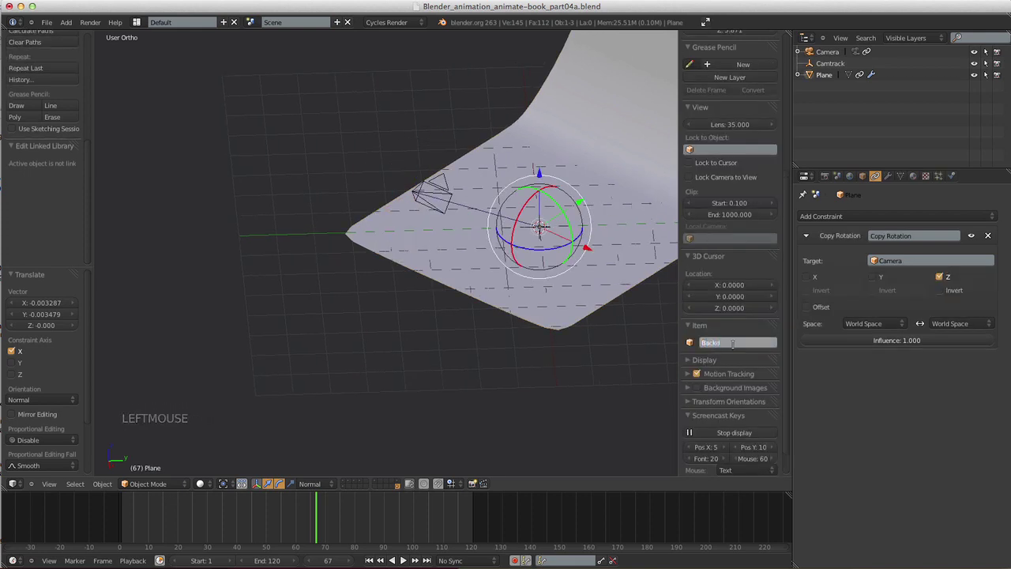
{"action": "type", "text": "rop"}
{"action": "key", "text": "Return"}
{"action": "middle_click_drag", "start_coordinate": [581, 229], "coordinate": [518, 252], "text": "shift"}
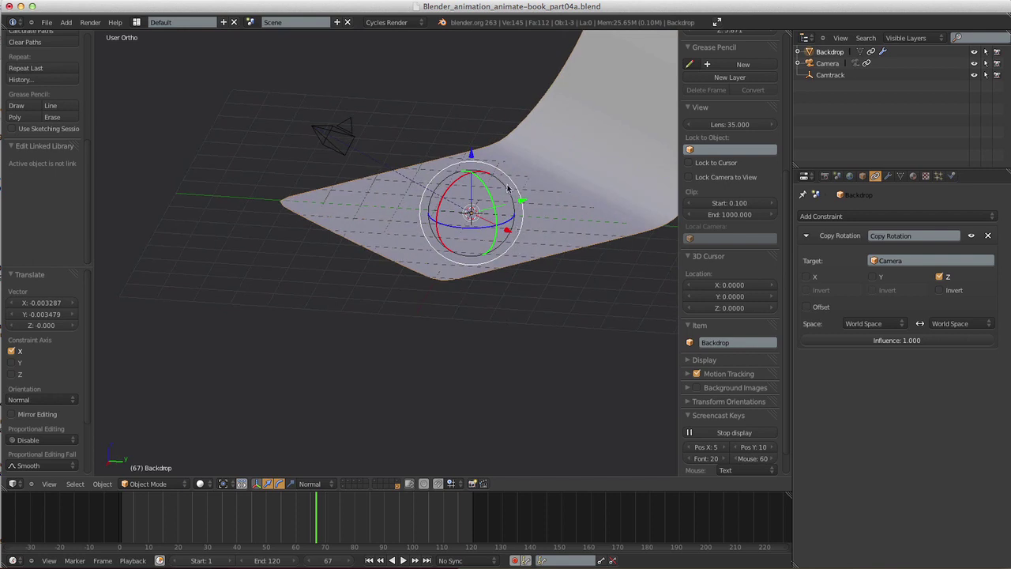
- Center the 3D cursor at the origin, bring the whole scene into view and add a mesh plane
{"action": "key", "text": "shift+c"}
{"action": "middle_click_drag", "start_coordinate": [474, 373], "coordinate": [542, 350], "text": "shift"}
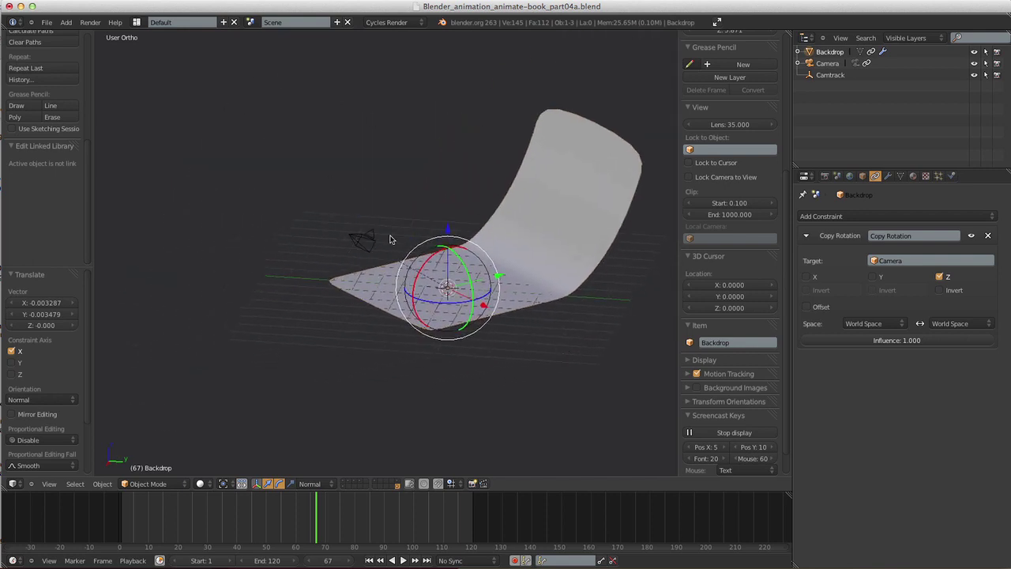
{"action": "left_click", "coordinate": [66, 22]}
{"action": "mouse_move", "coordinate": [73, 37]}
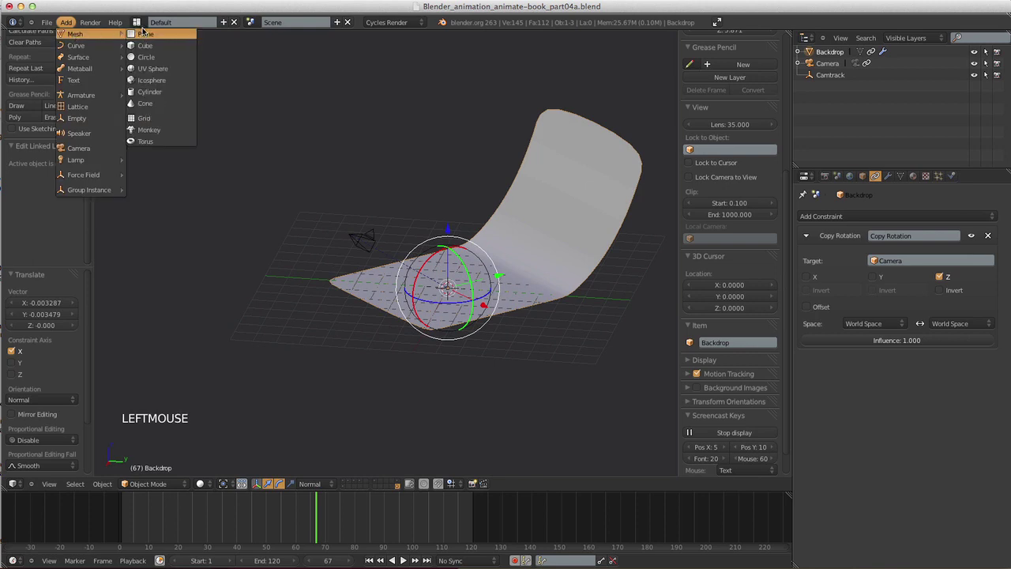
{"action": "left_click", "coordinate": [144, 35]}
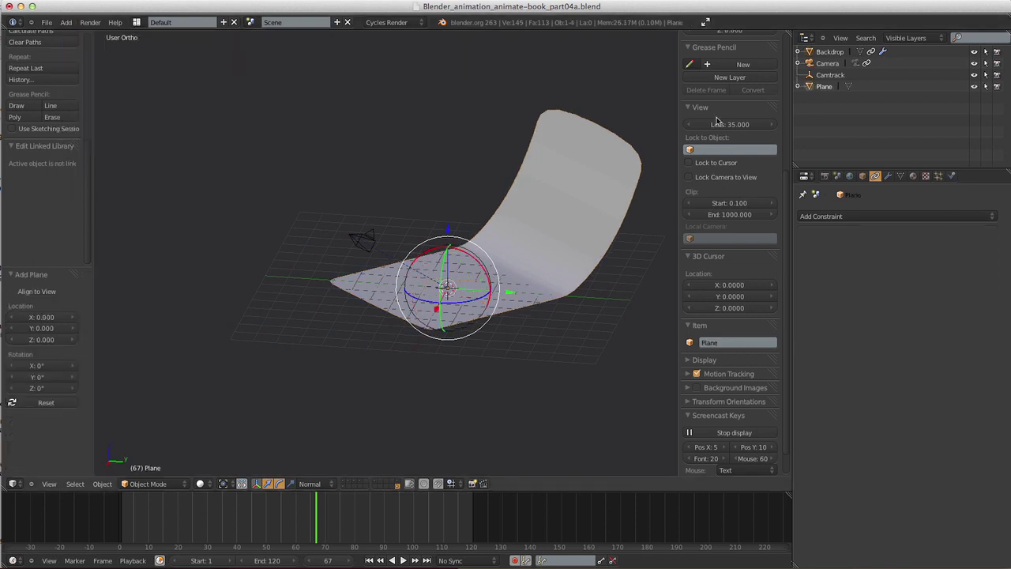
- Rename the new plane KeyLight in the object list
{"action": "left_click", "coordinate": [824, 88], "text": "ctrl"}
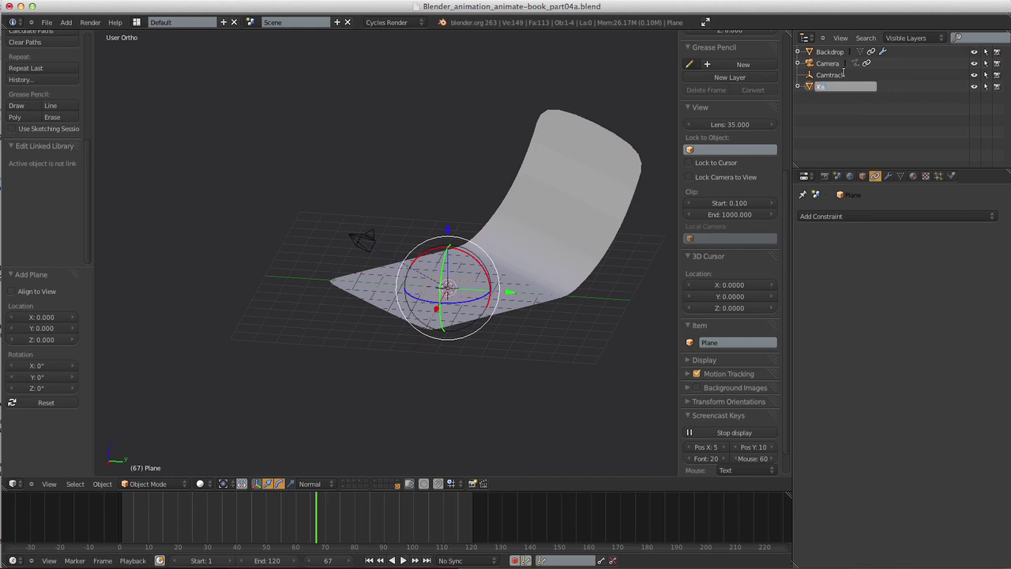
{"action": "key", "text": "Return"}
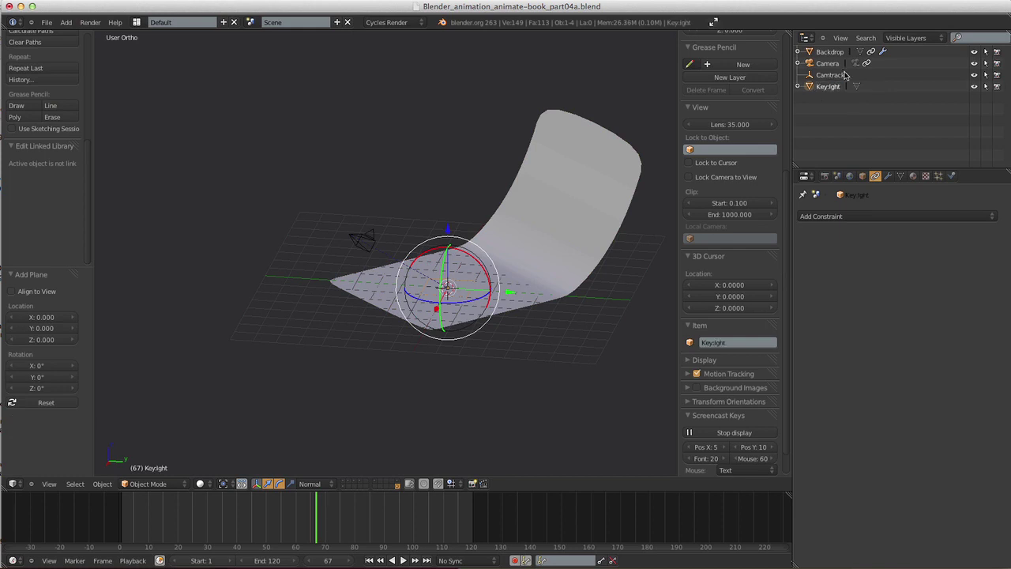
{"action": "left_click", "coordinate": [831, 86], "text": "ctrl"}
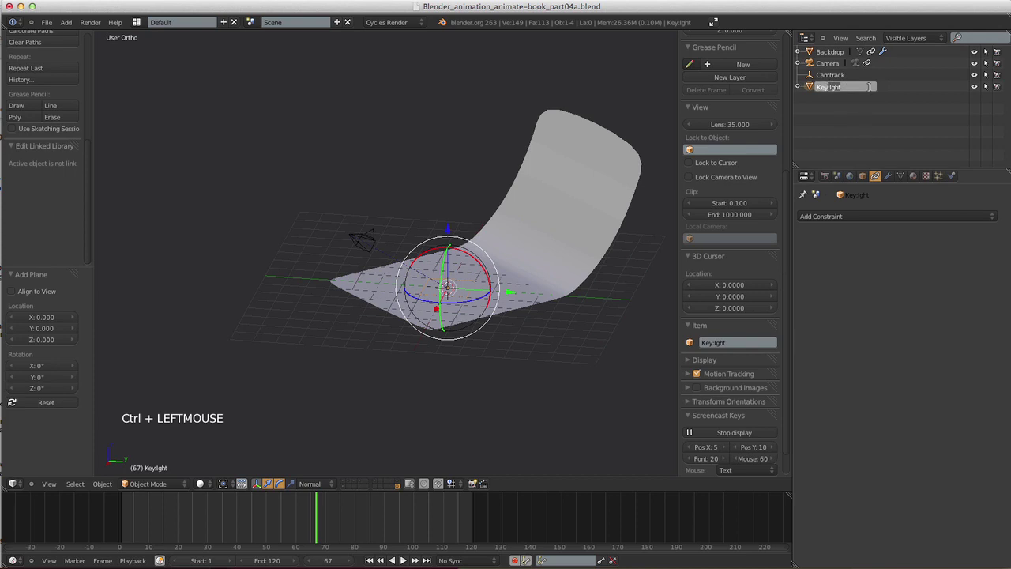
{"action": "type", "text": "KeyLight"}
{"action": "key", "text": "Return"}
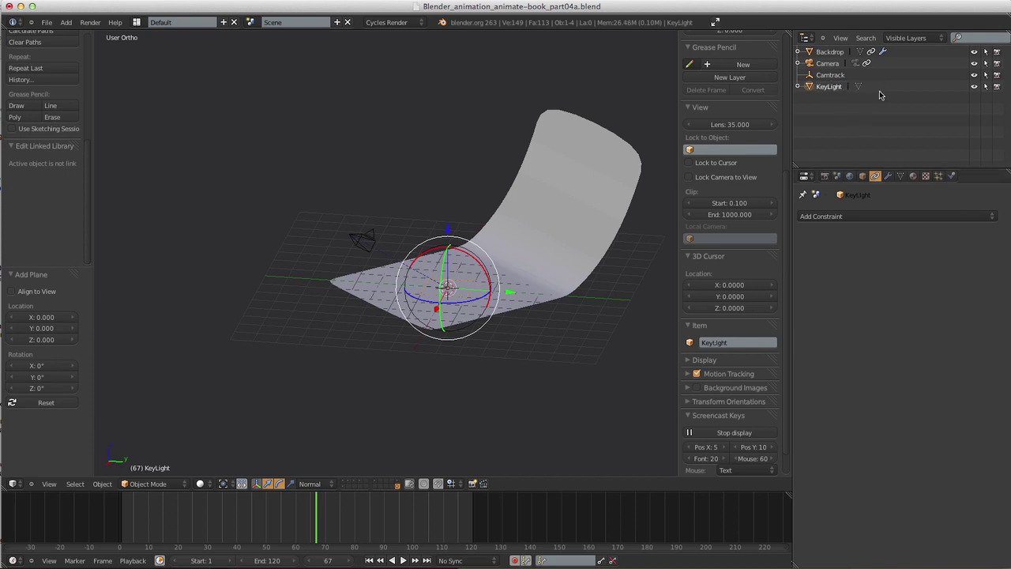
- Raise the KeyLight plane about 3.02 units along Z above the backdrop floor
{"action": "middle_click_drag", "start_coordinate": [489, 244], "coordinate": [476, 218], "text": "shift"}
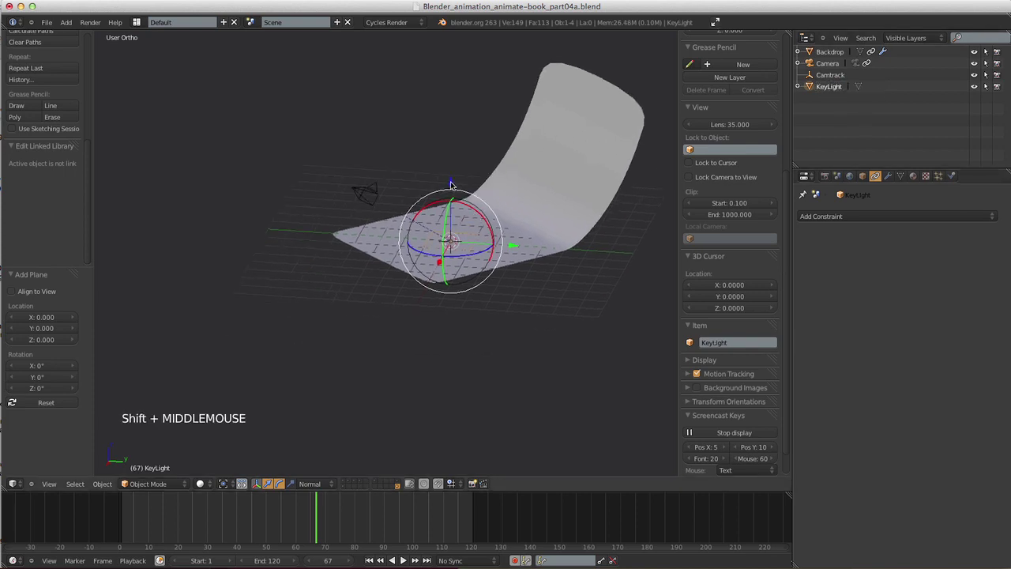
{"action": "left_click_drag", "start_coordinate": [450, 184], "coordinate": [447, 120]}
{"action": "middle_click_drag", "start_coordinate": [458, 144], "coordinate": [463, 222]}
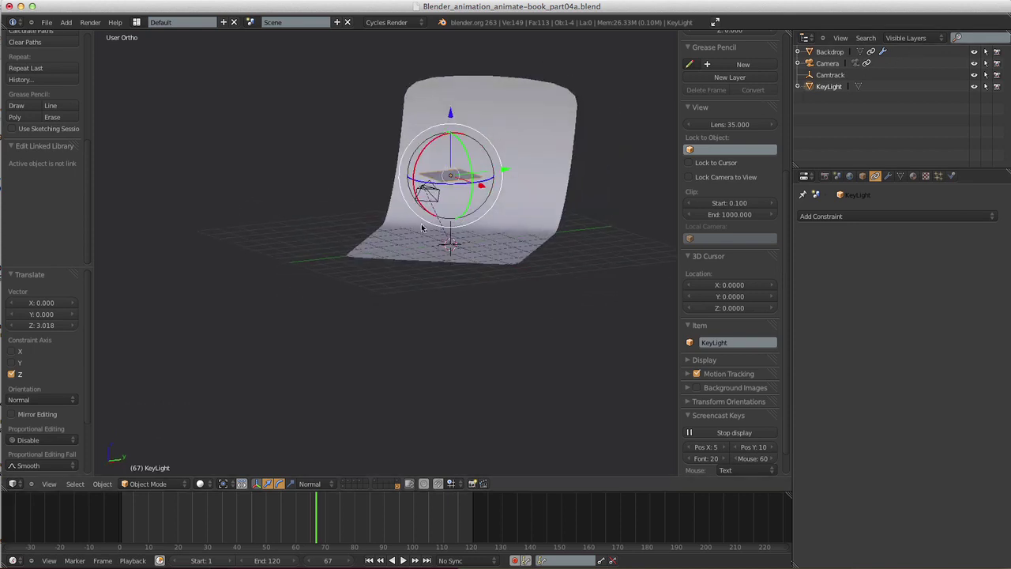
- Make the KeyLight plane track the Camtrack empty with a Track To constraint and reselect the plane
{"action": "right_click", "coordinate": [453, 225], "text": "shift"}
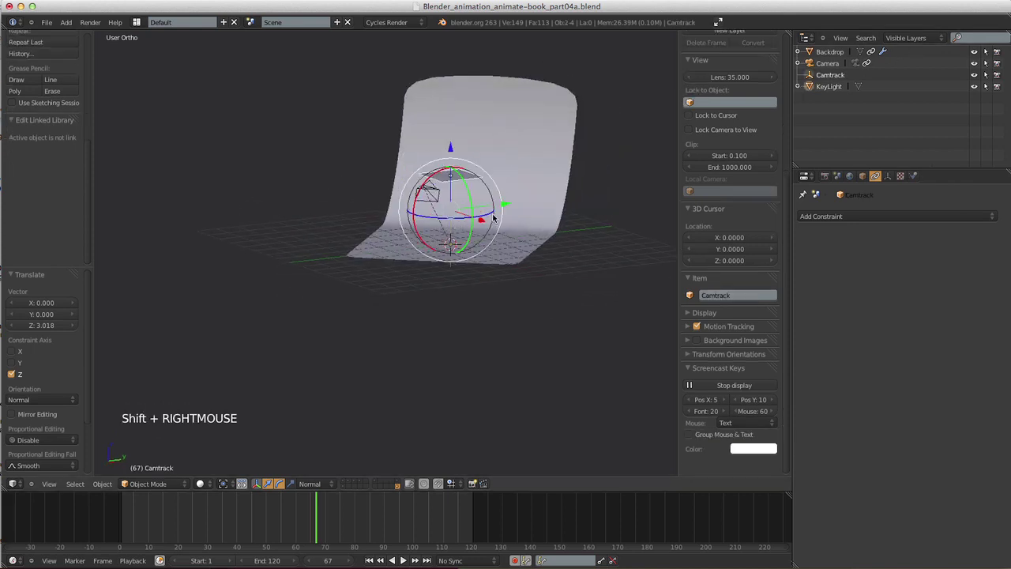
{"action": "key", "text": "ctrl+t"}
{"action": "left_click", "coordinate": [488, 215]}
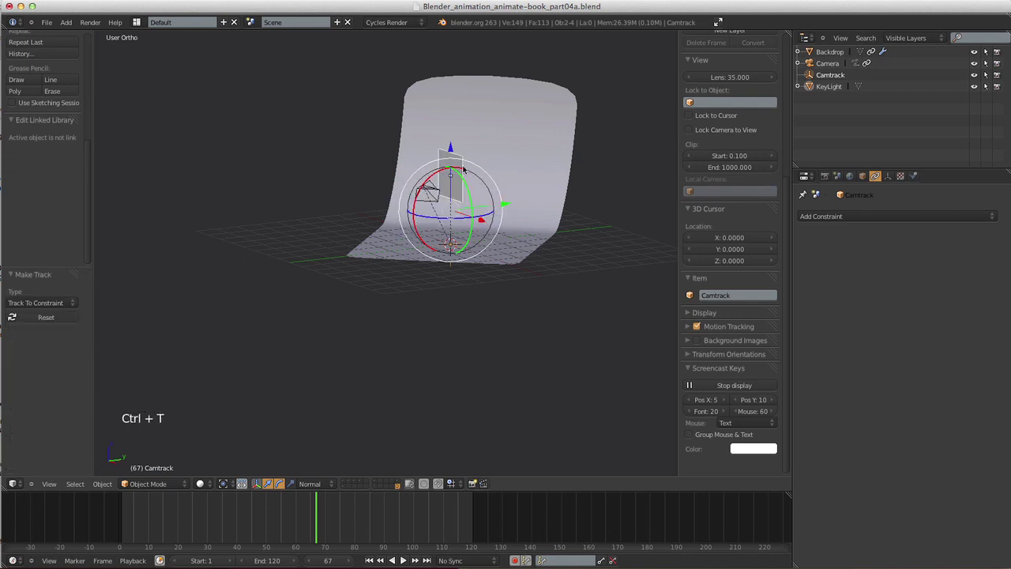
{"action": "right_click", "coordinate": [461, 162]}
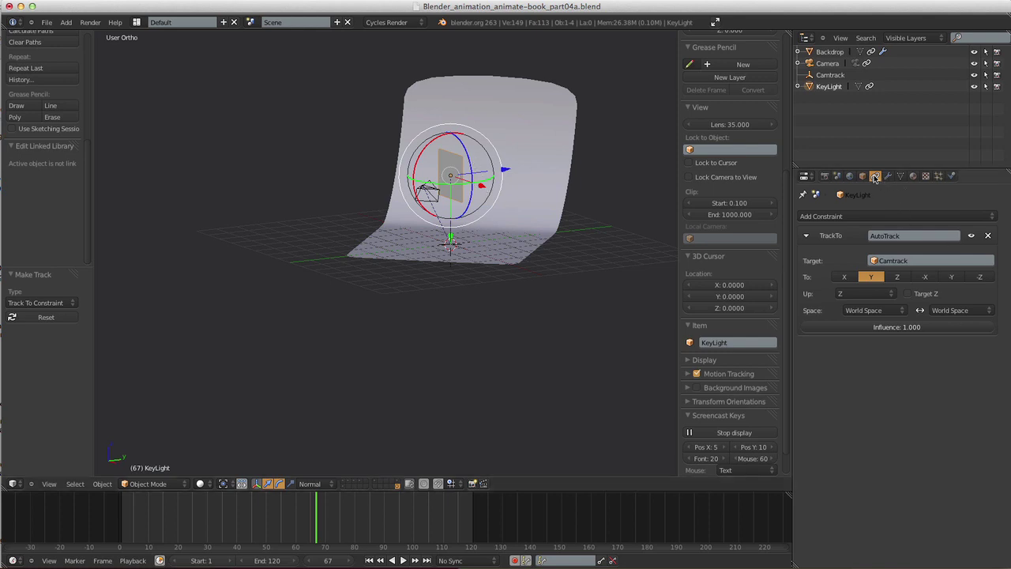
- Set the KeyLight's Track To constraint to point the Z axis at the target with Y as the up axis
{"action": "left_click", "coordinate": [896, 277]}
{"action": "left_click", "coordinate": [887, 294]}
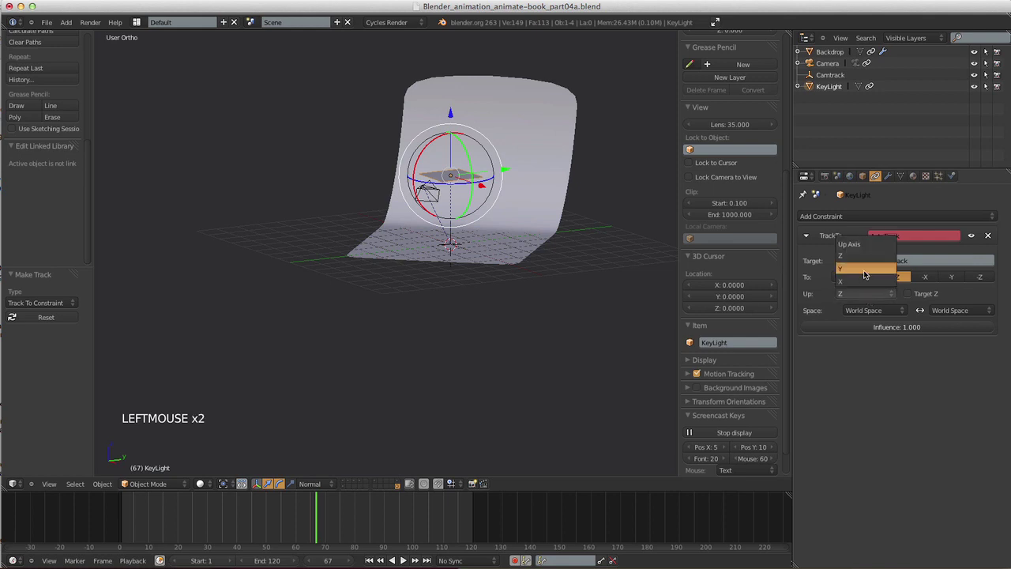
{"action": "left_click", "coordinate": [867, 274]}
- Move the KeyLight about 4.10 units along X to the backdrop's side, and shift it along its local X toward the camera end
{"action": "middle_click_drag", "start_coordinate": [485, 298], "coordinate": [574, 265]}
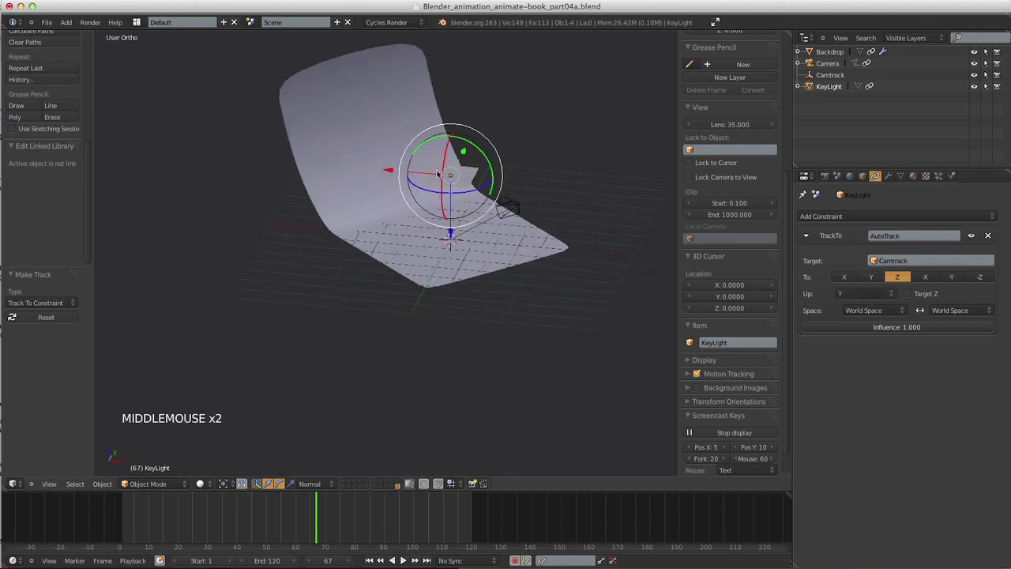
{"action": "left_click_drag", "start_coordinate": [393, 166], "coordinate": [484, 197]}
{"action": "mouse_move", "coordinate": [484, 198]}
{"action": "middle_mouse_down"}
{"action": "mouse_move", "coordinate": [492, 260]}
{"action": "mouse_move", "coordinate": [465, 203]}
{"action": "middle_mouse_up"}
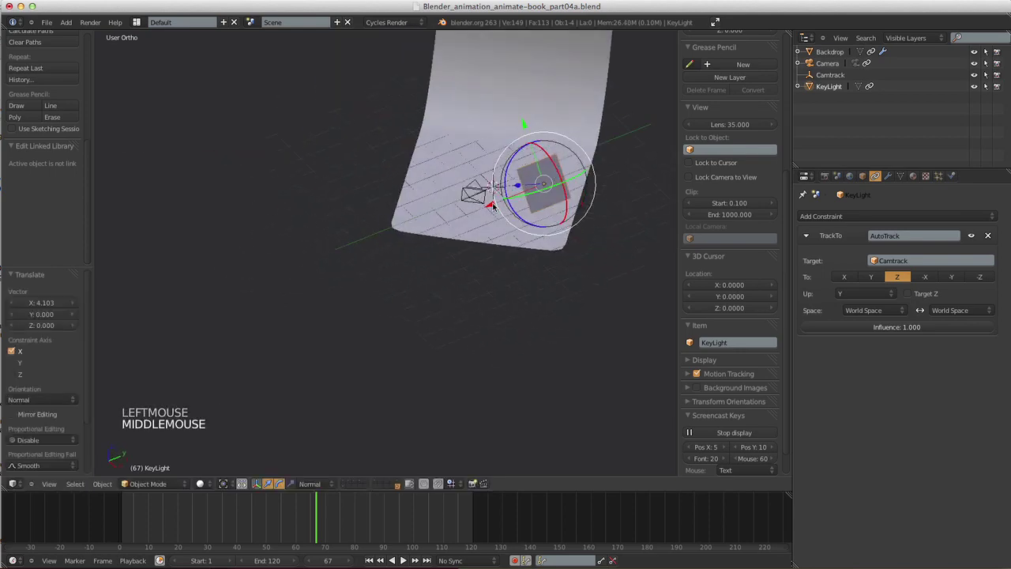
{"action": "left_click_drag", "start_coordinate": [465, 203], "coordinate": [474, 213]}
- Lower the KeyLight along its local Y axis by about 0.92 in Z, and slide it along local X by about 1.25 in Y
{"action": "middle_click_drag", "start_coordinate": [474, 214], "coordinate": [574, 230]}
{"action": "left_click_drag", "start_coordinate": [552, 189], "coordinate": [513, 225]}
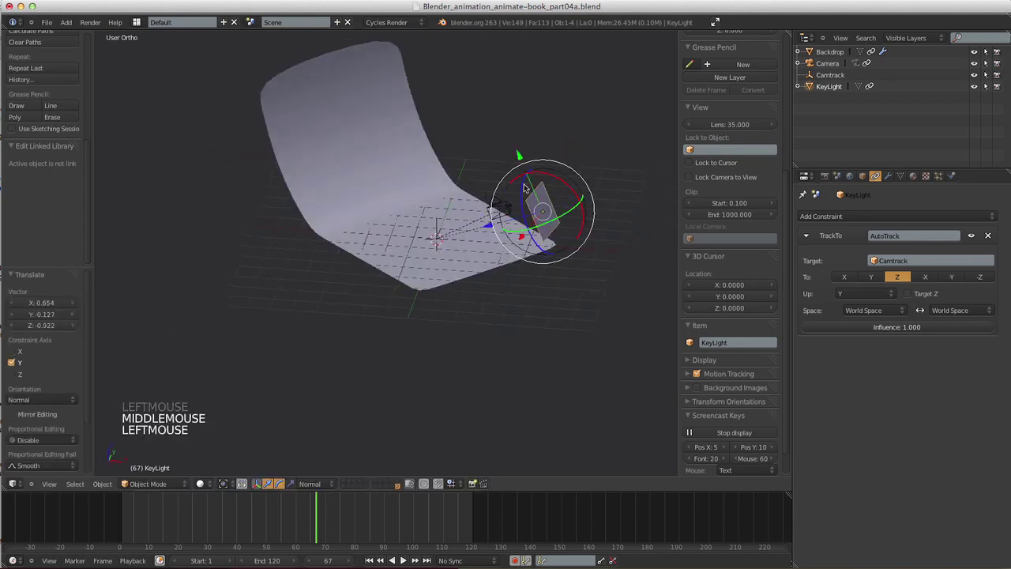
{"action": "middle_click_drag", "start_coordinate": [514, 225], "coordinate": [447, 247]}
{"action": "middle_click_drag", "start_coordinate": [584, 218], "coordinate": [474, 197]}
{"action": "mouse_move", "coordinate": [474, 196]}
{"action": "left_mouse_down"}
{"action": "mouse_move", "coordinate": [505, 201]}
{"action": "mouse_move", "coordinate": [489, 206]}
{"action": "left_mouse_up"}
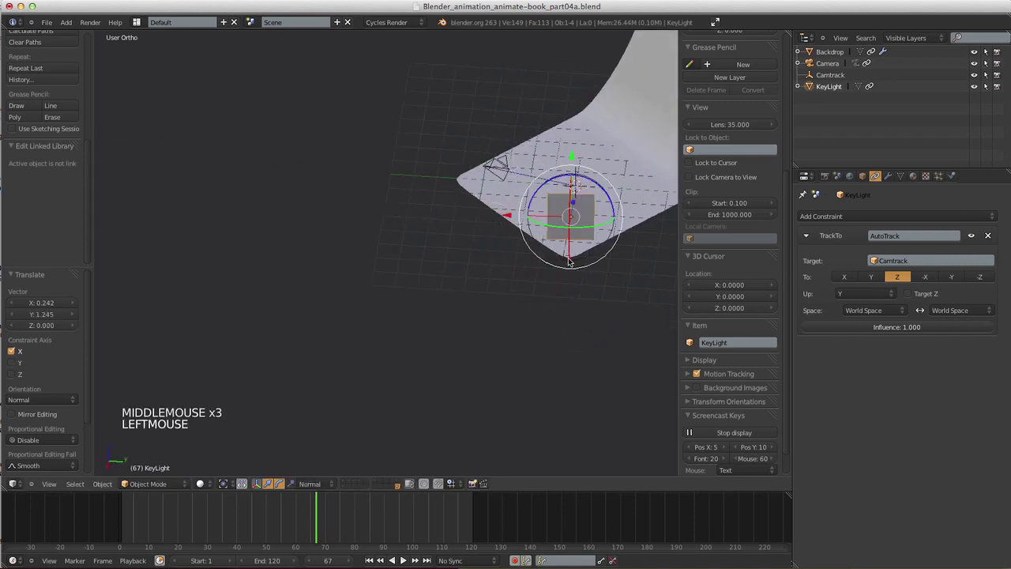
- Divide the KeyLight plane into seven horizontal strips with six evenly spaced loop cuts in Edit Mode
{"action": "middle_click_drag", "start_coordinate": [489, 205], "coordinate": [530, 223]}
{"action": "left_click_drag", "start_coordinate": [531, 223], "coordinate": [542, 226]}
{"action": "middle_click_drag", "start_coordinate": [541, 226], "coordinate": [534, 260]}
{"action": "key", "text": "Tab"}
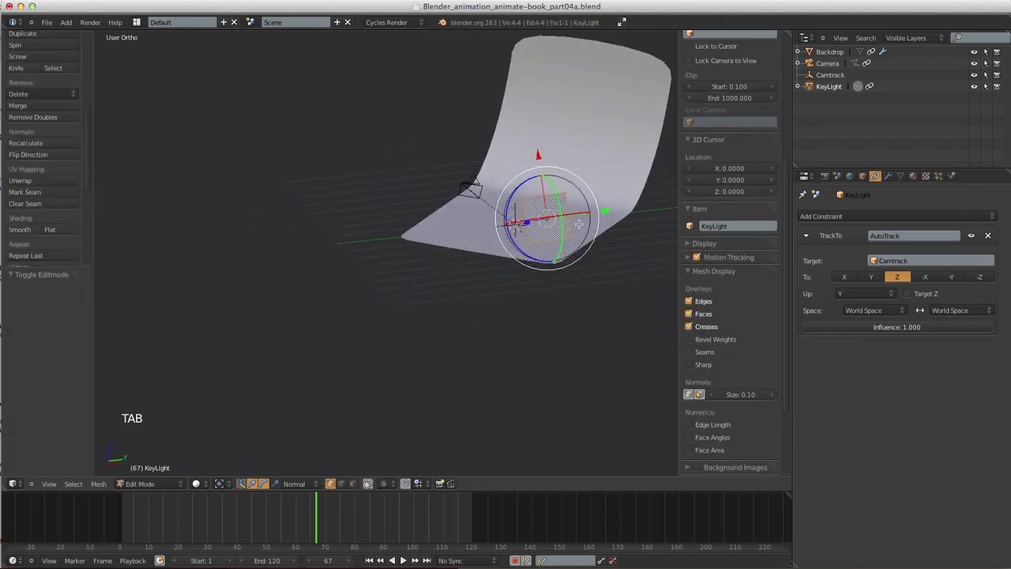
{"action": "middle_click_drag", "start_coordinate": [580, 235], "coordinate": [567, 158]}
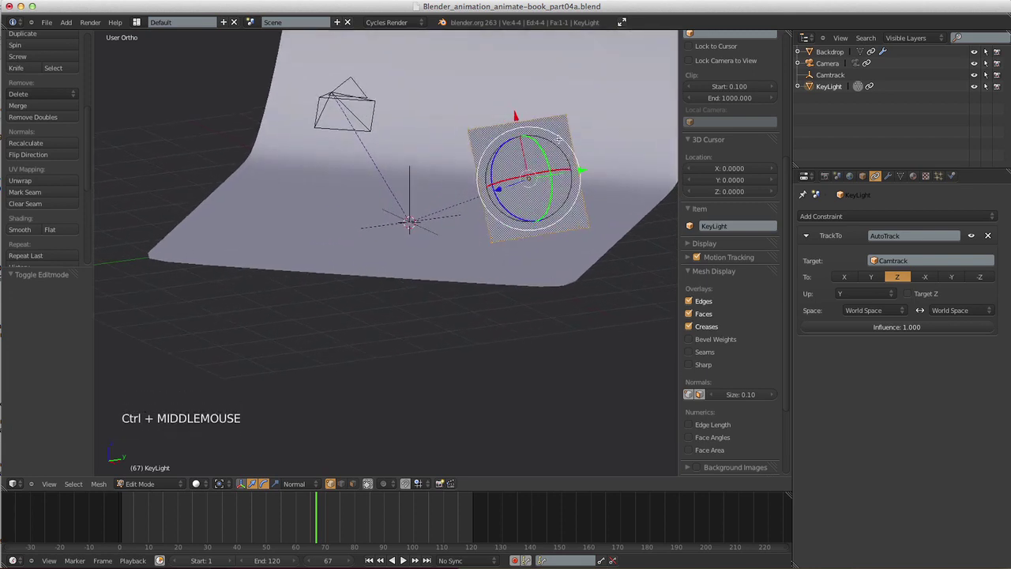
{"action": "key", "text": "ctrl+r"}
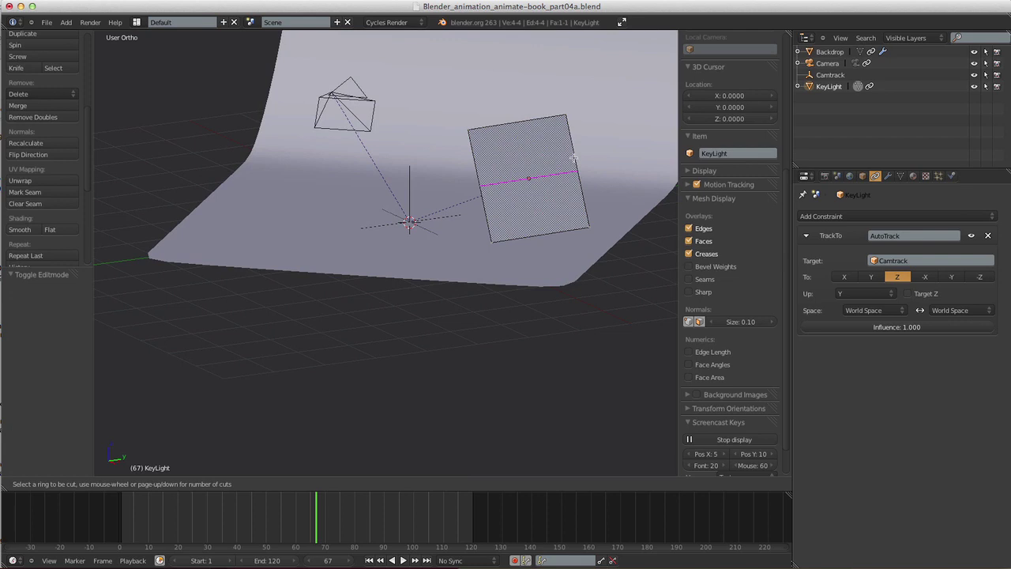
{"action": "scroll", "coordinate": [573, 158], "scroll_direction": "up", "scroll_amount": 5}
{"action": "left_click", "coordinate": [572, 160]}
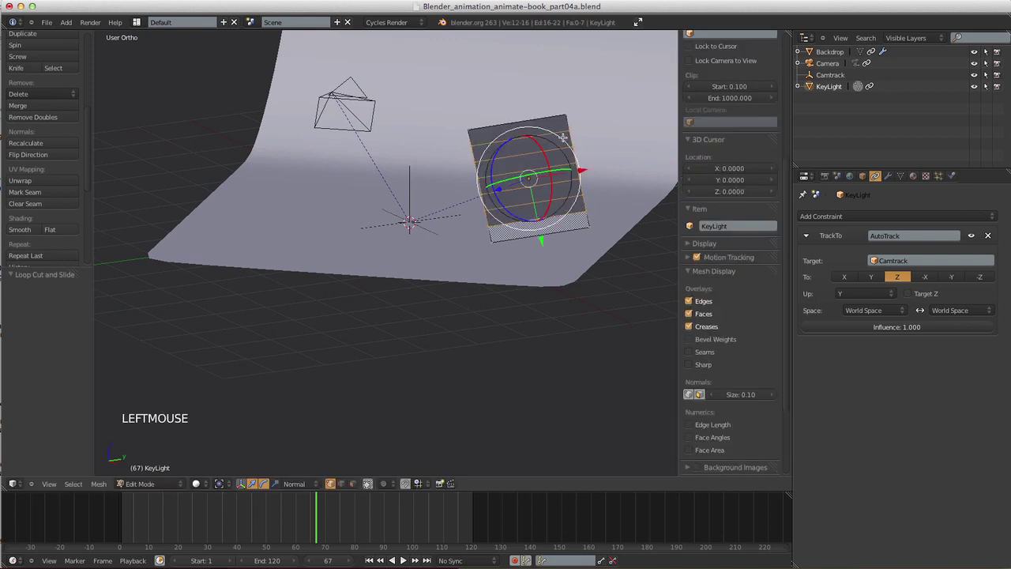
- Delete the second, fourth and sixth strip faces of the KeyLight plane and return to Object Mode
{"action": "left_click", "coordinate": [353, 484]}
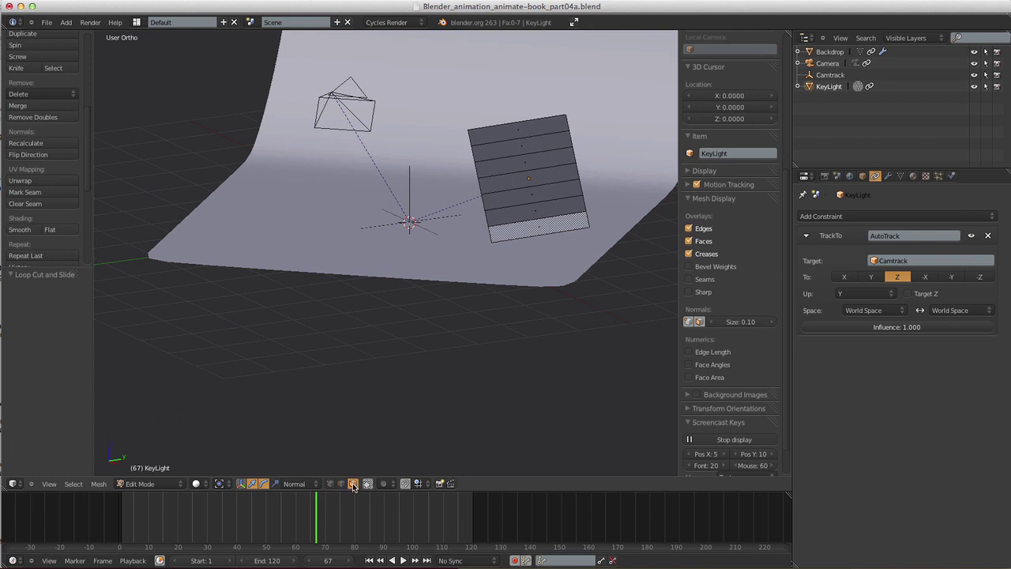
{"action": "right_click", "coordinate": [524, 144], "text": "shift"}
{"action": "right_click", "coordinate": [540, 175], "text": "shift"}
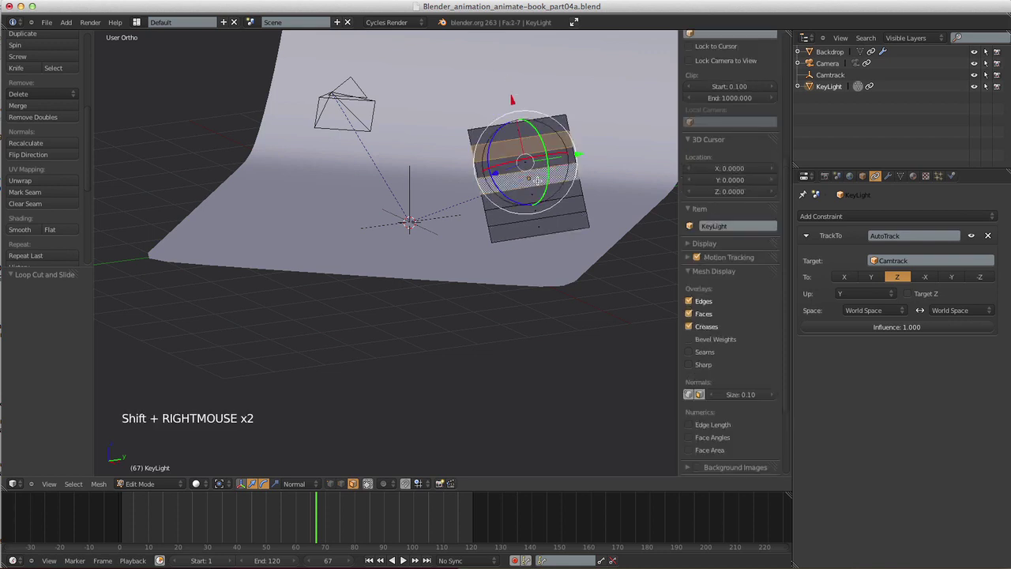
{"action": "right_click", "coordinate": [540, 207], "text": "shift"}
{"action": "middle_click_drag", "start_coordinate": [622, 171], "coordinate": [571, 180]}
{"action": "key", "text": "x"}
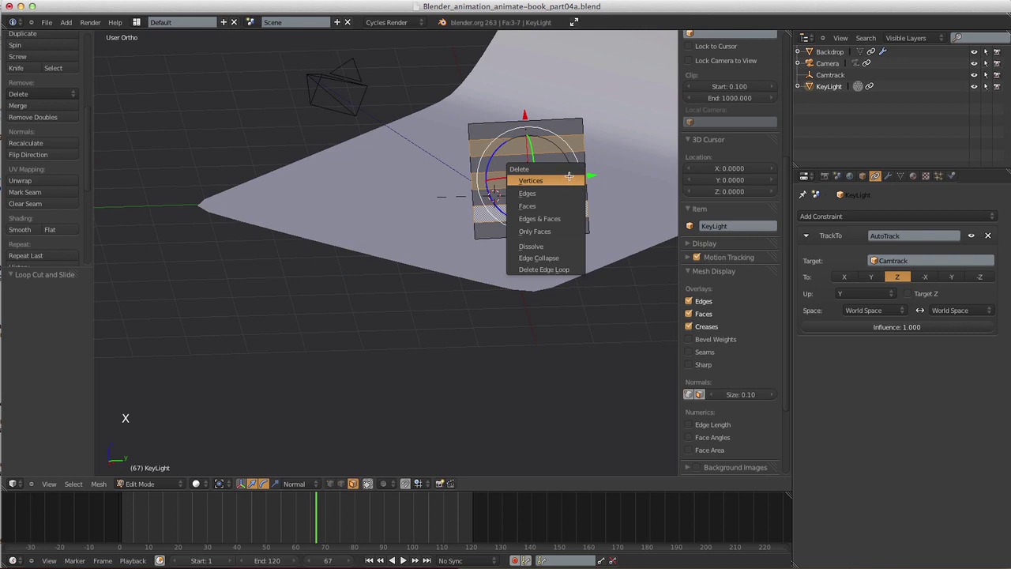
{"action": "left_click", "coordinate": [555, 205]}
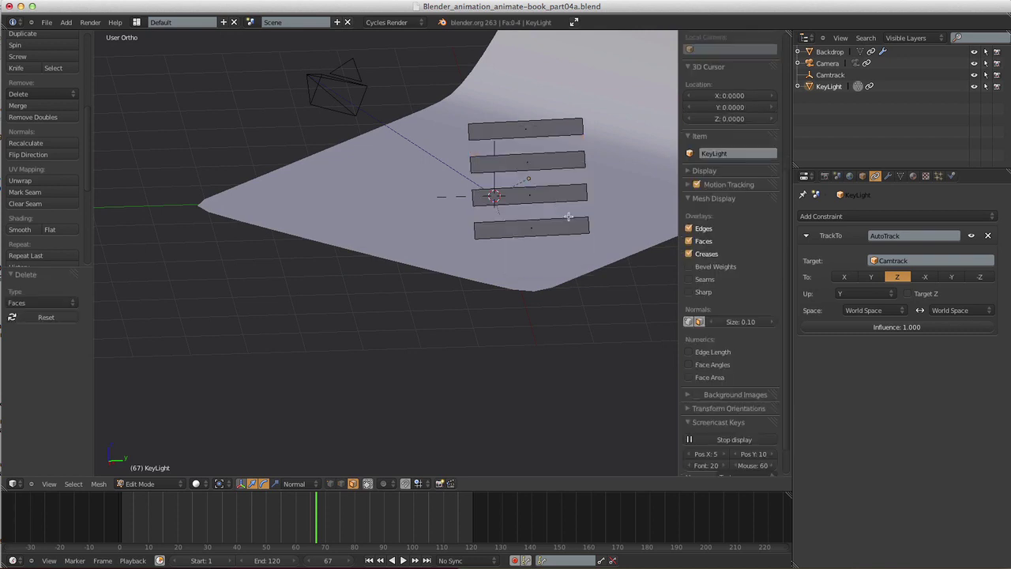
{"action": "key", "text": "Tab"}
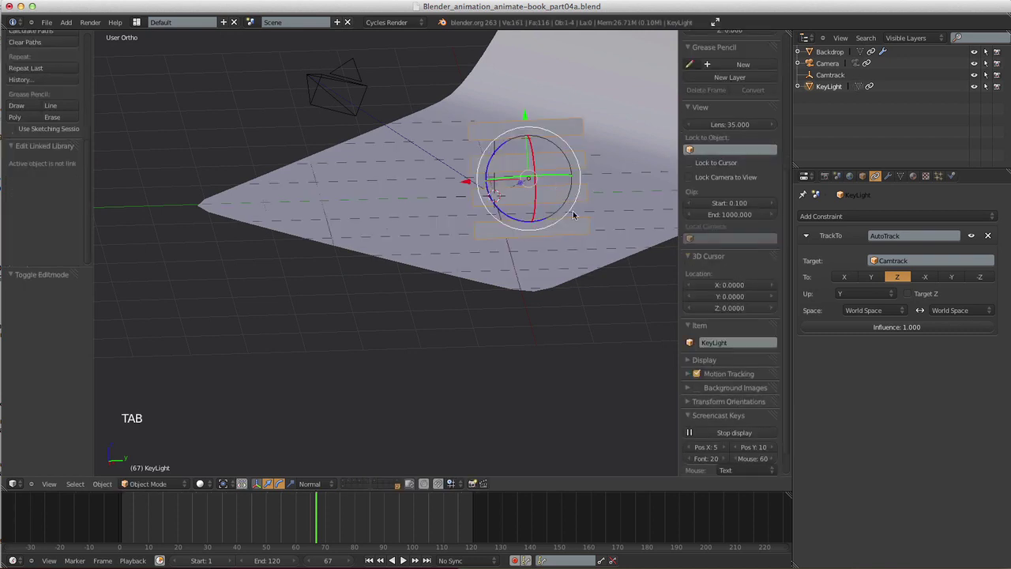
{"action": "key", "text": "s"}
{"action": "key", "text": "x"}
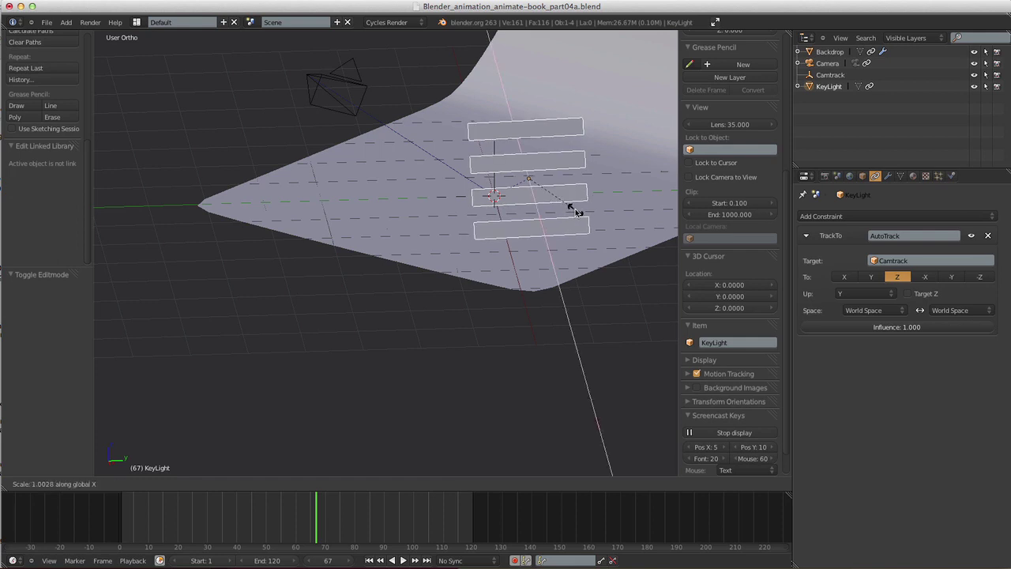
{"action": "right_click", "coordinate": [574, 214]}
- Stretch the KeyLight along its local X by about 4.01 and again by about 1.06, and lower it along local Y by about 0.12
{"action": "key", "text": "s"}
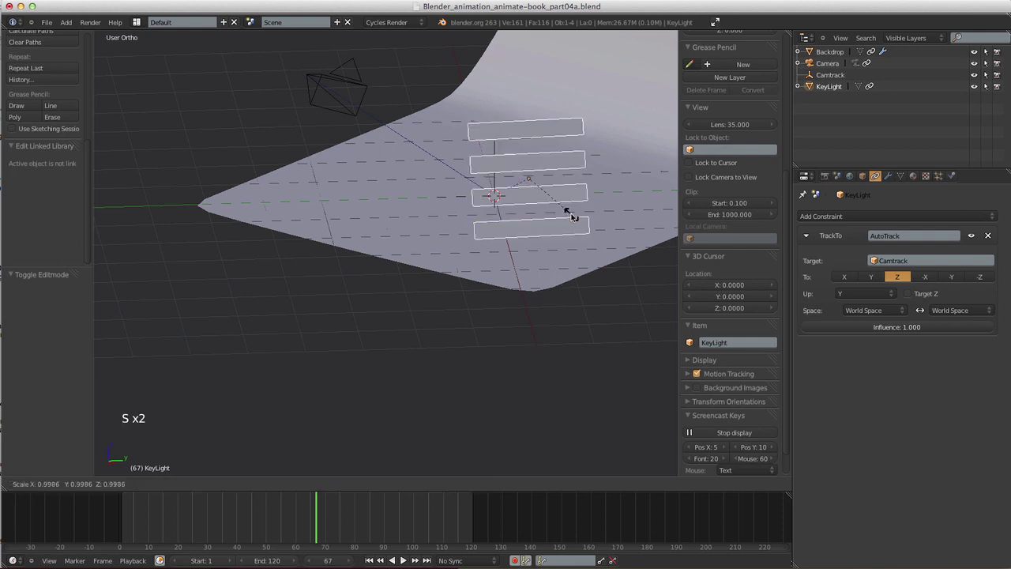
{"action": "key", "text": "x"}
{"action": "key", "text": "x"}
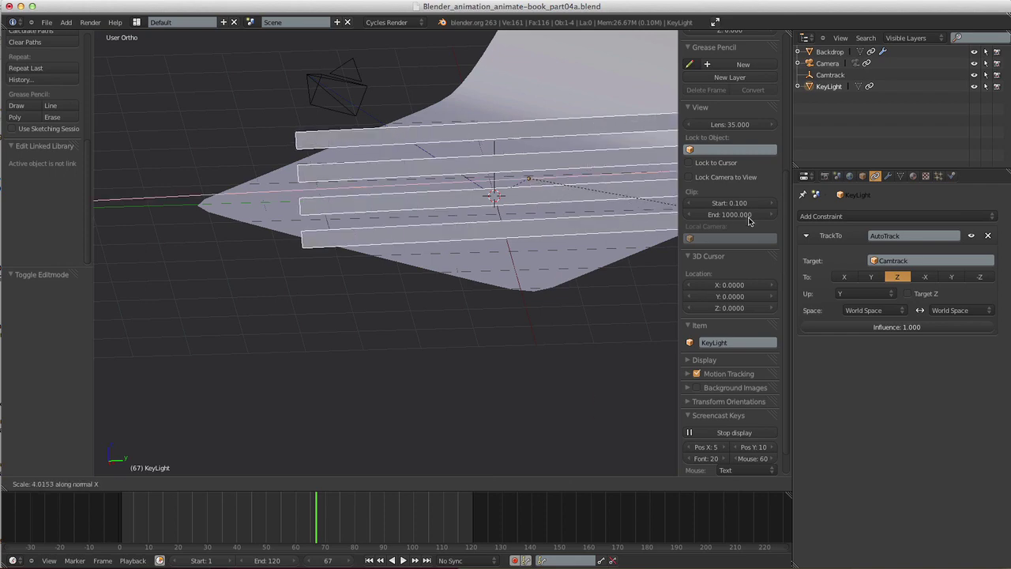
{"action": "left_click", "coordinate": [600, 234]}
{"action": "middle_click_drag", "start_coordinate": [601, 235], "coordinate": [563, 235]}
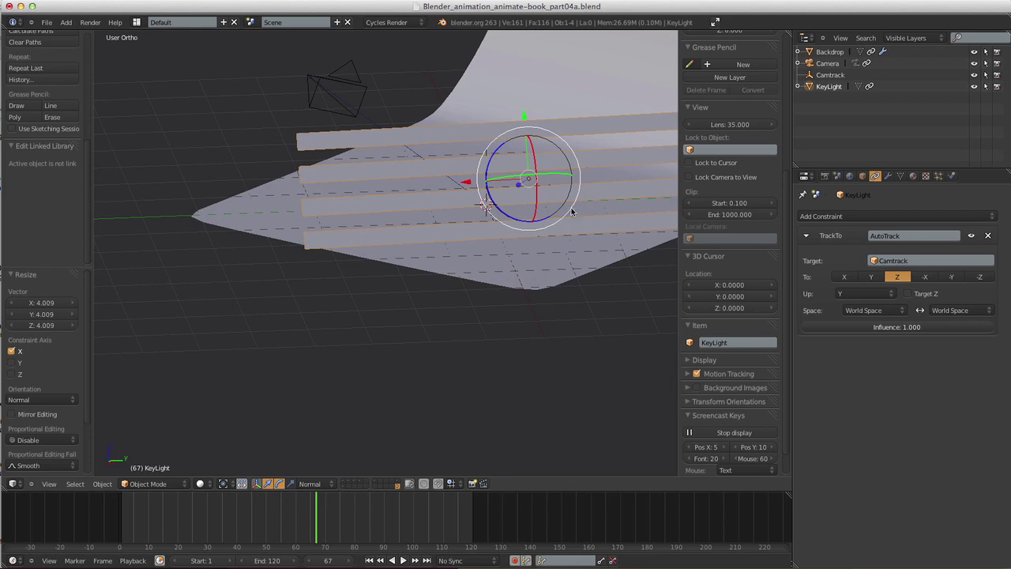
{"action": "key", "text": "s"}
{"action": "left_click", "coordinate": [578, 219]}
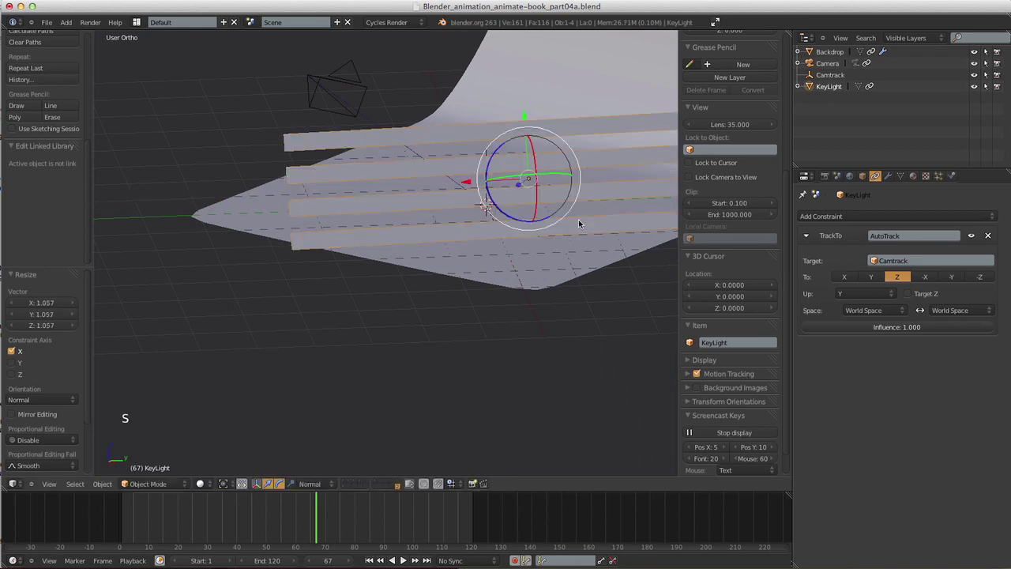
{"action": "middle_click_drag", "start_coordinate": [578, 219], "coordinate": [512, 130]}
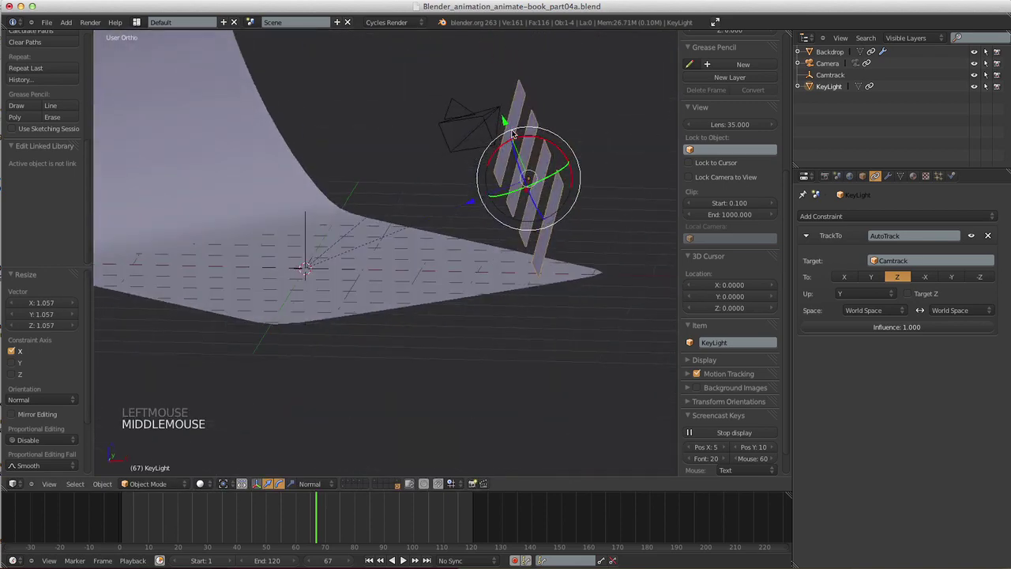
{"action": "left_click_drag", "start_coordinate": [512, 131], "coordinate": [510, 127]}
- Add a new material to the KeyLight object and name it KeyLight
{"action": "left_click", "coordinate": [914, 176]}
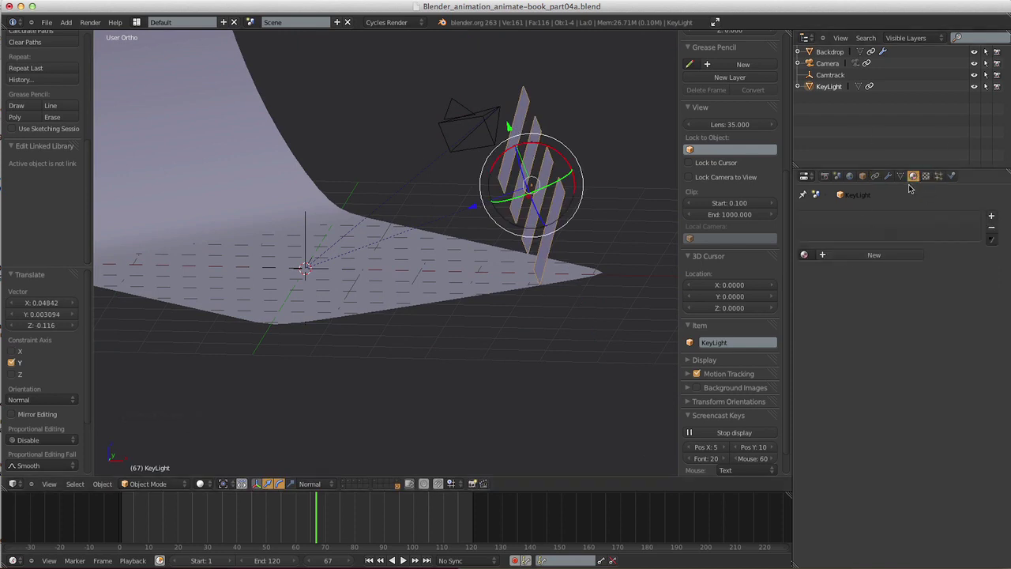
{"action": "left_click", "coordinate": [845, 256]}
{"action": "left_click", "coordinate": [841, 259]}
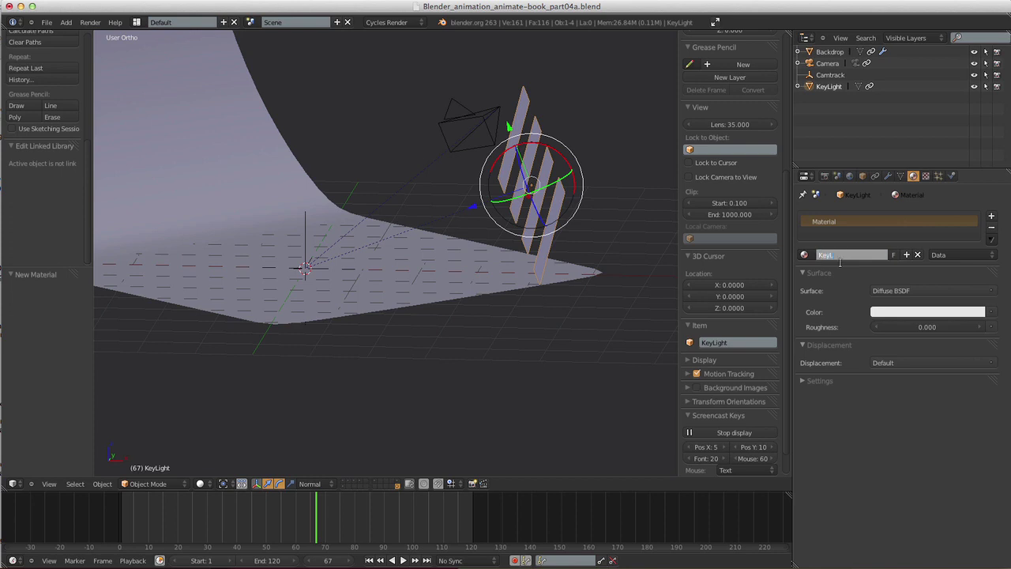
{"action": "type", "text": "KeyLight"}
{"action": "key", "text": "Return"}
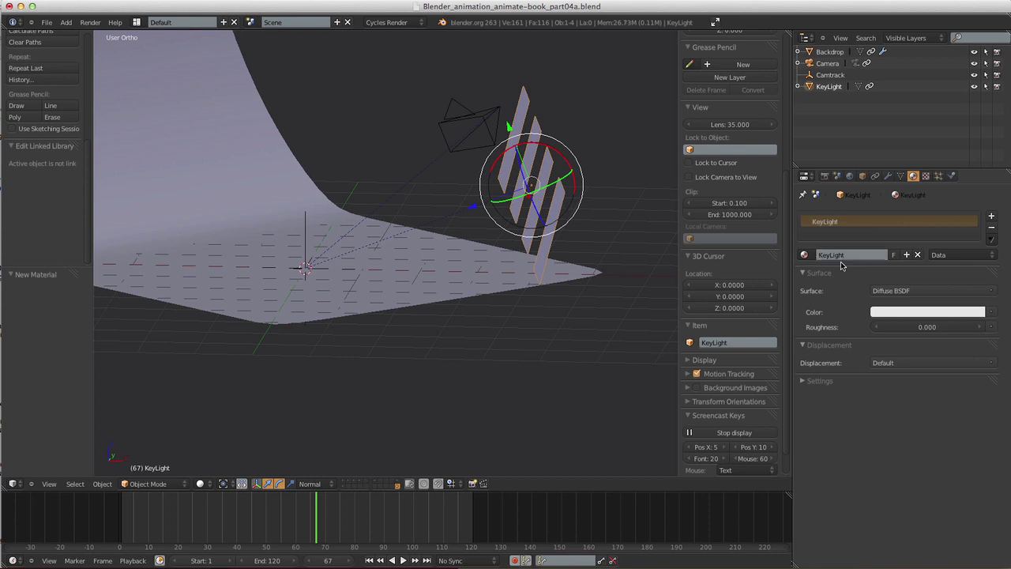
- Set the KeyLight material's diffuse roughness to 2
{"action": "left_click", "coordinate": [926, 330]}
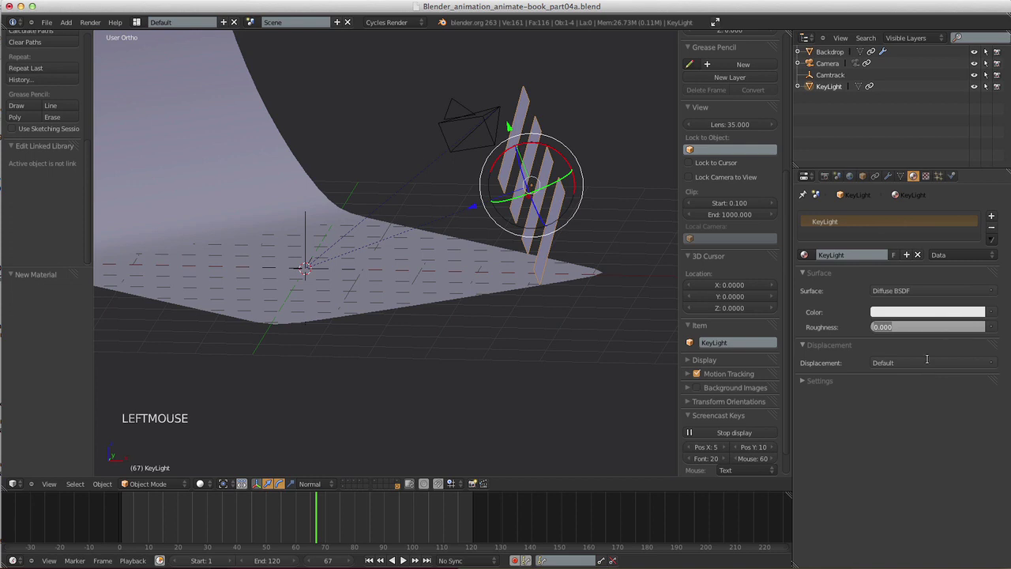
{"action": "type", "text": "2"}
{"action": "key", "text": "Return"}
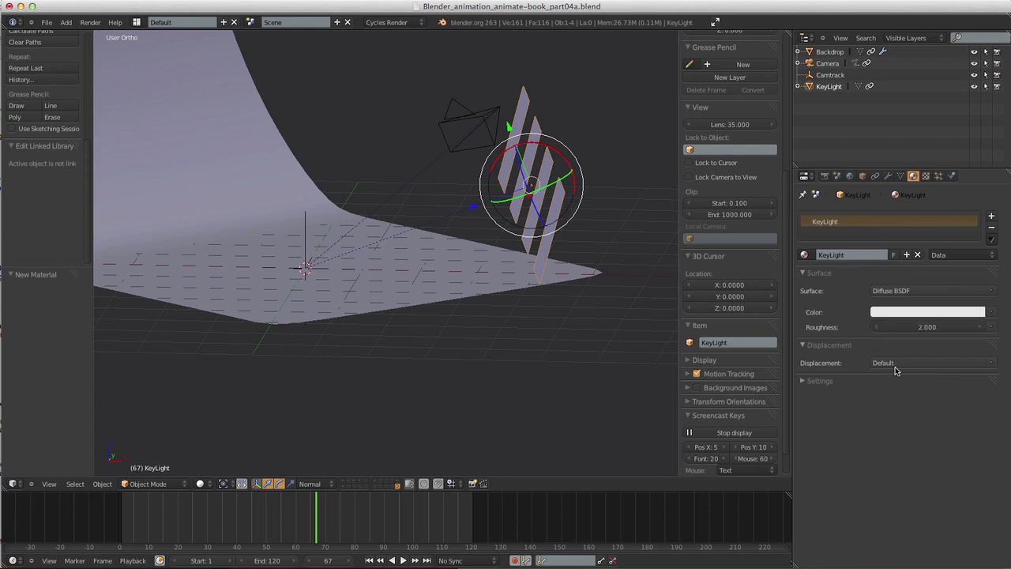
- Change the KeyLight material's surface shader to Emission with a strength of 2
{"action": "left_click", "coordinate": [889, 291]}
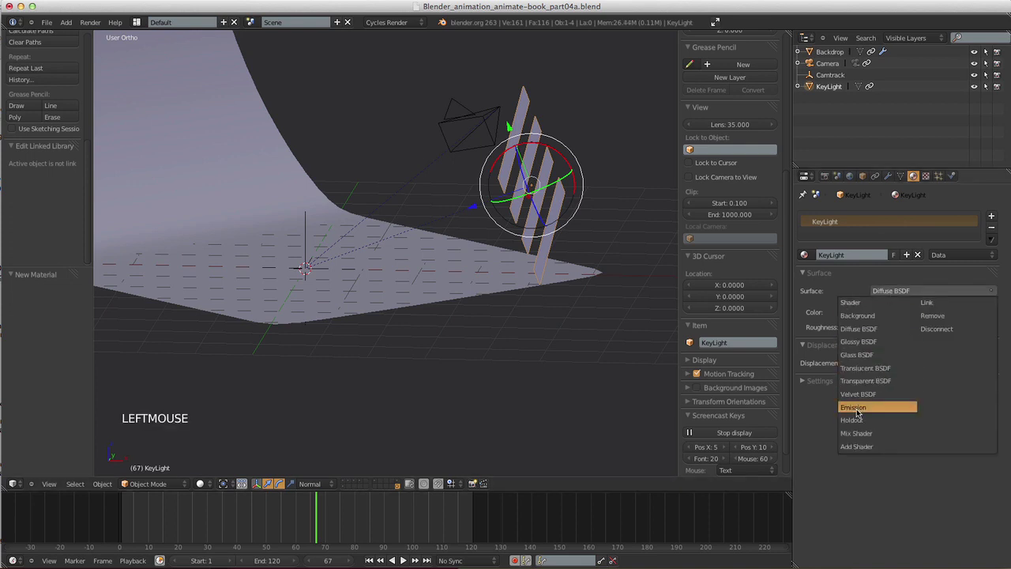
{"action": "left_click", "coordinate": [855, 406]}
{"action": "left_click", "coordinate": [926, 327]}
{"action": "type", "text": "2"}
{"action": "key", "text": "Return"}
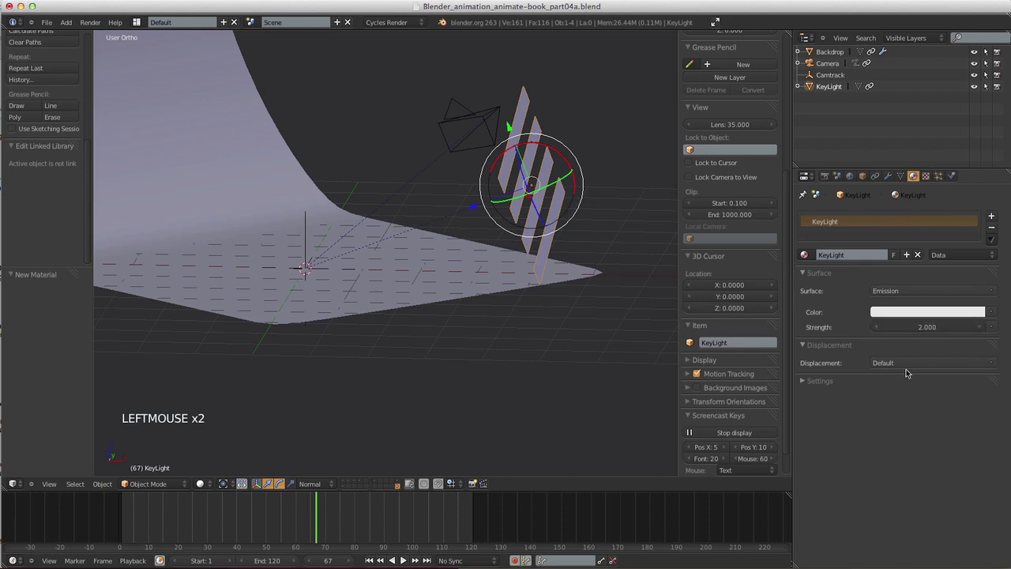
- Pull the KeyLight away from the Camtrack empty along its local Z axis by about 0.17 in X
{"action": "middle_click_drag", "start_coordinate": [443, 284], "coordinate": [552, 165]}
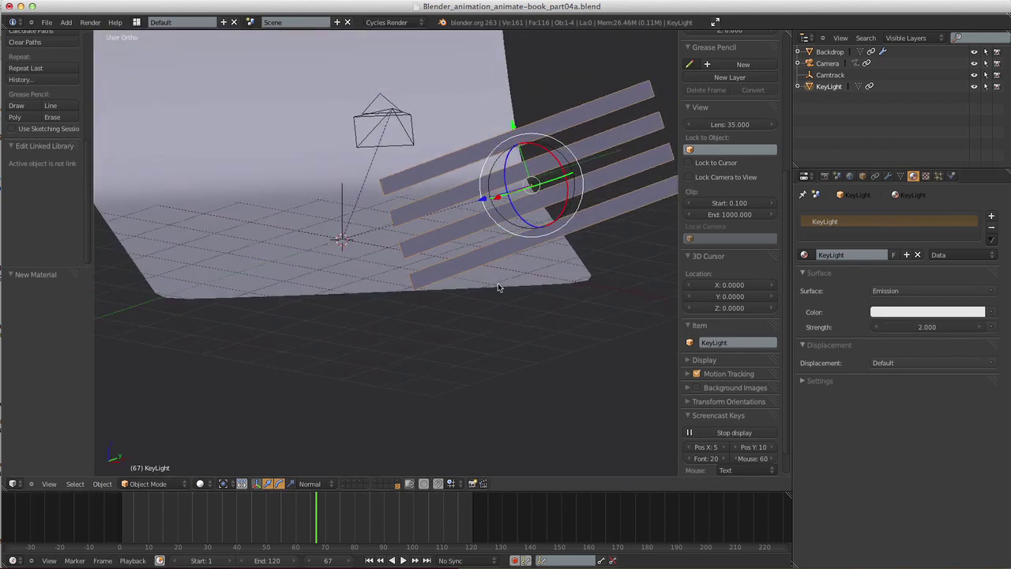
{"action": "middle_click_drag", "start_coordinate": [497, 287], "coordinate": [581, 273]}
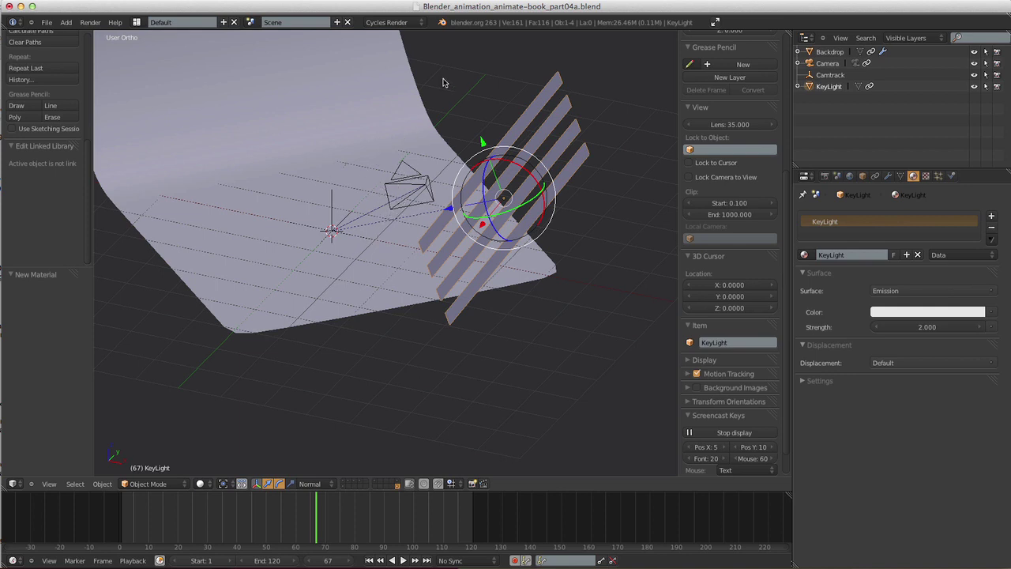
{"action": "middle_click_drag", "start_coordinate": [433, 350], "coordinate": [487, 140]}
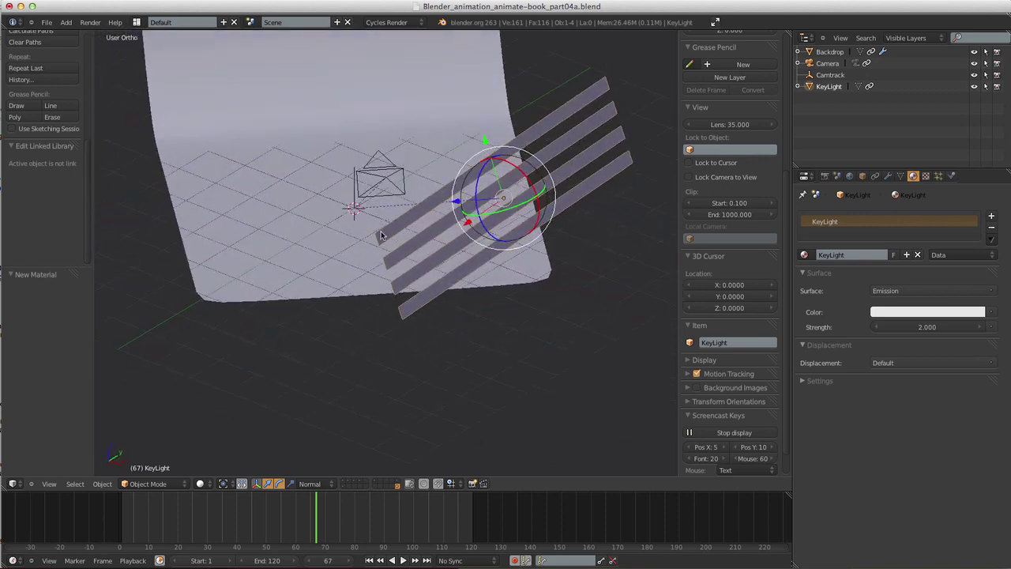
{"action": "middle_click_drag", "start_coordinate": [633, 196], "coordinate": [501, 292]}
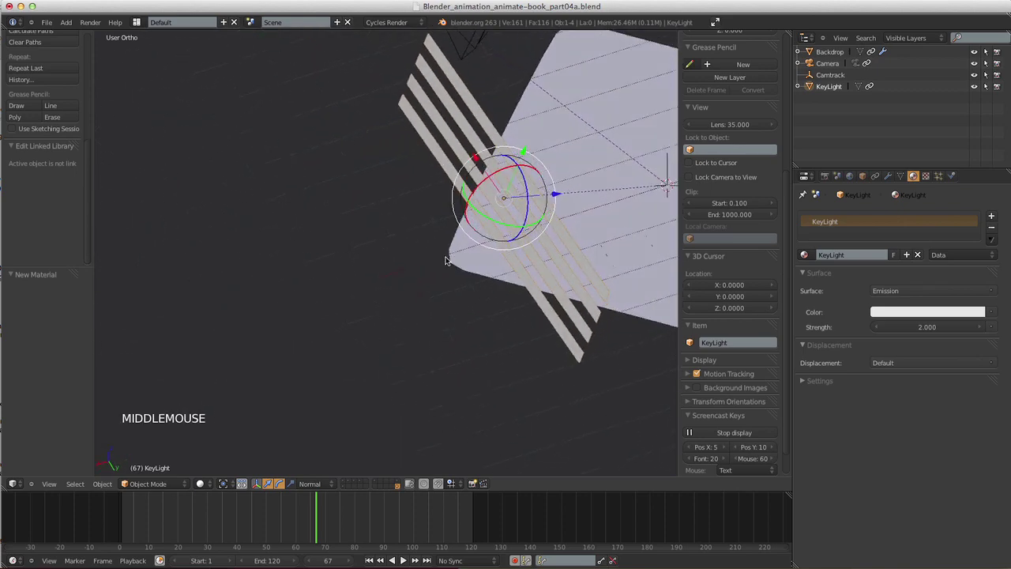
{"action": "middle_click_drag", "start_coordinate": [448, 262], "coordinate": [543, 262]}
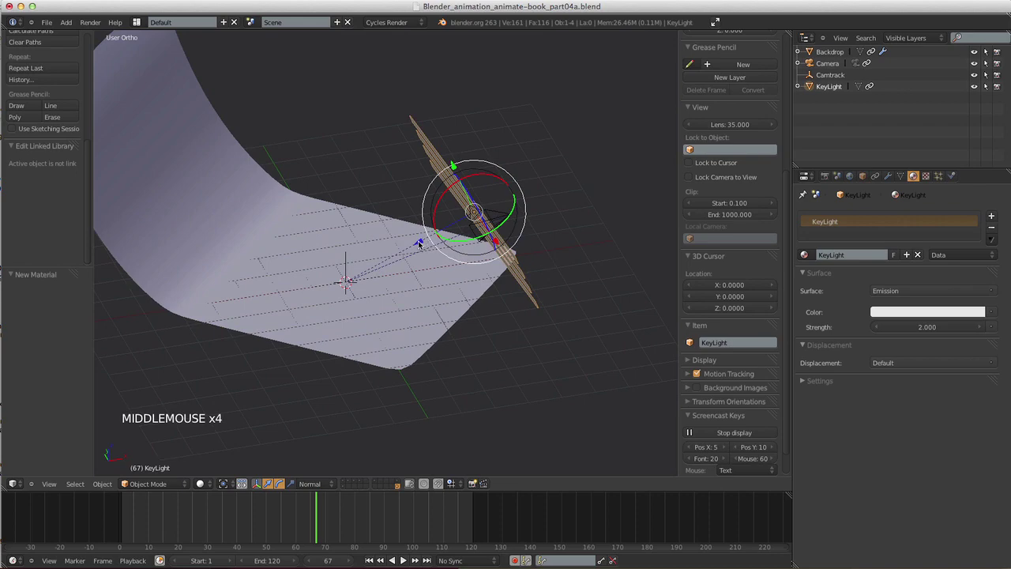
{"action": "left_click_drag", "start_coordinate": [420, 244], "coordinate": [429, 237]}
- Add a second mesh plane at the scene origin and name it FillLight
{"action": "middle_click_drag", "start_coordinate": [429, 237], "coordinate": [388, 207]}
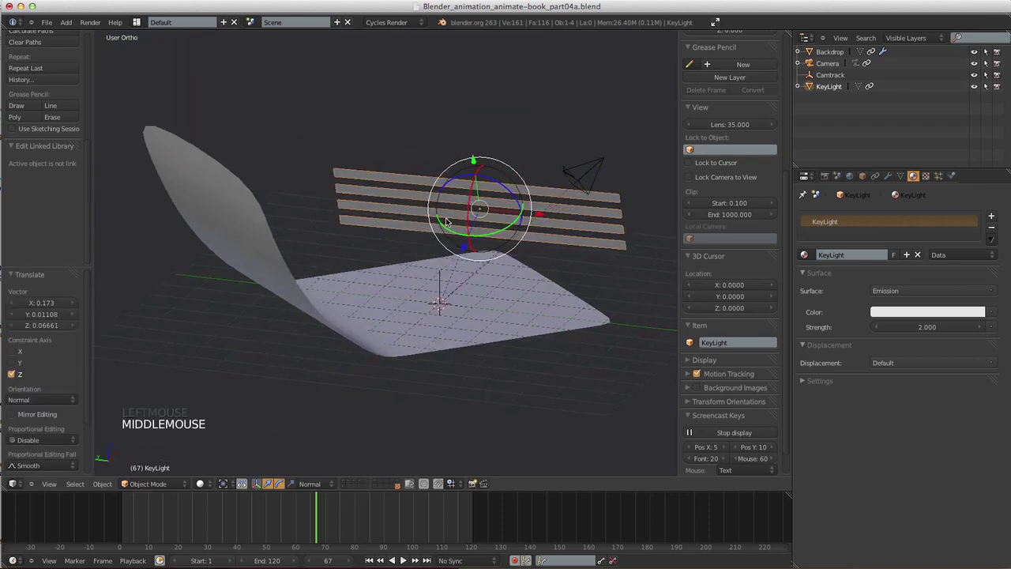
{"action": "middle_click_drag", "start_coordinate": [447, 223], "coordinate": [401, 239]}
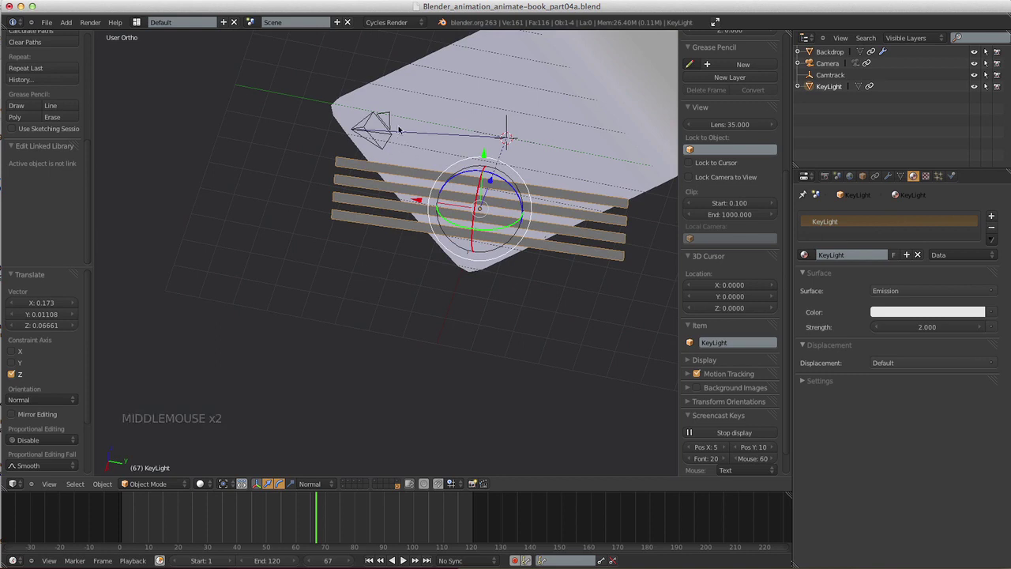
{"action": "middle_click_drag", "start_coordinate": [360, 153], "coordinate": [451, 285]}
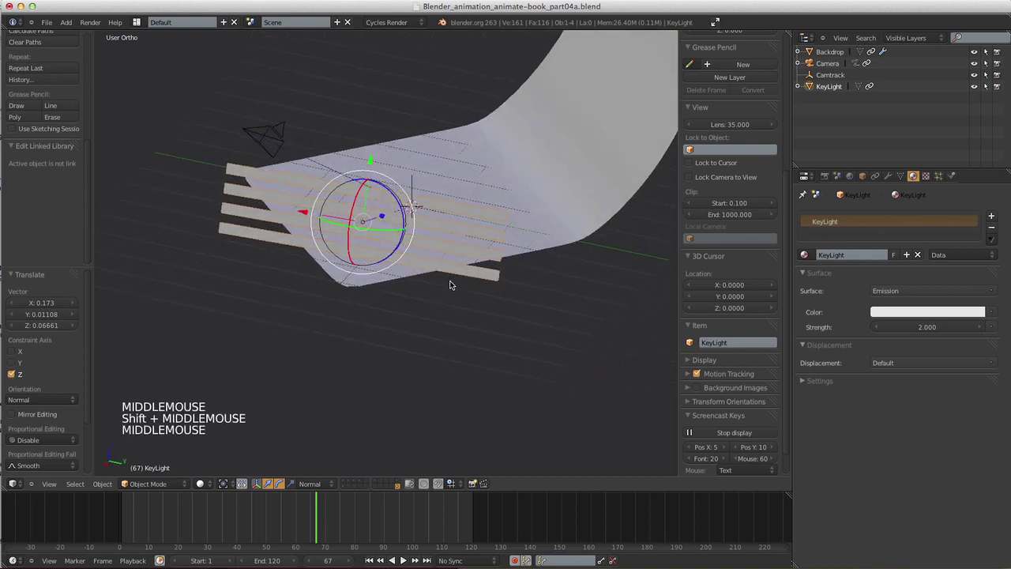
{"action": "left_click", "coordinate": [66, 22]}
{"action": "mouse_move", "coordinate": [75, 35]}
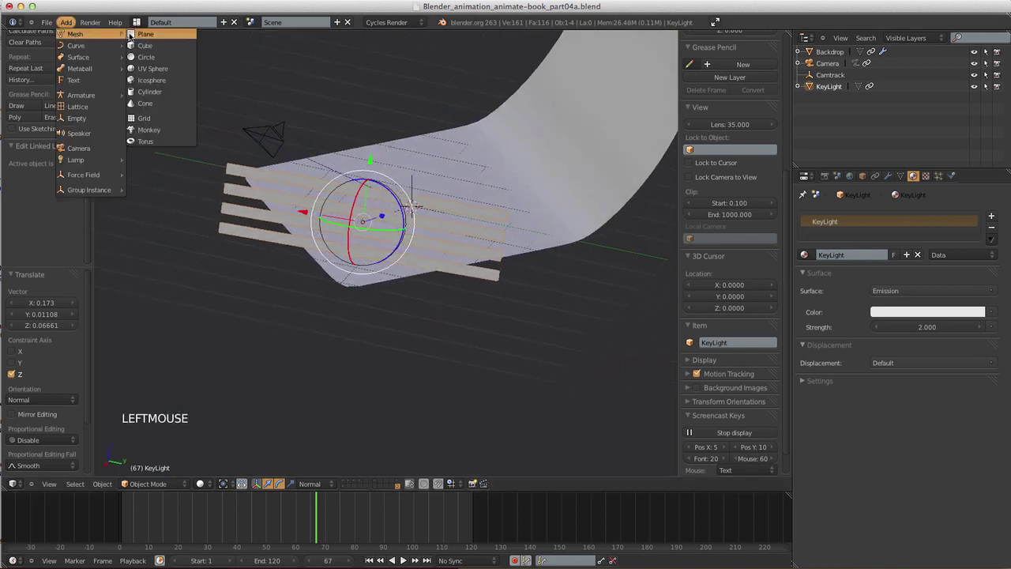
{"action": "left_click", "coordinate": [140, 35]}
{"action": "left_click", "coordinate": [825, 99], "text": "ctrl"}
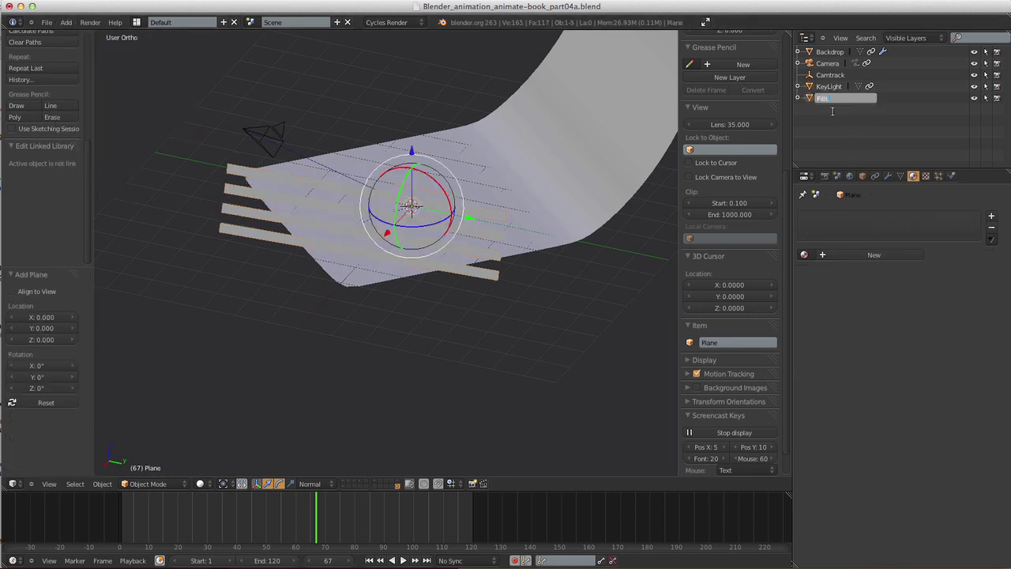
{"action": "type", "text": "FillLight"}
{"action": "key", "text": "Return"}
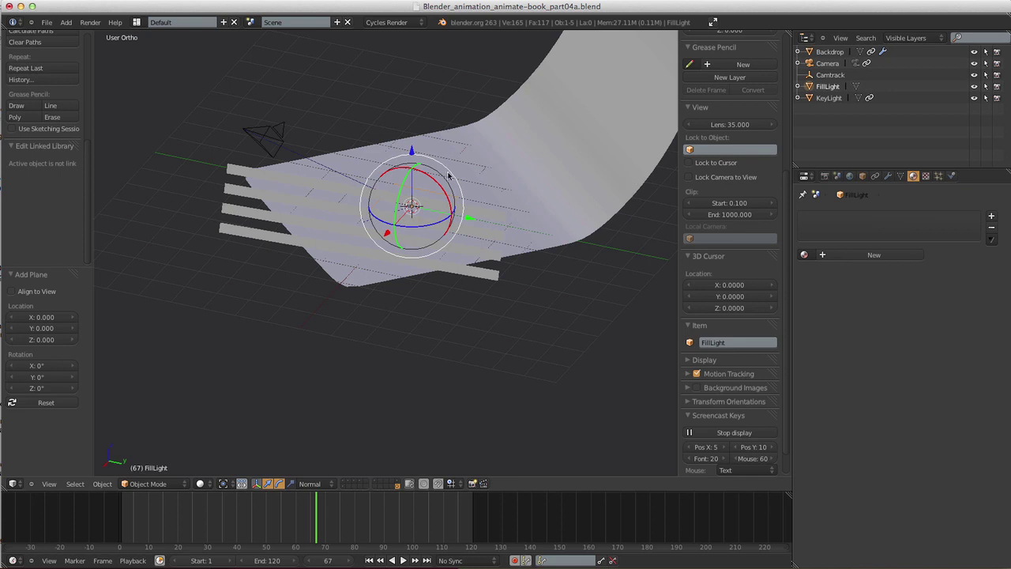
- Scale the FillLight plane up uniformly by about 1.70
{"action": "key", "text": "s"}
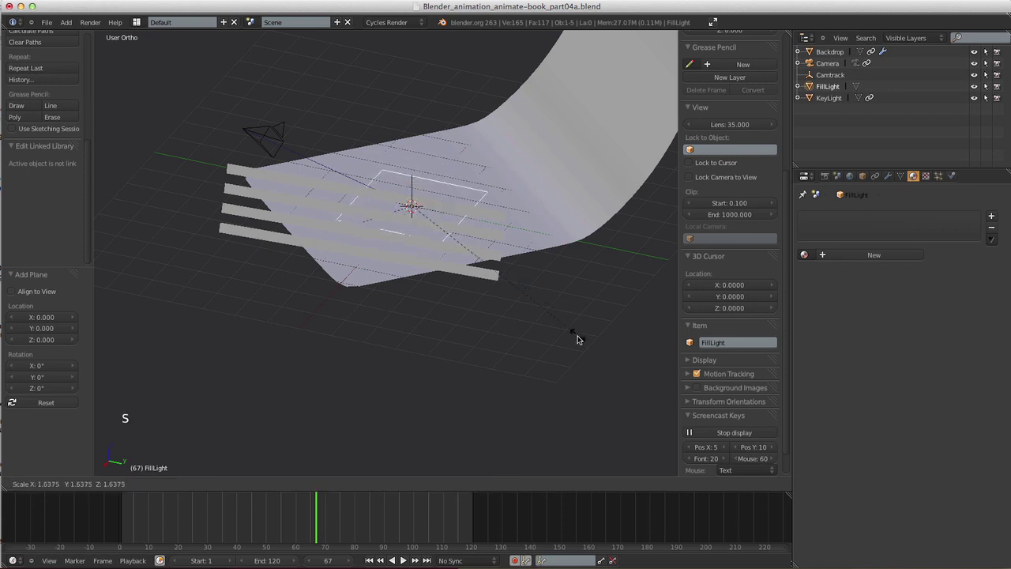
{"action": "left_click", "coordinate": [588, 340]}
{"action": "left_click_drag", "start_coordinate": [786, 213], "coordinate": [785, 162]}
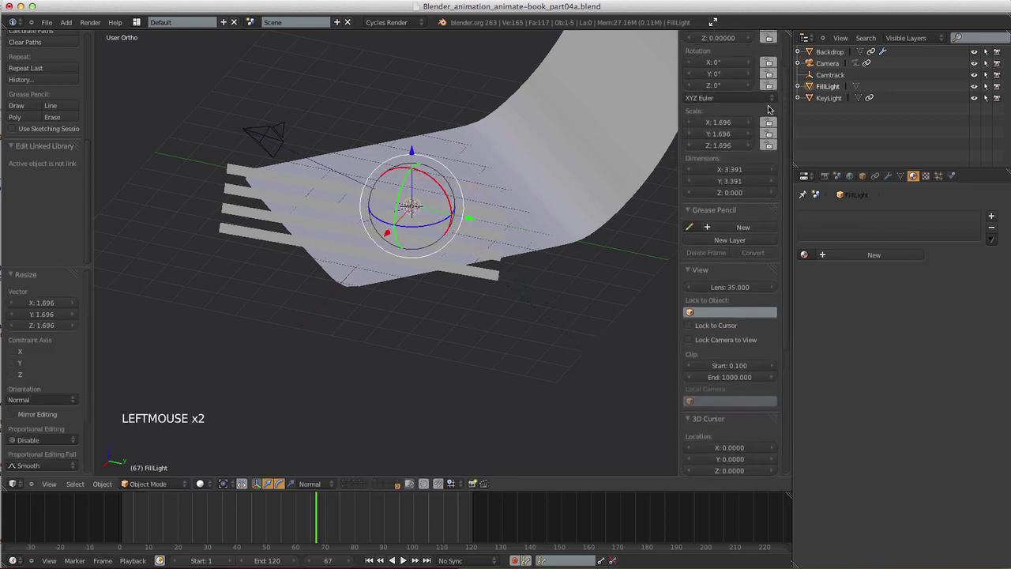
- Scale the FillLight plane up uniformly to a scale of about 5.05 on all axes
{"action": "key", "text": "s"}
{"action": "key", "text": "s"}
{"action": "key", "text": "s"}
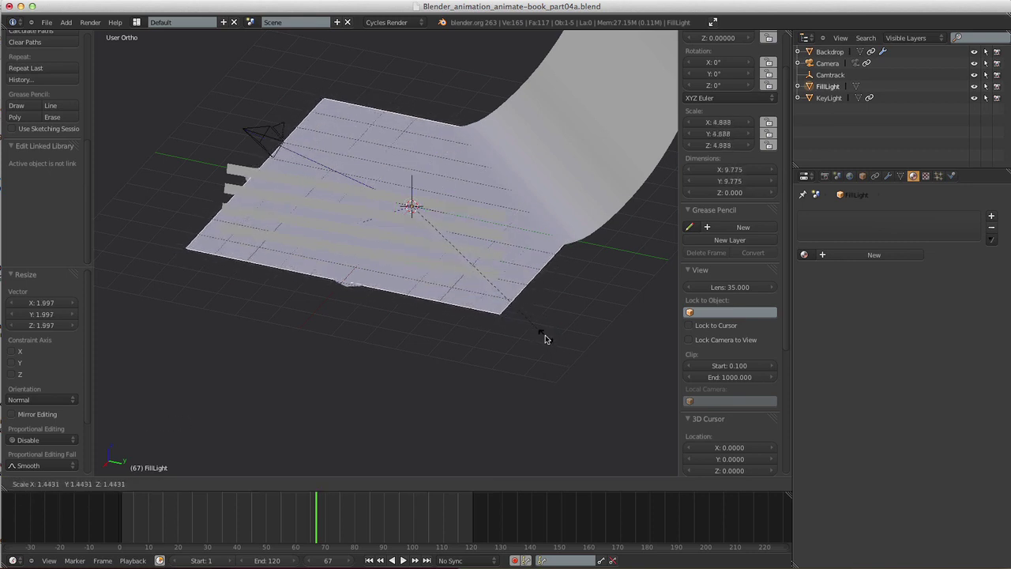
{"action": "left_click", "coordinate": [549, 343]}
- Raise the FillLight plane straight up along Z so it hangs above the set at a height of about 3.80
{"action": "left_click_drag", "start_coordinate": [409, 153], "coordinate": [414, 17]}
{"action": "middle_click_drag", "start_coordinate": [502, 216], "coordinate": [505, 250]}
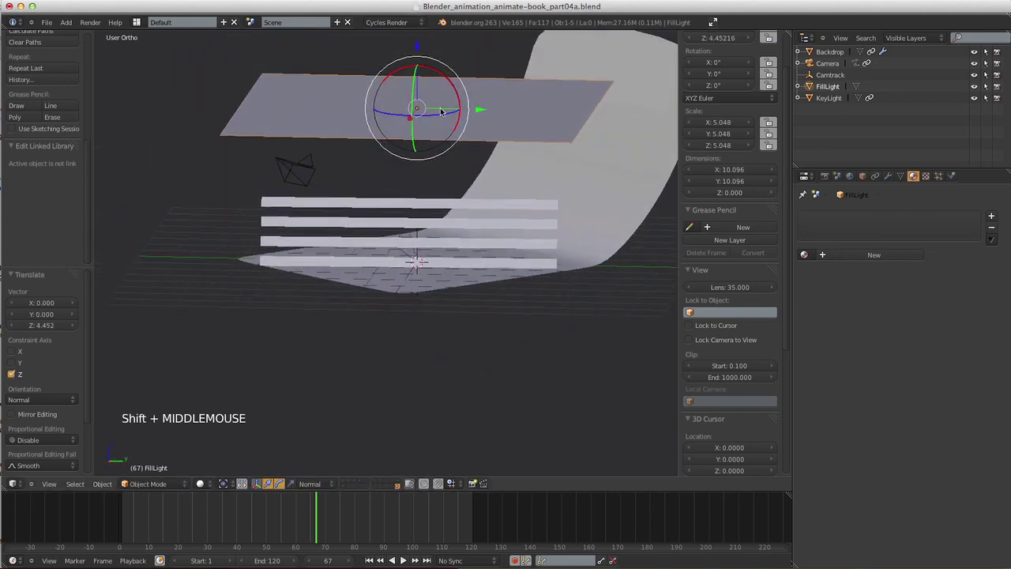
{"action": "left_click_drag", "start_coordinate": [424, 44], "coordinate": [417, 63]}
{"action": "middle_click_drag", "start_coordinate": [443, 95], "coordinate": [521, 185]}
{"action": "middle_click_drag", "start_coordinate": [434, 239], "coordinate": [474, 246]}
{"action": "left_click_drag", "start_coordinate": [417, 67], "coordinate": [417, 77]}
{"action": "mouse_move", "coordinate": [447, 203]}
{"action": "middle_mouse_down"}
{"action": "mouse_move", "coordinate": [485, 204]}
{"action": "mouse_move", "coordinate": [448, 199]}
{"action": "middle_mouse_up"}
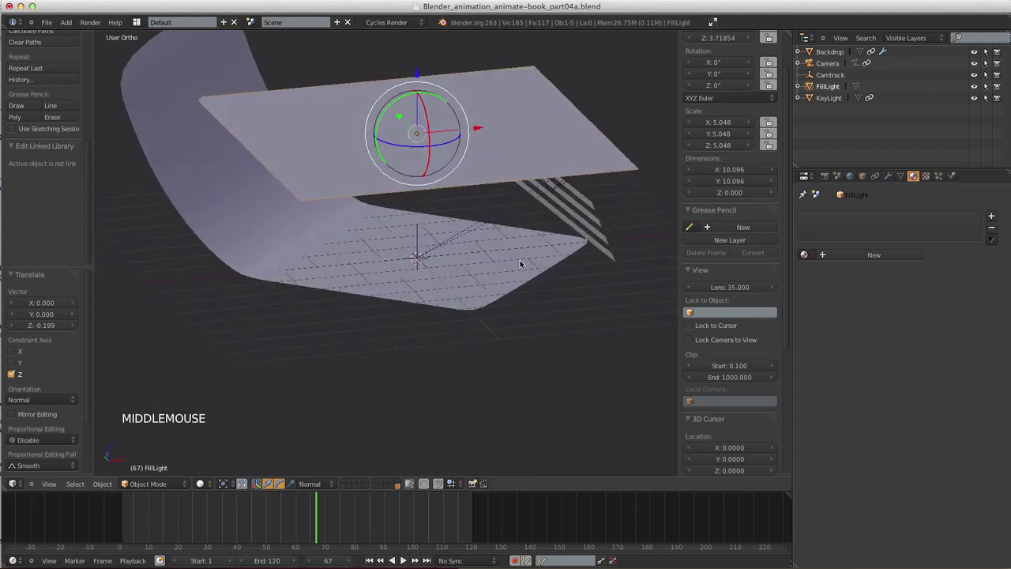
{"action": "middle_click_drag", "start_coordinate": [406, 255], "coordinate": [418, 229]}
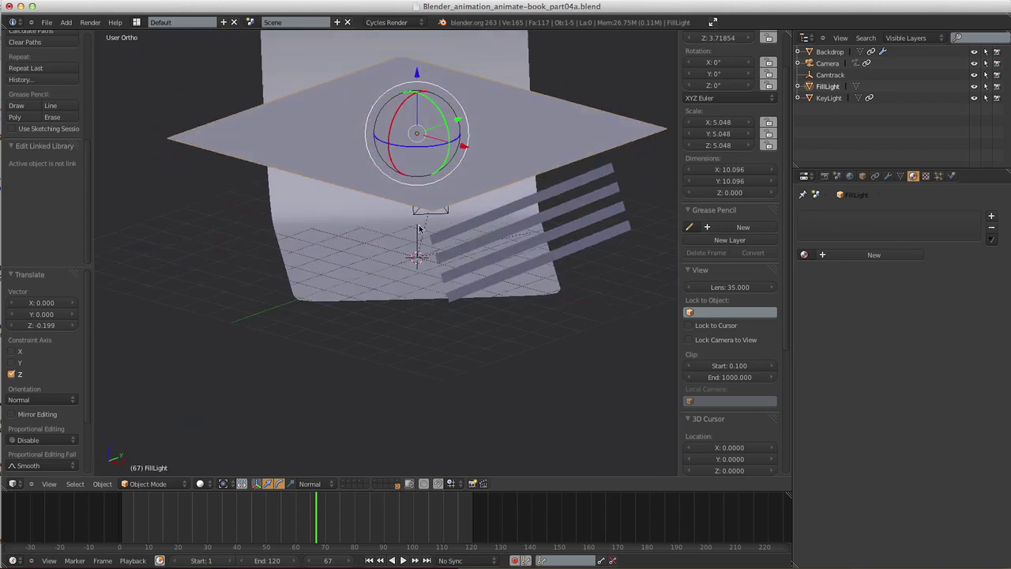
{"action": "left_click", "coordinate": [848, 175]}
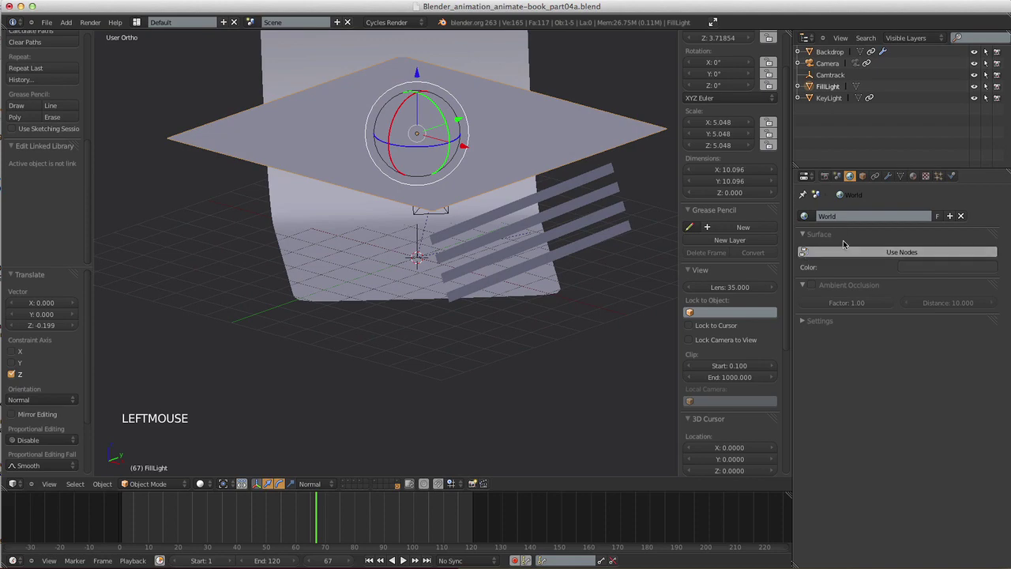
{"action": "middle_click_drag", "start_coordinate": [420, 329], "coordinate": [507, 300]}
{"action": "left_click_drag", "start_coordinate": [420, 72], "coordinate": [421, 63]}
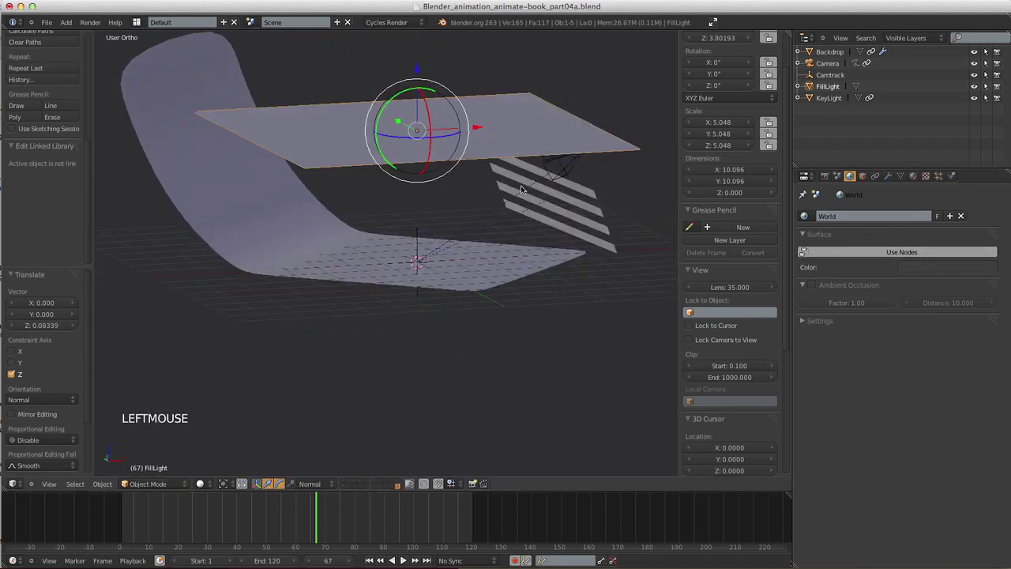
{"action": "mouse_move", "coordinate": [518, 283]}
{"action": "middle_mouse_down"}
{"action": "mouse_move", "coordinate": [467, 289]}
{"action": "mouse_move", "coordinate": [417, 262]}
{"action": "mouse_move", "coordinate": [492, 289]}
{"action": "mouse_move", "coordinate": [505, 280]}
{"action": "middle_mouse_up"}
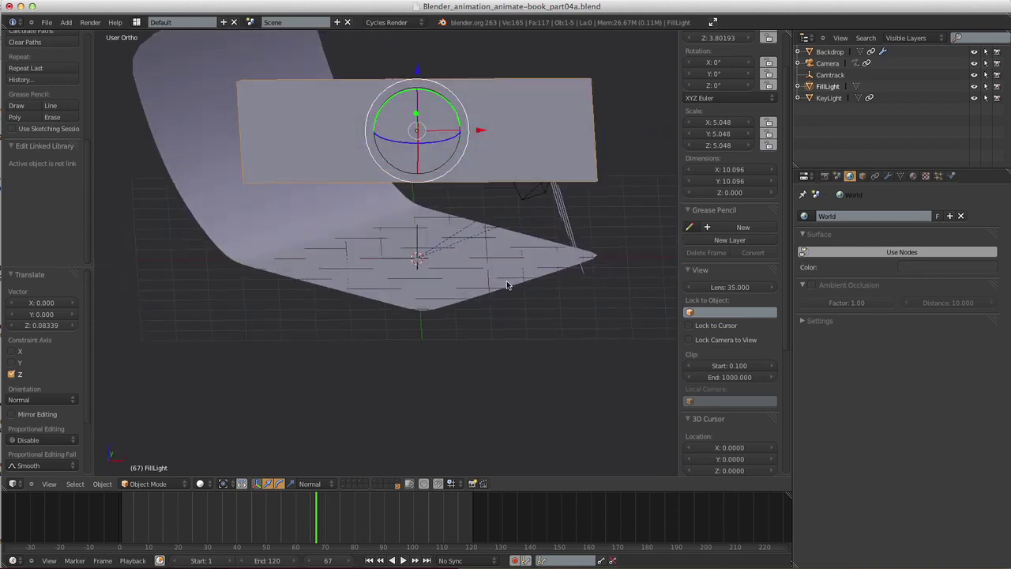
- Turn off Camera ray visibility for both the FillLight plane and the KeyLight
{"action": "left_click", "coordinate": [863, 176]}
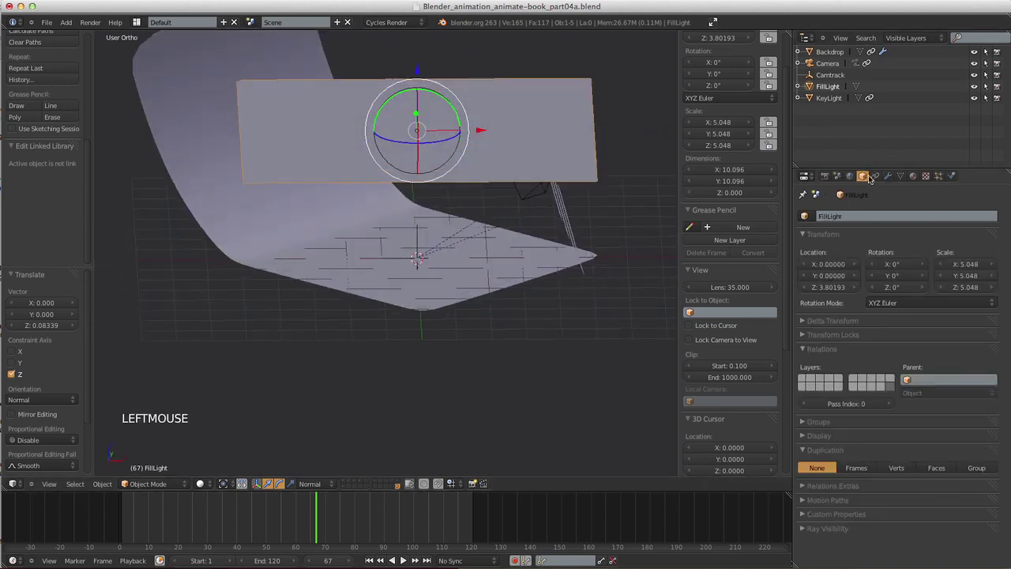
{"action": "left_click", "coordinate": [822, 528]}
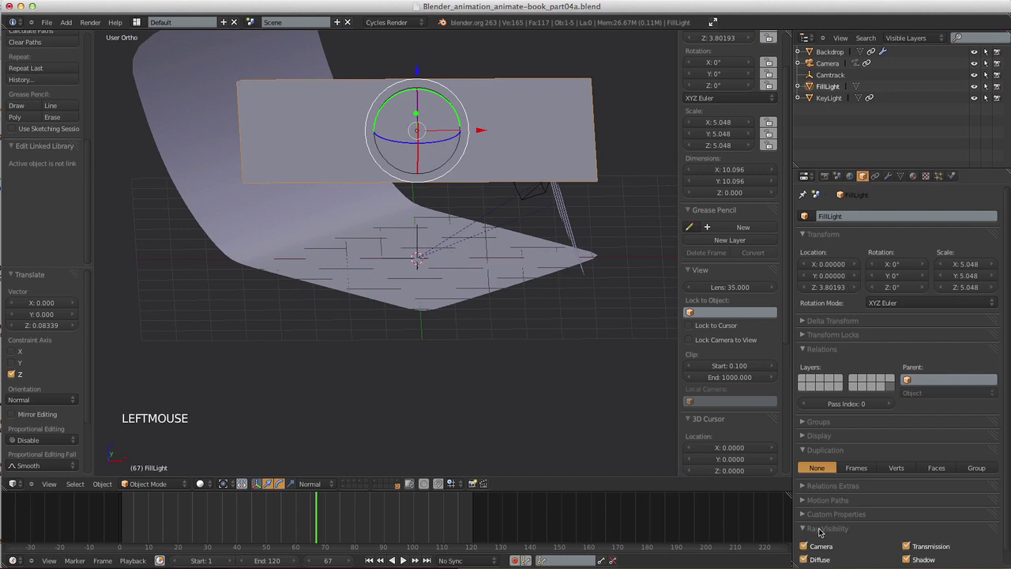
{"action": "left_click", "coordinate": [824, 450]}
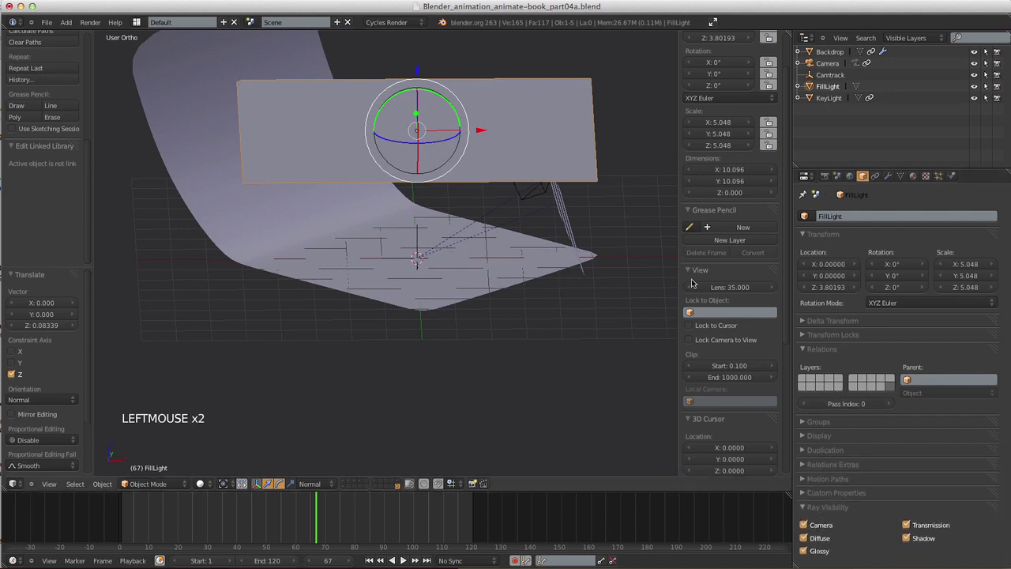
{"action": "left_click", "coordinate": [804, 524]}
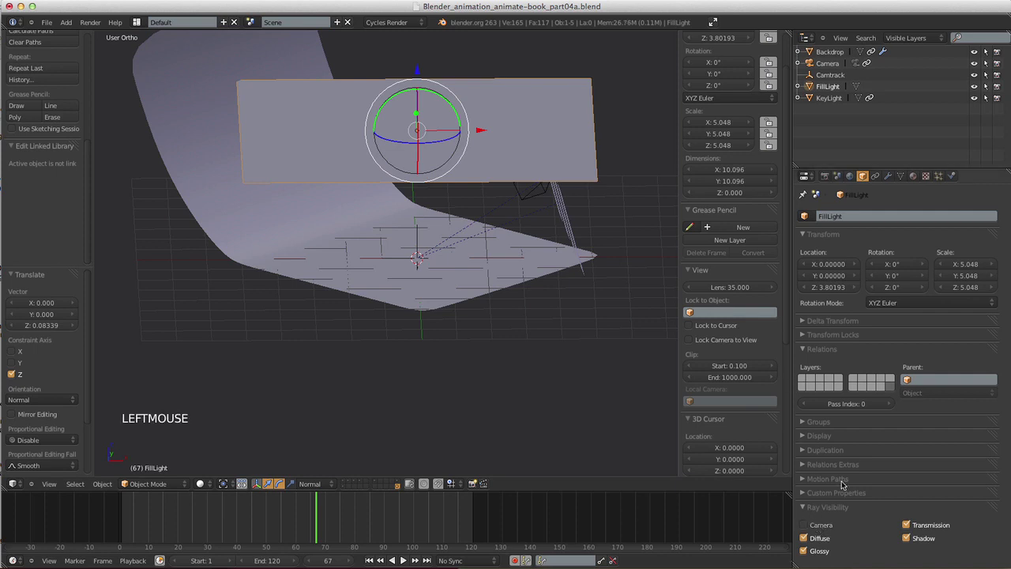
{"action": "right_click", "coordinate": [560, 215]}
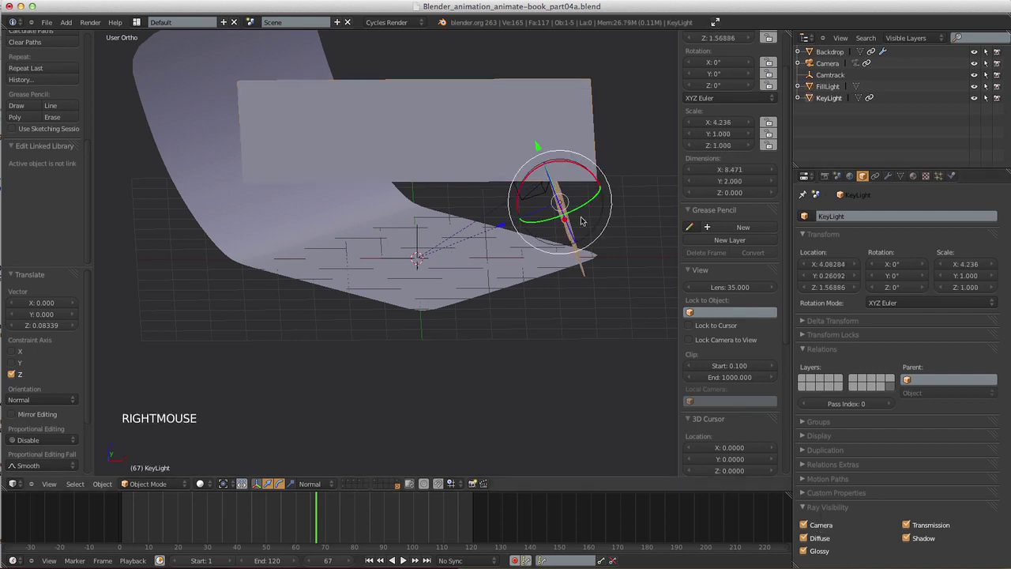
{"action": "left_click", "coordinate": [819, 526]}
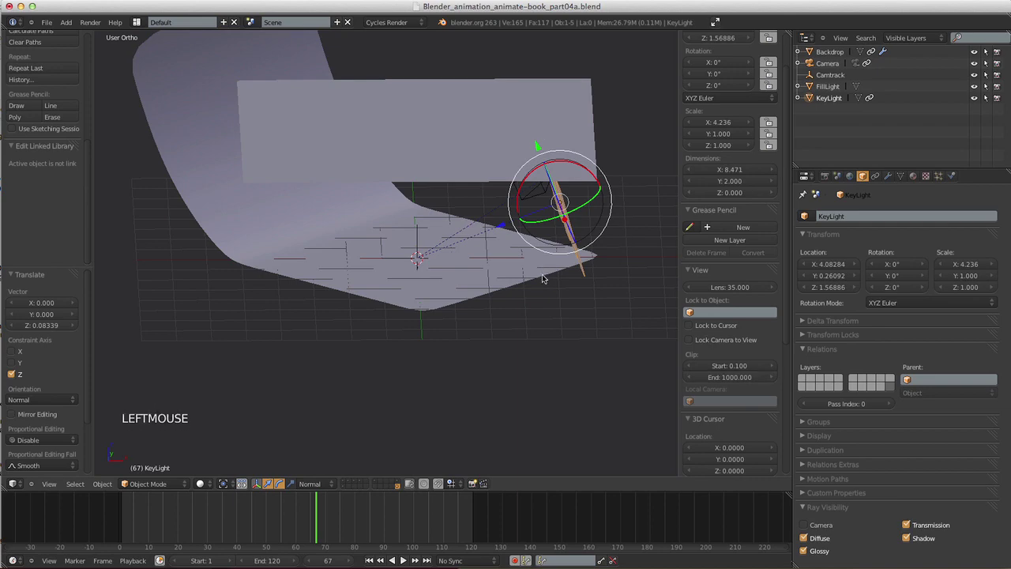
- Move the camera to about X 4.65, Y -1.67, Z 2.41
{"action": "middle_click_drag", "start_coordinate": [542, 278], "coordinate": [440, 251]}
{"action": "right_click", "coordinate": [458, 150]}
{"action": "key", "text": "g"}
{"action": "key", "text": "g"}
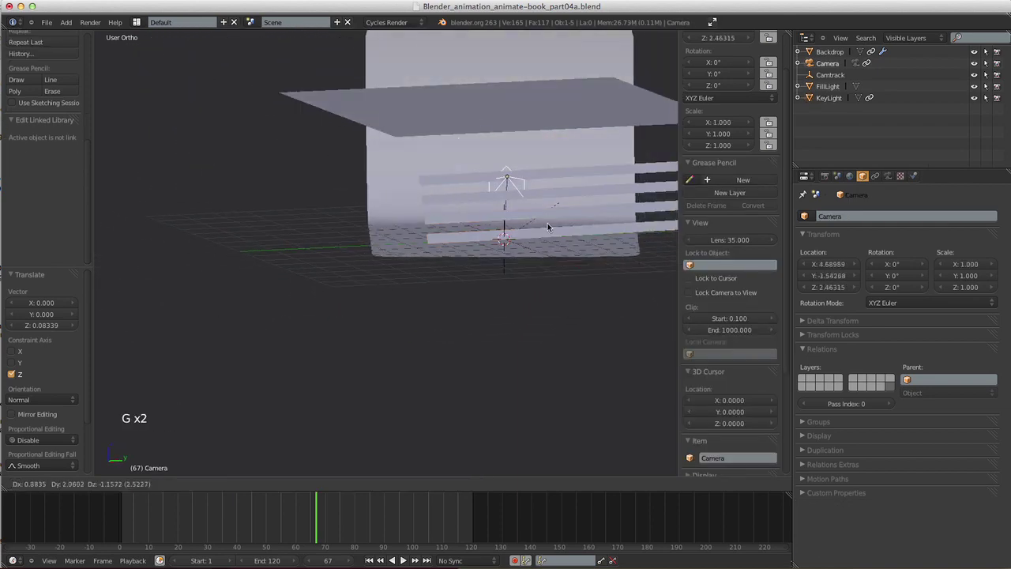
{"action": "left_click", "coordinate": [542, 227]}
{"action": "middle_click_drag", "start_coordinate": [542, 228], "coordinate": [479, 276]}
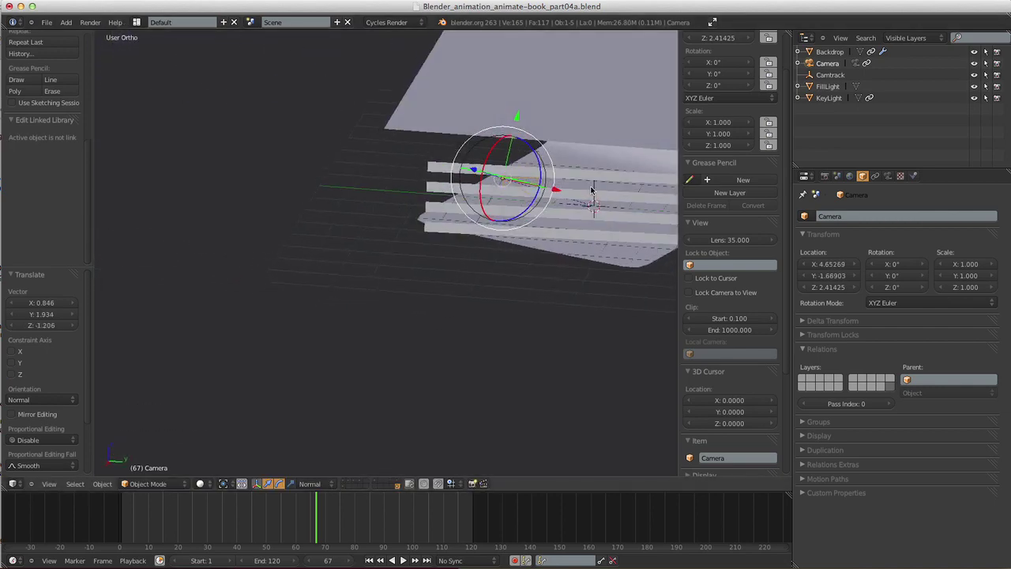
- Duplicate the KeyLight and move the copy to the opposite side of the set at about X -3.99, Y -0.75, Z 0.64
{"action": "right_click", "coordinate": [614, 175]}
{"action": "middle_click_drag", "start_coordinate": [598, 252], "coordinate": [484, 171], "text": "shift"}
{"action": "key", "text": "shift+d"}
{"action": "left_click", "coordinate": [466, 197]}
{"action": "left_click_drag", "start_coordinate": [485, 170], "coordinate": [543, 171]}
{"action": "middle_click_drag", "start_coordinate": [544, 171], "coordinate": [583, 184]}
{"action": "left_click_drag", "start_coordinate": [567, 191], "coordinate": [545, 196]}
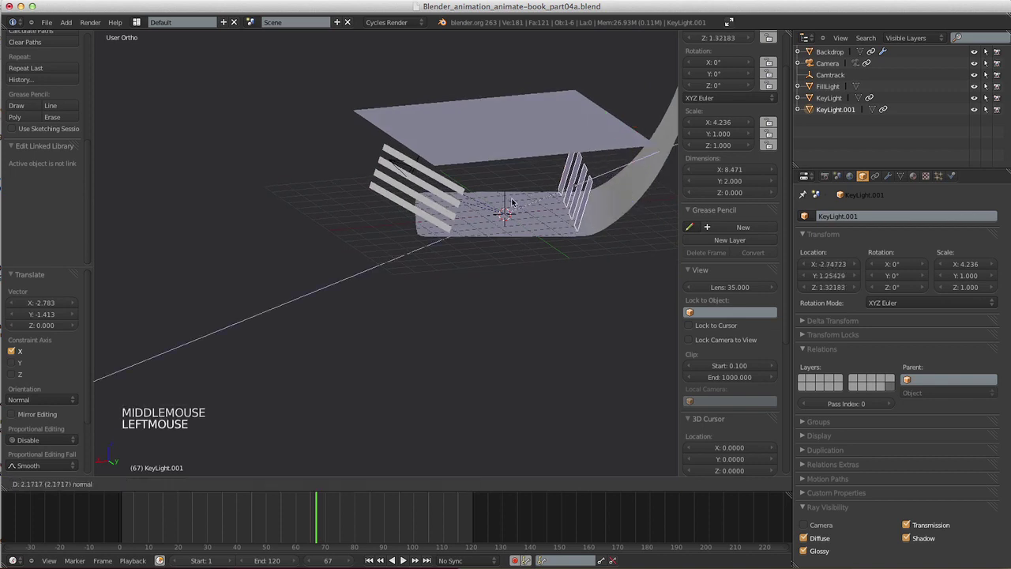
{"action": "middle_click_drag", "start_coordinate": [545, 196], "coordinate": [551, 124]}
{"action": "left_click_drag", "start_coordinate": [552, 125], "coordinate": [562, 150]}
{"action": "middle_click_drag", "start_coordinate": [562, 150], "coordinate": [606, 204]}
{"action": "mouse_move", "coordinate": [606, 204]}
{"action": "left_mouse_down"}
{"action": "mouse_move", "coordinate": [589, 183]}
{"action": "mouse_move", "coordinate": [592, 198]}
{"action": "left_mouse_up"}
{"action": "middle_click_drag", "start_coordinate": [593, 198], "coordinate": [514, 237]}
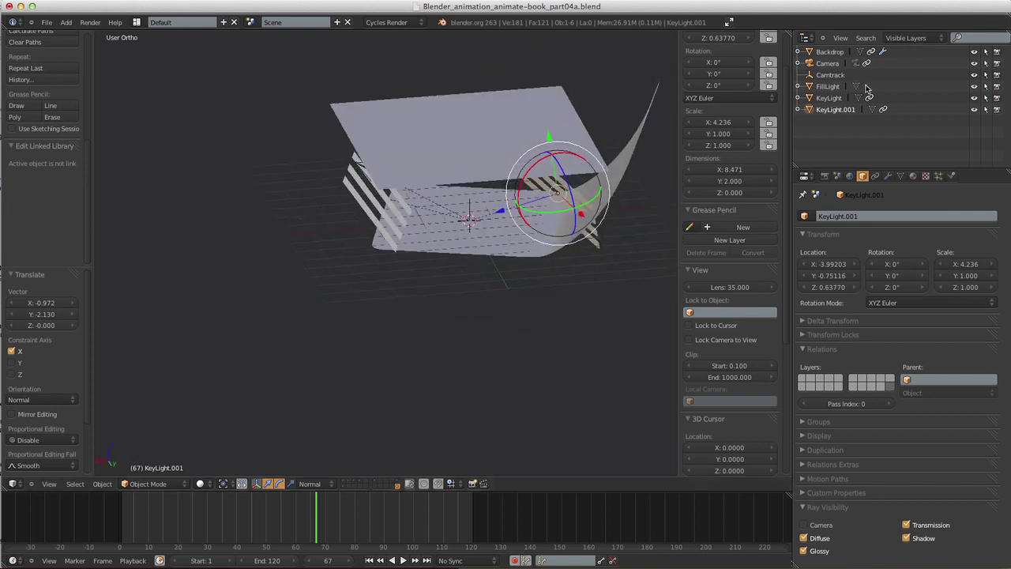
- Rename the duplicated key light BackLight and raise it along its local Y axis to a height of about 1.05
{"action": "left_click", "coordinate": [833, 110], "text": "ctrl"}
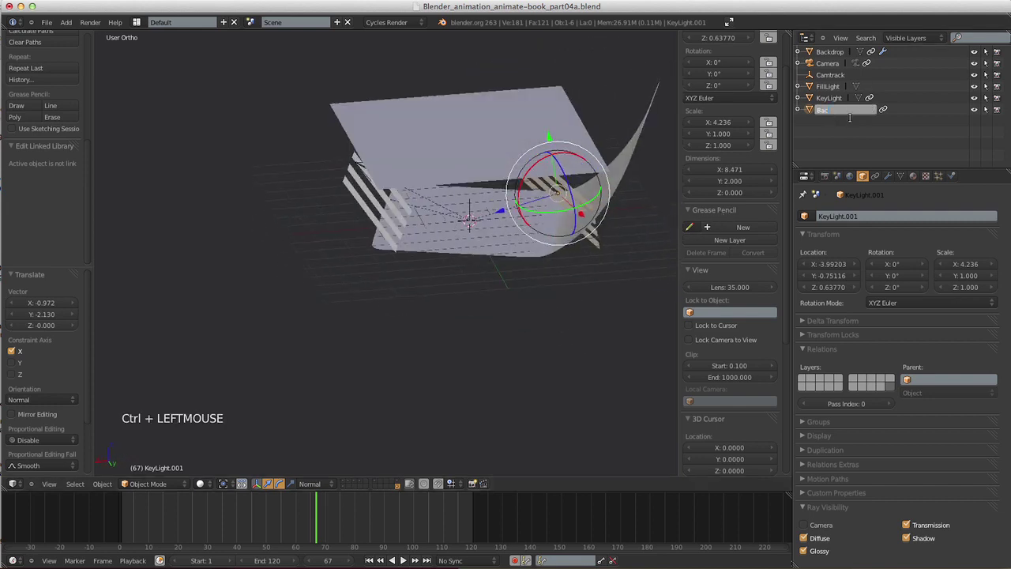
{"action": "key", "text": "Return"}
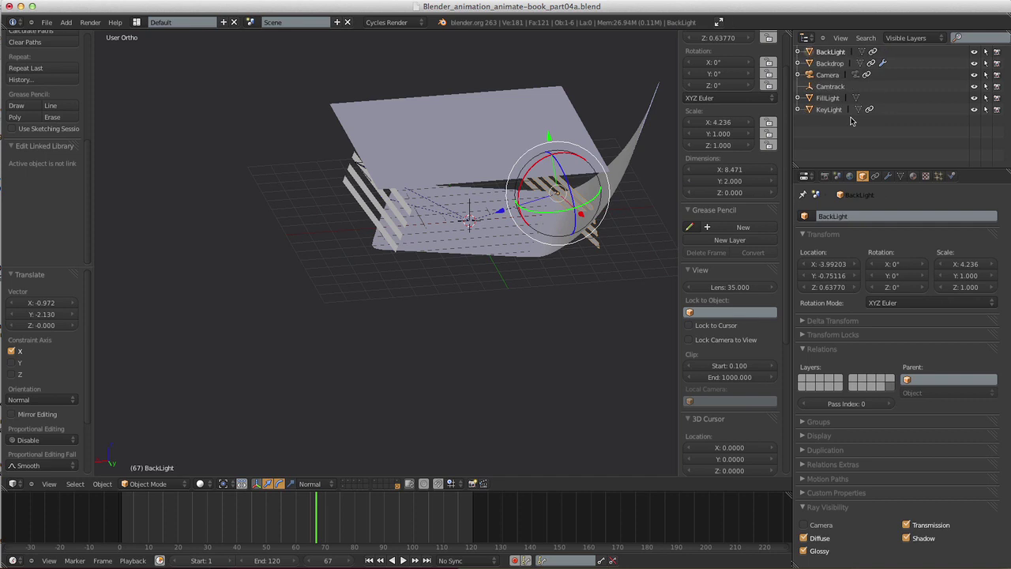
{"action": "left_click_drag", "start_coordinate": [550, 136], "coordinate": [547, 126]}
{"action": "middle_click_drag", "start_coordinate": [543, 210], "coordinate": [527, 188]}
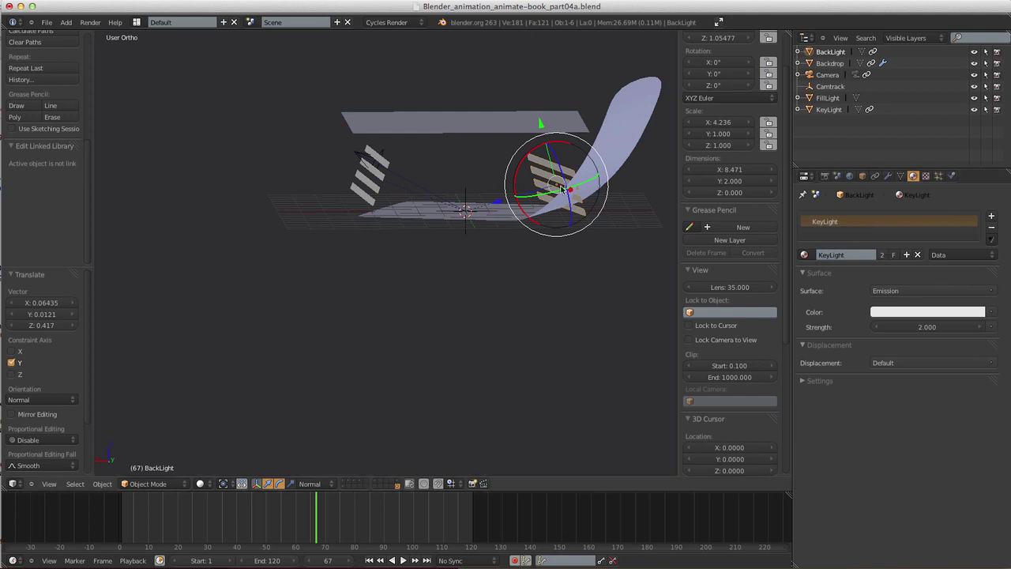
{"action": "mouse_move", "coordinate": [561, 187]}
{"action": "middle_mouse_down"}
{"action": "mouse_move", "coordinate": [530, 271]}
{"action": "mouse_move", "coordinate": [566, 180]}
{"action": "middle_mouse_up"}
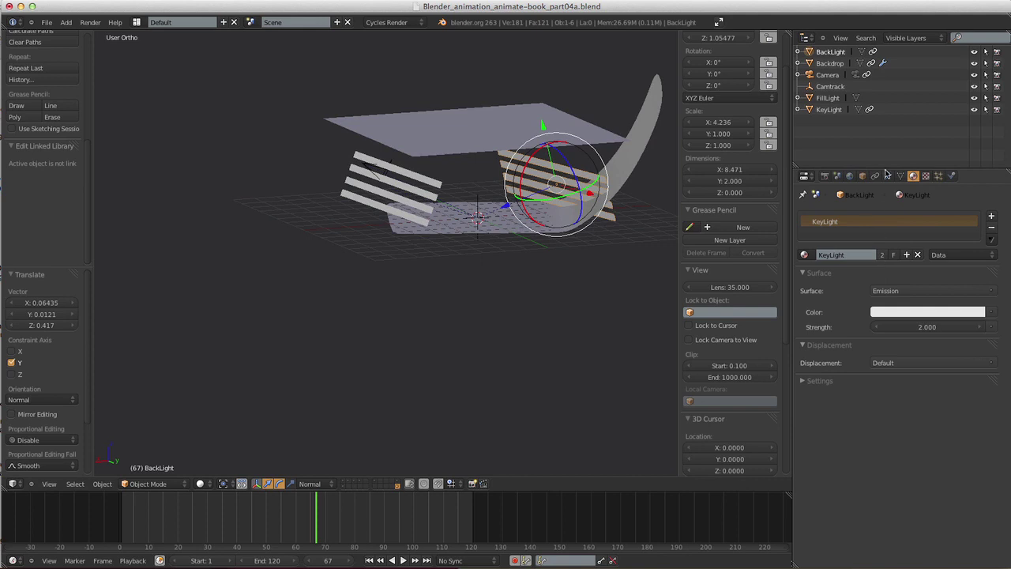
- Make the BackLight's shared KeyLight material a separate single-user copy and name it BackLight
{"action": "left_click", "coordinate": [883, 255]}
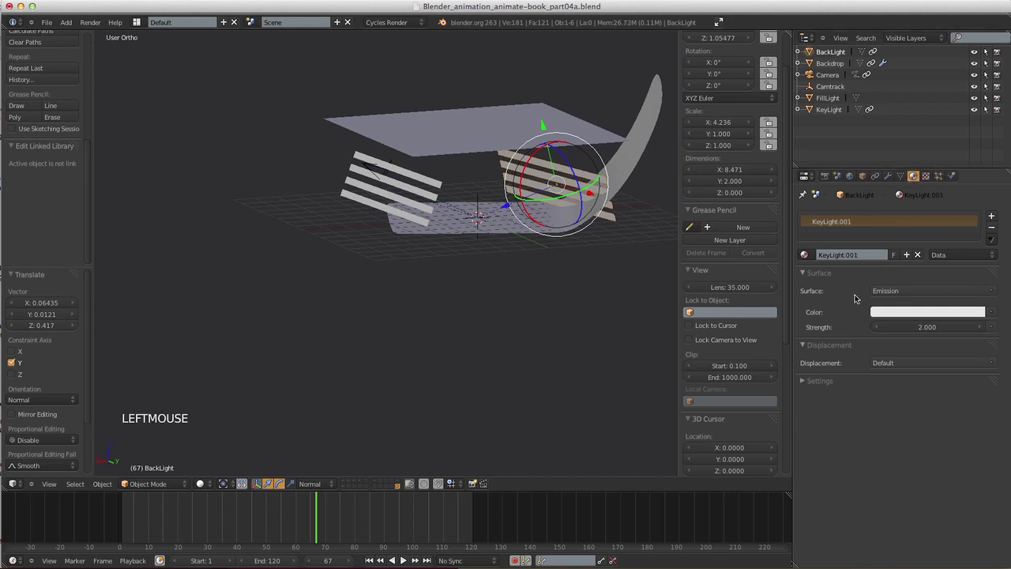
{"action": "left_click", "coordinate": [886, 255]}
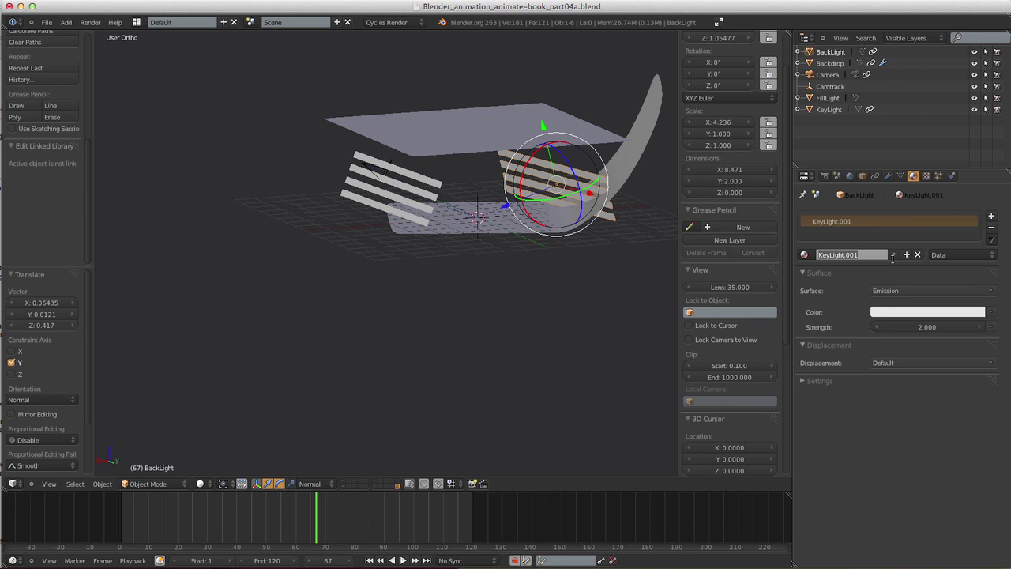
{"action": "type", "text": "BackLight"}
{"action": "key", "text": "Return"}
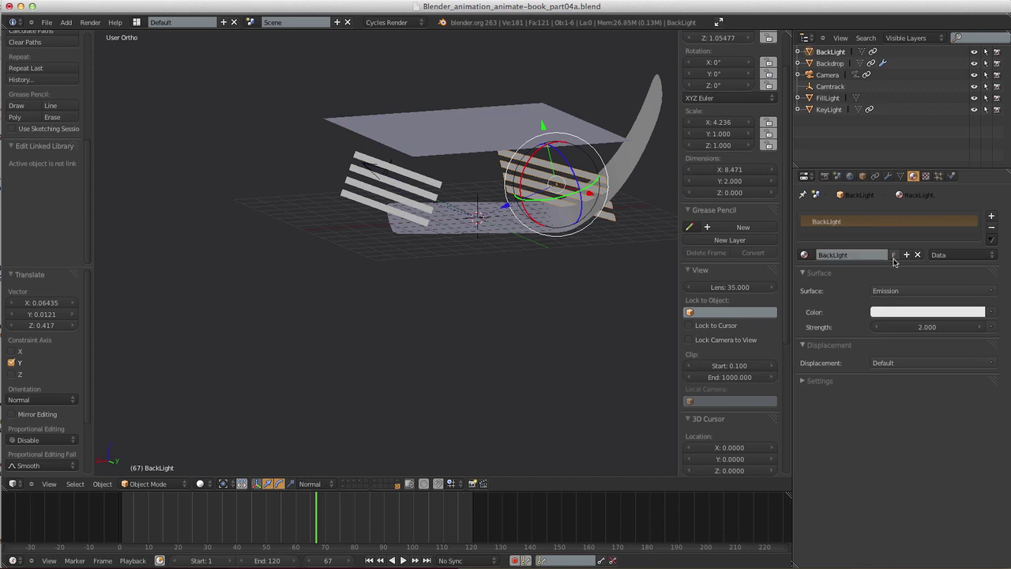
- Set the BackLight material's emission strength to 0.5 and tint its color a pale lavender
{"action": "left_click", "coordinate": [924, 326]}
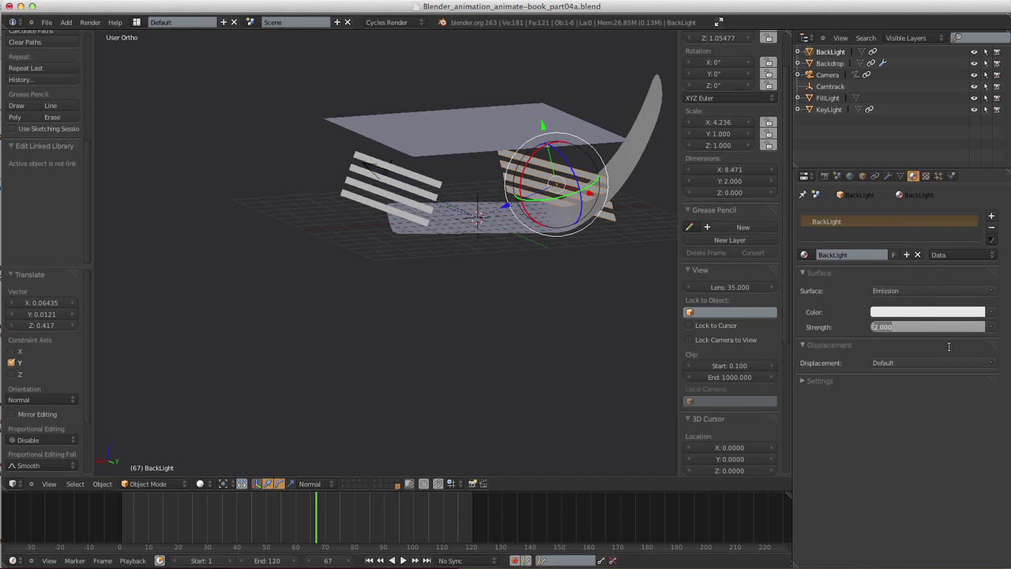
{"action": "type", "text": "0.5"}
{"action": "key", "text": "Return"}
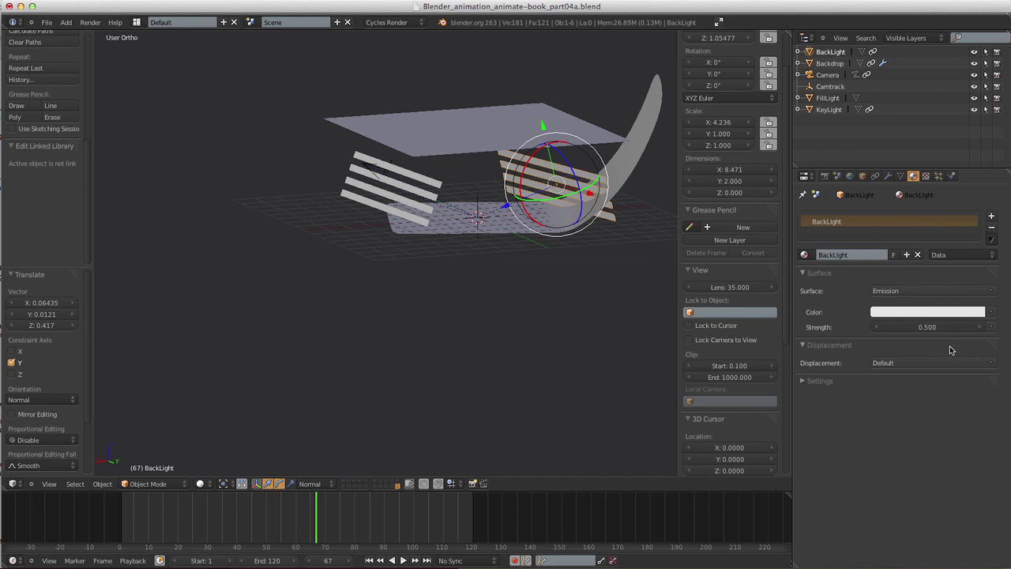
{"action": "left_click", "coordinate": [892, 312]}
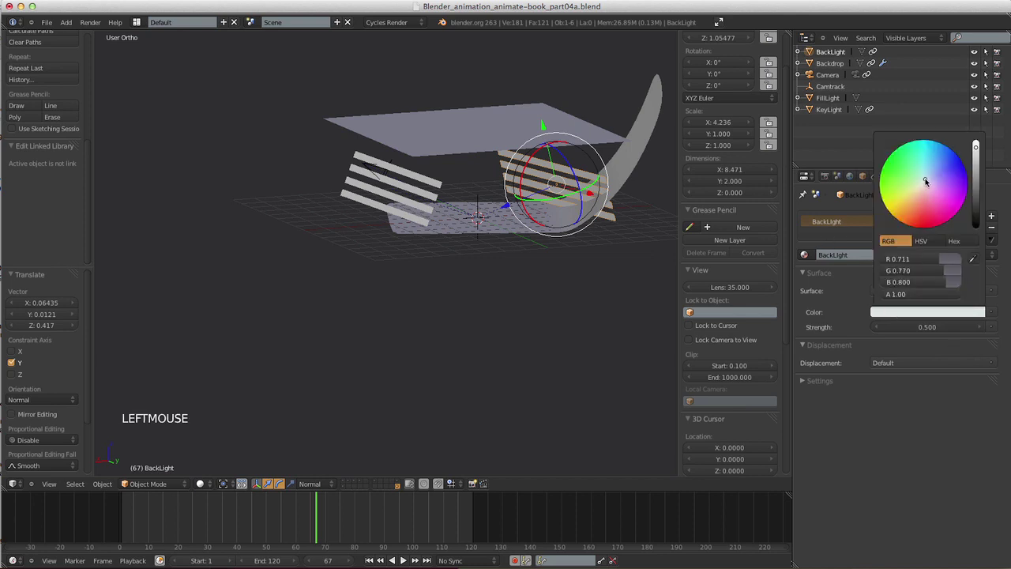
{"action": "left_click_drag", "start_coordinate": [925, 182], "coordinate": [930, 181]}
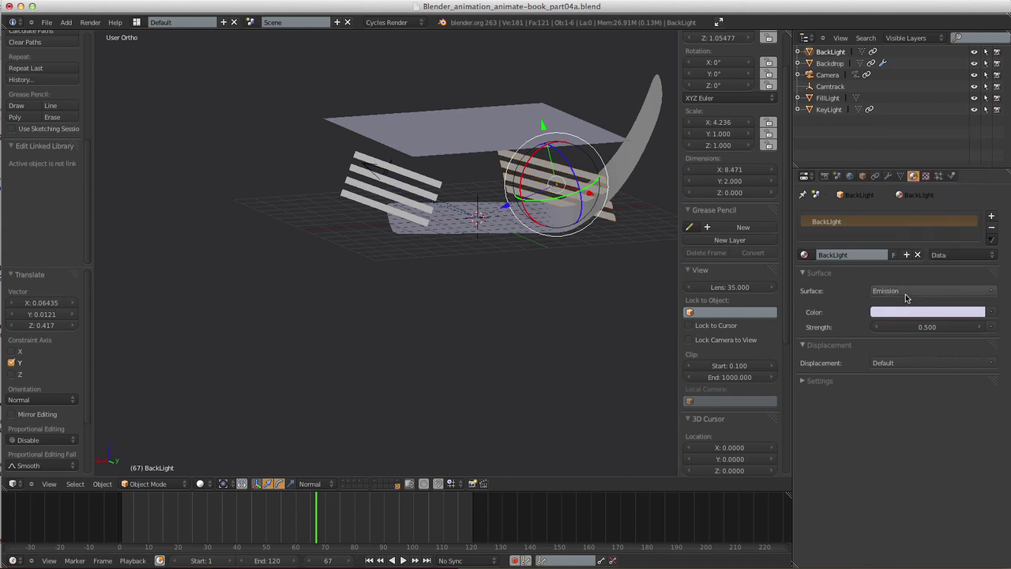
- Tint the KeyLight material's emission color a warm off-white of R 0.800, G 0.769, B 0.704
{"action": "right_click", "coordinate": [348, 183]}
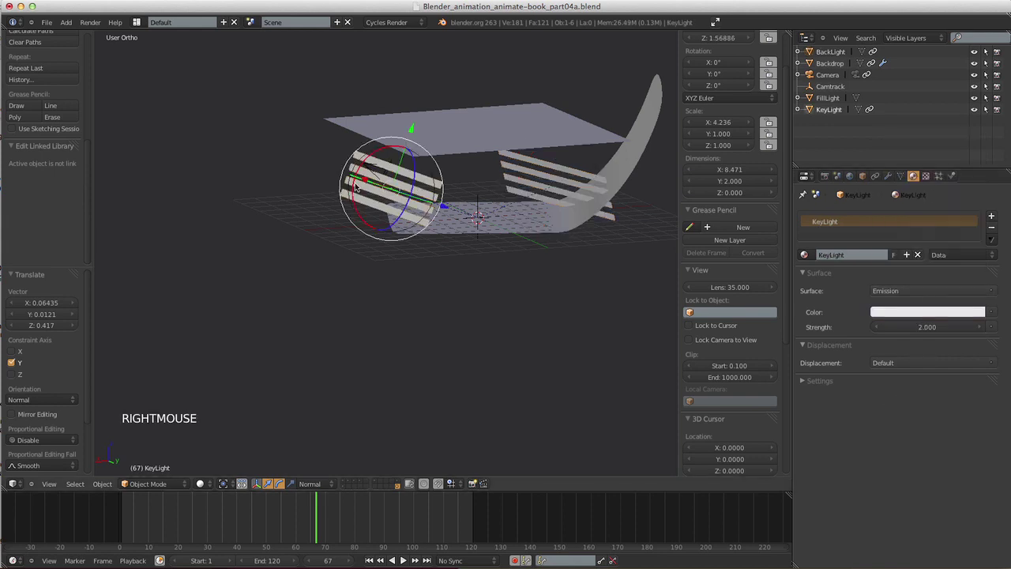
{"action": "left_click", "coordinate": [908, 316]}
{"action": "left_click_drag", "start_coordinate": [923, 184], "coordinate": [920, 189]}
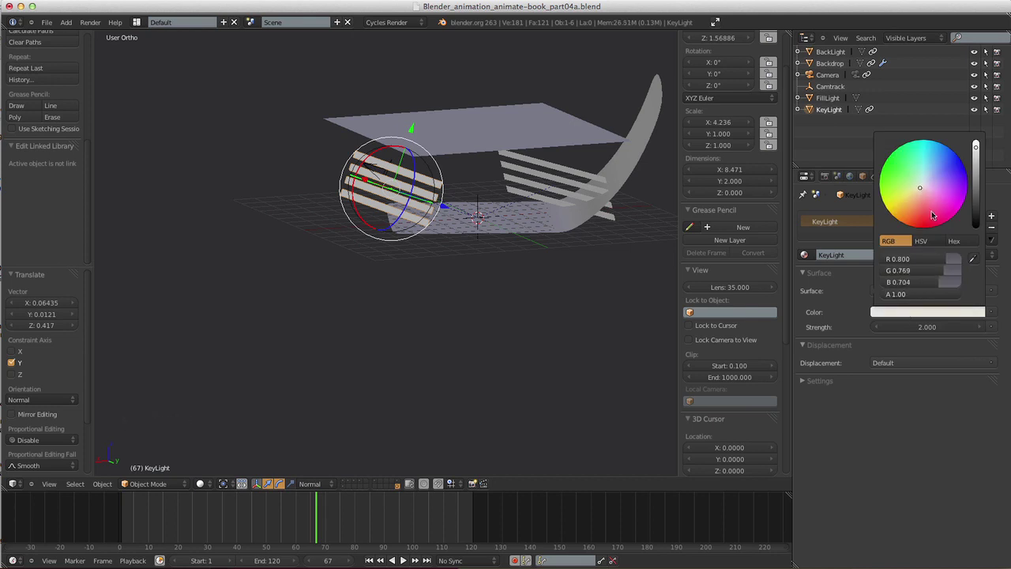
{"action": "left_click", "coordinate": [916, 388]}
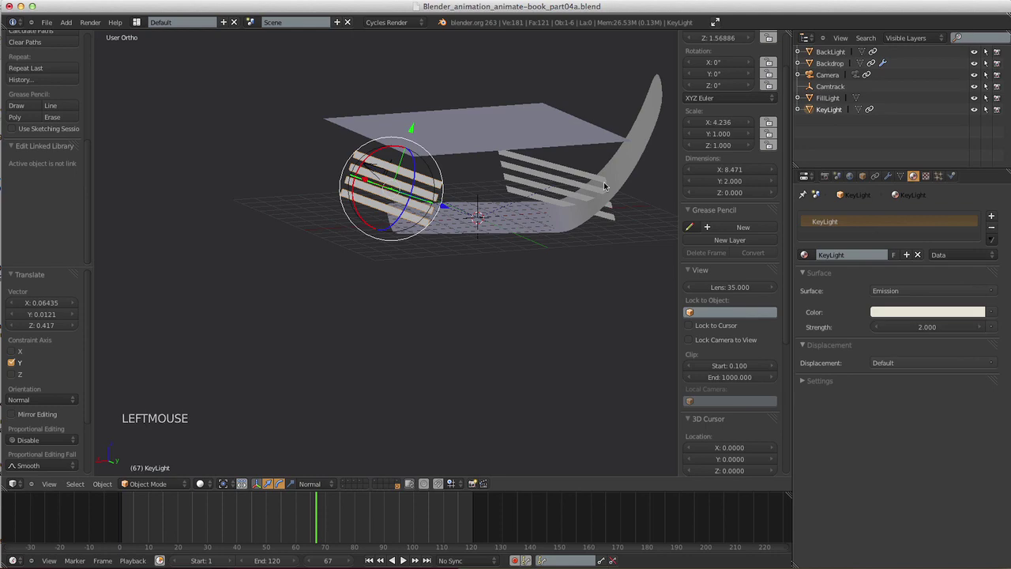
- Give the FillLight plane a new material named FillLight and set its roughness to 2
{"action": "middle_click_drag", "start_coordinate": [516, 356], "coordinate": [505, 158]}
{"action": "right_click", "coordinate": [506, 158]}
{"action": "left_click", "coordinate": [852, 257]}
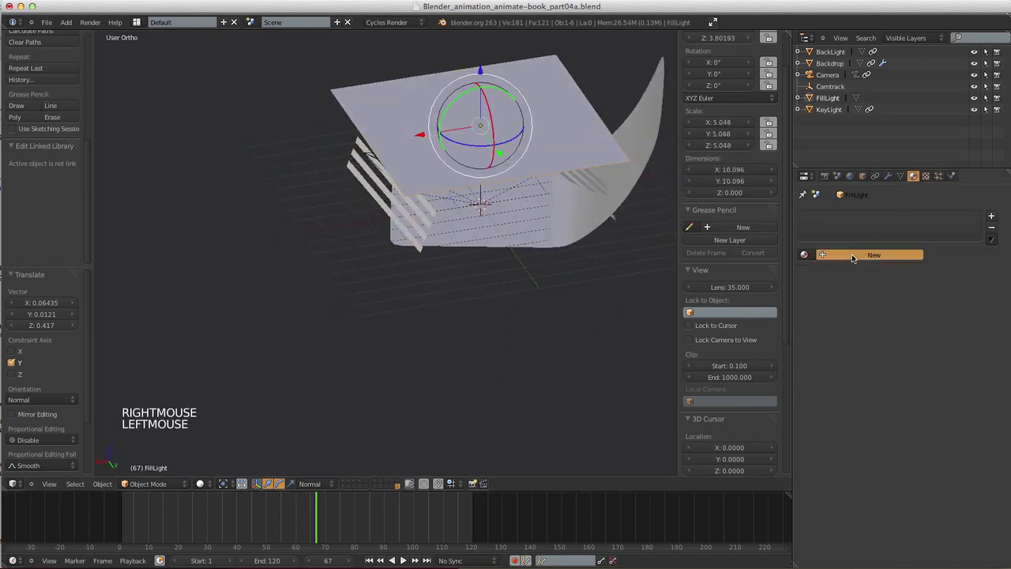
{"action": "left_click", "coordinate": [855, 254]}
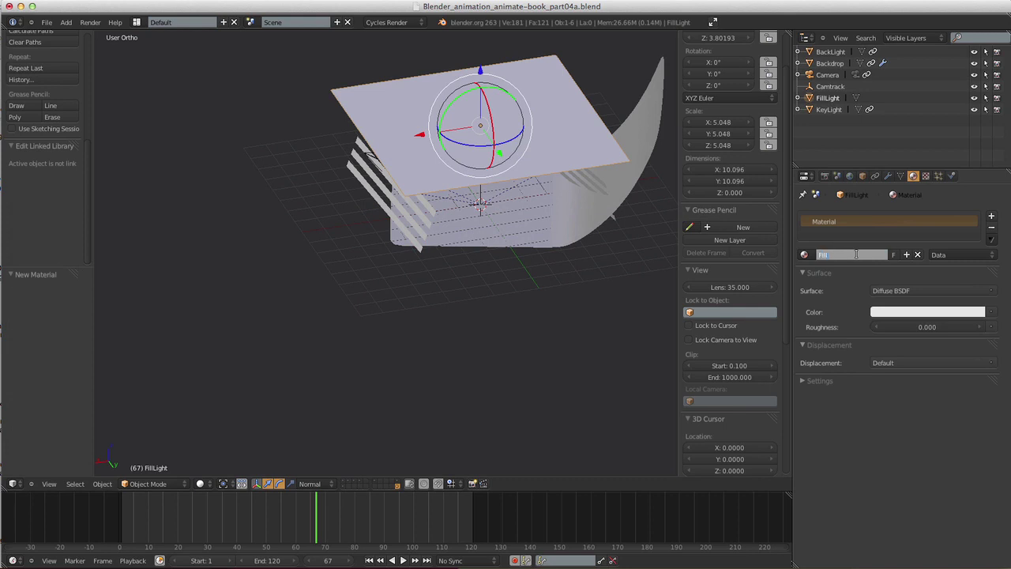
{"action": "key", "text": "Return"}
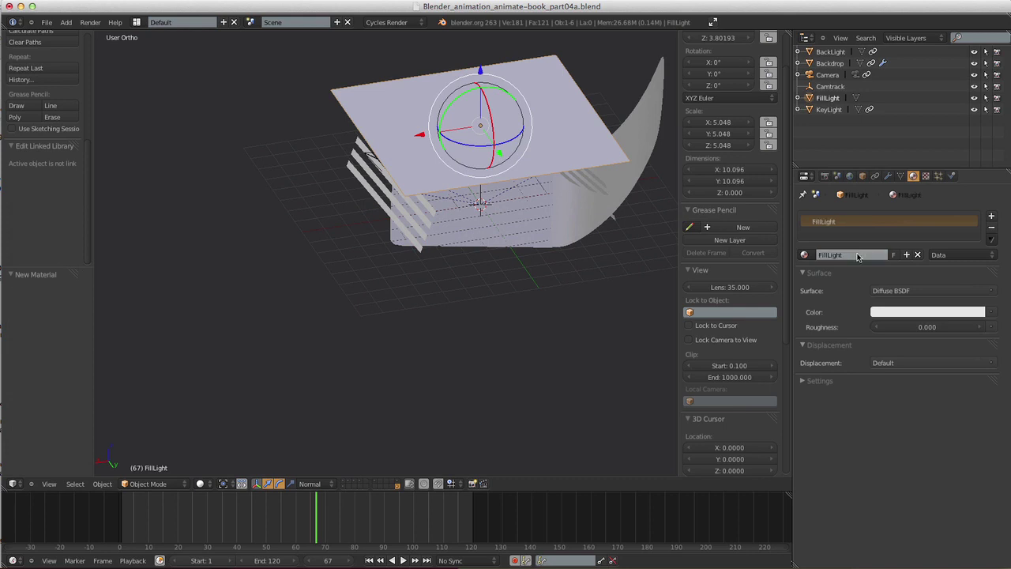
{"action": "left_click", "coordinate": [927, 327]}
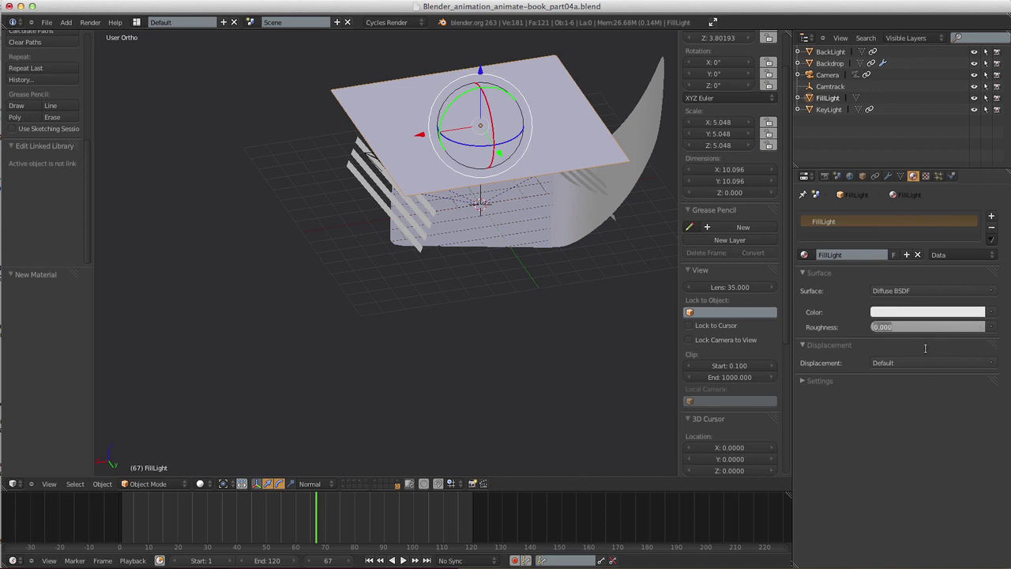
{"action": "key", "text": "Return"}
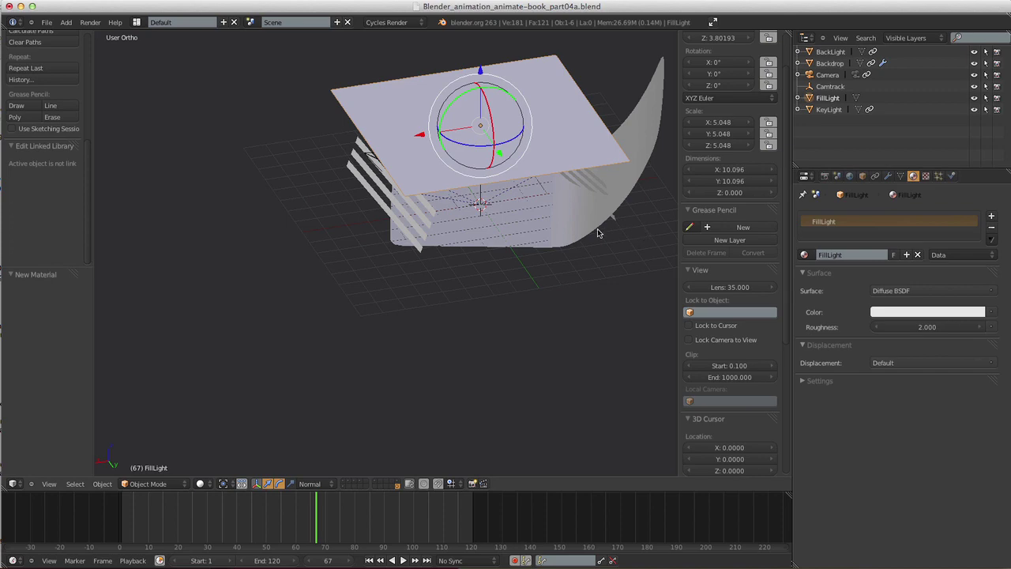
- Look through the camera and move it to face the backdrop squarely, at a height of about 2.46
{"action": "middle_click_drag", "start_coordinate": [506, 344], "coordinate": [569, 239]}
{"action": "right_click", "coordinate": [579, 188]}
{"action": "key", "text": "KP_0"}
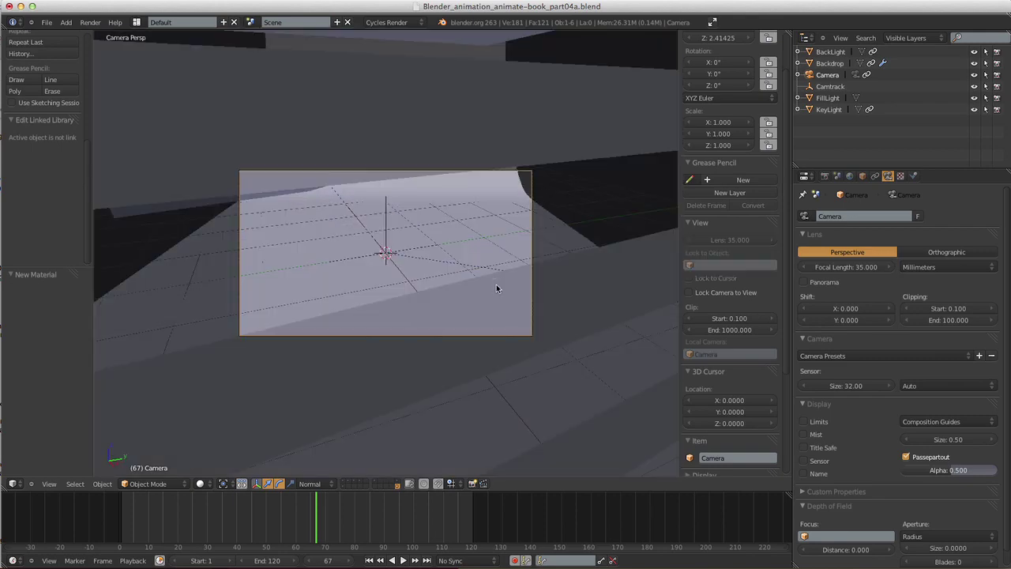
{"action": "key", "text": "g"}
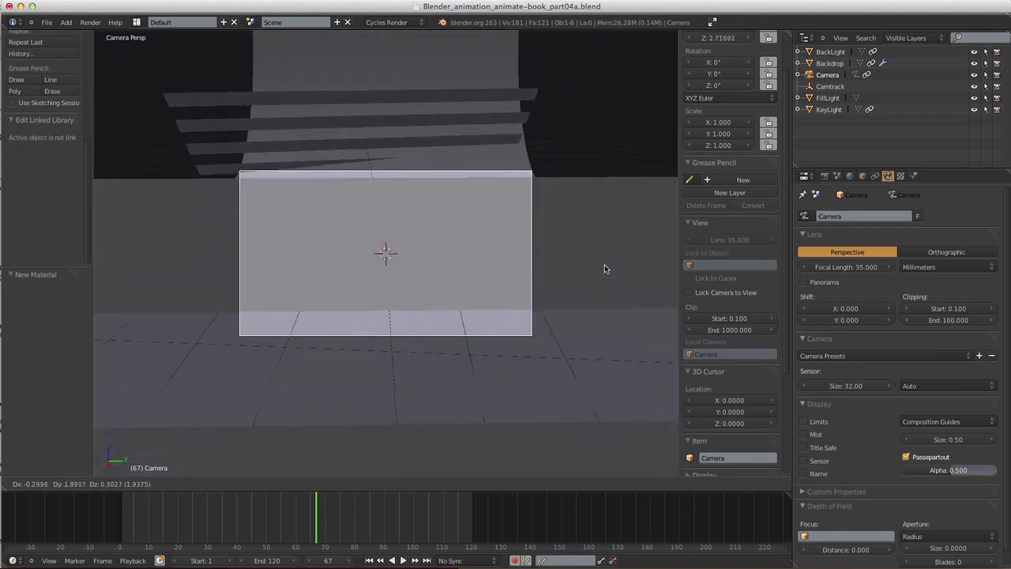
{"action": "left_click", "coordinate": [603, 280]}
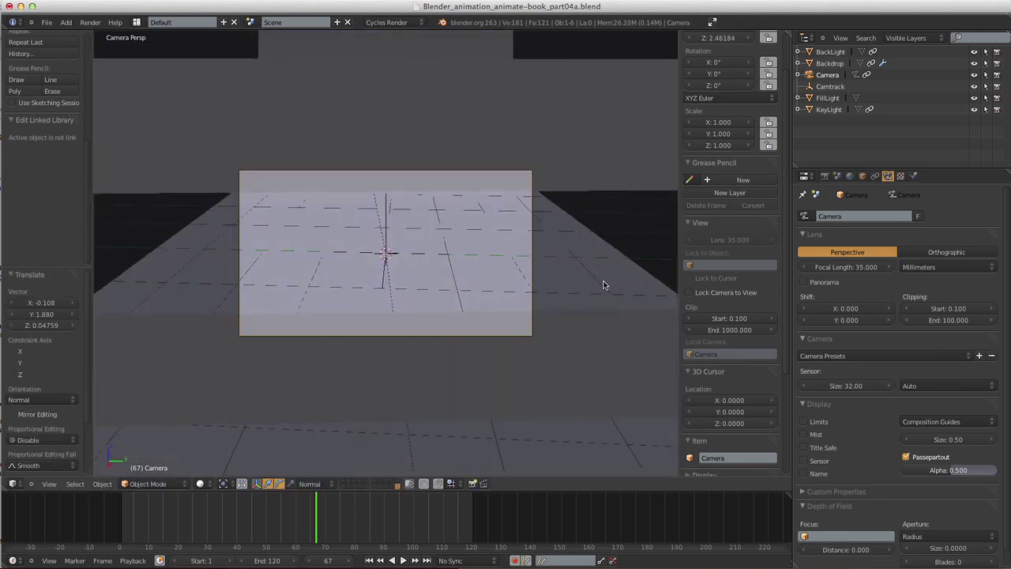
- Show the first four layers holding the book together with the lighting layer
{"action": "left_click", "coordinate": [345, 483], "text": "shift"}
{"action": "left_click", "coordinate": [350, 483], "text": "shift"}
{"action": "left_click", "coordinate": [355, 484], "text": "shift"}
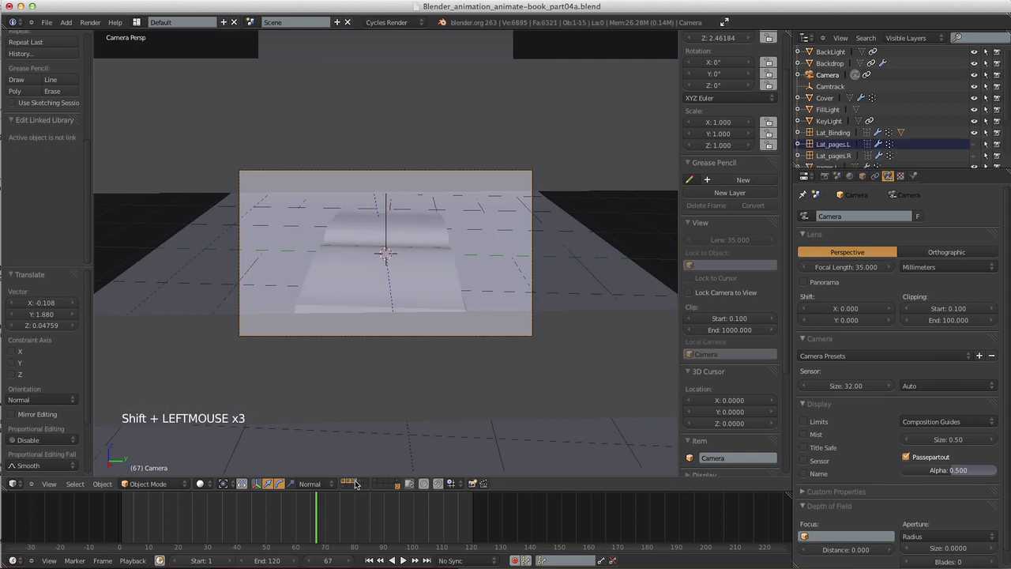
{"action": "left_click", "coordinate": [362, 479], "text": "shift"}
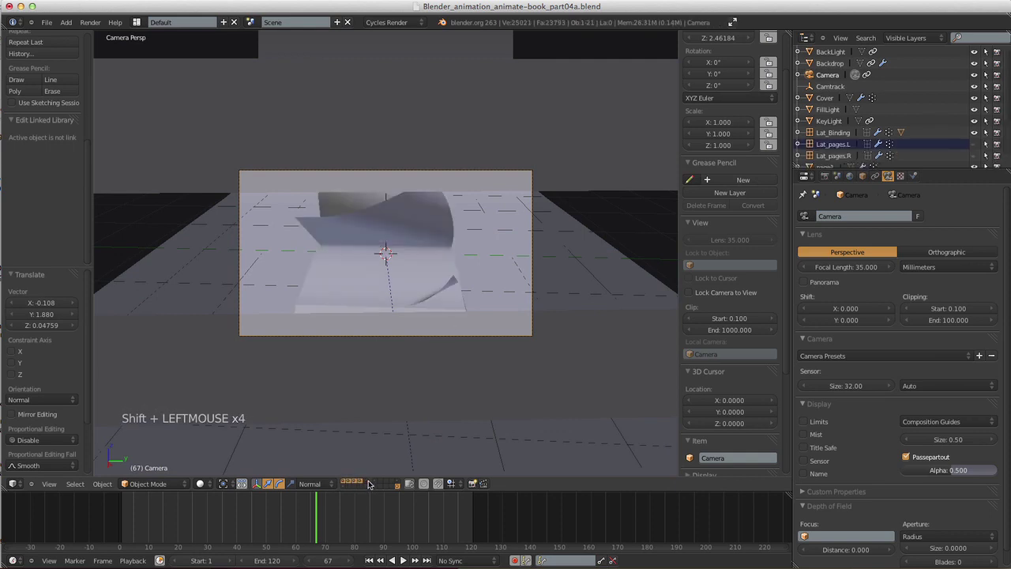
- Slide the camera about 6.3 units along its local X axis for an angled view of the book, and look through it
{"action": "middle_click_drag", "start_coordinate": [354, 350], "coordinate": [412, 237]}
{"action": "left_click_drag", "start_coordinate": [413, 237], "coordinate": [310, 291]}
{"action": "middle_click_drag", "start_coordinate": [310, 290], "coordinate": [364, 317]}
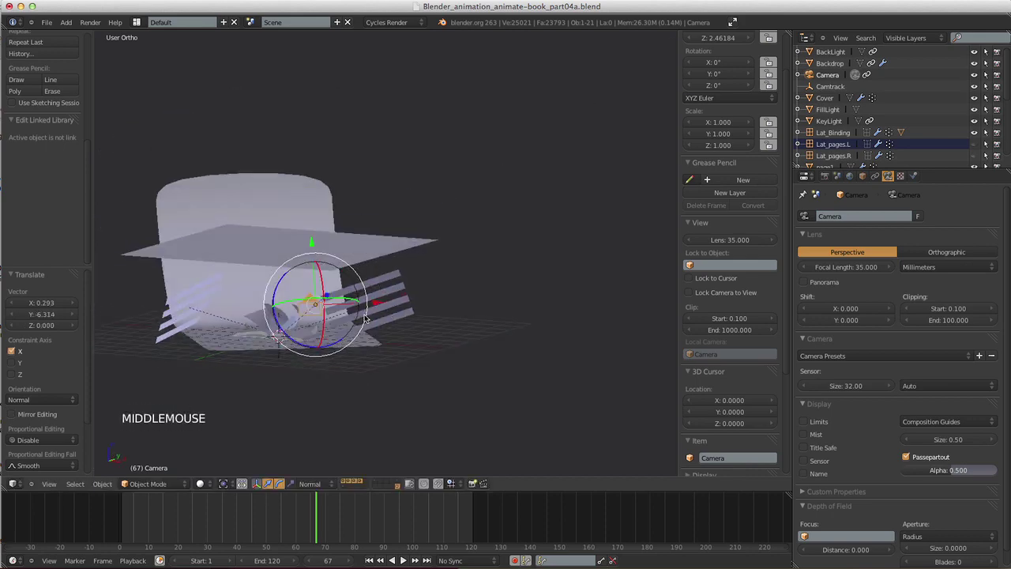
{"action": "key", "text": "KP_0"}
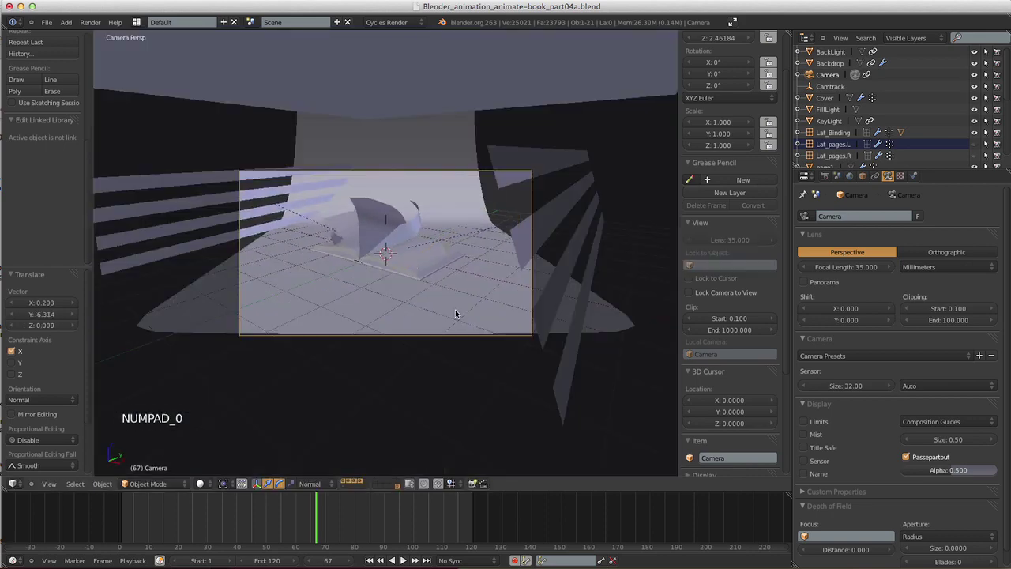
- Bring the camera closer along its local Z axis to a height of about 1.71 and raise the Camtrack target about 0.34
{"action": "key", "text": "g"}
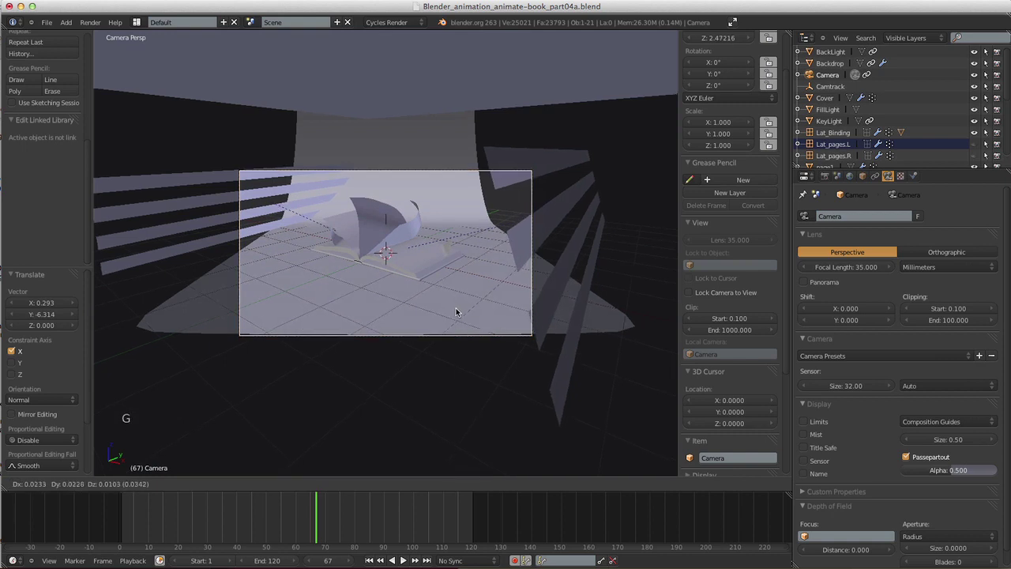
{"action": "right_click", "coordinate": [464, 307]}
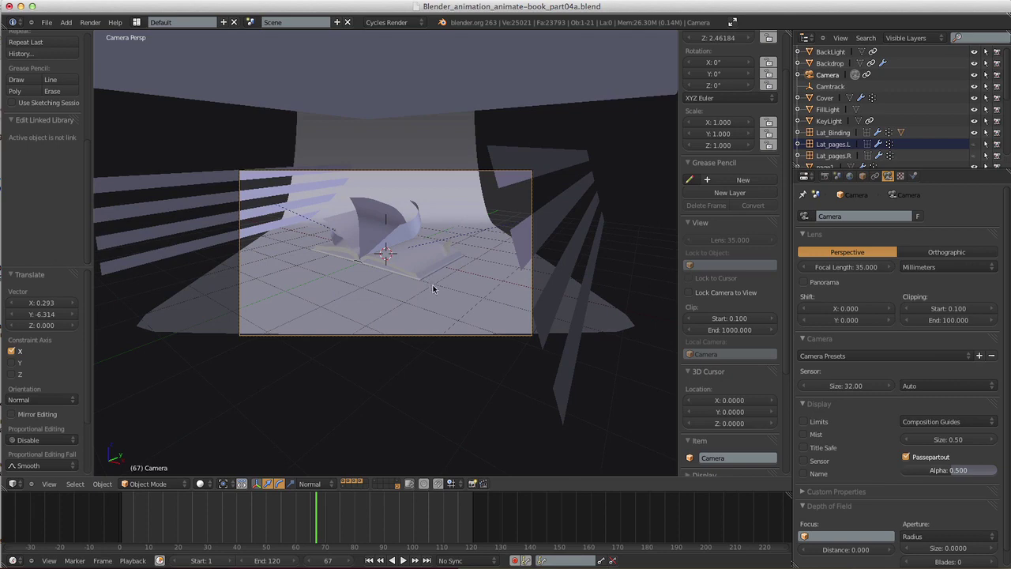
{"action": "key", "text": "g"}
{"action": "key", "text": "z"}
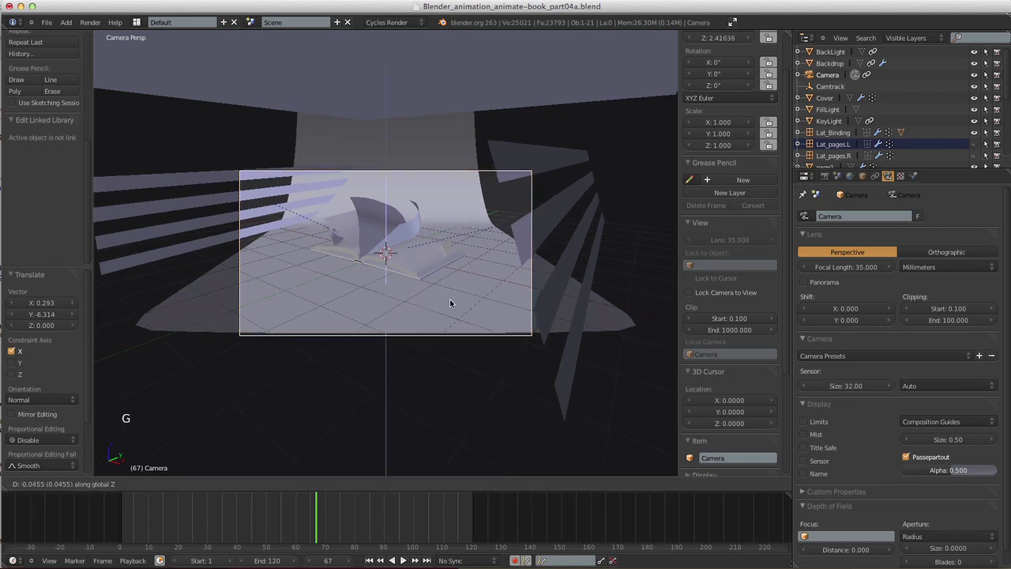
{"action": "key", "text": "z"}
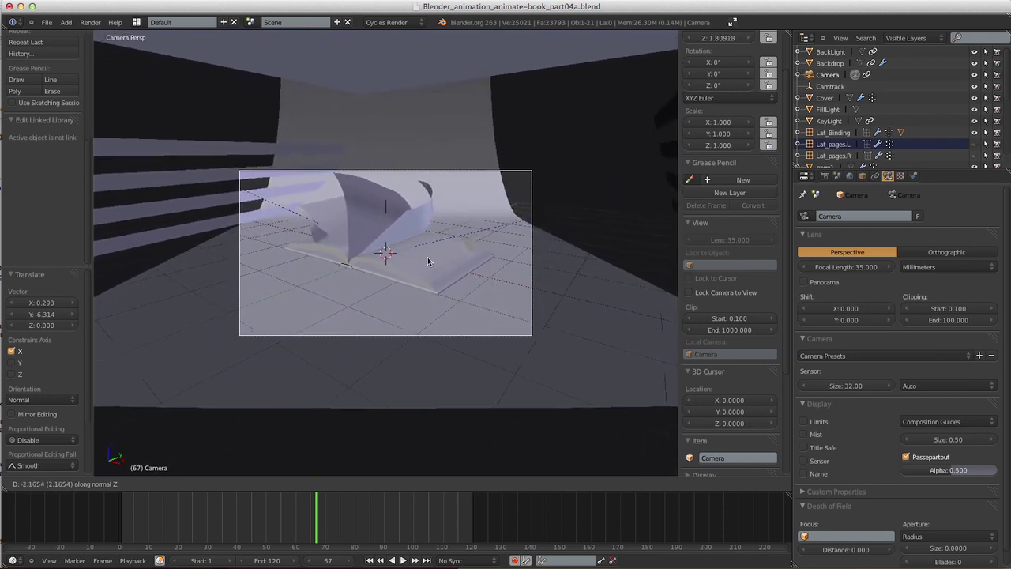
{"action": "left_click", "coordinate": [427, 253]}
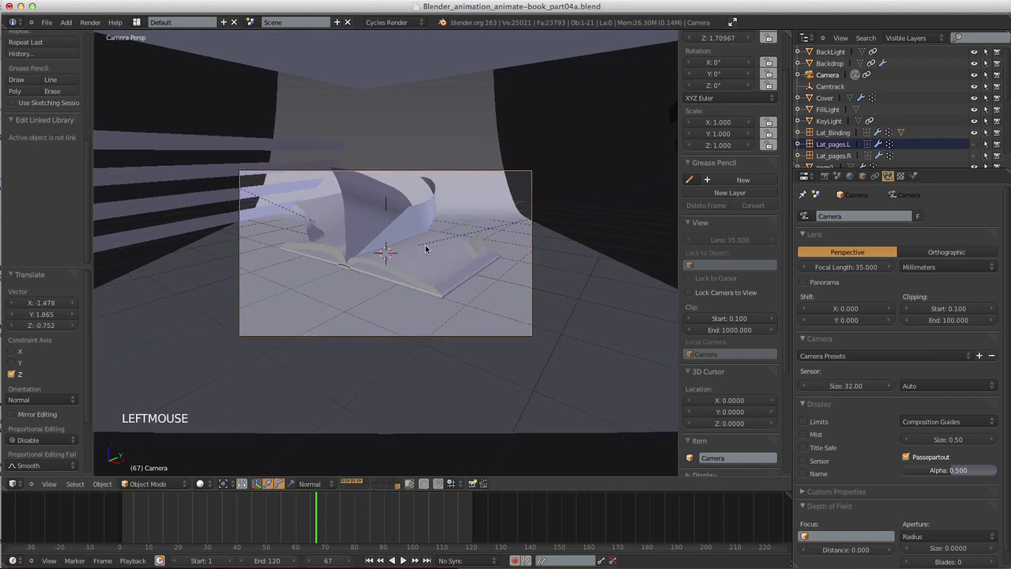
{"action": "left_click", "coordinate": [828, 87]}
{"action": "left_click_drag", "start_coordinate": [379, 191], "coordinate": [387, 166]}
- Widen the whole backdrop mesh along its local X axis to about 12.3 units and save over the current blend file
{"action": "right_click", "coordinate": [491, 194]}
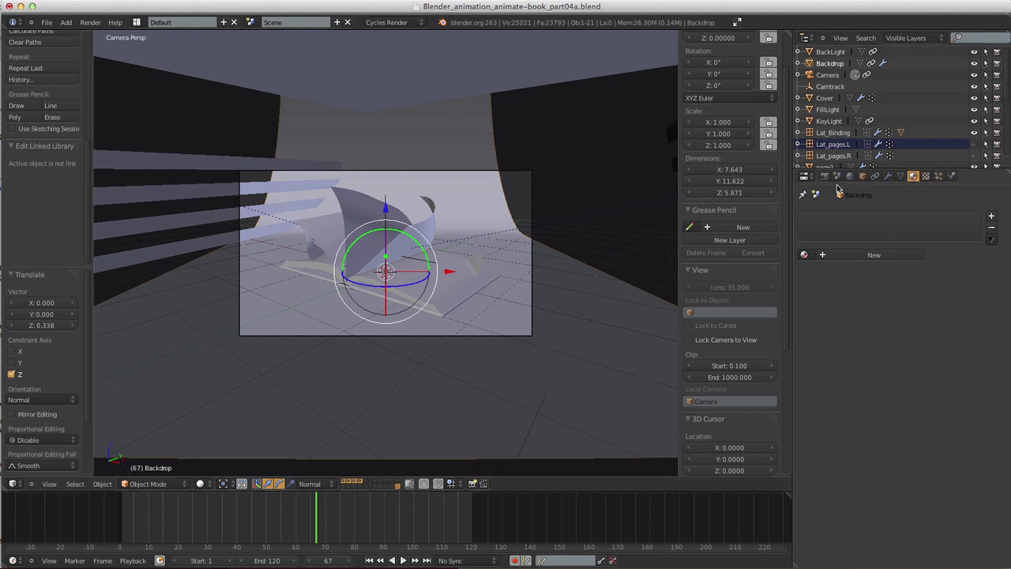
{"action": "key", "text": "Tab"}
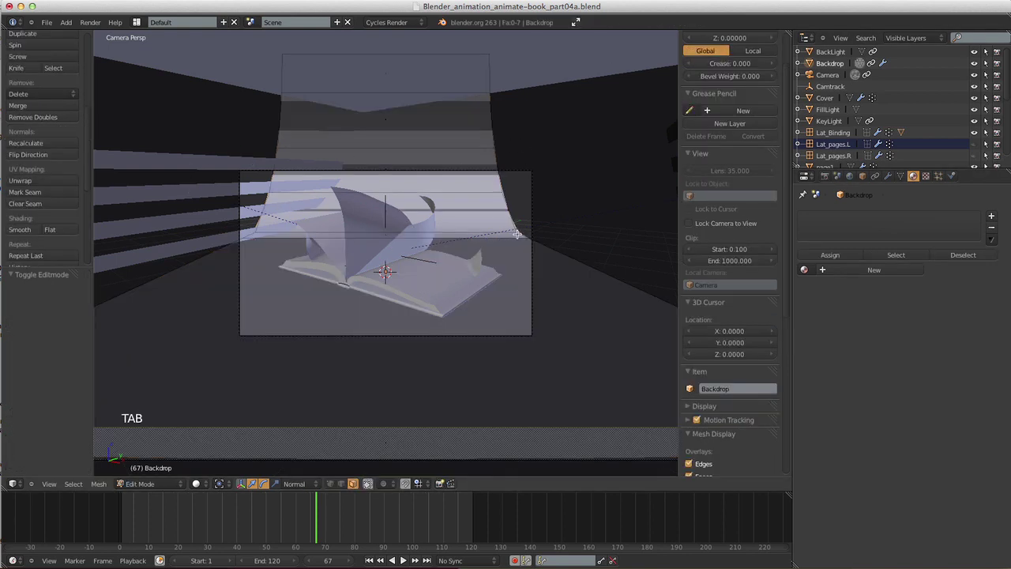
{"action": "key", "text": "a"}
{"action": "key", "text": "a"}
{"action": "key", "text": "a"}
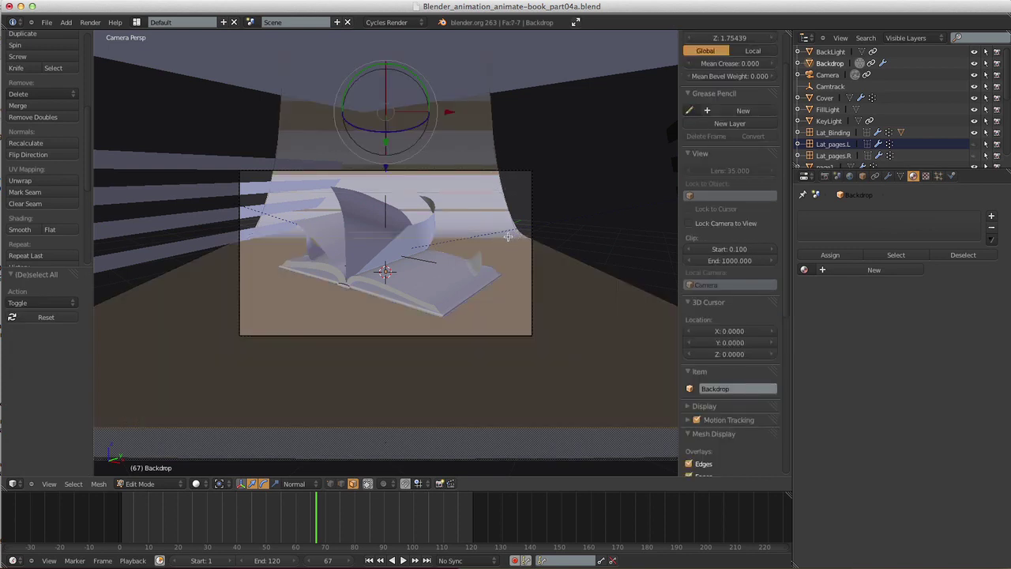
{"action": "key", "text": "s"}
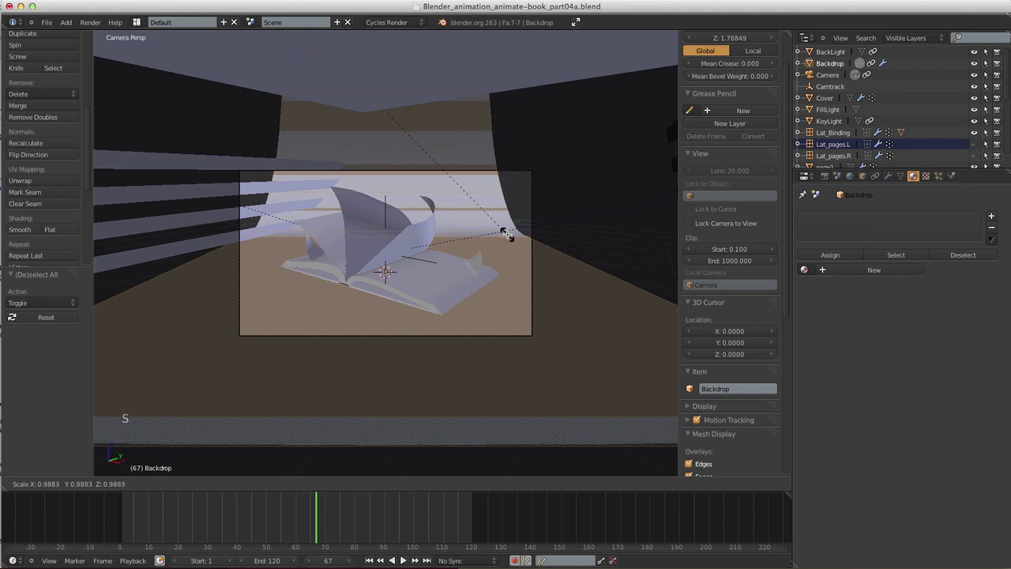
{"action": "key", "text": "x"}
{"action": "key", "text": "x"}
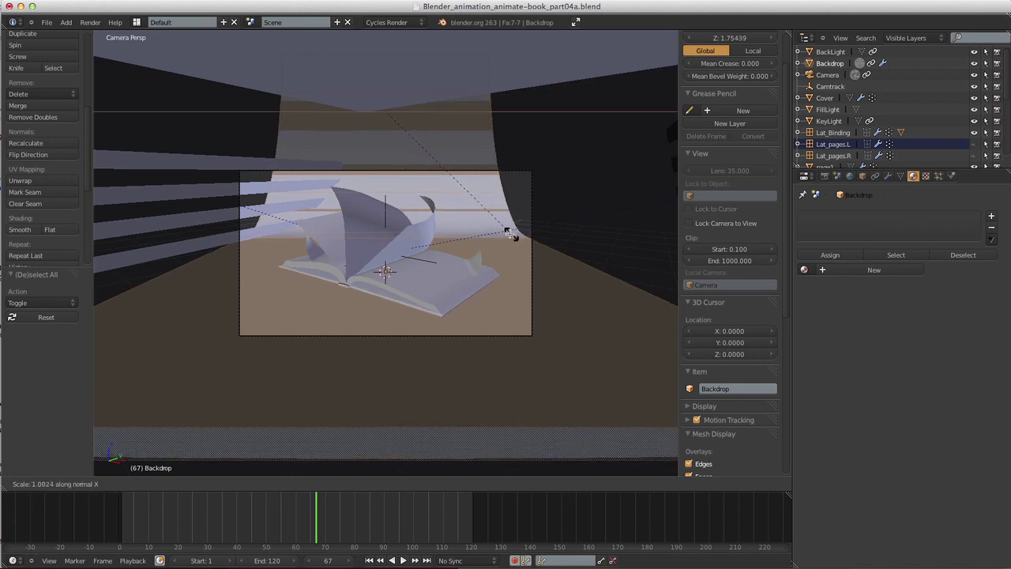
{"action": "left_click", "coordinate": [649, 203]}
{"action": "key", "text": "Tab"}
{"action": "key", "text": "super+s"}
{"action": "key", "text": "super+s"}
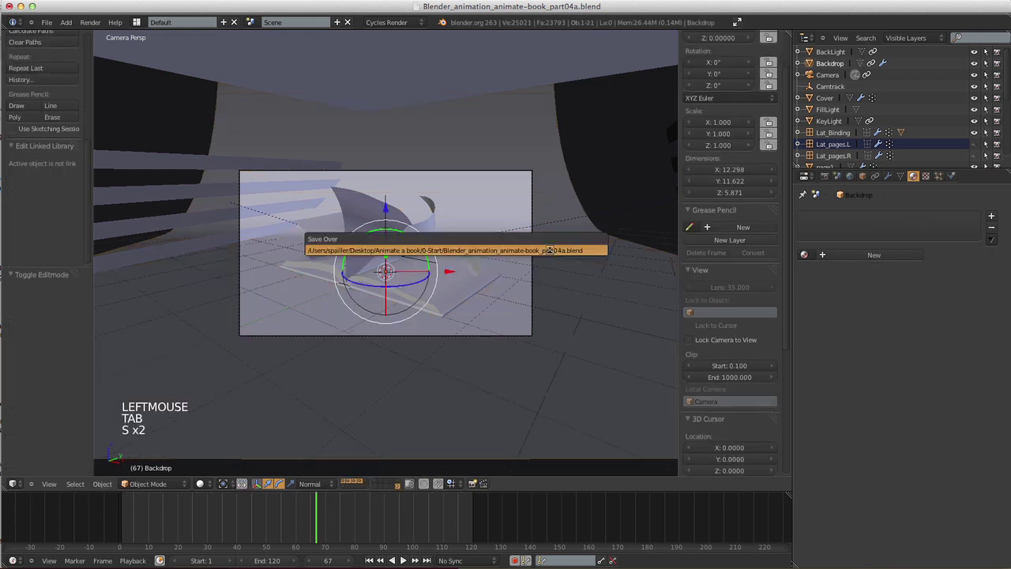
- Slide the BackLight along its local X axis to about X -1.98, Y 1.78, behind the book
{"action": "right_click", "coordinate": [228, 210]}
{"action": "left_click_drag", "start_coordinate": [278, 199], "coordinate": [423, 213]}
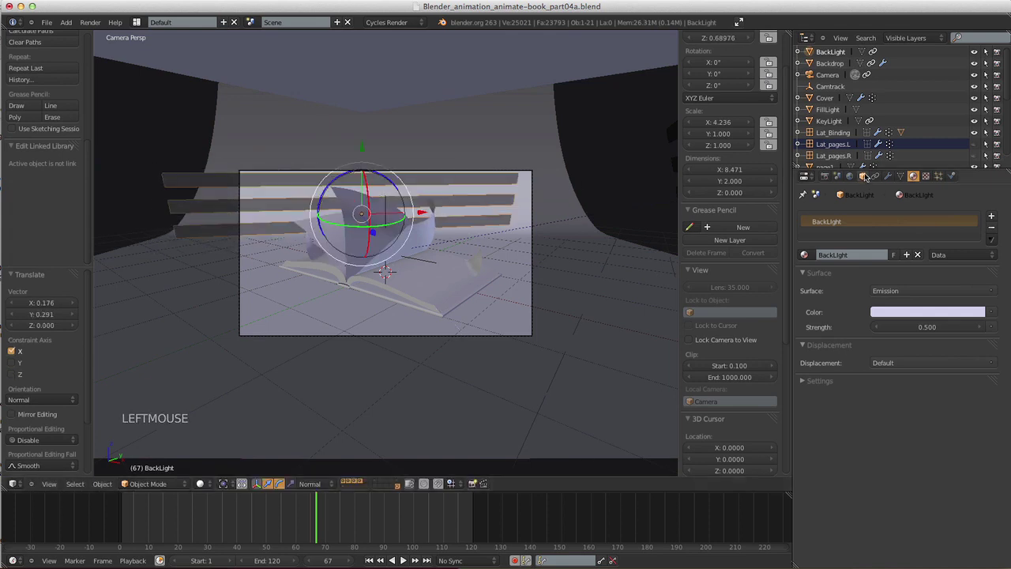
{"action": "left_click", "coordinate": [862, 176]}
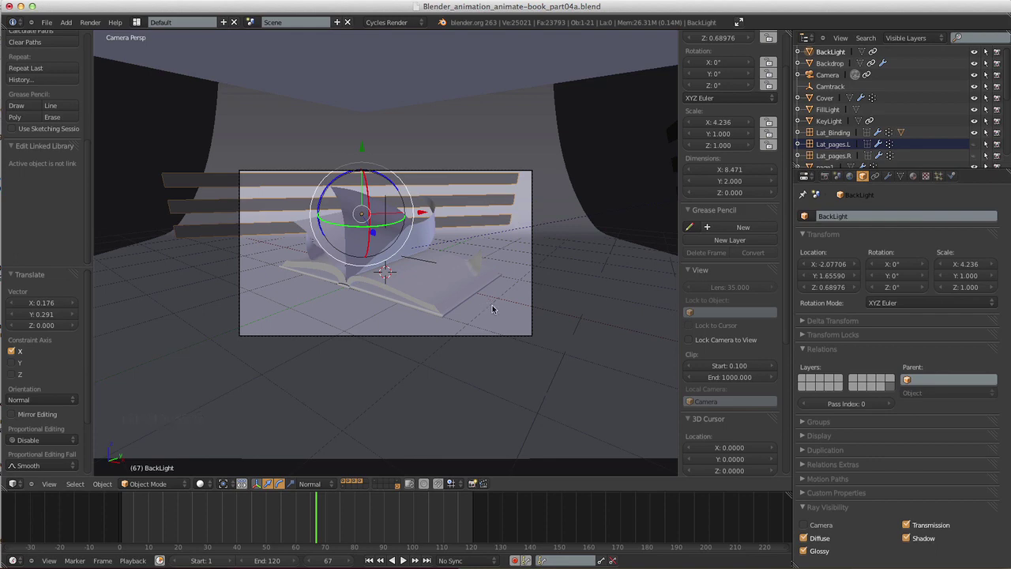
{"action": "left_click_drag", "start_coordinate": [432, 207], "coordinate": [437, 211]}
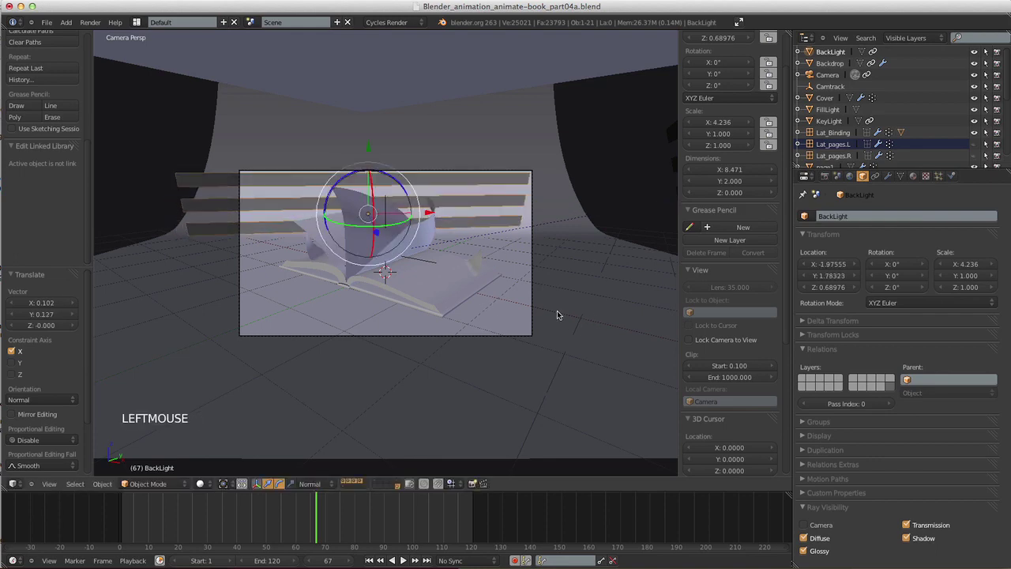
- Lower the FillLight plane above the book along Z to a height of about 3.55
{"action": "middle_click_drag", "start_coordinate": [531, 310], "coordinate": [385, 248]}
{"action": "left_click", "coordinate": [370, 294]}
{"action": "right_click", "coordinate": [368, 293]}
{"action": "left_click_drag", "start_coordinate": [266, 209], "coordinate": [270, 228]}
{"action": "middle_click_drag", "start_coordinate": [269, 227], "coordinate": [237, 197]}
{"action": "right_click", "coordinate": [237, 197]}
{"action": "left_click_drag", "start_coordinate": [193, 166], "coordinate": [194, 177]}
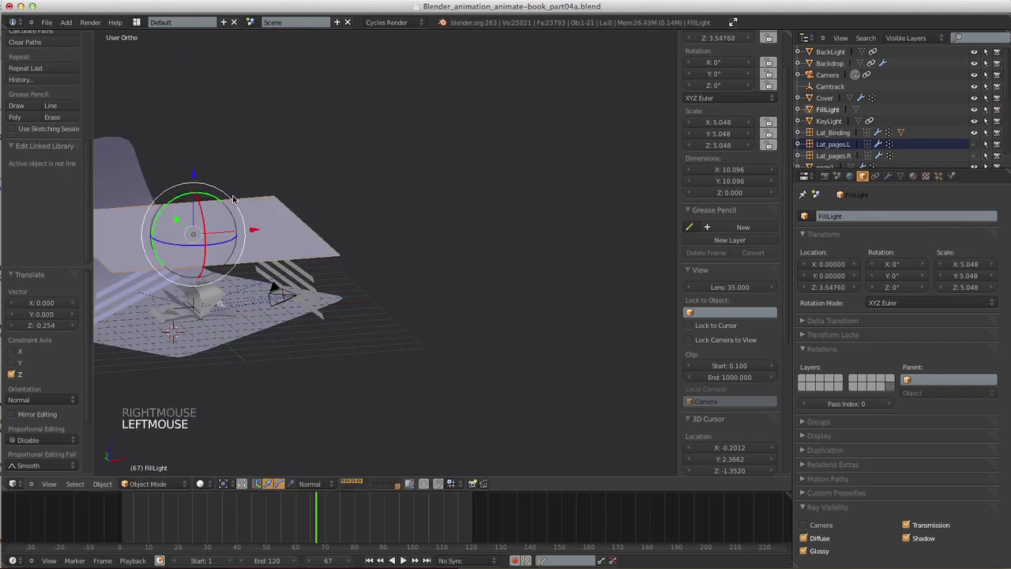
{"action": "middle_click_drag", "start_coordinate": [194, 177], "coordinate": [332, 272]}
{"action": "middle_click_drag", "start_coordinate": [332, 272], "coordinate": [402, 193], "text": "shift"}
{"action": "key", "text": "s"}
{"action": "key", "text": "s"}
- Preview the lighting through the camera with Rendered viewport shading and return to Solid shading
{"action": "key", "text": "KP_0"}
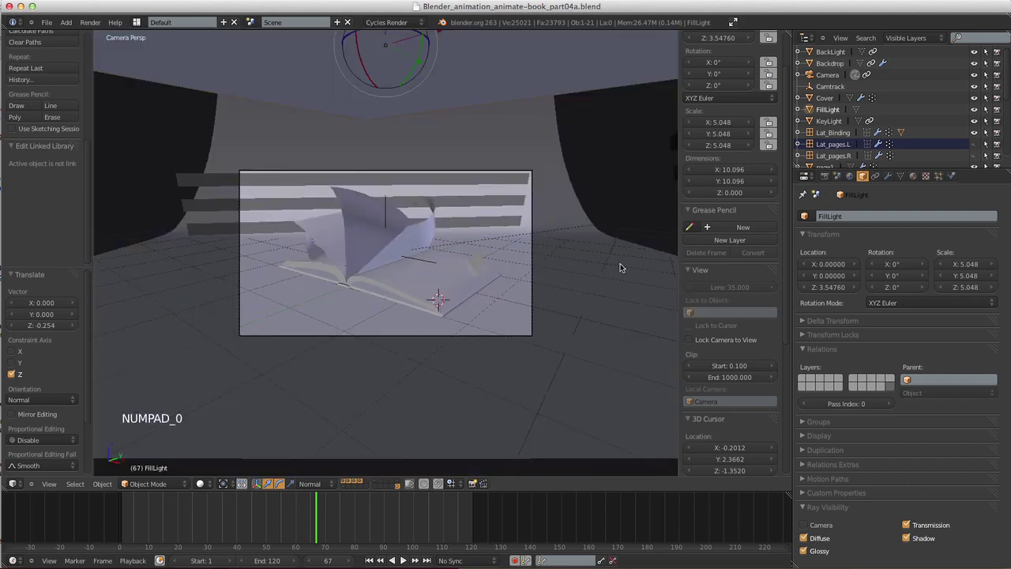
{"action": "left_click", "coordinate": [202, 483]}
{"action": "left_click", "coordinate": [201, 484]}
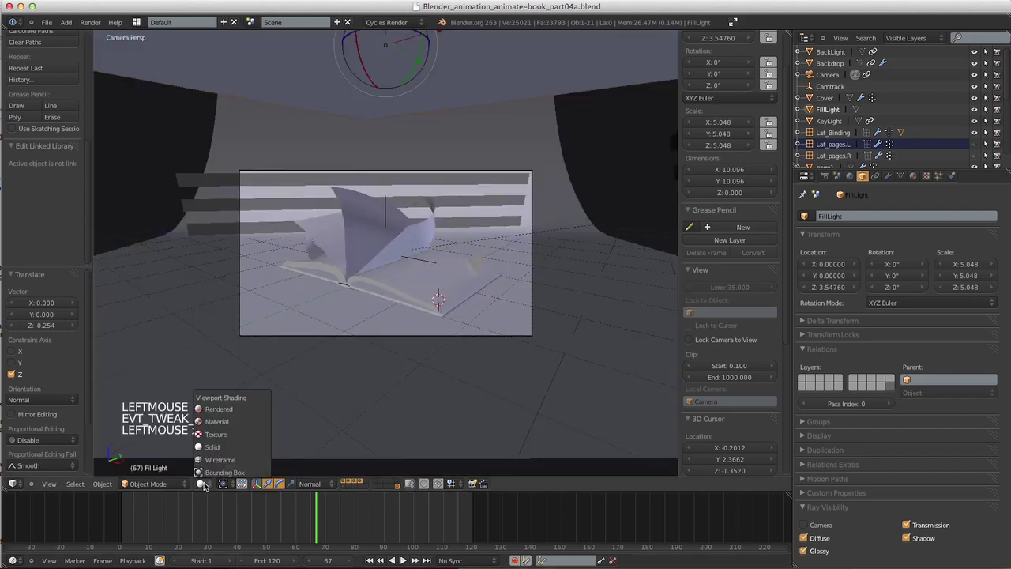
{"action": "left_click", "coordinate": [228, 408]}
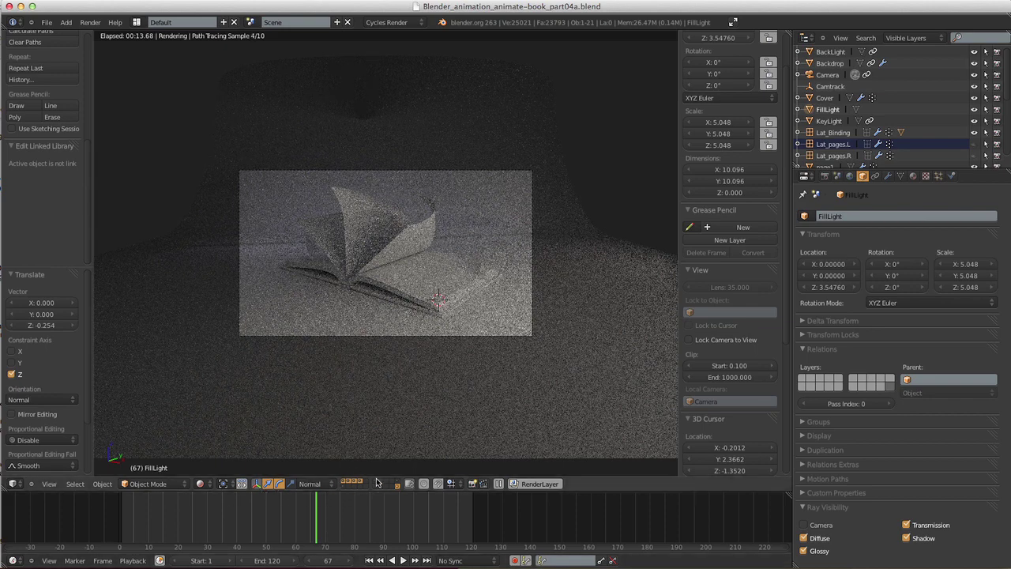
{"action": "left_click", "coordinate": [200, 483]}
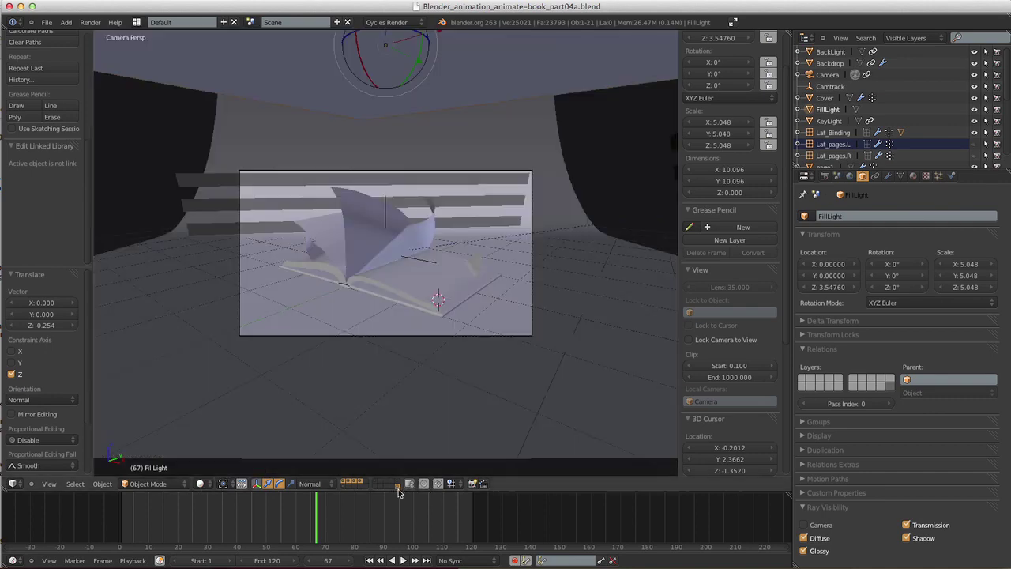
- Isolate the lighting layer and turn the first four book layers back on
{"action": "left_click", "coordinate": [399, 486]}
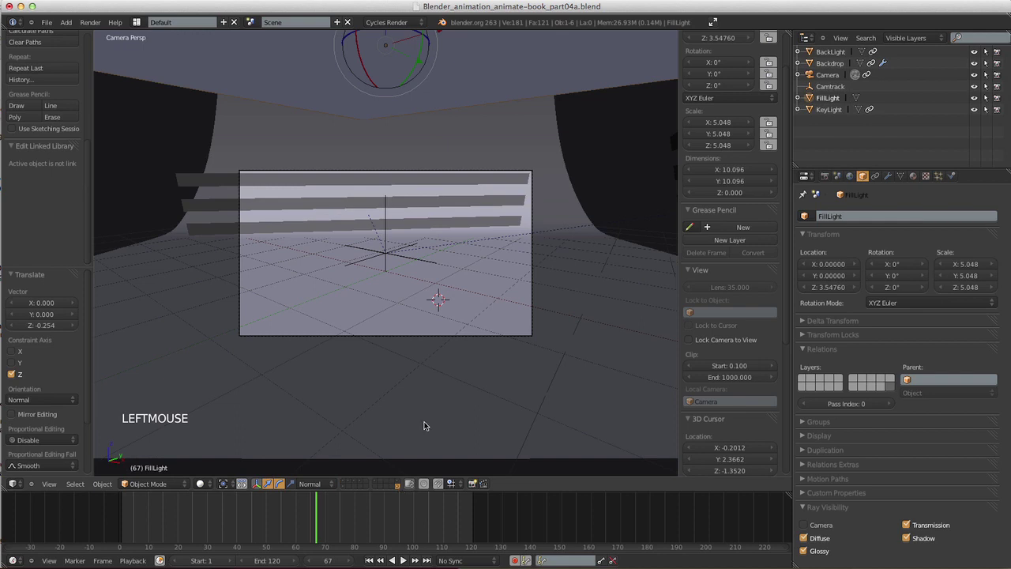
{"action": "left_click", "coordinate": [345, 481], "text": "shift"}
{"action": "left_click", "coordinate": [355, 483], "text": "shift"}
{"action": "left_click", "coordinate": [356, 483], "text": "shift"}
{"action": "left_click", "coordinate": [355, 483], "text": "shift"}
{"action": "left_click", "coordinate": [355, 483], "text": "shift"}
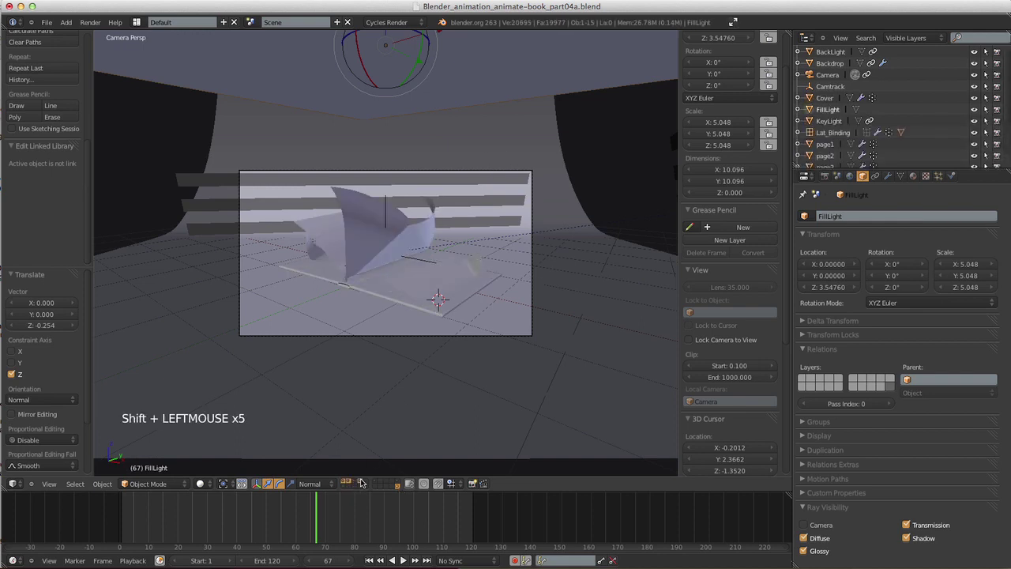
{"action": "left_click", "coordinate": [359, 479], "text": "shift"}
- Select the camera and move it freely to about X 2.83, Y -4.35, Z 2.24 to reframe the book
{"action": "right_click", "coordinate": [493, 167]}
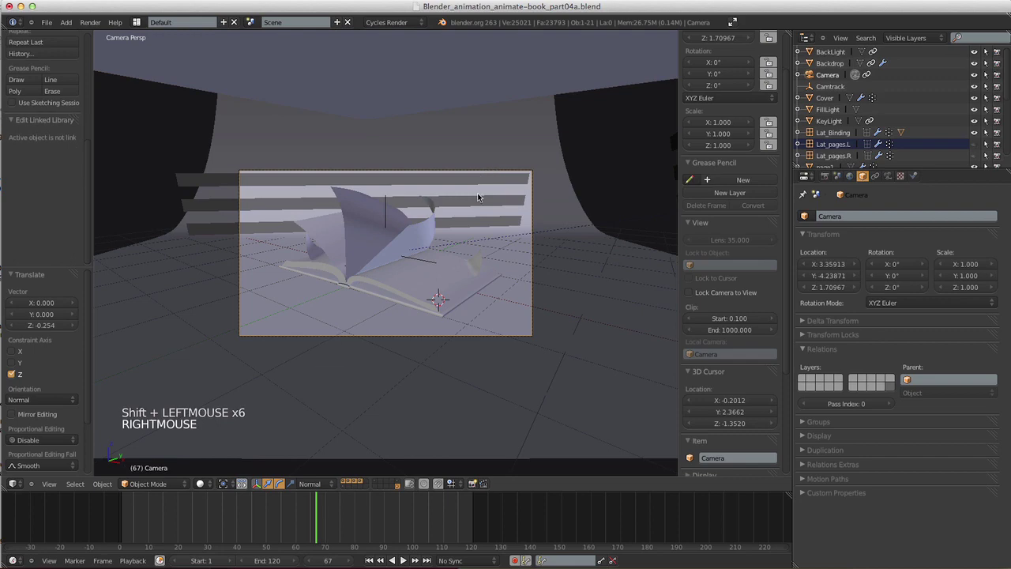
{"action": "key", "text": "g"}
{"action": "key", "text": "g"}
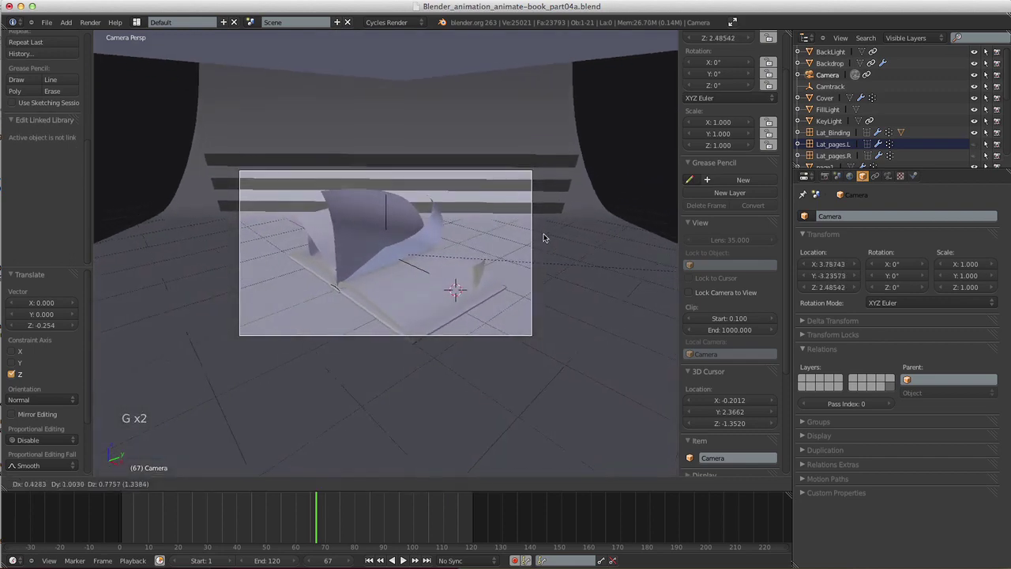
{"action": "left_click", "coordinate": [382, 201]}
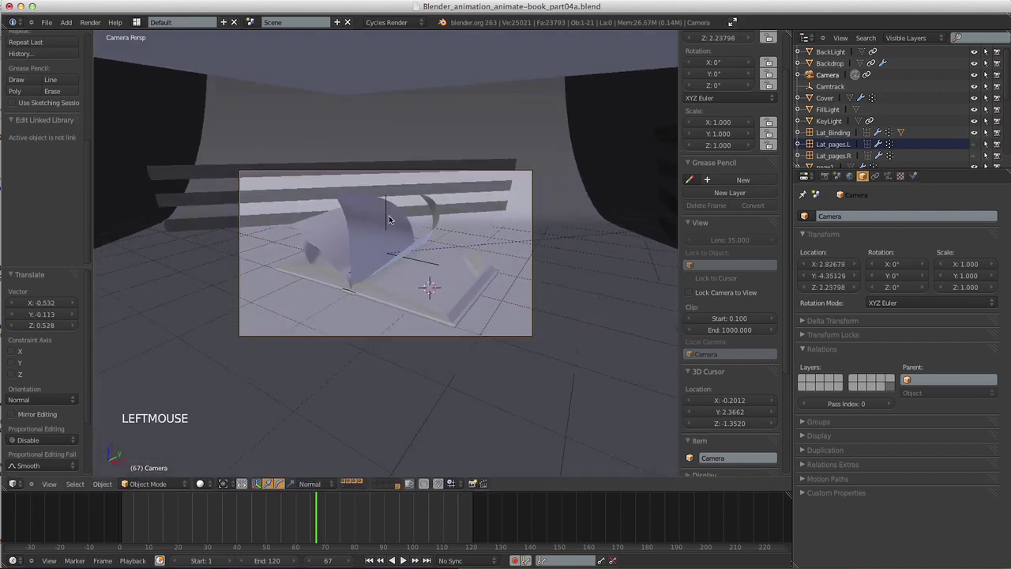
- Raise the camera to about X 2.74, Y -4.22, Z 3.47 and lower its Camtrack target about 0.25 along Z
{"action": "key", "text": "g"}
{"action": "key", "text": "z"}
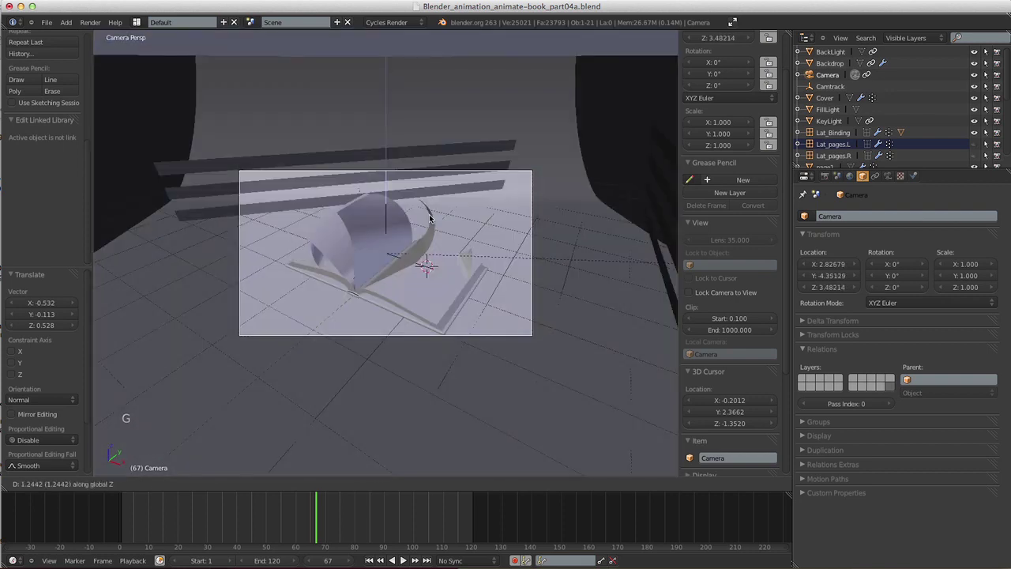
{"action": "left_click", "coordinate": [430, 218]}
{"action": "key", "text": "g"}
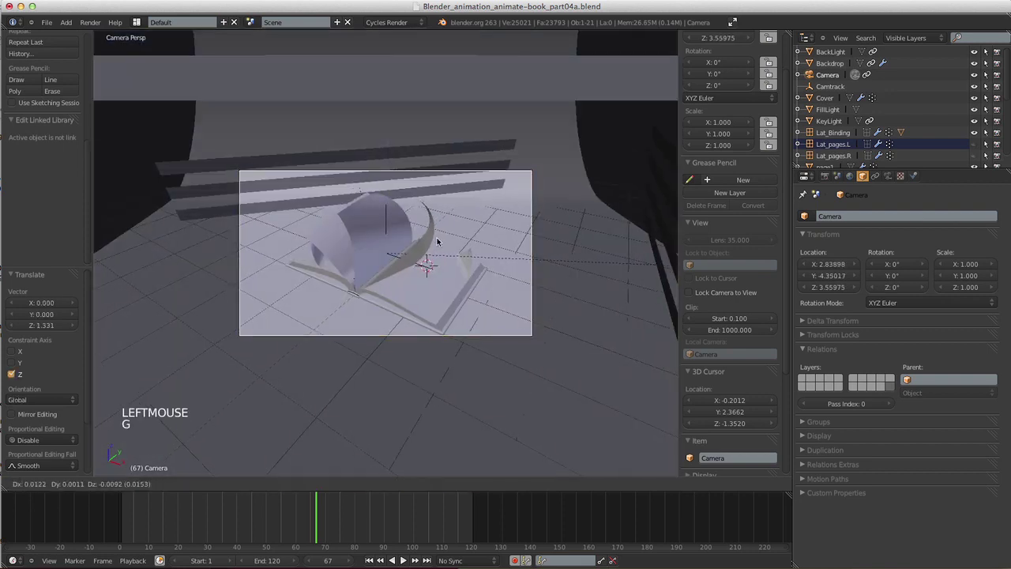
{"action": "key", "text": "z"}
{"action": "key", "text": "z"}
{"action": "left_click", "coordinate": [428, 229]}
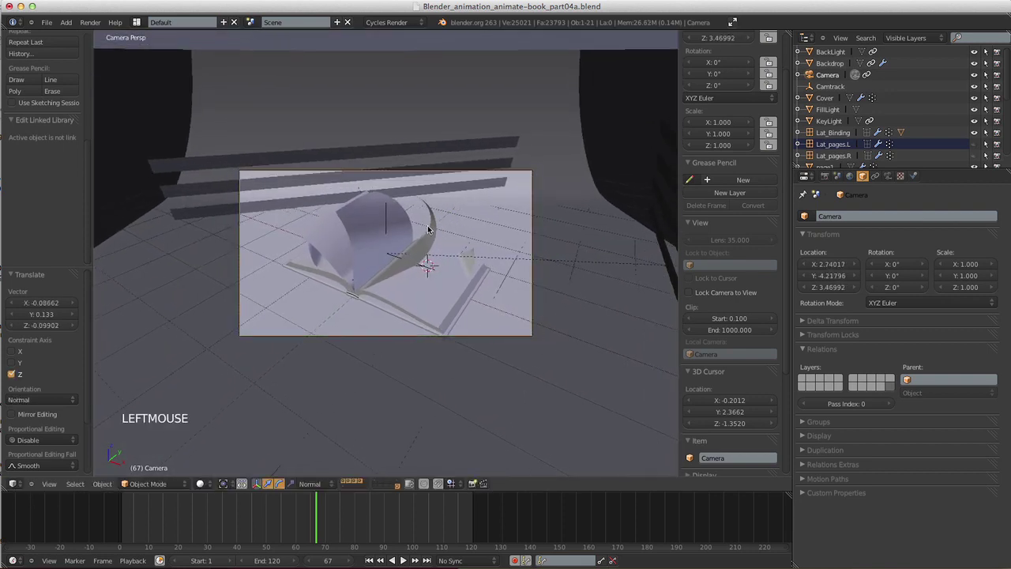
{"action": "right_click", "coordinate": [387, 207]}
{"action": "left_click_drag", "start_coordinate": [386, 191], "coordinate": [381, 201]}
- Move the BackLight up and back to about X -2.94, Y 3.14, Z 1.45 and tilt it to about 4.4°, -3.8°, -8°
{"action": "right_click", "coordinate": [307, 145]}
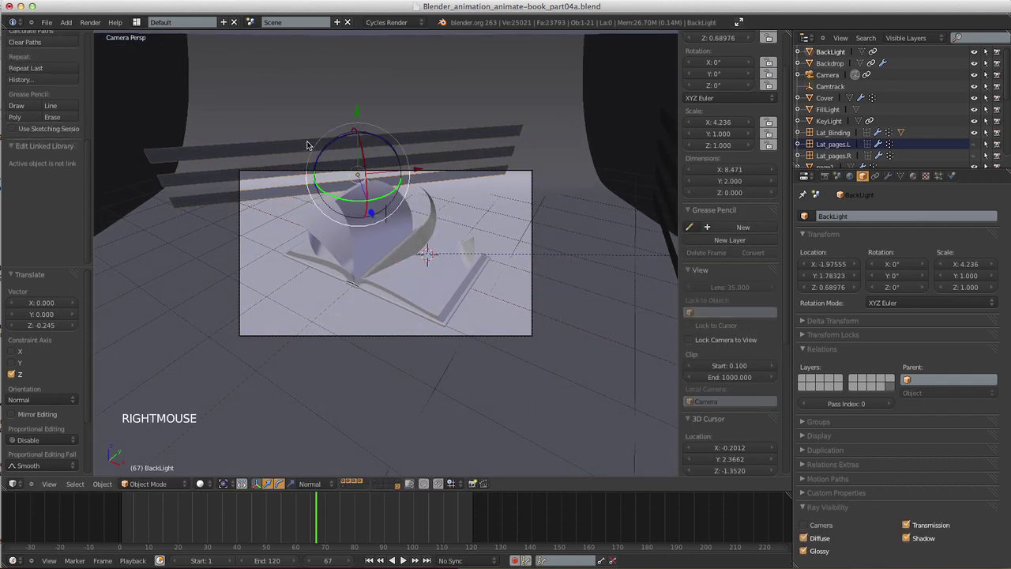
{"action": "left_click_drag", "start_coordinate": [355, 115], "coordinate": [364, 100]}
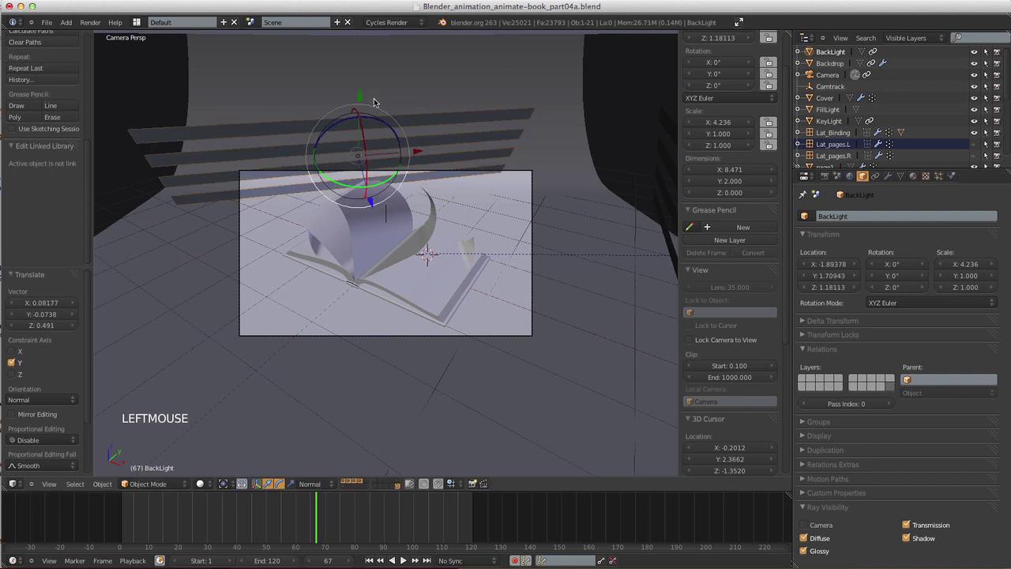
{"action": "left_click_drag", "start_coordinate": [391, 183], "coordinate": [427, 151]}
{"action": "left_click_drag", "start_coordinate": [374, 119], "coordinate": [369, 100]}
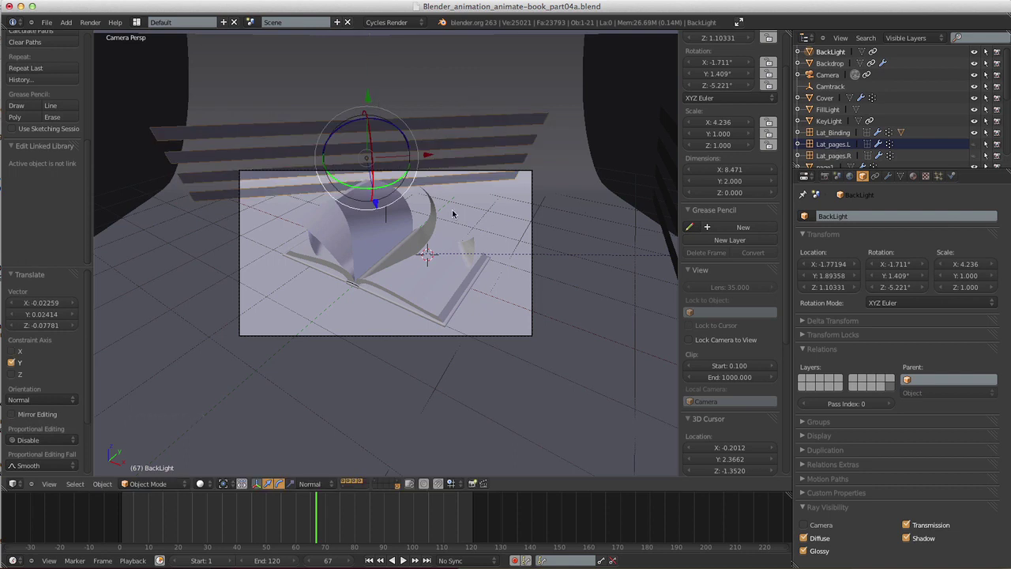
{"action": "left_click_drag", "start_coordinate": [377, 206], "coordinate": [355, 163]}
{"action": "left_click_drag", "start_coordinate": [356, 47], "coordinate": [359, 67]}
{"action": "left_click_drag", "start_coordinate": [395, 105], "coordinate": [376, 74]}
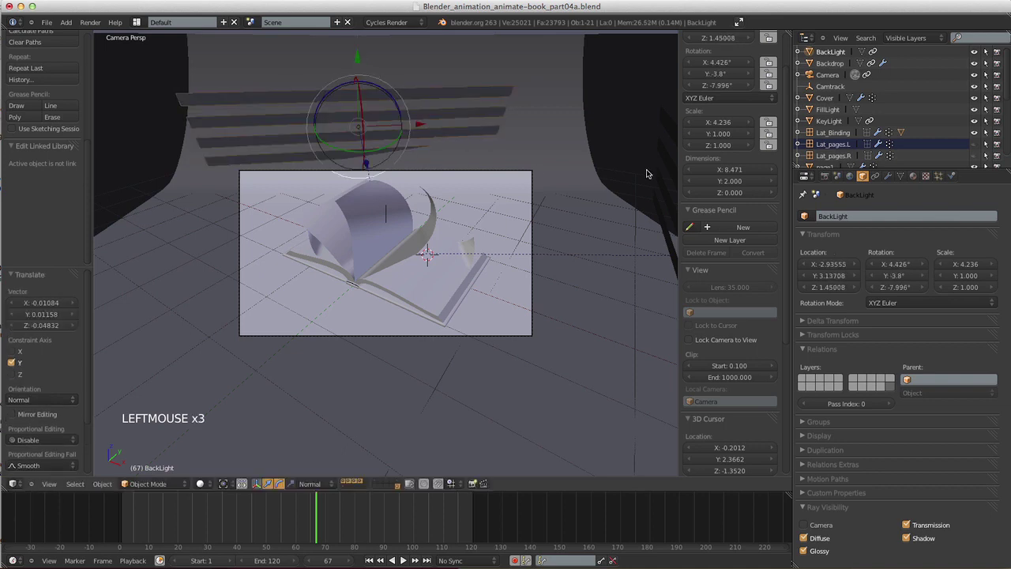
- Preview the new framing and lighting with Rendered viewport shading, and return to Solid shading
{"action": "left_click", "coordinate": [200, 484]}
{"action": "left_click", "coordinate": [208, 407]}
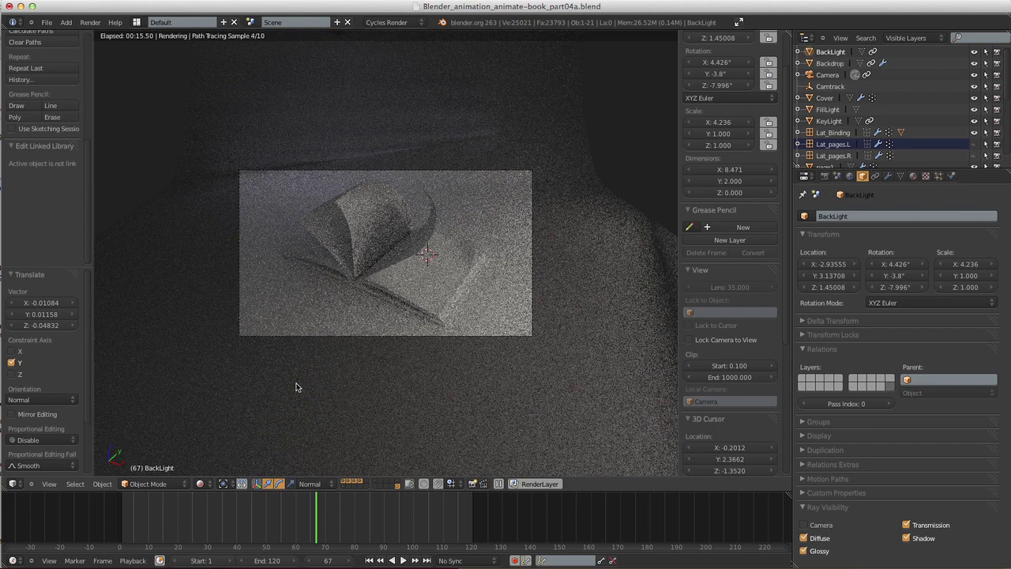
{"action": "left_click", "coordinate": [201, 483]}
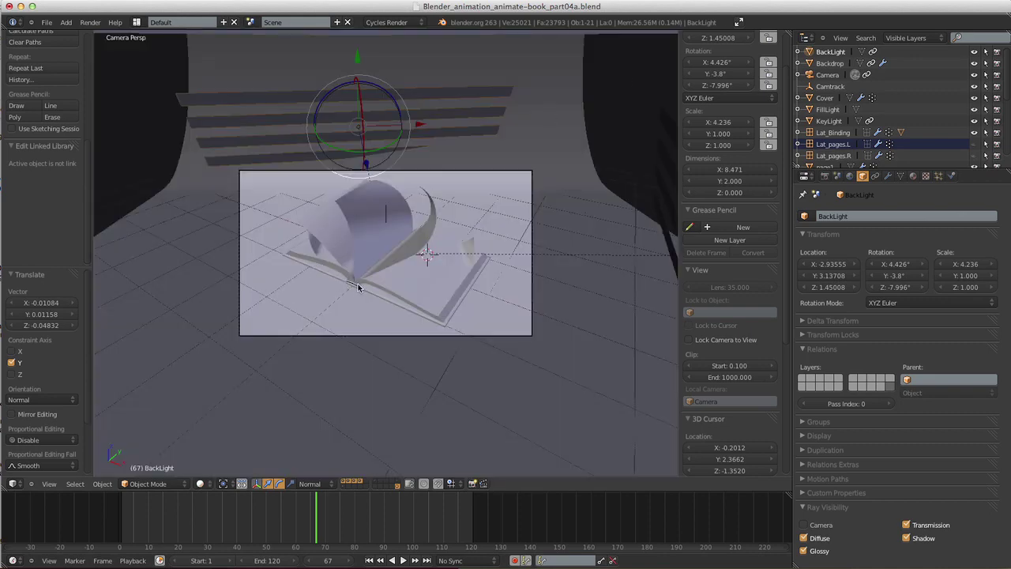
- Isolate and select the book Cover, and split the 3D view to open a Node Editor beside it
{"action": "left_click", "coordinate": [345, 480]}
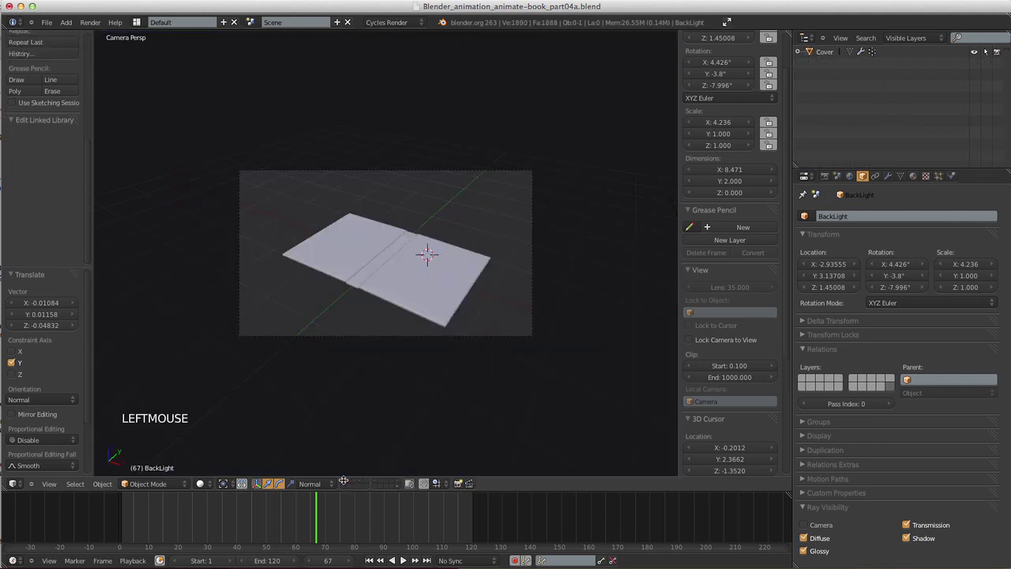
{"action": "right_click", "coordinate": [394, 258]}
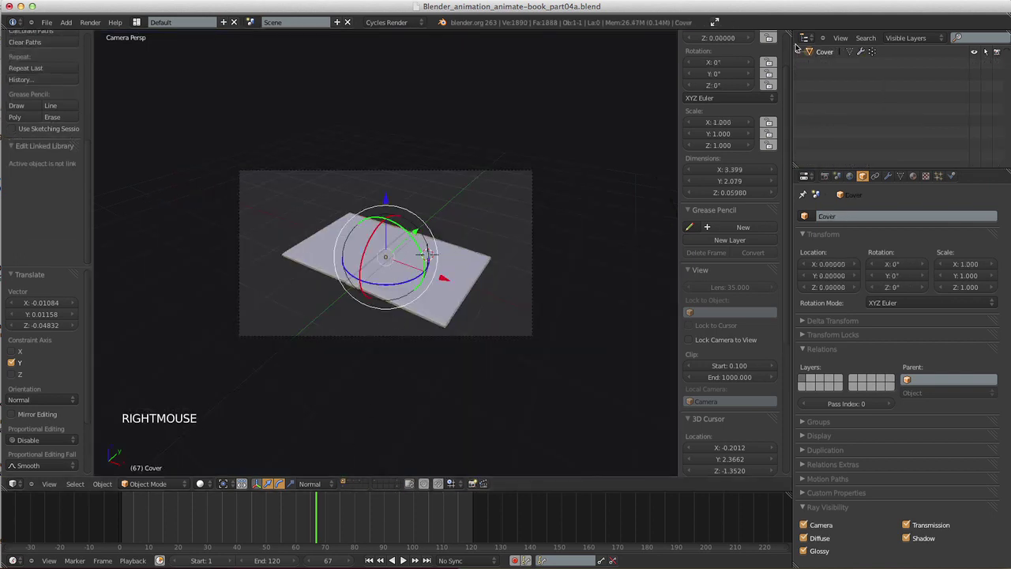
{"action": "left_click_drag", "start_coordinate": [790, 33], "coordinate": [426, 4]}
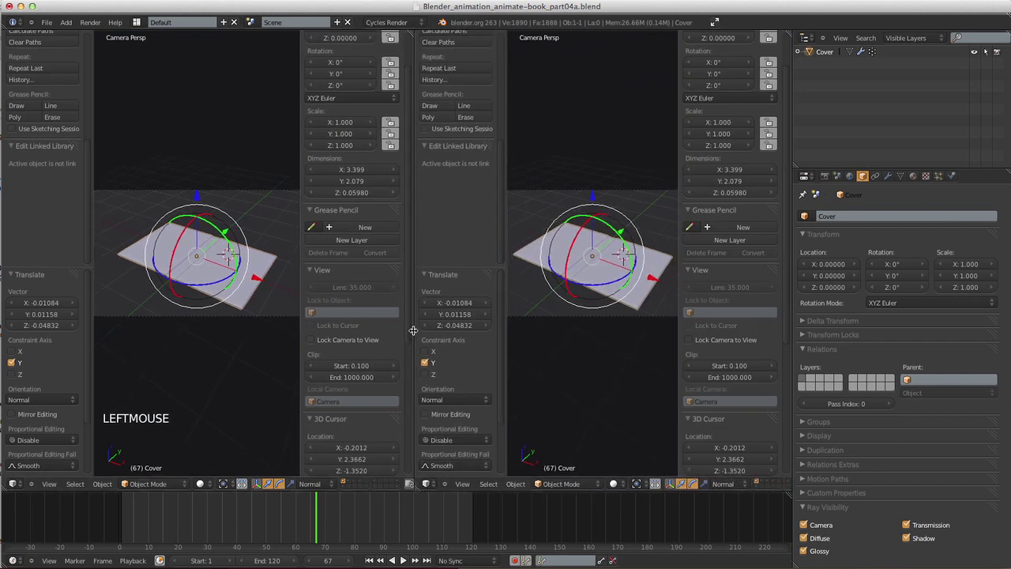
{"action": "left_click", "coordinate": [431, 482]}
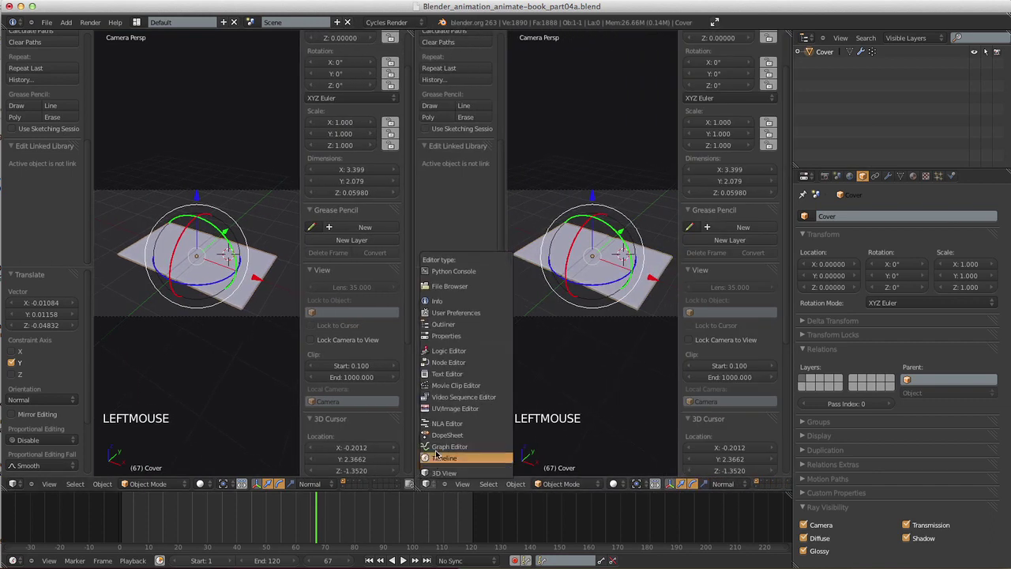
{"action": "left_click", "coordinate": [449, 362]}
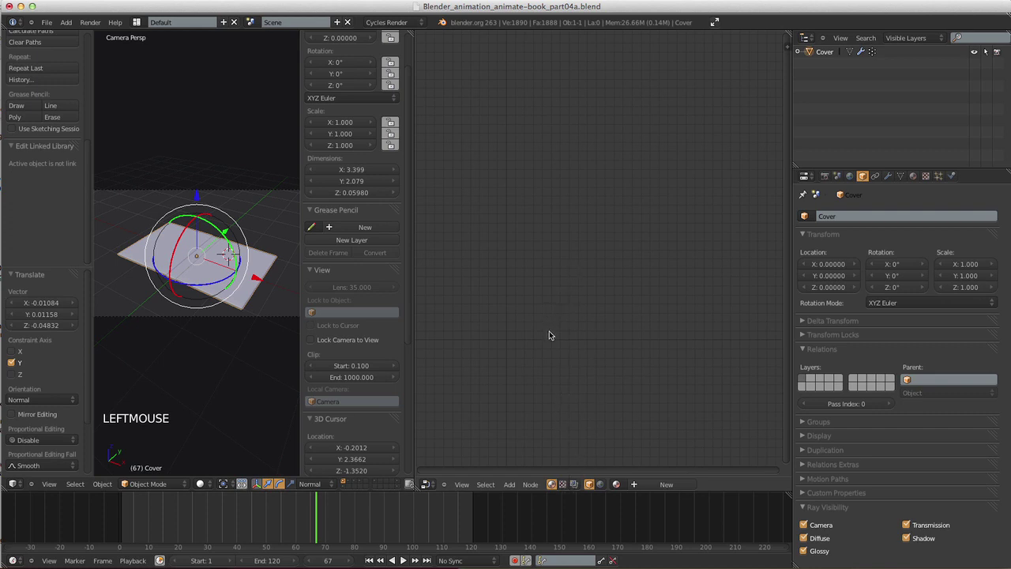
- Create a new material for the book cover and name it Cover
{"action": "left_click", "coordinate": [914, 176]}
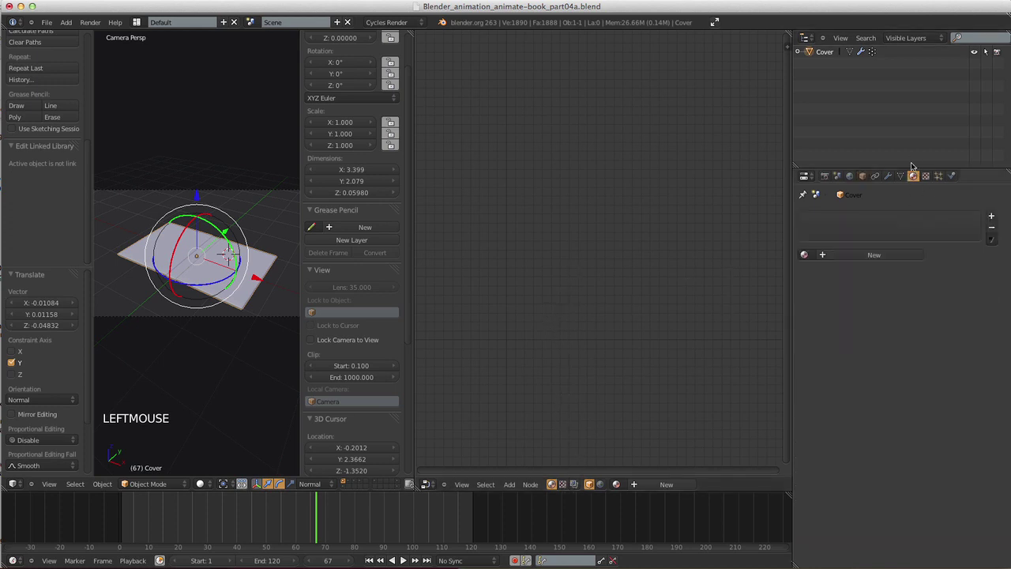
{"action": "left_click", "coordinate": [873, 254]}
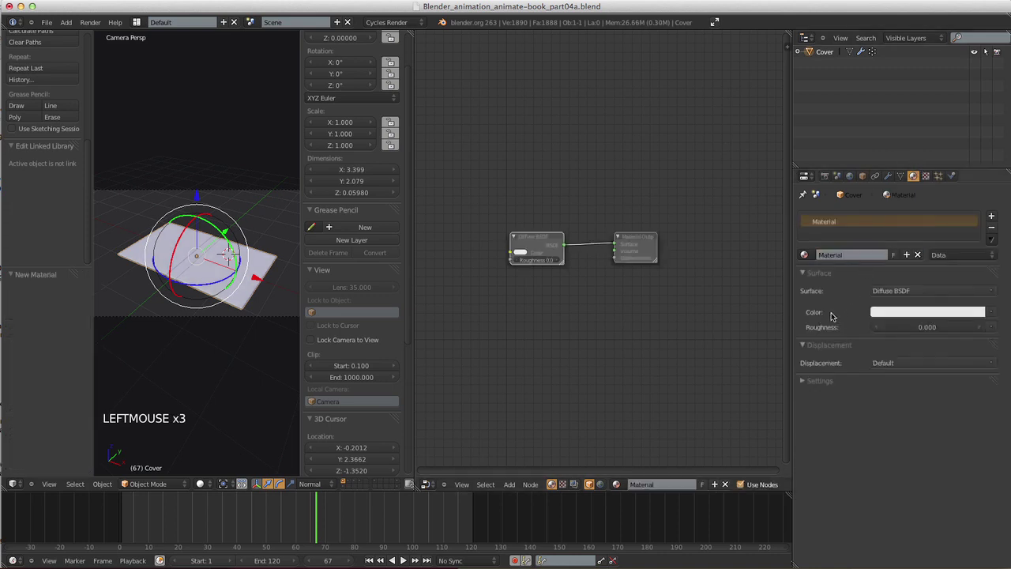
{"action": "left_click", "coordinate": [851, 255]}
{"action": "type", "text": "Cover"}
{"action": "key", "text": "Return"}
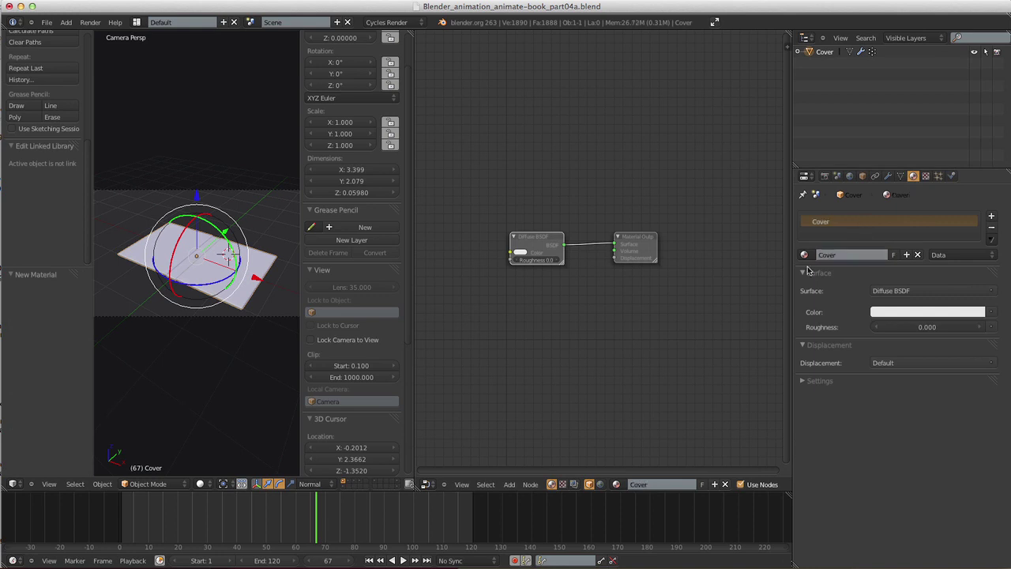
- Spread the Diffuse BSDF and Material Output nodes apart to make room between them
{"action": "left_click_drag", "start_coordinate": [537, 243], "coordinate": [512, 219]}
{"action": "left_click_drag", "start_coordinate": [654, 254], "coordinate": [691, 253]}
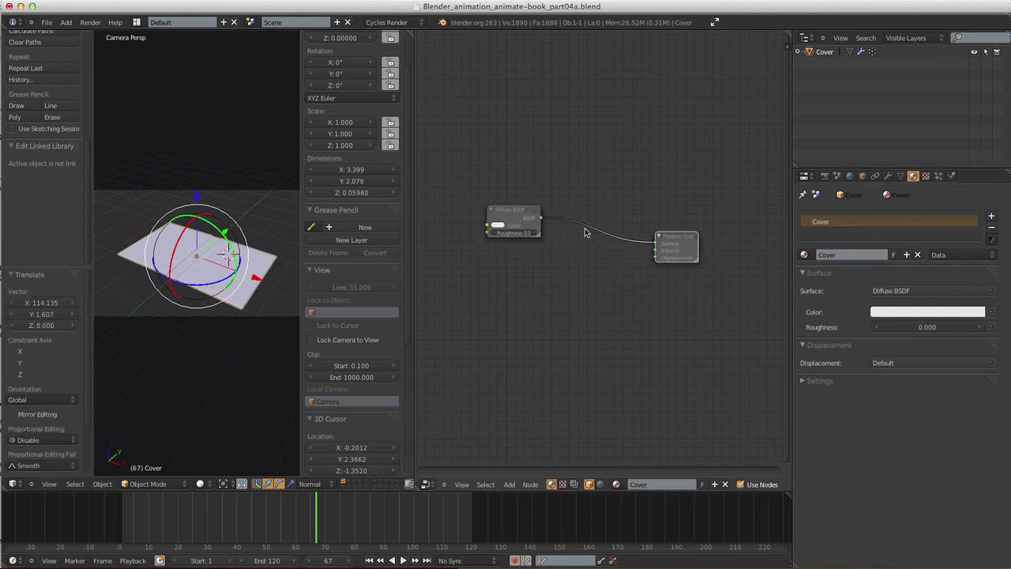
{"action": "left_click_drag", "start_coordinate": [526, 211], "coordinate": [561, 212]}
{"action": "left_click_drag", "start_coordinate": [671, 249], "coordinate": [711, 245]}
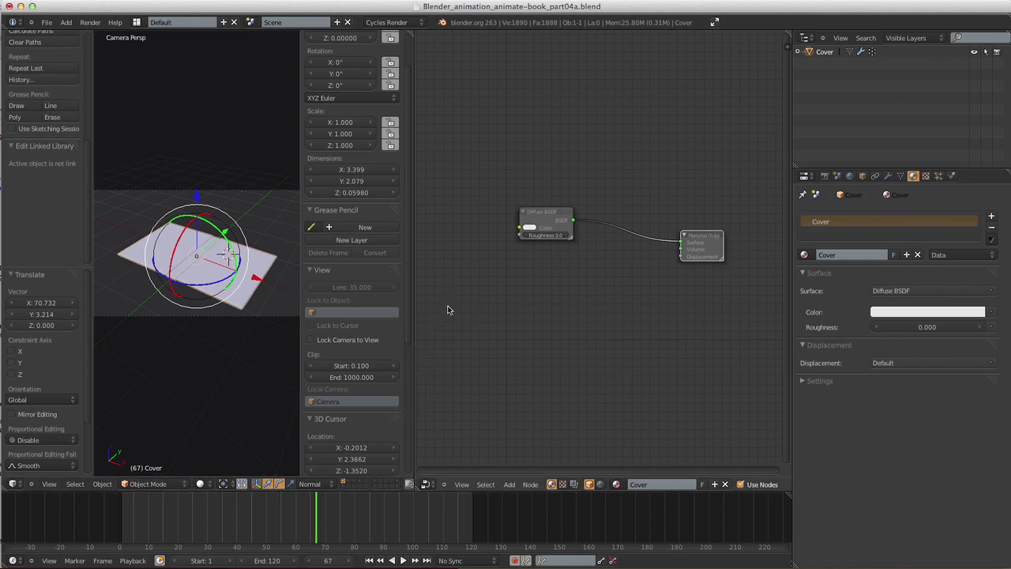
{"action": "left_click_drag", "start_coordinate": [543, 215], "coordinate": [549, 206]}
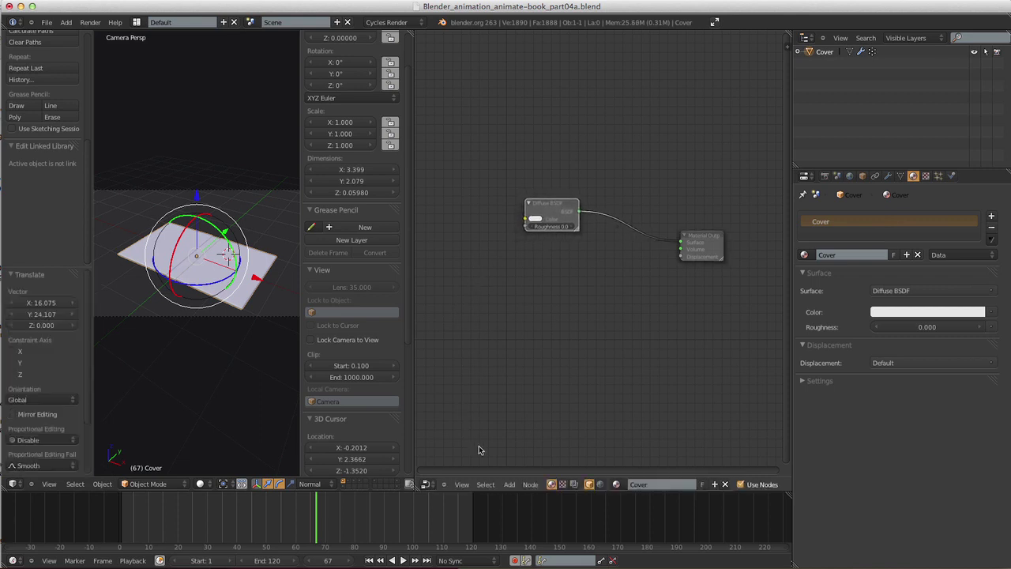
- Insert a Mix Shader node on the link between the Diffuse BSDF and the Material Output
{"action": "left_click", "coordinate": [509, 484]}
{"action": "mouse_move", "coordinate": [521, 450]}
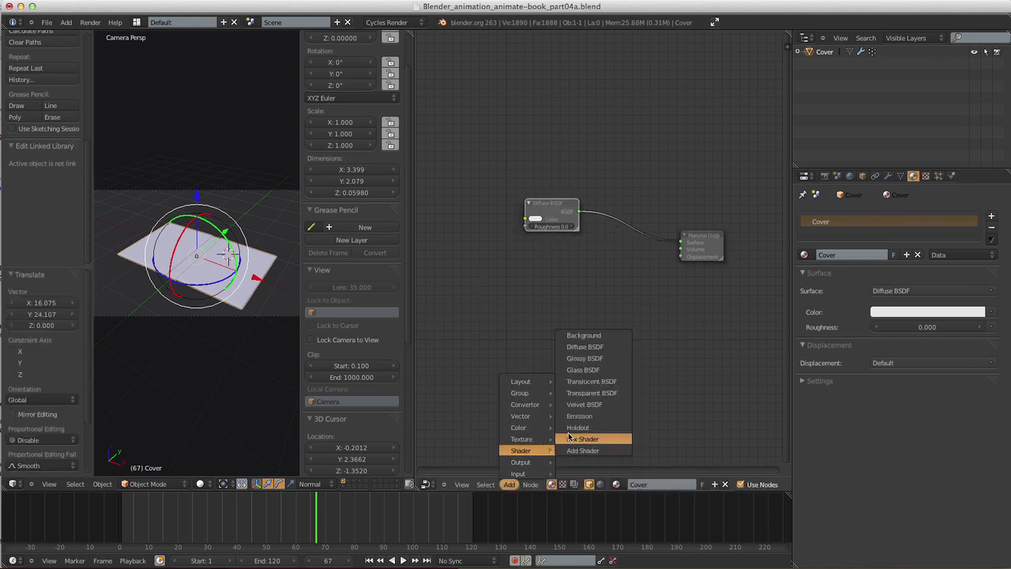
{"action": "left_click", "coordinate": [568, 439]}
{"action": "left_click", "coordinate": [641, 207]}
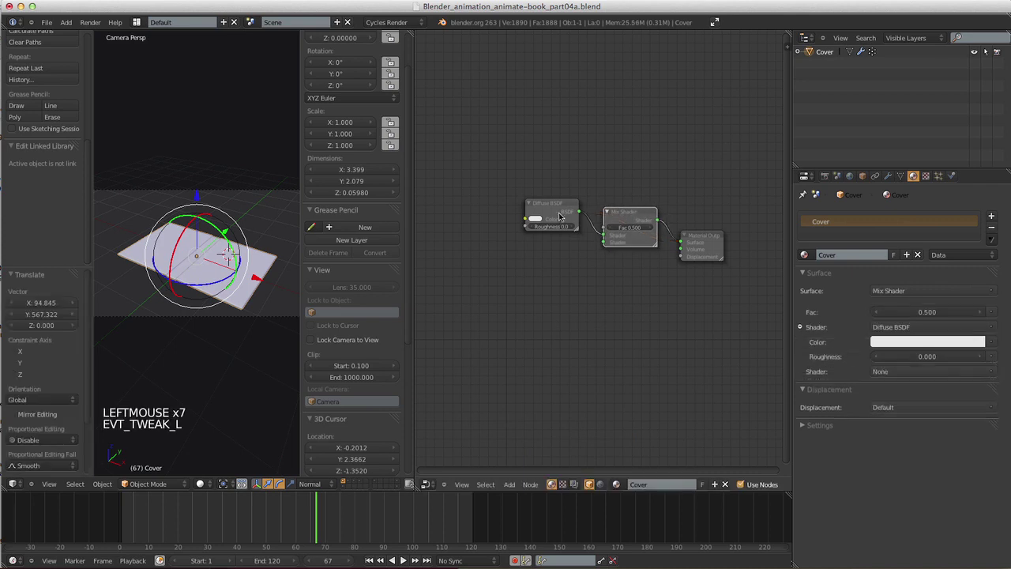
- Set the Diffuse BSDF color of the Cover material to a very dark, near-black grey
{"action": "left_click", "coordinate": [539, 221]}
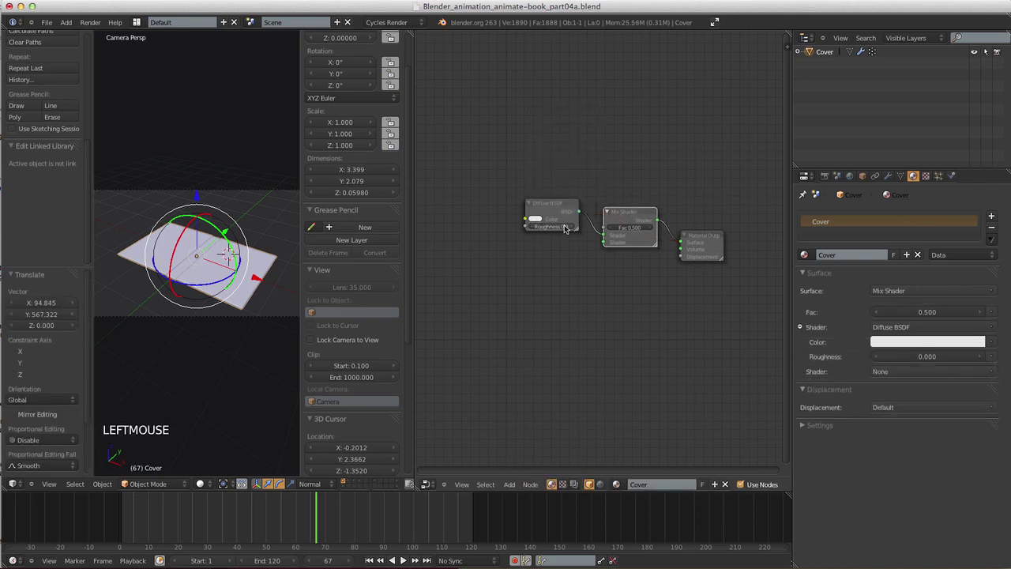
{"action": "left_click", "coordinate": [537, 219]}
{"action": "left_click", "coordinate": [588, 161]}
{"action": "left_click_drag", "start_coordinate": [588, 161], "coordinate": [621, 169]}
- Add a Glossy BSDF node below the Diffuse BSDF and link it to the Mix Shader's second Shader input
{"action": "left_click", "coordinate": [509, 484]}
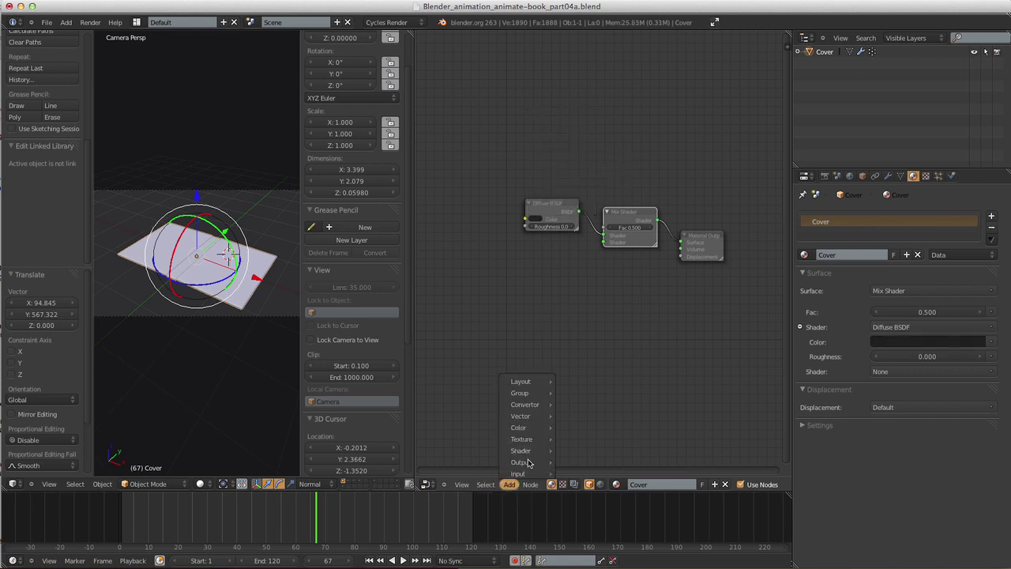
{"action": "mouse_move", "coordinate": [525, 450]}
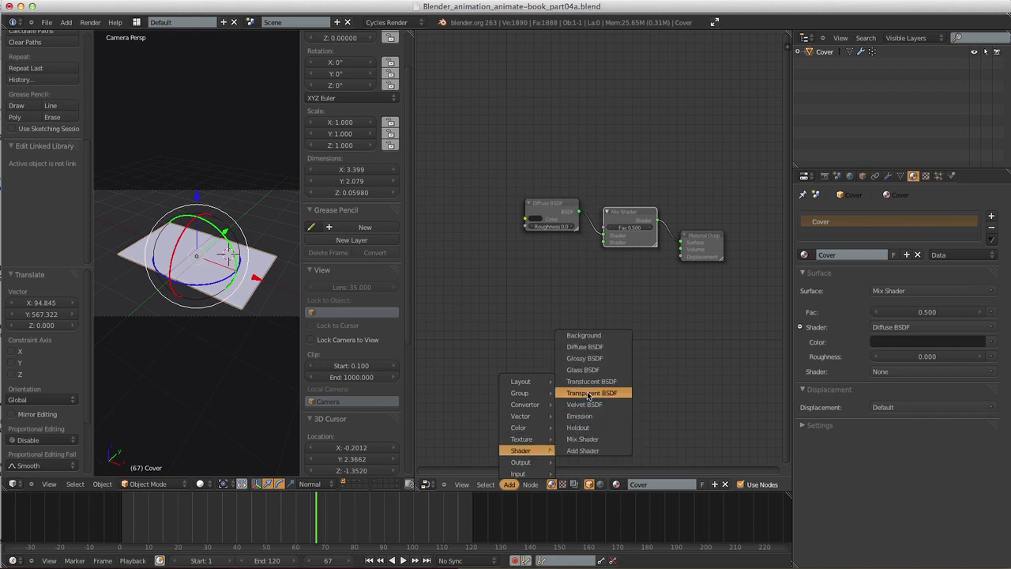
{"action": "left_click", "coordinate": [585, 358]}
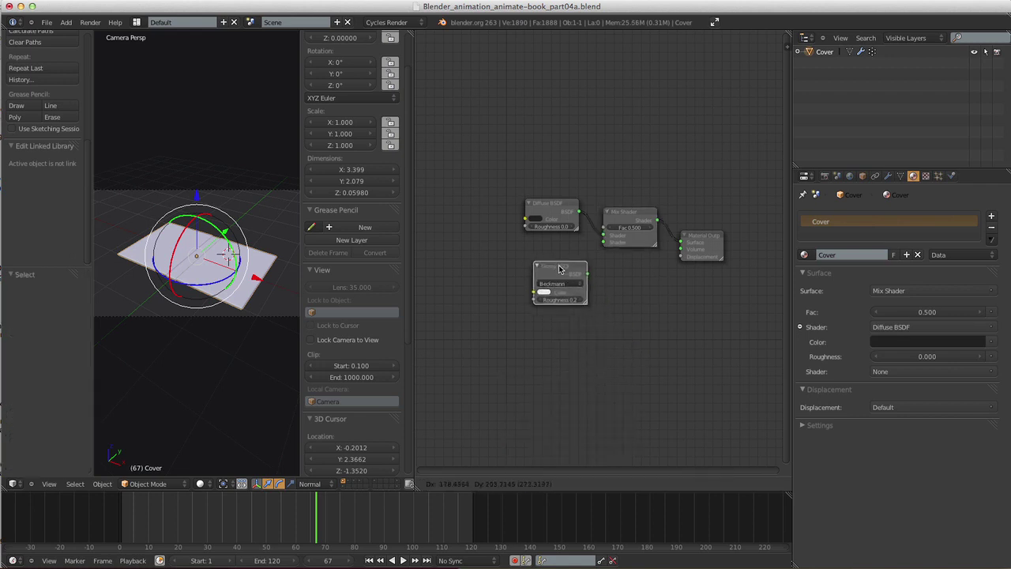
{"action": "left_click", "coordinate": [551, 247]}
{"action": "left_click_drag", "start_coordinate": [578, 252], "coordinate": [604, 242]}
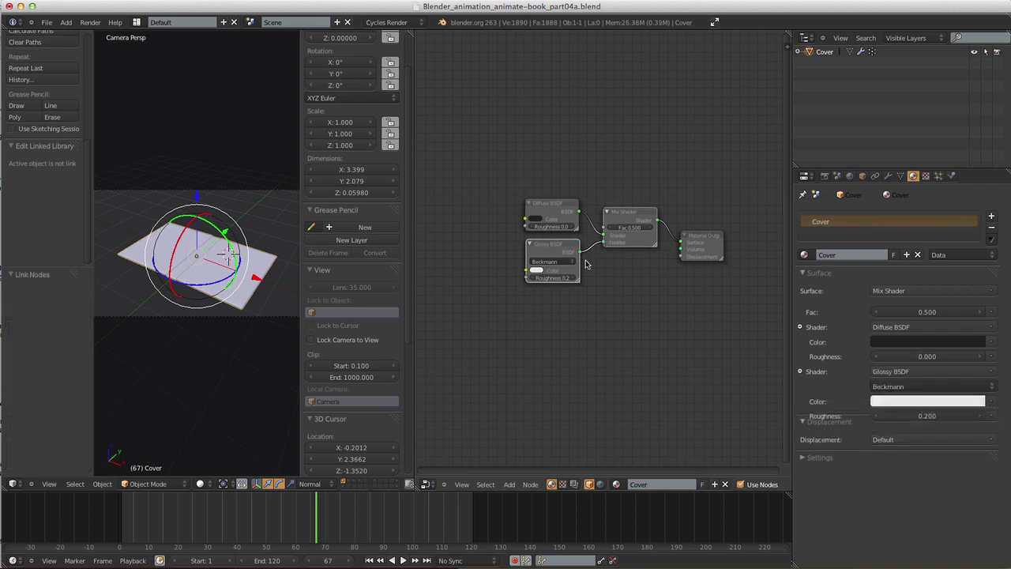
- Set the Glossy BSDF roughness to 0.1
{"action": "left_click", "coordinate": [560, 276]}
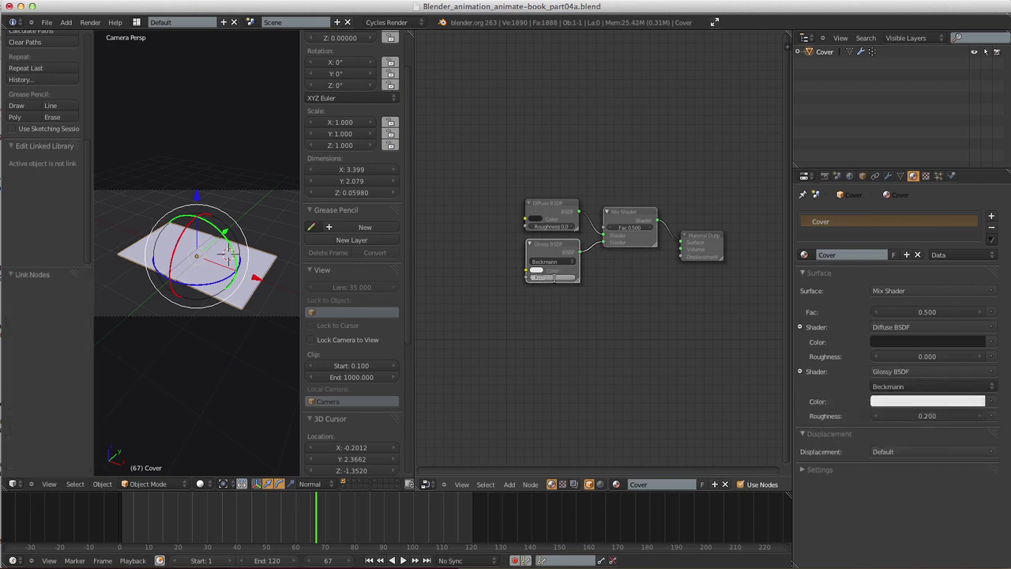
{"action": "key", "text": "Return"}
{"action": "left_click", "coordinate": [544, 278]}
{"action": "type", "text": "0.1"}
{"action": "key", "text": "Return"}
- Add a Fresnel node above the Diffuse BSDF and link it to the Mix Shader's Fac input
{"action": "left_click_drag", "start_coordinate": [556, 207], "coordinate": [561, 206]}
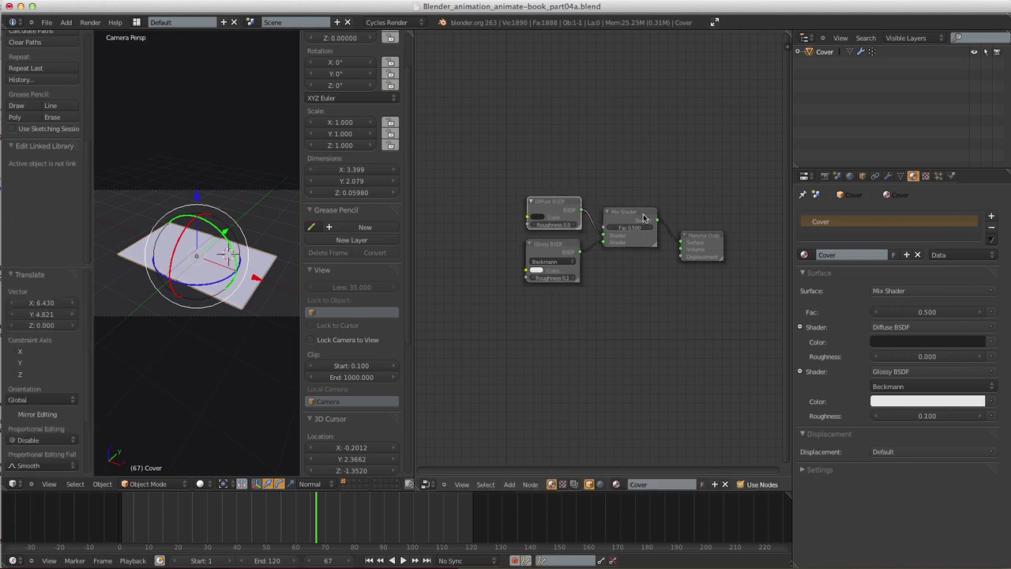
{"action": "left_click_drag", "start_coordinate": [630, 215], "coordinate": [634, 215]}
{"action": "left_click", "coordinate": [509, 484]}
{"action": "mouse_move", "coordinate": [520, 450]}
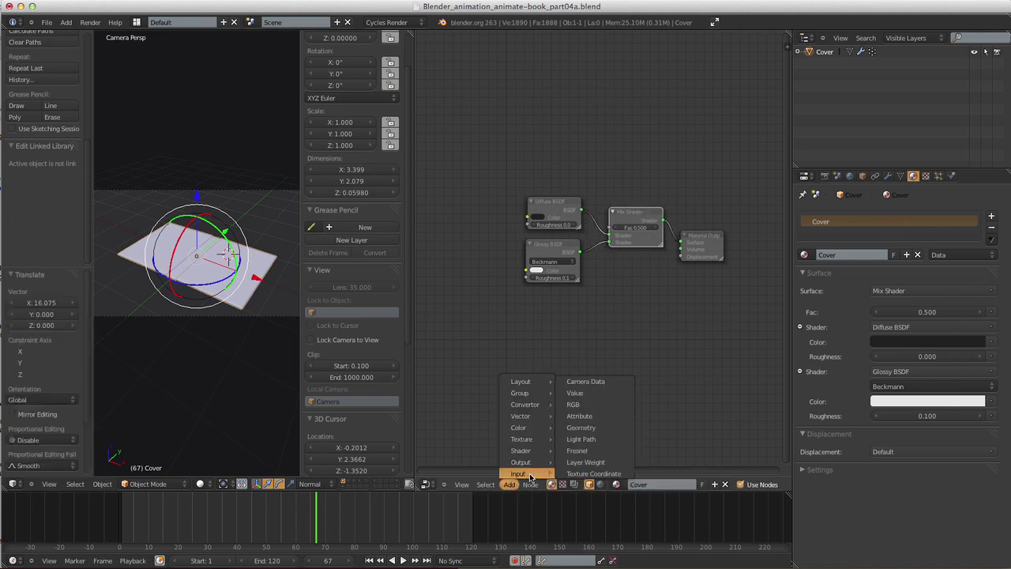
{"action": "left_click", "coordinate": [601, 405]}
{"action": "left_click", "coordinate": [600, 402]}
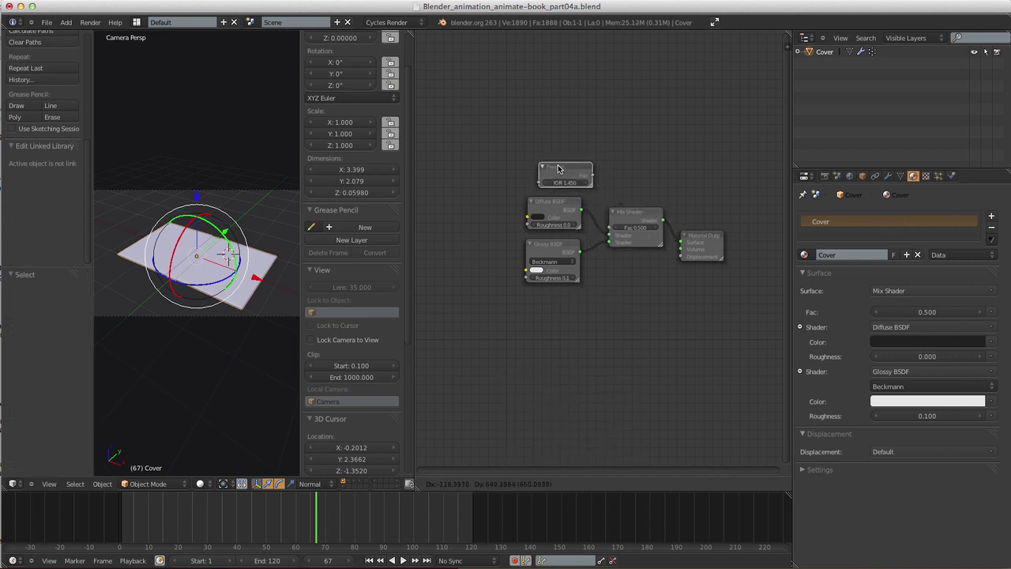
{"action": "left_click", "coordinate": [541, 169]}
{"action": "left_click_drag", "start_coordinate": [577, 175], "coordinate": [609, 227]}
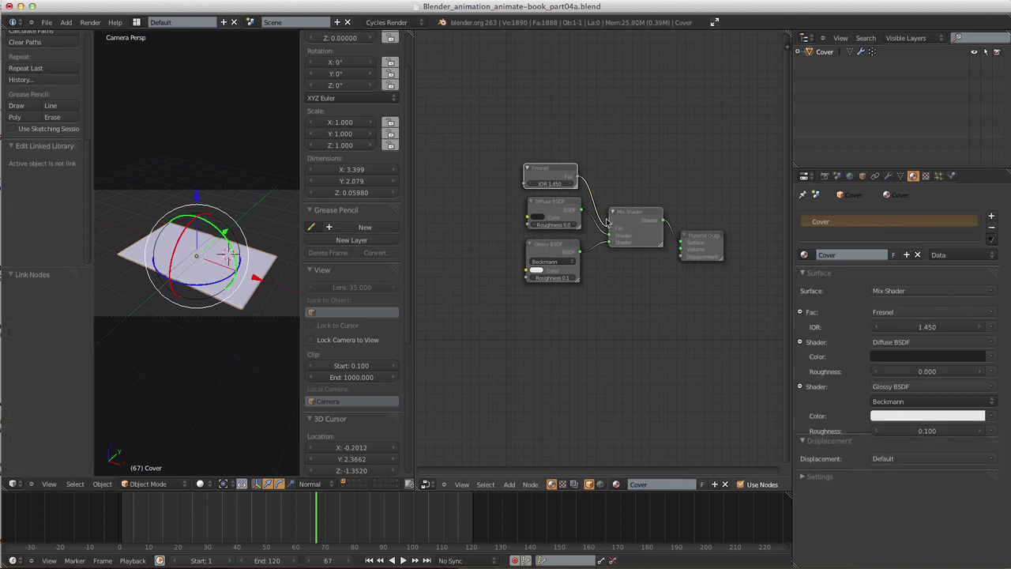
- Line up the Fresnel and Glossy BSDF nodes with the Diffuse BSDF and move the Material Output away from the Mix Shader
{"action": "left_click_drag", "start_coordinate": [550, 169], "coordinate": [556, 167]}
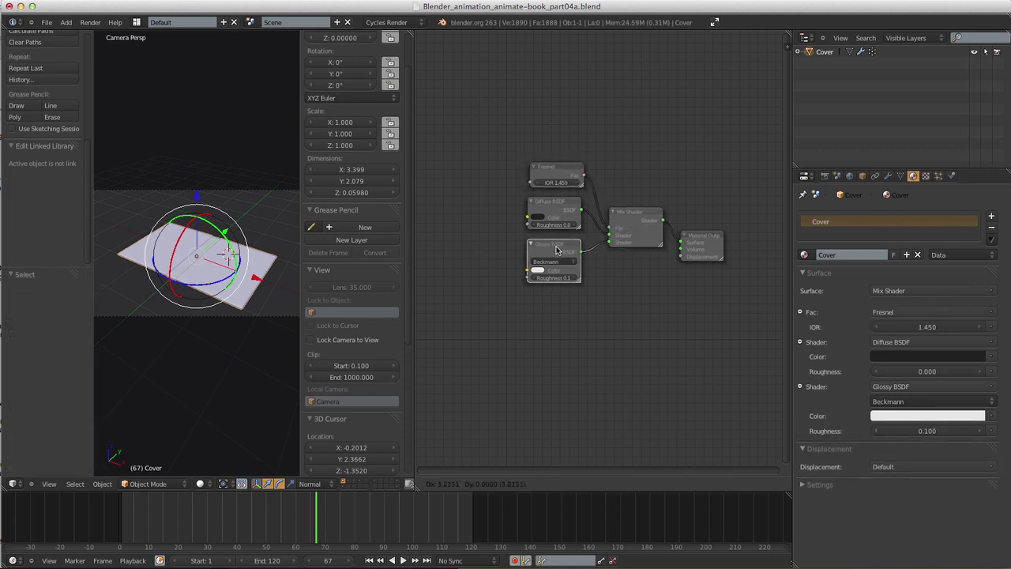
{"action": "left_click_drag", "start_coordinate": [553, 245], "coordinate": [556, 242]}
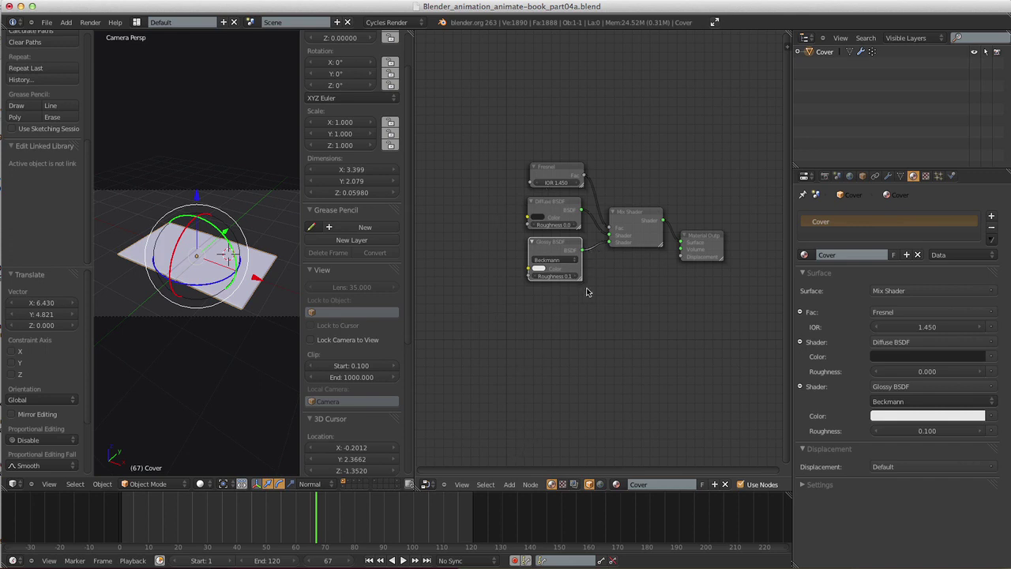
{"action": "left_click_drag", "start_coordinate": [709, 246], "coordinate": [758, 249]}
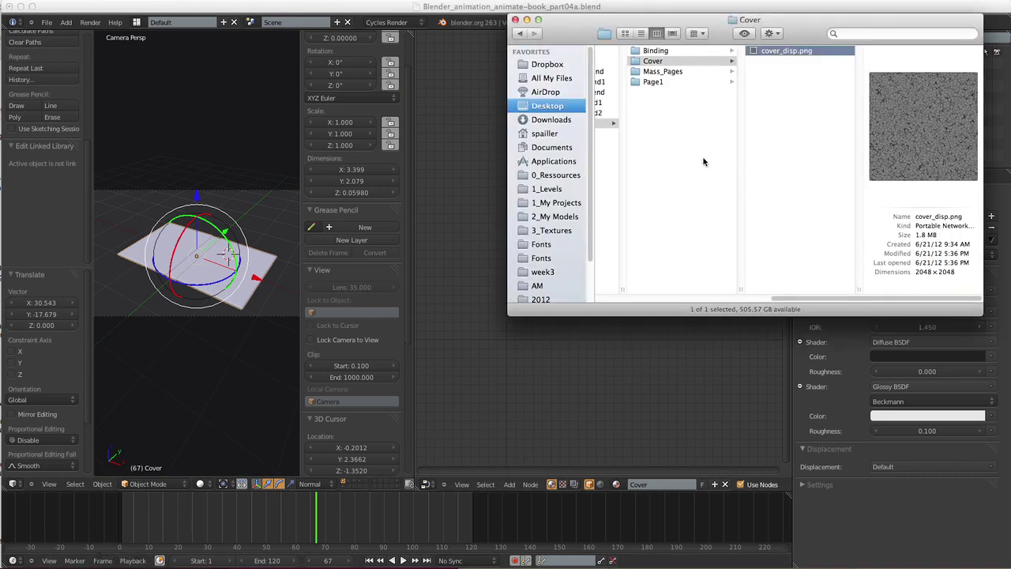
- In Finder, open cover_disp.png from the Cover folder, examine the displacement texture and close it again
{"action": "left_click", "coordinate": [671, 62]}
{"action": "left_click_drag", "start_coordinate": [705, 21], "coordinate": [642, 30]}
{"action": "left_click", "coordinate": [698, 61]}
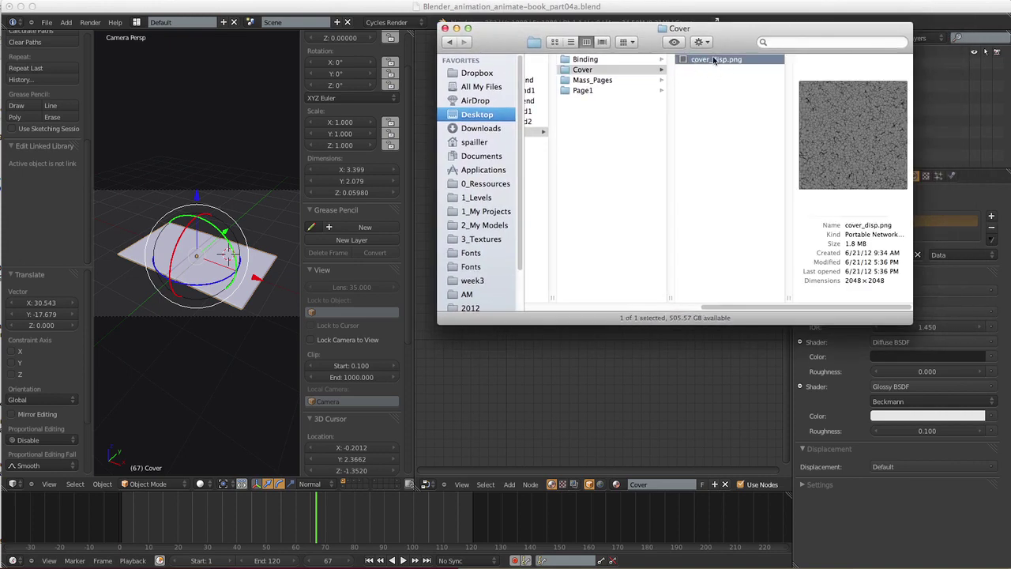
{"action": "double_click", "coordinate": [714, 60]}
{"action": "left_click_drag", "start_coordinate": [364, 6], "coordinate": [728, 6]}
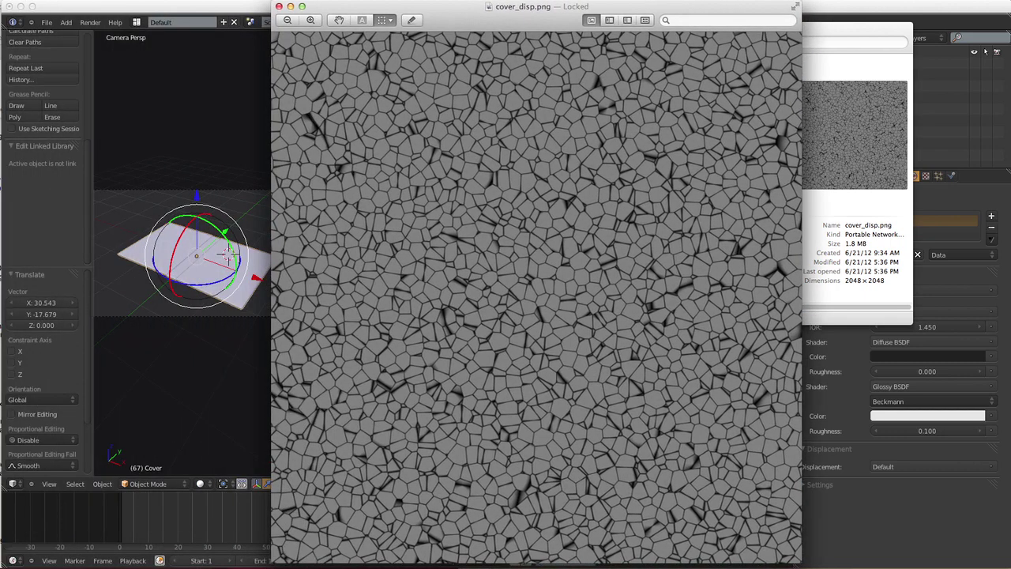
{"action": "left_click", "coordinate": [278, 6]}
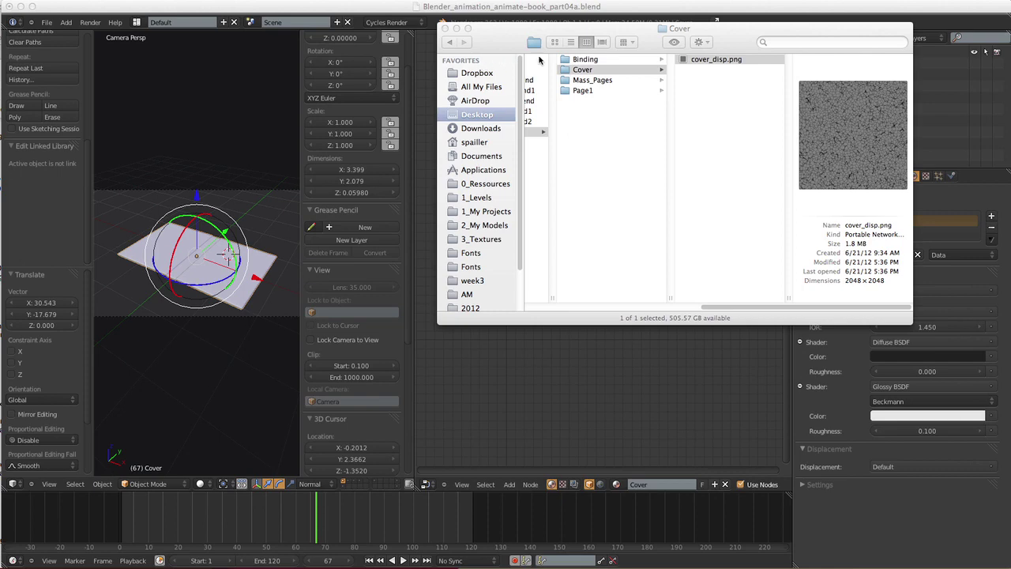
{"action": "left_click", "coordinate": [445, 28]}
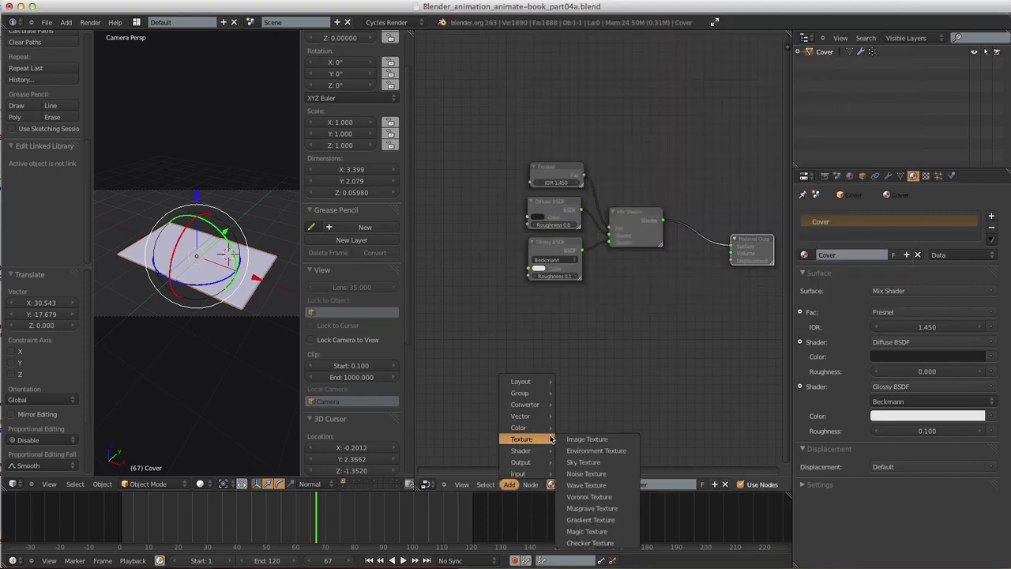
- Shift the Mix Shader away from its input nodes and add an Image Texture node below the Glossy BSDF
{"action": "mouse_move", "coordinate": [644, 217]}
{"action": "left_mouse_down"}
{"action": "mouse_move", "coordinate": [632, 212]}
{"action": "mouse_move", "coordinate": [652, 208]}
{"action": "left_mouse_up"}
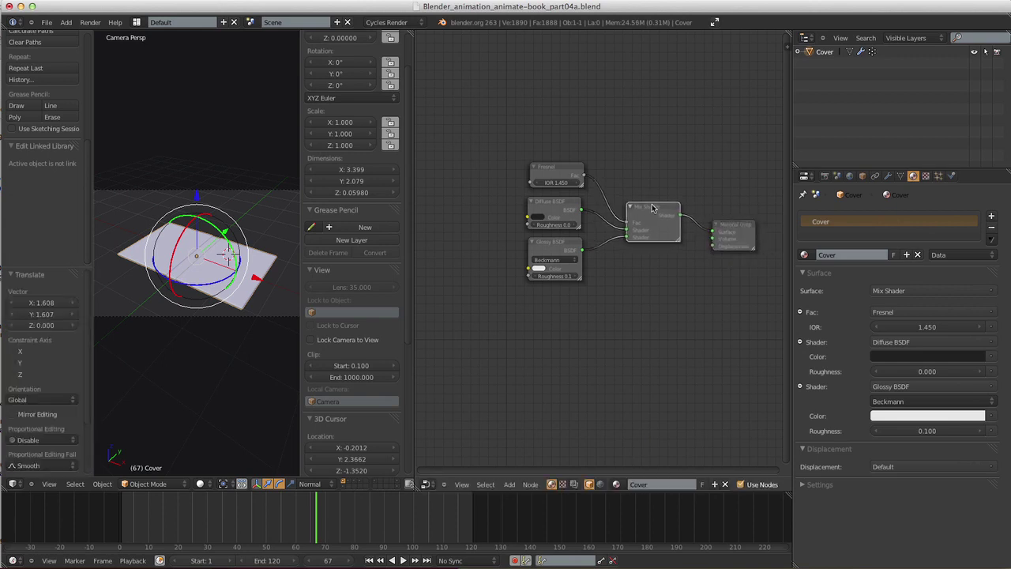
{"action": "left_click", "coordinate": [509, 484]}
{"action": "mouse_move", "coordinate": [524, 440]}
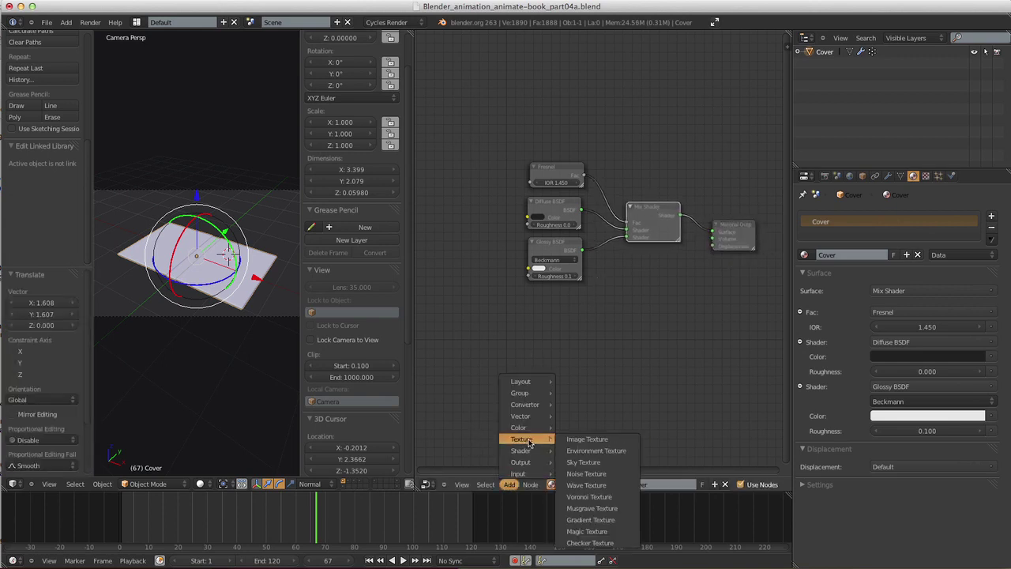
{"action": "left_click", "coordinate": [575, 435]}
{"action": "left_click", "coordinate": [553, 299]}
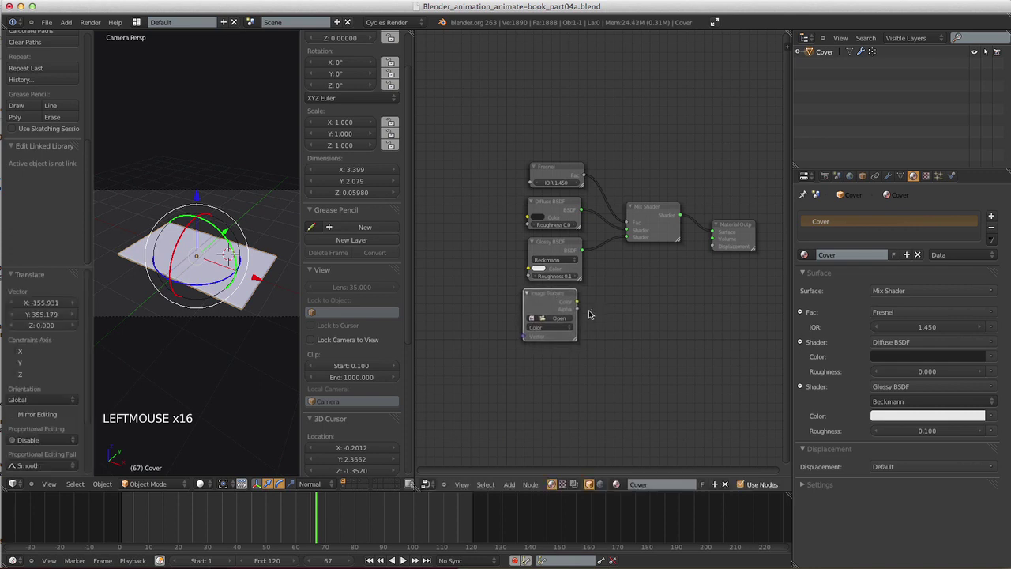
- Add a Texture Coordinate node upstream of the Image Texture node, leaving a gap between them
{"action": "left_click", "coordinate": [502, 484]}
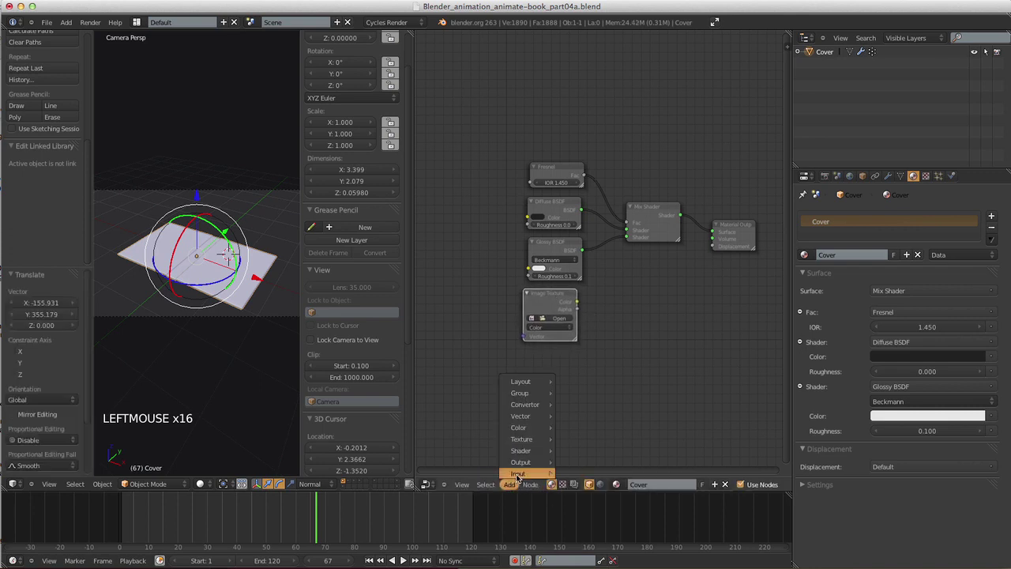
{"action": "mouse_move", "coordinate": [524, 404]}
{"action": "left_click", "coordinate": [581, 432]}
{"action": "left_click", "coordinate": [417, 307]}
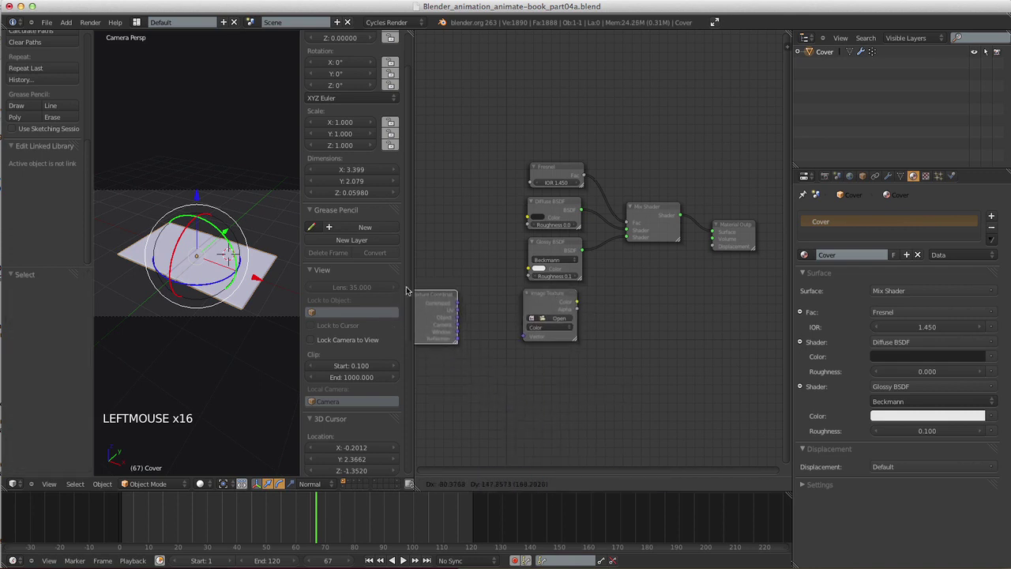
- Make room beside the Image Texture and add a Mapping node between it and the Texture Coordinate node
{"action": "left_click_drag", "start_coordinate": [552, 304], "coordinate": [575, 302]}
{"action": "left_click", "coordinate": [509, 485]}
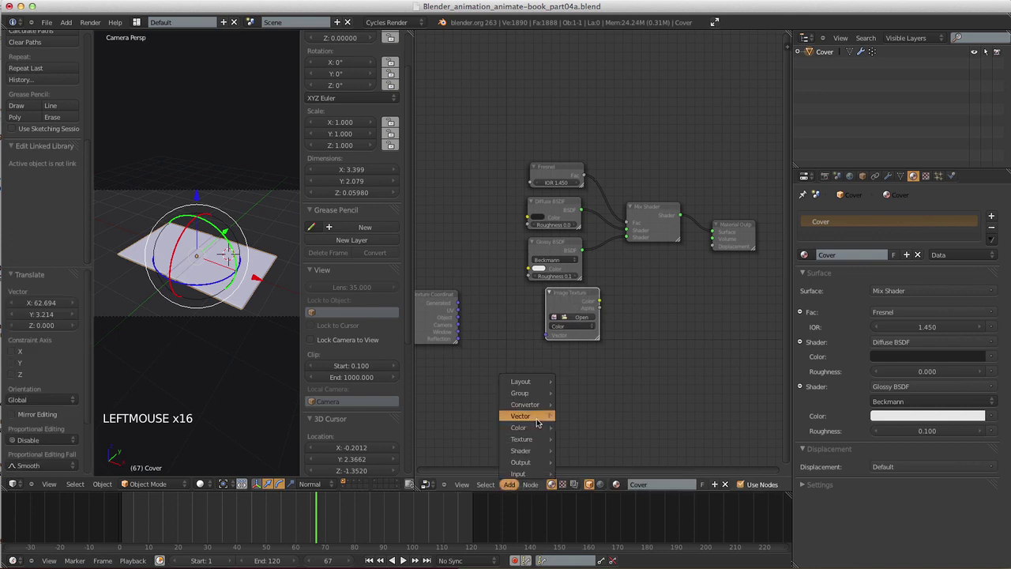
{"action": "mouse_move", "coordinate": [538, 420]}
{"action": "left_click", "coordinate": [581, 431]}
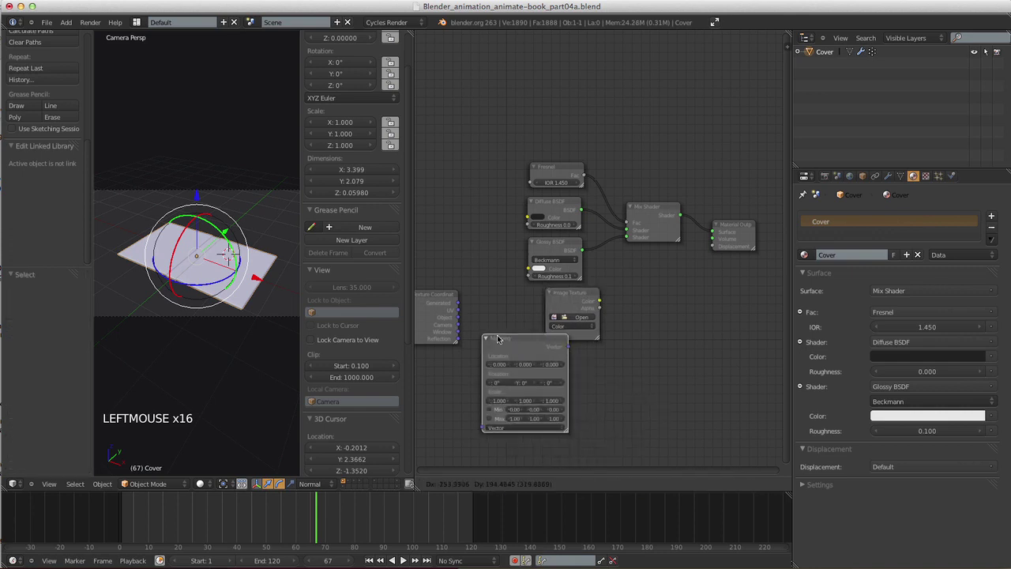
{"action": "left_click", "coordinate": [526, 382]}
{"action": "left_click", "coordinate": [510, 485]}
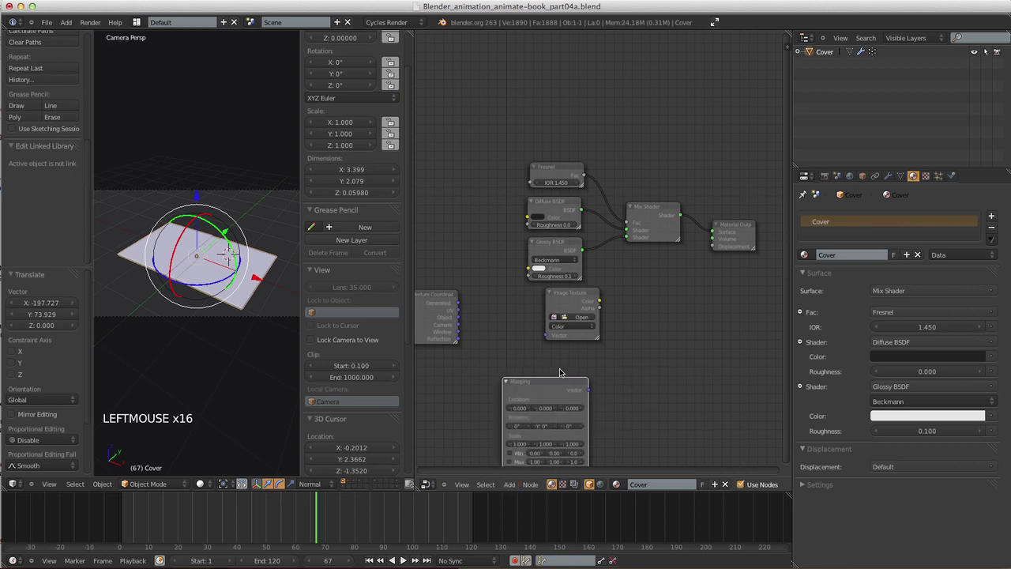
{"action": "left_click_drag", "start_coordinate": [528, 390], "coordinate": [445, 316]}
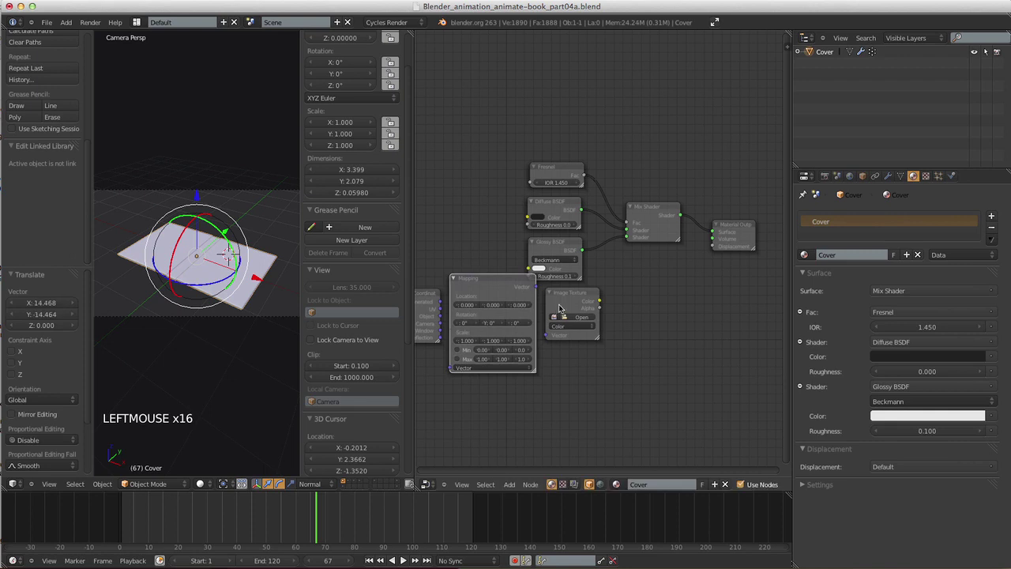
- Link the Texture Coordinate's UV output to the Mapping node's Vector input, and the Mapping output to the Image Texture's Vector input
{"action": "left_click_drag", "start_coordinate": [522, 289], "coordinate": [553, 319]}
{"action": "left_click_drag", "start_coordinate": [432, 305], "coordinate": [461, 392]}
{"action": "left_click", "coordinate": [441, 330]}
{"action": "left_click_drag", "start_coordinate": [547, 312], "coordinate": [564, 338]}
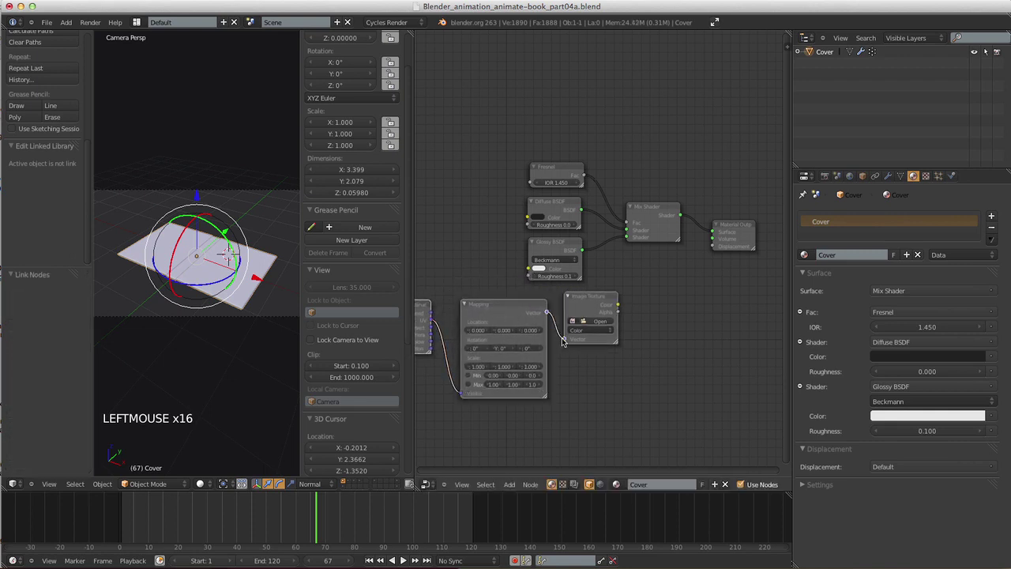
{"action": "left_click_drag", "start_coordinate": [505, 304], "coordinate": [496, 306]}
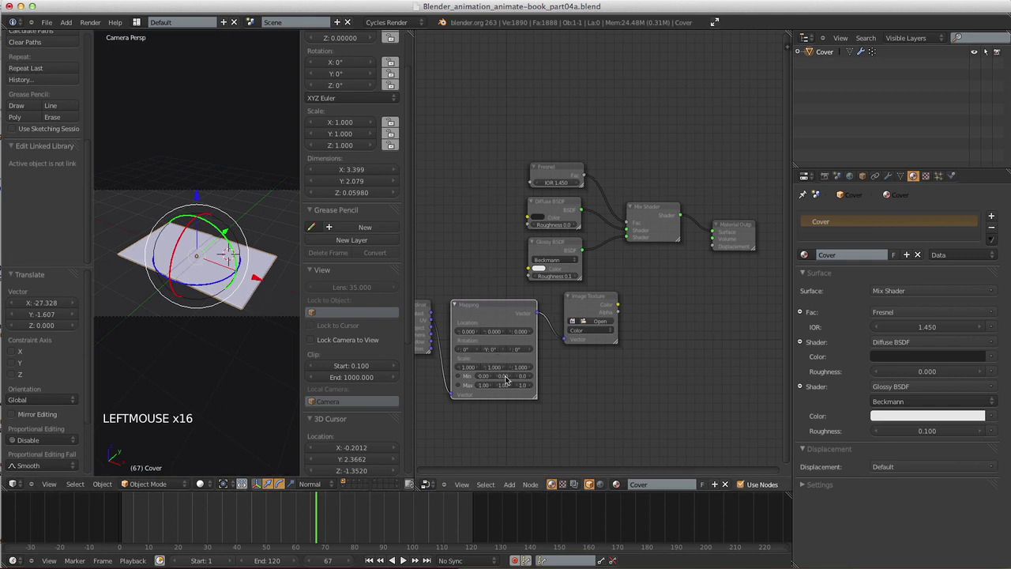
- Change the node editor to a UV/Image Editor and widen the 3D view beside it
{"action": "left_click", "coordinate": [427, 484]}
{"action": "left_click", "coordinate": [449, 408]}
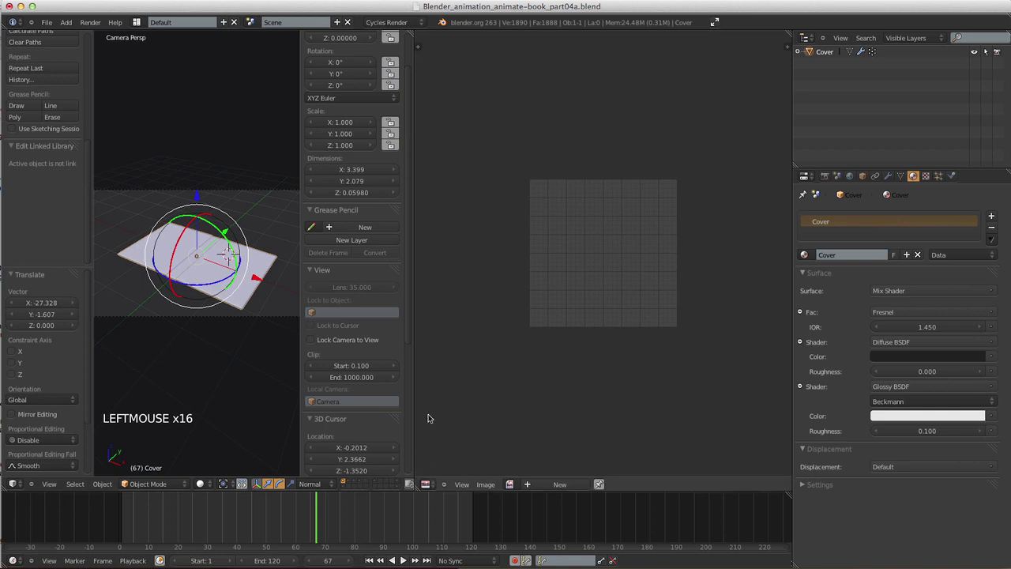
{"action": "left_click_drag", "start_coordinate": [413, 328], "coordinate": [539, 324]}
{"action": "middle_click_drag", "start_coordinate": [371, 339], "coordinate": [300, 330], "text": "shift"}
- Enter Edit Mode on the Cover mesh with nothing selected and vertex selection active
{"action": "key", "text": "Tab"}
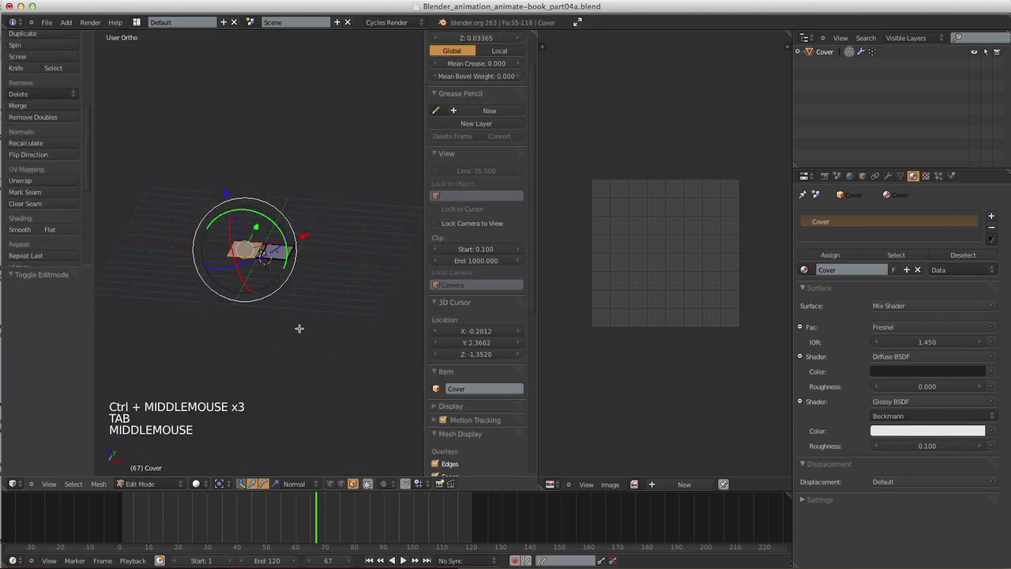
{"action": "key", "text": "a"}
{"action": "middle_click_drag", "start_coordinate": [280, 293], "coordinate": [339, 411], "text": "ctrl"}
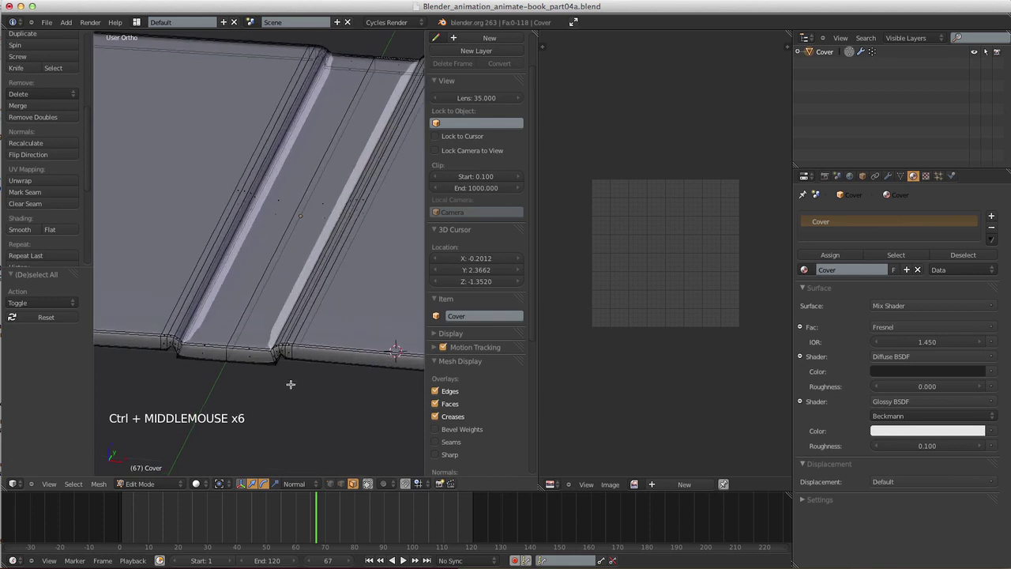
{"action": "left_click", "coordinate": [308, 363]}
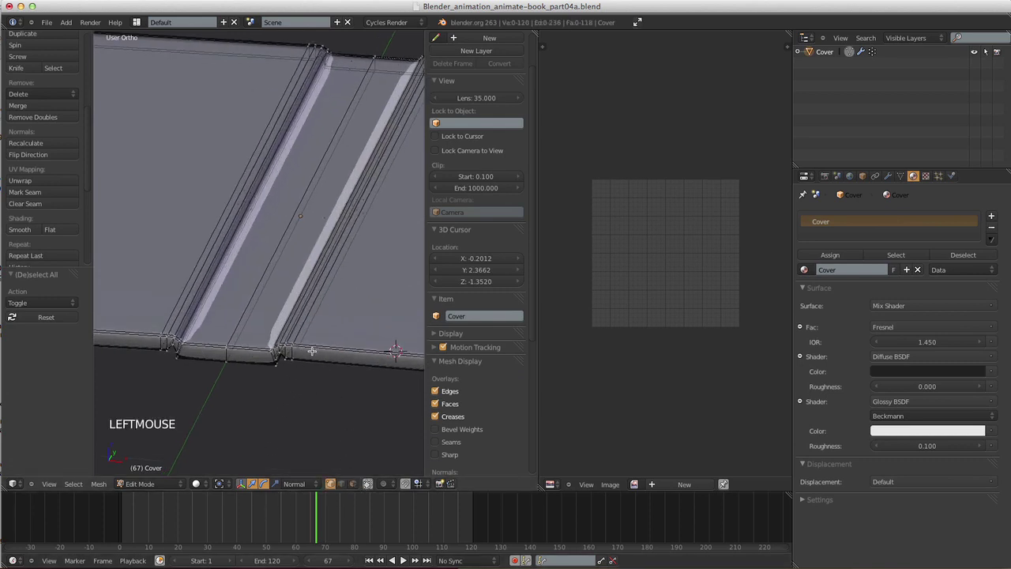
{"action": "right_click", "coordinate": [308, 345], "text": "alt+shift"}
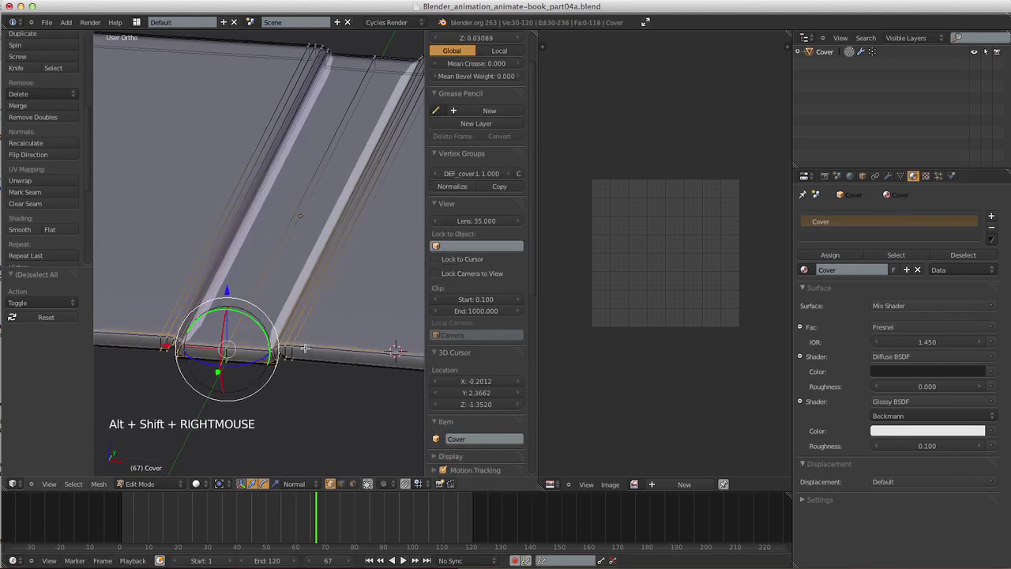
{"action": "right_click", "coordinate": [304, 348], "text": "alt+shift"}
{"action": "left_click", "coordinate": [338, 324]}
{"action": "right_click", "coordinate": [311, 347], "text": "alt"}
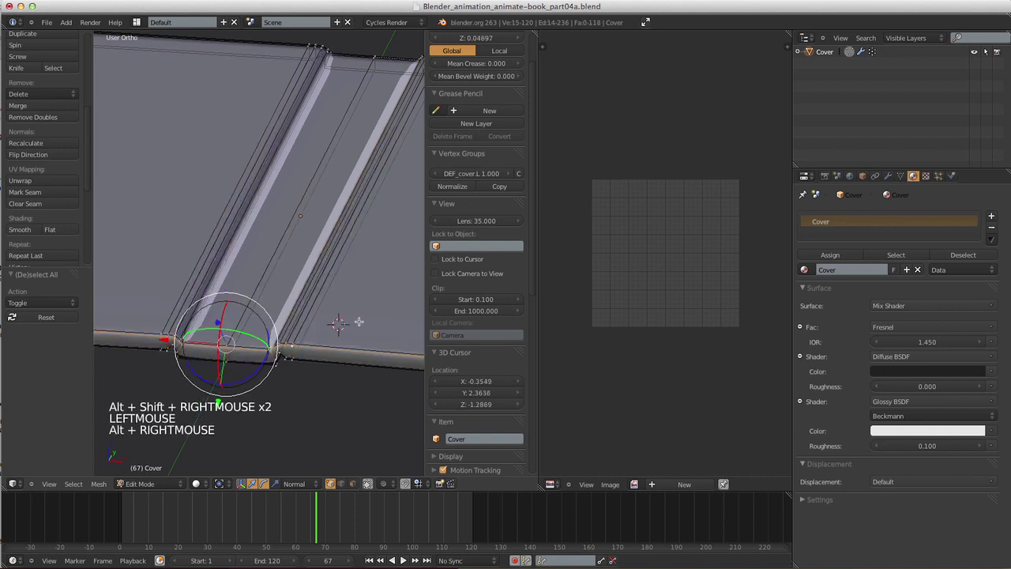
{"action": "middle_click_drag", "start_coordinate": [359, 321], "coordinate": [319, 337], "text": "shift"}
{"action": "right_click", "coordinate": [303, 316], "text": "alt+shift"}
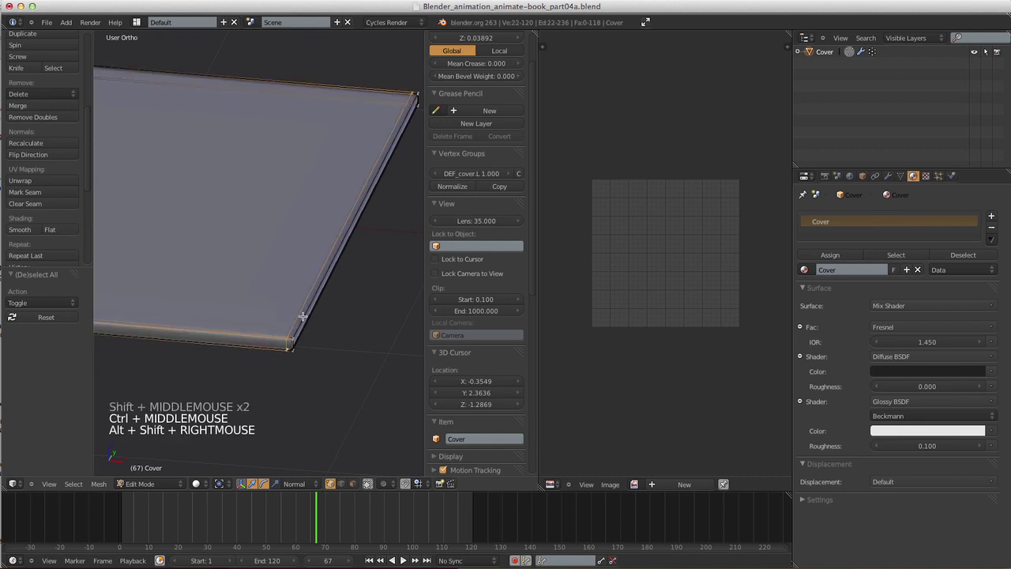
{"action": "right_click", "coordinate": [299, 316], "text": "alt+shift"}
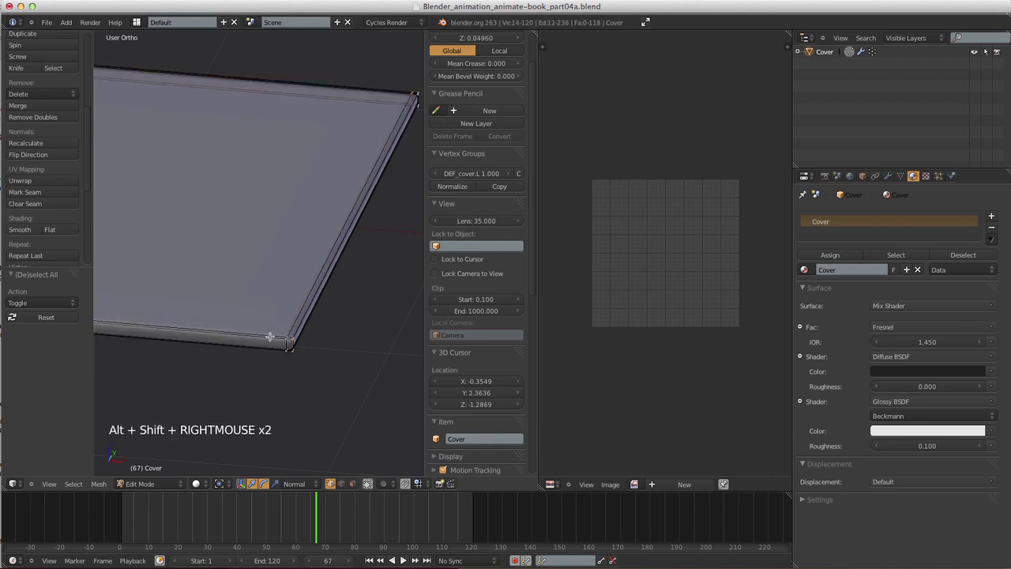
{"action": "right_click", "coordinate": [299, 326], "text": "alt+shift"}
{"action": "right_click", "coordinate": [300, 323], "text": "alt+shift"}
{"action": "key", "text": "super+shift+z"}
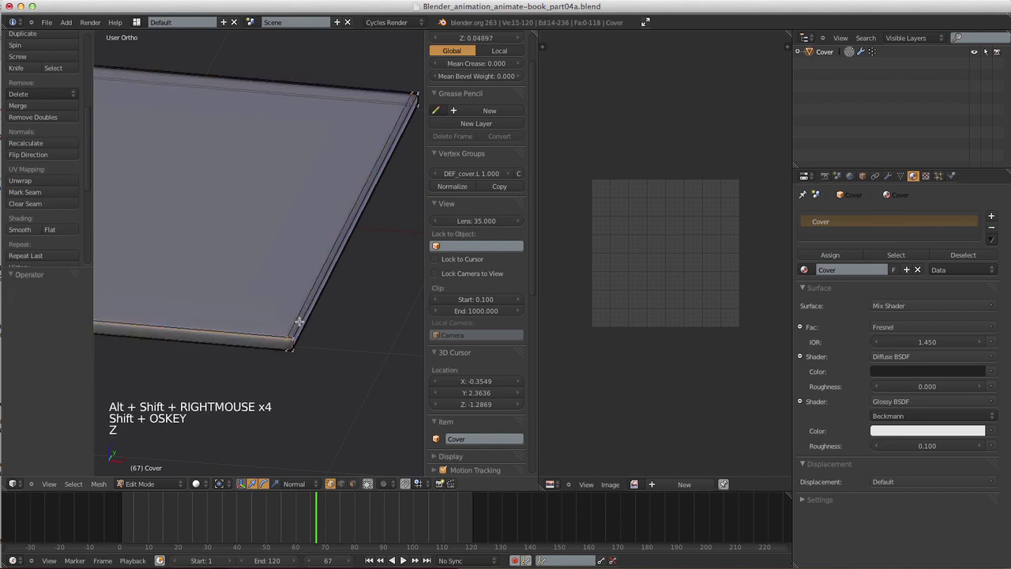
{"action": "right_click", "coordinate": [303, 317], "text": "alt+shift"}
{"action": "key", "text": "super+shift+z"}
{"action": "middle_click_drag", "start_coordinate": [322, 334], "coordinate": [352, 378], "text": "ctrl"}
{"action": "right_click", "coordinate": [315, 356], "text": "alt+shift"}
{"action": "right_click", "coordinate": [323, 341], "text": "alt+shift"}
{"action": "key", "text": "super+z"}
{"action": "key", "text": "super+z"}
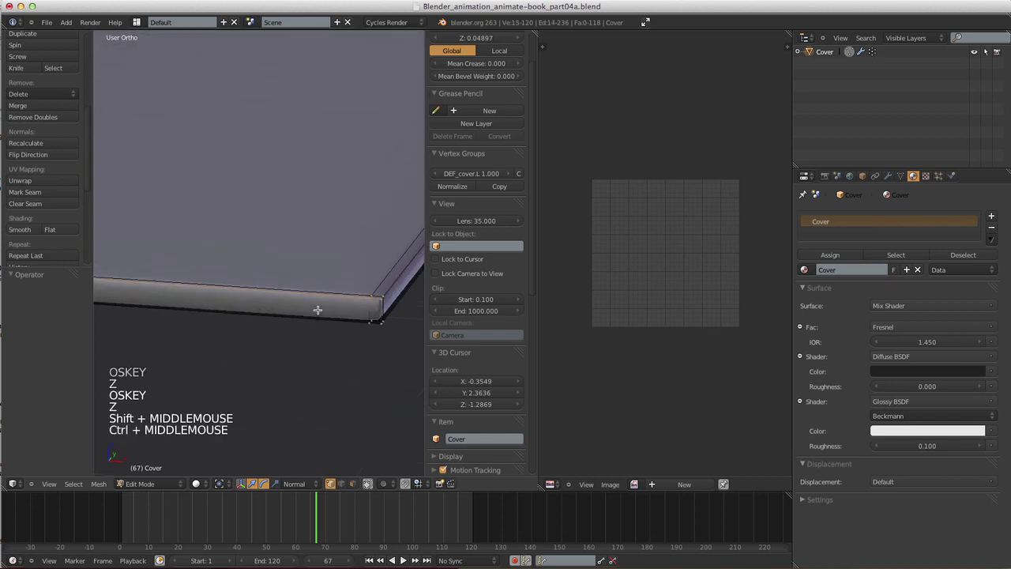
{"action": "key", "text": "a"}
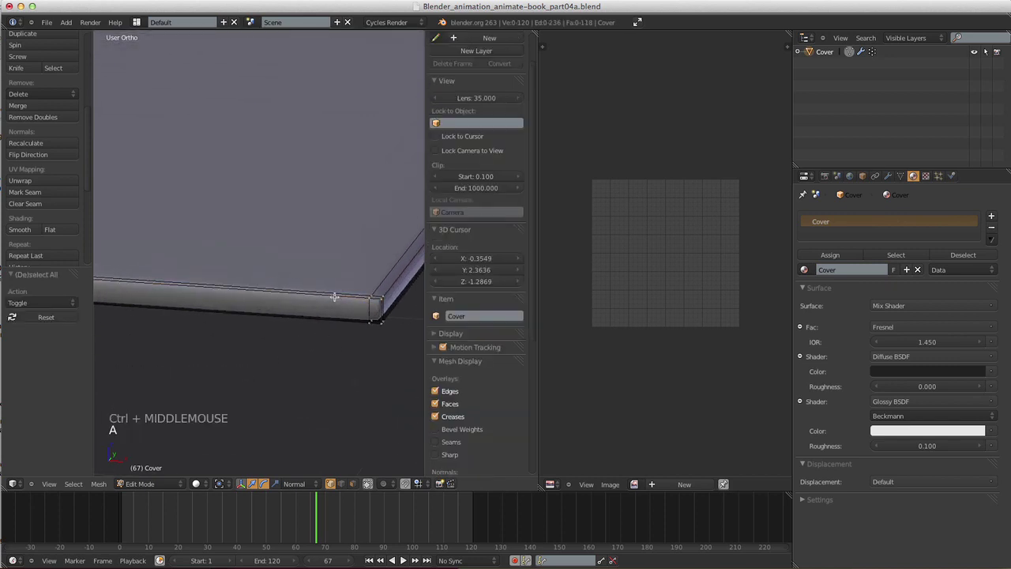
- Select the edge loops along the upper outer rim of the cover and mark them as a seam
{"action": "right_click", "coordinate": [334, 296], "text": "alt+shift"}
{"action": "middle_click_drag", "start_coordinate": [383, 301], "coordinate": [327, 331], "text": "shift"}
{"action": "right_click", "coordinate": [335, 294], "text": "alt+shift"}
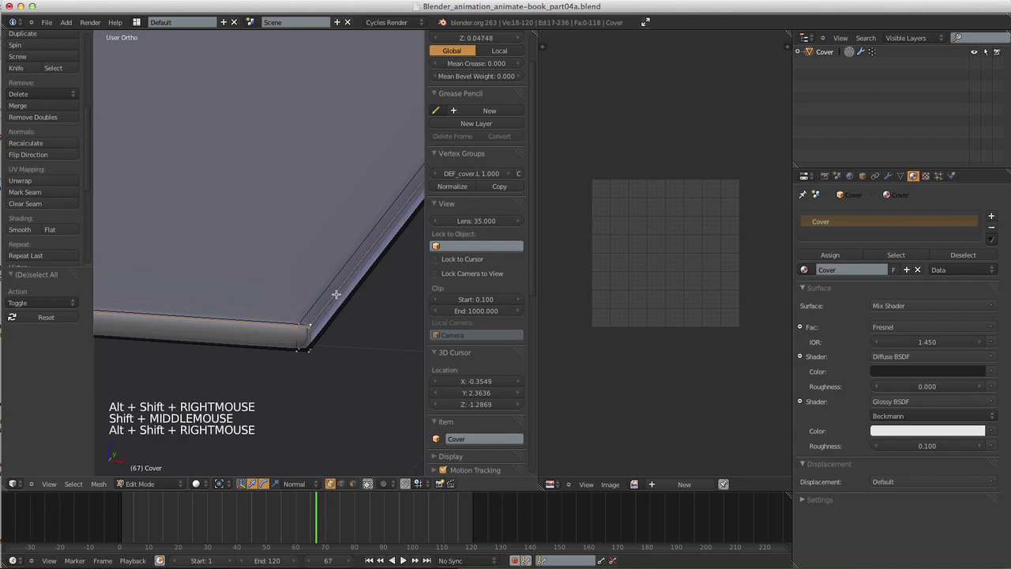
{"action": "mouse_move", "coordinate": [412, 337]}
{"action": "middle_mouse_down"}
{"action": "mouse_move", "coordinate": [277, 349]}
{"action": "mouse_move", "coordinate": [390, 292]}
{"action": "mouse_move", "coordinate": [319, 326]}
{"action": "mouse_move", "coordinate": [361, 350]}
{"action": "mouse_move", "coordinate": [272, 356]}
{"action": "mouse_move", "coordinate": [291, 332]}
{"action": "mouse_move", "coordinate": [406, 341]}
{"action": "middle_mouse_up"}
{"action": "right_click", "coordinate": [310, 325], "text": "alt+shift"}
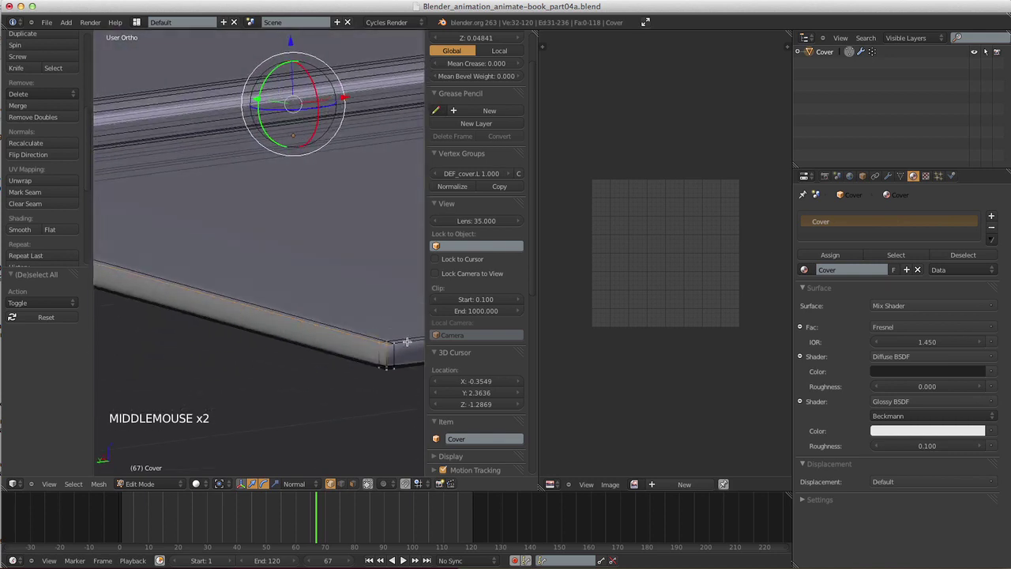
{"action": "right_click", "coordinate": [378, 341], "text": "alt+shift"}
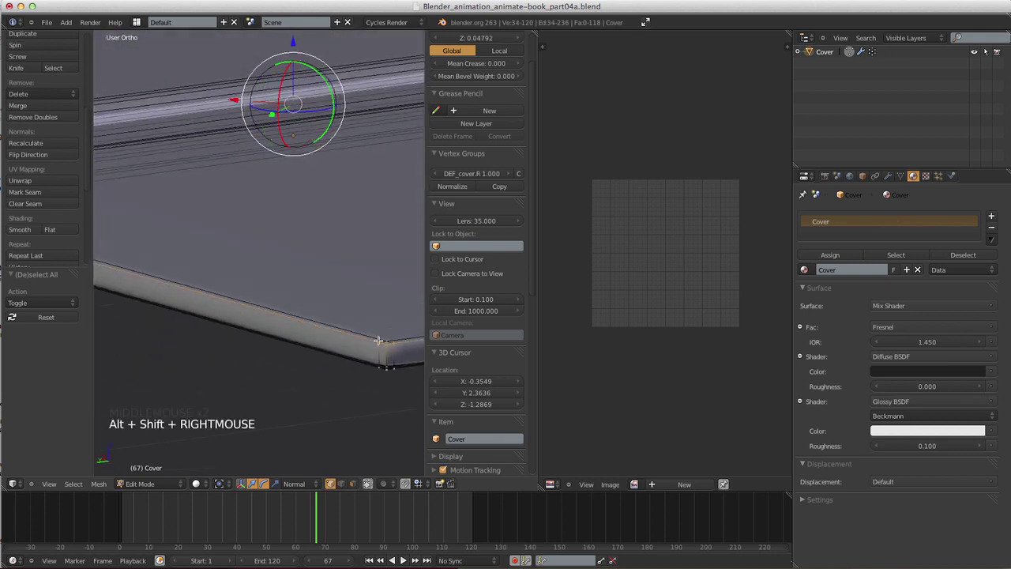
{"action": "left_click", "coordinate": [40, 193]}
- Select all of the cover mesh's geometry and unwrap it along the marked seam
{"action": "middle_click_drag", "start_coordinate": [382, 328], "coordinate": [324, 320], "text": "shift"}
{"action": "middle_click_drag", "start_coordinate": [324, 319], "coordinate": [305, 273], "text": "ctrl"}
{"action": "key", "text": "a"}
{"action": "key", "text": "a"}
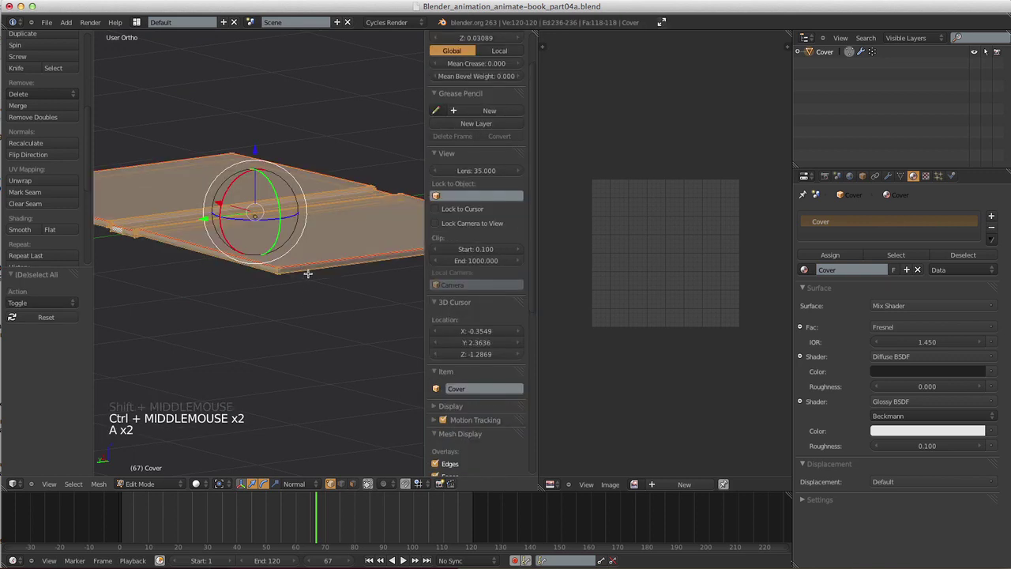
{"action": "key", "text": "u"}
{"action": "left_click", "coordinate": [320, 282]}
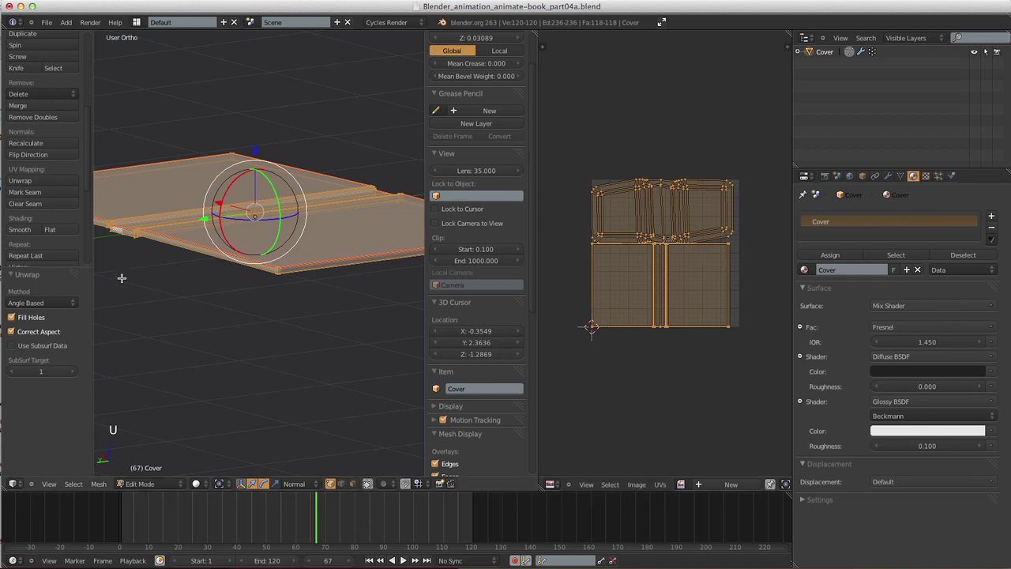
- Switch the unwrap method to Conformal
{"action": "left_click", "coordinate": [49, 303]}
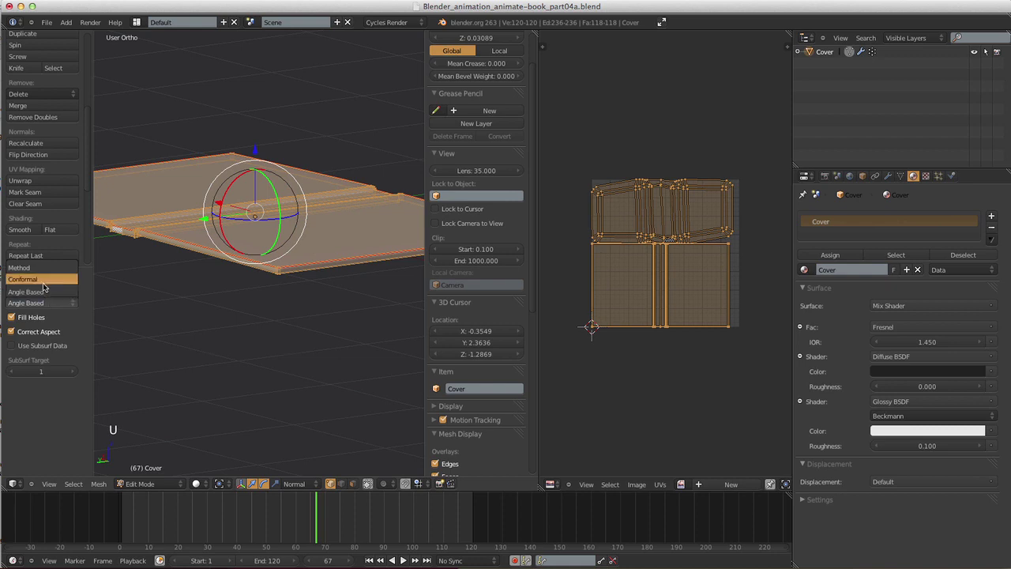
{"action": "left_click", "coordinate": [48, 291]}
{"action": "left_click", "coordinate": [47, 303]}
{"action": "left_click", "coordinate": [45, 279]}
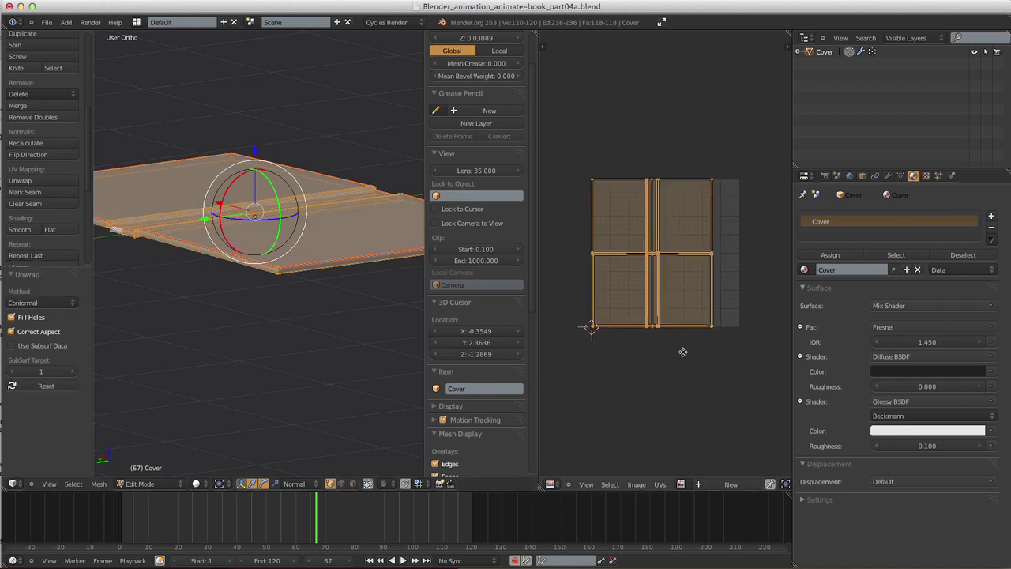
- Scale the cover's UV layout by about 0.98 and move it about 0.087 along X to centre it in the UV space
{"action": "middle_click_drag", "start_coordinate": [689, 368], "coordinate": [656, 237], "text": "ctrl"}
{"action": "key", "text": "s"}
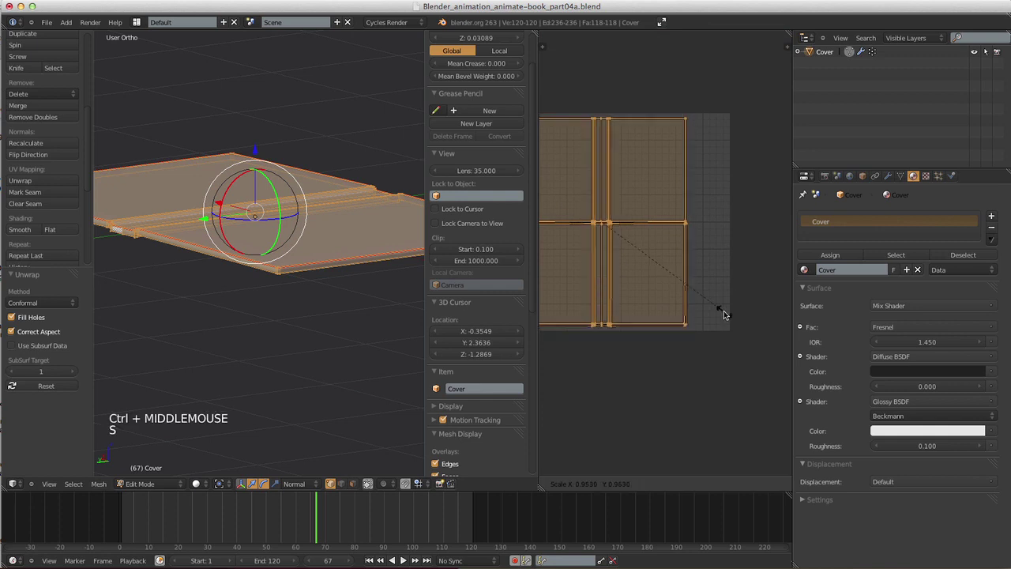
{"action": "left_click", "coordinate": [728, 316]}
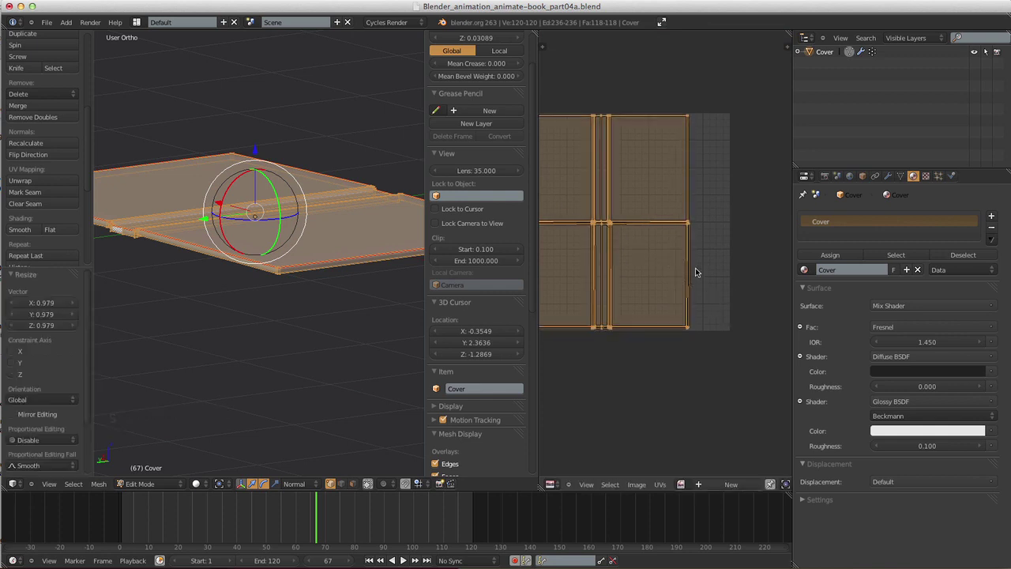
{"action": "key", "text": "g"}
{"action": "key", "text": "x"}
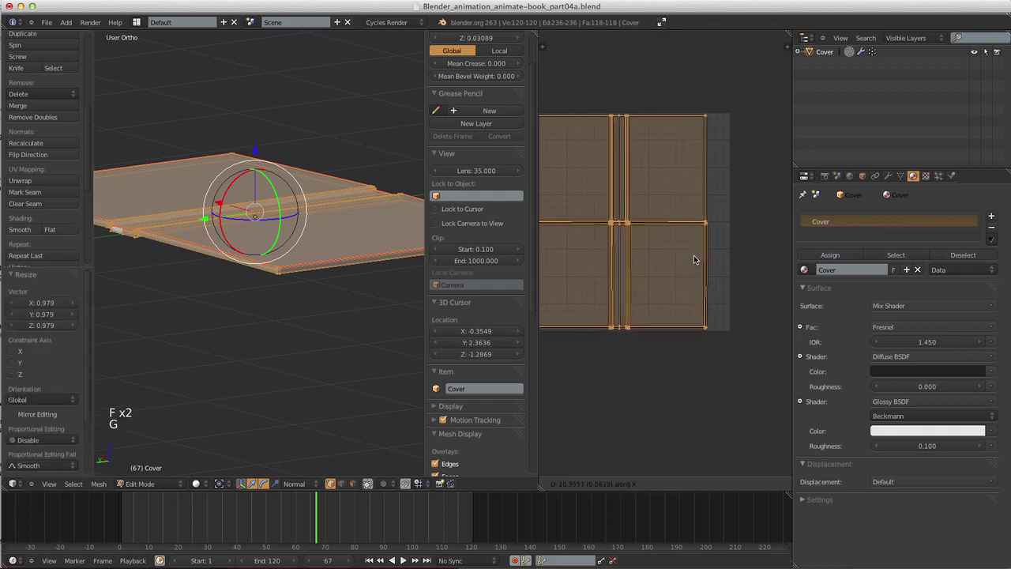
{"action": "left_click", "coordinate": [695, 262]}
{"action": "mouse_move", "coordinate": [695, 266]}
{"action": "middle_mouse_down"}
{"action": "mouse_move", "coordinate": [745, 295]}
{"action": "mouse_move", "coordinate": [713, 260]}
{"action": "middle_mouse_up"}
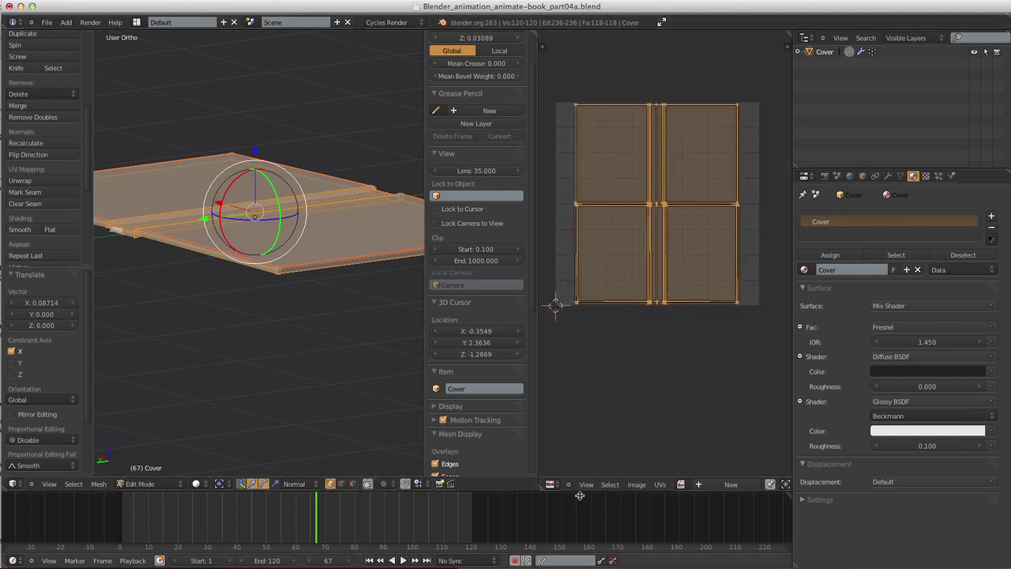
- Change the UV/Image Editor back to the Node Editor and return the Cover to Object Mode
{"action": "left_click", "coordinate": [556, 484]}
{"action": "left_click", "coordinate": [577, 362]}
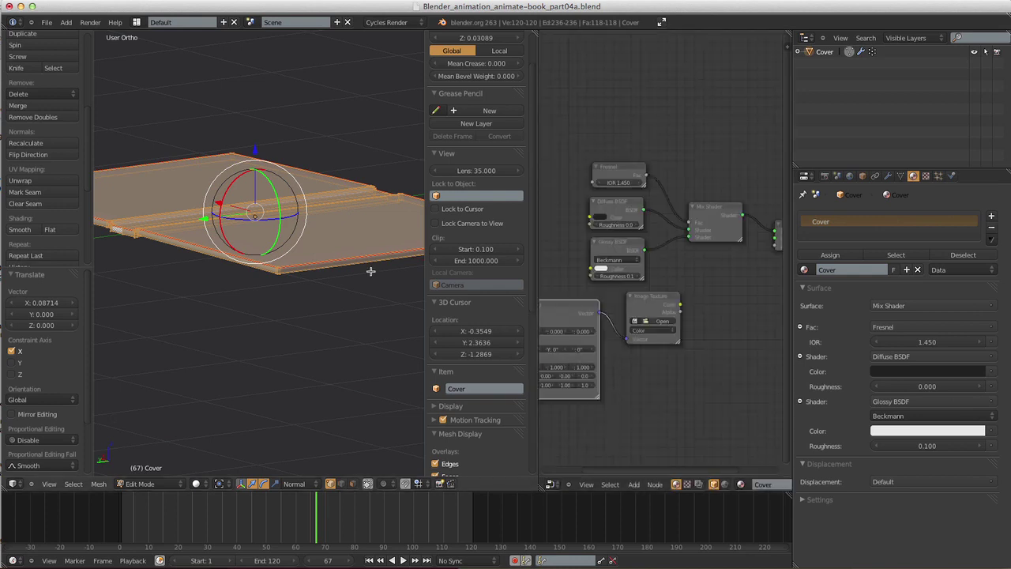
{"action": "key", "text": "Tab"}
{"action": "middle_click_drag", "start_coordinate": [288, 253], "coordinate": [253, 237]}
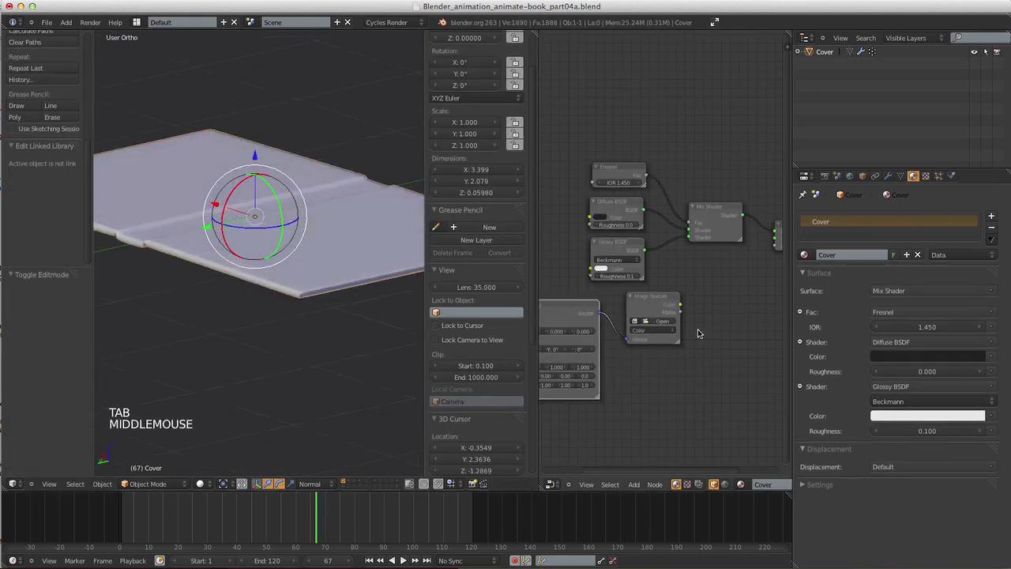
- Load cover_disp.png from the textures/Cover folder into the Image Texture node
{"action": "scroll", "coordinate": [663, 316], "scroll_direction": "down", "scroll_amount": 1}
{"action": "left_click", "coordinate": [663, 300]}
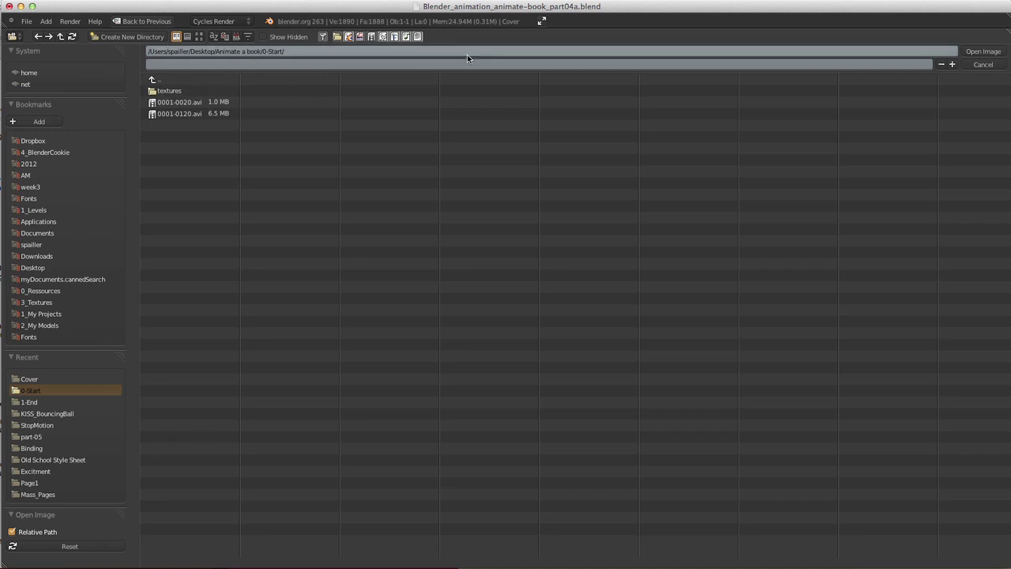
{"action": "left_click", "coordinate": [983, 64]}
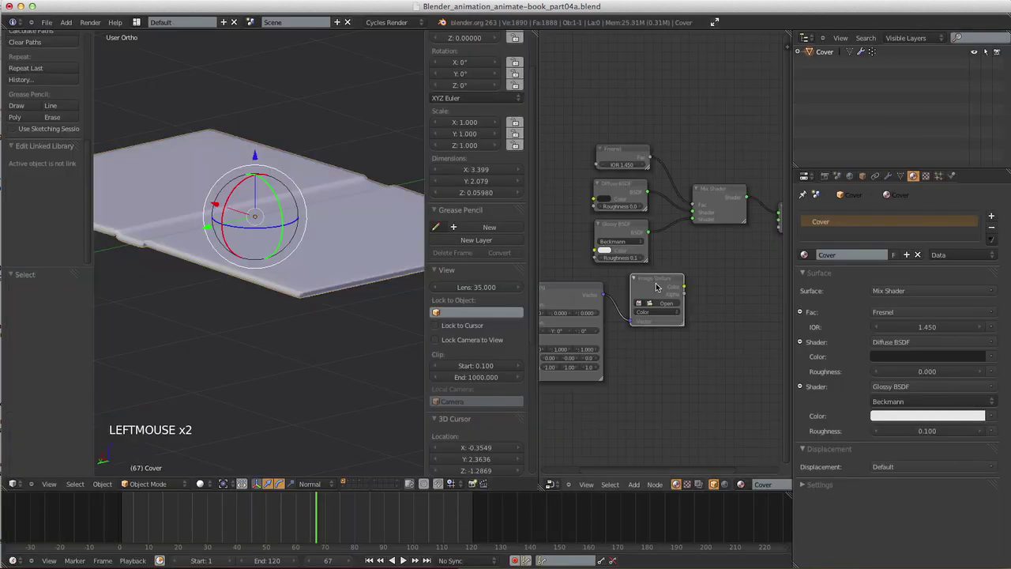
{"action": "left_click", "coordinate": [666, 303]}
{"action": "left_click", "coordinate": [197, 92]}
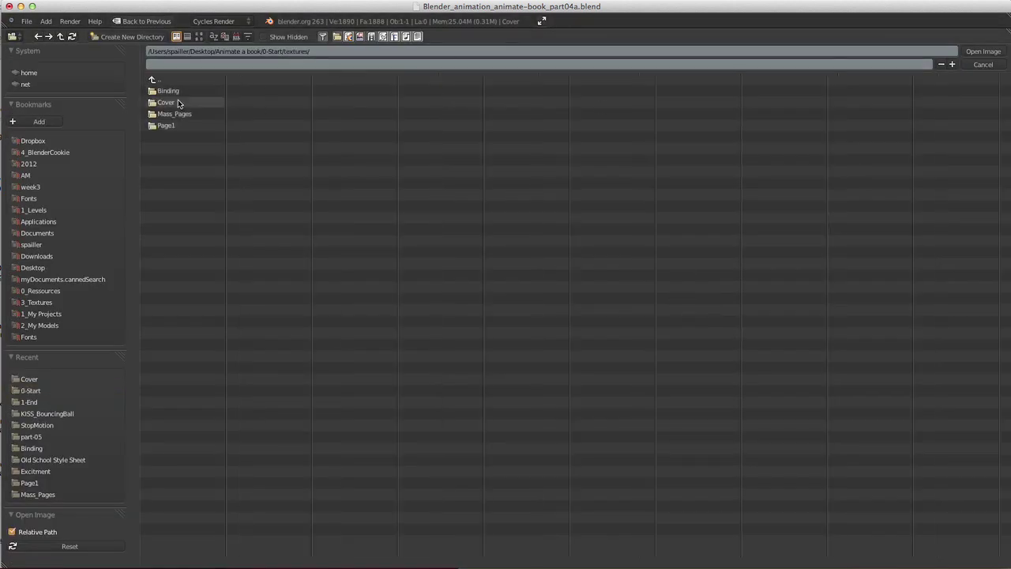
{"action": "left_click", "coordinate": [180, 97]}
{"action": "left_click", "coordinate": [179, 94]}
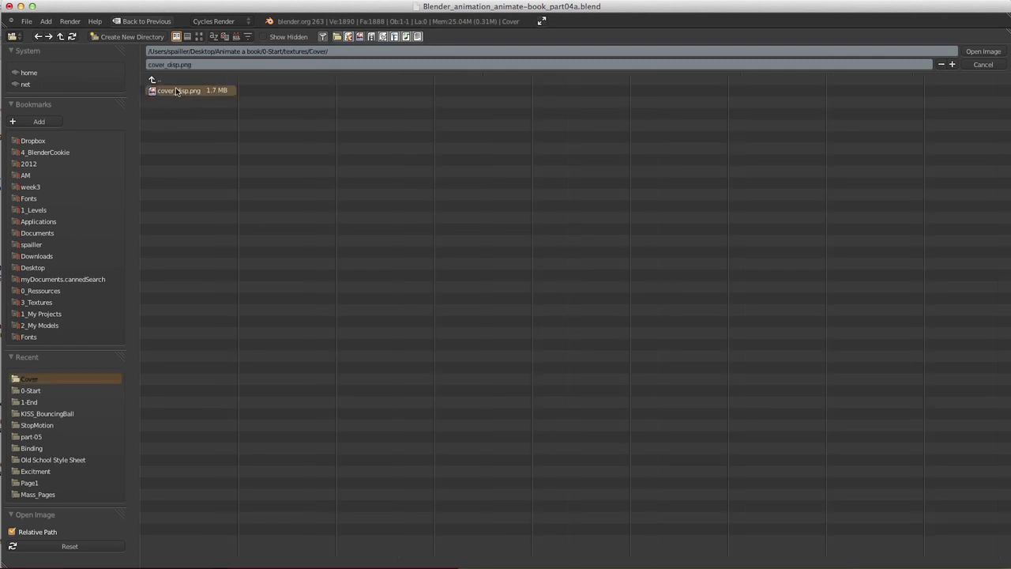
{"action": "left_click", "coordinate": [979, 52]}
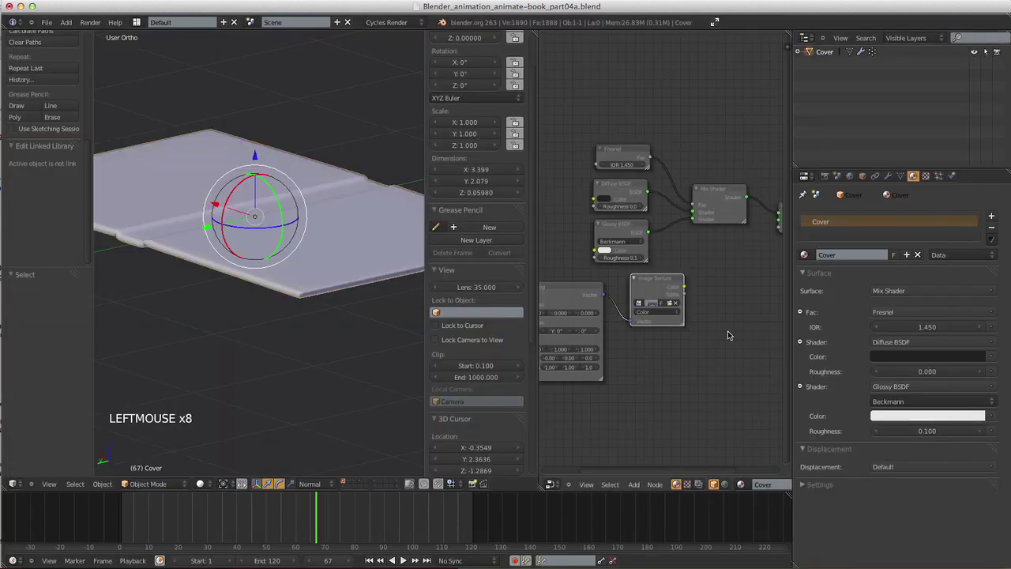
- Reposition the Material Output node and link the Image Texture's Color output to its Displacement input
{"action": "left_click_drag", "start_coordinate": [780, 220], "coordinate": [738, 239]}
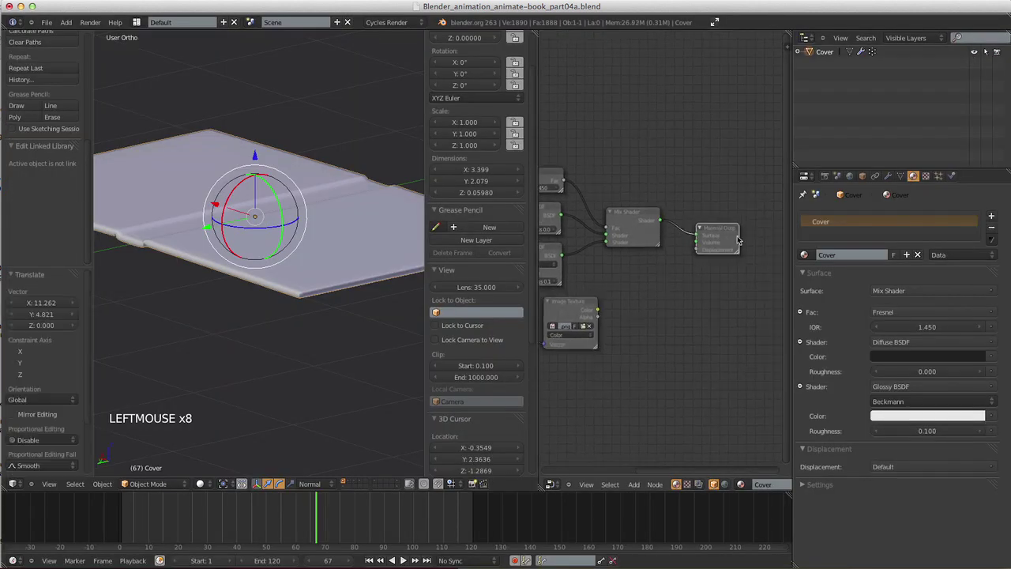
{"action": "left_click_drag", "start_coordinate": [598, 309], "coordinate": [697, 249]}
{"action": "middle_click_drag", "start_coordinate": [696, 249], "coordinate": [772, 227]}
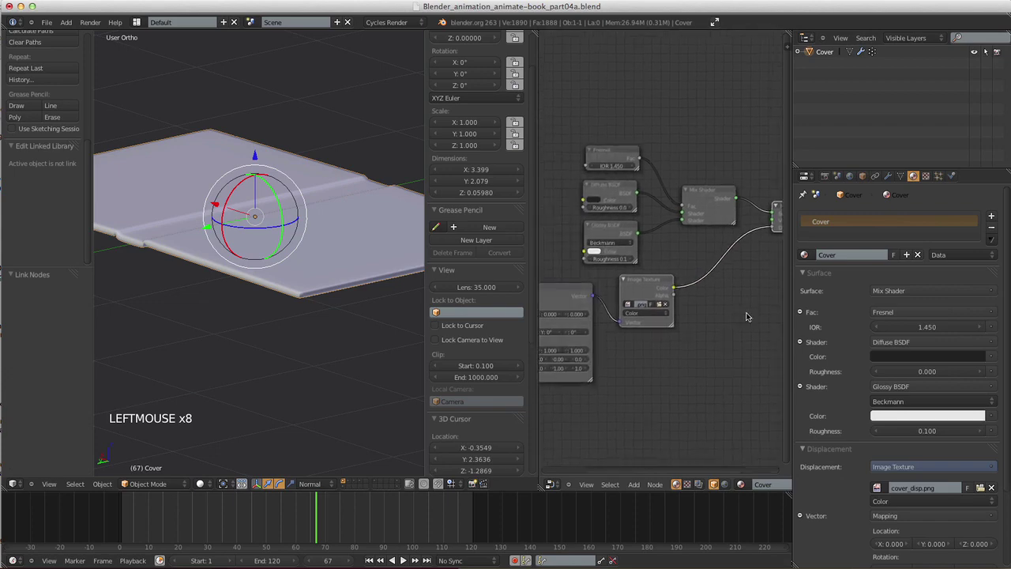
- Preview the cover in Rendered shading through the camera, with the layer holding the lights and backdrop also shown
{"action": "left_click", "coordinate": [202, 485]}
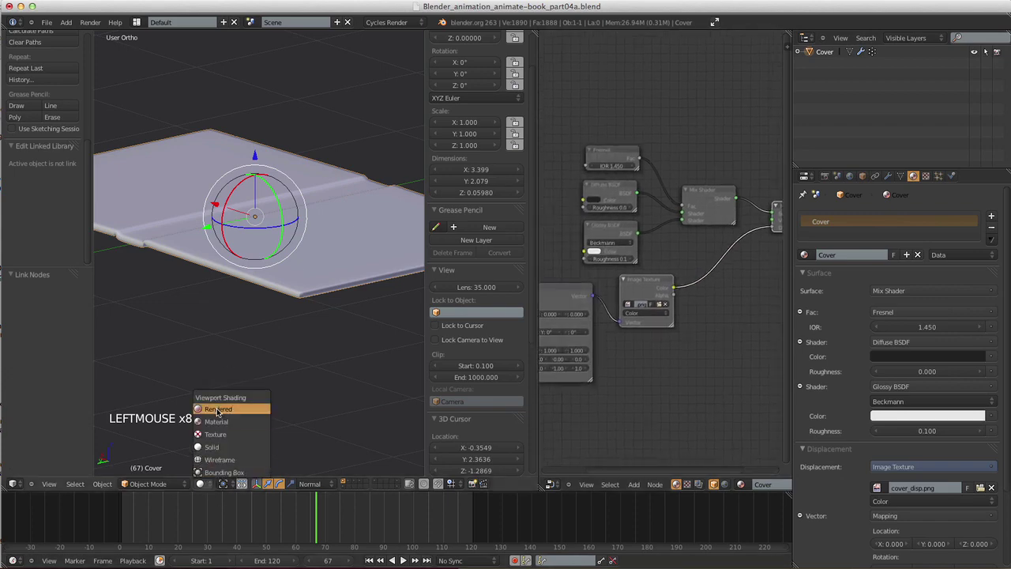
{"action": "left_click", "coordinate": [221, 412]}
{"action": "middle_click_drag", "start_coordinate": [298, 367], "coordinate": [377, 405]}
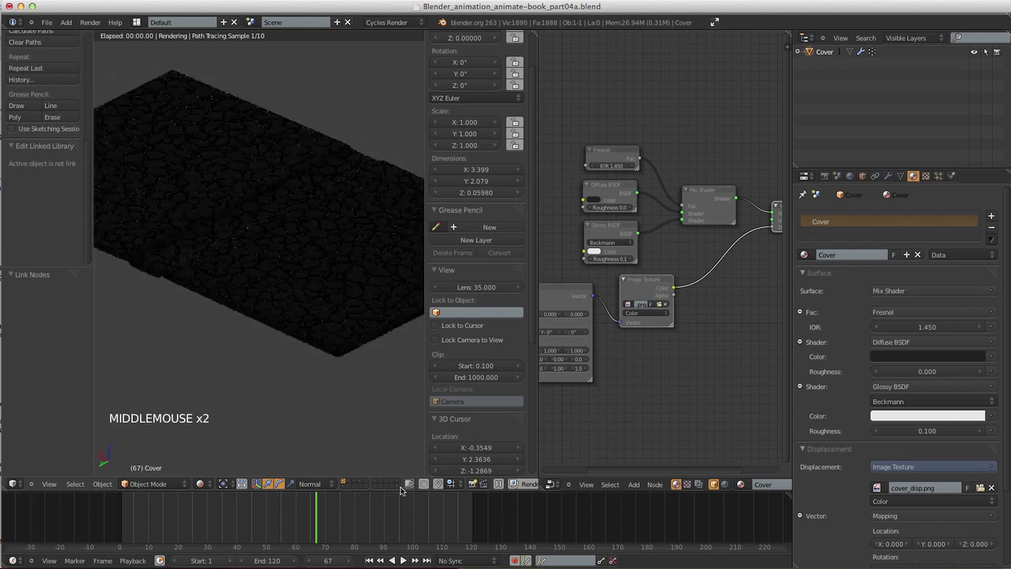
{"action": "left_click", "coordinate": [400, 487], "text": "shift"}
{"action": "key", "text": "KP_0"}
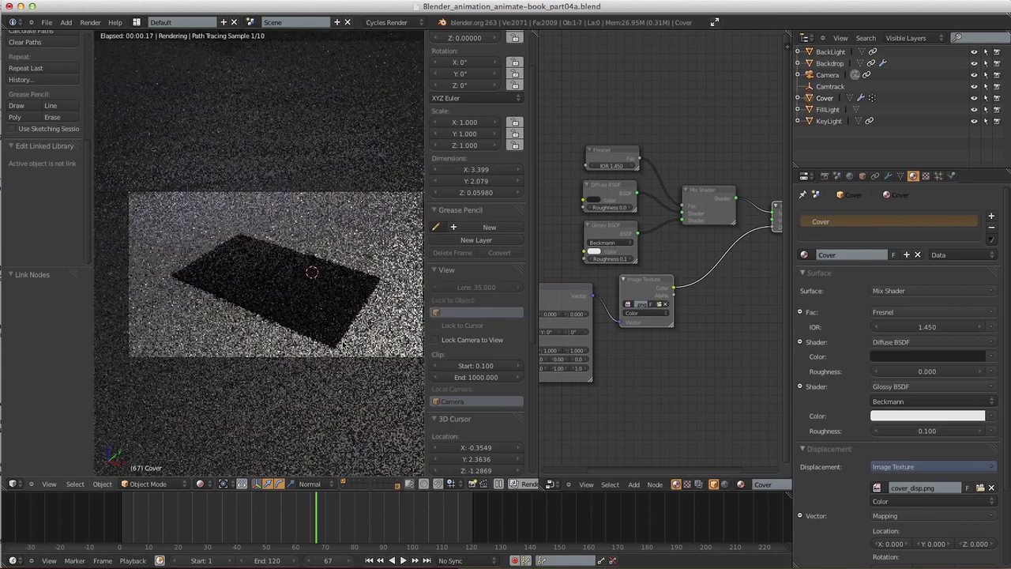
{"action": "middle_click_drag", "start_coordinate": [314, 337], "coordinate": [225, 226], "text": "shift"}
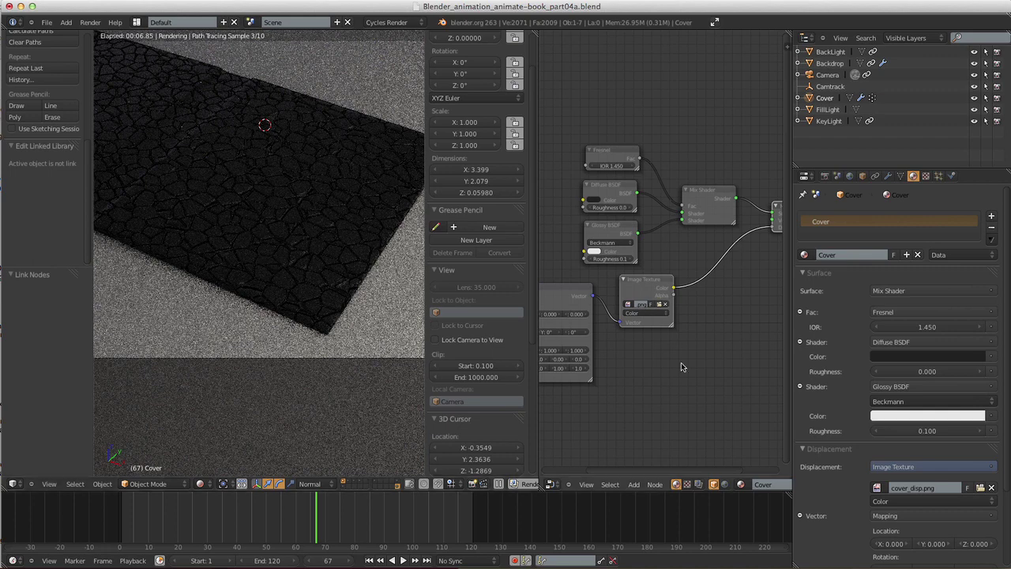
- Set the Mapping node's X and Y scale to 10 and inspect a corner of the cover in the rendered preview
{"action": "middle_click_drag", "start_coordinate": [681, 362], "coordinate": [677, 392], "text": "shift"}
{"action": "middle_click_drag", "start_coordinate": [623, 435], "coordinate": [708, 379], "text": "shift"}
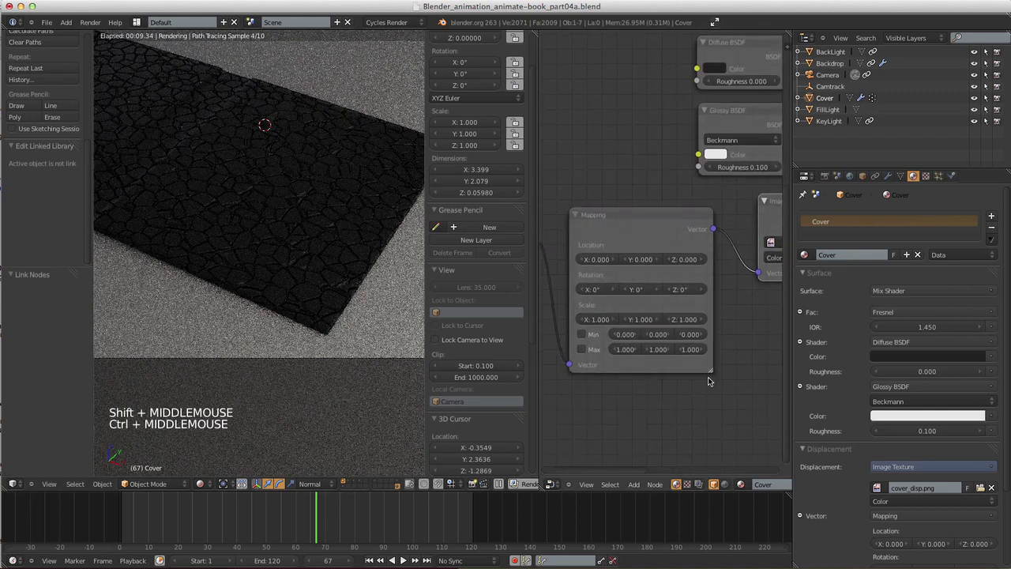
{"action": "left_click", "coordinate": [594, 319]}
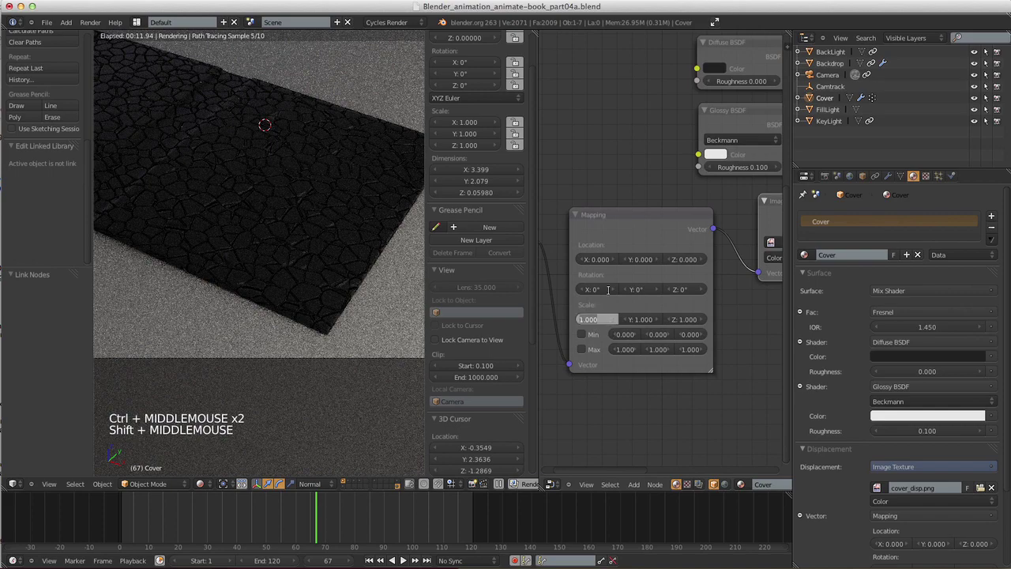
{"action": "type", "text": "10"}
{"action": "left_click", "coordinate": [608, 289]}
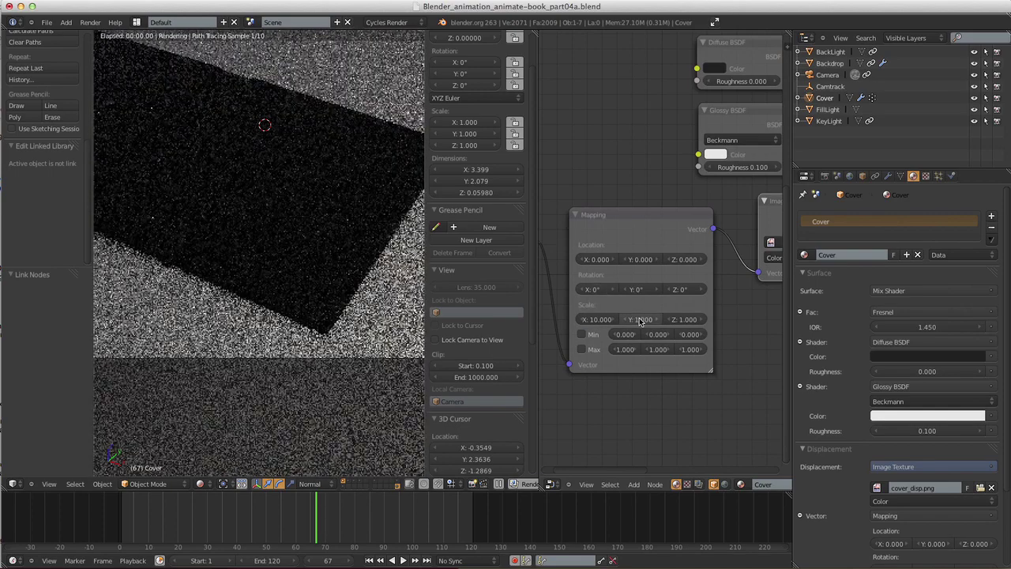
{"action": "left_click", "coordinate": [640, 319]}
{"action": "type", "text": "10"}
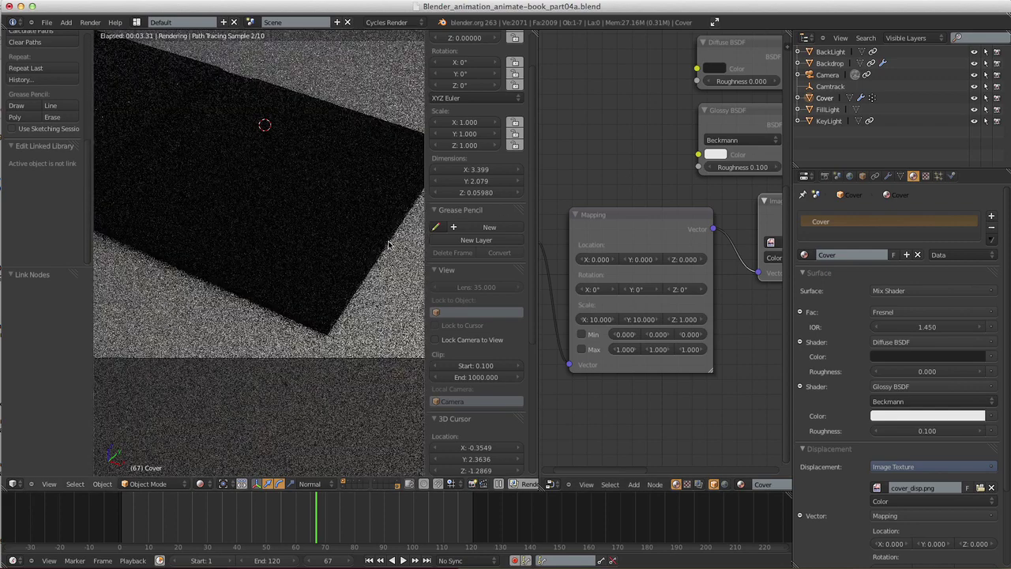
{"action": "middle_click_drag", "start_coordinate": [334, 324], "coordinate": [348, 347], "text": "shift"}
{"action": "middle_click_drag", "start_coordinate": [348, 348], "coordinate": [309, 430], "text": "ctrl"}
- Add a ColorRamp converter node and insert it on the link between the Image Texture and the Material Output's Displacement input
{"action": "middle_click_drag", "start_coordinate": [730, 350], "coordinate": [655, 336]}
{"action": "middle_click_drag", "start_coordinate": [655, 336], "coordinate": [710, 272], "text": "ctrl"}
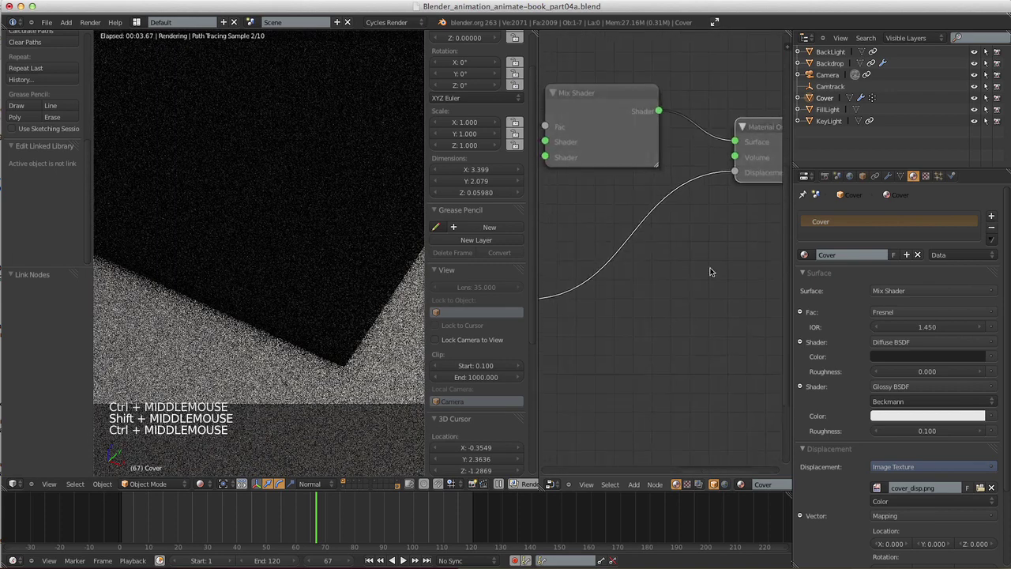
{"action": "middle_click_drag", "start_coordinate": [642, 326], "coordinate": [715, 267], "text": "shift"}
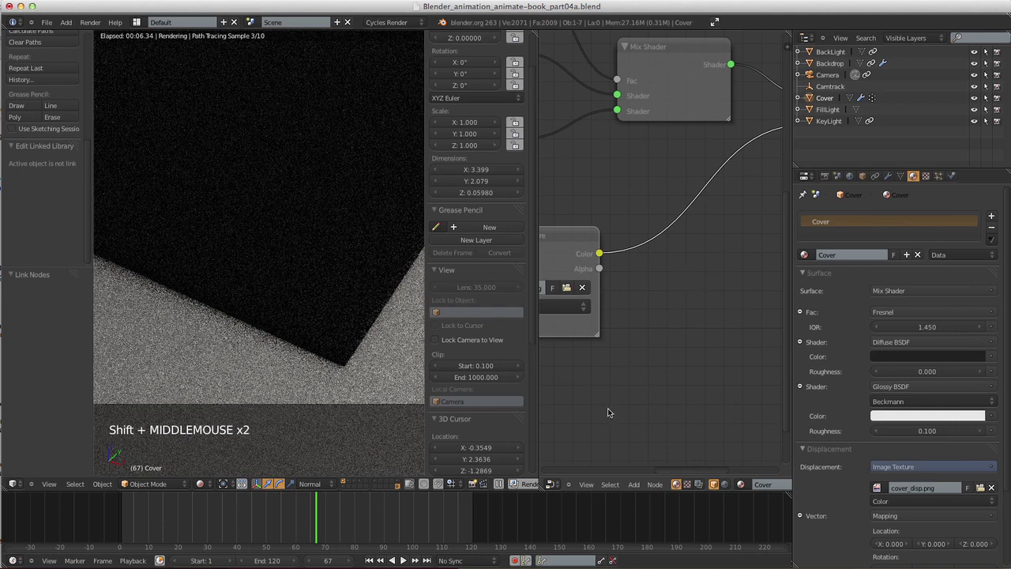
{"action": "left_click", "coordinate": [634, 485]}
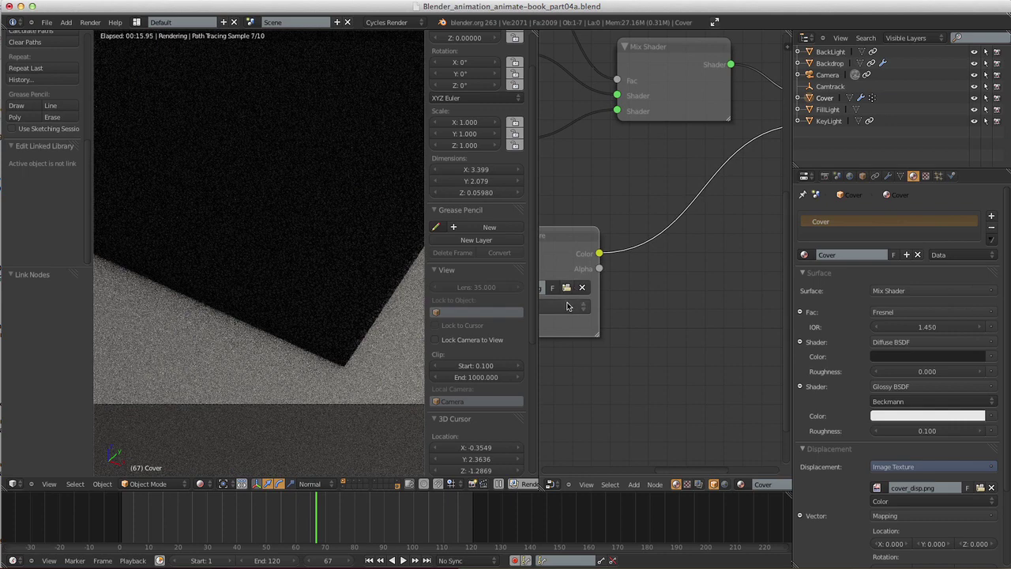
{"action": "left_click", "coordinate": [633, 485]}
{"action": "left_click", "coordinate": [669, 406]}
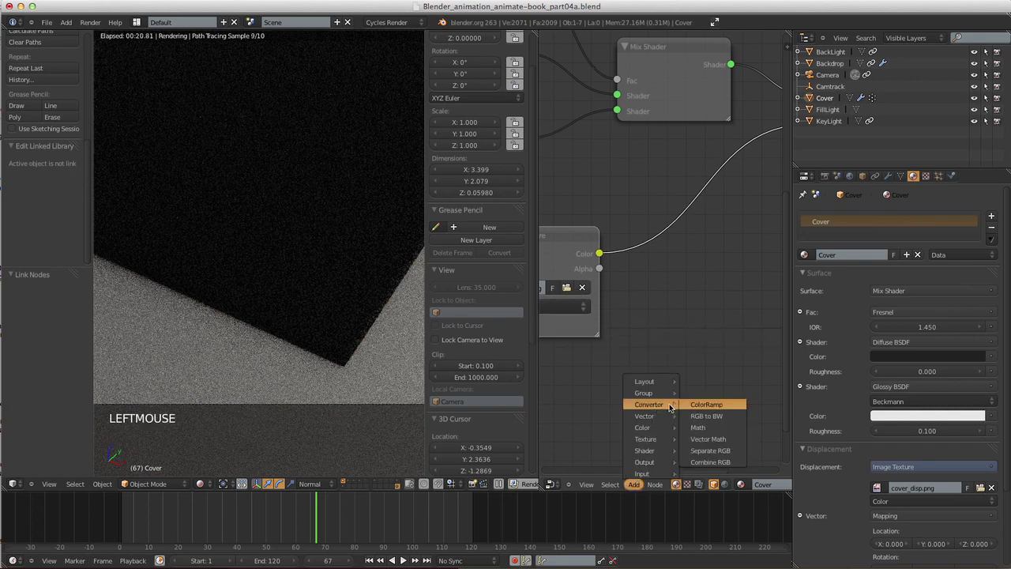
{"action": "left_click", "coordinate": [695, 405]}
{"action": "middle_click_drag", "start_coordinate": [711, 356], "coordinate": [728, 297], "text": "shift"}
{"action": "left_click_drag", "start_coordinate": [710, 357], "coordinate": [631, 182]}
{"action": "middle_click_drag", "start_coordinate": [742, 339], "coordinate": [713, 379], "text": "shift"}
{"action": "scroll", "coordinate": [668, 339], "scroll_direction": "down", "scroll_amount": 4}
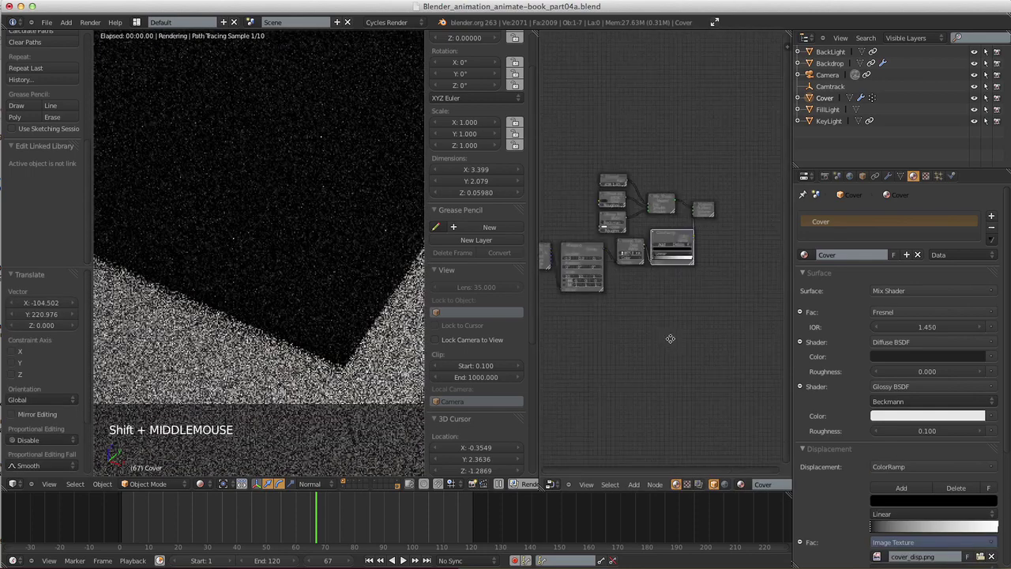
- Move the ColorRamp node to a clear spot just below the Mix Shader, between the Image Texture and Material Output
{"action": "middle_click_drag", "start_coordinate": [668, 339], "coordinate": [780, 283], "text": "shift"}
{"action": "scroll", "coordinate": [640, 333], "scroll_direction": "up", "scroll_amount": 2}
{"action": "left_click", "coordinate": [721, 299]}
{"action": "left_click_drag", "start_coordinate": [677, 244], "coordinate": [693, 228]}
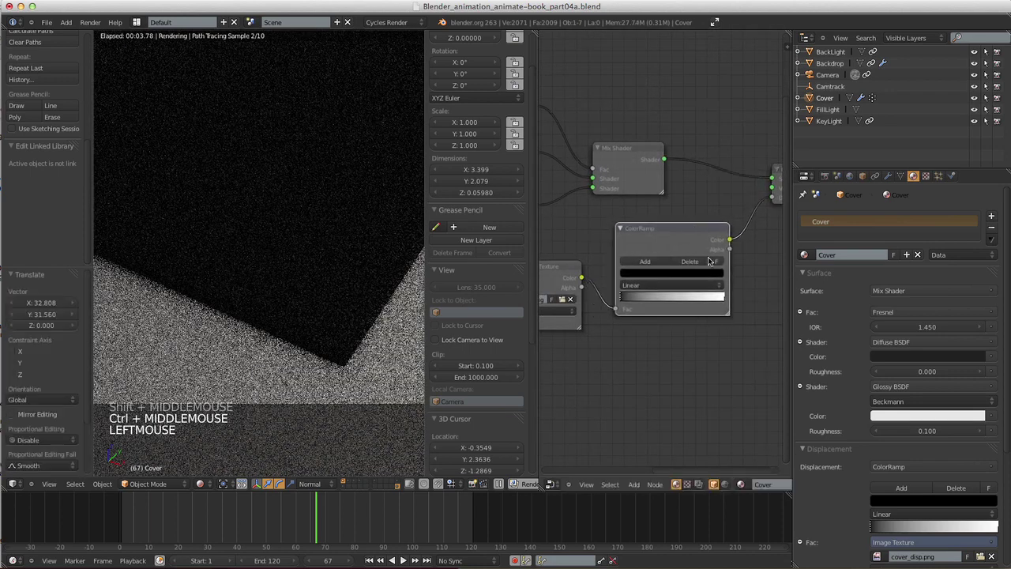
- Select the ColorRamp's white stop and darken it to a near-black grey with RGB values of about 0.022
{"action": "middle_click_drag", "start_coordinate": [736, 319], "coordinate": [723, 309], "text": "shift"}
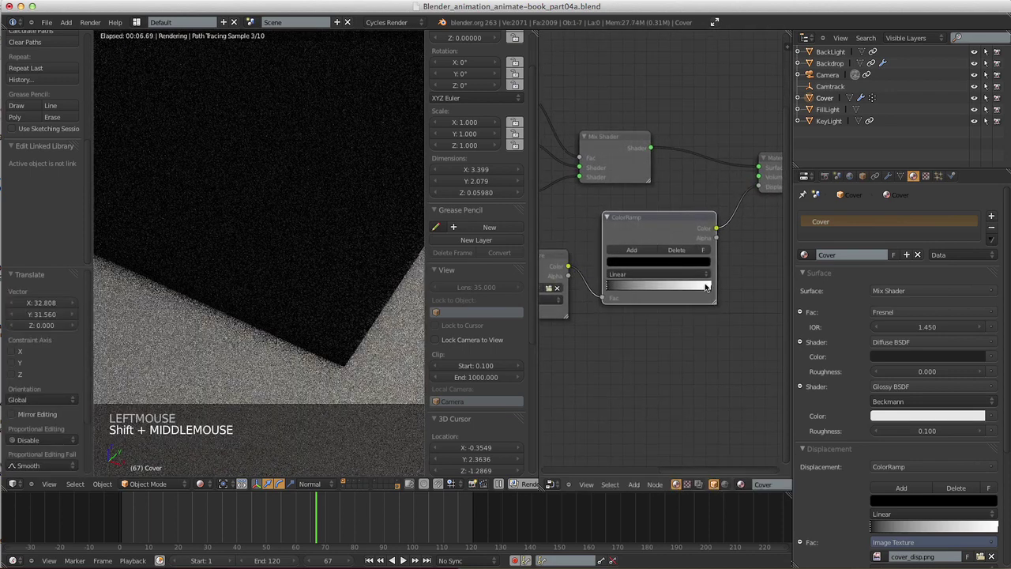
{"action": "left_click", "coordinate": [709, 287]}
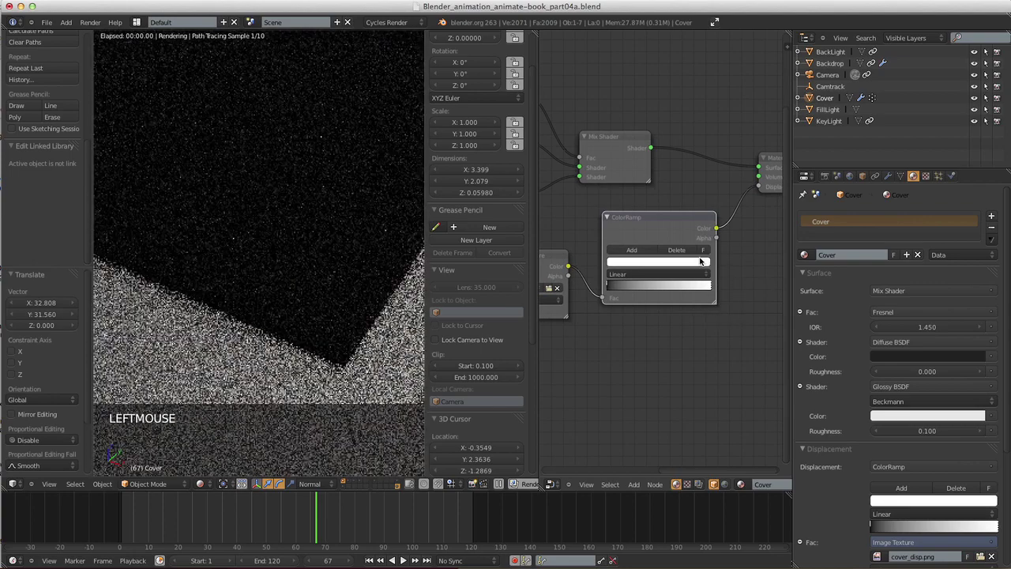
{"action": "left_click", "coordinate": [663, 266]}
{"action": "left_click_drag", "start_coordinate": [687, 141], "coordinate": [690, 185]}
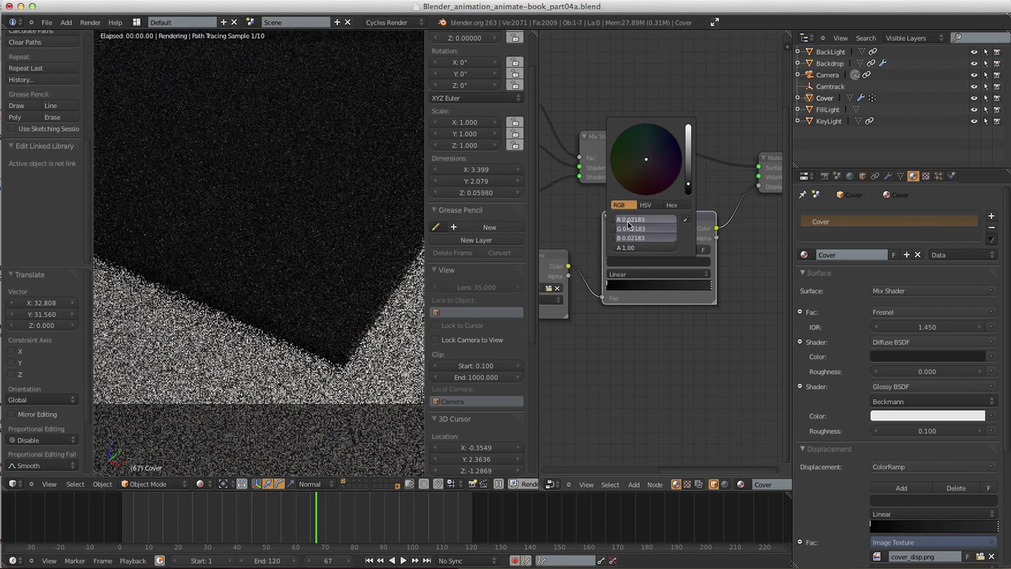
{"action": "left_click_drag", "start_coordinate": [687, 188], "coordinate": [688, 184]}
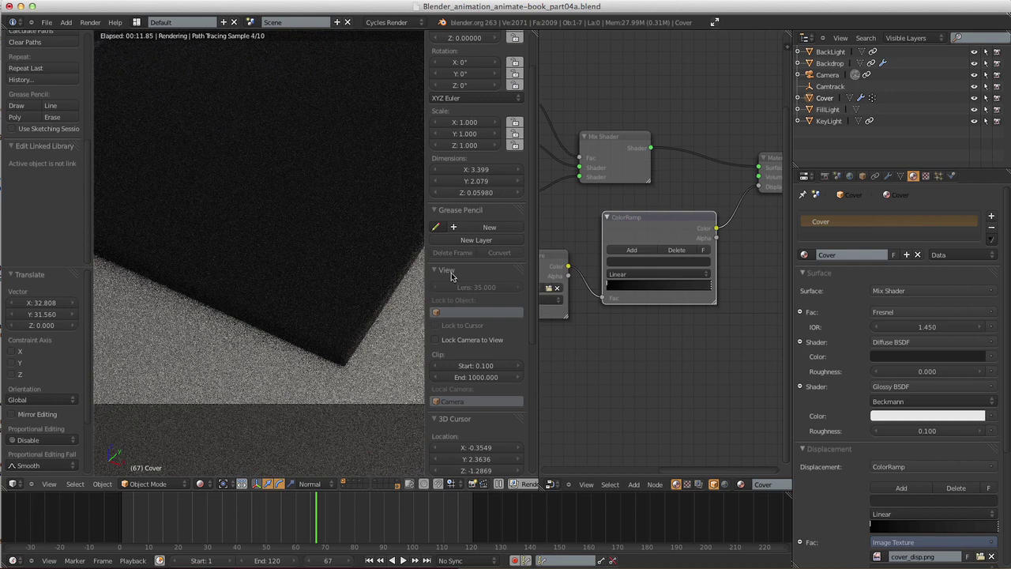
- Set the R, G and B values of the ColorRamp's light stop to 0.03 and check the whole cover in the rendered preview
{"action": "left_click", "coordinate": [708, 287]}
{"action": "left_click", "coordinate": [671, 264]}
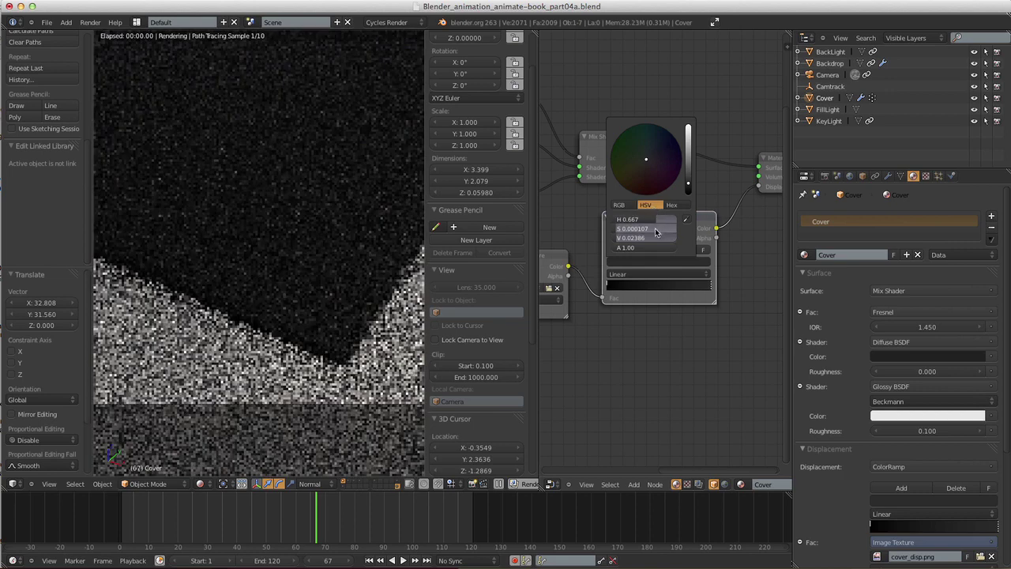
{"action": "left_click", "coordinate": [644, 205]}
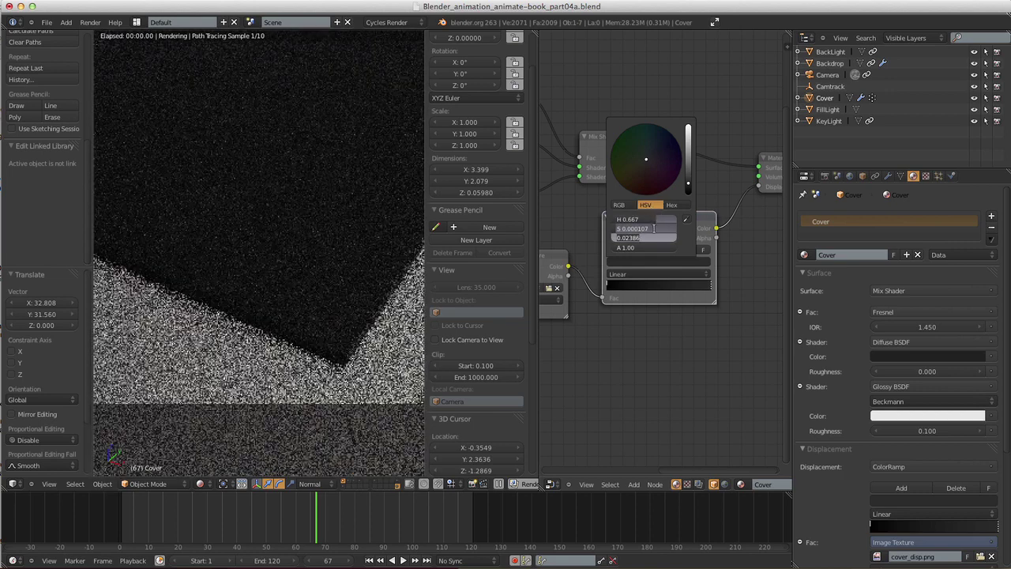
{"action": "key", "text": "Return"}
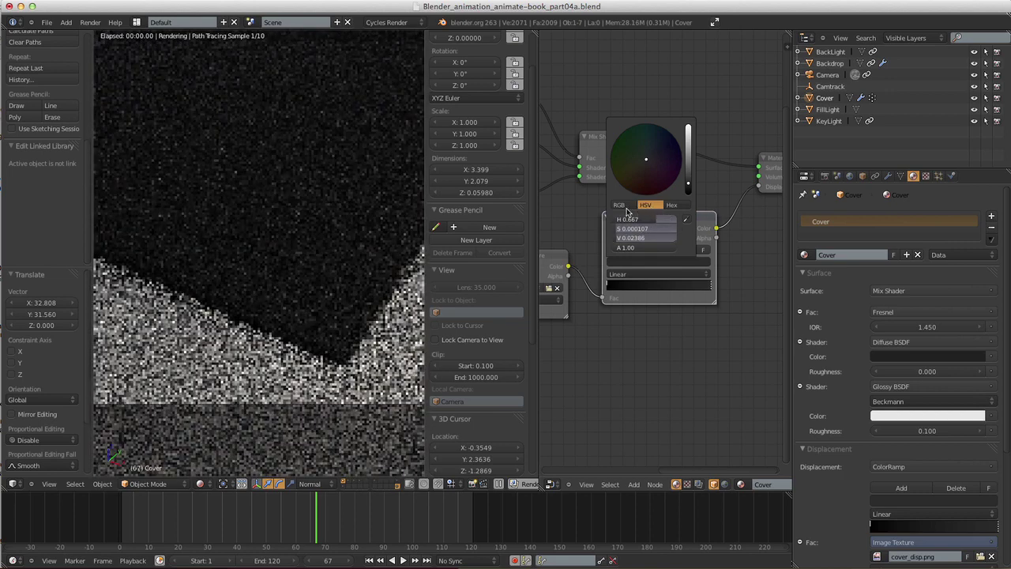
{"action": "left_click", "coordinate": [618, 205]}
{"action": "left_click", "coordinate": [646, 219]}
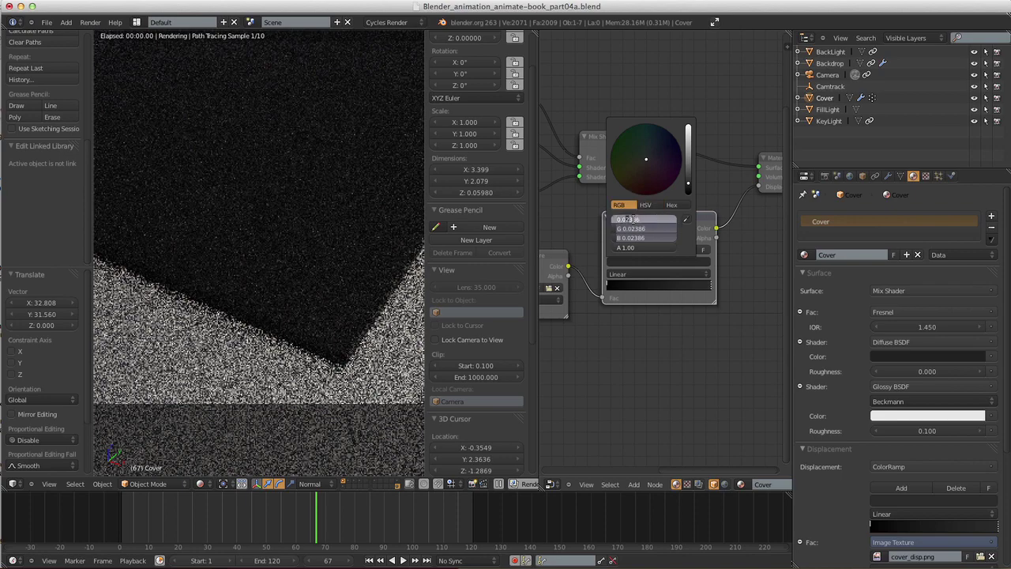
{"action": "type", "text": "0.03"}
{"action": "key", "text": "Tab"}
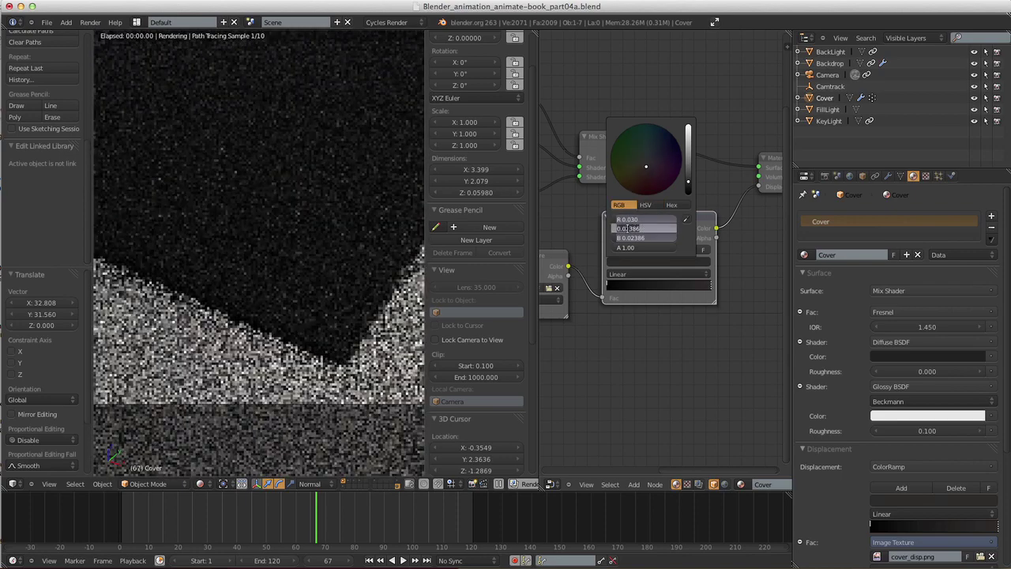
{"action": "type", "text": "0.03"}
{"action": "key", "text": "Tab"}
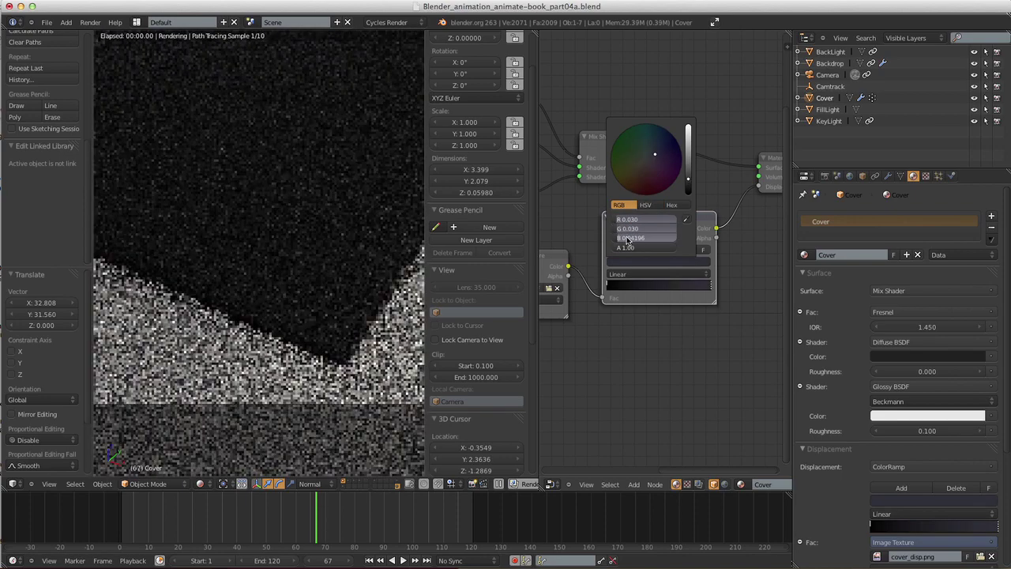
{"action": "type", "text": "0.03"}
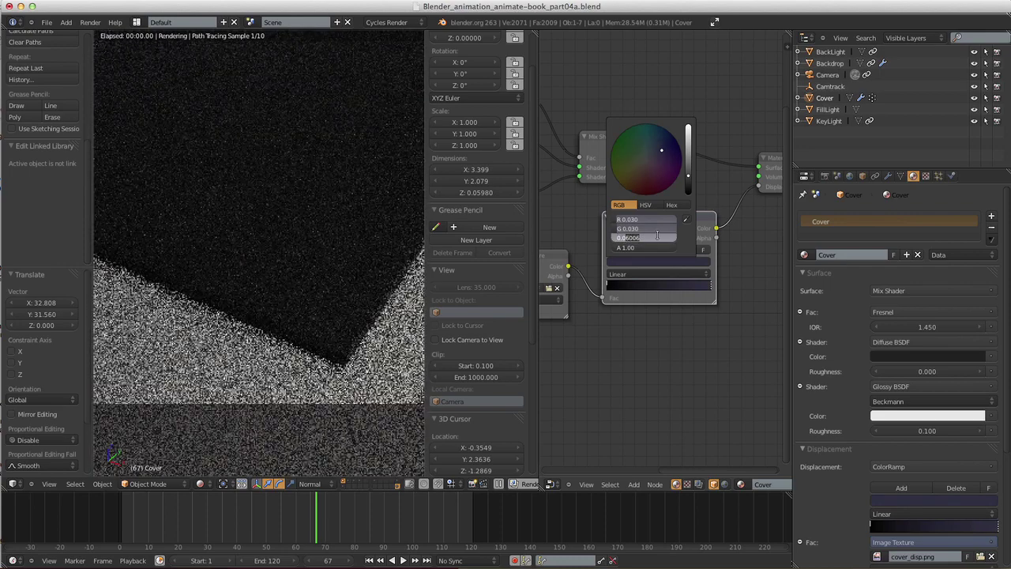
{"action": "key", "text": "Return"}
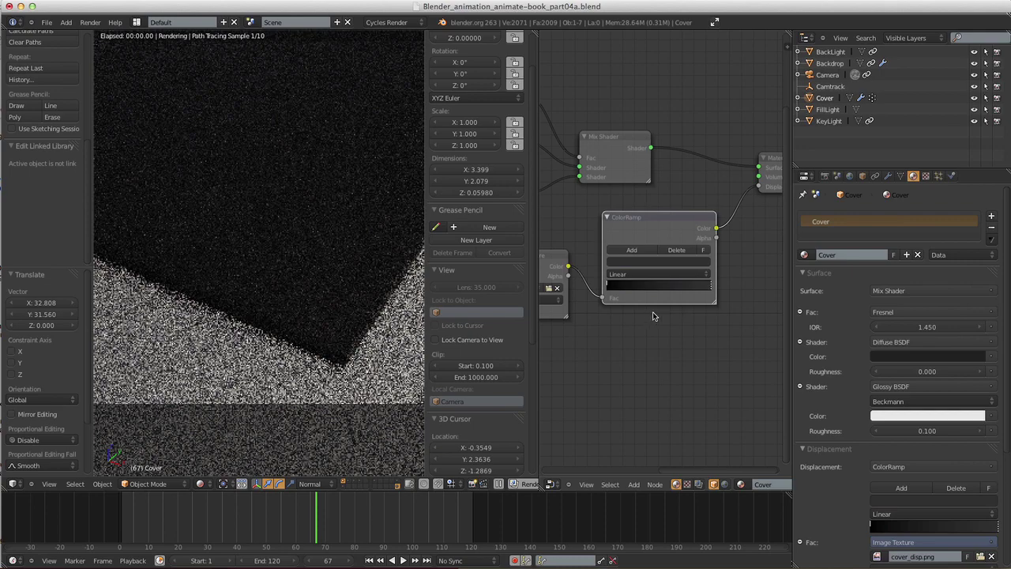
{"action": "middle_click_drag", "start_coordinate": [340, 298], "coordinate": [310, 302], "text": "ctrl"}
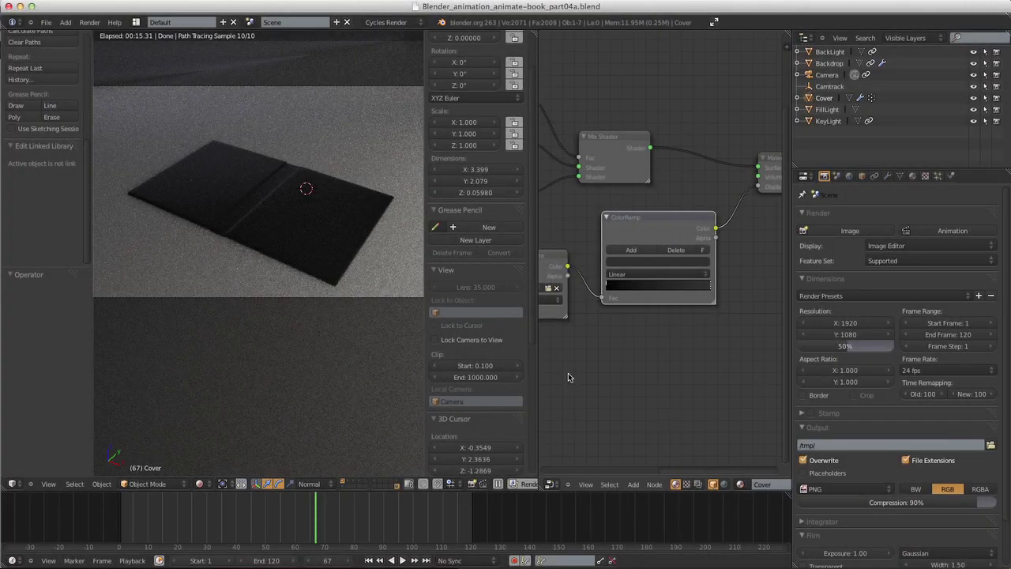
- Save the project under the file name Blender_animation_animate-book_part04b.blend, replacing the existing file
{"action": "left_click", "coordinate": [46, 22]}
{"action": "left_click", "coordinate": [79, 107]}
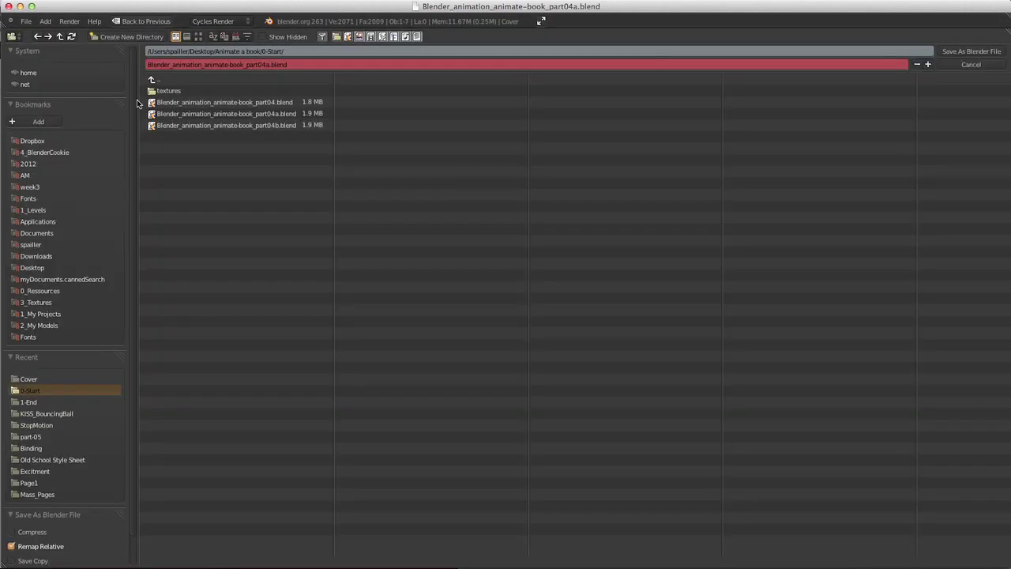
{"action": "left_click", "coordinate": [259, 125]}
{"action": "left_click", "coordinate": [971, 51]}
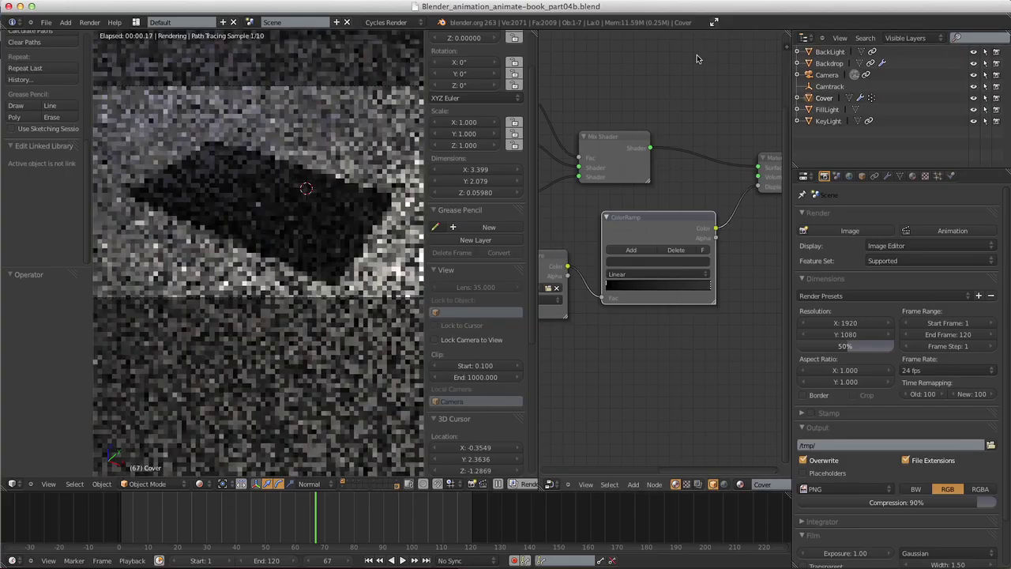
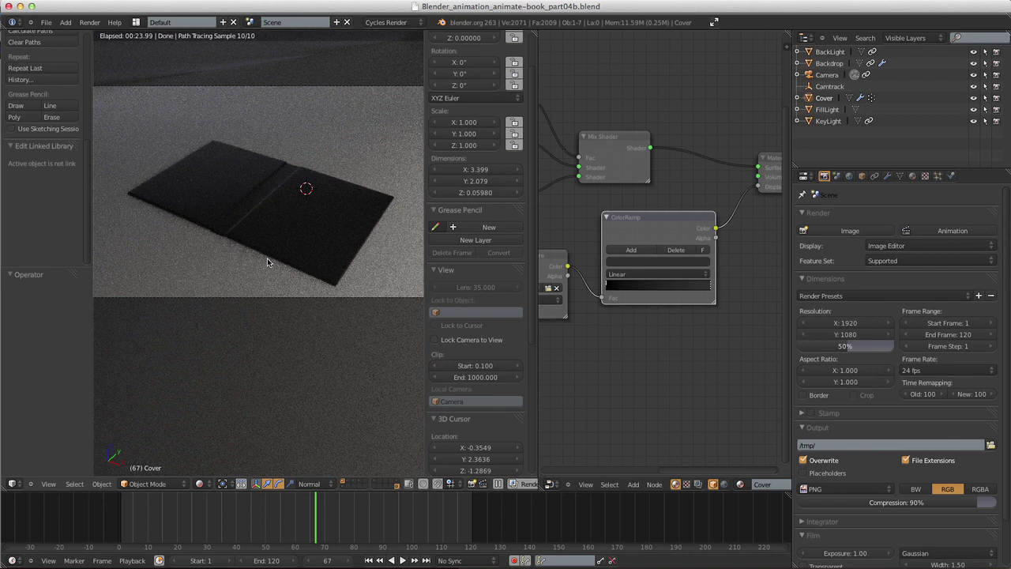
- Show the binding's layer together with the lights and camera layer, and select the Binding object under Lat_Binding
{"action": "left_click", "coordinate": [349, 484]}
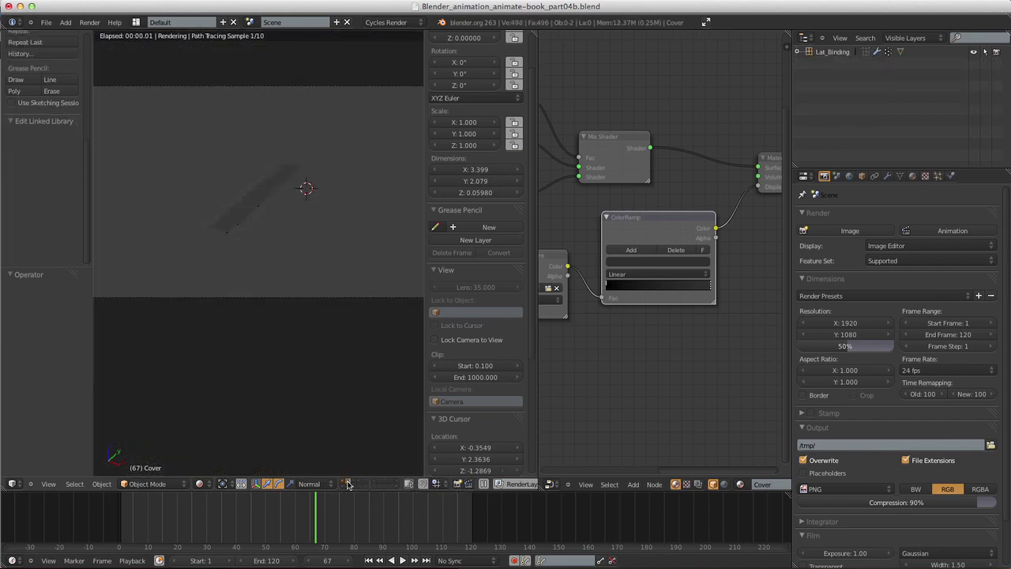
{"action": "left_click", "coordinate": [400, 484]}
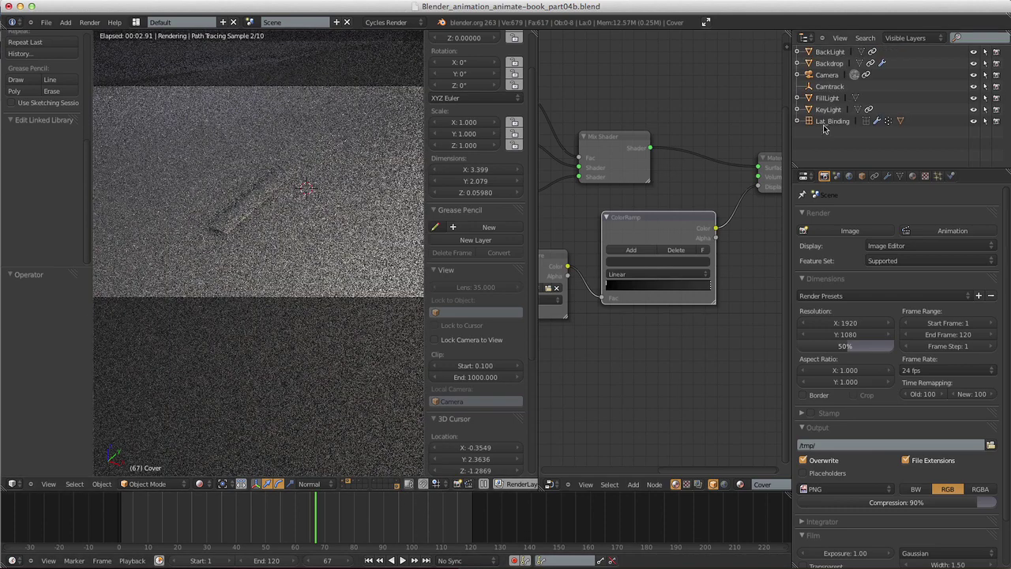
{"action": "left_click", "coordinate": [797, 121]}
{"action": "scroll", "coordinate": [1007, 119], "scroll_direction": "down", "scroll_amount": 1}
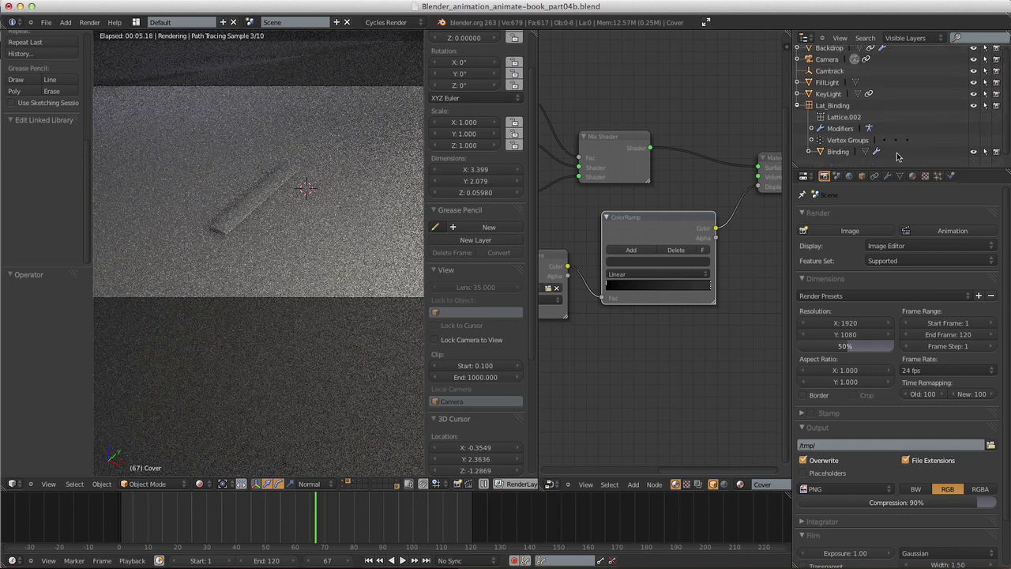
{"action": "left_click", "coordinate": [838, 151]}
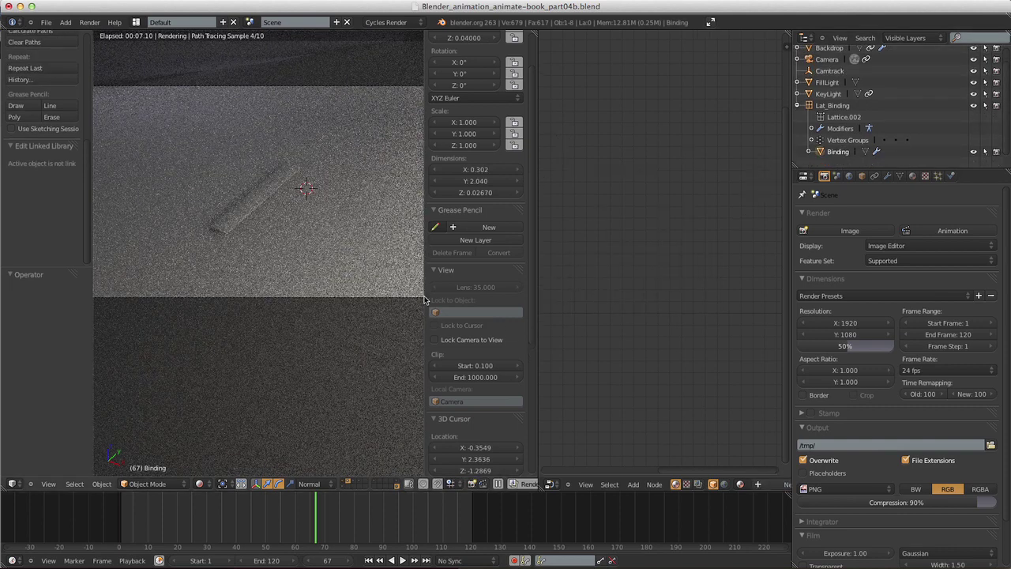
- Create a new material on the Binding object and name it Binding
{"action": "left_click", "coordinate": [912, 175]}
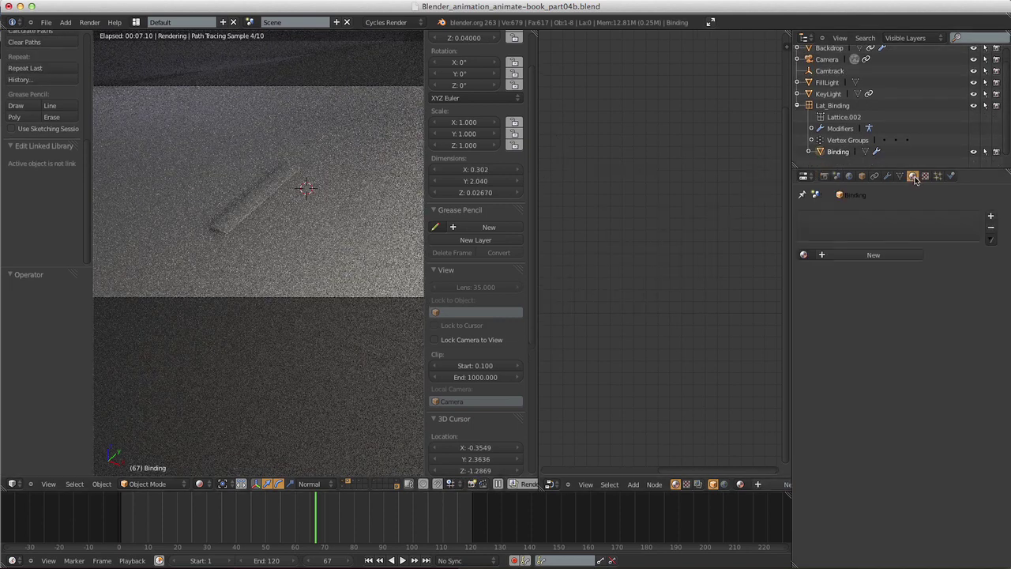
{"action": "left_click", "coordinate": [858, 254]}
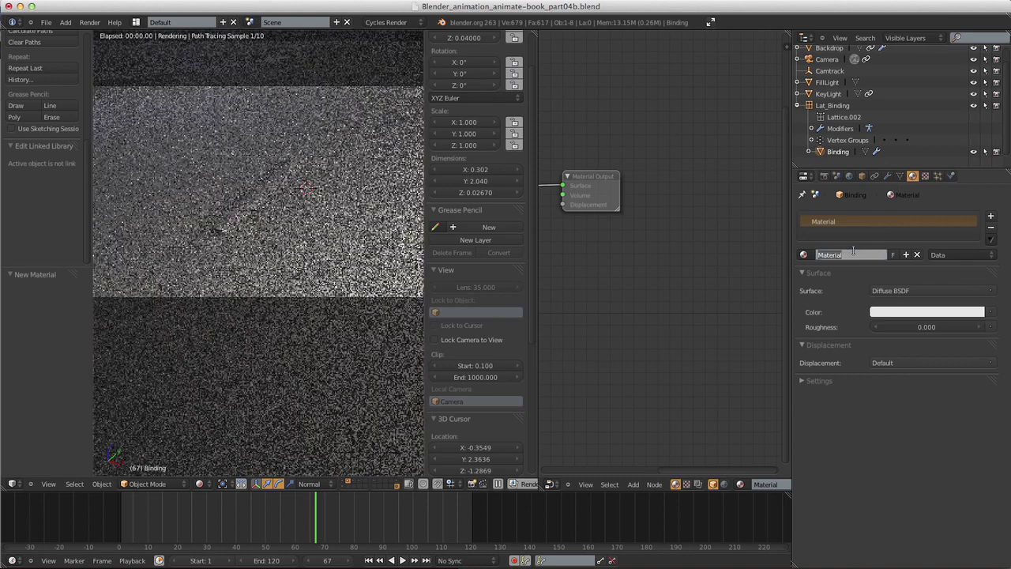
{"action": "type", "text": "Bindin"}
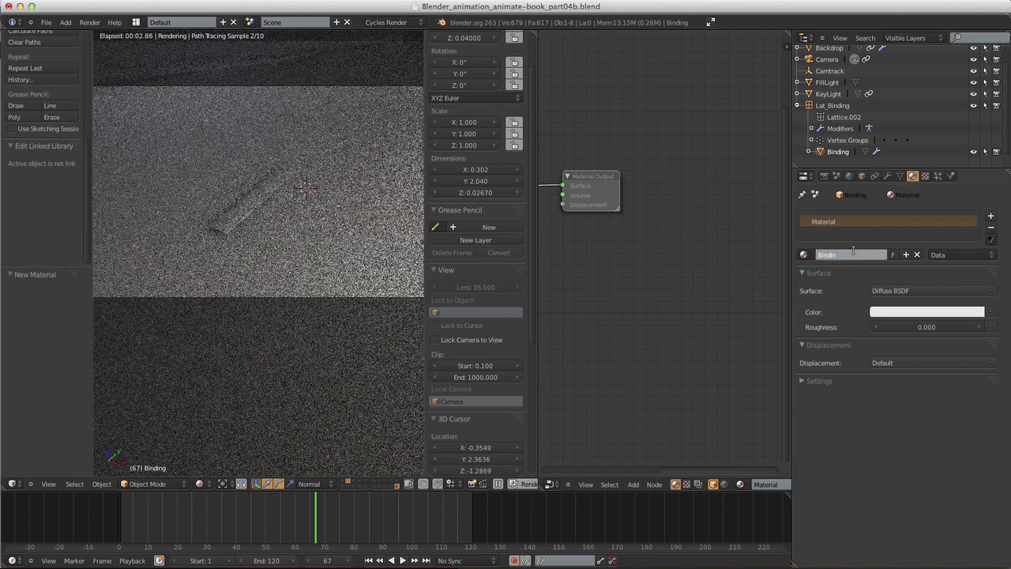
{"action": "type", "text": "g"}
{"action": "key", "text": "Return"}
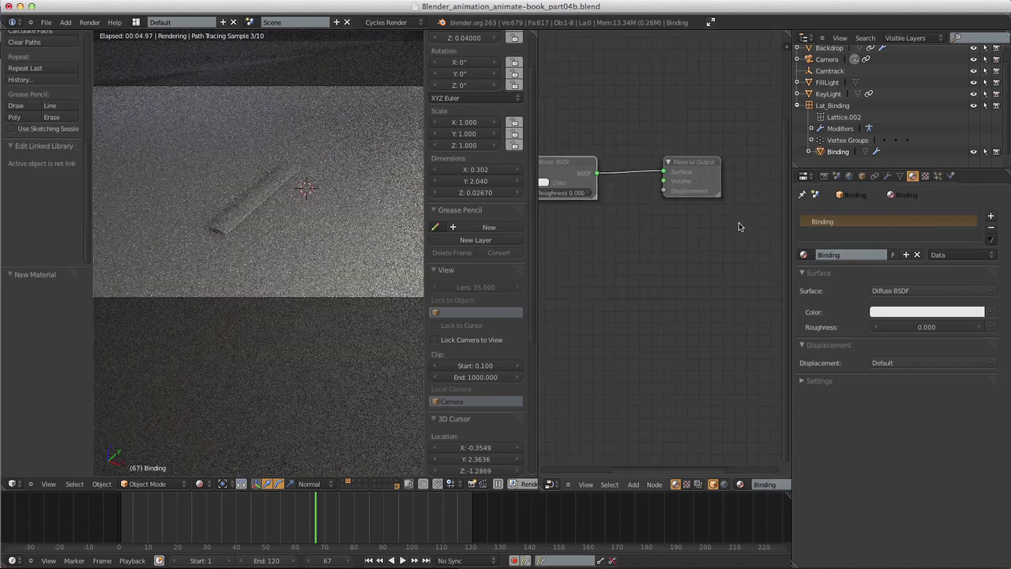
- Delete the default Diffuse BSDF node from the Binding material's node tree
{"action": "left_click", "coordinate": [664, 257]}
{"action": "key", "text": "Home"}
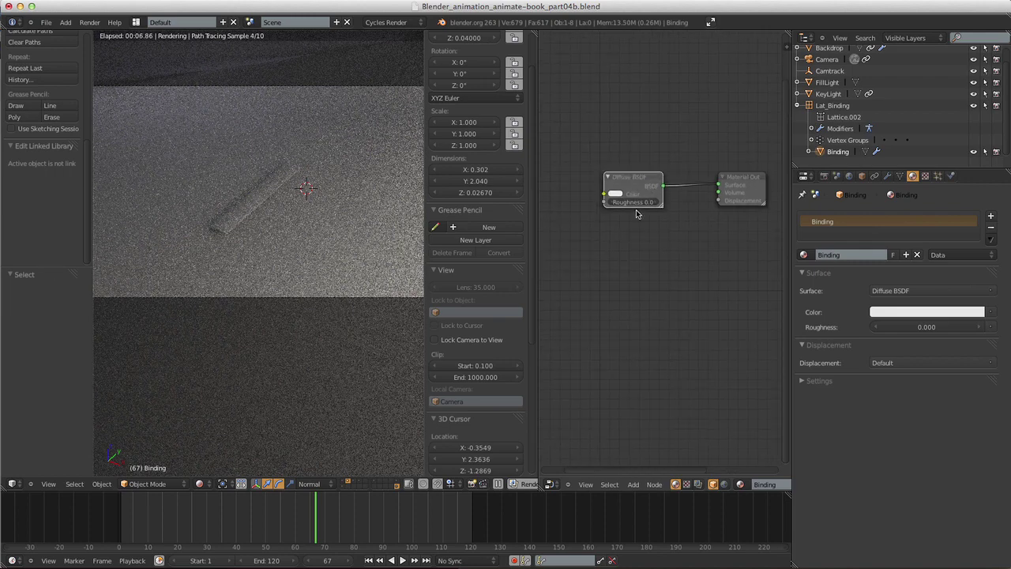
{"action": "key", "text": "c"}
{"action": "left_click", "coordinate": [643, 188]}
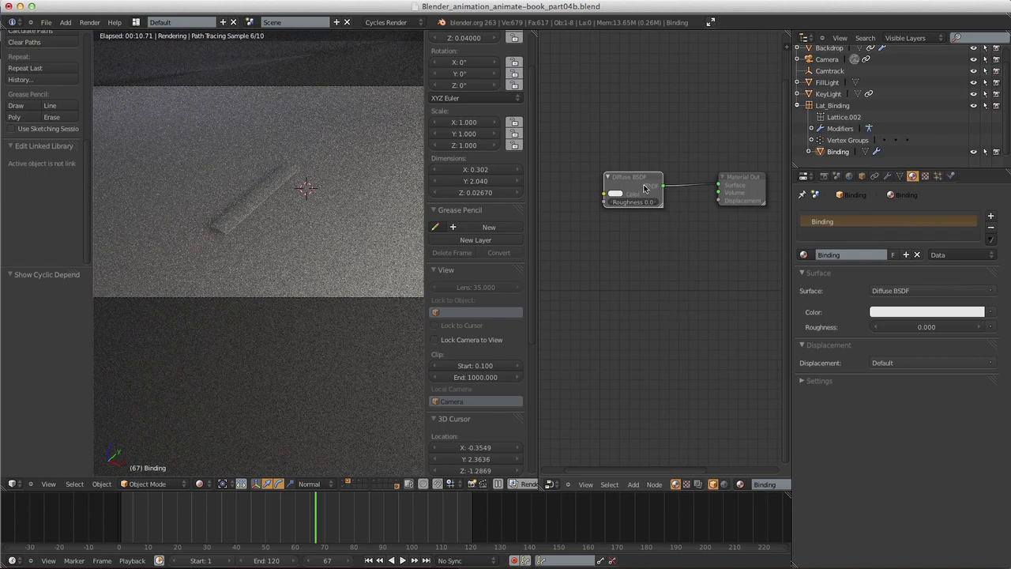
{"action": "key", "text": "x"}
- Add a Velvet BSDF shader, connect it to the Material Output's Surface input, and position it just before the output node
{"action": "left_click", "coordinate": [638, 483]}
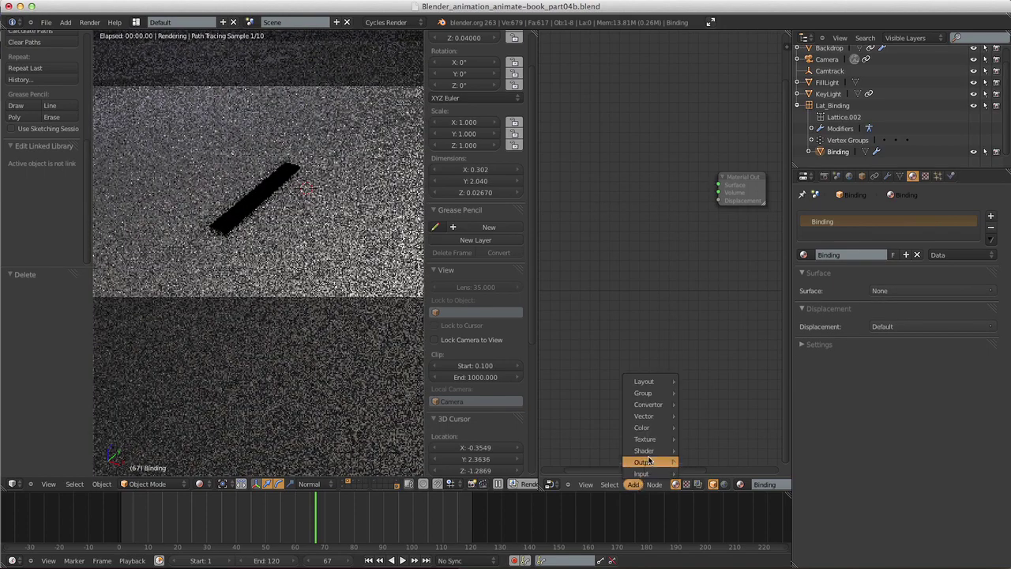
{"action": "mouse_move", "coordinate": [655, 450]}
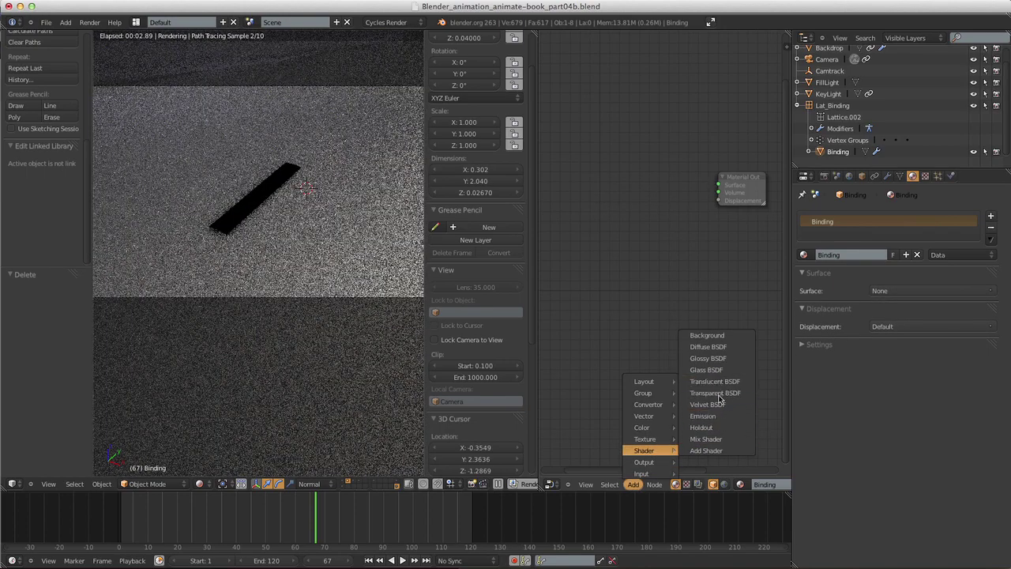
{"action": "left_click", "coordinate": [714, 404]}
{"action": "left_click", "coordinate": [652, 185]}
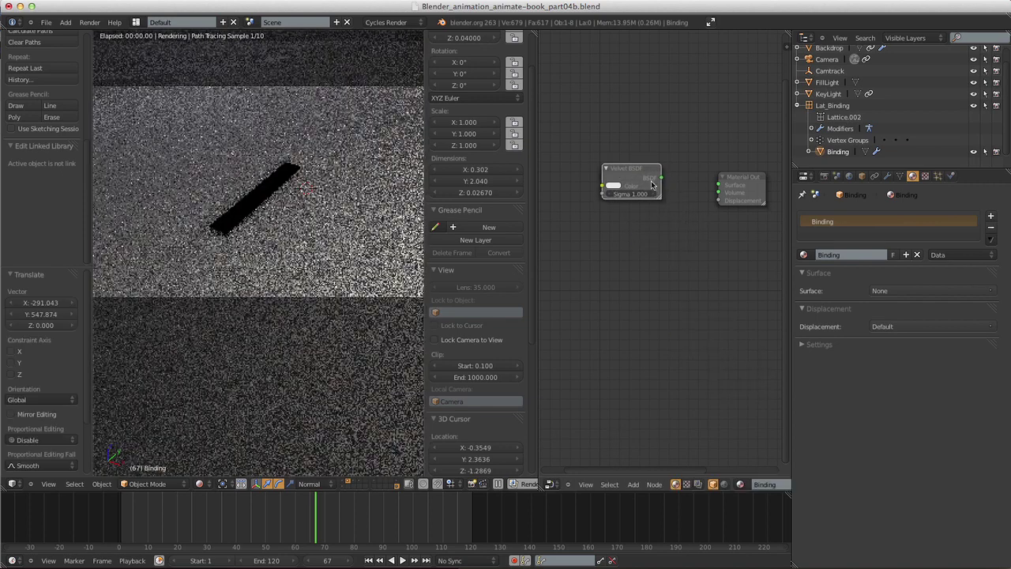
{"action": "mouse_move", "coordinate": [661, 175]}
{"action": "left_mouse_down"}
{"action": "mouse_move", "coordinate": [718, 184]}
{"action": "mouse_move", "coordinate": [646, 167]}
{"action": "left_mouse_up"}
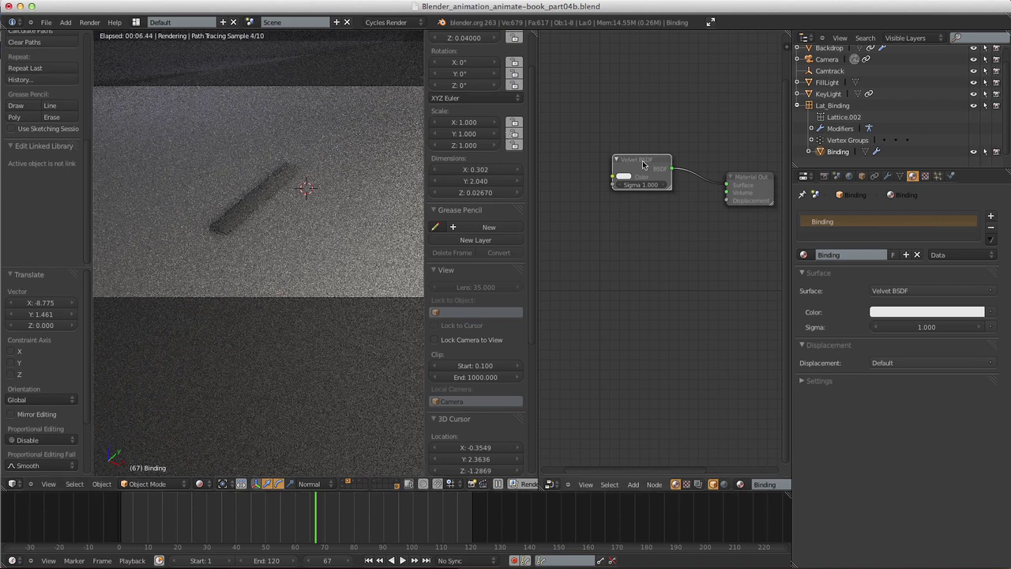
{"action": "left_click_drag", "start_coordinate": [642, 165], "coordinate": [648, 161]}
{"action": "middle_click_drag", "start_coordinate": [663, 229], "coordinate": [683, 244]}
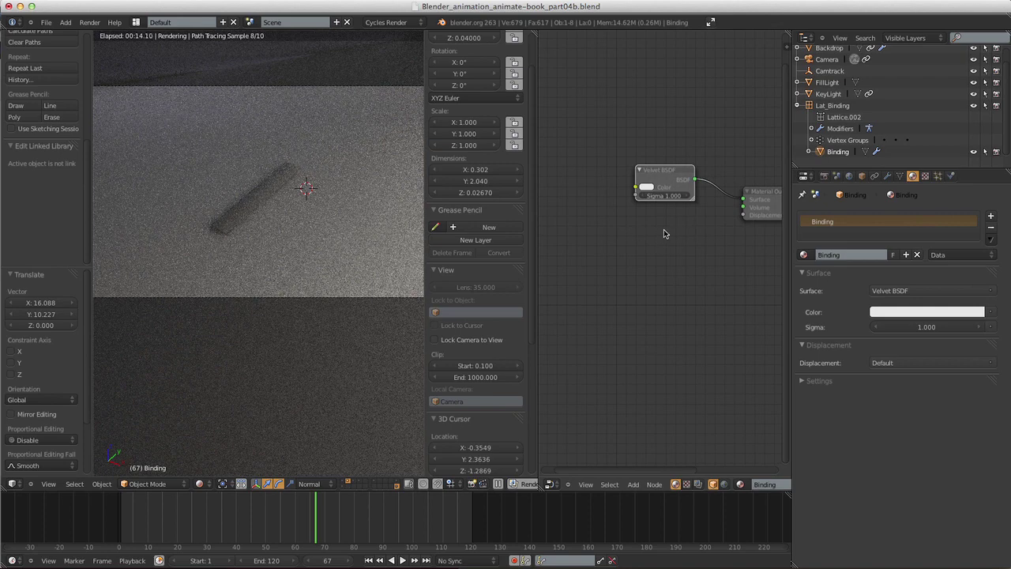
{"action": "left_click", "coordinate": [652, 168]}
{"action": "key", "text": "g"}
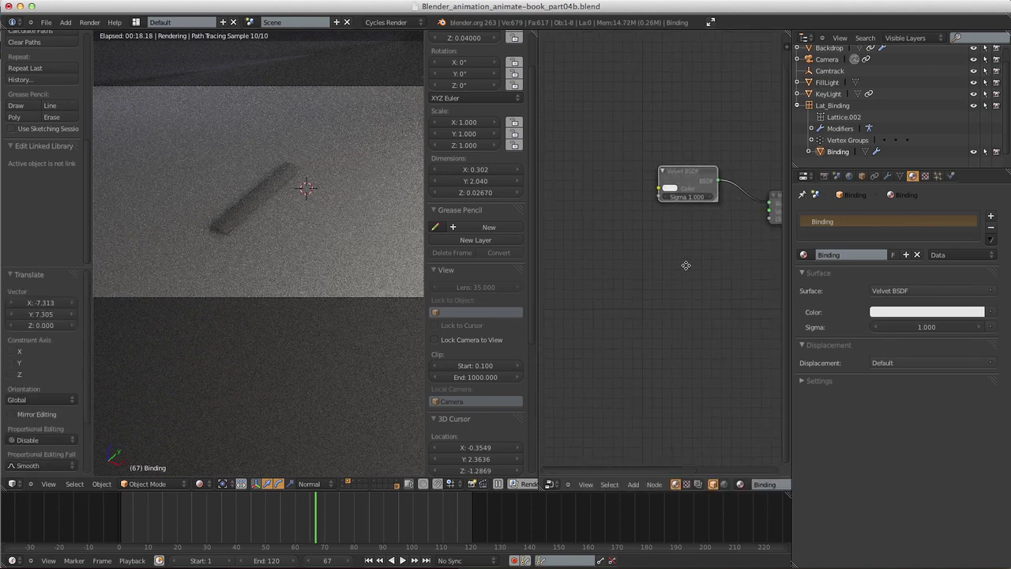
{"action": "left_click", "coordinate": [663, 265]}
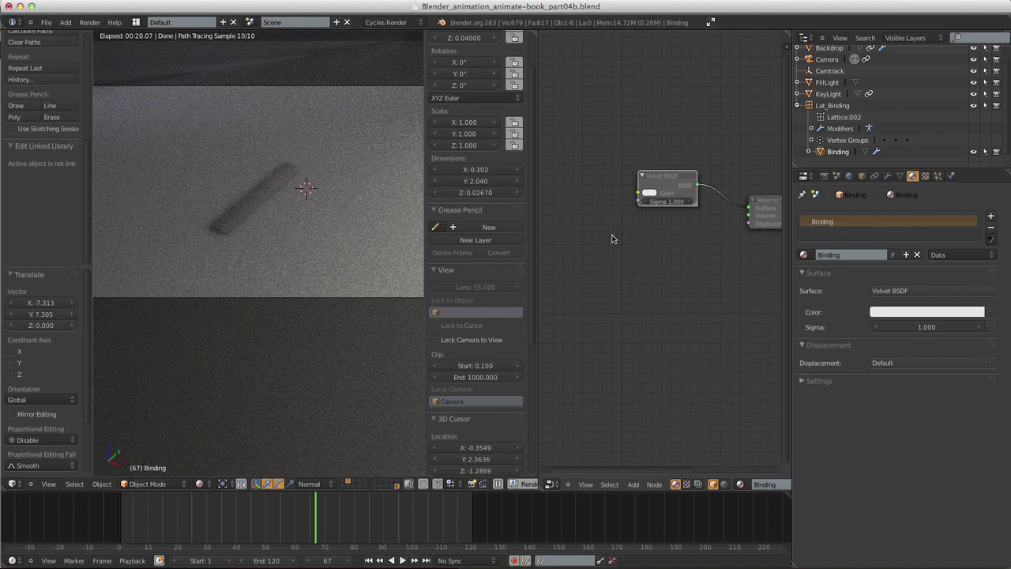
- Add a Mix color node before the Velvet BSDF and connect its Color output to the shader's Color input
{"action": "left_click", "coordinate": [633, 484]}
{"action": "mouse_move", "coordinate": [655, 432]}
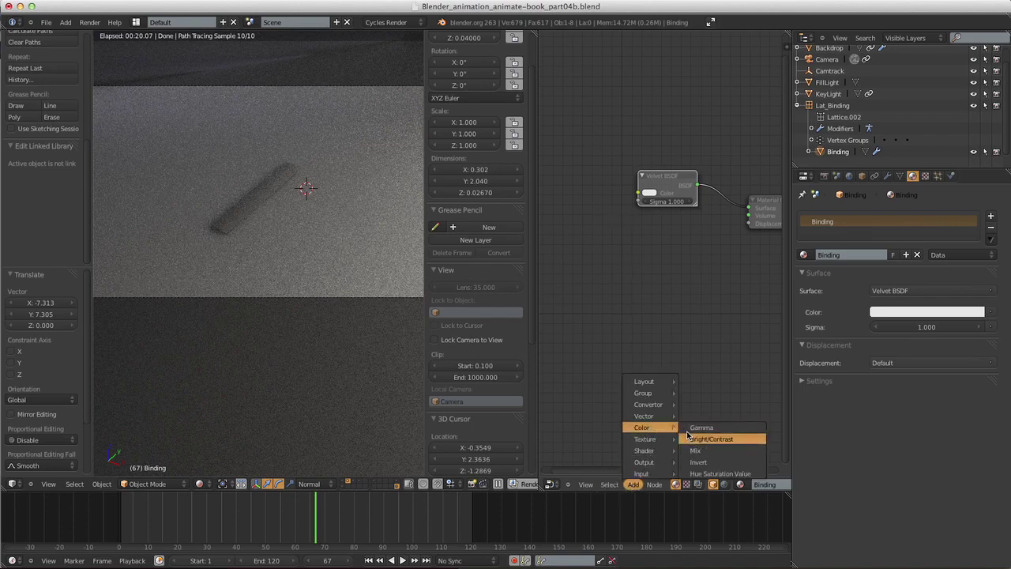
{"action": "left_click", "coordinate": [715, 437]}
{"action": "left_click", "coordinate": [559, 248]}
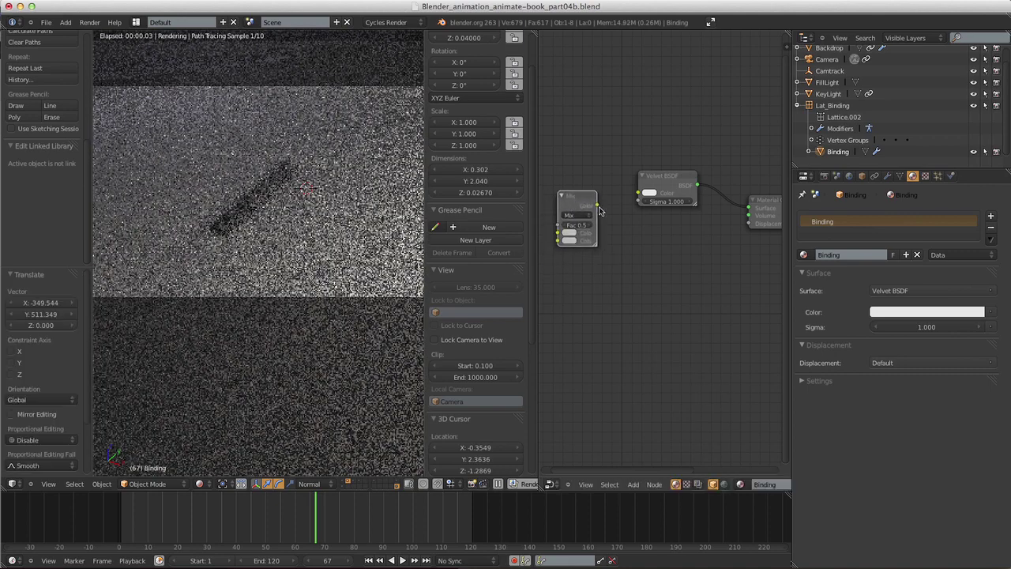
{"action": "left_click_drag", "start_coordinate": [597, 205], "coordinate": [601, 164]}
- Set the Mix node's Color1 to a strong, slightly darkened red and Color2 to a near-white with RGB values of 0.823
{"action": "left_click", "coordinate": [581, 222]}
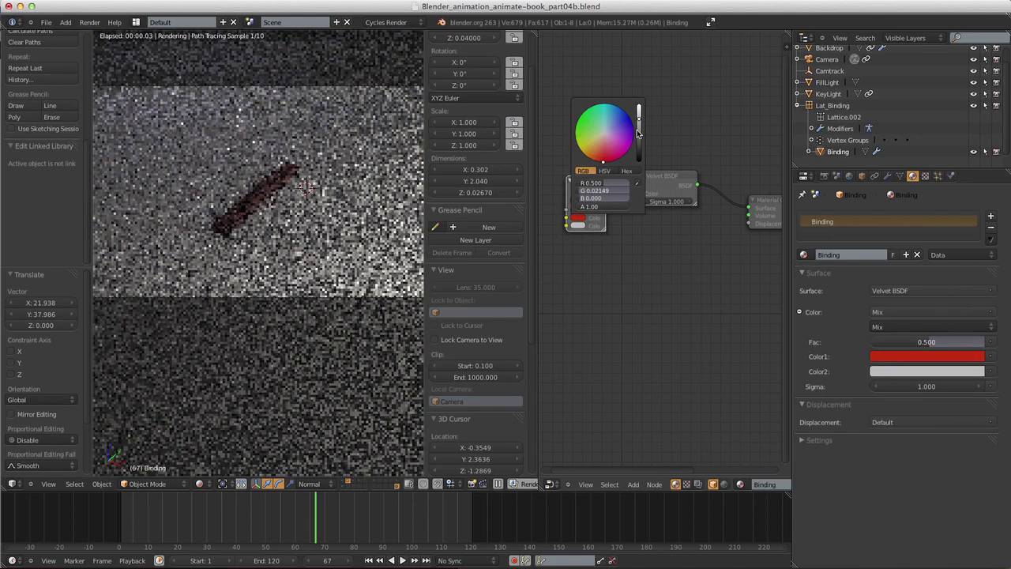
{"action": "left_click", "coordinate": [639, 133]}
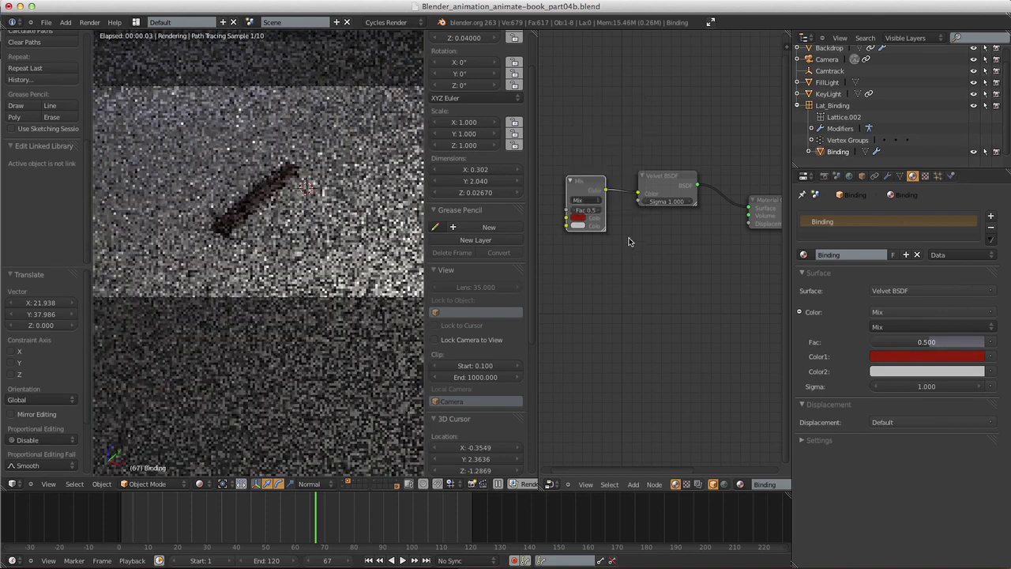
{"action": "left_click", "coordinate": [577, 225]}
{"action": "left_click", "coordinate": [639, 117]}
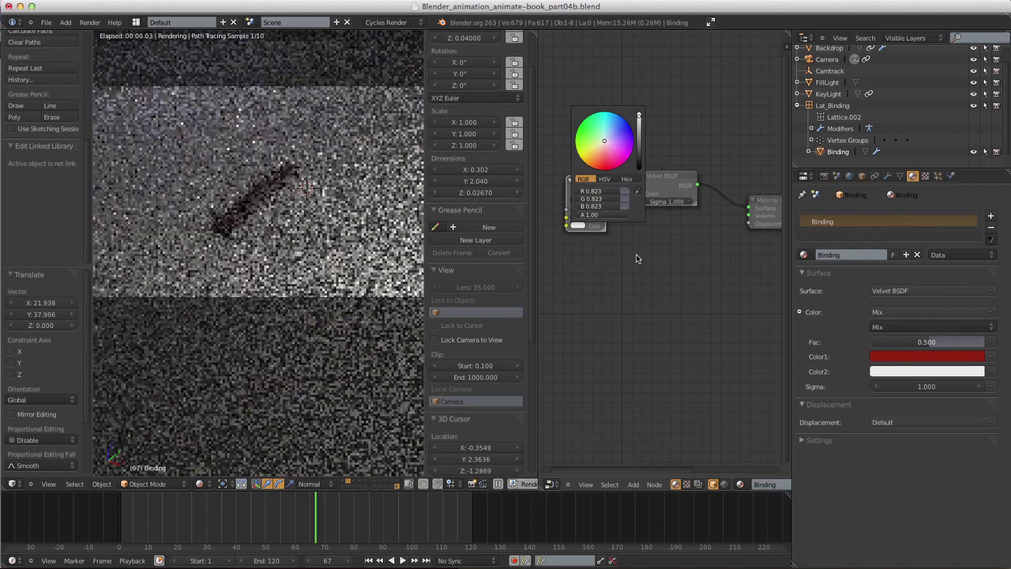
{"action": "left_click", "coordinate": [585, 218]}
{"action": "left_click_drag", "start_coordinate": [639, 123], "coordinate": [641, 127]}
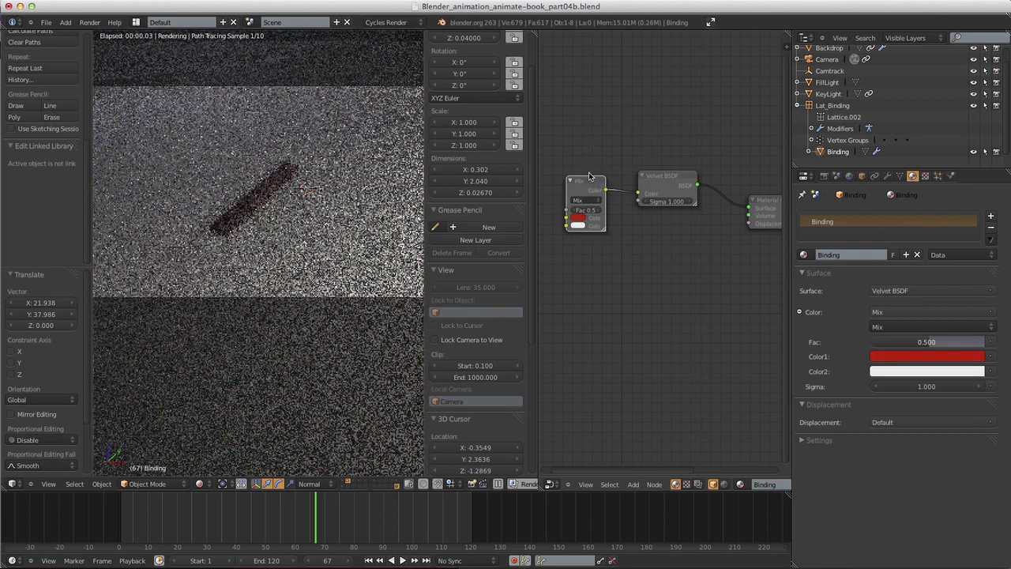
- Add an Image Texture node before the Mix node and connect its Color output to the Mix node's Fac input
{"action": "left_click_drag", "start_coordinate": [588, 182], "coordinate": [597, 188]}
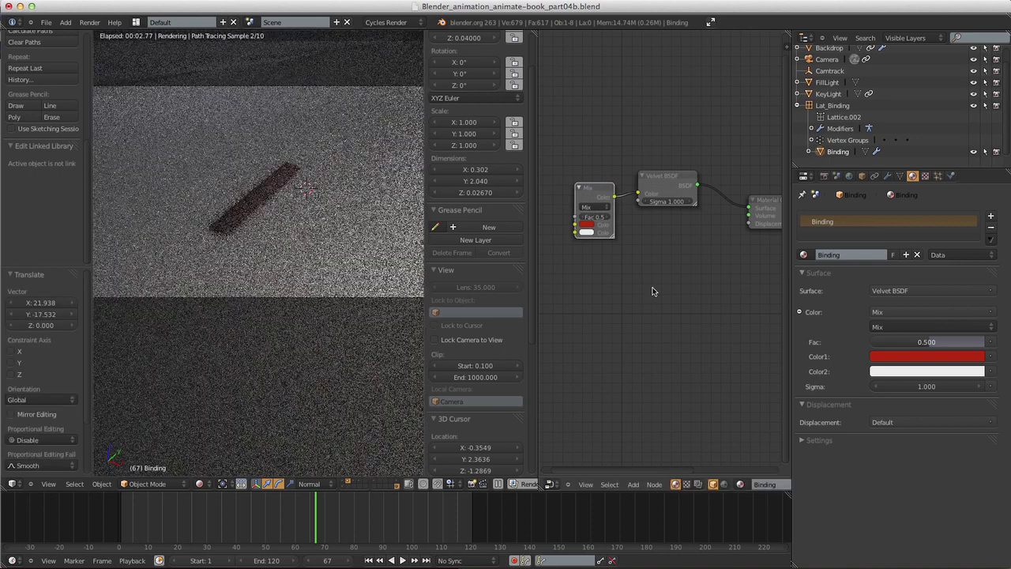
{"action": "middle_click_drag", "start_coordinate": [642, 290], "coordinate": [706, 300]}
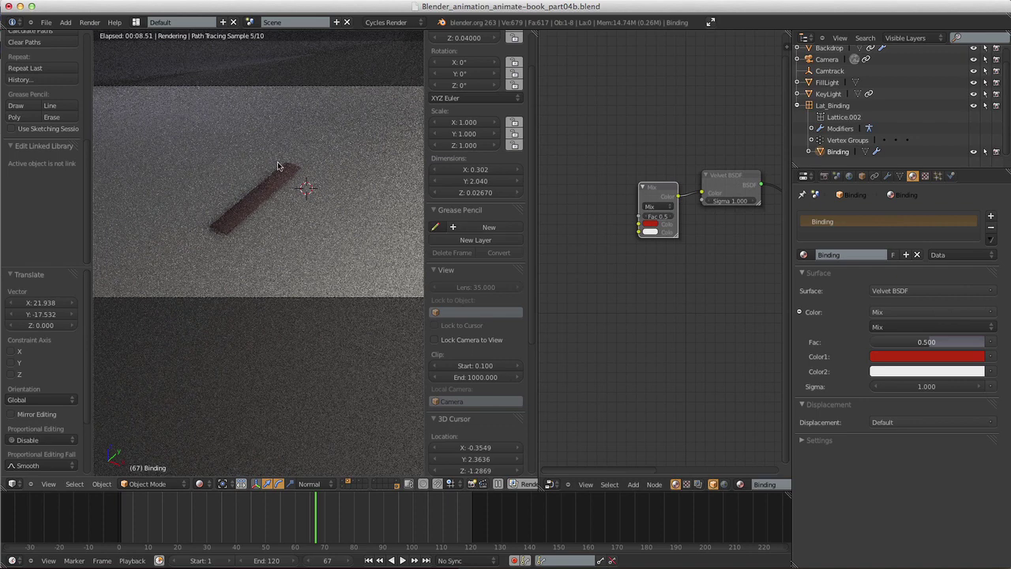
{"action": "left_click", "coordinate": [631, 485]}
{"action": "mouse_move", "coordinate": [644, 438]}
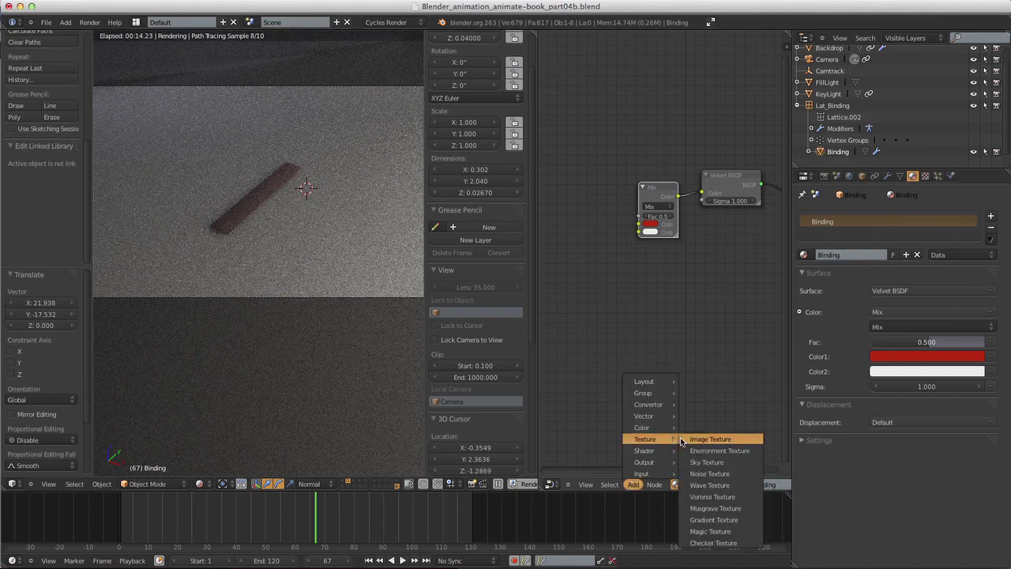
{"action": "left_click", "coordinate": [701, 440]}
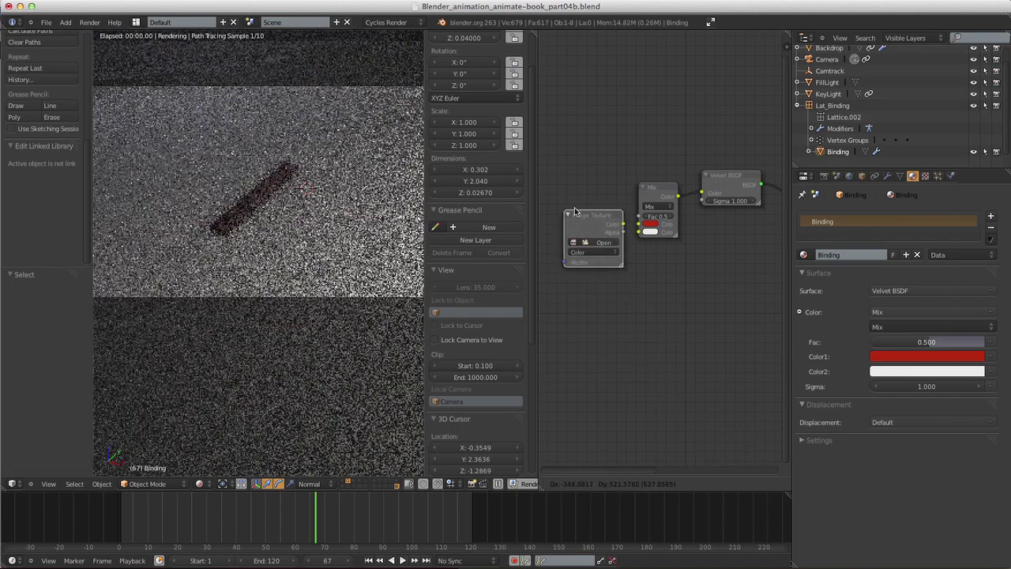
{"action": "left_click", "coordinate": [594, 191]}
{"action": "left_click_drag", "start_coordinate": [602, 197], "coordinate": [638, 216]}
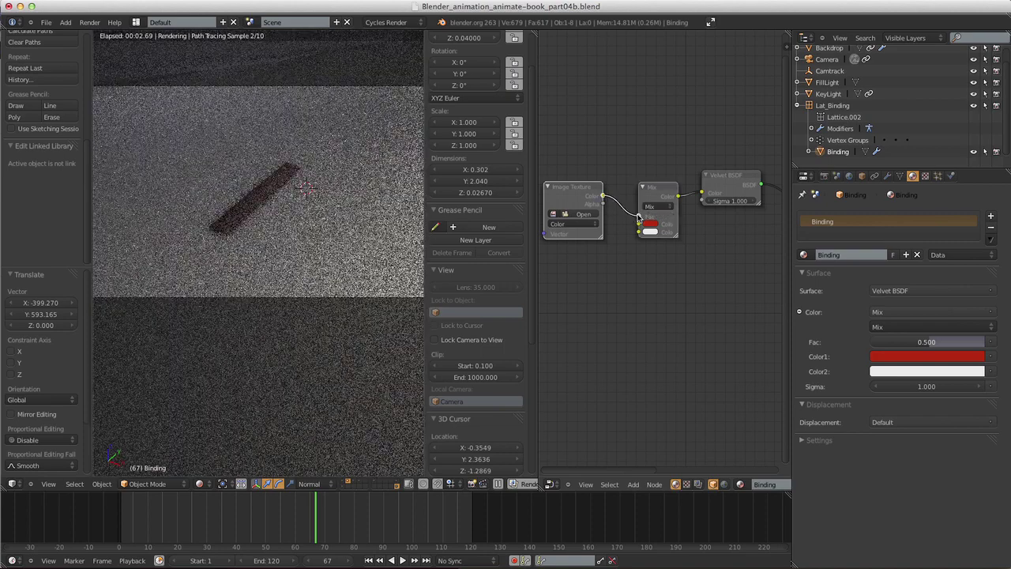
- Load Binding_mask.png from the textures/Binding folder into the Image Texture node
{"action": "left_click", "coordinate": [574, 210]}
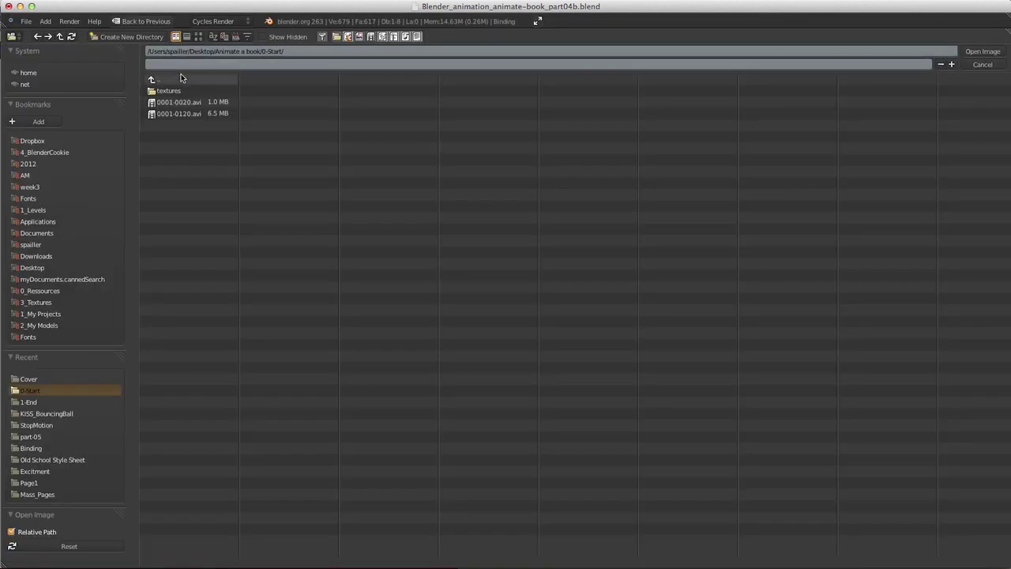
{"action": "left_click", "coordinate": [154, 80]}
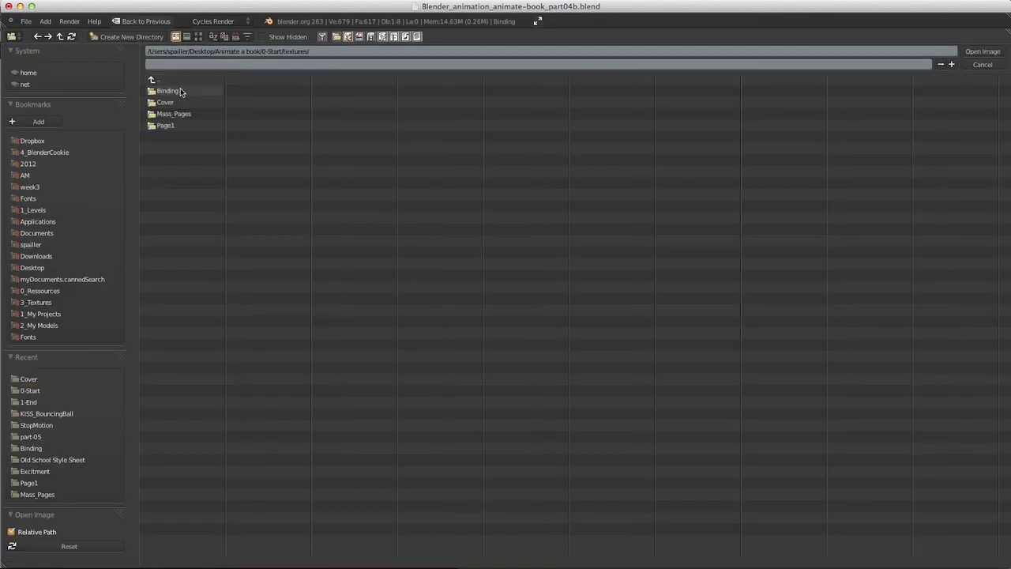
{"action": "left_click", "coordinate": [178, 90]}
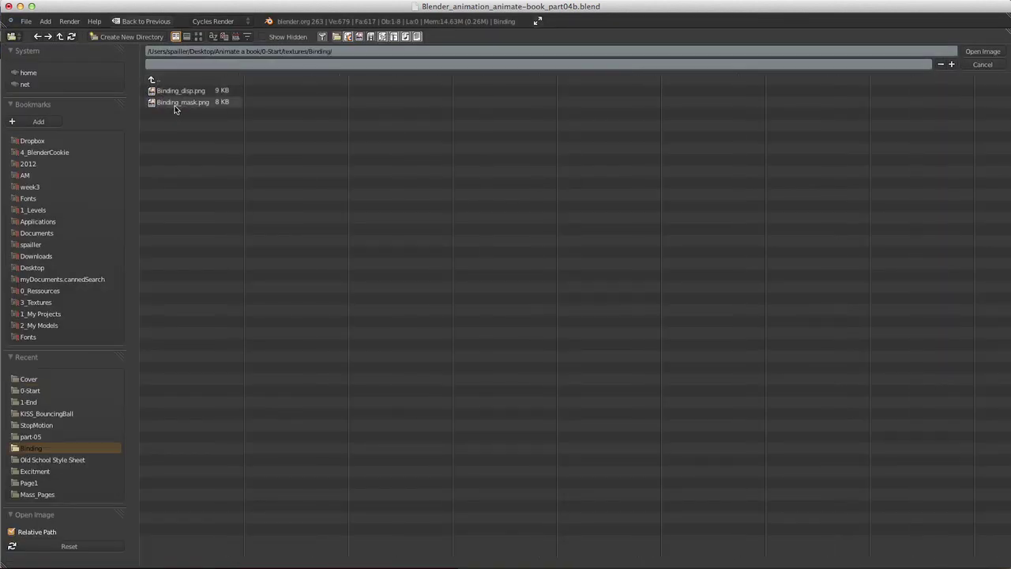
{"action": "left_click", "coordinate": [174, 105]}
{"action": "left_click", "coordinate": [983, 51]}
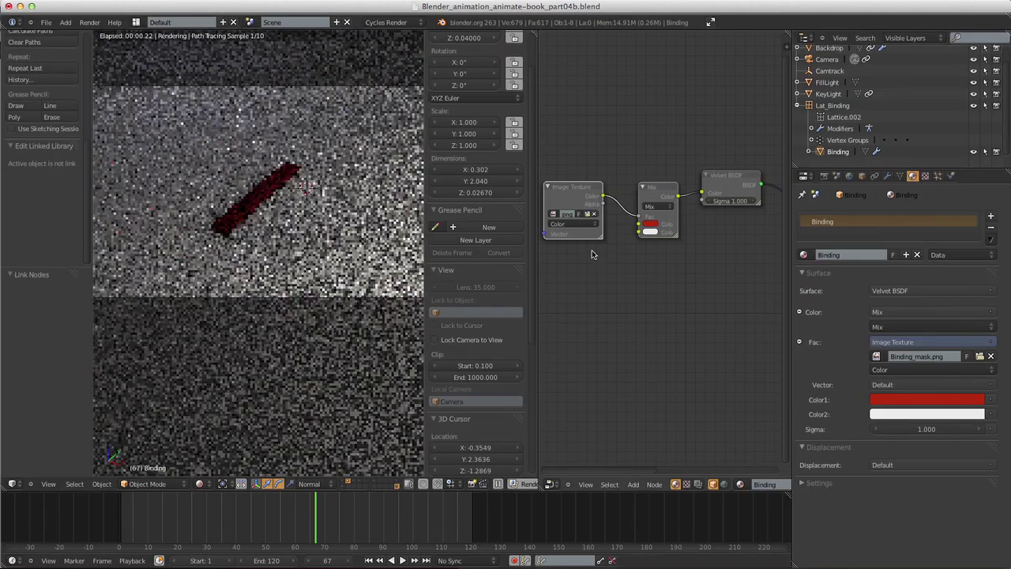
- Reselect the Binding object, swap the node editor for the UV/Image Editor, and enter Edit Mode on the mesh
{"action": "middle_click_drag", "start_coordinate": [603, 304], "coordinate": [632, 295]}
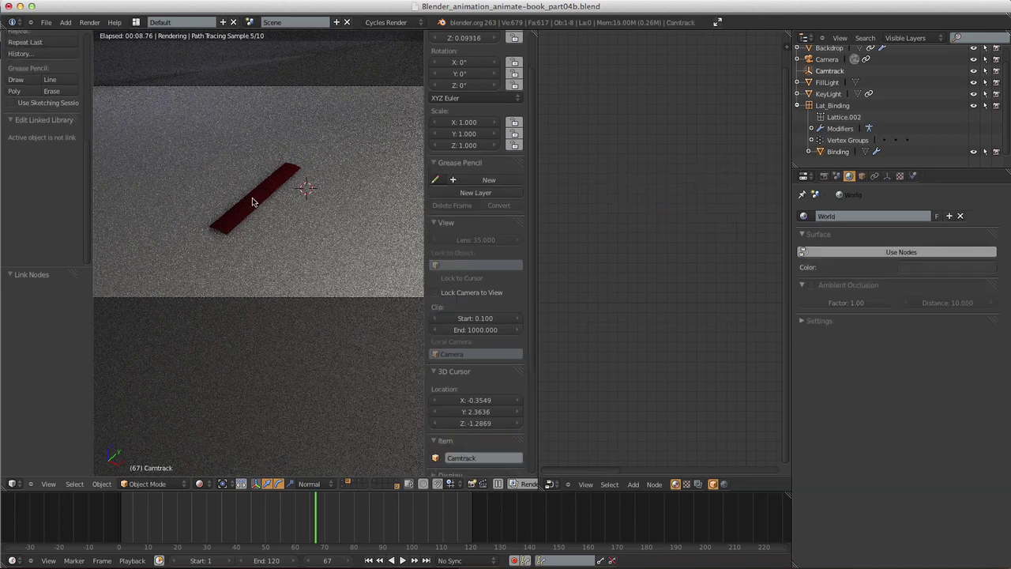
{"action": "right_click", "coordinate": [254, 199]}
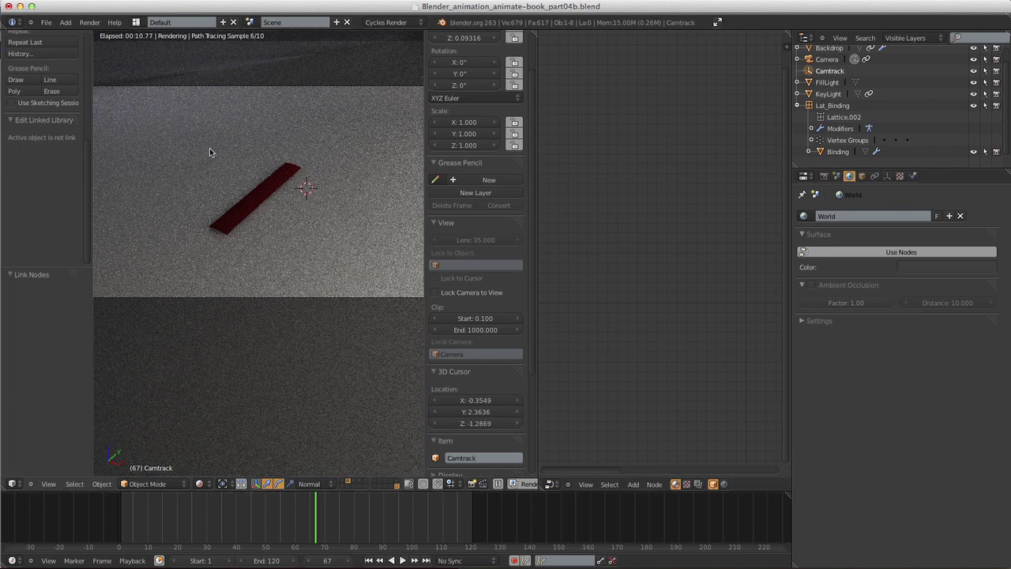
{"action": "left_click", "coordinate": [837, 151]}
{"action": "left_click", "coordinate": [549, 483]}
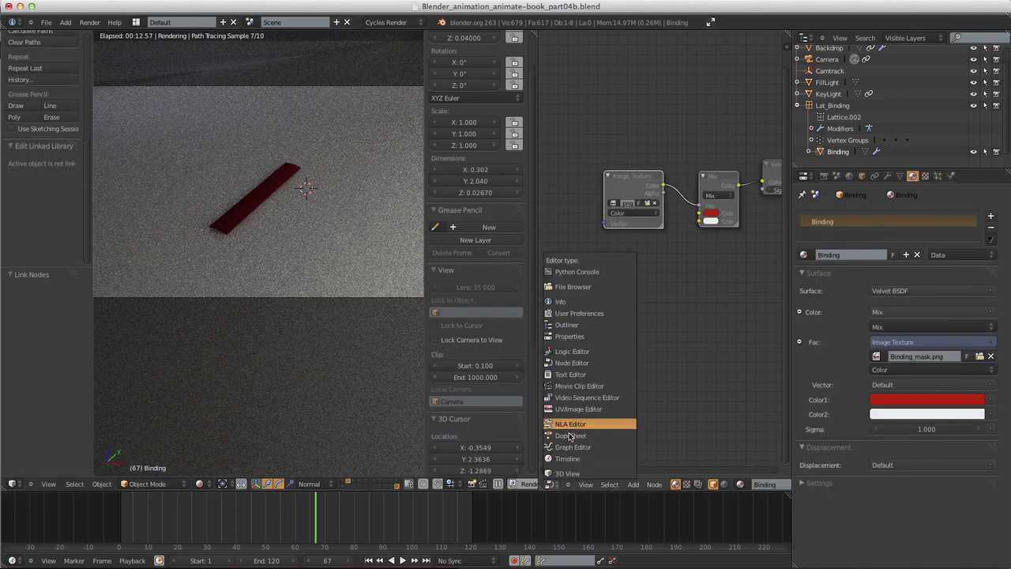
{"action": "left_click", "coordinate": [571, 409]}
{"action": "key", "text": "Tab"}
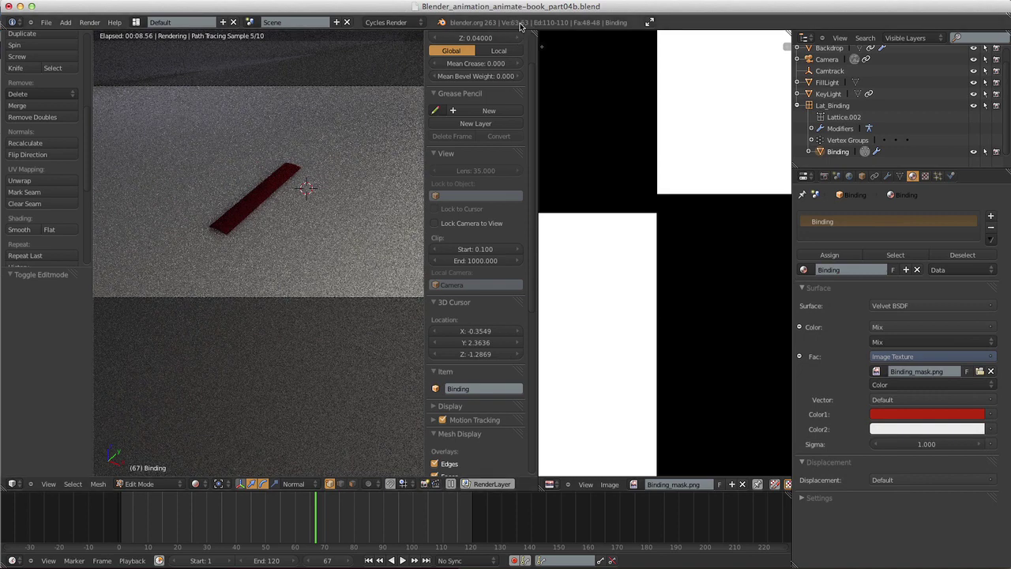
- Select all of the Binding mesh and unwrap it, fitting the whole mask image and UV layout in view
{"action": "key", "text": "a"}
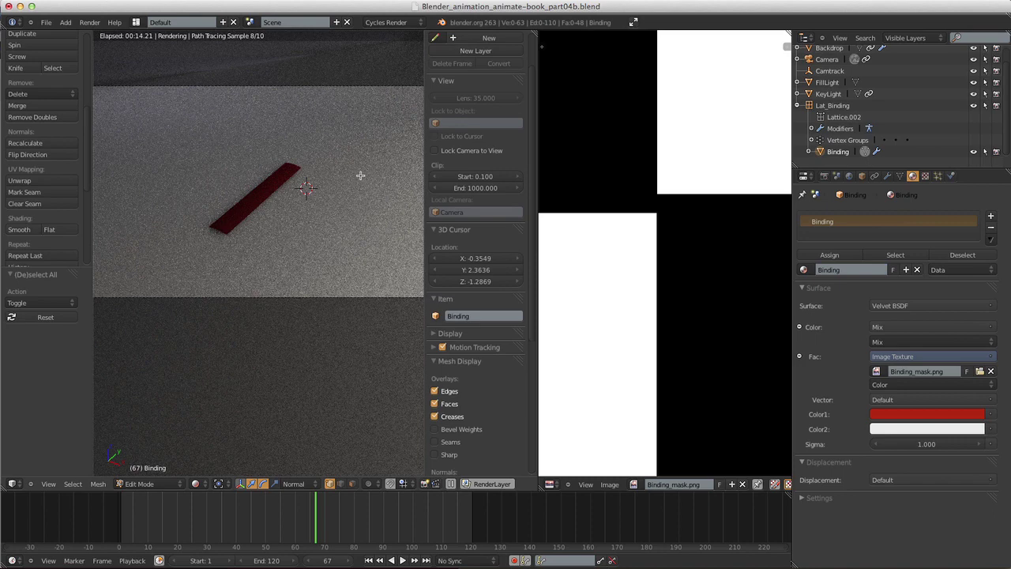
{"action": "key", "text": "a"}
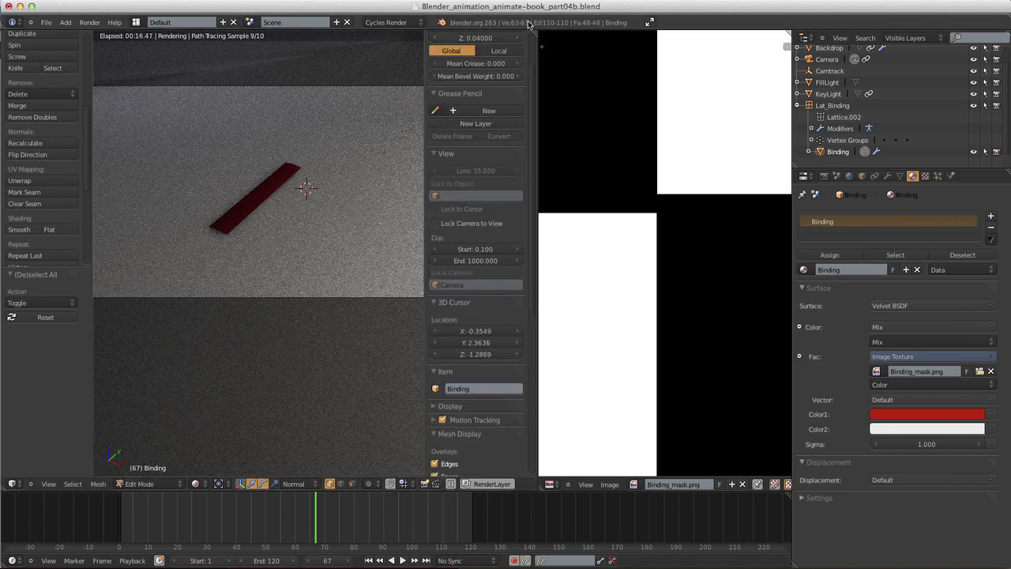
{"action": "key", "text": "u"}
{"action": "left_click", "coordinate": [355, 279]}
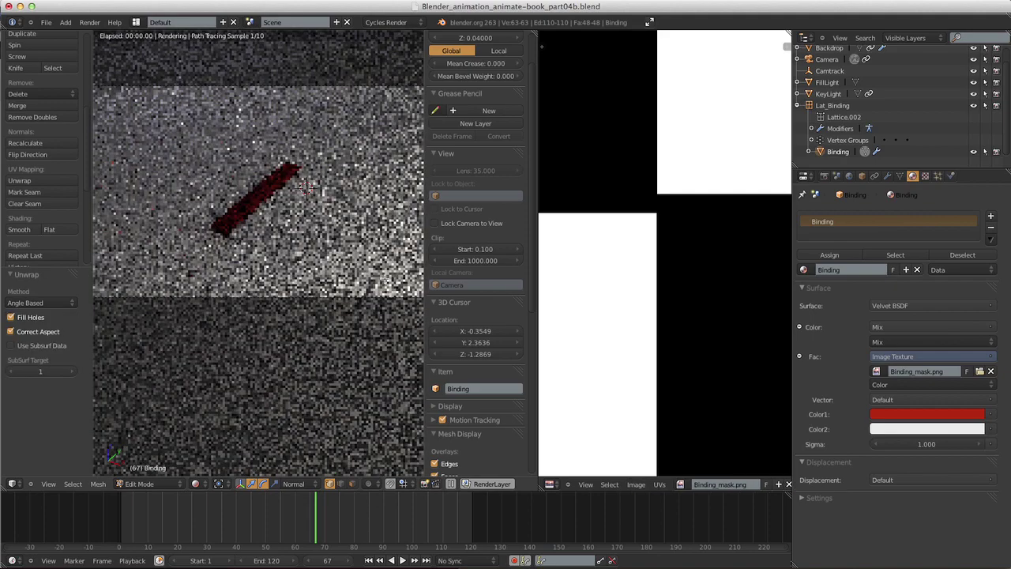
{"action": "key", "text": "Home"}
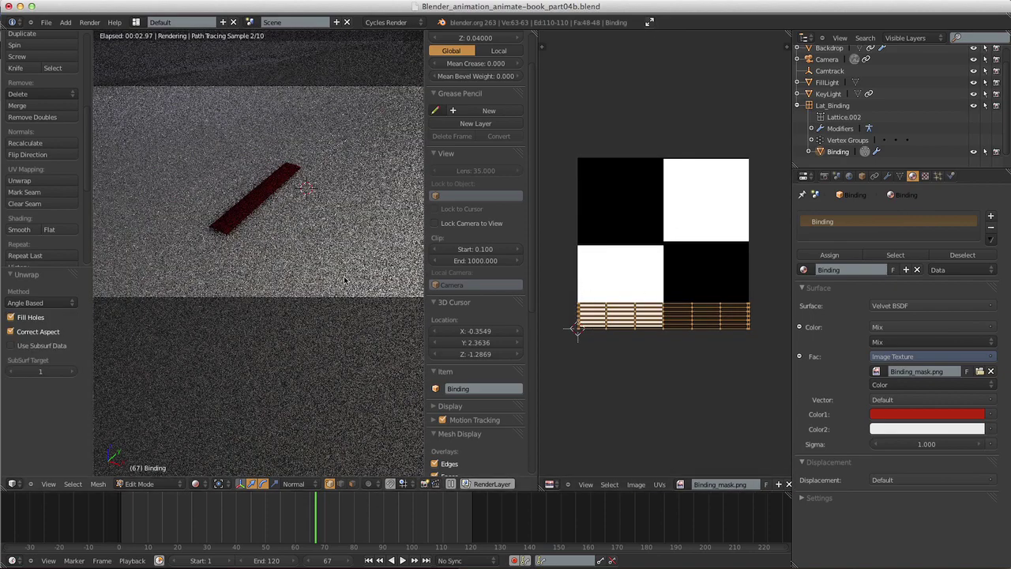
- Return the Binding to Object Mode and switch the UV/Image Editor back to the Node Editor
{"action": "key", "text": "Tab"}
{"action": "left_click", "coordinate": [549, 484]}
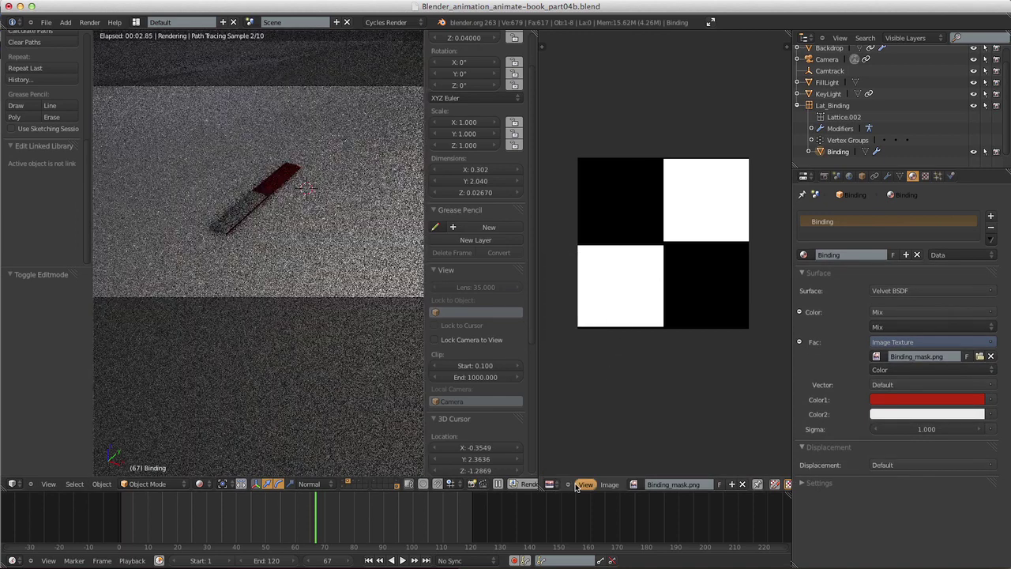
{"action": "left_click", "coordinate": [551, 484]}
{"action": "left_click", "coordinate": [591, 361]}
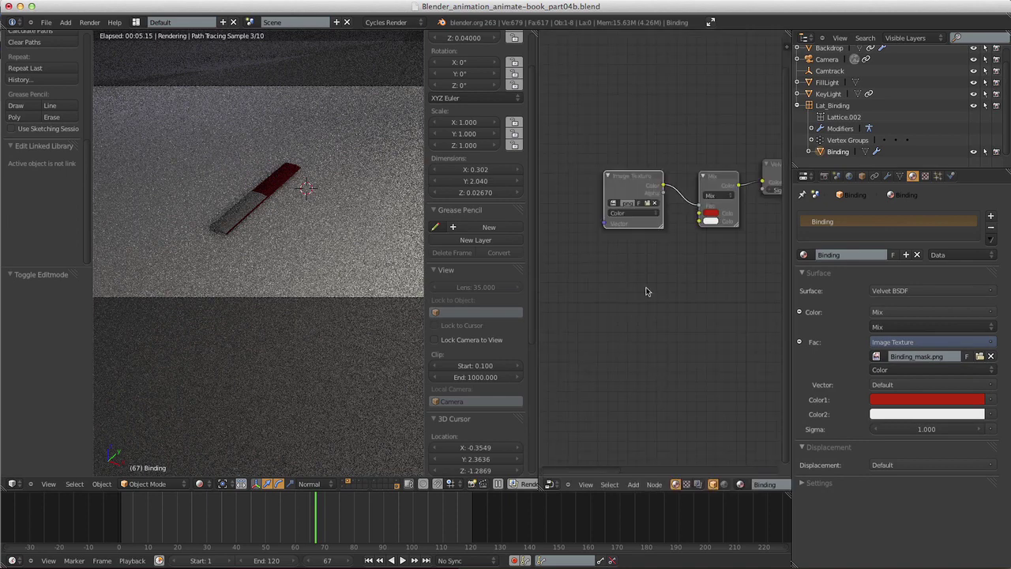
- Add a Texture Coordinate node well before the Image Texture node, leaving space between them
{"action": "scroll", "coordinate": [646, 292], "scroll_direction": "left", "scroll_amount": 2, "text": "ctrl"}
{"action": "scroll", "coordinate": [652, 305], "scroll_direction": "down", "scroll_amount": 3}
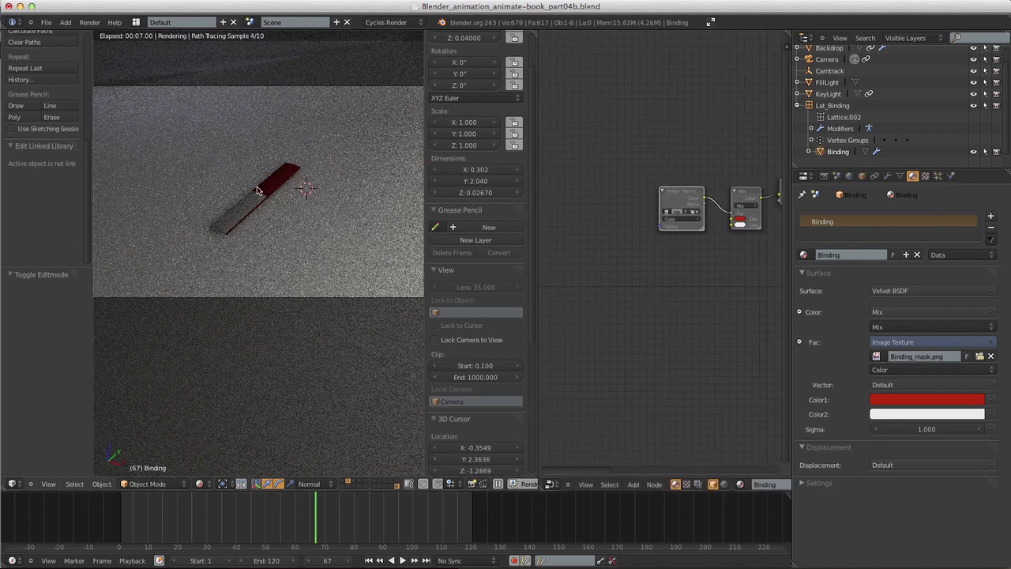
{"action": "left_click", "coordinate": [633, 484]}
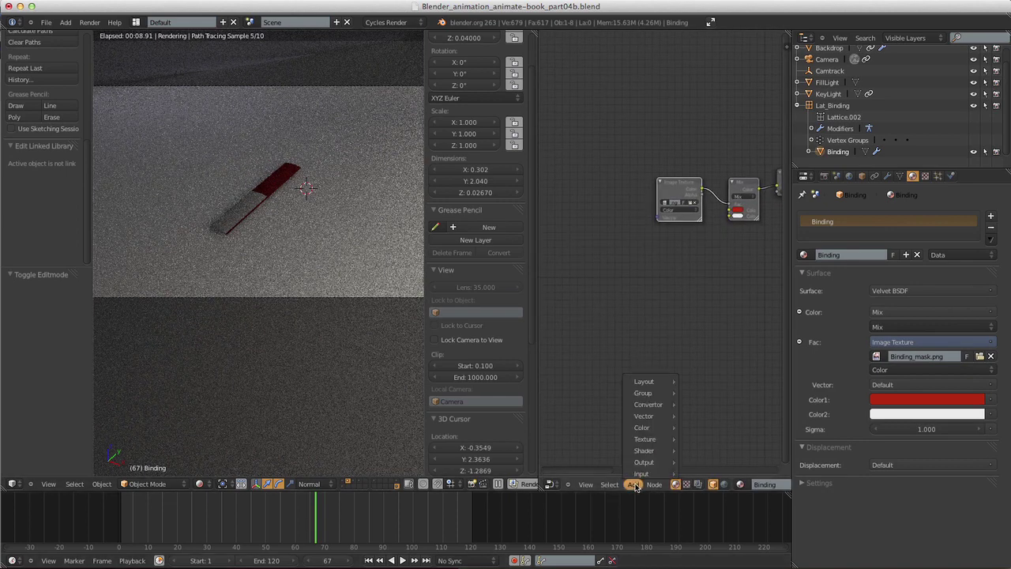
{"action": "mouse_move", "coordinate": [646, 475]}
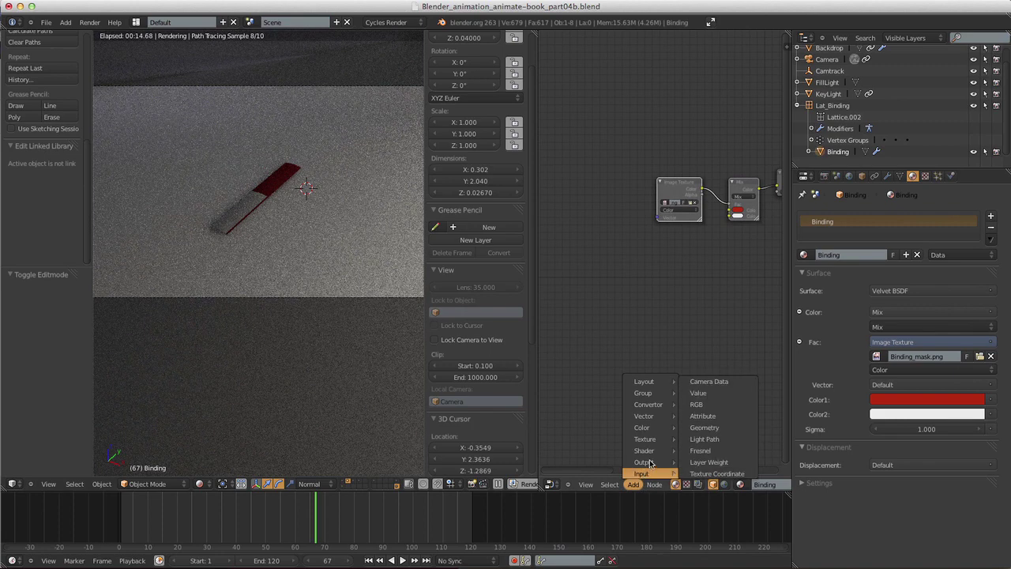
{"action": "left_click", "coordinate": [705, 473]}
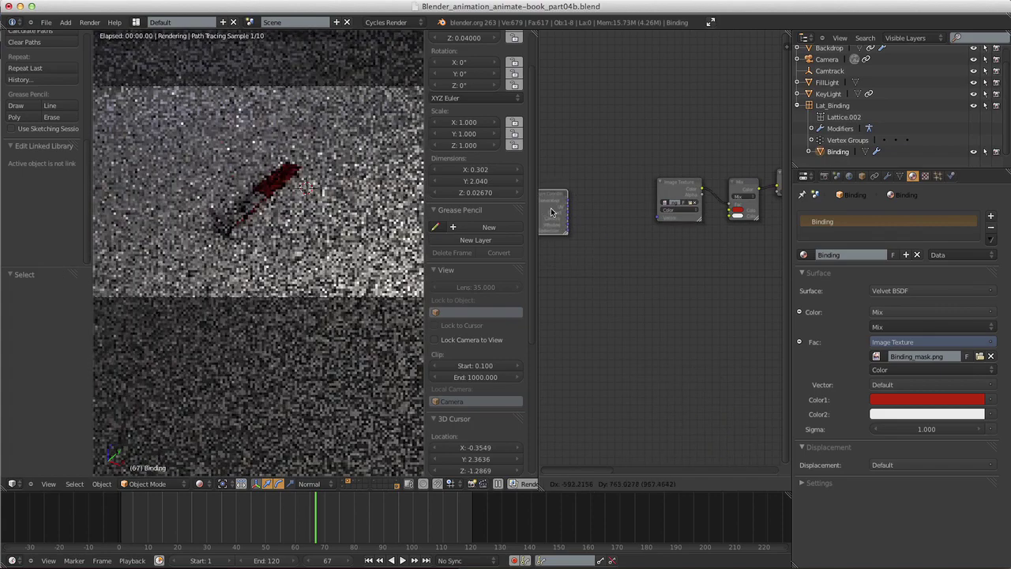
{"action": "left_click", "coordinate": [547, 200]}
- Add a vector Mapping node and place it between the Texture Coordinate and Image Texture nodes
{"action": "left_click", "coordinate": [633, 484]}
{"action": "mouse_move", "coordinate": [651, 415]}
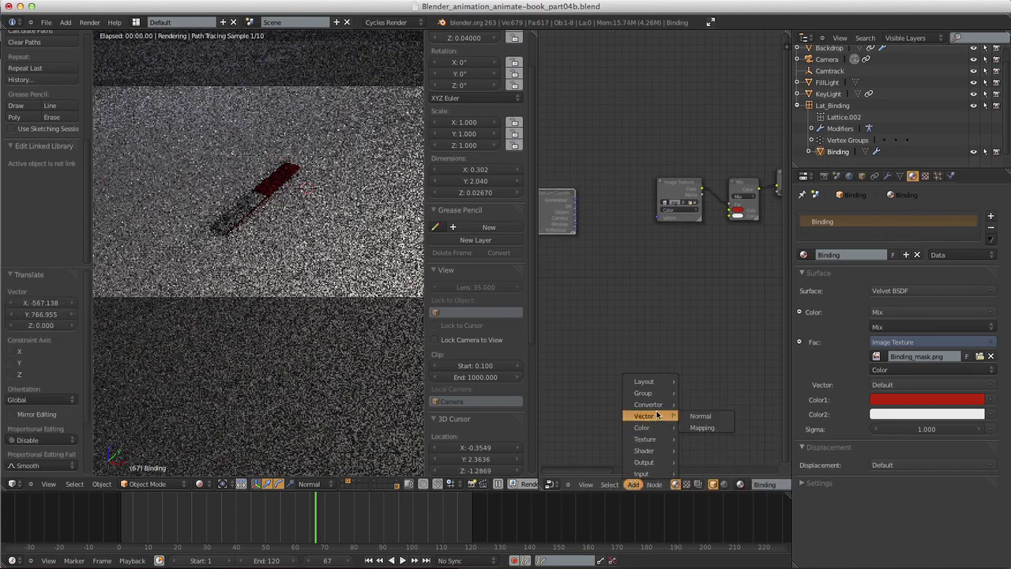
{"action": "left_click", "coordinate": [698, 428]}
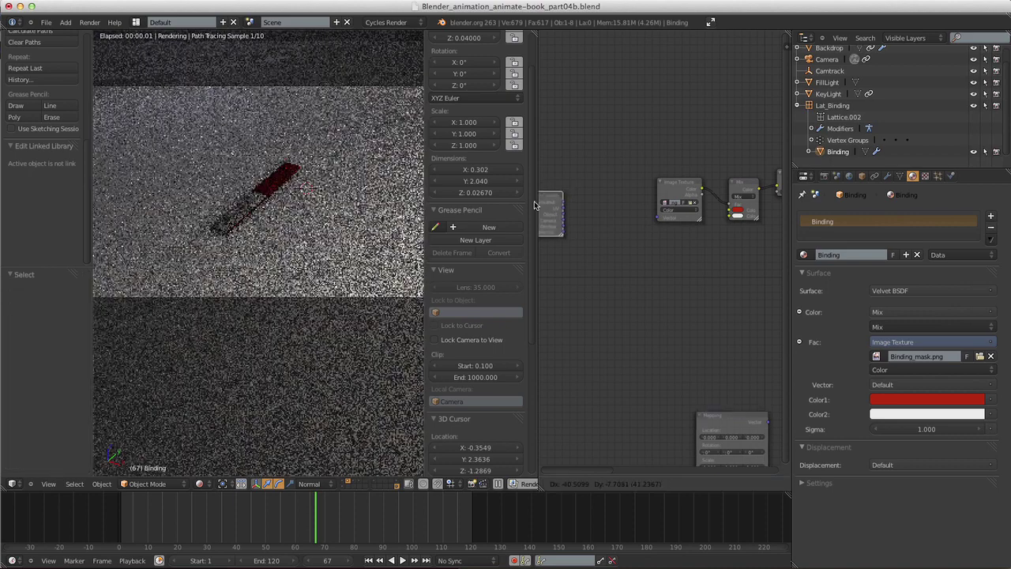
{"action": "left_click", "coordinate": [580, 159]}
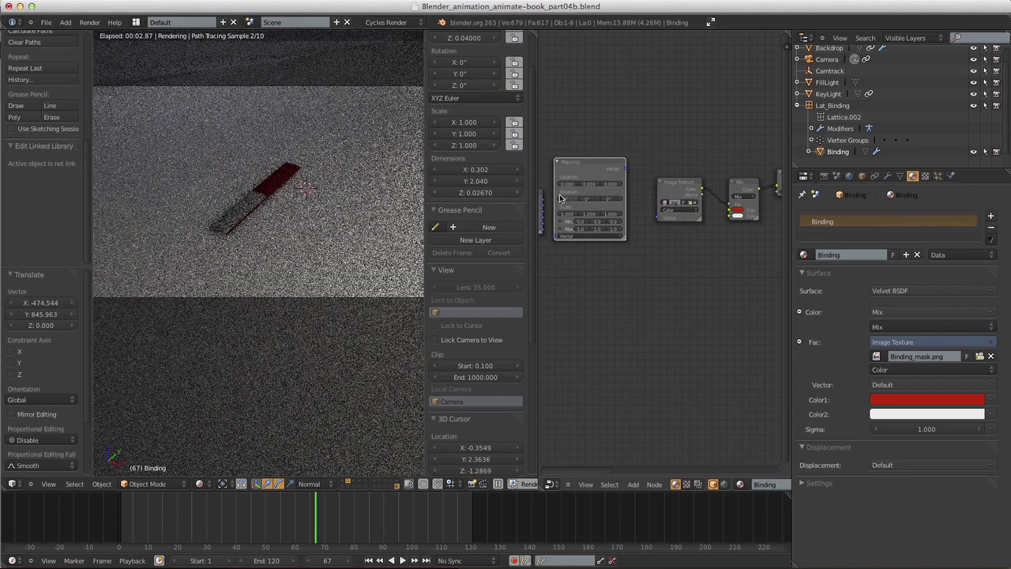
- Connect Texture Coordinate UV to the Mapping node's Vector input and its Vector output to the Image Texture, then center the Mapping node between them
{"action": "left_click_drag", "start_coordinate": [552, 222], "coordinate": [555, 236]}
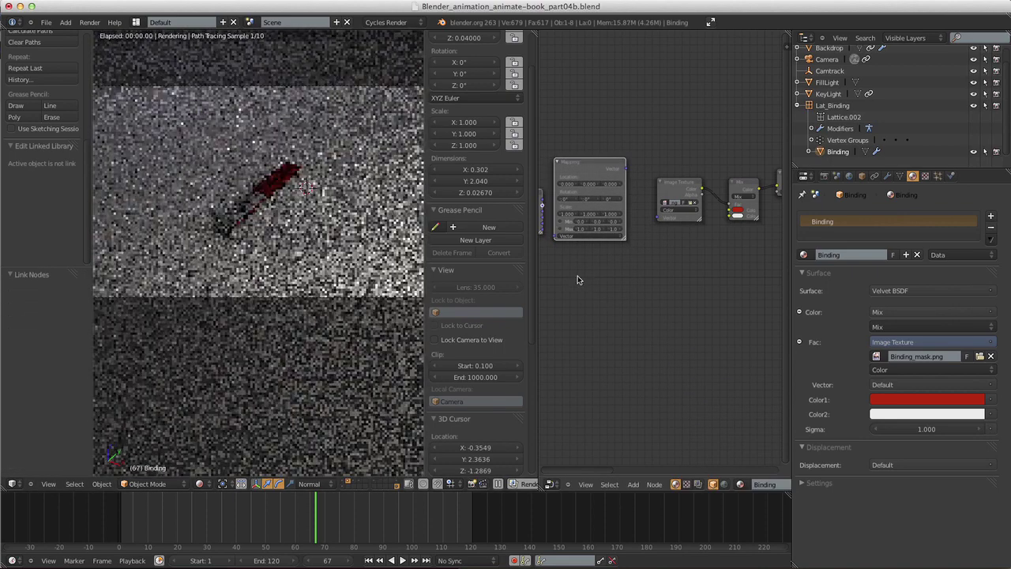
{"action": "middle_click_drag", "start_coordinate": [575, 279], "coordinate": [608, 279]}
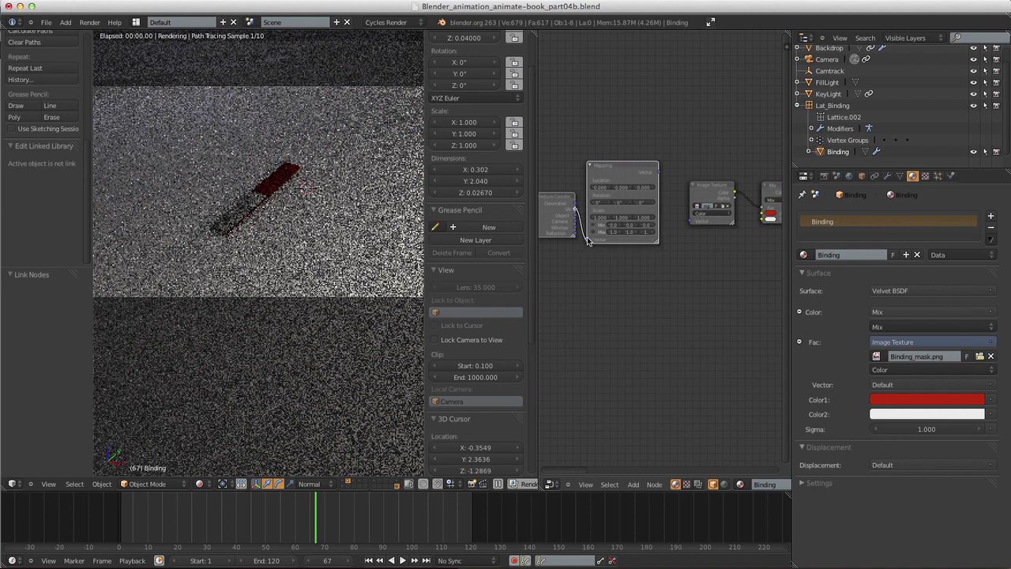
{"action": "left_click_drag", "start_coordinate": [658, 170], "coordinate": [692, 221]}
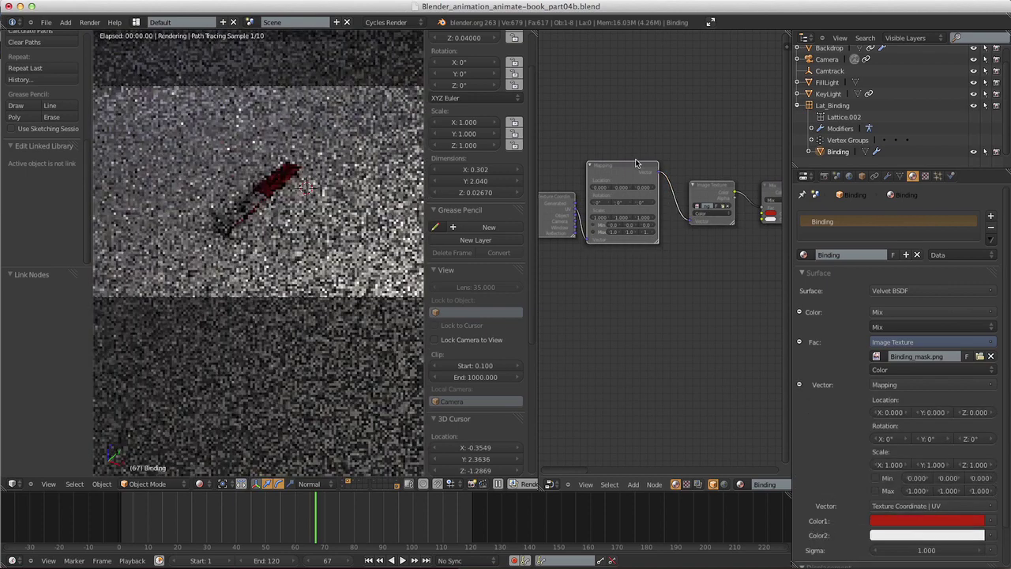
{"action": "left_click_drag", "start_coordinate": [627, 192], "coordinate": [637, 198]}
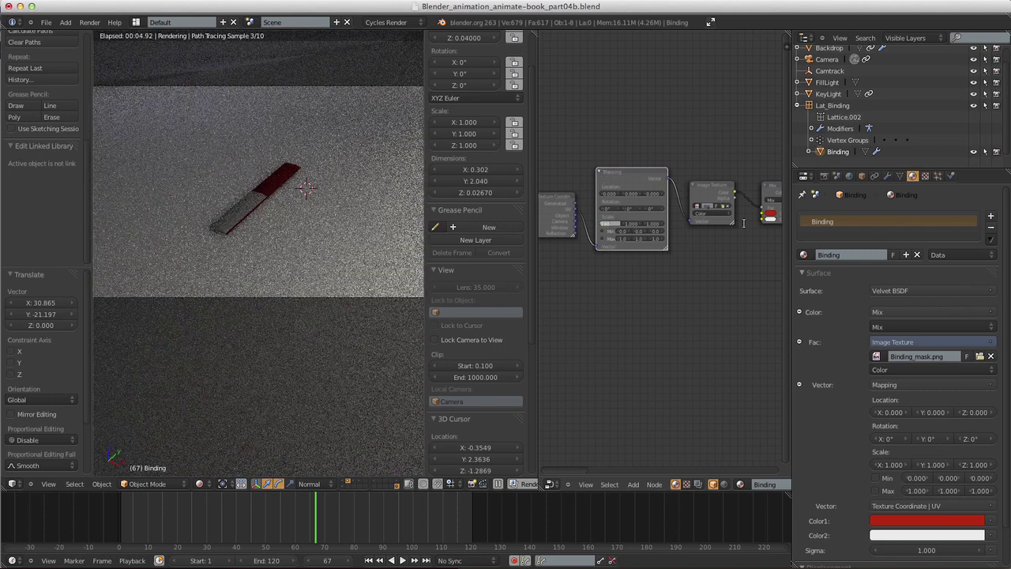
- Set the Mapping node's X and Y scale to 100 and inspect the tiled mask on the binding up close
{"action": "type", "text": "100"}
{"action": "key", "text": "Return"}
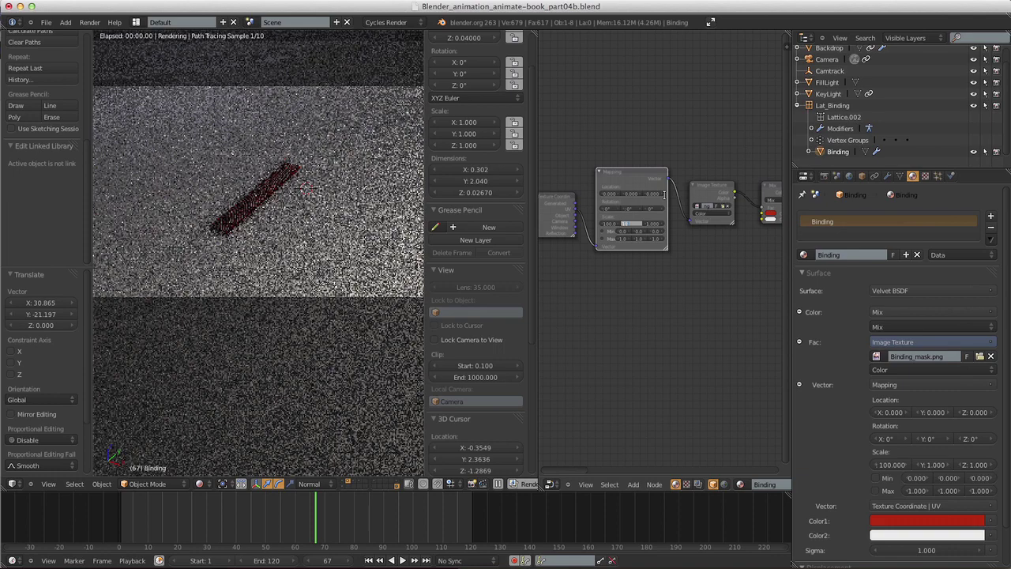
{"action": "type", "text": "100"}
{"action": "key", "text": "Return"}
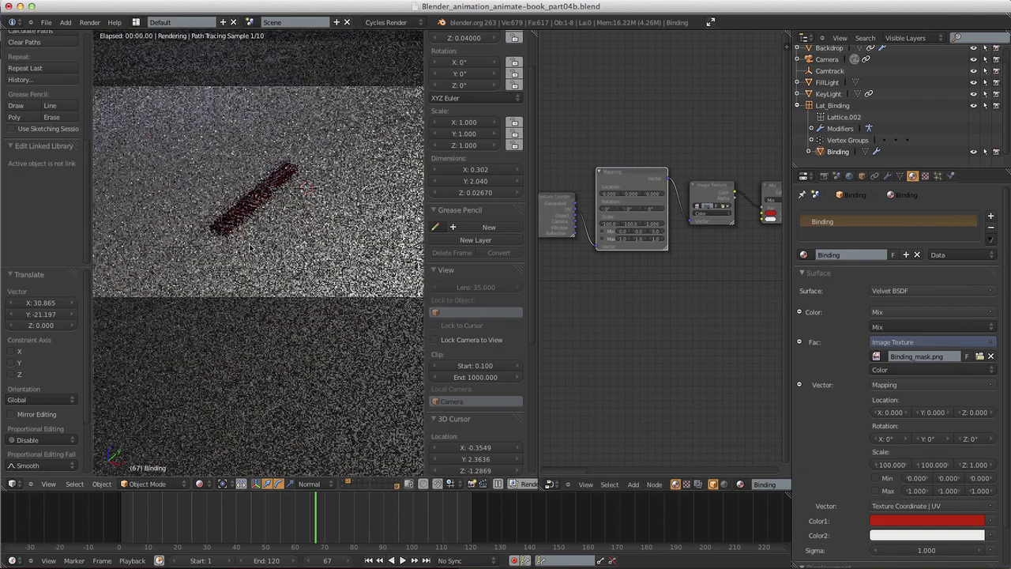
{"action": "scroll", "coordinate": [222, 217], "scroll_direction": "up", "scroll_amount": 4}
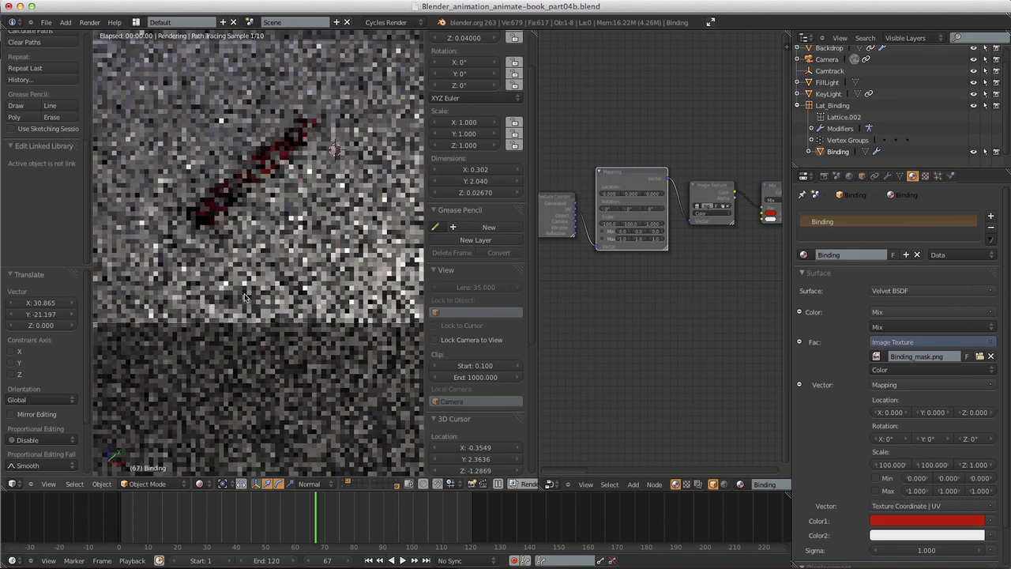
{"action": "scroll", "coordinate": [241, 285], "scroll_direction": "up", "scroll_amount": 3}
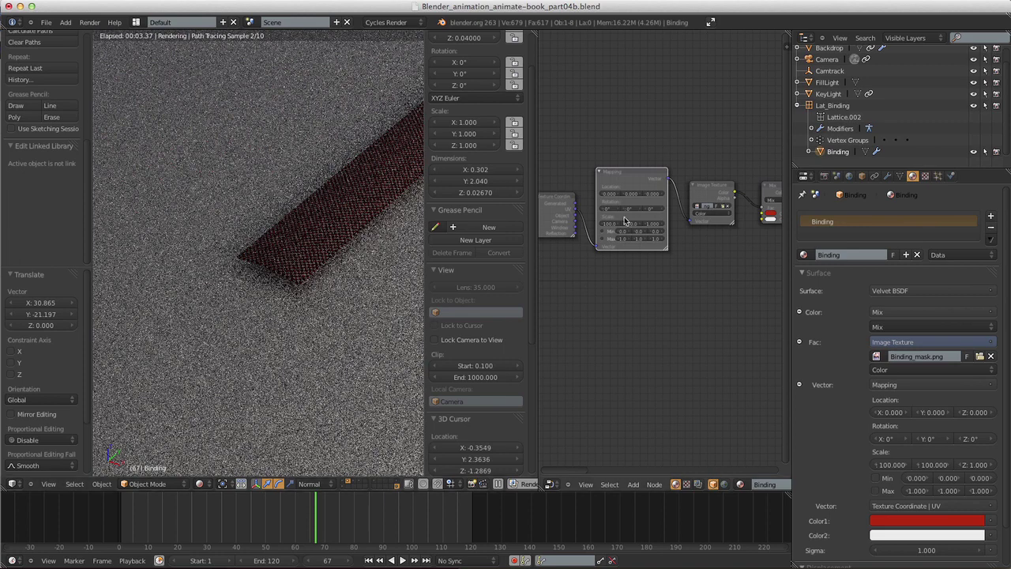
- Move the Material Output node lower than the Velvet BSDF to make room for displacement nodes
{"action": "middle_click_drag", "start_coordinate": [707, 321], "coordinate": [733, 237], "text": "ctrl"}
{"action": "left_click_drag", "start_coordinate": [737, 198], "coordinate": [739, 222]}
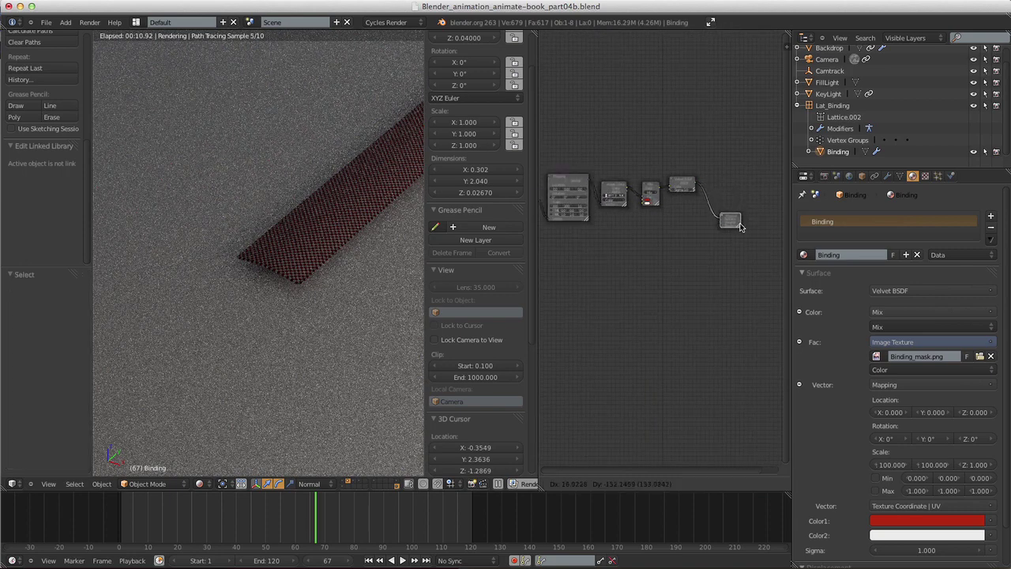
{"action": "mouse_move", "coordinate": [699, 287]}
{"action": "middle_mouse_down"}
{"action": "mouse_move", "coordinate": [728, 277]}
{"action": "mouse_move", "coordinate": [719, 287]}
{"action": "mouse_move", "coordinate": [691, 270]}
{"action": "middle_mouse_up"}
{"action": "middle_click_drag", "start_coordinate": [691, 270], "coordinate": [698, 312], "text": "ctrl"}
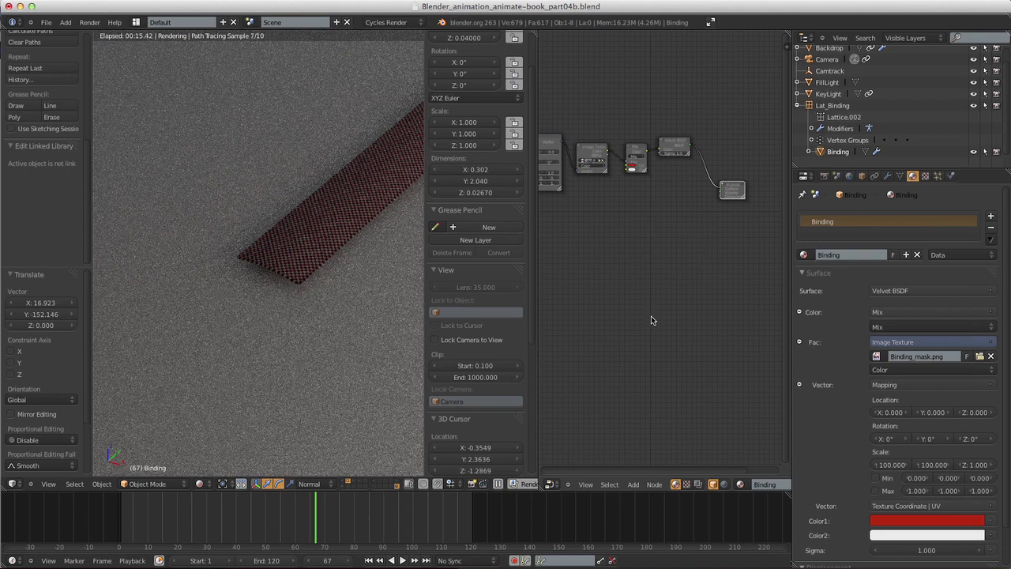
{"action": "middle_click_drag", "start_coordinate": [665, 275], "coordinate": [674, 280]}
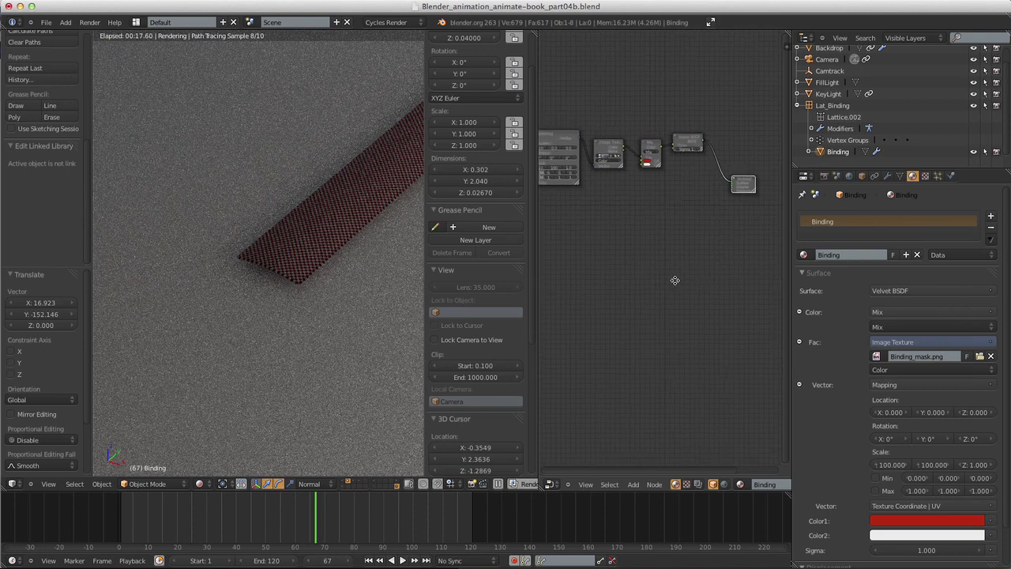
- Add a second Image Texture node below the existing node chain
{"action": "left_click", "coordinate": [633, 485]}
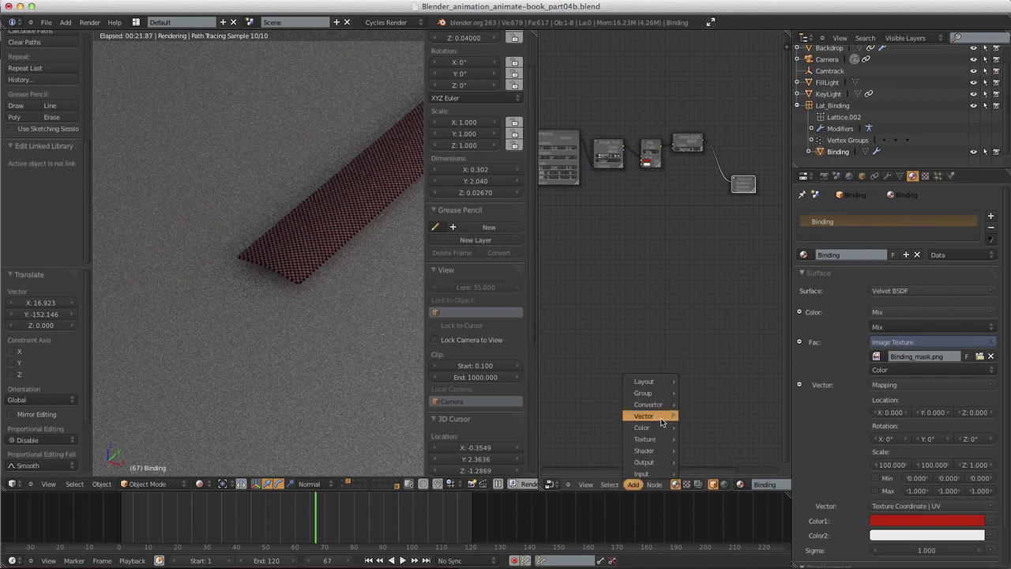
{"action": "mouse_move", "coordinate": [670, 441]}
{"action": "left_click", "coordinate": [703, 439]}
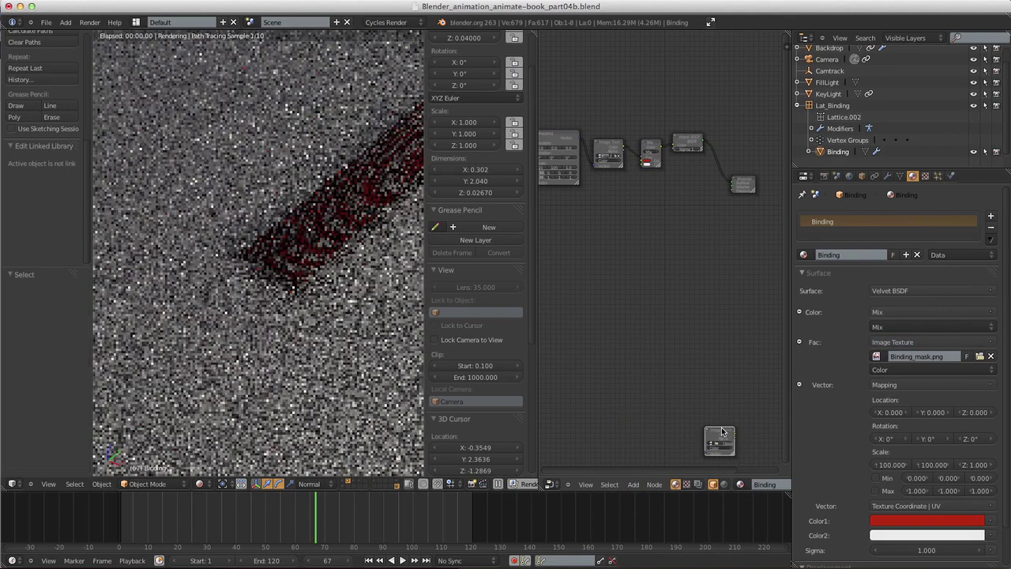
- Place the new Image Texture node, feed it from the Mapping node, and load Binding_disp.png from the textures/Binding folder
{"action": "left_click", "coordinate": [654, 195]}
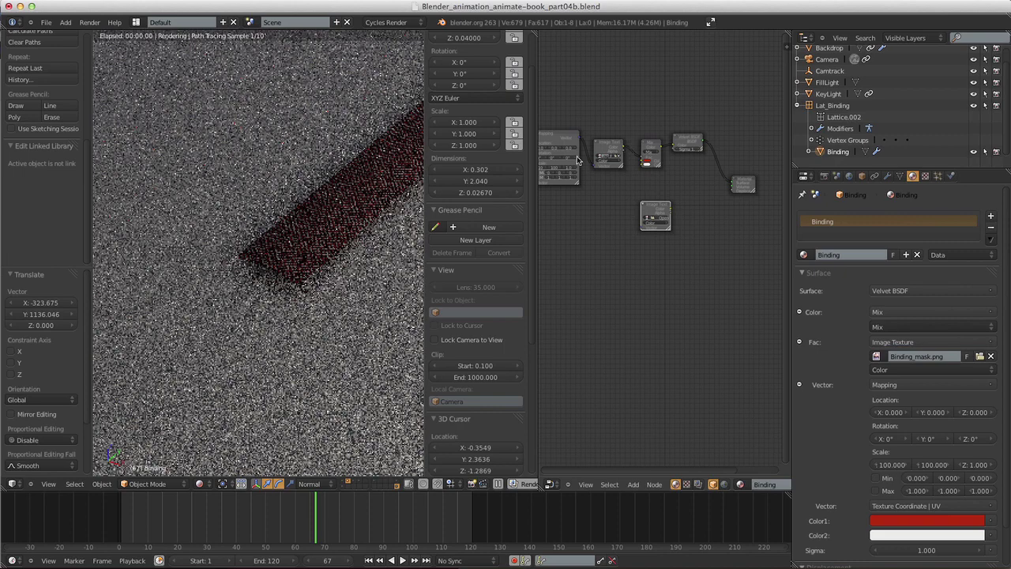
{"action": "left_click_drag", "start_coordinate": [579, 140], "coordinate": [642, 224]}
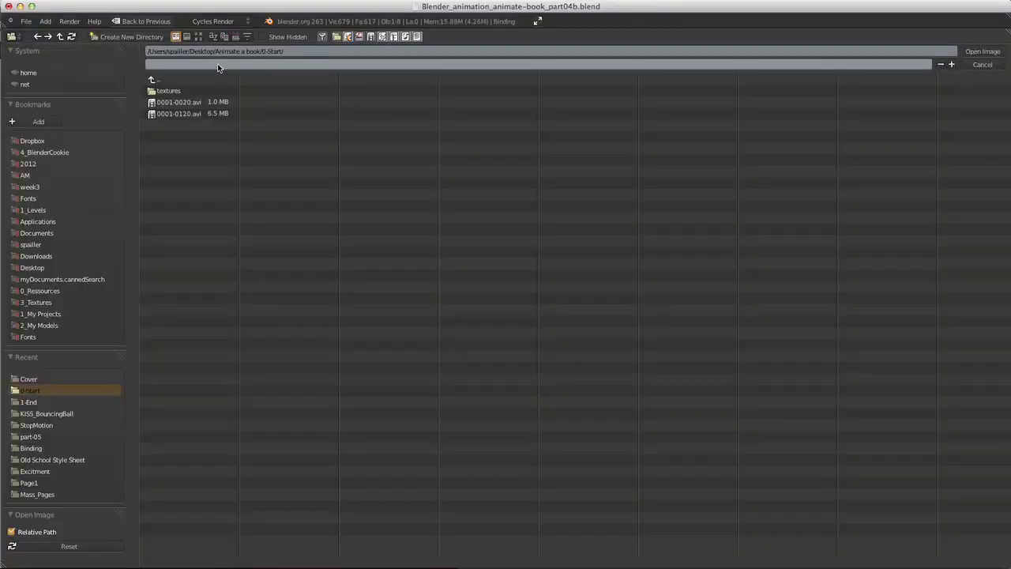
{"action": "left_click", "coordinate": [201, 91]}
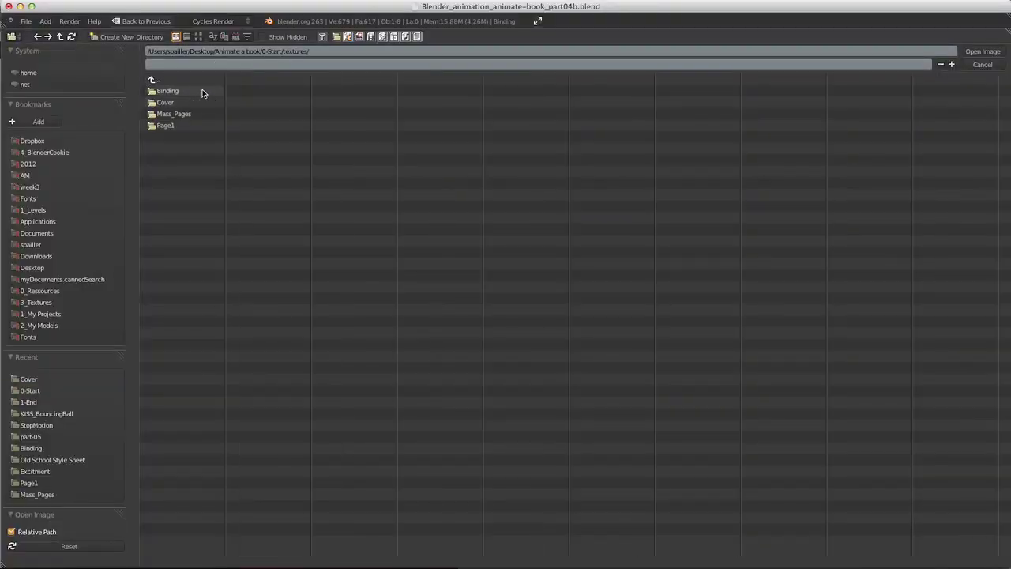
{"action": "left_click", "coordinate": [189, 91]}
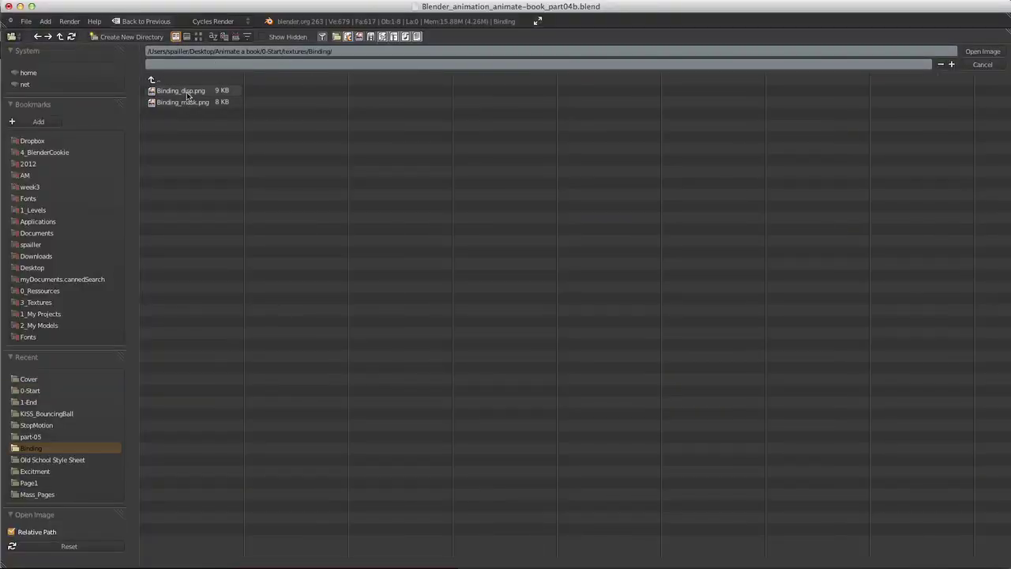
{"action": "left_click", "coordinate": [181, 91]}
{"action": "left_click", "coordinate": [178, 102]}
{"action": "left_click", "coordinate": [982, 51]}
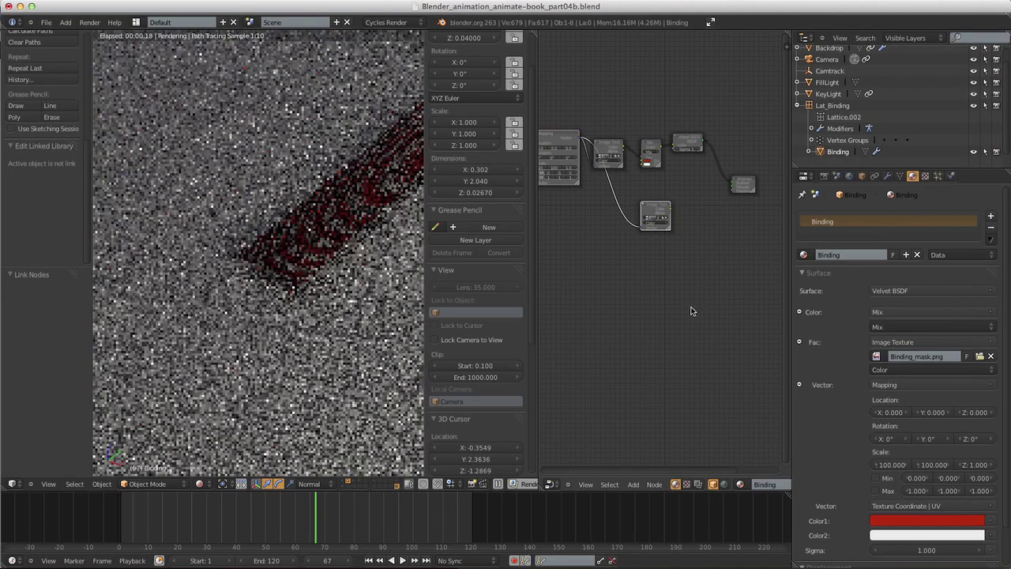
- Add a ColorRamp node and link it between the new Image Texture and the Material Output's Displacement input
{"action": "middle_click_drag", "start_coordinate": [694, 312], "coordinate": [664, 317]}
{"action": "scroll", "coordinate": [679, 340], "scroll_direction": "up", "scroll_amount": 5}
{"action": "scroll", "coordinate": [695, 347], "scroll_direction": "down", "scroll_amount": 5}
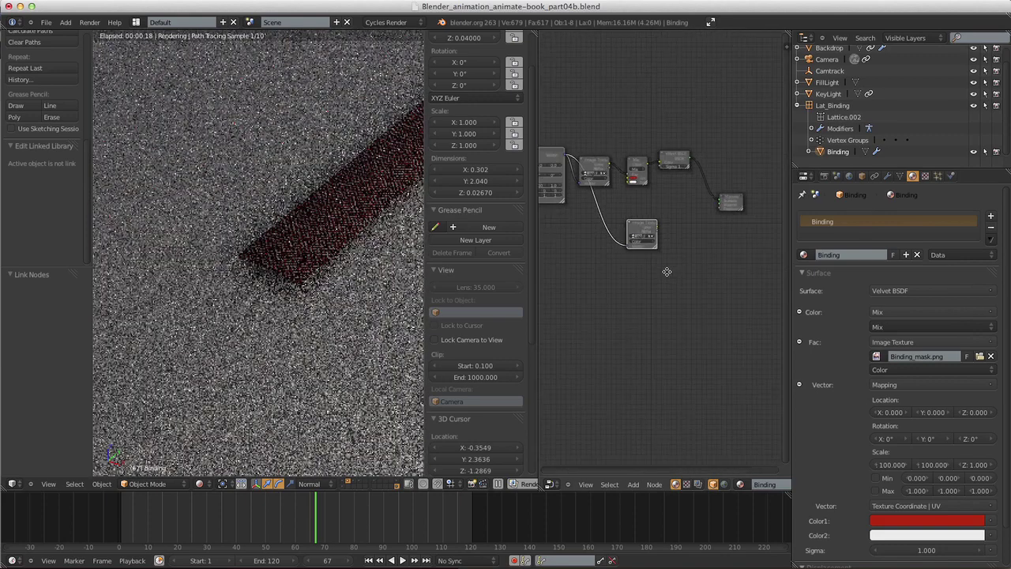
{"action": "middle_click_drag", "start_coordinate": [665, 271], "coordinate": [672, 280]}
{"action": "left_click", "coordinate": [633, 484]}
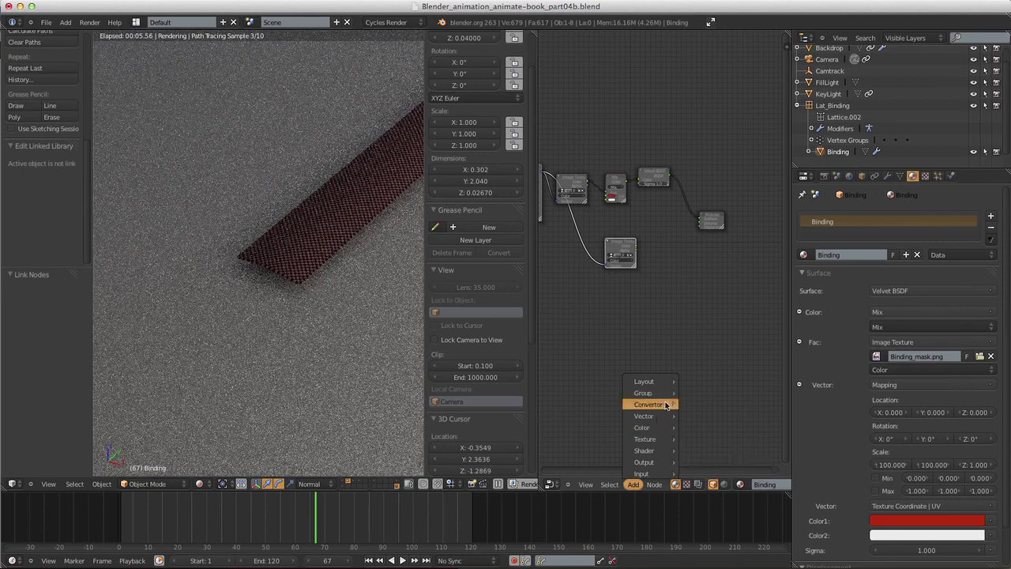
{"action": "mouse_move", "coordinate": [654, 404]}
{"action": "left_click", "coordinate": [697, 404]}
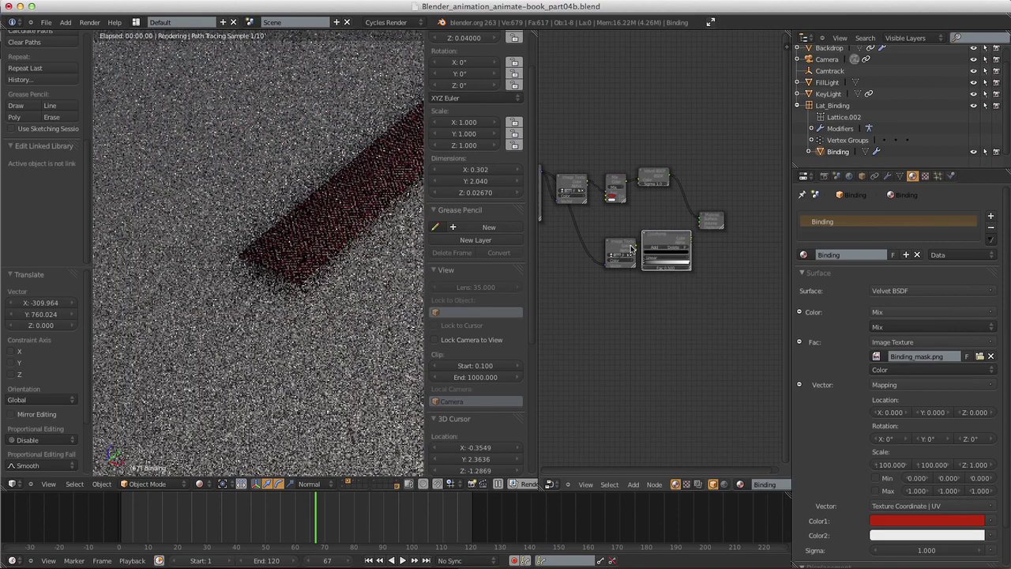
{"action": "left_click", "coordinate": [666, 246]}
{"action": "mouse_move", "coordinate": [613, 250]}
{"action": "left_mouse_down"}
{"action": "mouse_move", "coordinate": [593, 248]}
{"action": "mouse_move", "coordinate": [642, 264]}
{"action": "mouse_move", "coordinate": [644, 238]}
{"action": "mouse_move", "coordinate": [684, 241]}
{"action": "mouse_move", "coordinate": [700, 224]}
{"action": "left_mouse_up"}
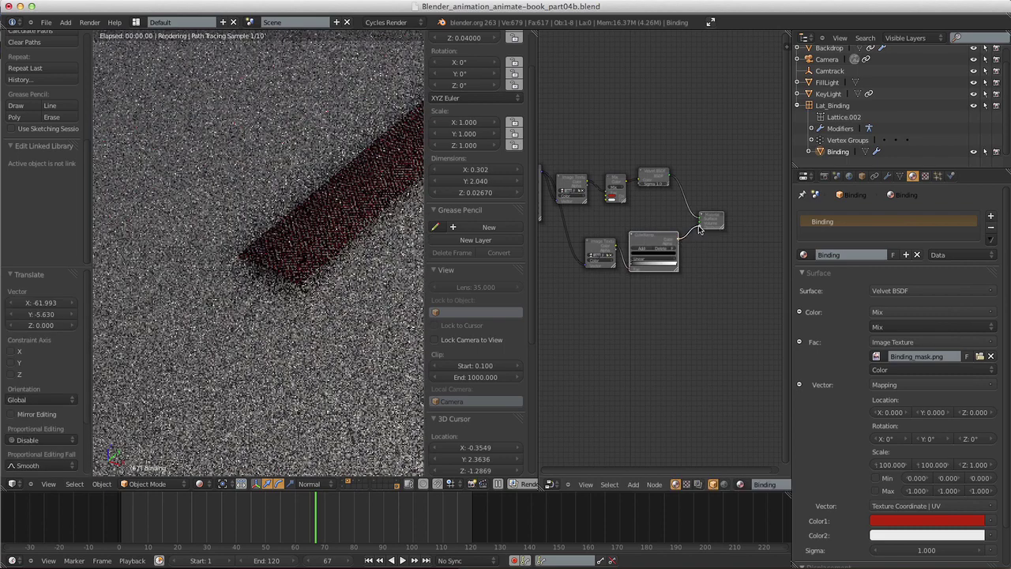
- Darken the ColorRamp's white stop to a near-black grey to weaken the binding's displacement
{"action": "scroll", "coordinate": [687, 307], "scroll_direction": "up", "scroll_amount": 5}
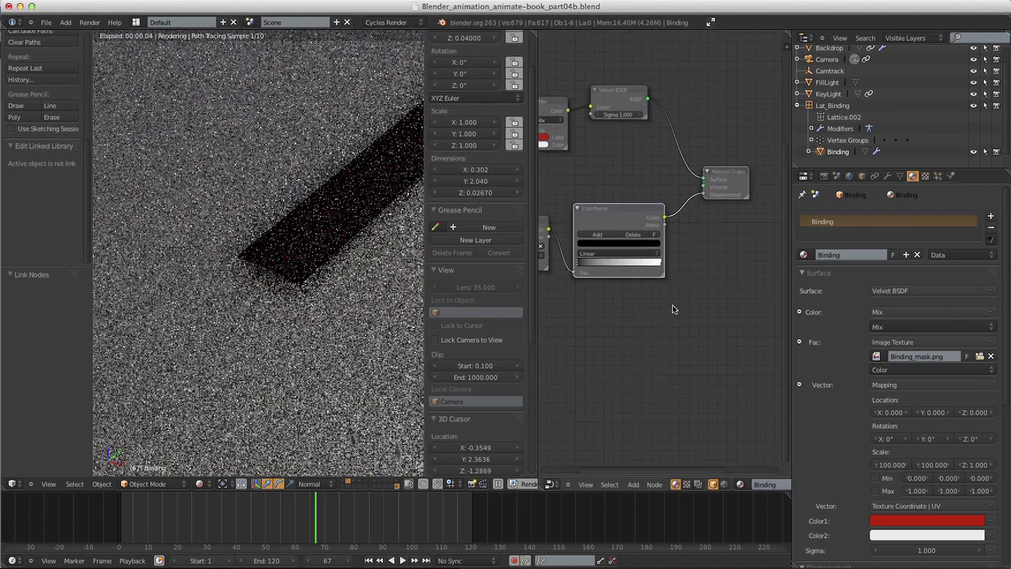
{"action": "scroll", "coordinate": [722, 253], "scroll_direction": "down", "scroll_amount": 4}
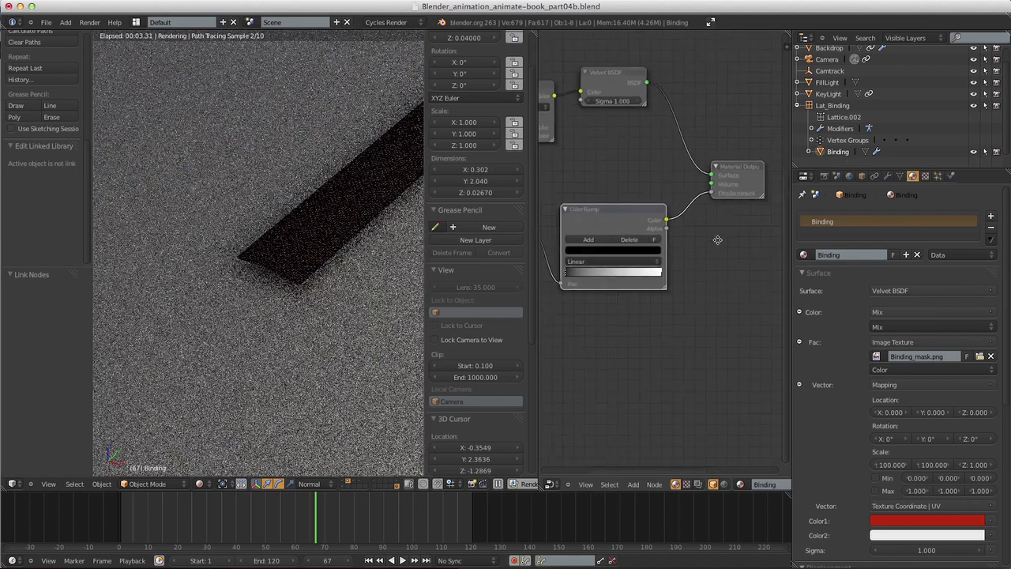
{"action": "left_click", "coordinate": [709, 260]}
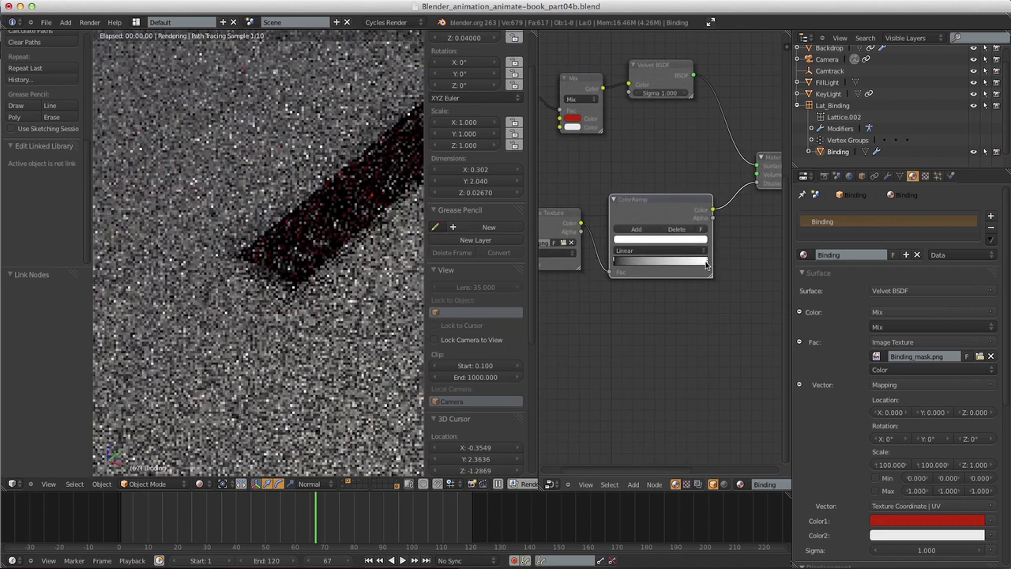
{"action": "left_click", "coordinate": [675, 240]}
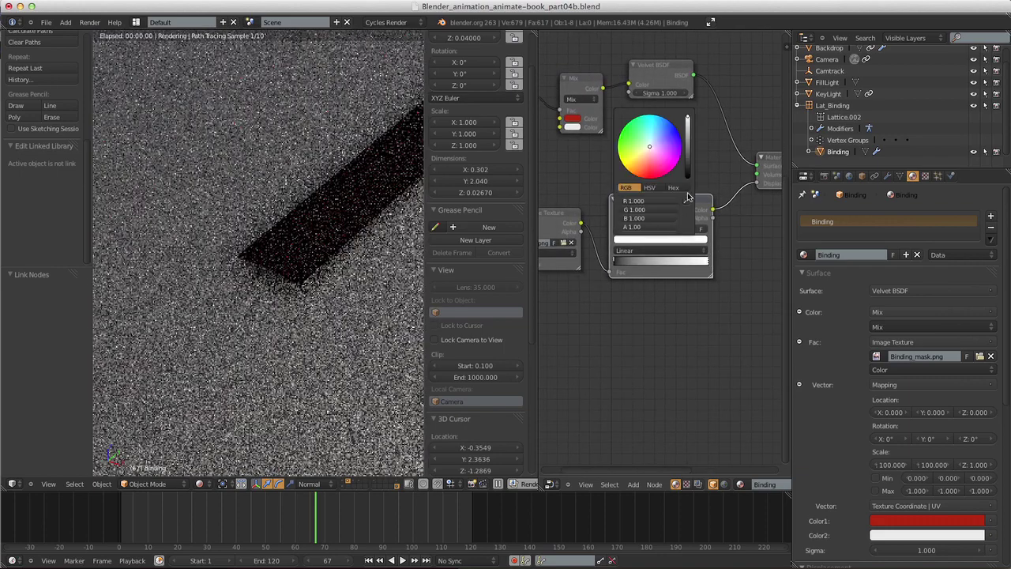
{"action": "left_click_drag", "start_coordinate": [689, 143], "coordinate": [692, 164]}
{"action": "left_click_drag", "start_coordinate": [691, 168], "coordinate": [688, 168]}
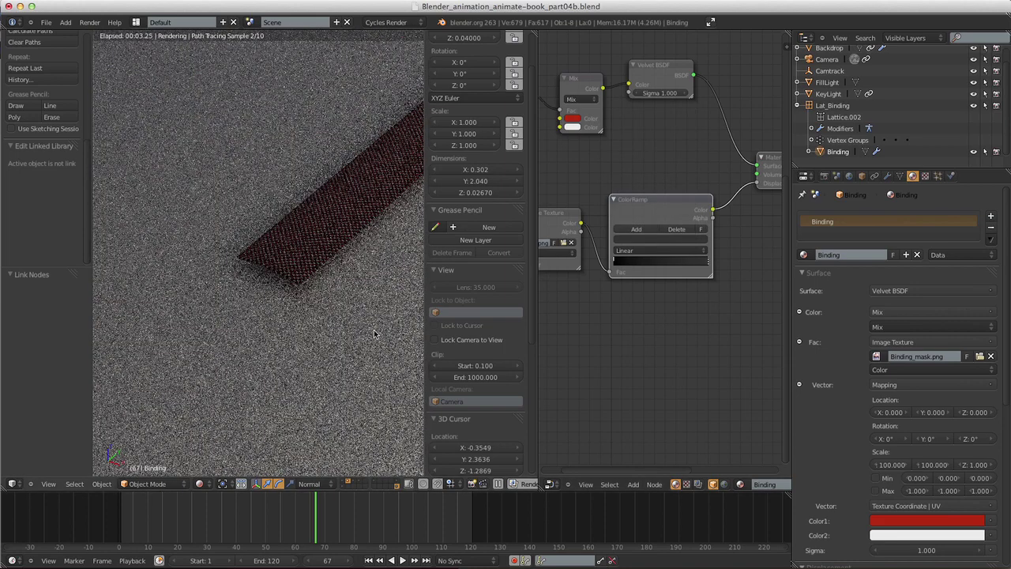
- Show the layer containing the book pages and switch the viewport shading to Solid
{"action": "middle_click_drag", "start_coordinate": [354, 340], "coordinate": [328, 306]}
{"action": "scroll", "coordinate": [328, 306], "scroll_direction": "down", "scroll_amount": 4}
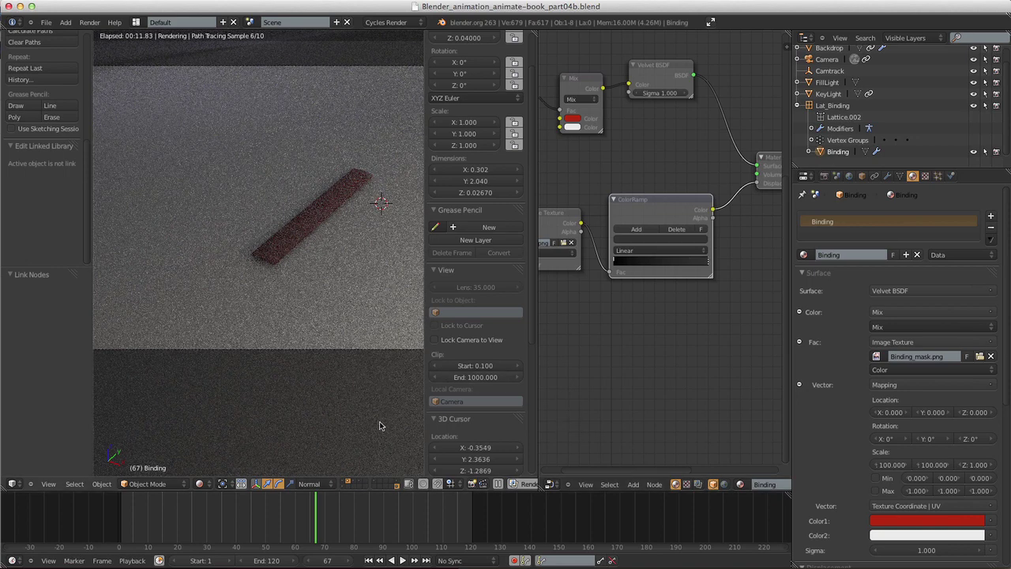
{"action": "left_click", "coordinate": [354, 484]}
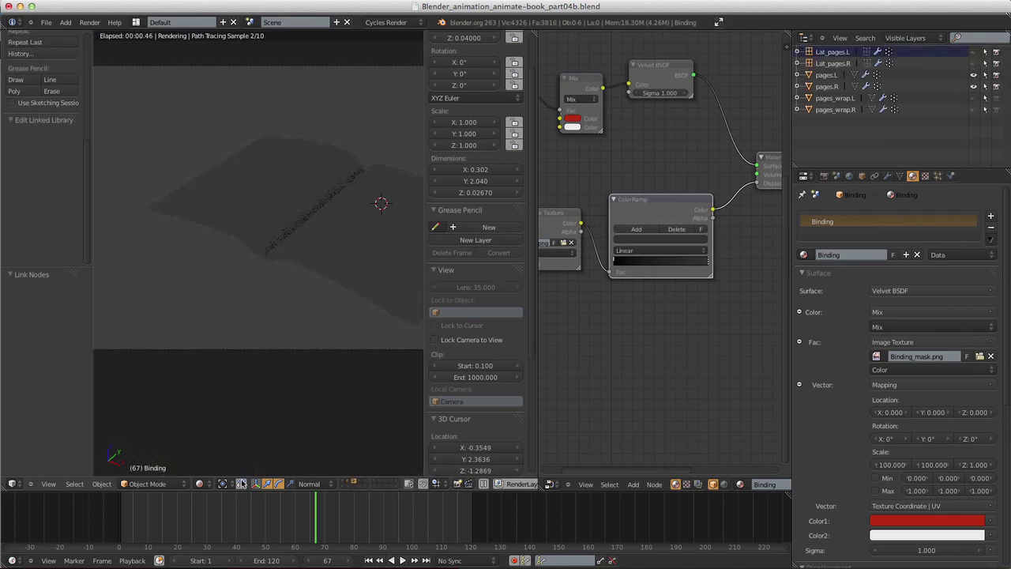
{"action": "left_click", "coordinate": [199, 483]}
{"action": "left_click", "coordinate": [229, 446]}
{"action": "mouse_move", "coordinate": [354, 388]}
{"action": "middle_mouse_down"}
{"action": "mouse_move", "coordinate": [352, 375]}
{"action": "mouse_move", "coordinate": [323, 440]}
{"action": "mouse_move", "coordinate": [345, 384]}
{"action": "mouse_move", "coordinate": [340, 291]}
{"action": "mouse_move", "coordinate": [360, 372]}
{"action": "mouse_move", "coordinate": [350, 382]}
{"action": "mouse_move", "coordinate": [364, 383]}
{"action": "mouse_move", "coordinate": [342, 368]}
{"action": "mouse_move", "coordinate": [282, 393]}
{"action": "mouse_move", "coordinate": [337, 384]}
{"action": "mouse_move", "coordinate": [229, 388]}
{"action": "mouse_move", "coordinate": [343, 383]}
{"action": "mouse_move", "coordinate": [348, 404]}
{"action": "middle_mouse_up"}
{"action": "middle_click_drag", "start_coordinate": [328, 368], "coordinate": [327, 345]}
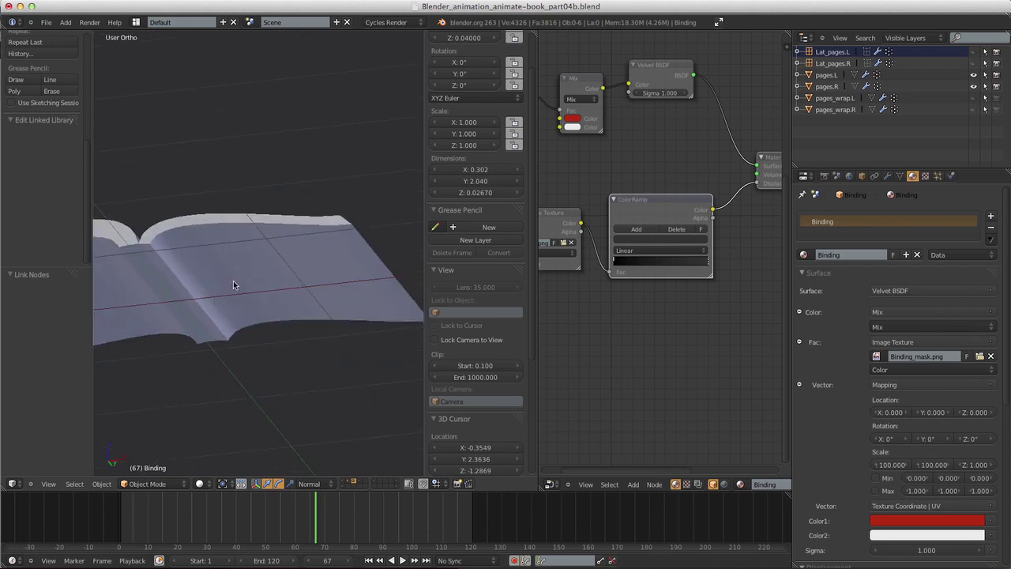
{"action": "middle_click_drag", "start_coordinate": [269, 304], "coordinate": [376, 297]}
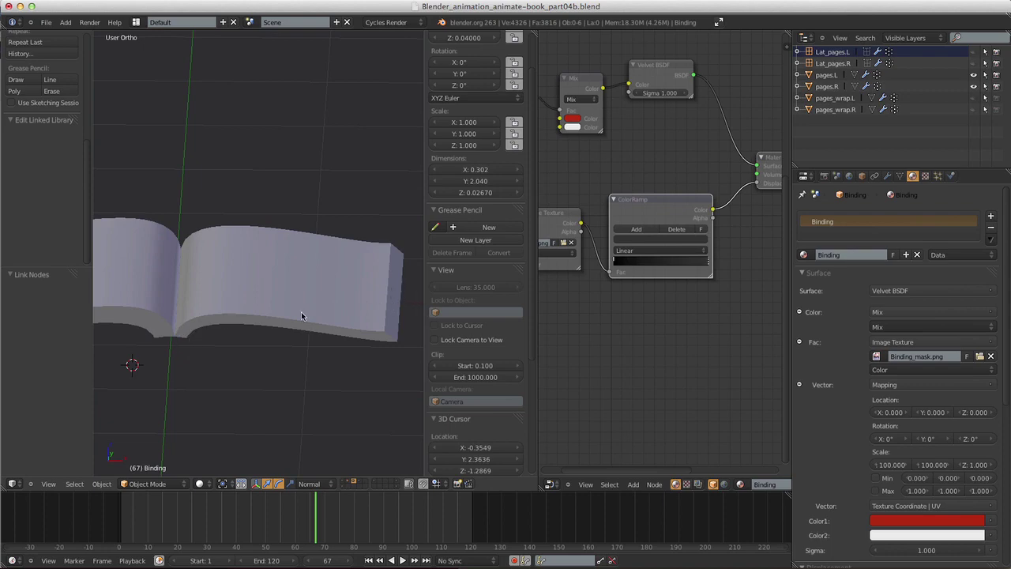
{"action": "middle_click_drag", "start_coordinate": [301, 316], "coordinate": [332, 346]}
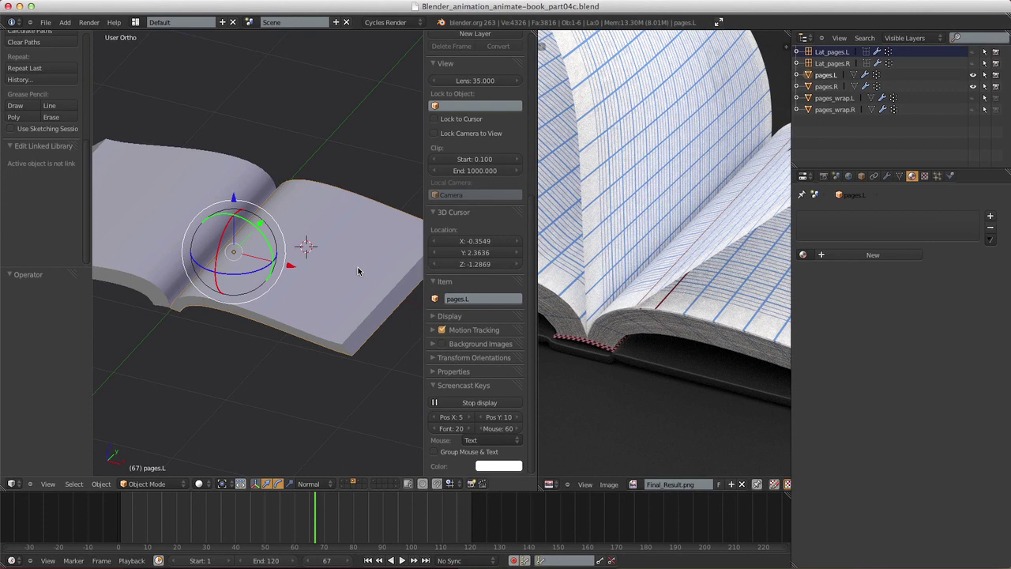
- Examine the page edges, outer corner and binding of the book in the Final_Result.png reference image
{"action": "middle_click_drag", "start_coordinate": [585, 316], "coordinate": [646, 324], "text": "shift"}
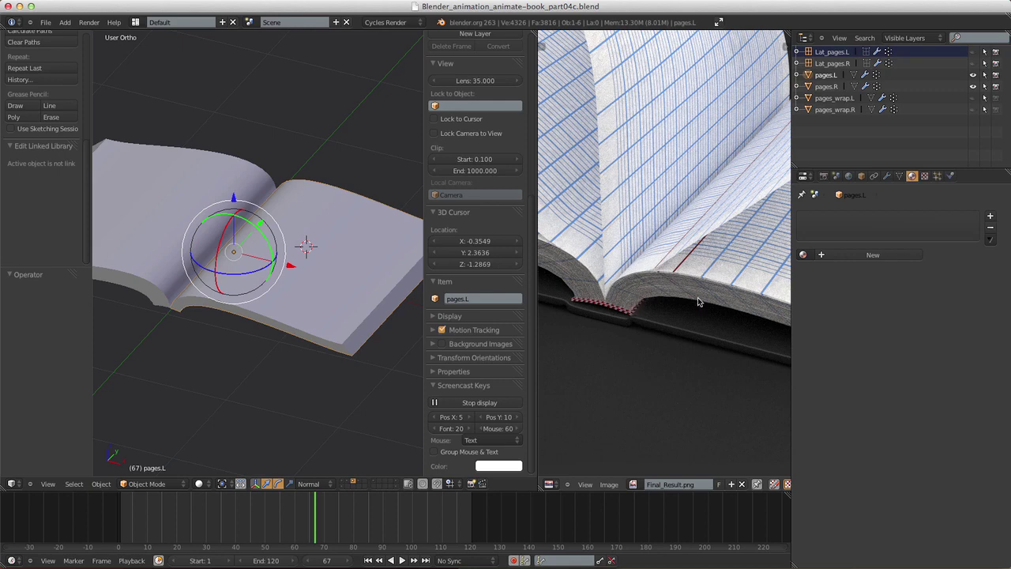
{"action": "middle_click_drag", "start_coordinate": [698, 297], "coordinate": [622, 245], "text": "shift"}
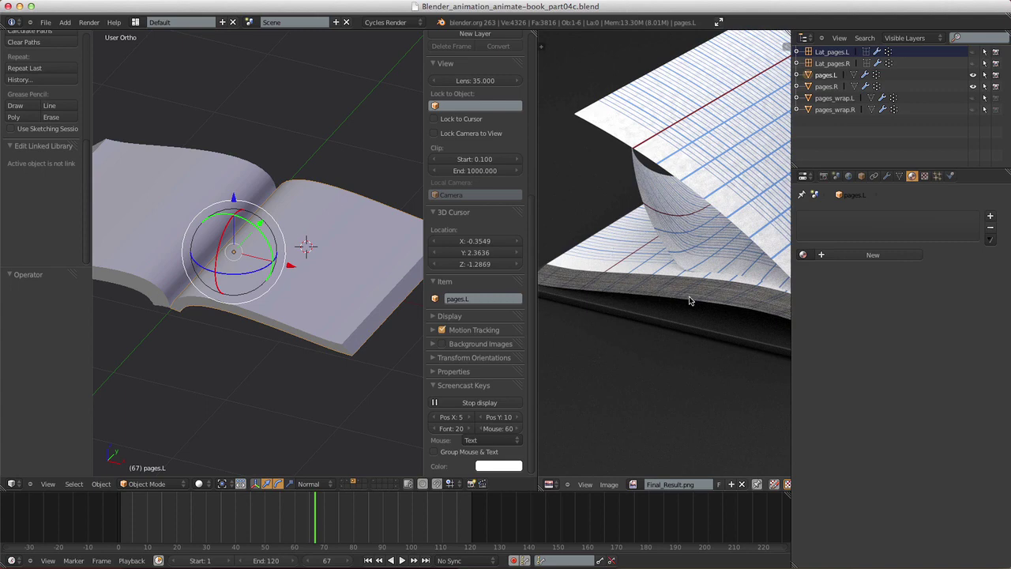
{"action": "middle_click_drag", "start_coordinate": [689, 300], "coordinate": [719, 253], "text": "shift"}
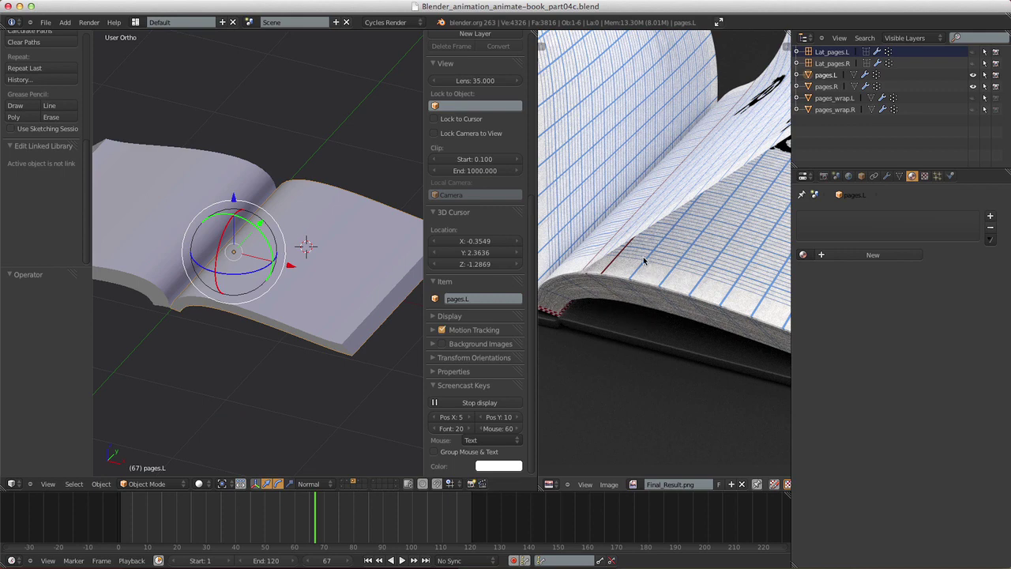
{"action": "middle_click_drag", "start_coordinate": [605, 249], "coordinate": [562, 247], "text": "shift"}
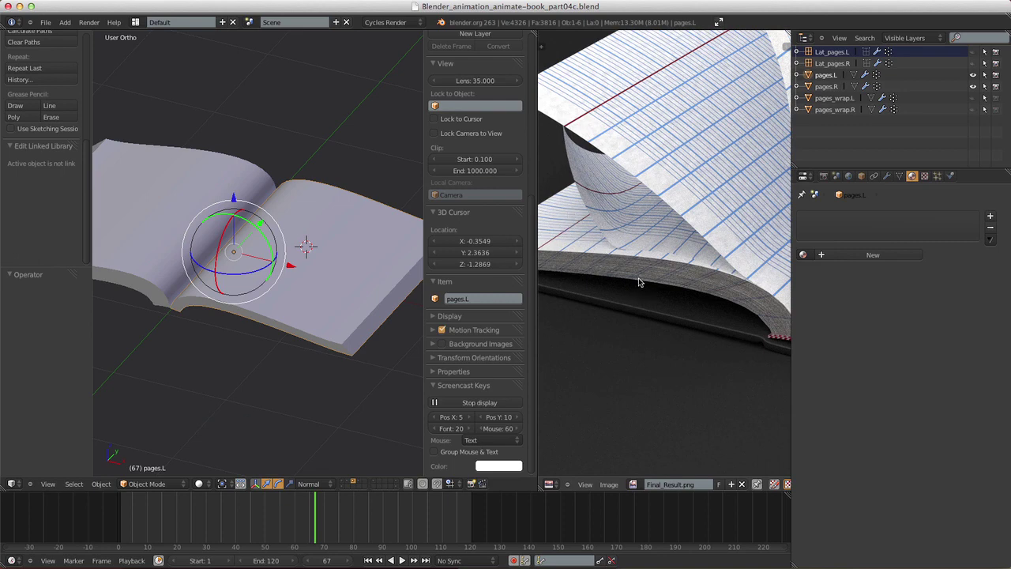
{"action": "middle_click_drag", "start_coordinate": [707, 323], "coordinate": [603, 253], "text": "shift"}
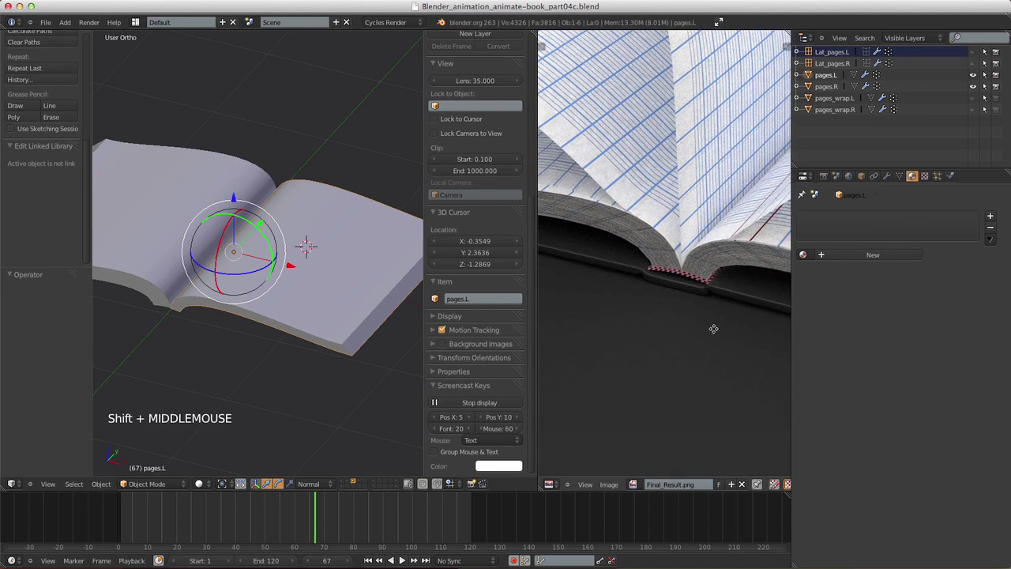
{"action": "middle_click_drag", "start_coordinate": [713, 329], "coordinate": [721, 318], "text": "ctrl"}
{"action": "middle_click_drag", "start_coordinate": [720, 318], "coordinate": [607, 288], "text": "ctrl"}
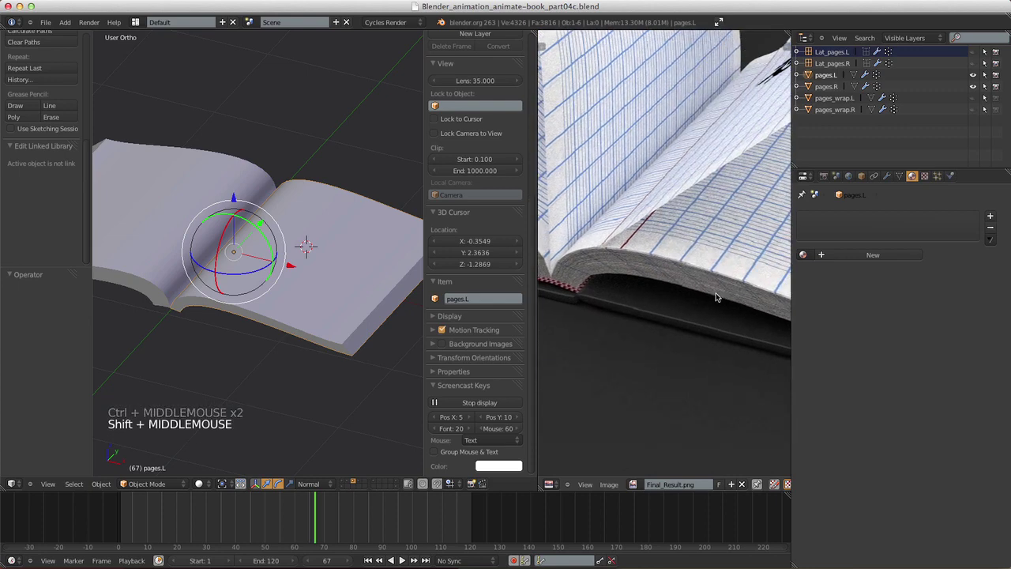
{"action": "middle_click_drag", "start_coordinate": [715, 297], "coordinate": [655, 356], "text": "ctrl"}
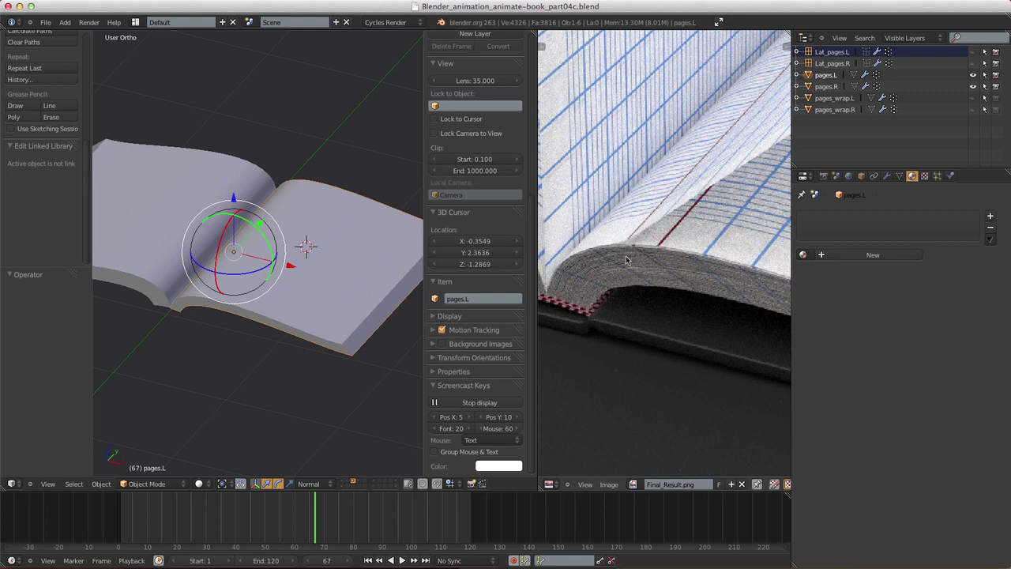
{"action": "middle_click_drag", "start_coordinate": [688, 296], "coordinate": [645, 262], "text": "shift"}
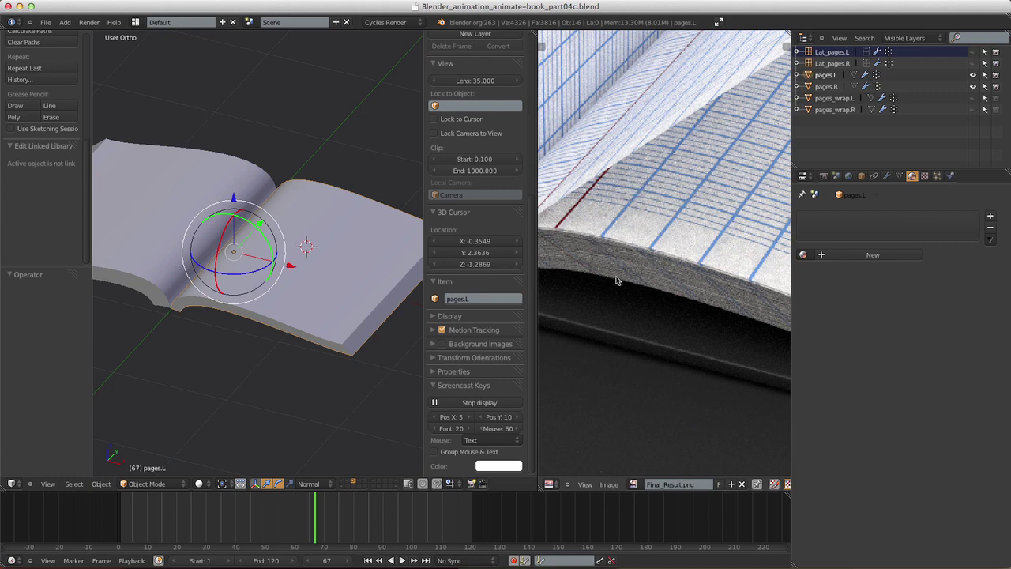
{"action": "middle_click_drag", "start_coordinate": [653, 309], "coordinate": [628, 253], "text": "ctrl"}
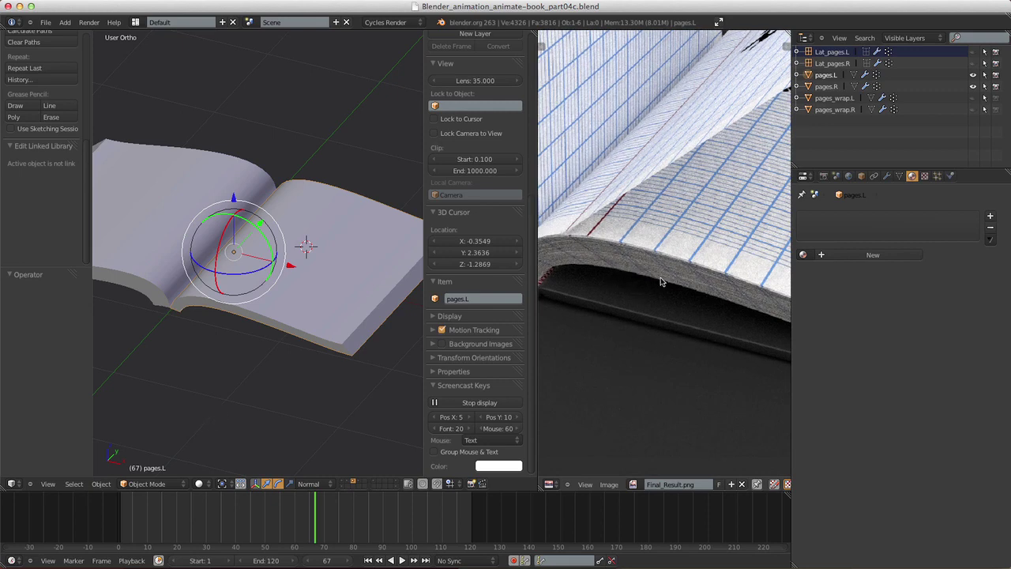
{"action": "middle_click_drag", "start_coordinate": [714, 291], "coordinate": [618, 263], "text": "shift"}
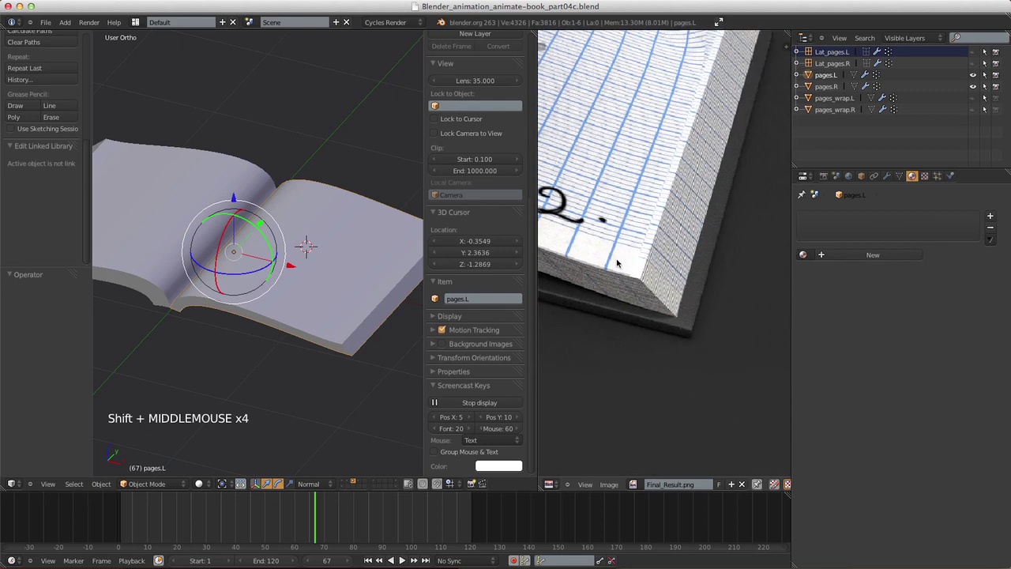
{"action": "left_click", "coordinate": [689, 157]}
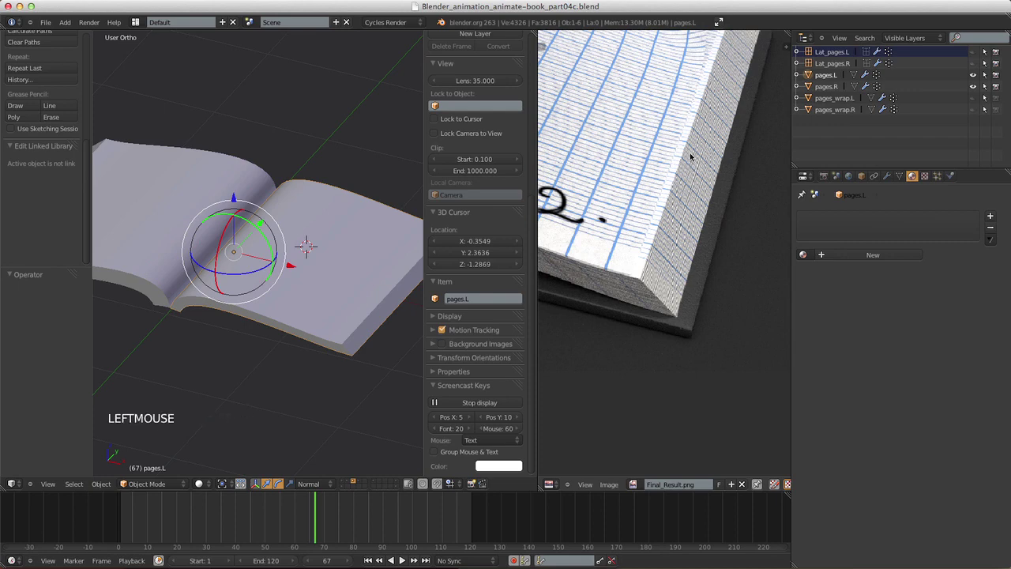
{"action": "middle_click_drag", "start_coordinate": [643, 300], "coordinate": [610, 239], "text": "shift"}
{"action": "key", "text": "KP_1"}
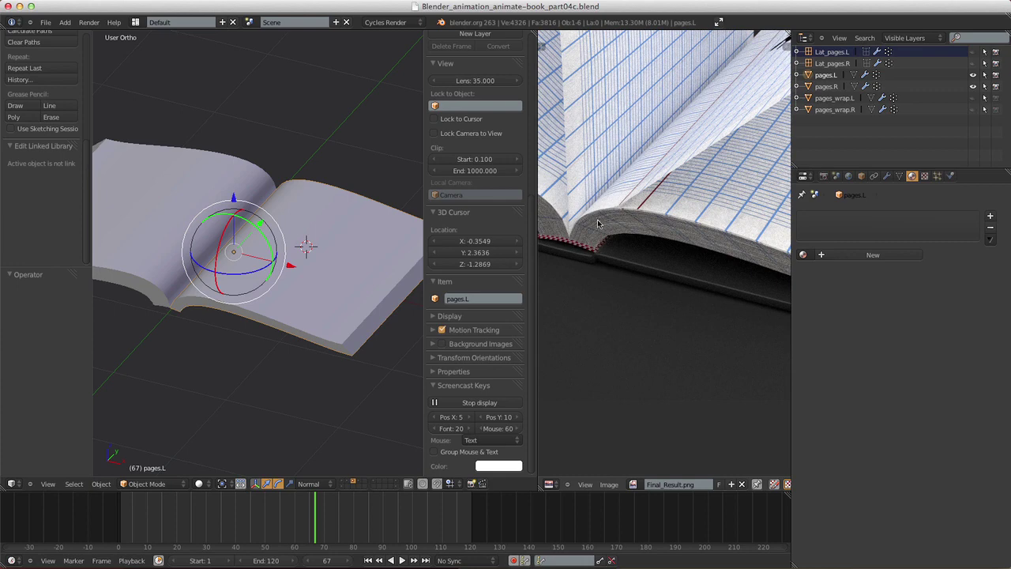
{"action": "middle_click_drag", "start_coordinate": [667, 269], "coordinate": [608, 244], "text": "shift"}
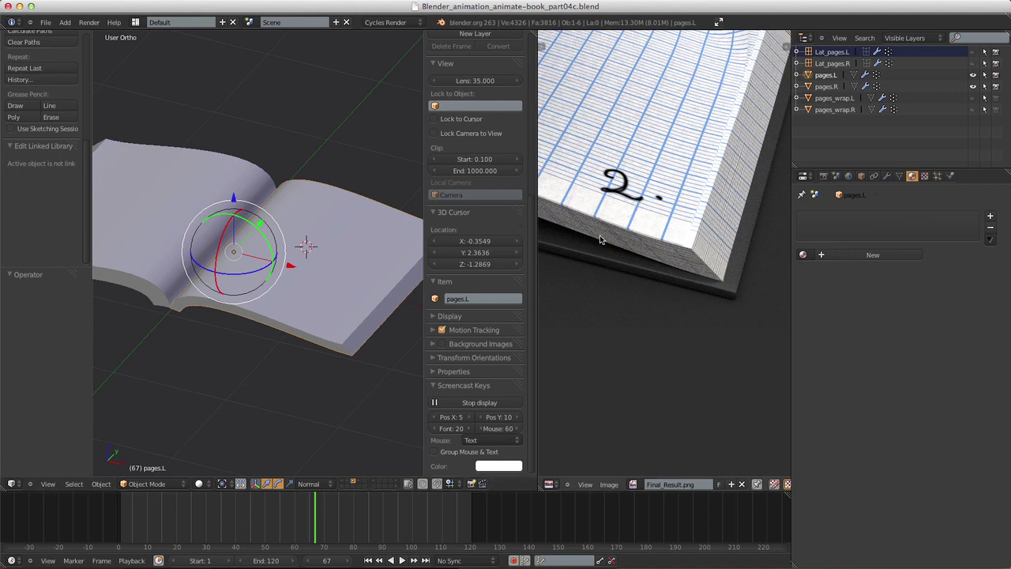
{"action": "middle_click_drag", "start_coordinate": [598, 288], "coordinate": [583, 249], "text": "shift"}
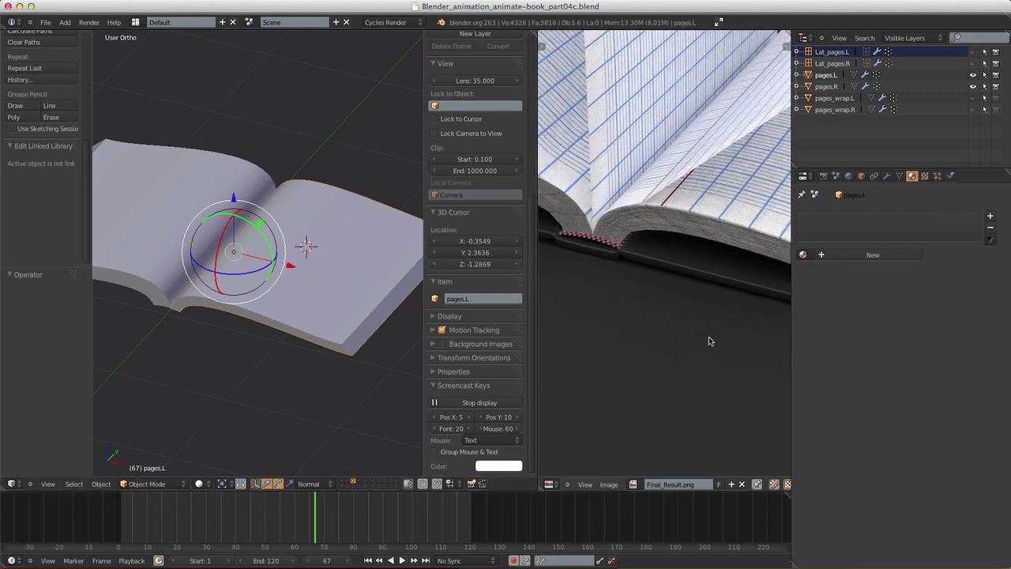
{"action": "middle_click_drag", "start_coordinate": [706, 336], "coordinate": [690, 286], "text": "ctrl"}
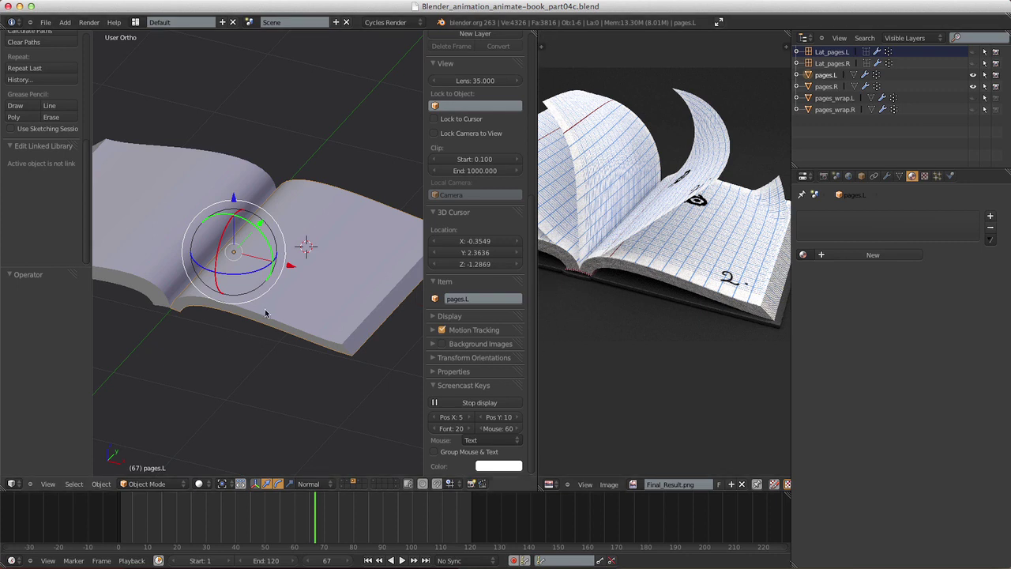
{"action": "middle_click_drag", "start_coordinate": [284, 347], "coordinate": [311, 361], "text": "shift"}
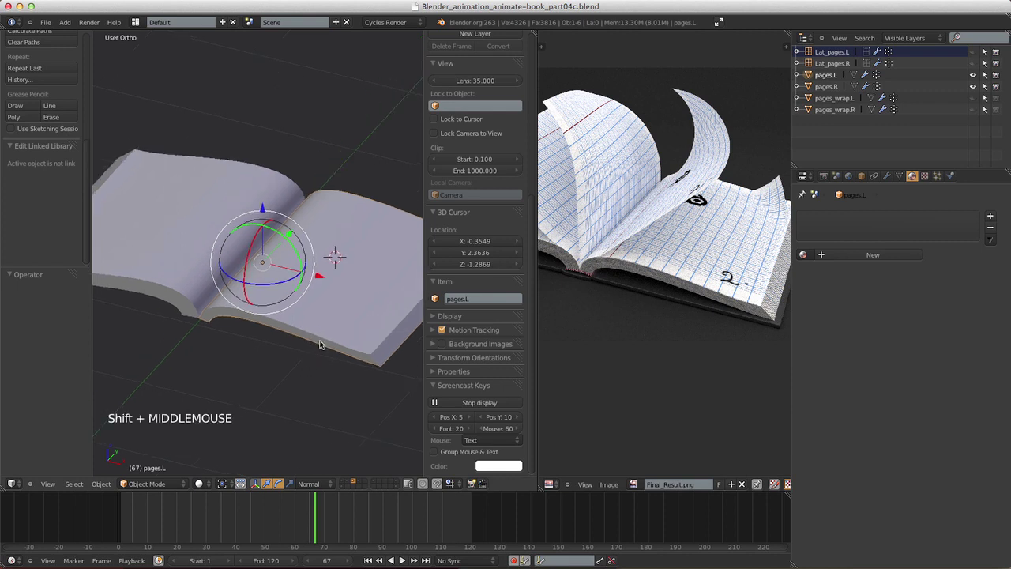
- Apply the Solidify modifier to the pages.L object
{"action": "right_click", "coordinate": [339, 250]}
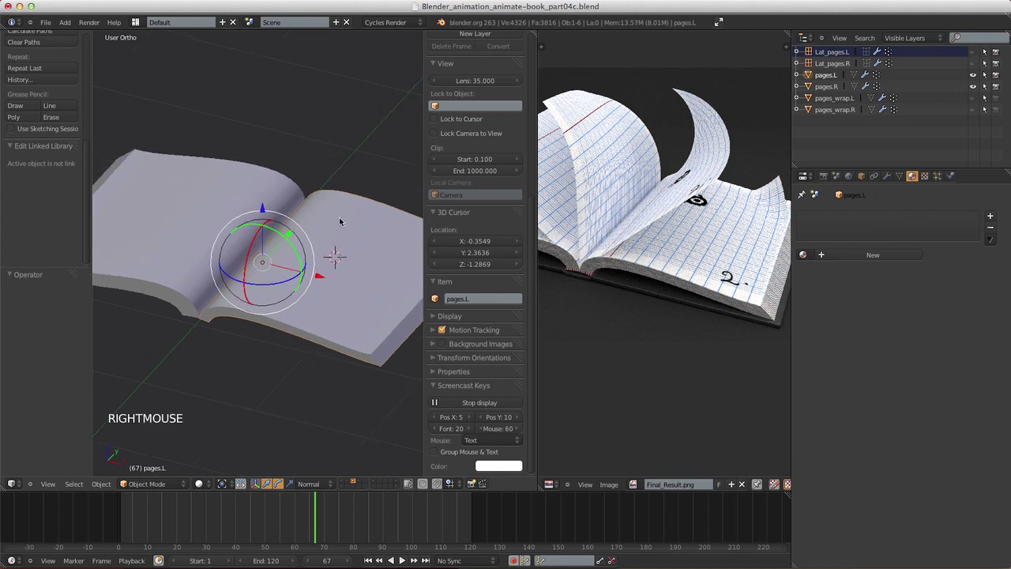
{"action": "left_click", "coordinate": [886, 175]}
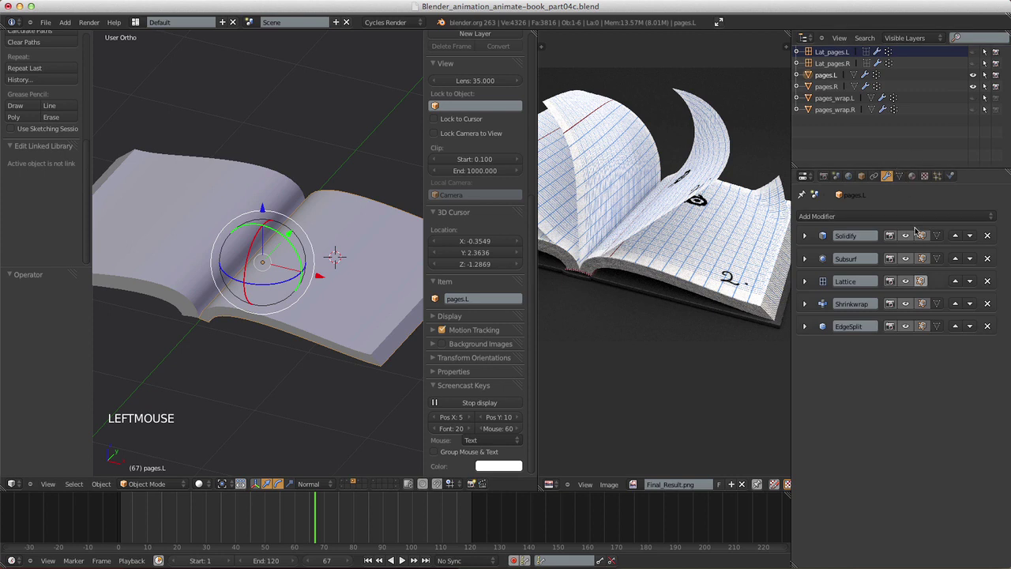
{"action": "left_click", "coordinate": [805, 236]}
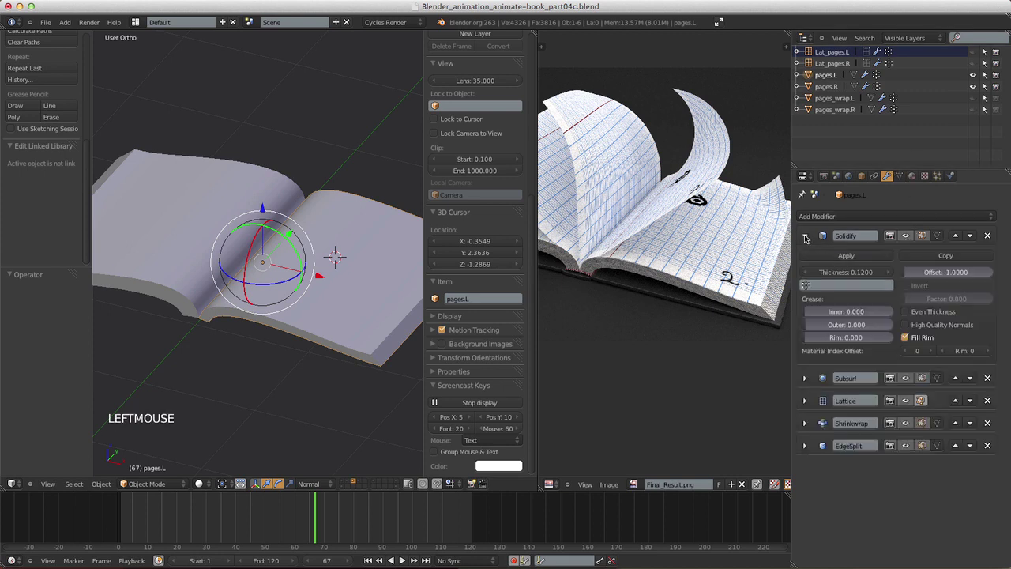
{"action": "left_click", "coordinate": [843, 257]}
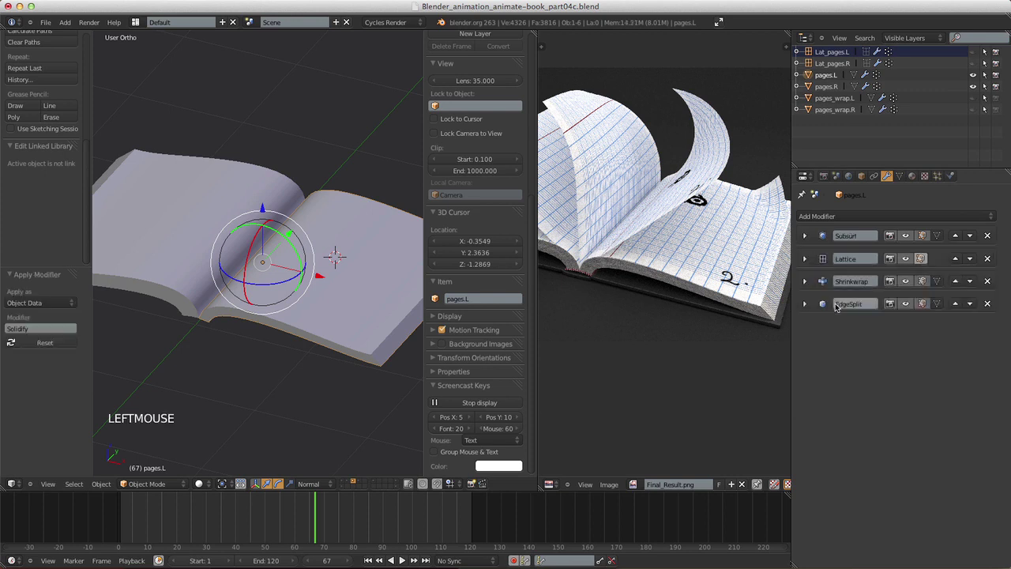
- Turn off the viewport display of the Subsurf, Lattice, Shrinkwrap and EdgeSplit modifiers on pages.L
{"action": "left_click", "coordinate": [907, 237]}
{"action": "left_click", "coordinate": [905, 258]}
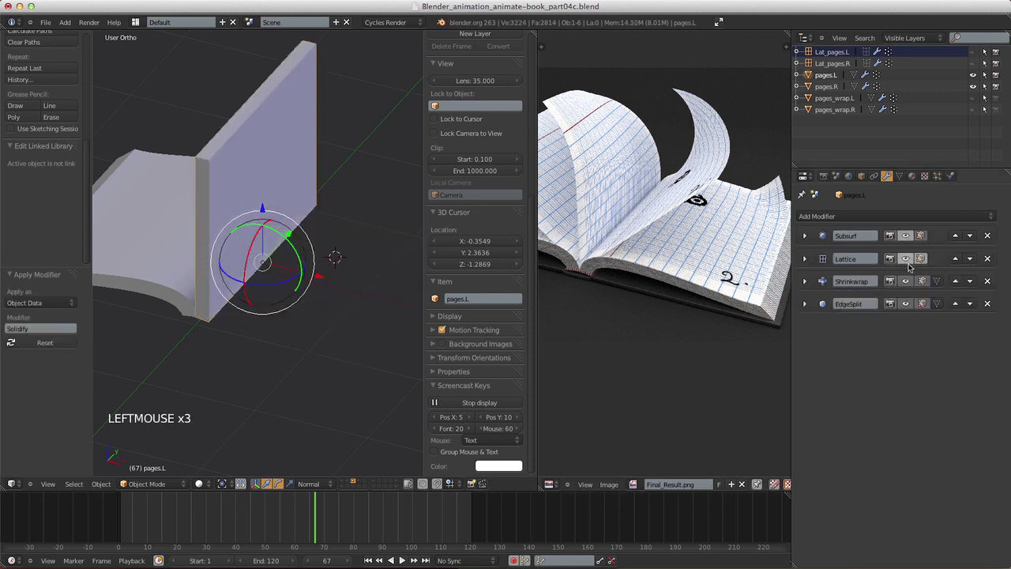
{"action": "left_click", "coordinate": [904, 281]}
{"action": "left_click", "coordinate": [905, 303]}
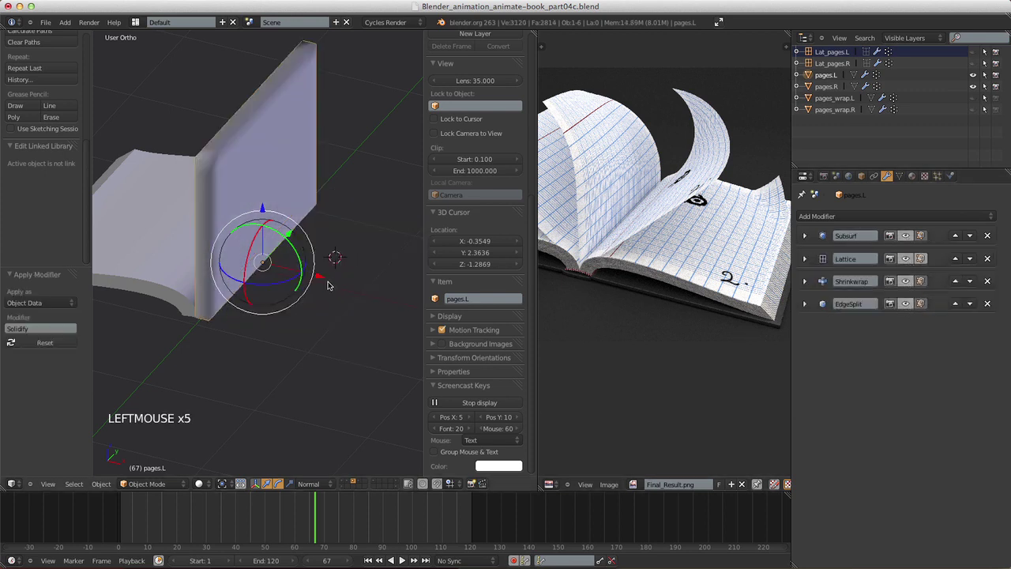
- Rotate pages.L 90° around the global X axis and view it from the right side
{"action": "key", "text": "r"}
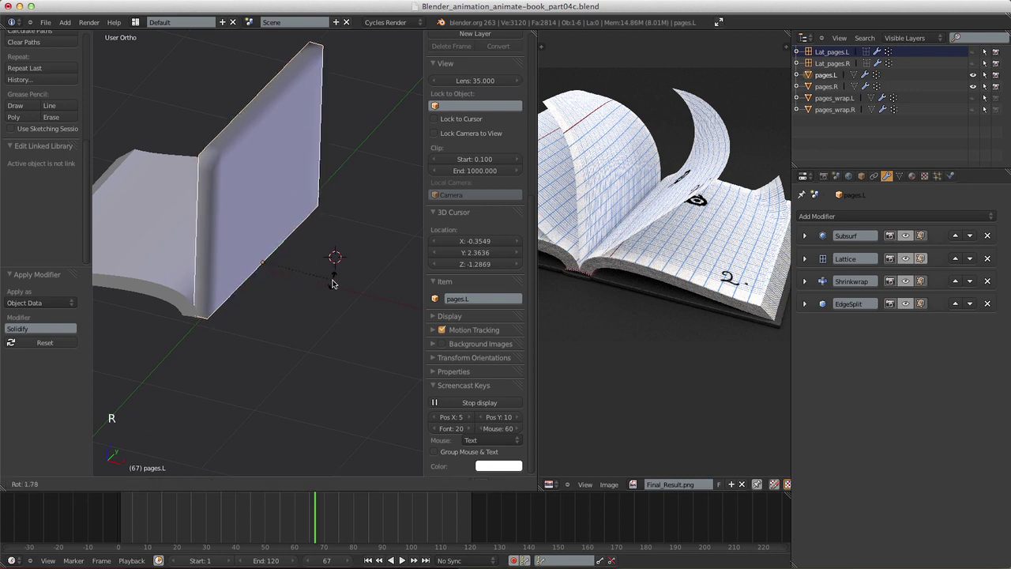
{"action": "type", "text": "x"}
{"action": "type", "text": "90(| along global X"}
{"action": "left_click", "coordinate": [333, 281]}
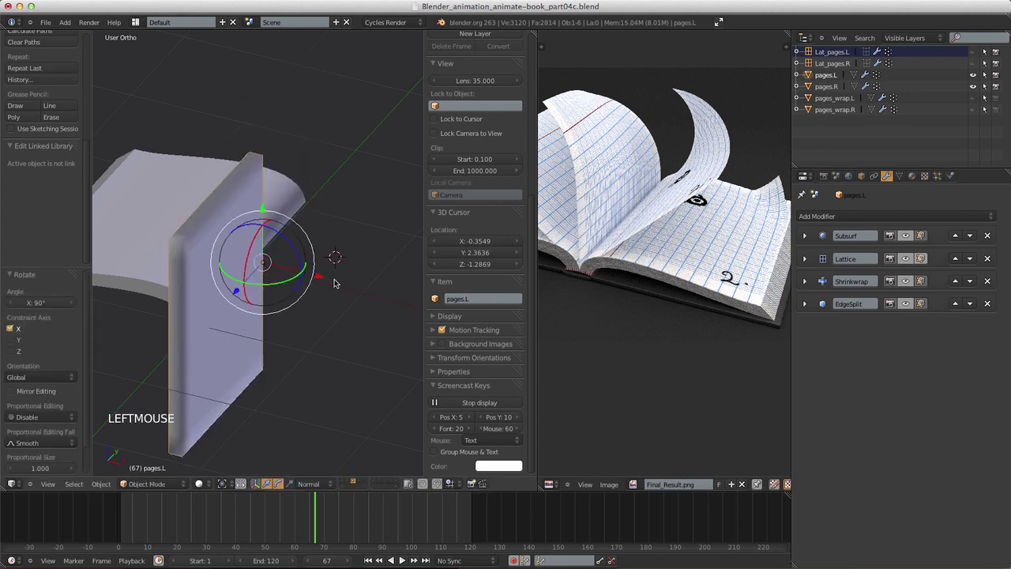
{"action": "key", "text": "KP_3"}
{"action": "middle_click_drag", "start_coordinate": [341, 289], "coordinate": [195, 145], "text": "shift"}
- In Edit Mode, mark all four border edge loops around one large side of the page block as seams
{"action": "key", "text": "Tab"}
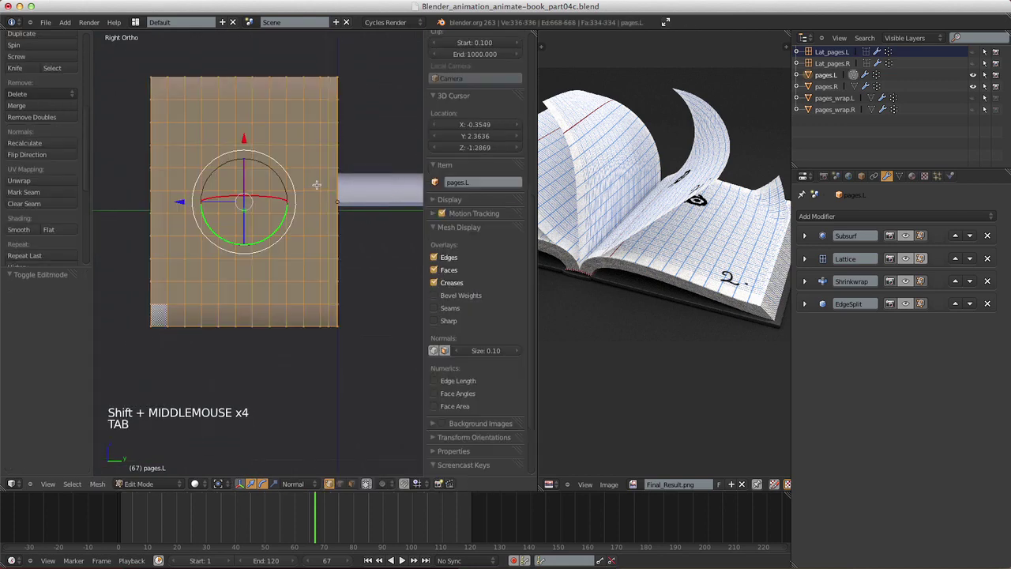
{"action": "middle_click_drag", "start_coordinate": [269, 257], "coordinate": [353, 310]}
{"action": "middle_click_drag", "start_coordinate": [296, 235], "coordinate": [273, 188]}
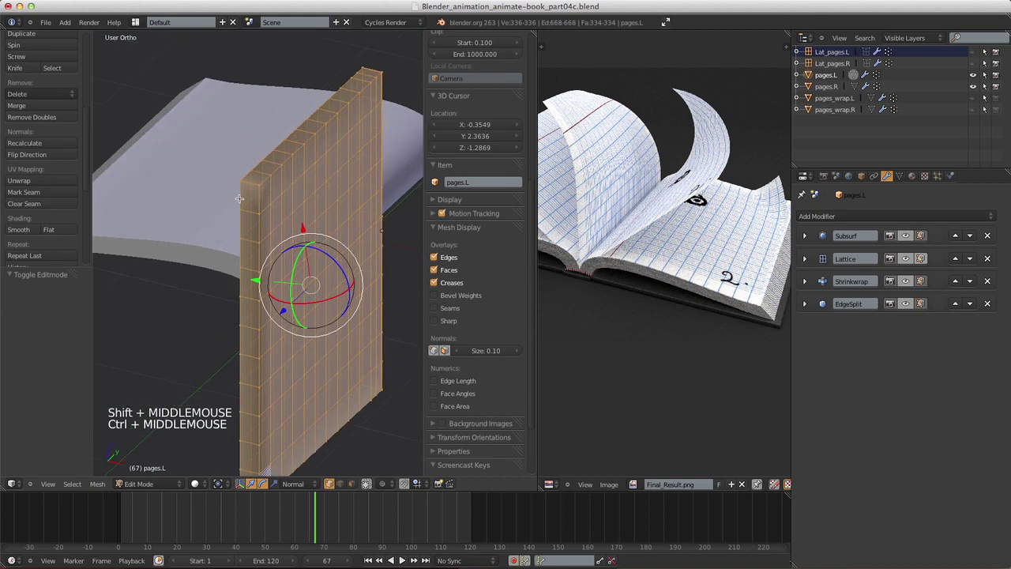
{"action": "right_click", "coordinate": [237, 194], "text": "alt"}
{"action": "right_click", "coordinate": [253, 161], "text": "alt+shift"}
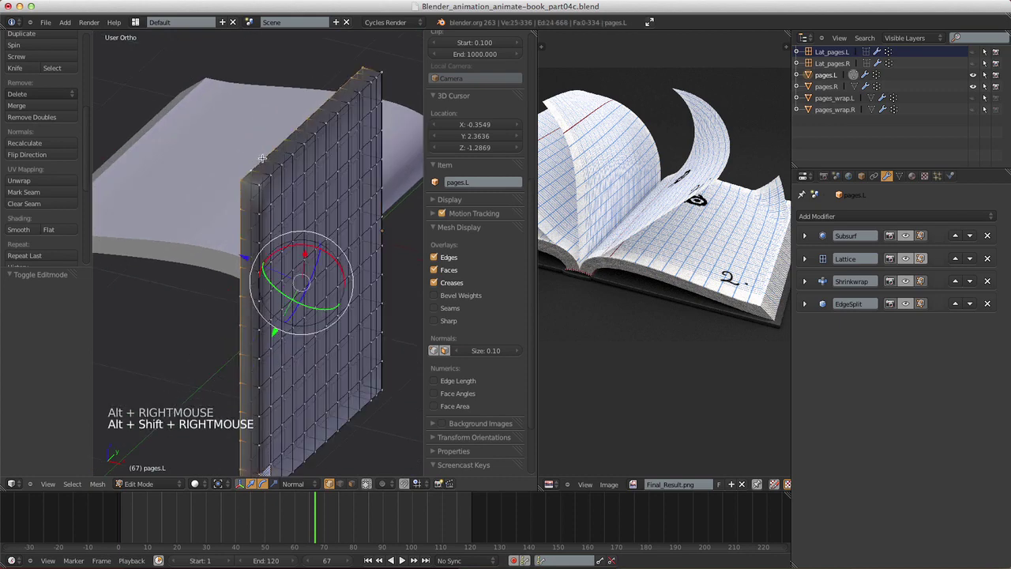
{"action": "middle_click_drag", "start_coordinate": [317, 153], "coordinate": [309, 238], "text": "shift"}
{"action": "middle_click_drag", "start_coordinate": [310, 238], "coordinate": [276, 206], "text": "shift"}
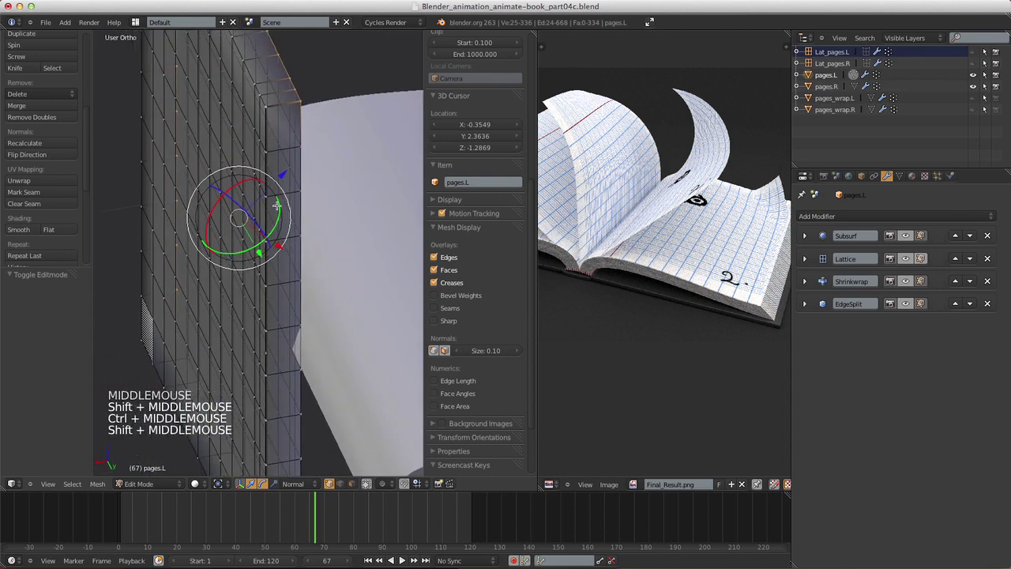
{"action": "right_click", "coordinate": [328, 234], "text": "alt+shift"}
{"action": "middle_click_drag", "start_coordinate": [328, 235], "coordinate": [284, 207]}
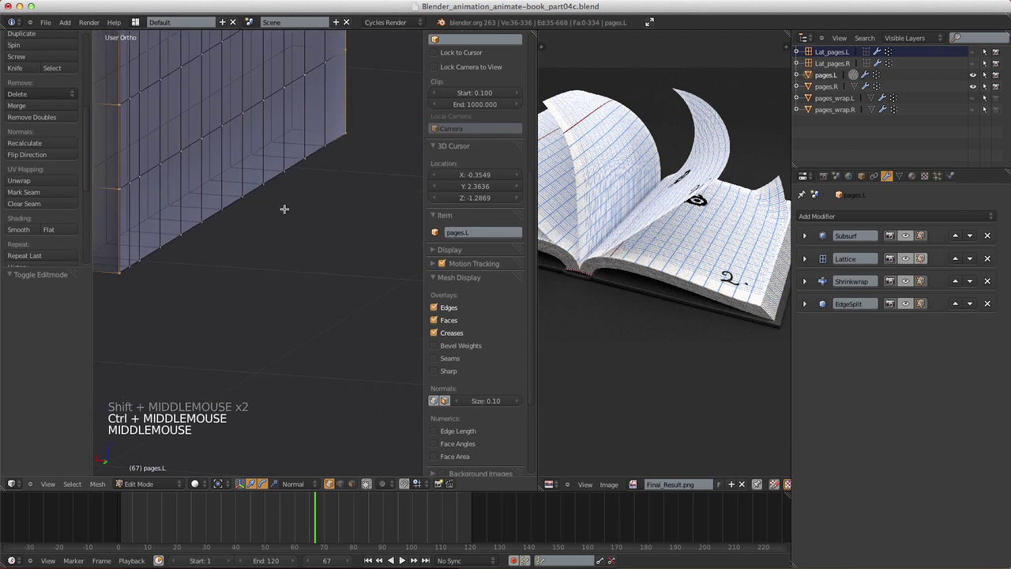
{"action": "right_click", "coordinate": [255, 195], "text": "alt+shift"}
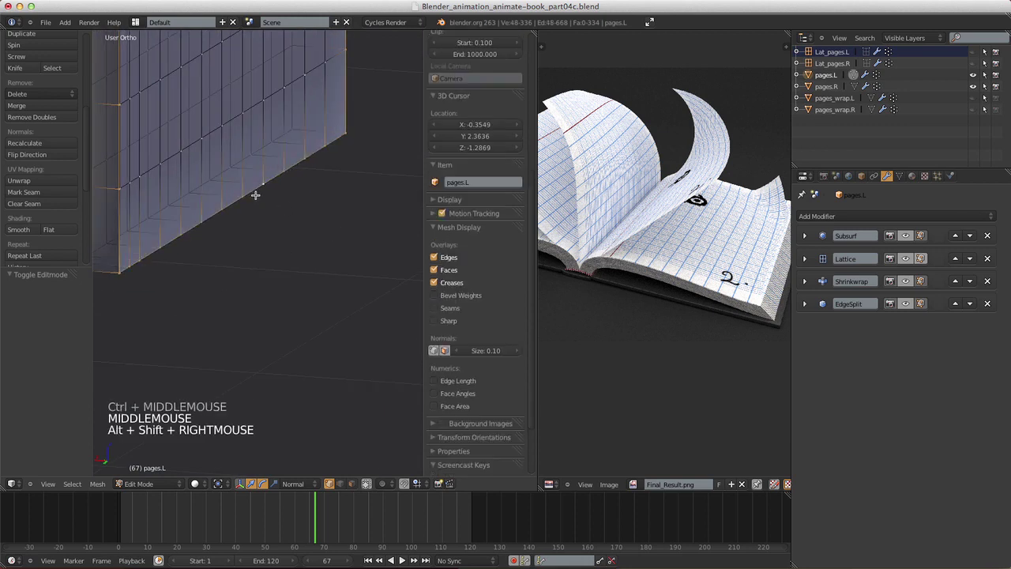
{"action": "left_click", "coordinate": [41, 194]}
- Mark the four short corner edges across the page block's thickness as seams
{"action": "middle_click_drag", "start_coordinate": [361, 187], "coordinate": [328, 206], "text": "shift"}
{"action": "right_click", "coordinate": [301, 185]}
{"action": "right_click", "coordinate": [345, 190], "text": "shift"}
{"action": "middle_click_drag", "start_coordinate": [327, 206], "coordinate": [251, 231], "text": "shift"}
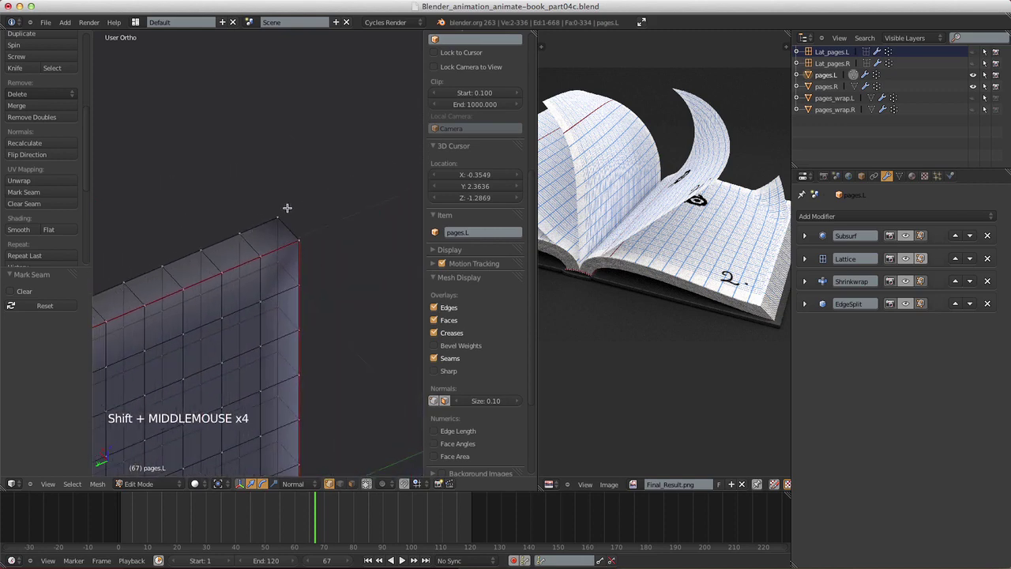
{"action": "right_click", "coordinate": [309, 241], "text": "shift"}
{"action": "right_click", "coordinate": [314, 241], "text": "shift"}
{"action": "mouse_move", "coordinate": [313, 241]}
{"action": "middle_mouse_down", "text": "shift"}
{"action": "mouse_move", "coordinate": [293, 158]}
{"action": "mouse_move", "coordinate": [312, 261]}
{"action": "mouse_move", "coordinate": [305, 245]}
{"action": "middle_mouse_up", "text": "shift"}
{"action": "right_click", "coordinate": [268, 215], "text": "shift"}
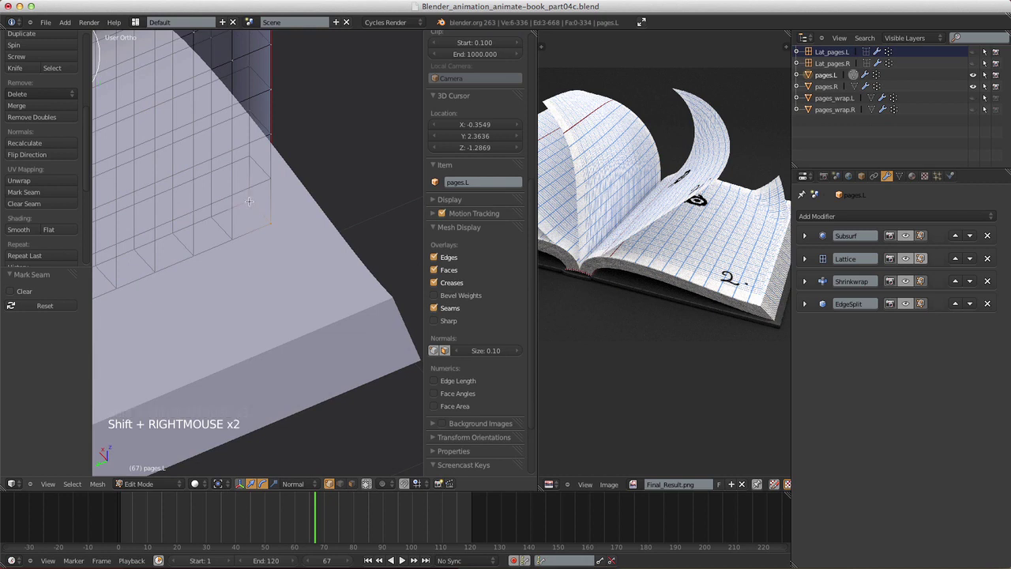
{"action": "middle_click_drag", "start_coordinate": [248, 202], "coordinate": [280, 241], "text": "shift"}
{"action": "middle_click_drag", "start_coordinate": [280, 240], "coordinate": [297, 262], "text": "shift"}
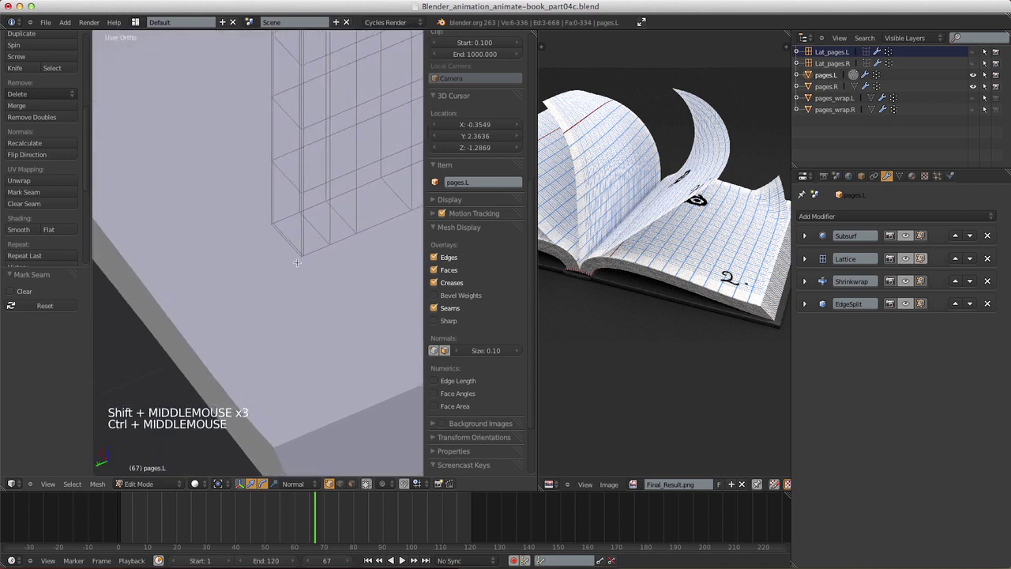
{"action": "right_click", "coordinate": [297, 262], "text": "shift"}
{"action": "right_click", "coordinate": [271, 225], "text": "shift"}
{"action": "middle_click_drag", "start_coordinate": [272, 225], "coordinate": [187, 243], "text": "shift"}
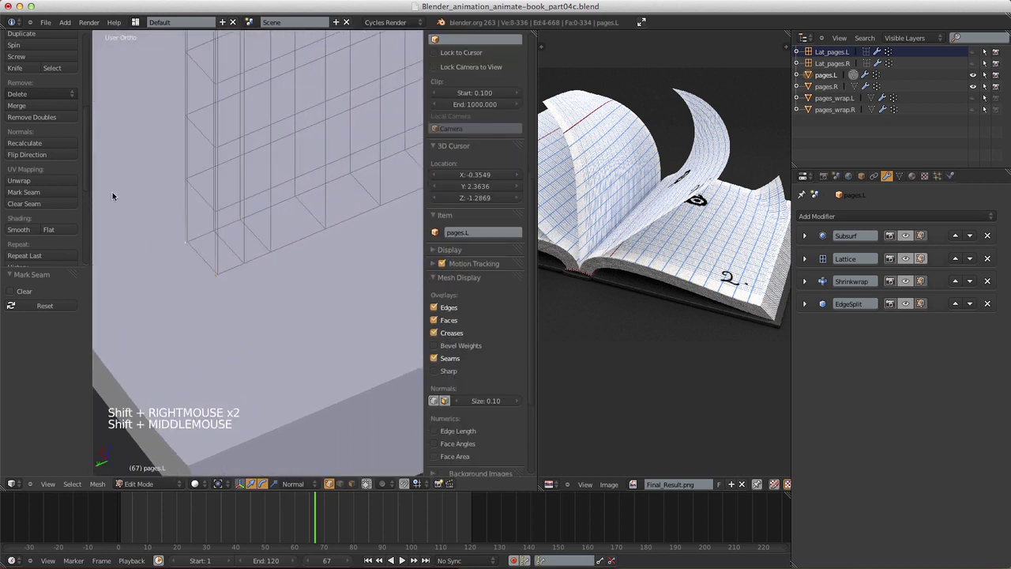
{"action": "left_click", "coordinate": [63, 191]}
- Select the whole page block mesh and unlink the Final_Result.png image from the UV/Image Editor
{"action": "middle_click_drag", "start_coordinate": [260, 237], "coordinate": [292, 253], "text": "shift"}
{"action": "middle_click_drag", "start_coordinate": [292, 252], "coordinate": [368, 270]}
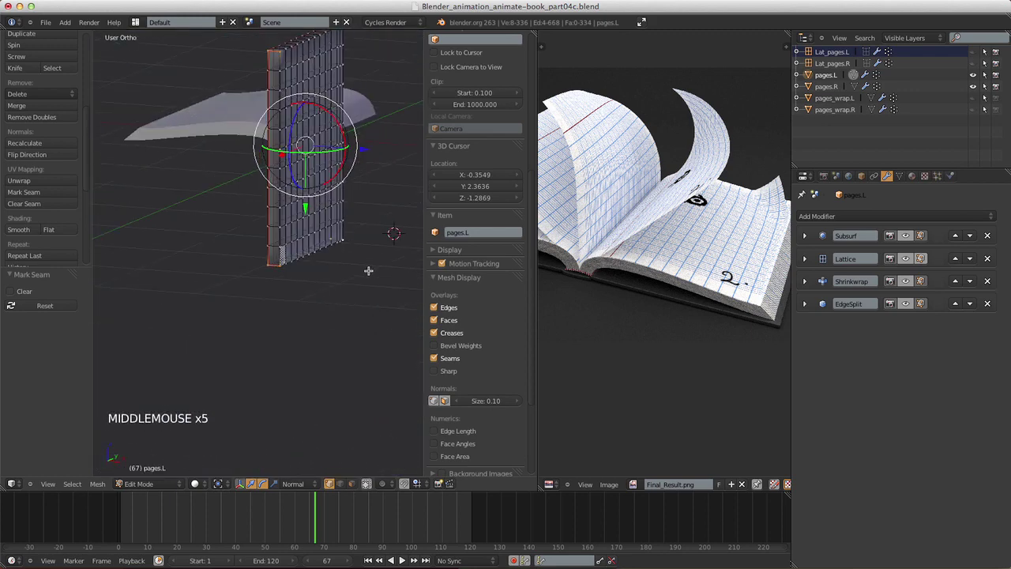
{"action": "key", "text": "a"}
{"action": "key", "text": "a"}
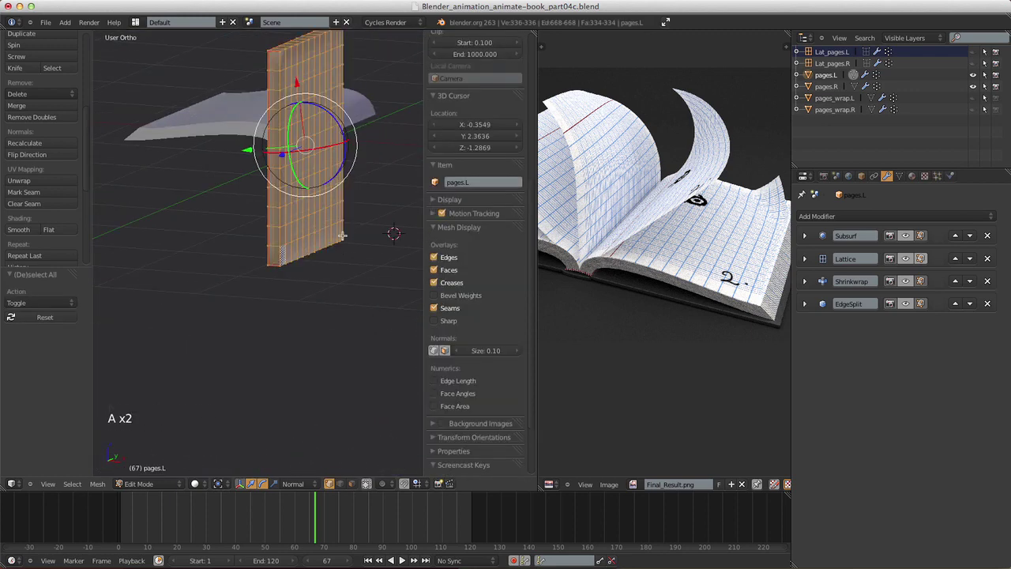
{"action": "left_click", "coordinate": [741, 484]}
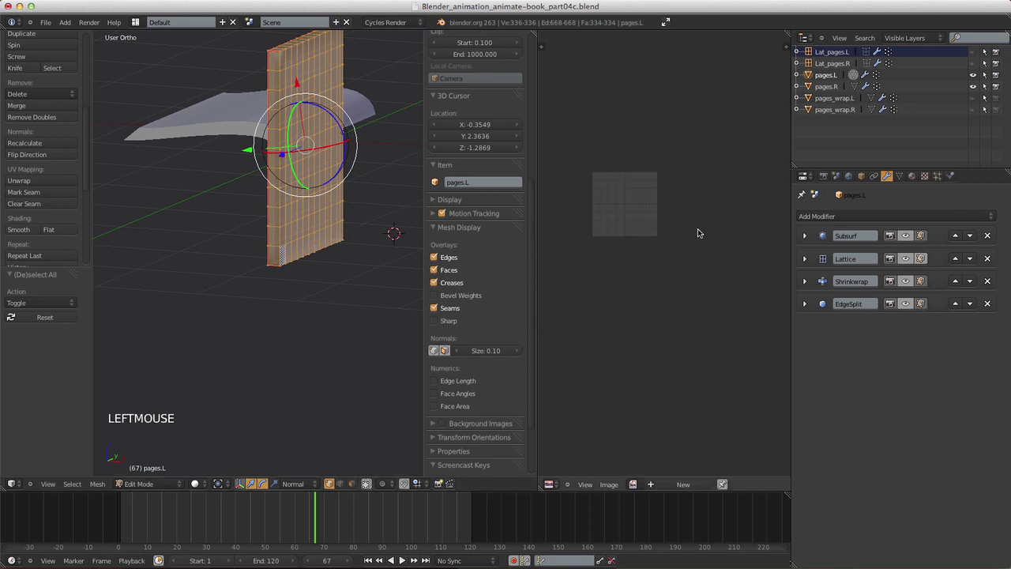
- Map the page block's UVs with Project from View (Bounds) in the right orthographic view
{"action": "key", "text": "u"}
{"action": "key", "text": "u"}
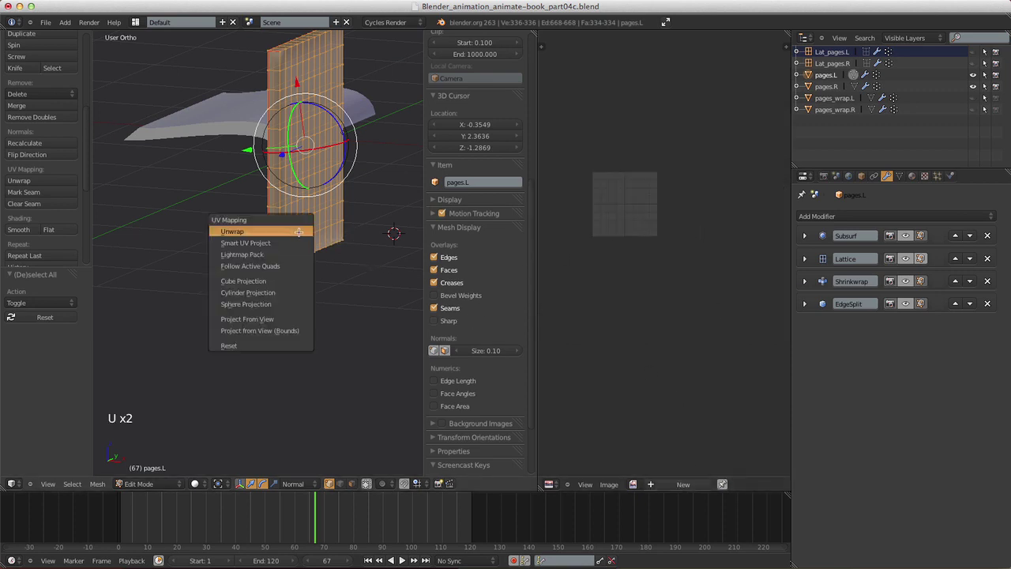
{"action": "key", "text": "KP_3"}
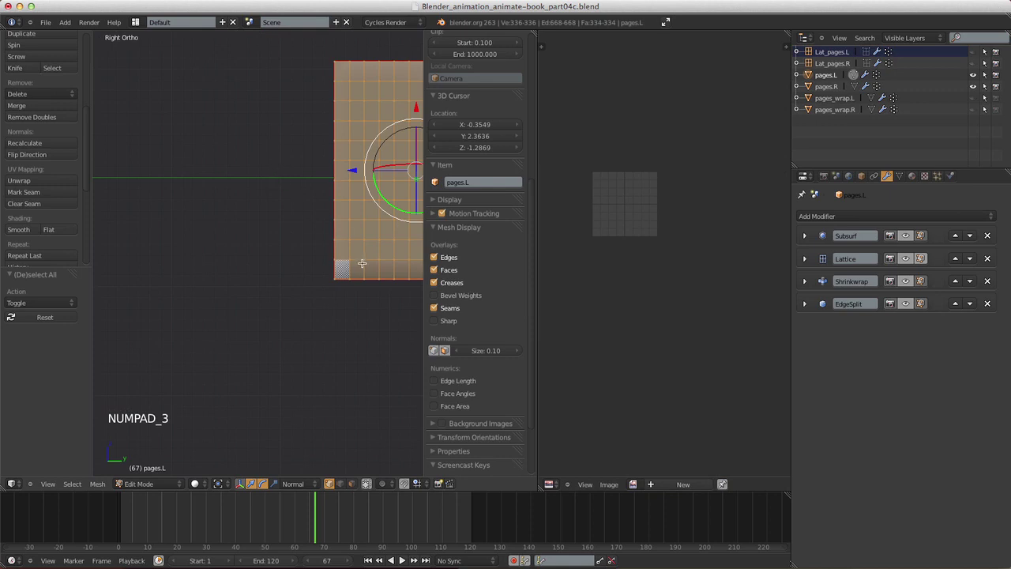
{"action": "middle_click_drag", "start_coordinate": [363, 264], "coordinate": [238, 266], "text": "shift"}
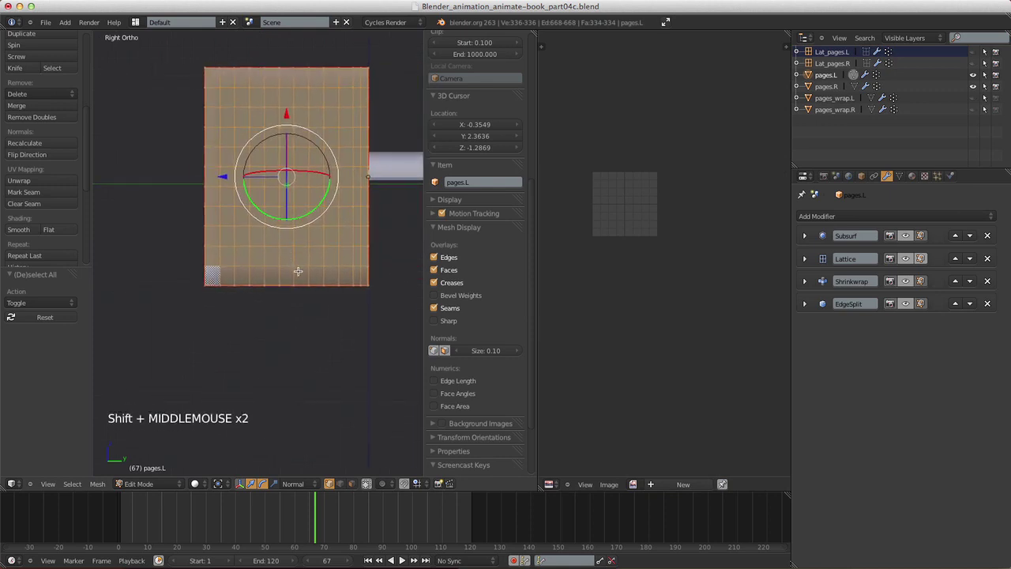
{"action": "key", "text": "u"}
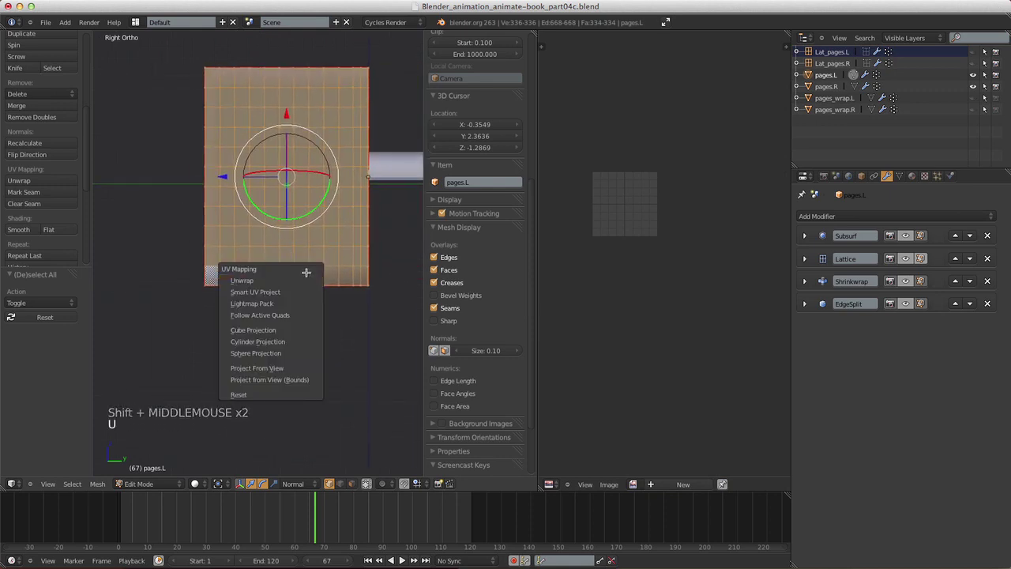
{"action": "left_click", "coordinate": [285, 381]}
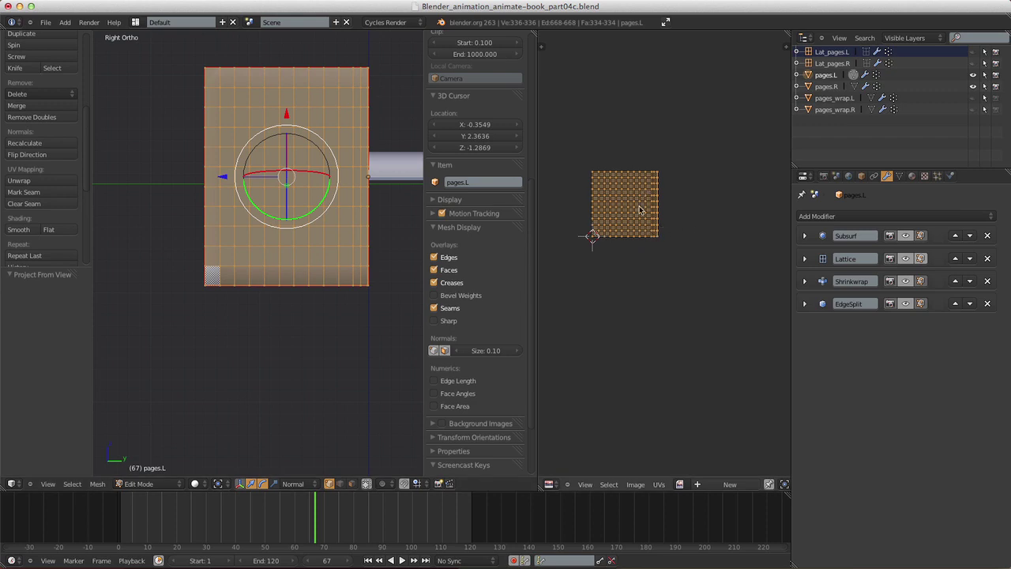
{"action": "middle_click_drag", "start_coordinate": [640, 210], "coordinate": [702, 353], "text": "shift"}
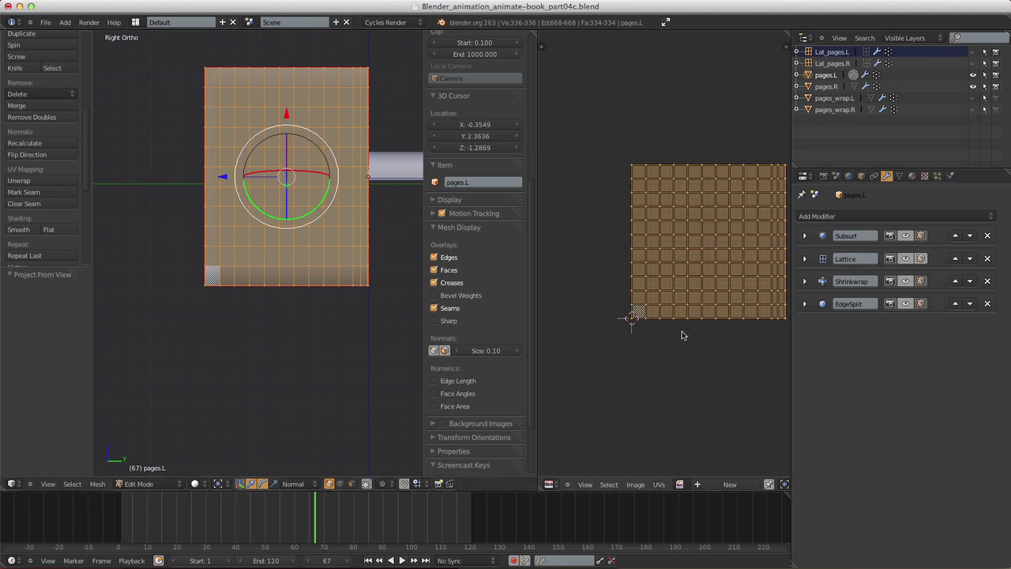
{"action": "middle_click_drag", "start_coordinate": [716, 356], "coordinate": [675, 316], "text": "shift"}
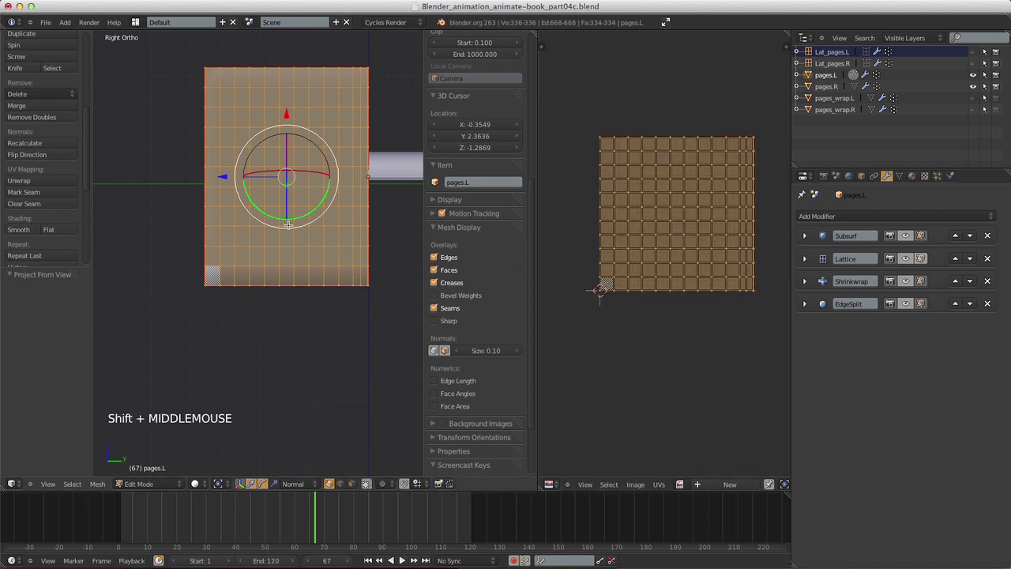
- In face select mode, select only the faces of the page block's two large sides and pin their UVs
{"action": "key", "text": "KP_1"}
{"action": "middle_click_drag", "start_coordinate": [329, 260], "coordinate": [344, 316], "text": "shift"}
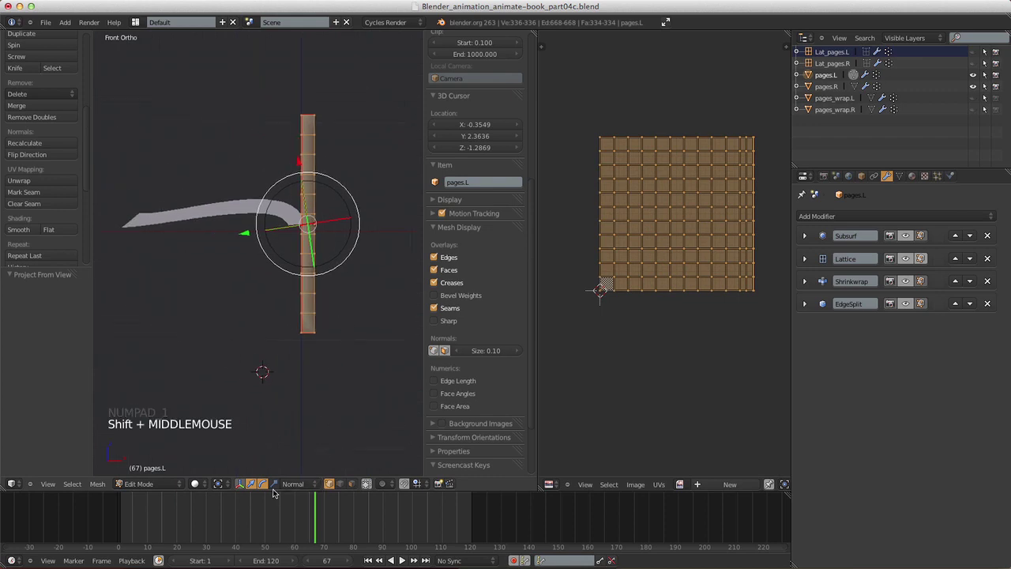
{"action": "left_click", "coordinate": [351, 482]}
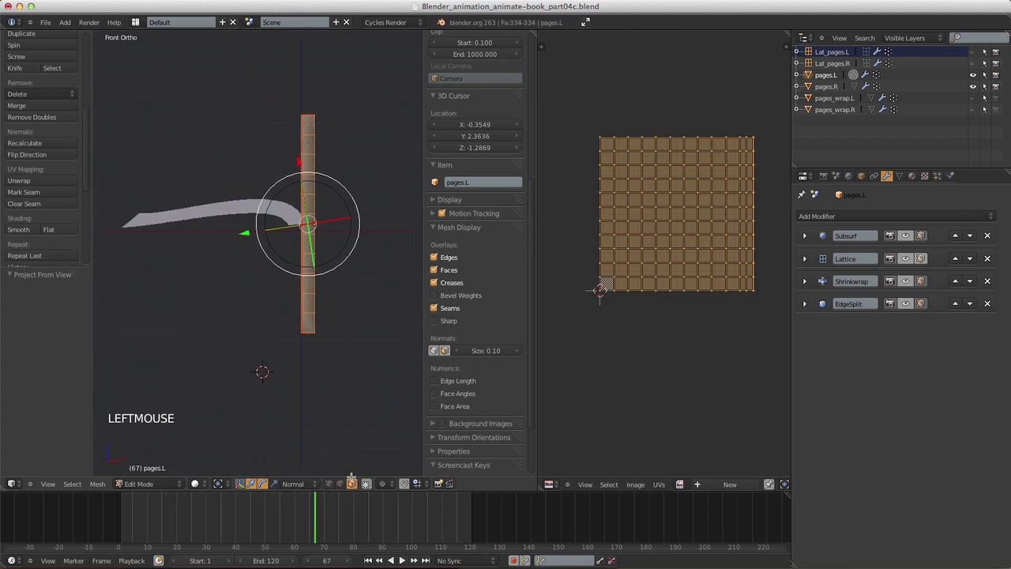
{"action": "key", "text": "a"}
{"action": "key", "text": "b"}
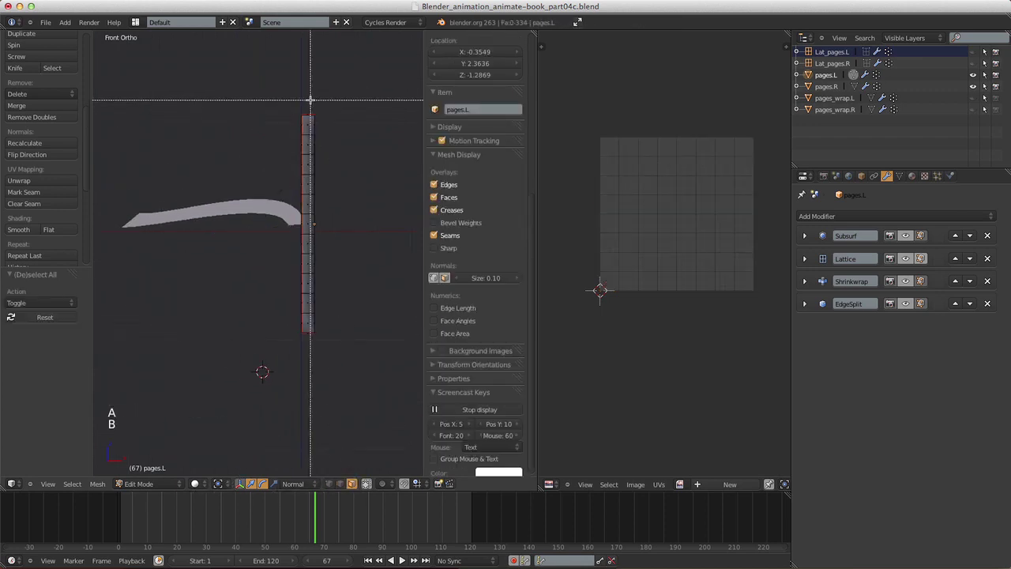
{"action": "left_click_drag", "start_coordinate": [311, 100], "coordinate": [369, 252]}
{"action": "key", "text": "b"}
{"action": "key", "text": "b"}
{"action": "left_click_drag", "start_coordinate": [278, 92], "coordinate": [304, 350]}
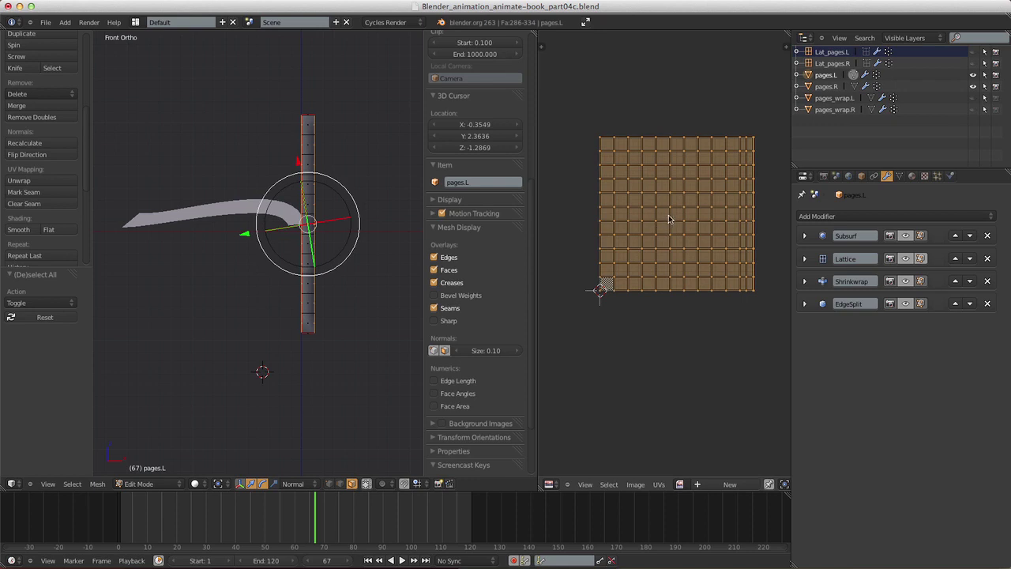
{"action": "key", "text": "p"}
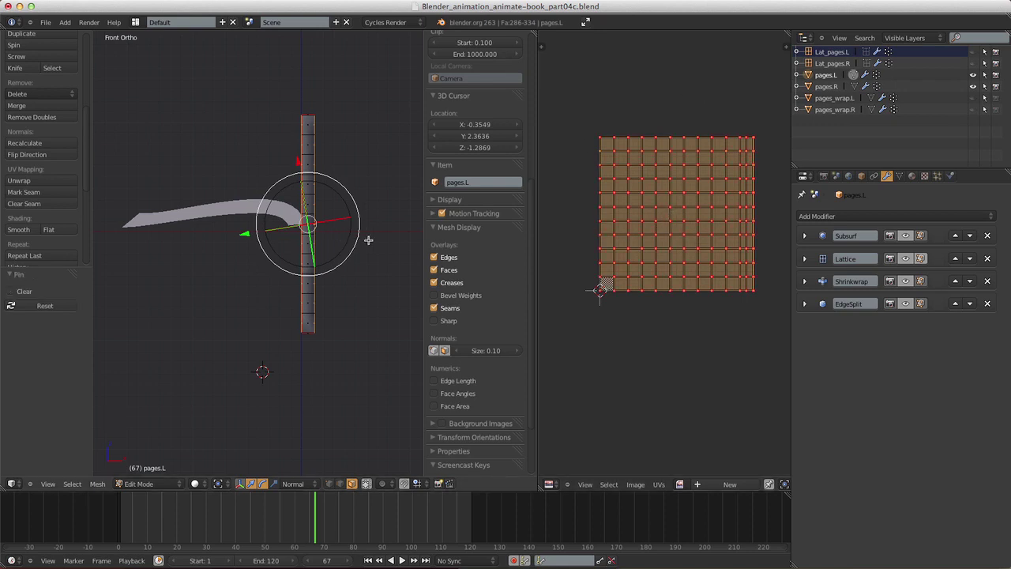
- Select the whole page block mesh and unwrap it with the Conformal method
{"action": "key", "text": "a"}
{"action": "key", "text": "a"}
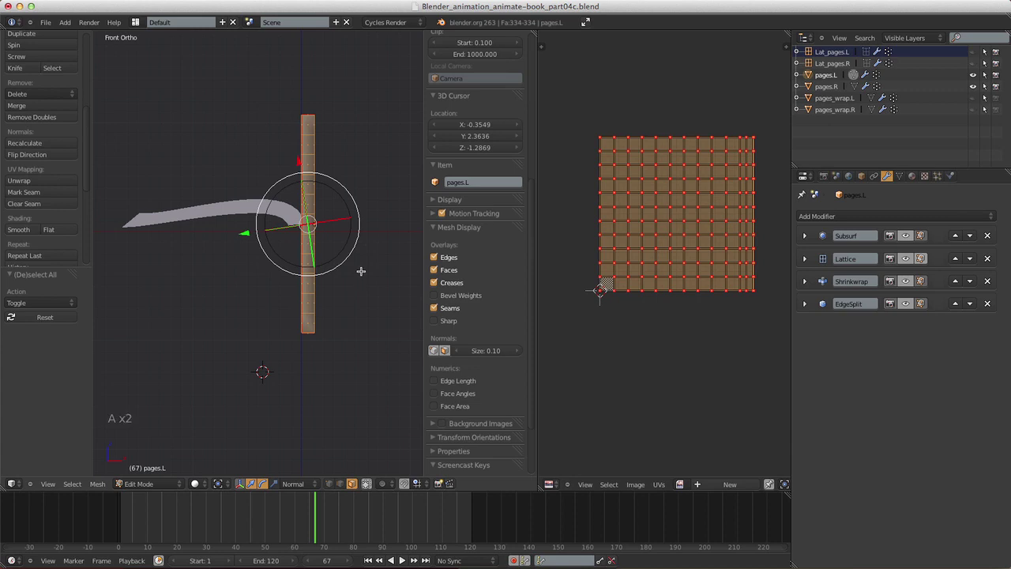
{"action": "key", "text": "KP_3"}
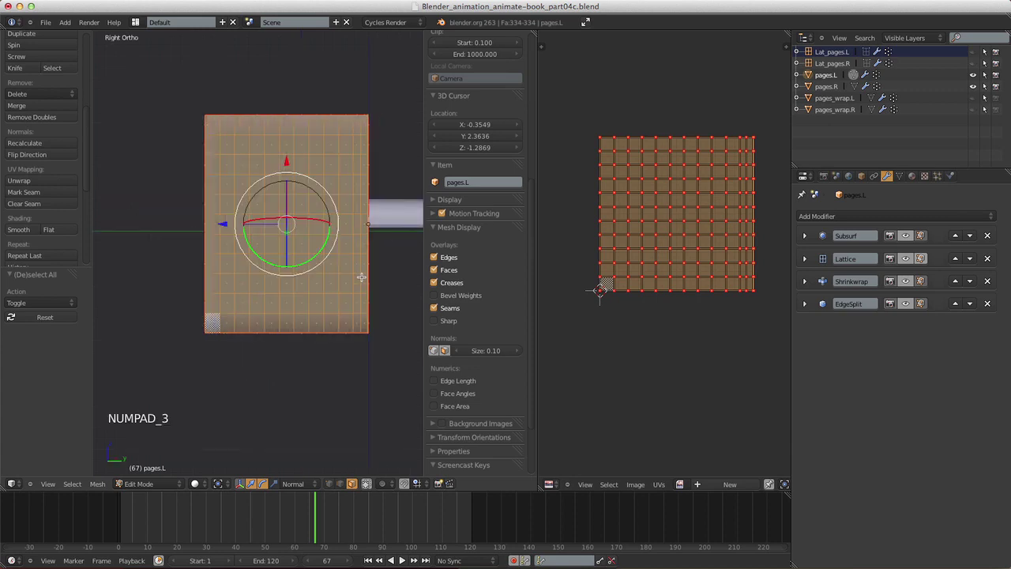
{"action": "key", "text": "u"}
{"action": "key", "text": "u"}
{"action": "left_click", "coordinate": [320, 181]}
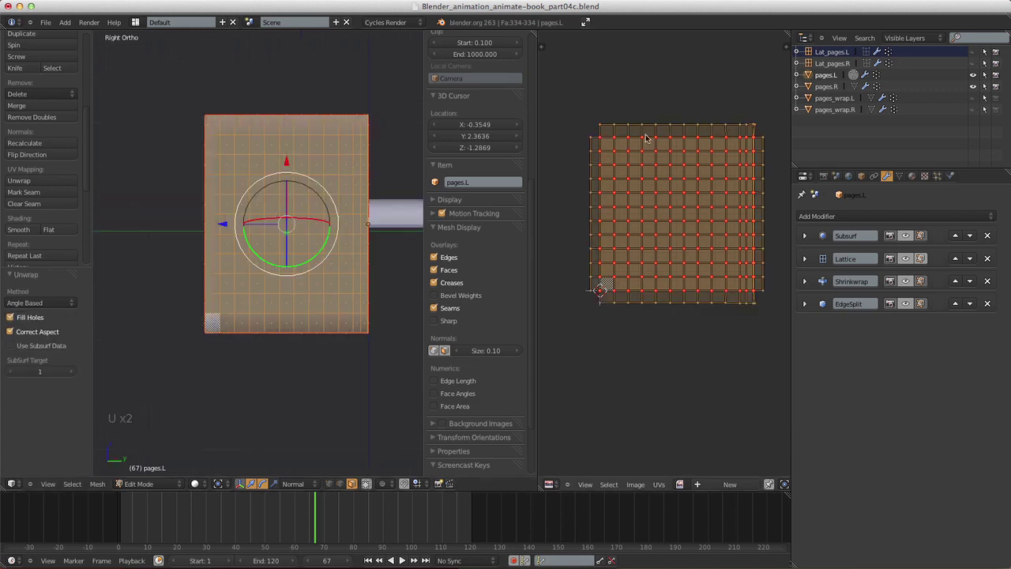
{"action": "left_click", "coordinate": [40, 302]}
{"action": "left_click", "coordinate": [40, 284]}
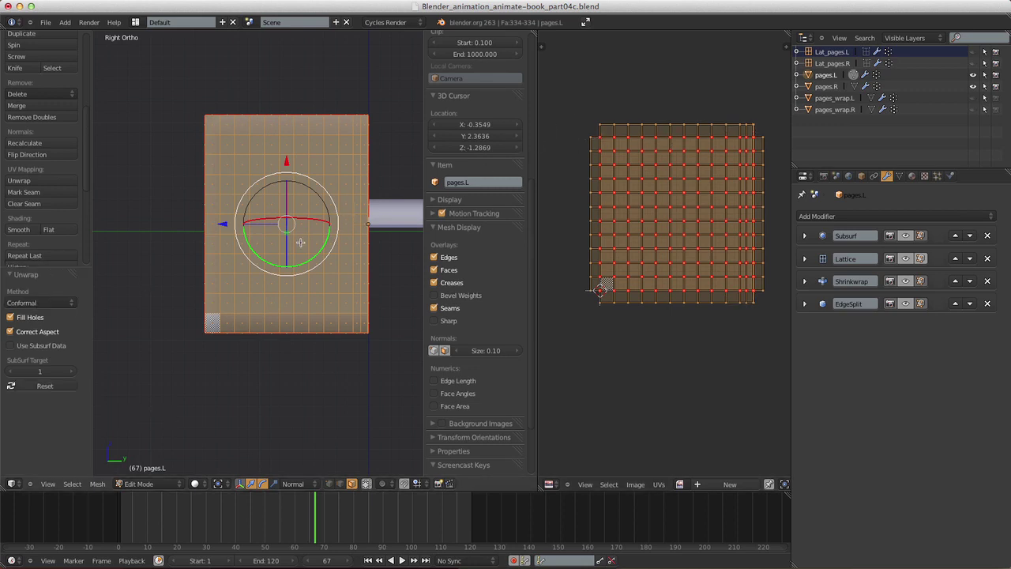
{"action": "middle_click_drag", "start_coordinate": [248, 331], "coordinate": [329, 379]}
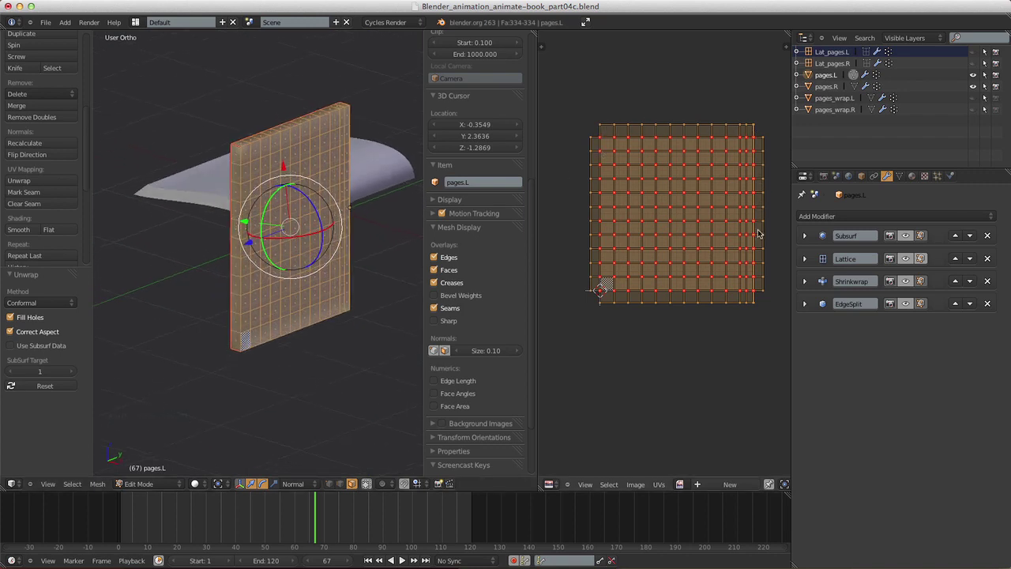
{"action": "middle_click_drag", "start_coordinate": [284, 287], "coordinate": [268, 226]}
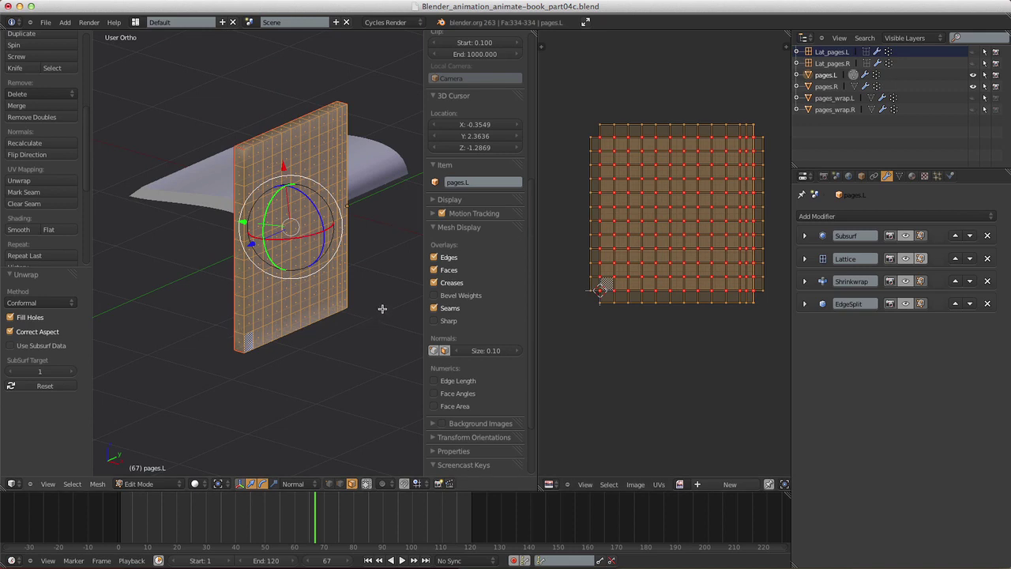
- Return to Object Mode and clear the left page block's rotation
{"action": "key", "text": "Tab"}
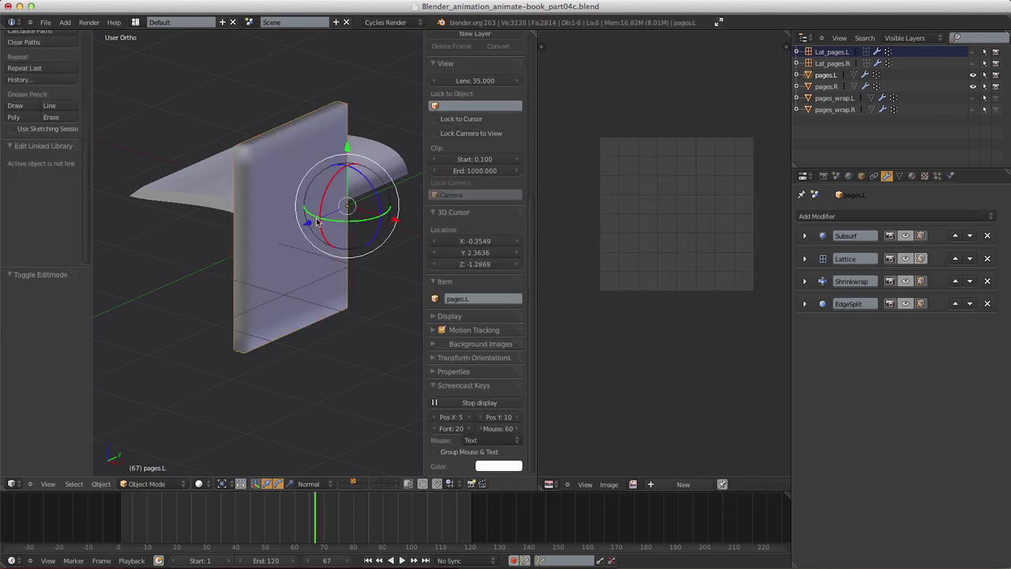
{"action": "key", "text": "alt+r"}
{"action": "middle_click_drag", "start_coordinate": [344, 245], "coordinate": [325, 316], "text": "shift"}
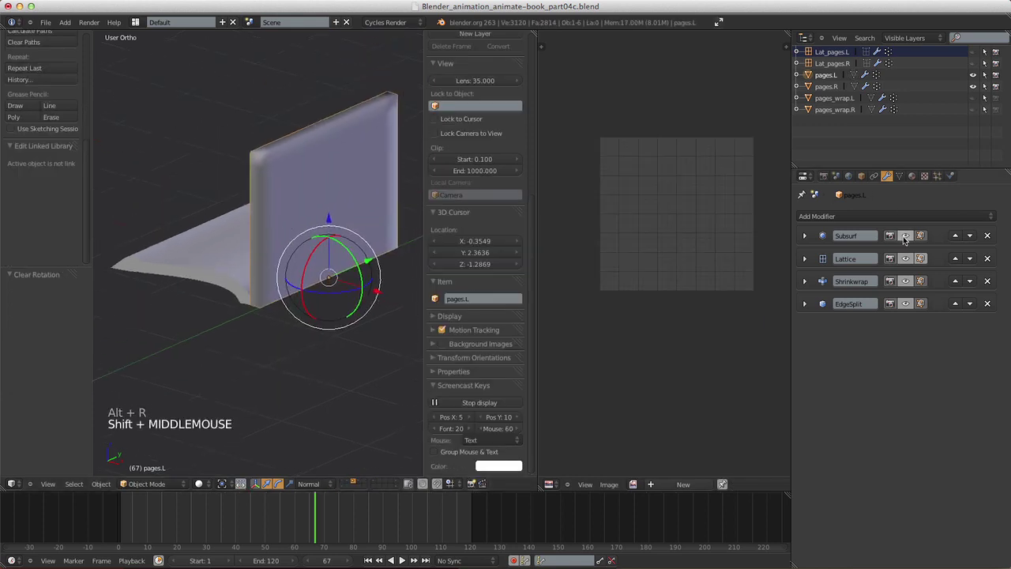
- Turn on viewport display for the left page block's Subsurf, Lattice, Shrinkwrap and EdgeSplit modifiers
{"action": "left_click", "coordinate": [905, 235]}
{"action": "left_click", "coordinate": [905, 259]}
{"action": "left_click", "coordinate": [905, 281]}
{"action": "left_click", "coordinate": [905, 303]}
{"action": "left_click", "coordinate": [905, 258]}
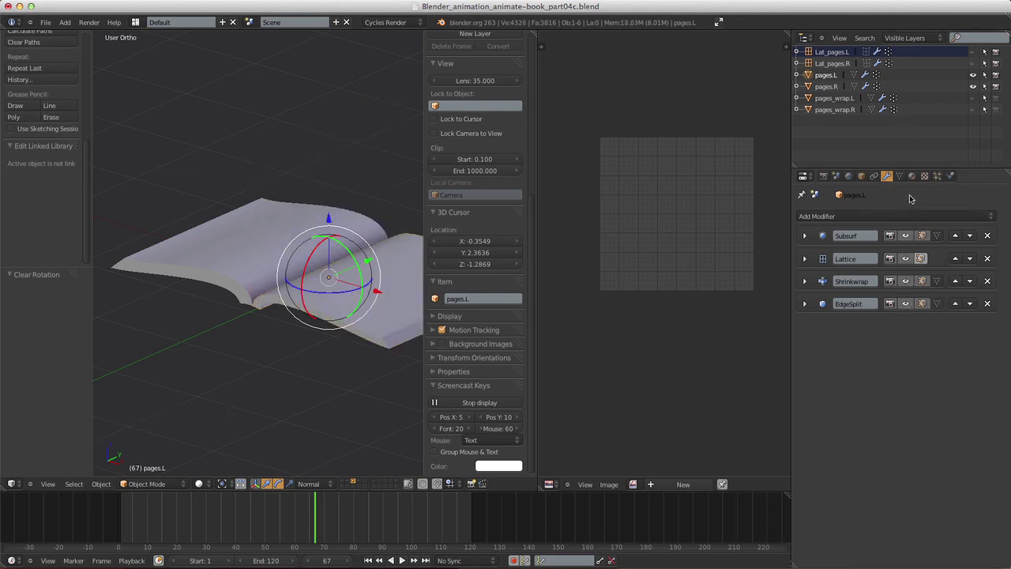
- Change the UV/Image Editor area to the Node Editor and create a new material on the left page block
{"action": "left_click", "coordinate": [549, 483]}
{"action": "left_click", "coordinate": [571, 364]}
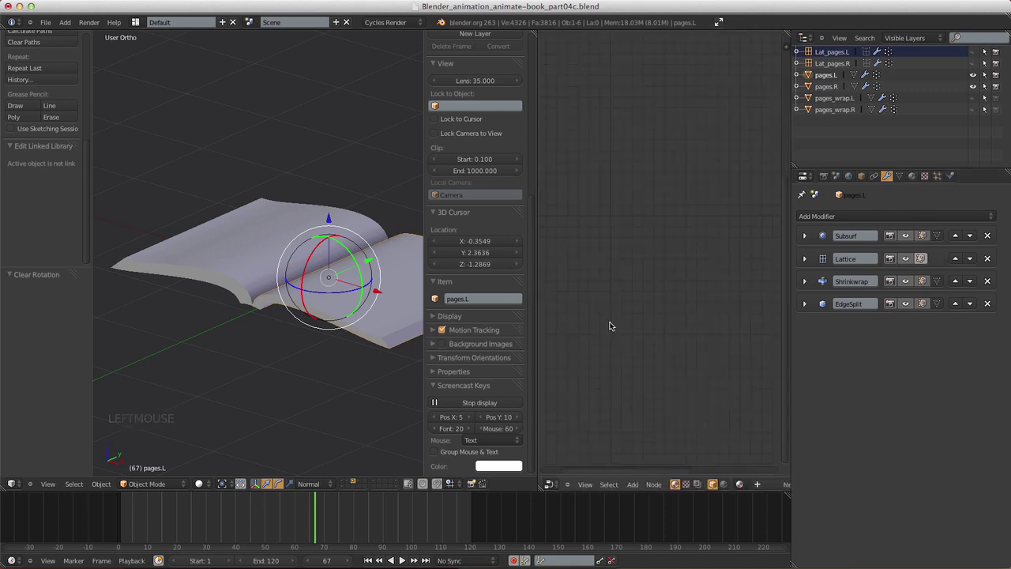
{"action": "left_click", "coordinate": [912, 175]}
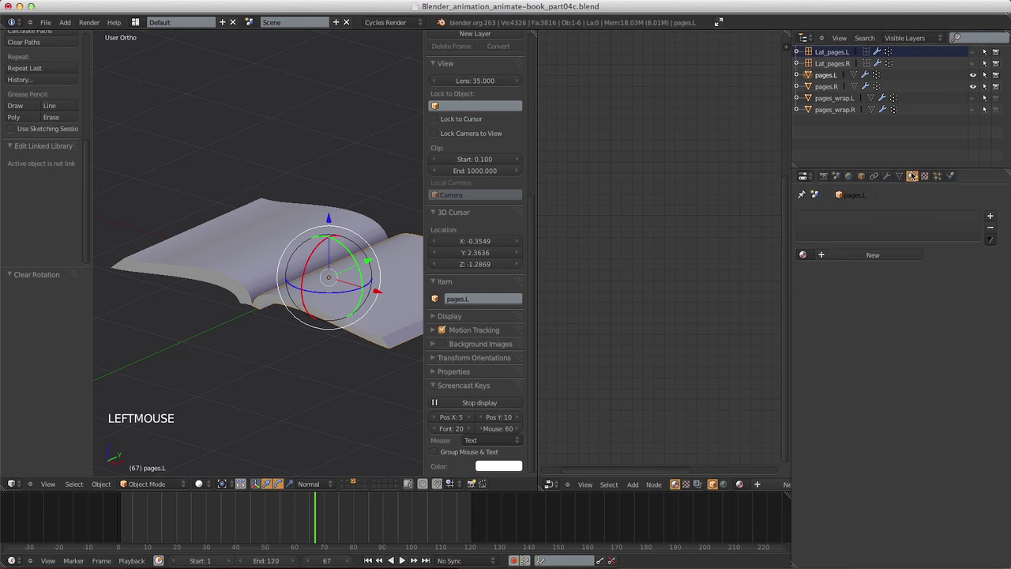
{"action": "left_click", "coordinate": [872, 254]}
{"action": "left_click", "coordinate": [851, 254]}
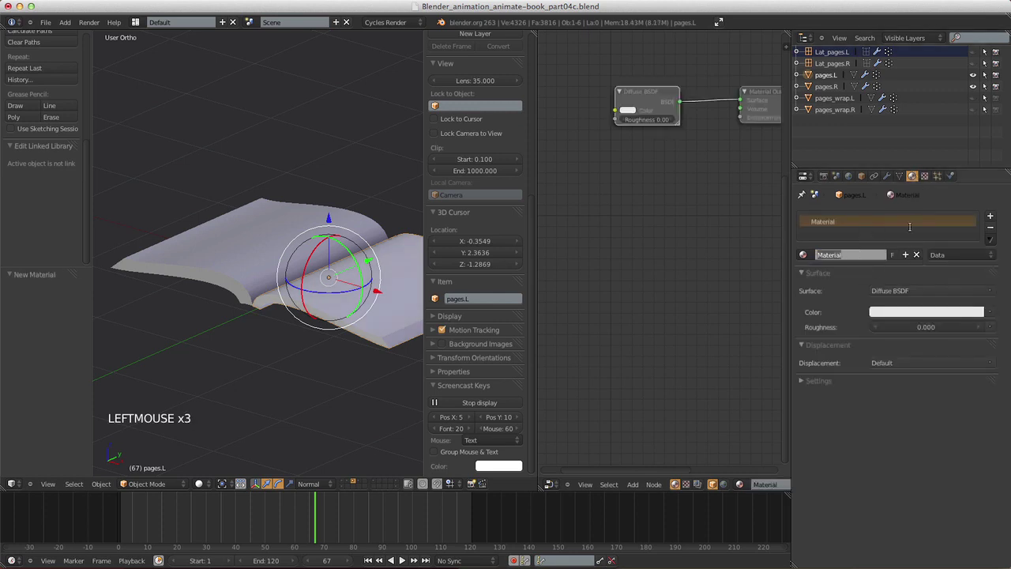
- Add three more empty material slots to the left page block
{"action": "left_click", "coordinate": [990, 217]}
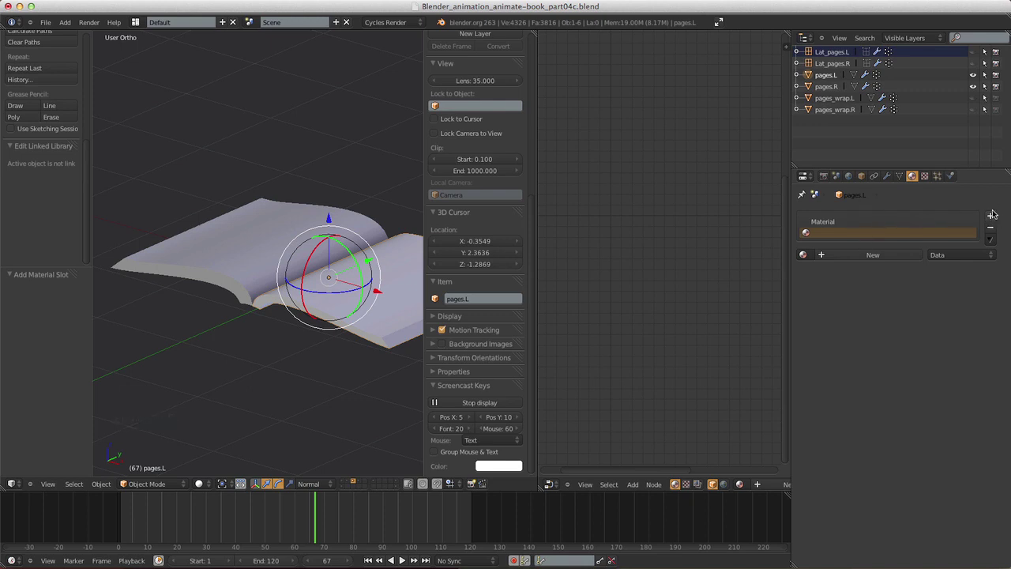
{"action": "left_click", "coordinate": [992, 215]}
{"action": "left_click", "coordinate": [992, 215]}
- Rename the material in the first slot as pages_front
{"action": "left_click", "coordinate": [862, 237]}
{"action": "left_click", "coordinate": [863, 223]}
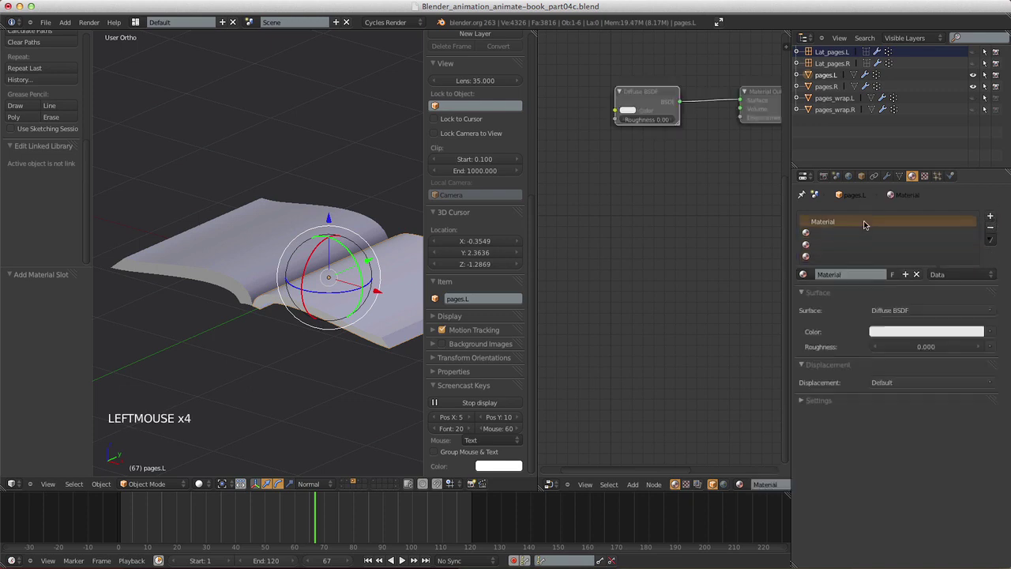
{"action": "left_click", "coordinate": [858, 274]}
{"action": "type", "text": "pages_front"}
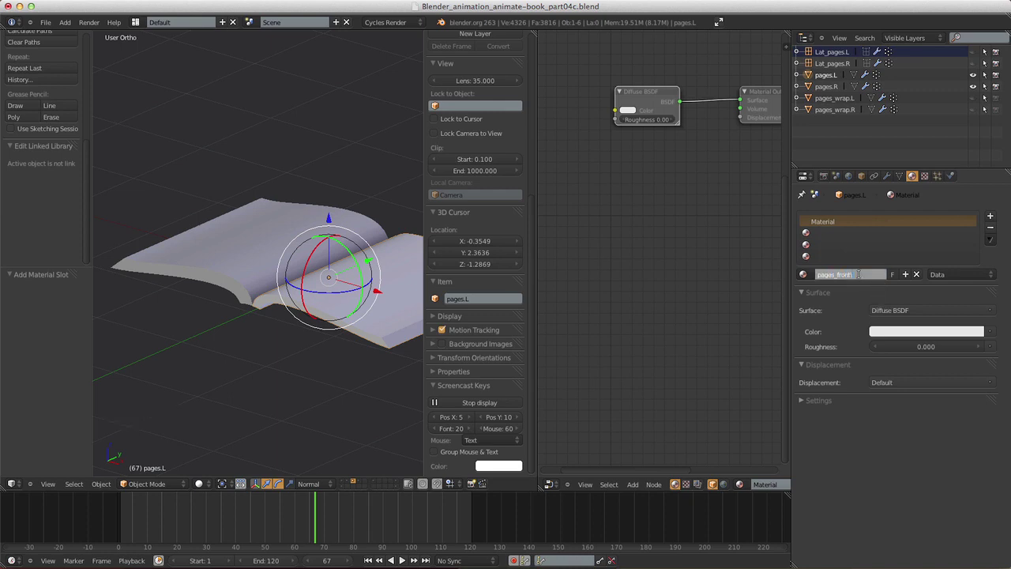
- Create a new material named pages_back in the second slot
{"action": "left_click", "coordinate": [841, 233]}
{"action": "left_click", "coordinate": [849, 276]}
{"action": "left_click", "coordinate": [846, 275]}
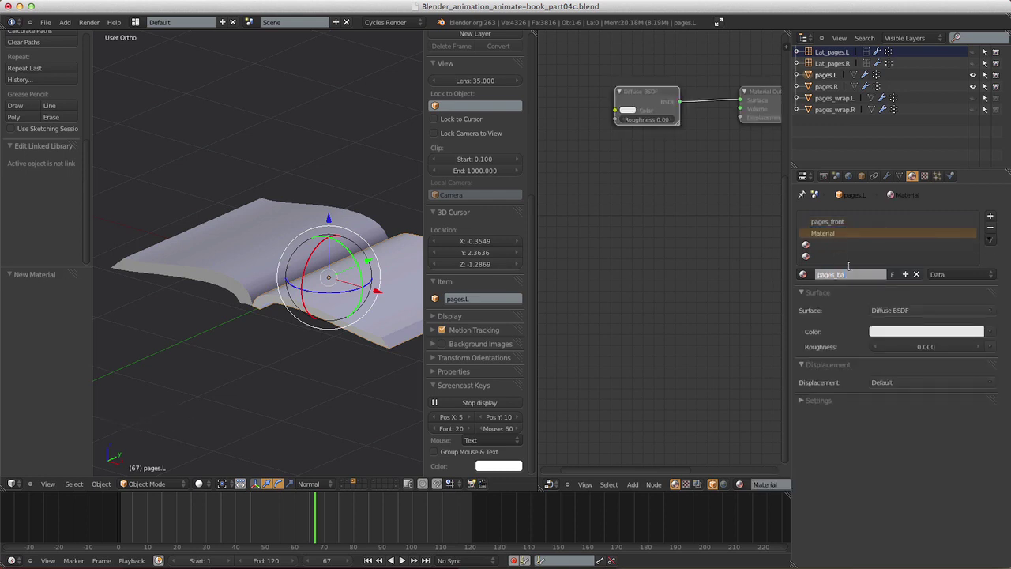
{"action": "type", "text": "pages_back"}
{"action": "key", "text": "Return"}
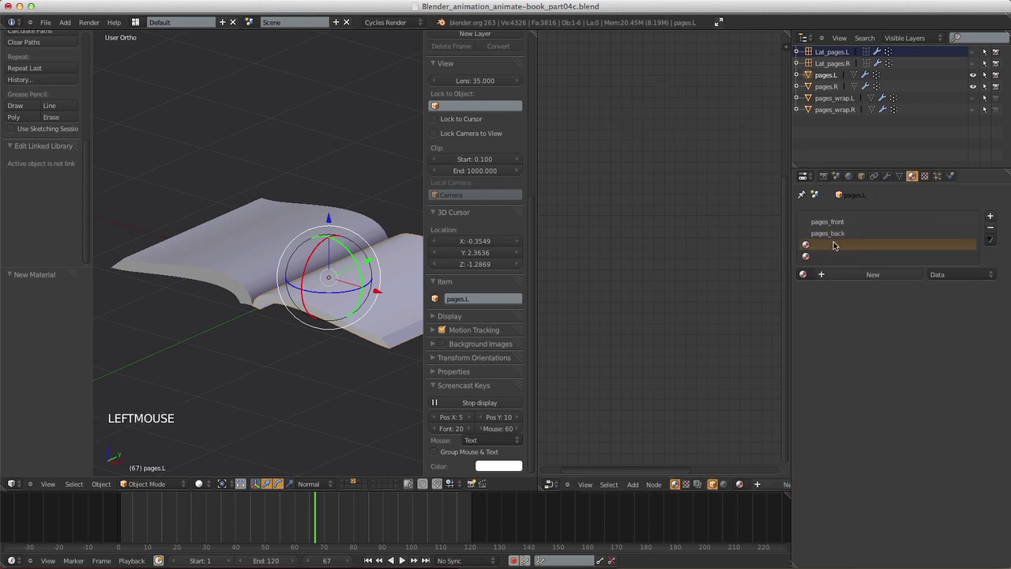
- Create a new material named pages_sides in the third slot
{"action": "left_click", "coordinate": [848, 244]}
{"action": "left_click", "coordinate": [848, 277]}
{"action": "left_click", "coordinate": [853, 274]}
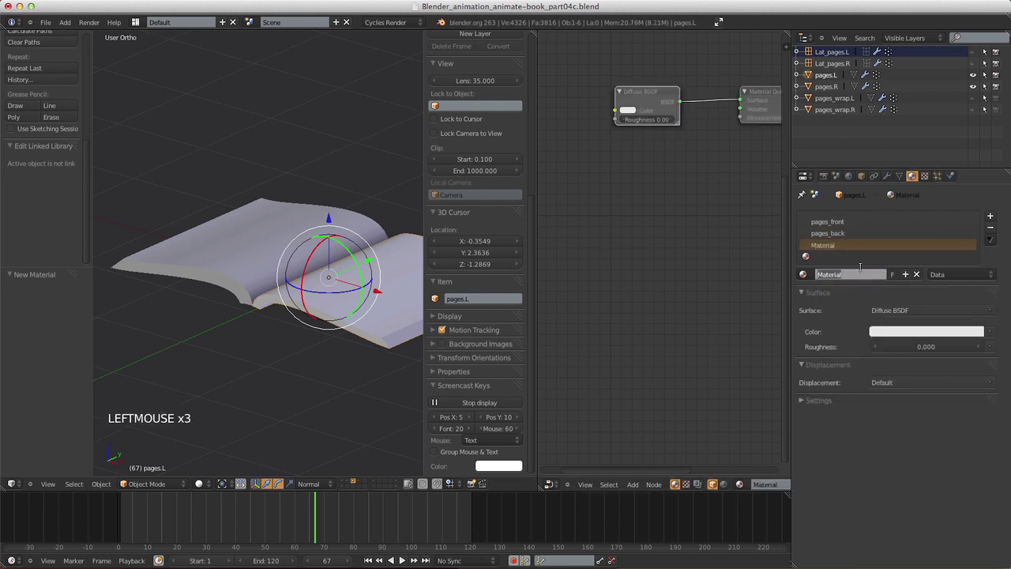
{"action": "type", "text": "pages_side"}
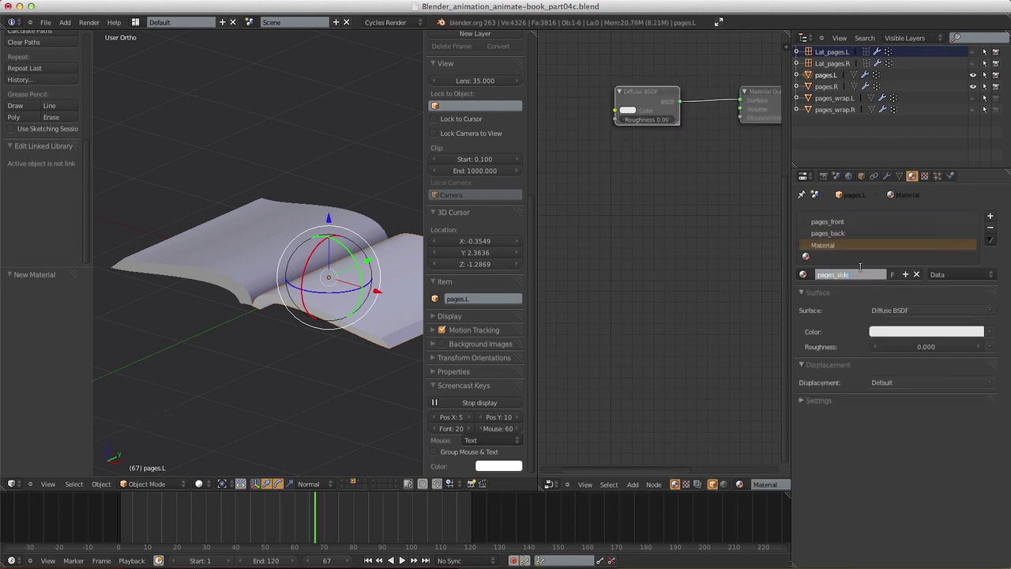
{"action": "type", "text": "s"}
{"action": "key", "text": "Return"}
- Create a new material named pages_ends in the fourth slot
{"action": "left_click", "coordinate": [849, 255]}
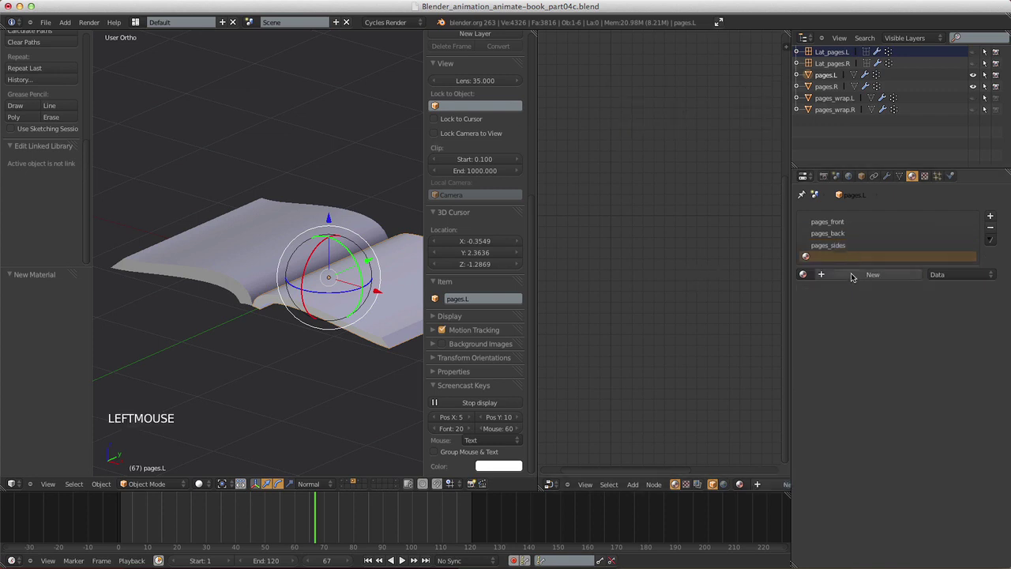
{"action": "left_click", "coordinate": [852, 276]}
{"action": "left_click", "coordinate": [852, 275]}
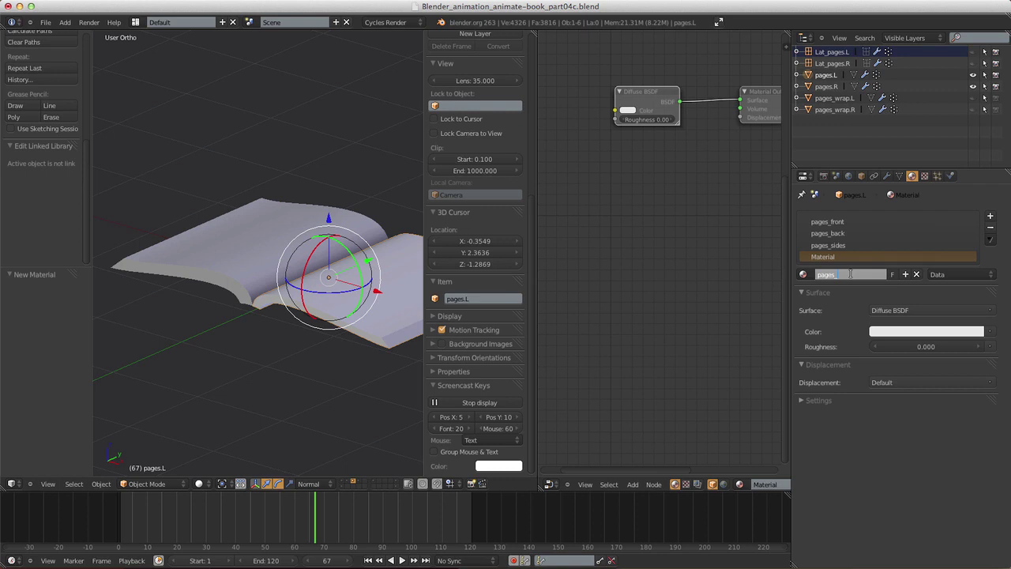
{"action": "type", "text": "pages_ends"}
{"action": "key", "text": "Return"}
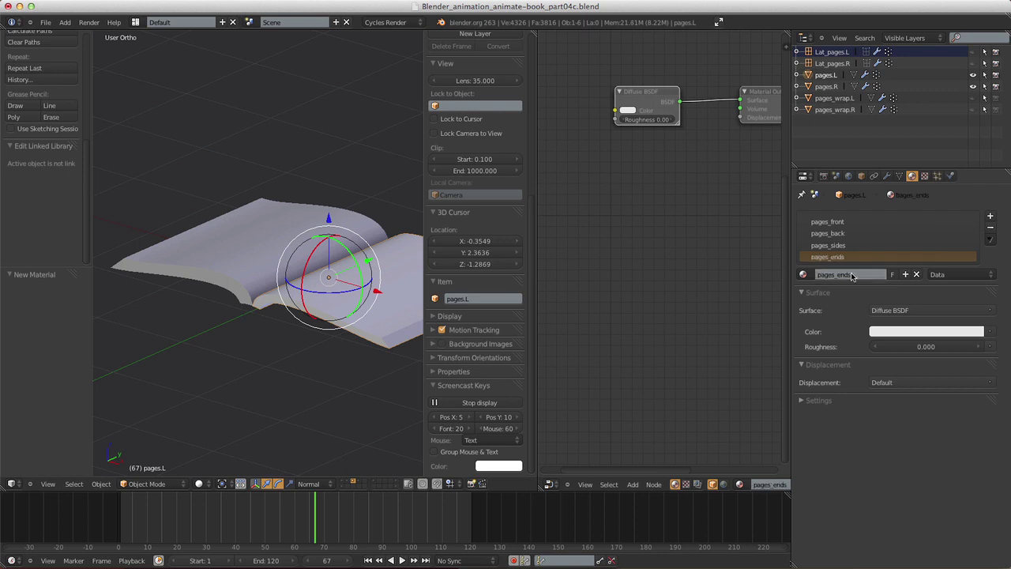
- Add an Image Texture node to the pages_front material and place it before the Diffuse BSDF node
{"action": "left_click", "coordinate": [833, 223]}
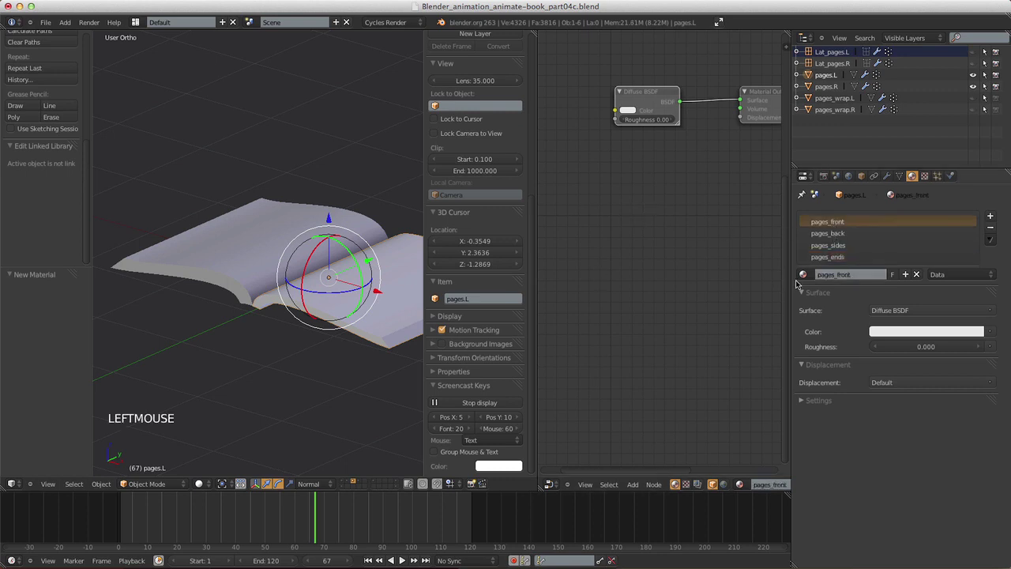
{"action": "middle_click_drag", "start_coordinate": [705, 162], "coordinate": [630, 420], "text": "shift"}
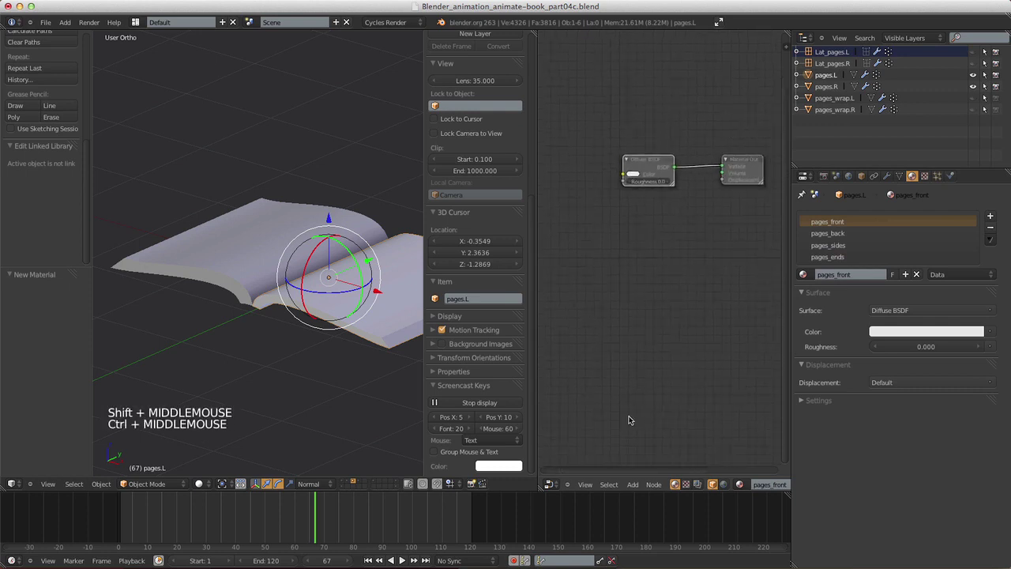
{"action": "left_click", "coordinate": [632, 484]}
{"action": "mouse_move", "coordinate": [657, 444]}
{"action": "left_click", "coordinate": [694, 440]}
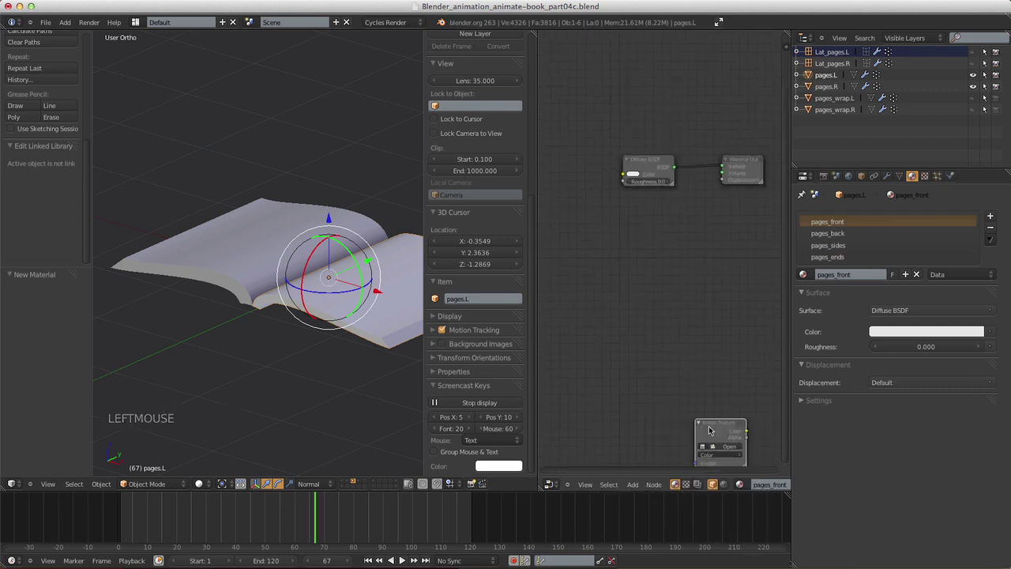
{"action": "left_click", "coordinate": [563, 157]}
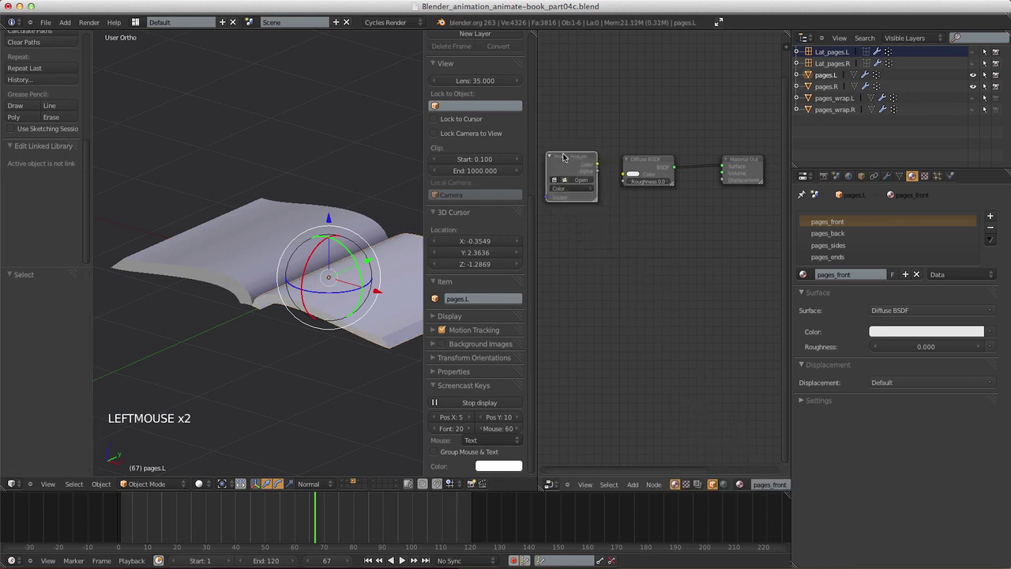
- Load pages_front.png from the Mass_Pages folder into the Image Texture node and connect its Color output to the Diffuse BSDF color
{"action": "left_click", "coordinate": [578, 183]}
{"action": "left_click", "coordinate": [170, 92]}
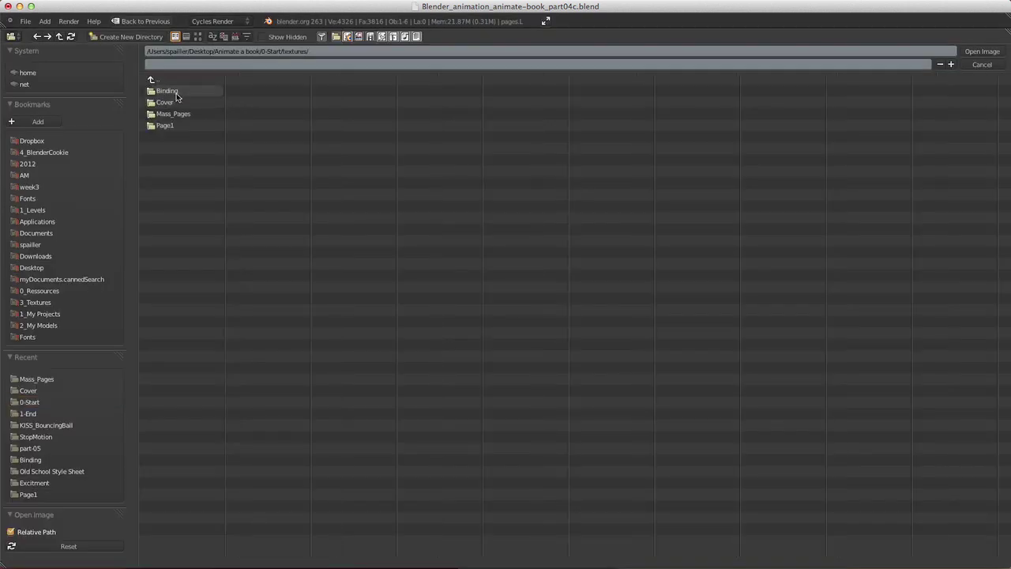
{"action": "left_click", "coordinate": [185, 113]}
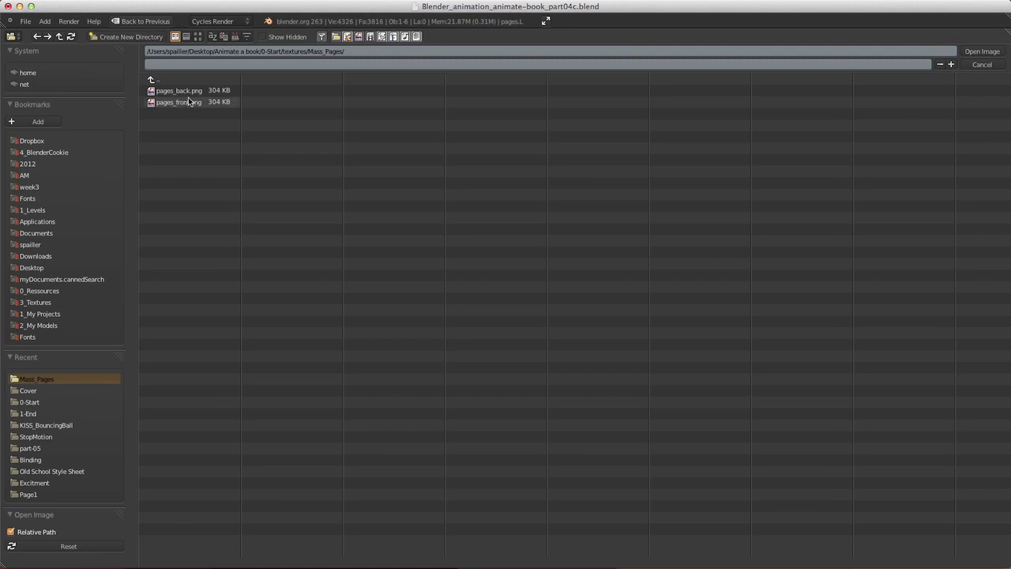
{"action": "left_click", "coordinate": [188, 100]}
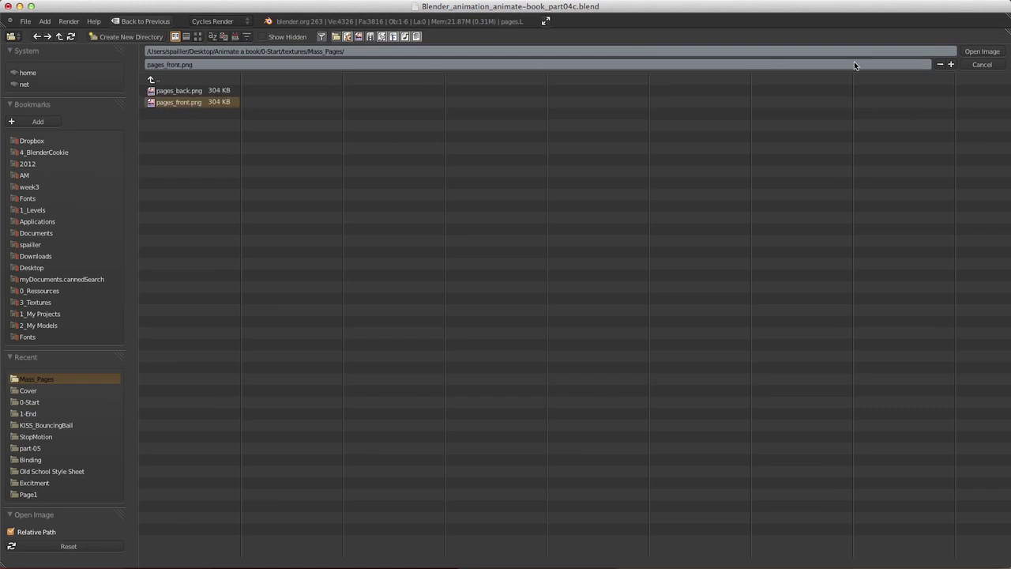
{"action": "left_click", "coordinate": [983, 52]}
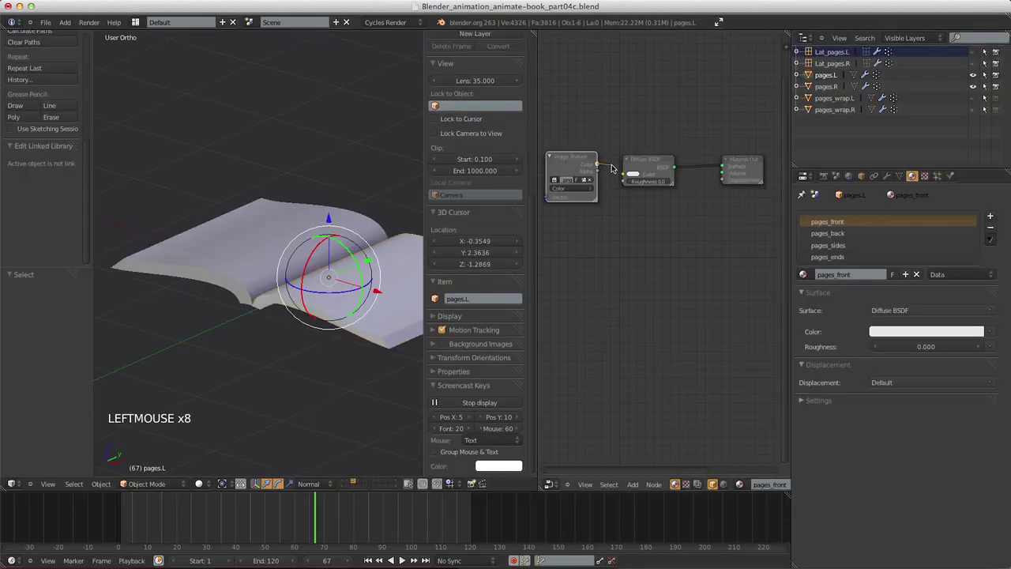
{"action": "left_click_drag", "start_coordinate": [623, 178], "coordinate": [655, 154]}
{"action": "left_click_drag", "start_coordinate": [570, 166], "coordinate": [575, 167]}
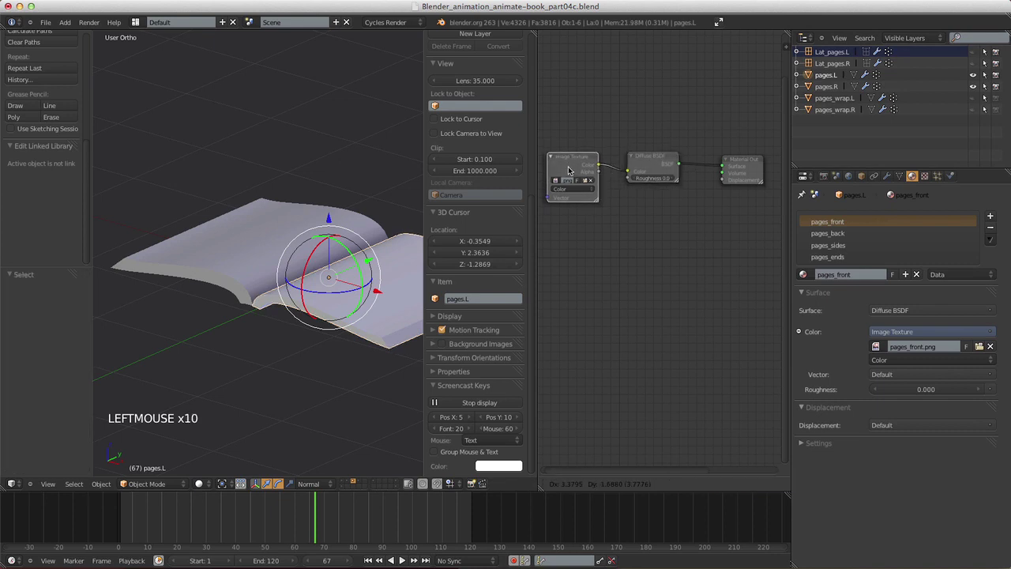
- Preview the page texture in Texture shading and set the viewport shading to Material
{"action": "left_click", "coordinate": [200, 483]}
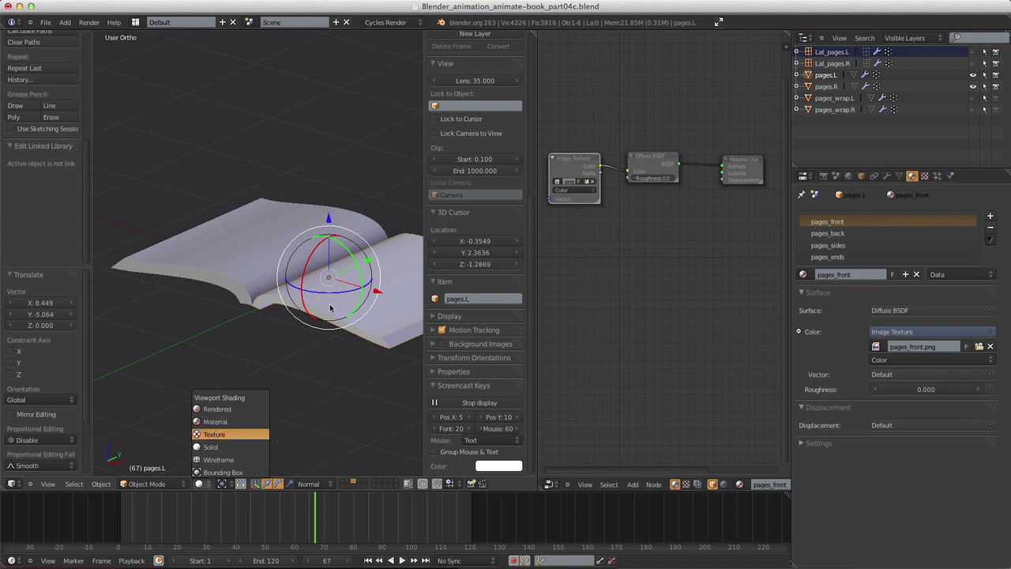
{"action": "key", "text": "Return"}
{"action": "mouse_move", "coordinate": [352, 335]}
{"action": "middle_mouse_down", "text": "shift"}
{"action": "mouse_move", "coordinate": [288, 355]}
{"action": "mouse_move", "coordinate": [304, 314]}
{"action": "mouse_move", "coordinate": [302, 372]}
{"action": "mouse_move", "coordinate": [316, 401]}
{"action": "mouse_move", "coordinate": [353, 388]}
{"action": "mouse_move", "coordinate": [327, 400]}
{"action": "middle_mouse_up", "text": "shift"}
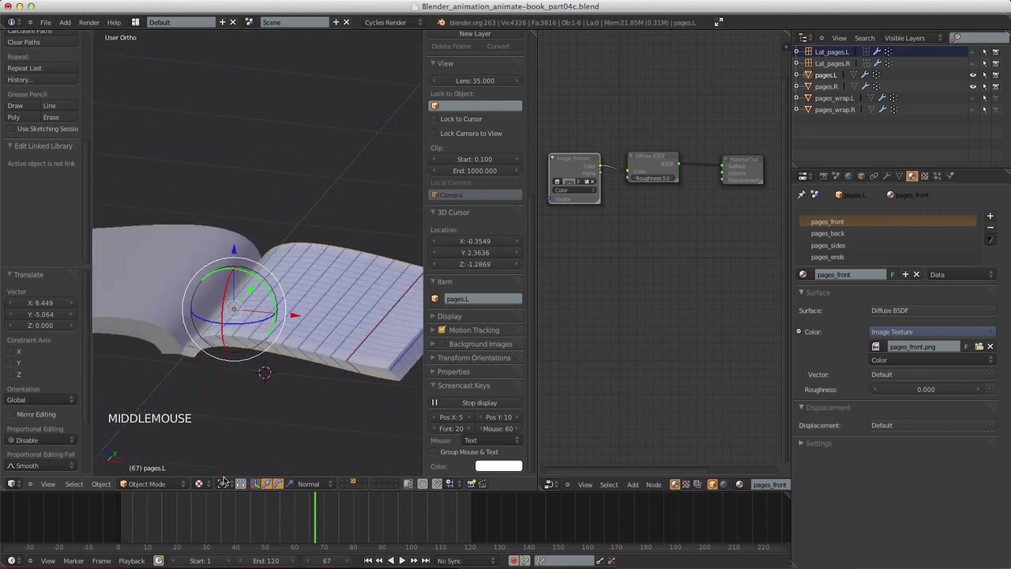
{"action": "left_click", "coordinate": [199, 483]}
{"action": "left_click", "coordinate": [218, 421]}
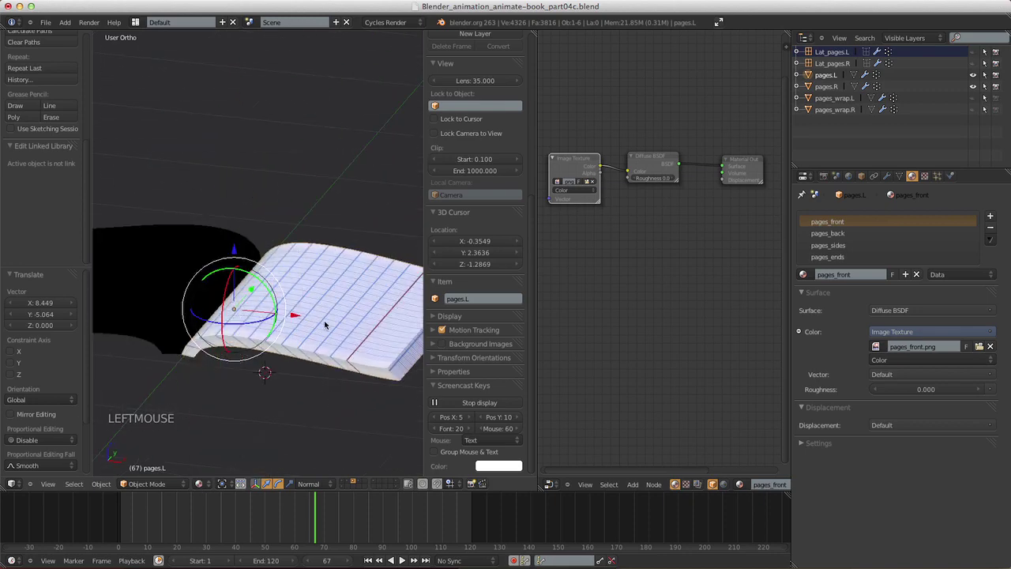
{"action": "middle_click_drag", "start_coordinate": [324, 324], "coordinate": [311, 285]}
- Assign the pages_front material to all faces on the left side of the upright pages.L block, selected in front view
{"action": "key", "text": "Tab"}
{"action": "key", "text": "KP_1"}
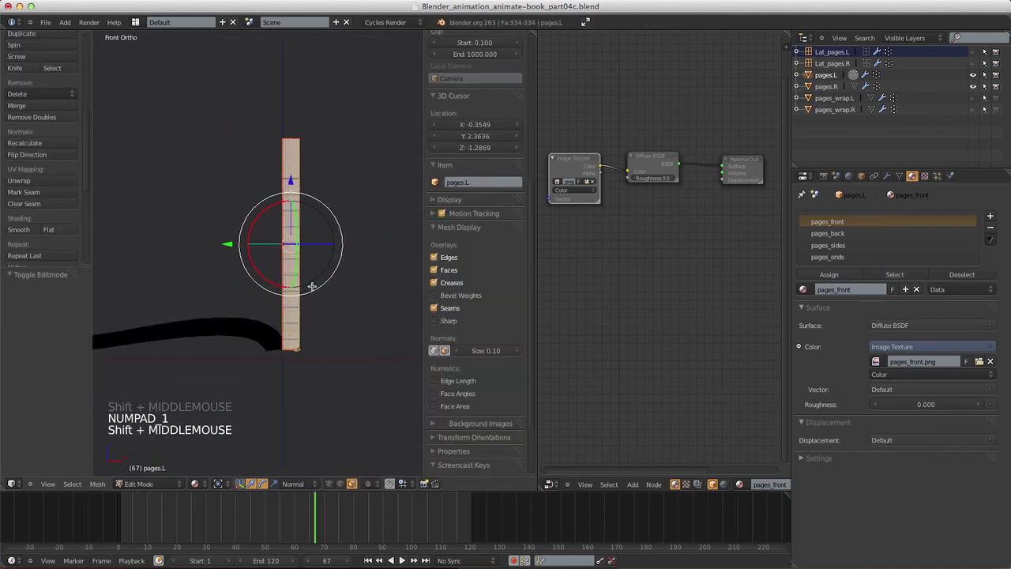
{"action": "key", "text": "a"}
{"action": "key", "text": "b"}
{"action": "left_click_drag", "start_coordinate": [223, 108], "coordinate": [288, 374]}
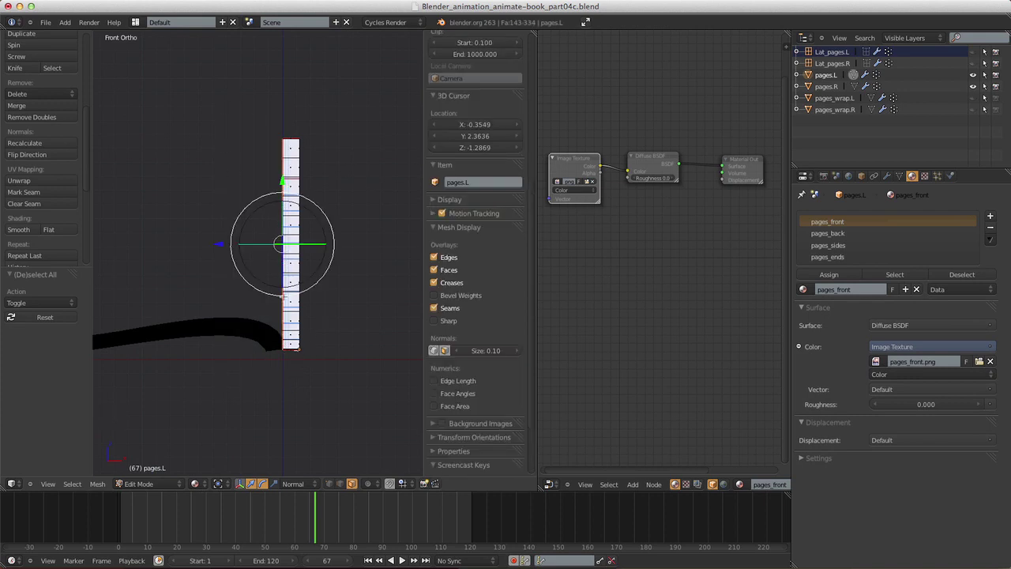
{"action": "left_click", "coordinate": [818, 272]}
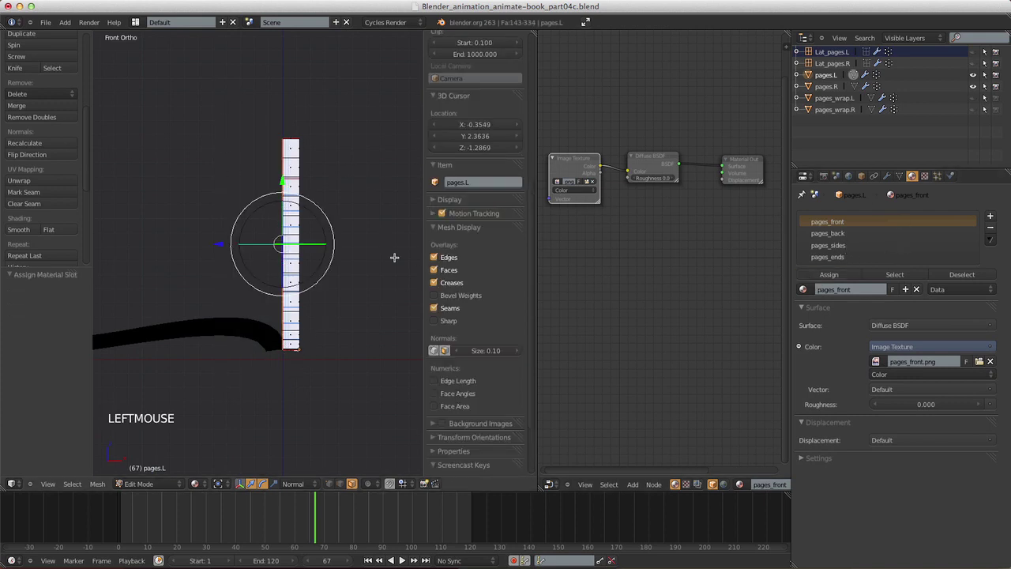
{"action": "key", "text": "Tab"}
{"action": "middle_click_drag", "start_coordinate": [395, 255], "coordinate": [410, 332]}
- Add an Image Texture node to the pages_back material and connect its Color output to the Diffuse BSDF color
{"action": "left_click", "coordinate": [827, 233]}
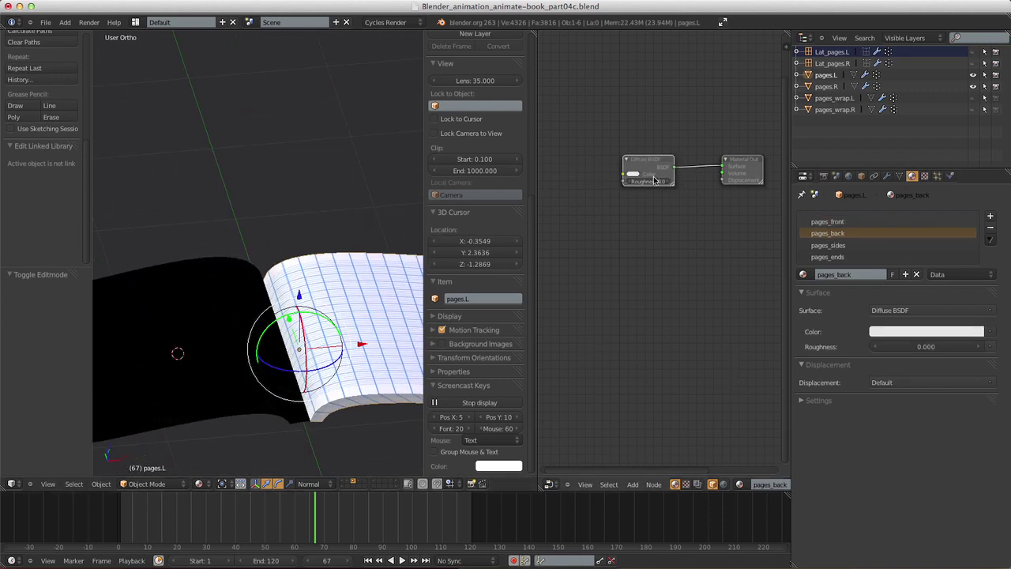
{"action": "left_click", "coordinate": [632, 484]}
{"action": "mouse_move", "coordinate": [654, 440]}
{"action": "left_click", "coordinate": [702, 439]}
{"action": "left_click_drag", "start_coordinate": [720, 432], "coordinate": [624, 174]}
- Load pages_back.png from the Mass_Pages folder into the pages_back Image Texture node
{"action": "left_click", "coordinate": [581, 186]}
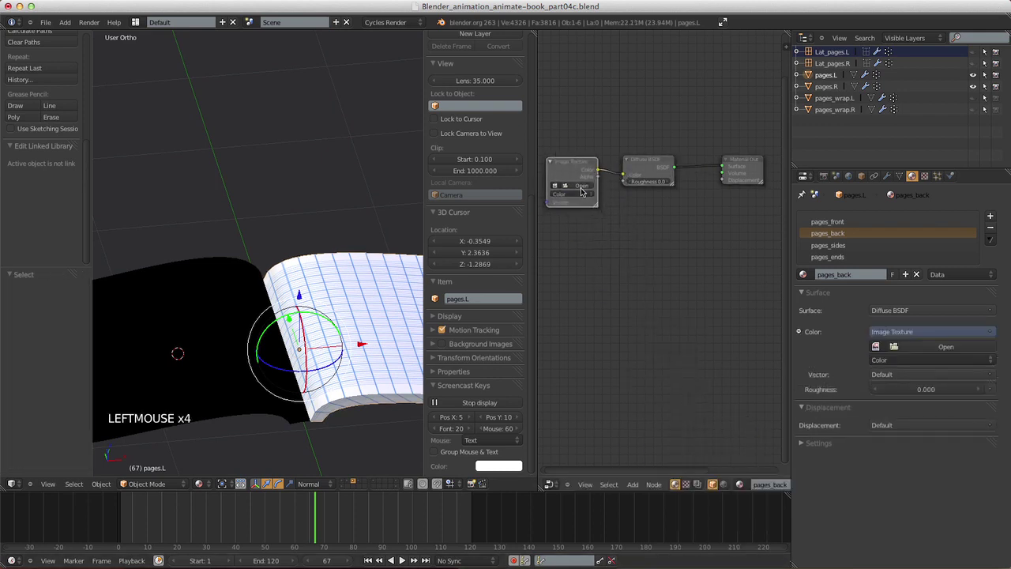
{"action": "left_click", "coordinate": [207, 92]}
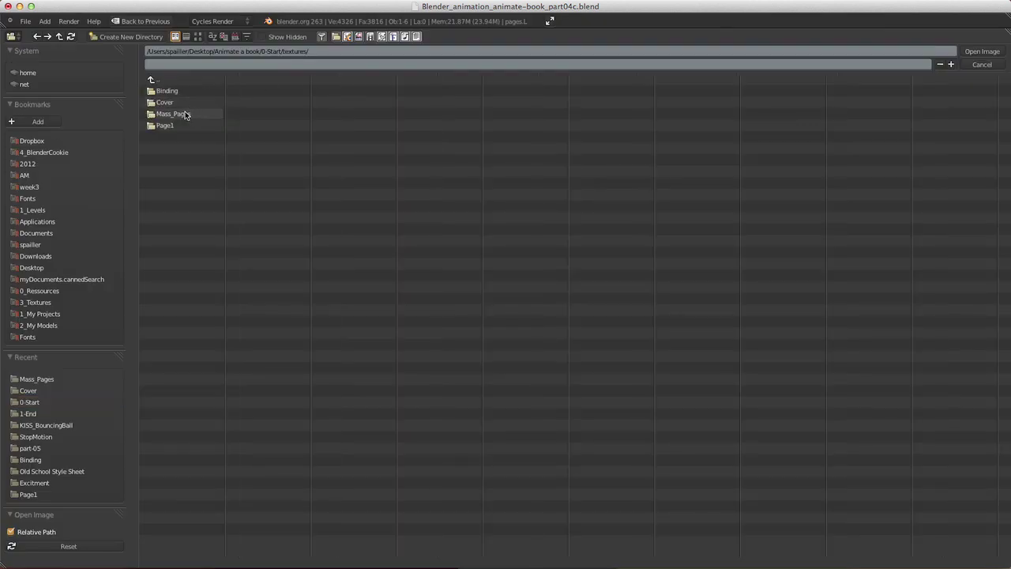
{"action": "left_click", "coordinate": [184, 113]}
{"action": "left_click", "coordinate": [207, 91]}
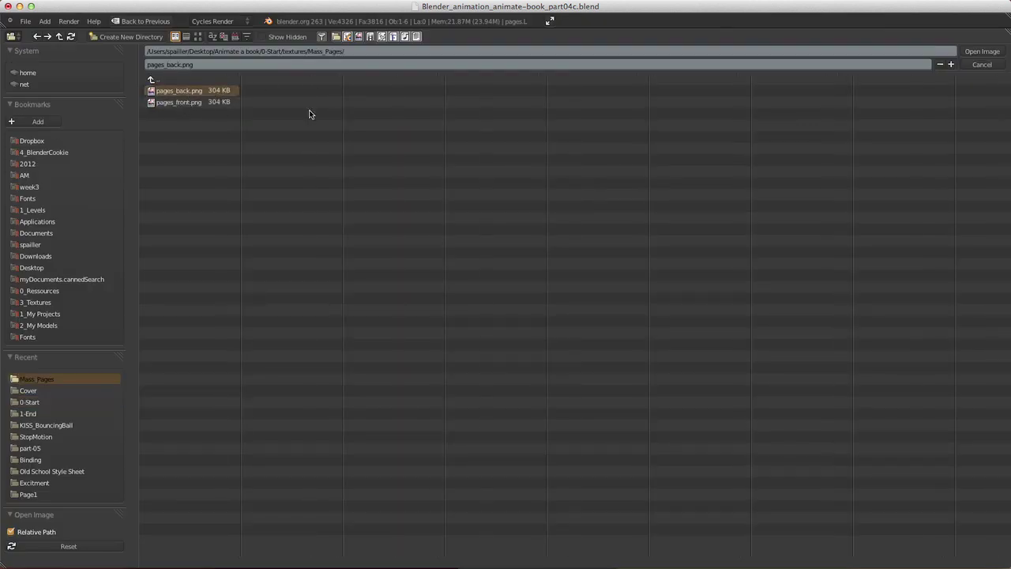
{"action": "left_click", "coordinate": [984, 53]}
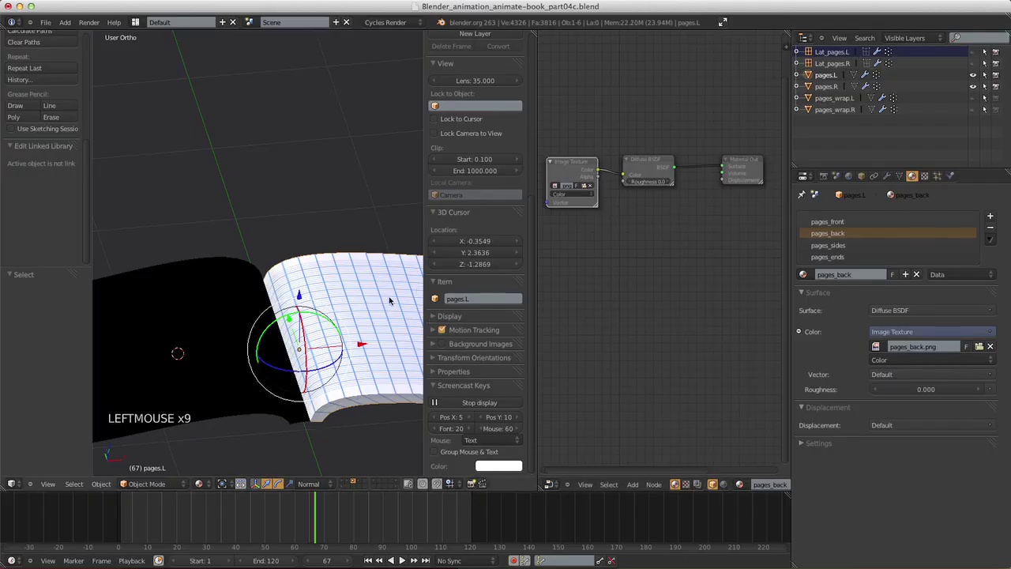
- Assign the pages_back material to all faces on the right side of the upright pages.L block, selected in front view
{"action": "key", "text": "Tab"}
{"action": "middle_click_drag", "start_coordinate": [347, 304], "coordinate": [333, 317], "text": "shift"}
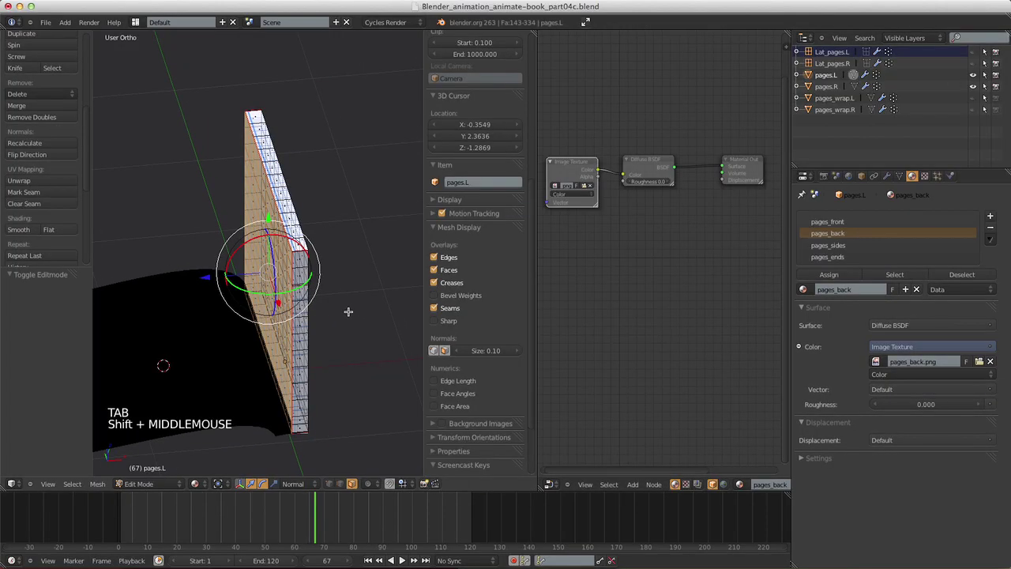
{"action": "key", "text": "KP_1"}
{"action": "key", "text": "a"}
{"action": "key", "text": "a"}
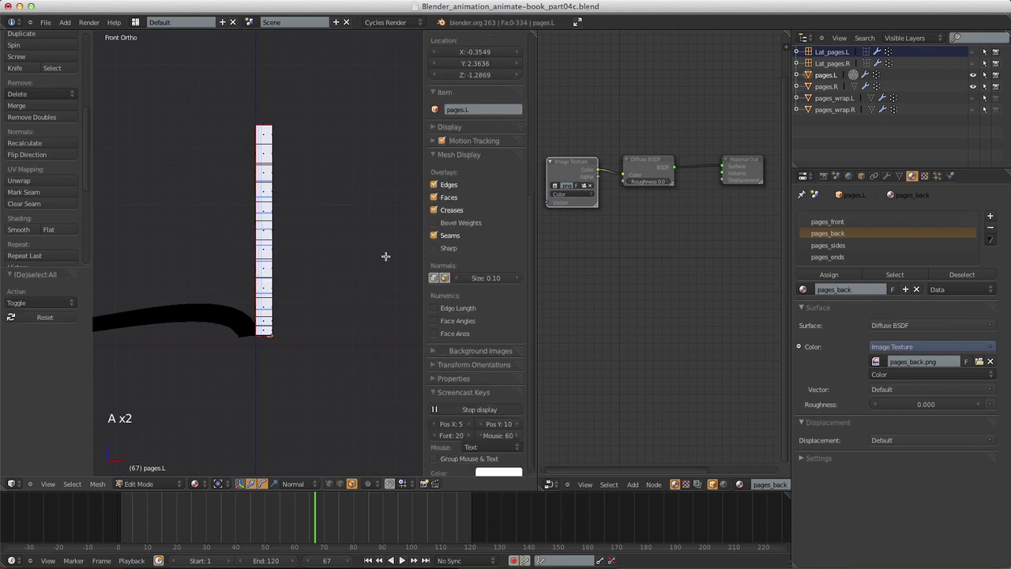
{"action": "key", "text": "b"}
{"action": "left_click_drag", "start_coordinate": [267, 108], "coordinate": [375, 360]}
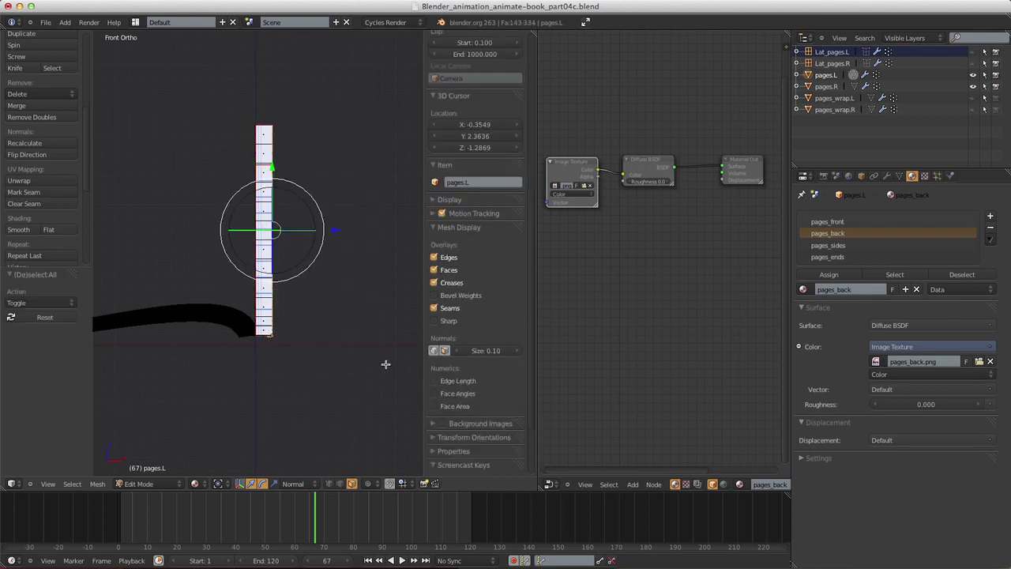
{"action": "left_click", "coordinate": [839, 276]}
{"action": "middle_click_drag", "start_coordinate": [335, 259], "coordinate": [343, 280]}
{"action": "key", "text": "Tab"}
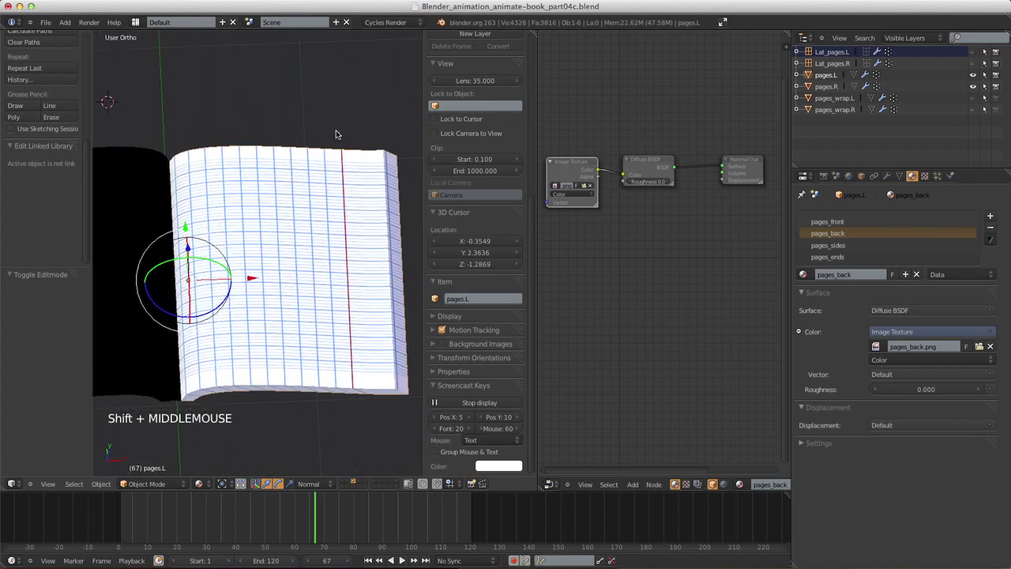
{"action": "middle_click_drag", "start_coordinate": [350, 135], "coordinate": [224, 295]}
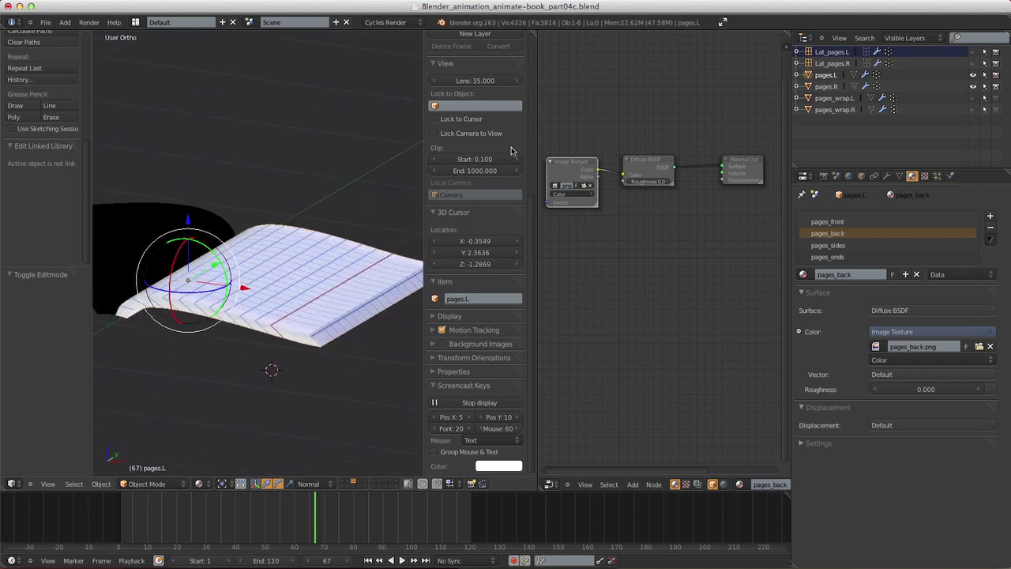
- Add a Mix color node to the pages_sides material and connect its Color output to the Diffuse BSDF color
{"action": "left_click", "coordinate": [829, 244]}
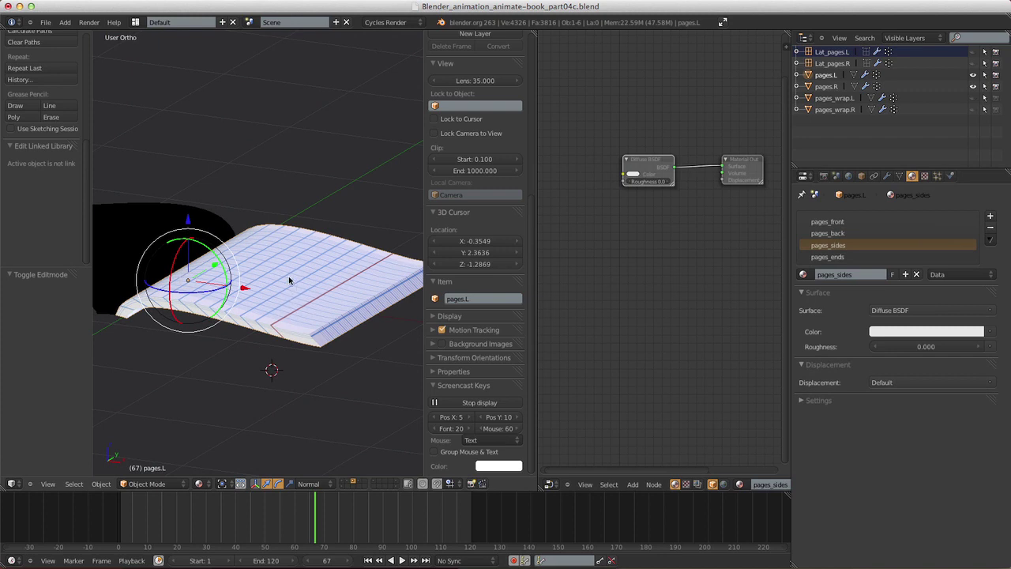
{"action": "middle_click_drag", "start_coordinate": [289, 280], "coordinate": [322, 265], "text": "shift"}
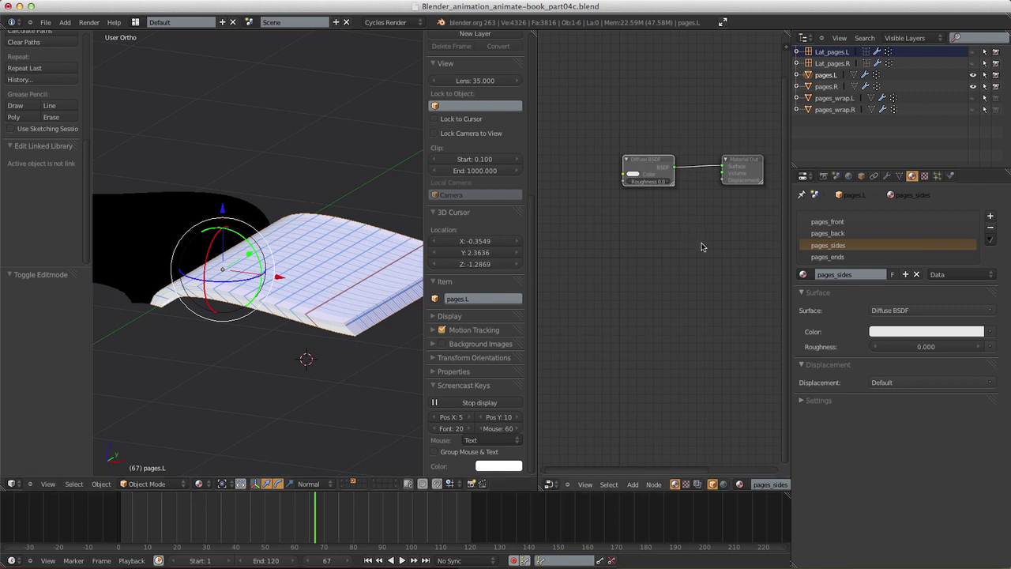
{"action": "left_click_drag", "start_coordinate": [645, 174], "coordinate": [645, 159]}
{"action": "middle_click_drag", "start_coordinate": [644, 279], "coordinate": [677, 299], "text": "shift"}
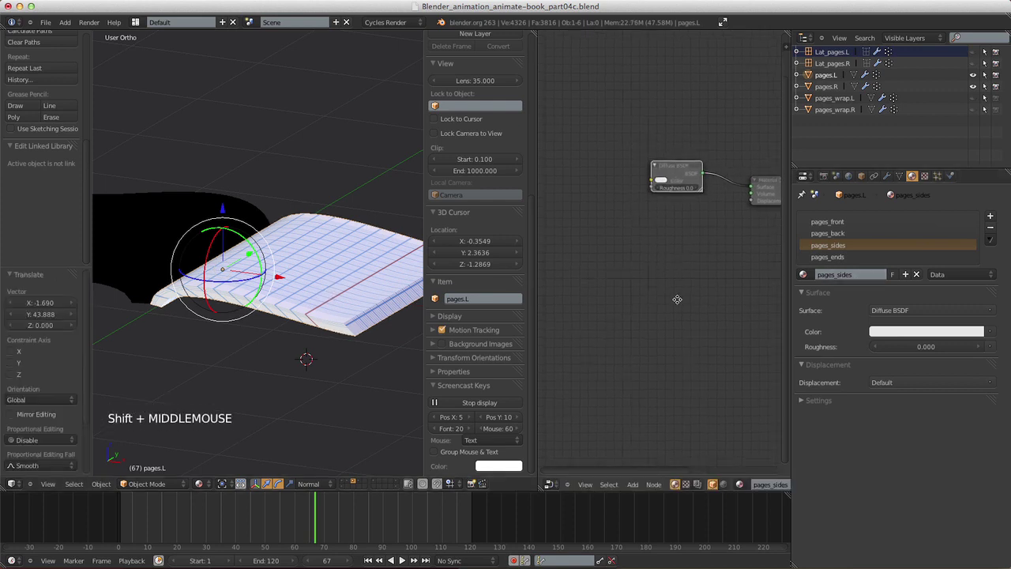
{"action": "left_click", "coordinate": [633, 484]}
{"action": "mouse_move", "coordinate": [649, 424]}
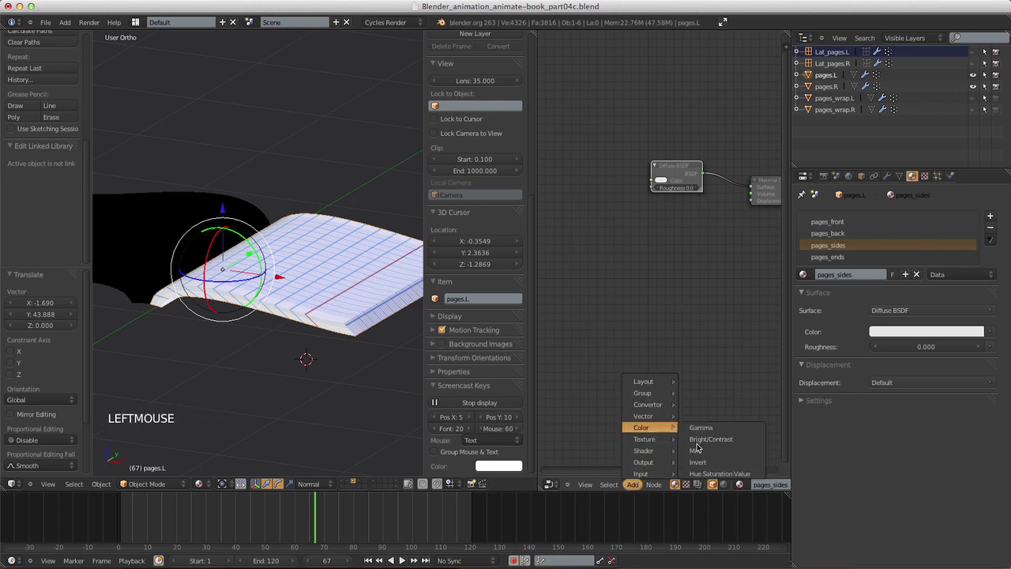
{"action": "left_click", "coordinate": [715, 427]}
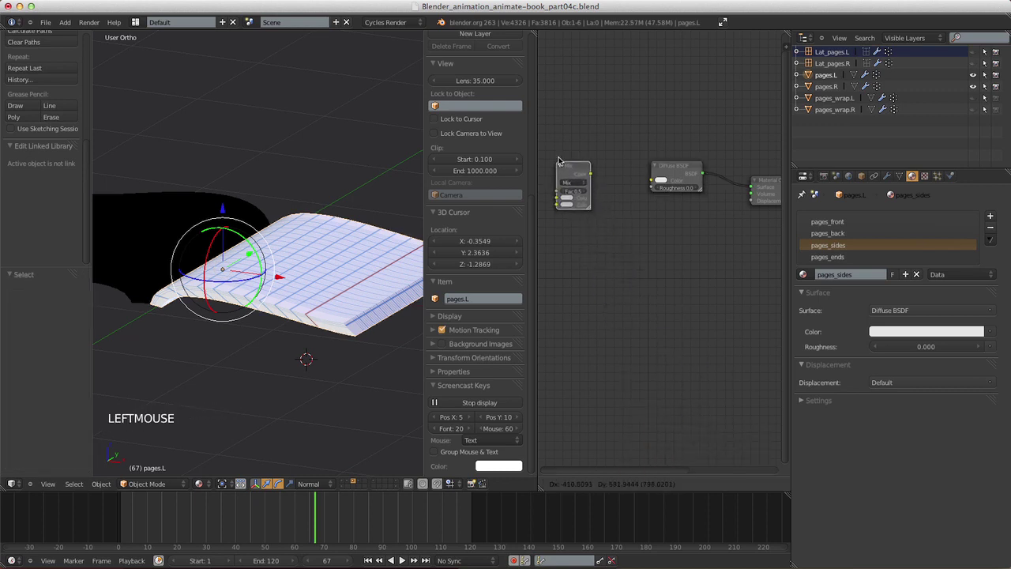
{"action": "left_click", "coordinate": [574, 174]}
{"action": "left_click_drag", "start_coordinate": [593, 175], "coordinate": [629, 175]}
- Add an Image Texture node to the pages_sides material and place it before the Mix node
{"action": "middle_click_drag", "start_coordinate": [626, 252], "coordinate": [690, 263], "text": "shift"}
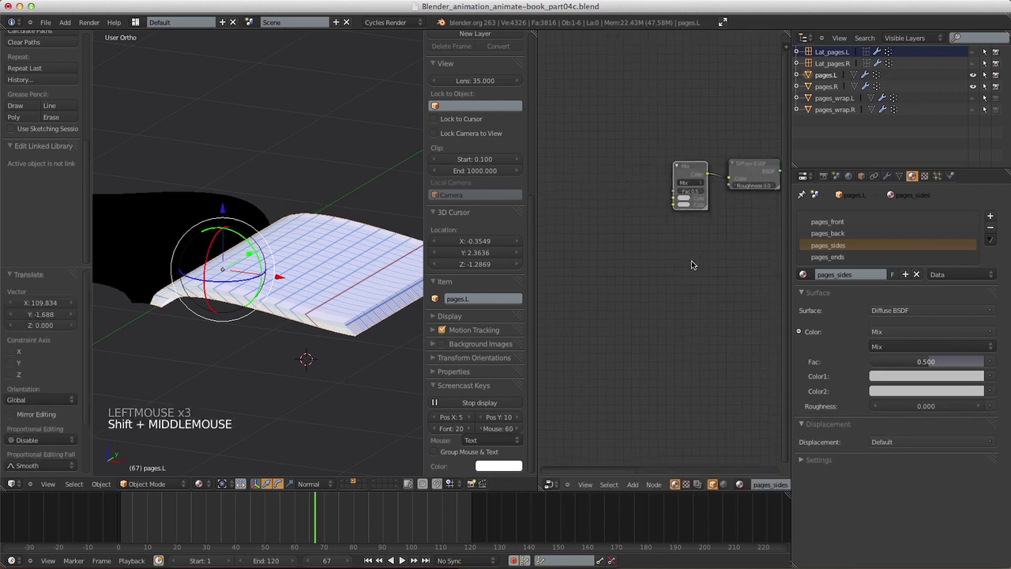
{"action": "left_click", "coordinate": [632, 484]}
{"action": "left_click", "coordinate": [690, 439]}
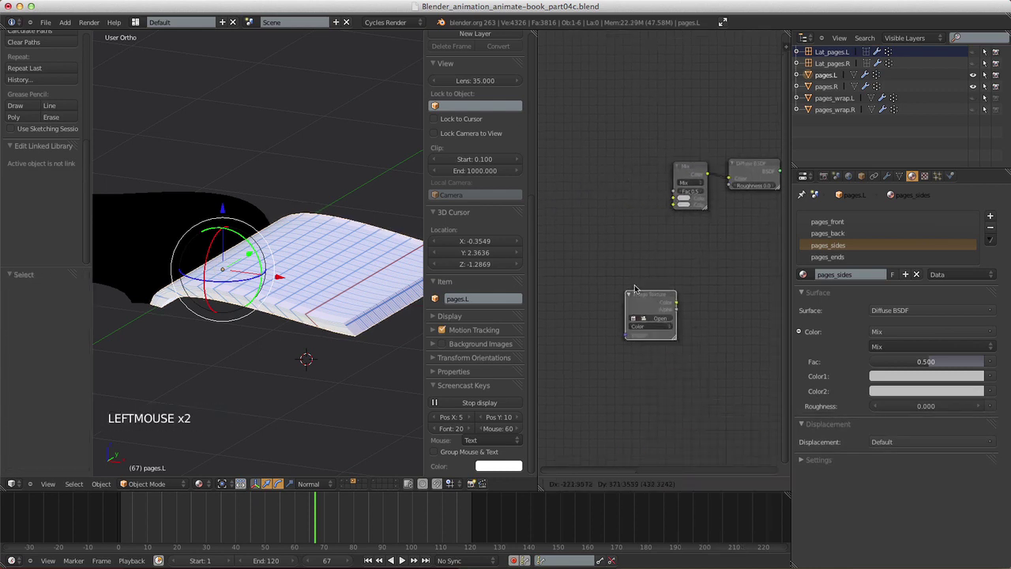
{"action": "left_click", "coordinate": [585, 178]}
- Examine the ruled texture along the edges and thickness of the curved page block from several angles
{"action": "middle_click_drag", "start_coordinate": [274, 308], "coordinate": [292, 339], "text": "shift"}
{"action": "middle_click_drag", "start_coordinate": [292, 340], "coordinate": [316, 403], "text": "ctrl"}
{"action": "middle_click_drag", "start_coordinate": [316, 402], "coordinate": [296, 314], "text": "shift"}
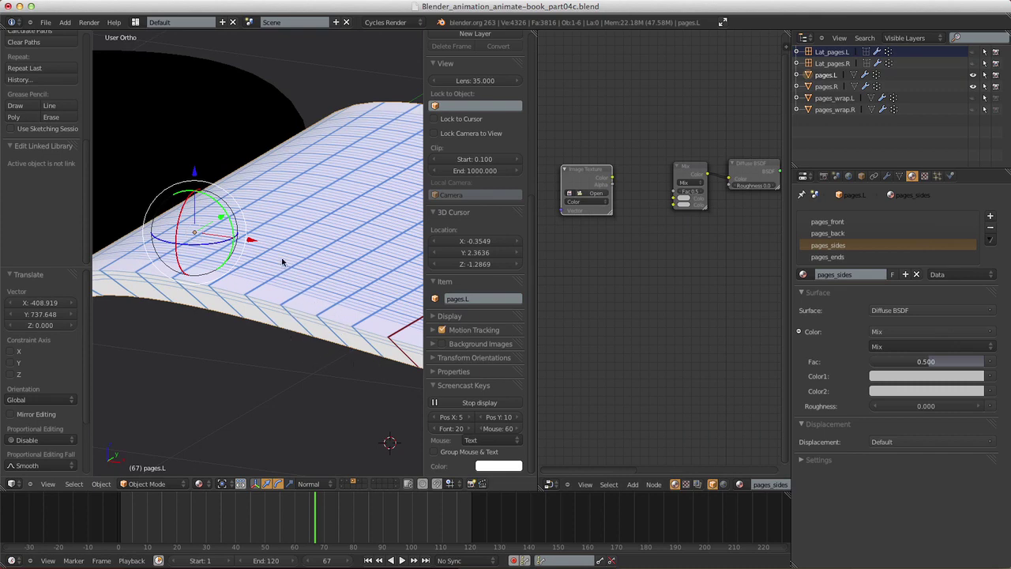
{"action": "middle_click_drag", "start_coordinate": [327, 349], "coordinate": [323, 313]}
{"action": "mouse_move", "coordinate": [322, 313]}
{"action": "middle_mouse_down"}
{"action": "mouse_move", "coordinate": [319, 295]}
{"action": "mouse_move", "coordinate": [328, 380]}
{"action": "mouse_move", "coordinate": [318, 313]}
{"action": "middle_mouse_up"}
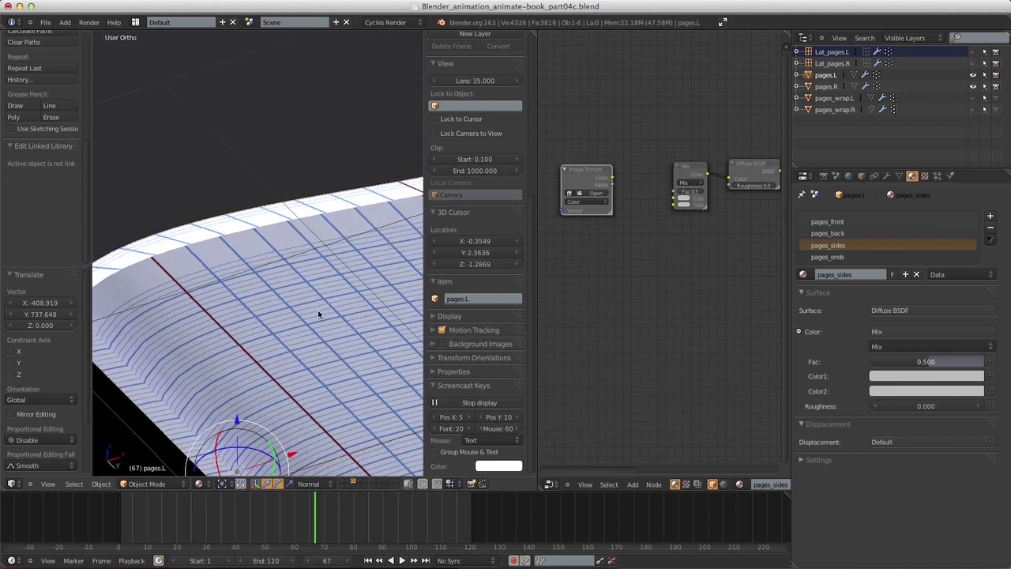
{"action": "middle_click_drag", "start_coordinate": [219, 208], "coordinate": [306, 325]}
{"action": "middle_click_drag", "start_coordinate": [239, 250], "coordinate": [241, 345]}
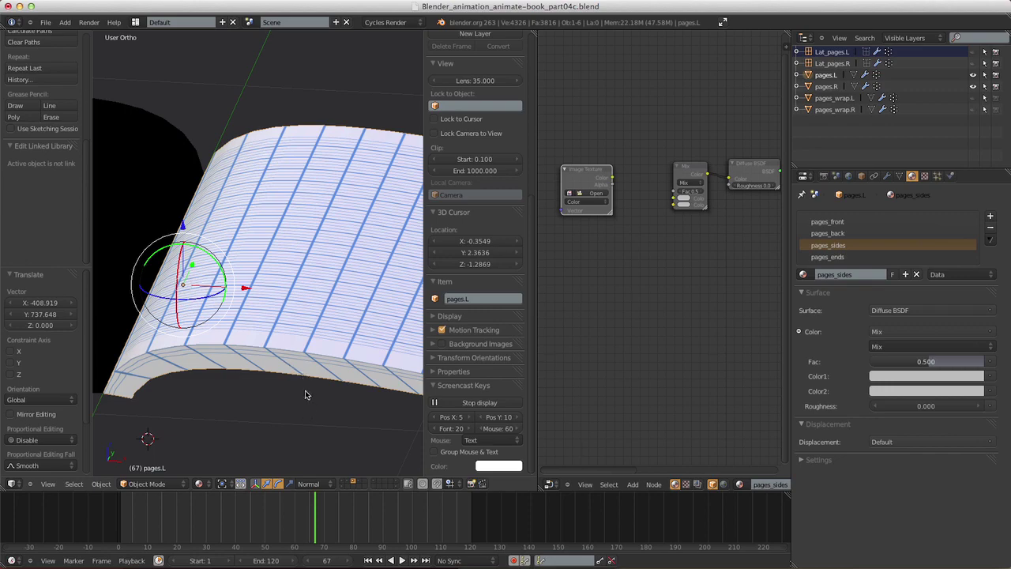
{"action": "mouse_move", "coordinate": [305, 395]}
{"action": "middle_mouse_down"}
{"action": "mouse_move", "coordinate": [312, 391]}
{"action": "mouse_move", "coordinate": [299, 382]}
{"action": "middle_mouse_up"}
- Duplicate the pages_sides Image Texture node and place the copy directly below the original
{"action": "left_click", "coordinate": [588, 184]}
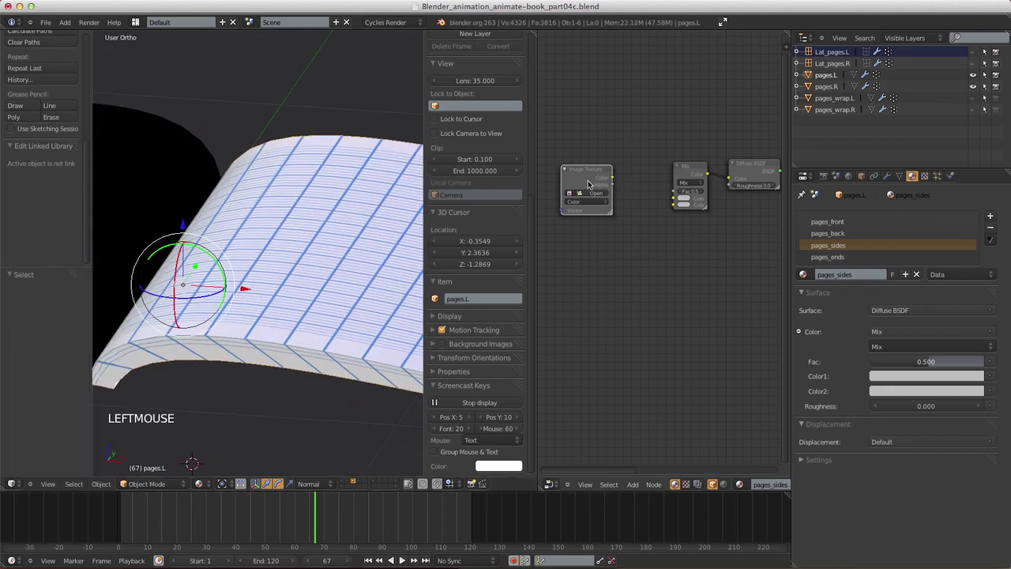
{"action": "key", "text": "shift+d"}
{"action": "left_click", "coordinate": [596, 283]}
{"action": "left_click", "coordinate": [594, 193]}
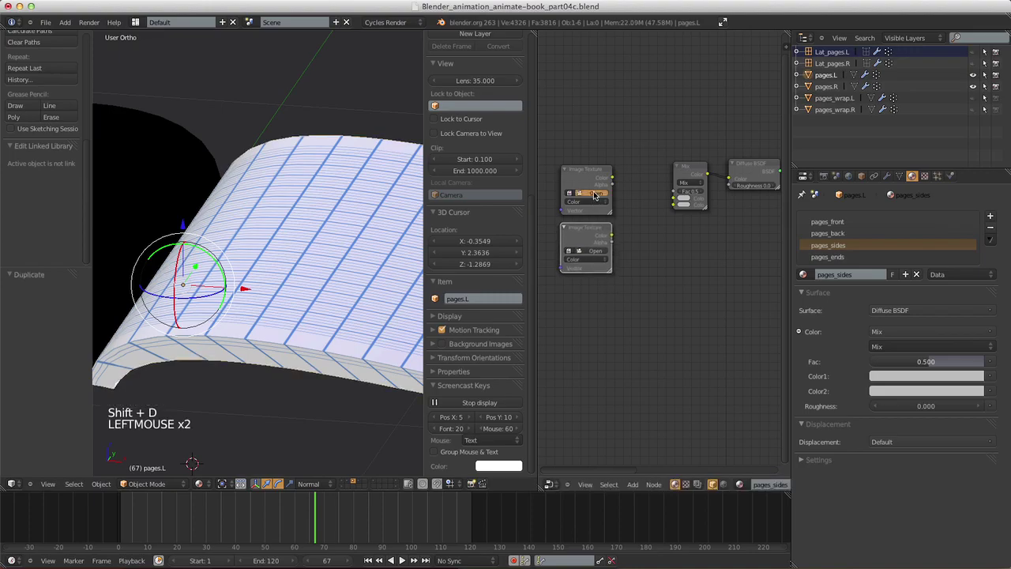
{"action": "left_click", "coordinate": [982, 66]}
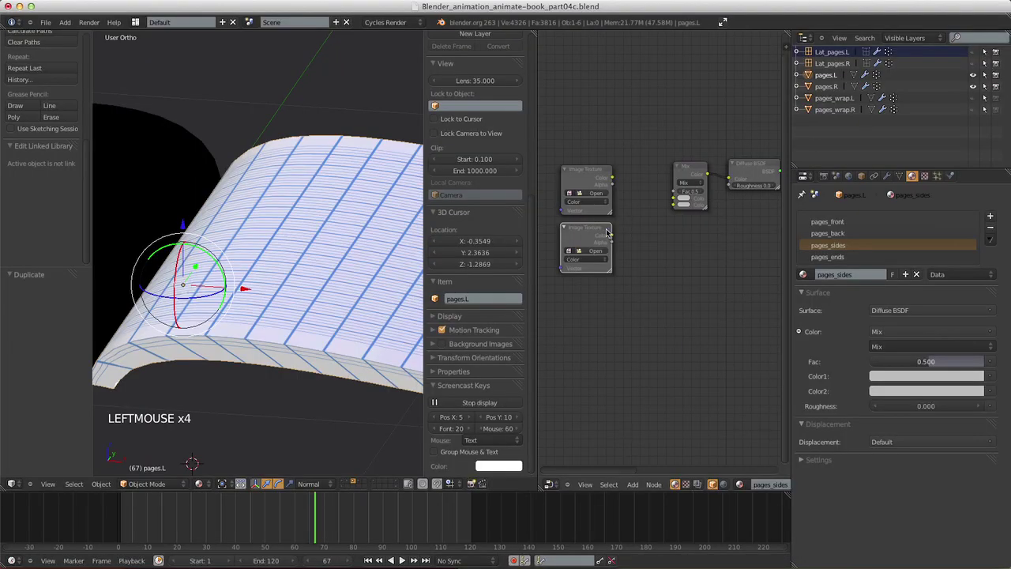
- Set the upper Image Texture node to the existing pages_front.png and the lower one to pages_back.png
{"action": "left_click", "coordinate": [569, 194]}
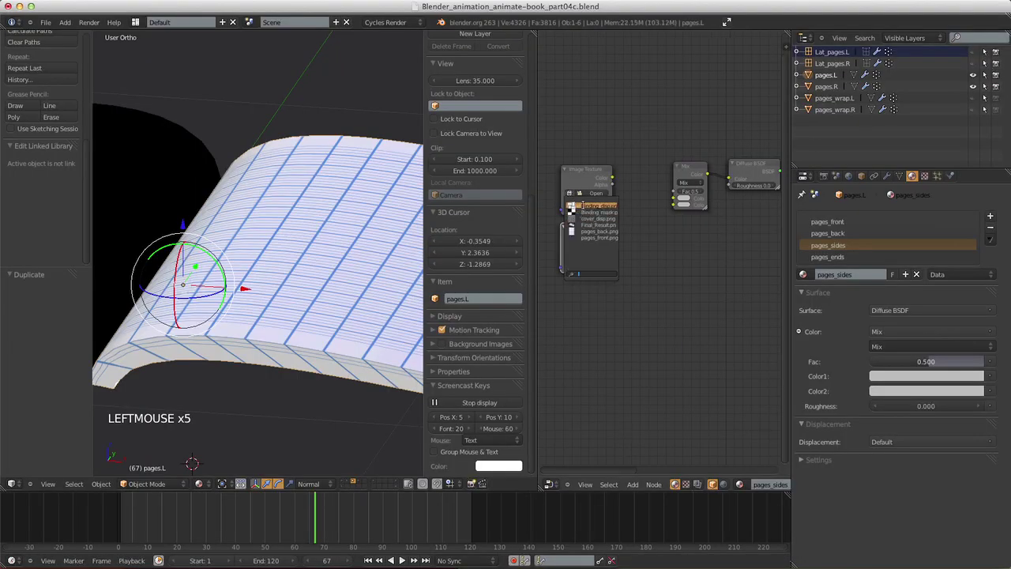
{"action": "middle_click_drag", "start_coordinate": [636, 289], "coordinate": [670, 222], "text": "ctrl"}
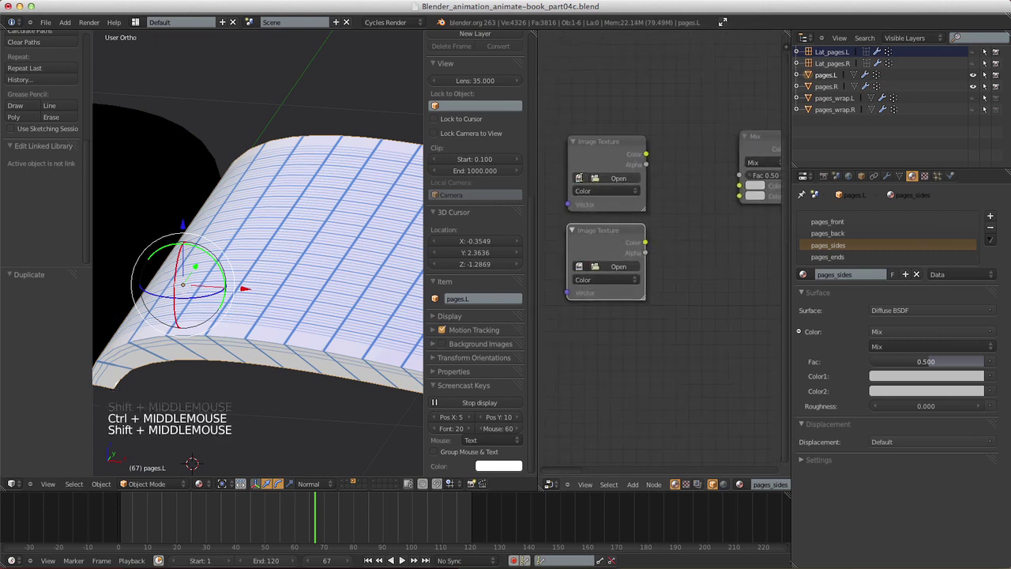
{"action": "left_click", "coordinate": [579, 178]}
{"action": "left_click", "coordinate": [608, 246]}
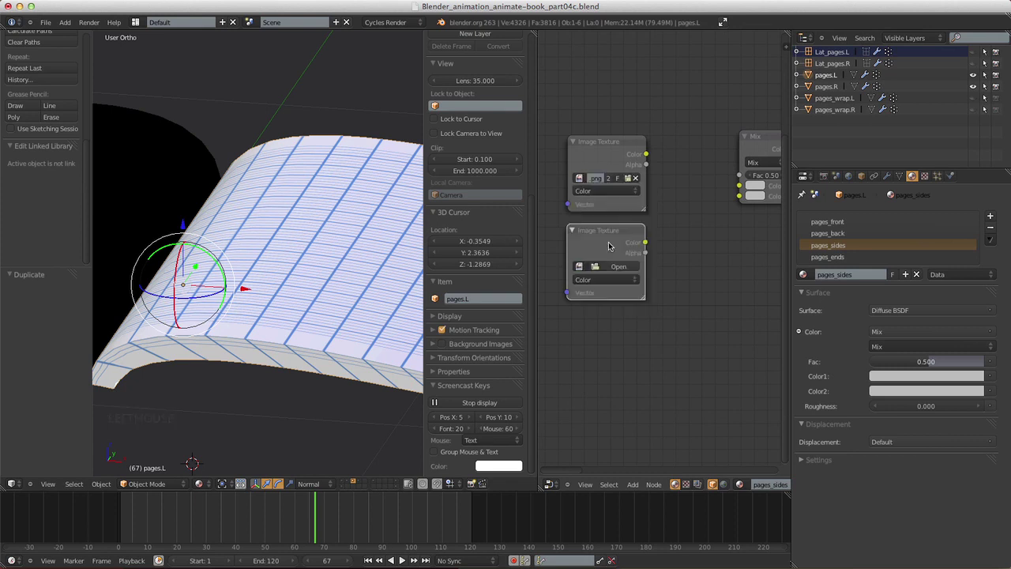
{"action": "left_click", "coordinate": [581, 264]}
{"action": "left_click", "coordinate": [601, 324]}
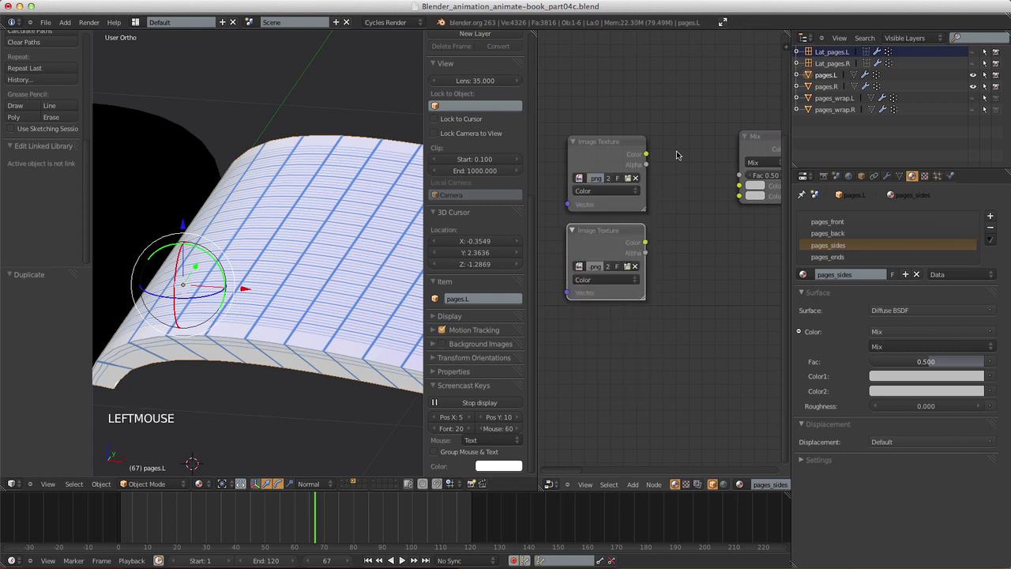
- Connect the pages_front.png texture to the Mix node's Color1 and the pages_back.png texture to Color2, then align the nodes neatly
{"action": "left_click_drag", "start_coordinate": [646, 154], "coordinate": [738, 196]}
{"action": "left_click_drag", "start_coordinate": [616, 142], "coordinate": [642, 137]}
{"action": "left_click_drag", "start_coordinate": [644, 240], "coordinate": [681, 238]}
{"action": "middle_click_drag", "start_coordinate": [681, 239], "coordinate": [632, 236], "text": "shift"}
{"action": "middle_click_drag", "start_coordinate": [632, 235], "coordinate": [671, 266], "text": "ctrl"}
{"action": "left_click_drag", "start_coordinate": [710, 188], "coordinate": [720, 184]}
{"action": "middle_click_drag", "start_coordinate": [645, 292], "coordinate": [708, 289], "text": "shift"}
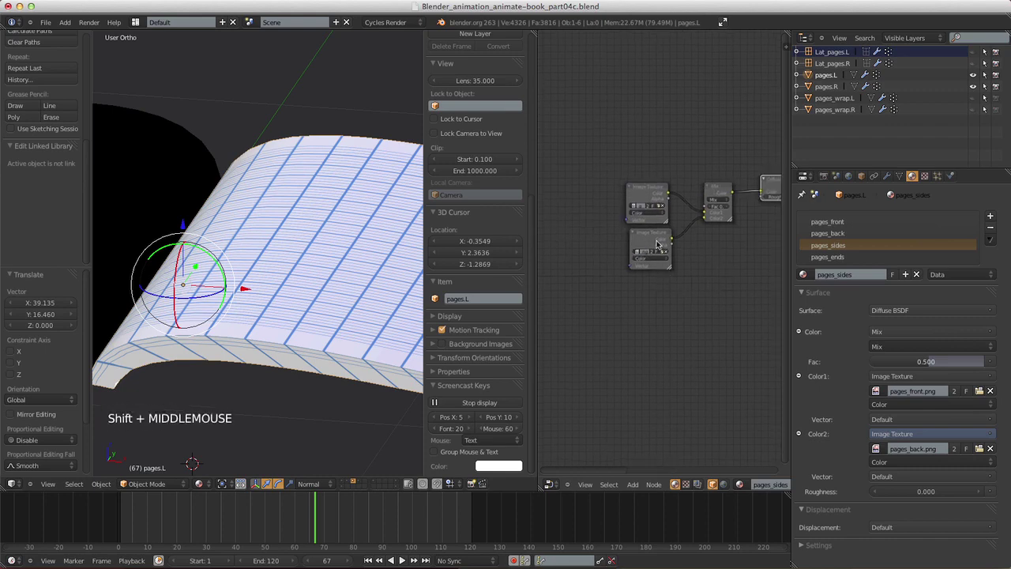
{"action": "left_click_drag", "start_coordinate": [647, 240], "coordinate": [642, 237]}
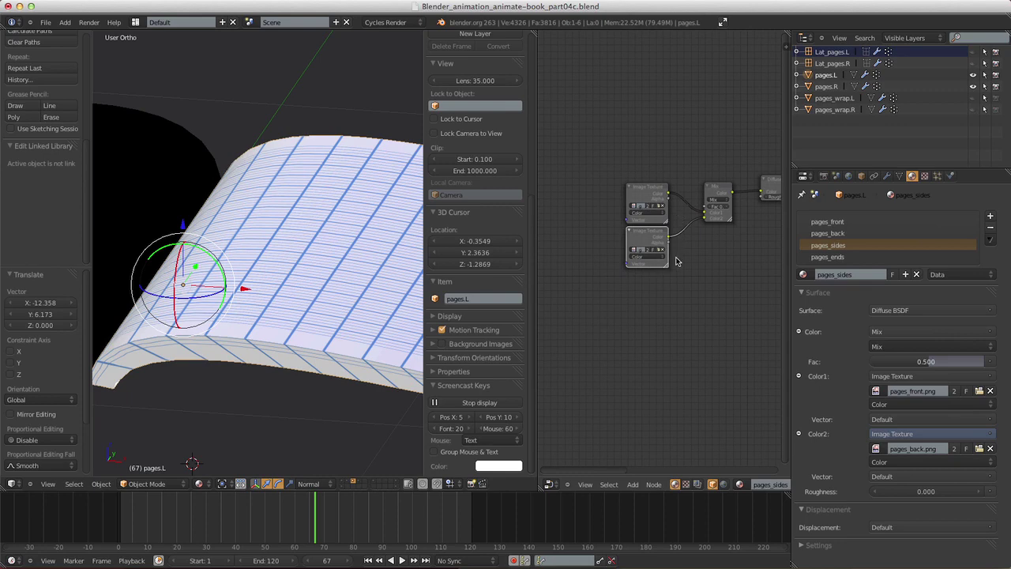
{"action": "middle_click_drag", "start_coordinate": [693, 326], "coordinate": [608, 288], "text": "shift"}
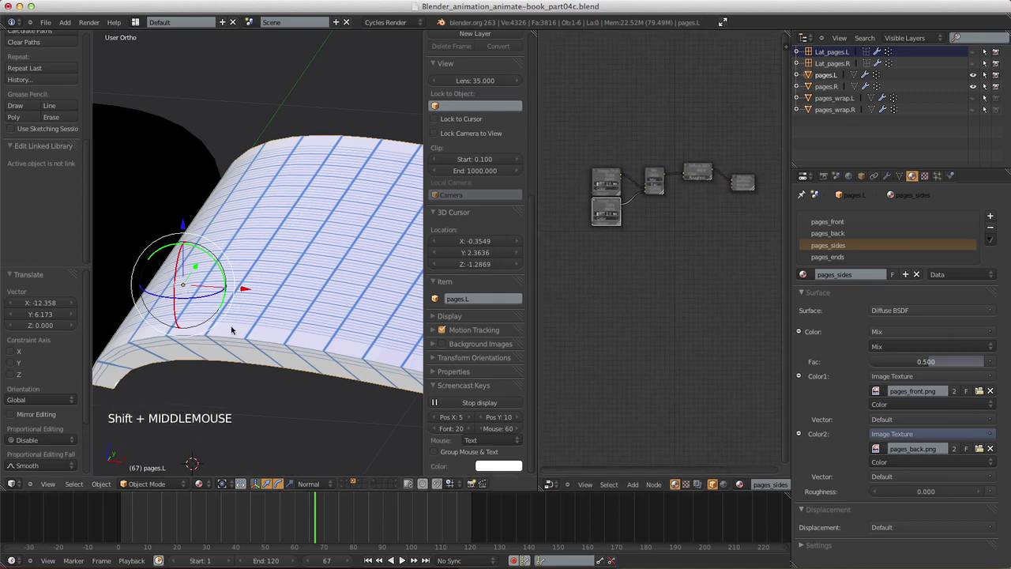
- Assign the pages_sides material to the face strips along both side edges of the left page block
{"action": "key", "text": "Tab"}
{"action": "middle_click_drag", "start_coordinate": [305, 228], "coordinate": [324, 281], "text": "shift"}
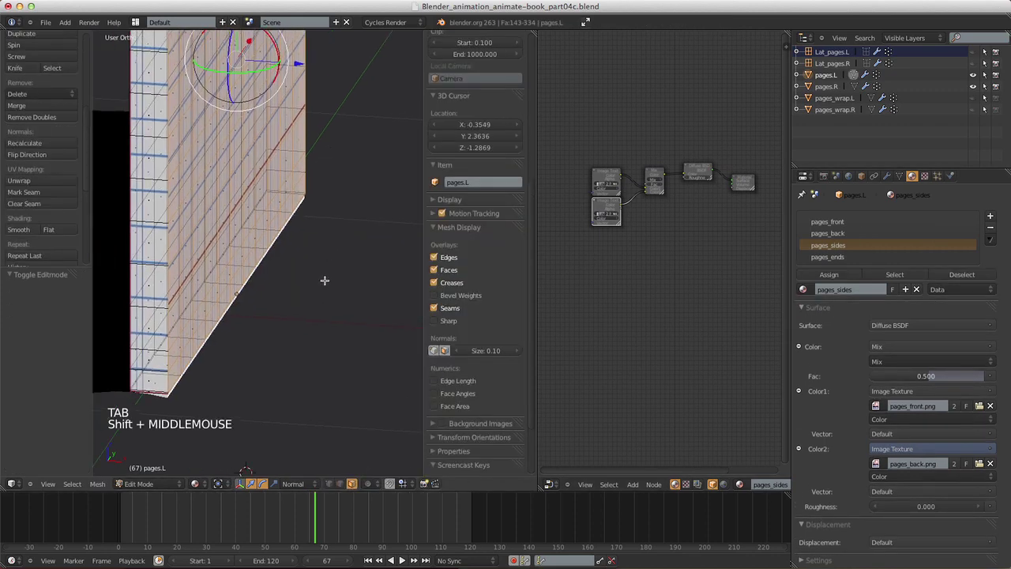
{"action": "key", "text": "KP_3"}
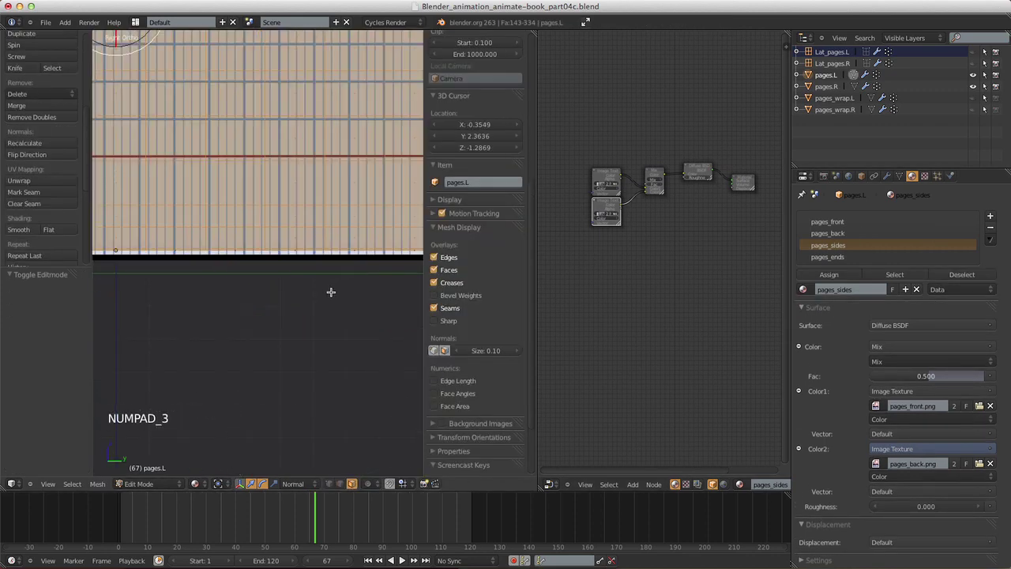
{"action": "middle_click_drag", "start_coordinate": [332, 293], "coordinate": [347, 277], "text": "shift"}
{"action": "middle_click_drag", "start_coordinate": [347, 277], "coordinate": [316, 290], "text": "ctrl"}
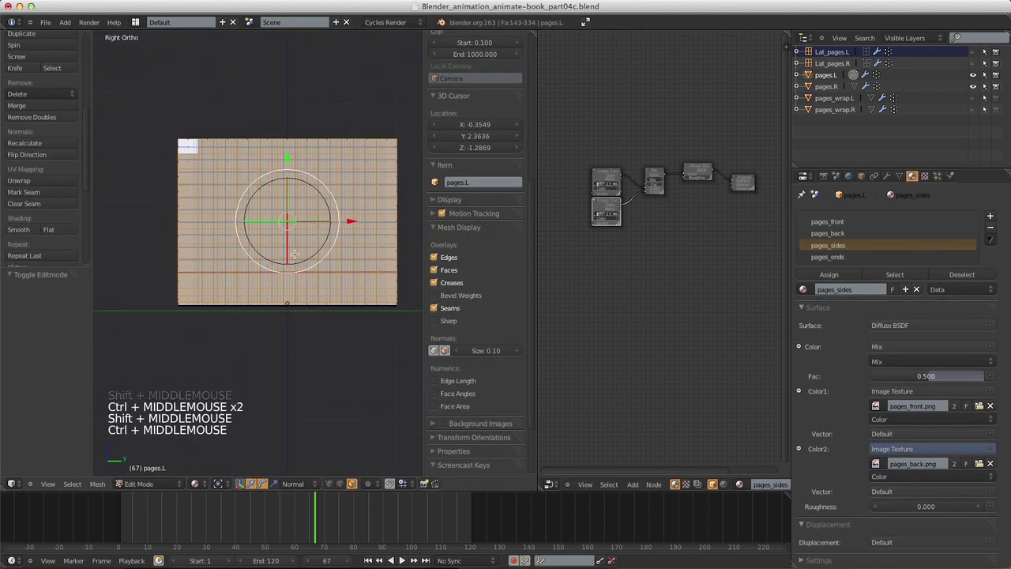
{"action": "key", "text": "a"}
{"action": "key", "text": "b"}
{"action": "left_click_drag", "start_coordinate": [138, 112], "coordinate": [181, 334]}
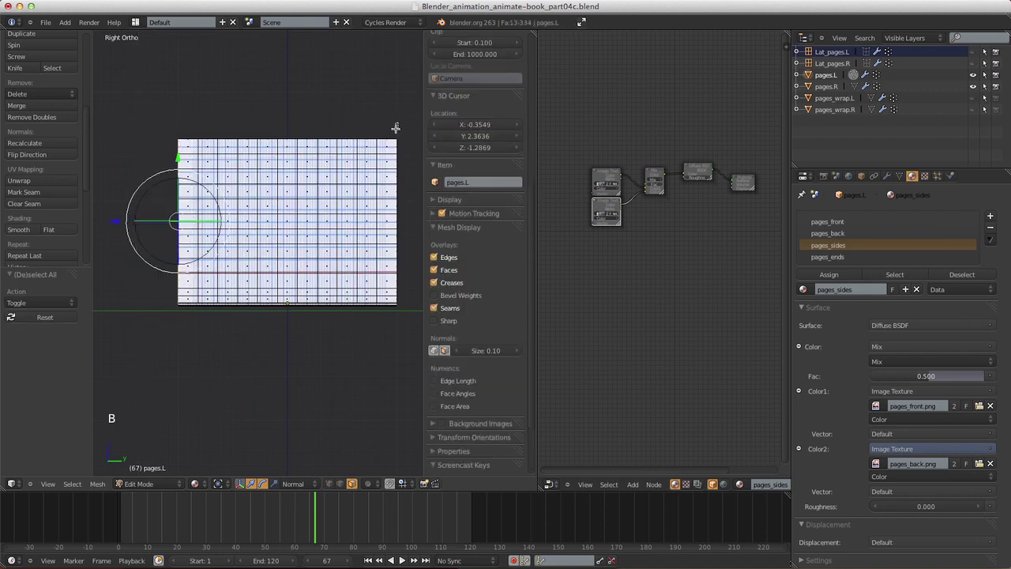
{"action": "left_click_drag", "start_coordinate": [395, 124], "coordinate": [394, 347]}
{"action": "left_click", "coordinate": [846, 276]}
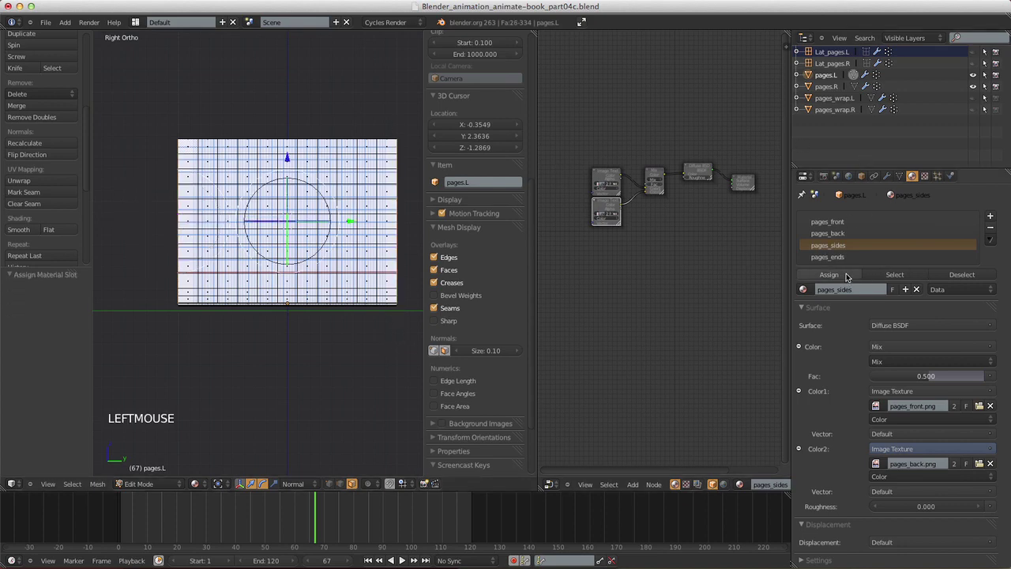
- Examine the texture on the side edges and underside of the curved page block from several angles
{"action": "key", "text": "Tab"}
{"action": "middle_click_drag", "start_coordinate": [315, 225], "coordinate": [347, 352]}
{"action": "key", "text": "a"}
{"action": "middle_click_drag", "start_coordinate": [348, 352], "coordinate": [255, 282], "text": "shift"}
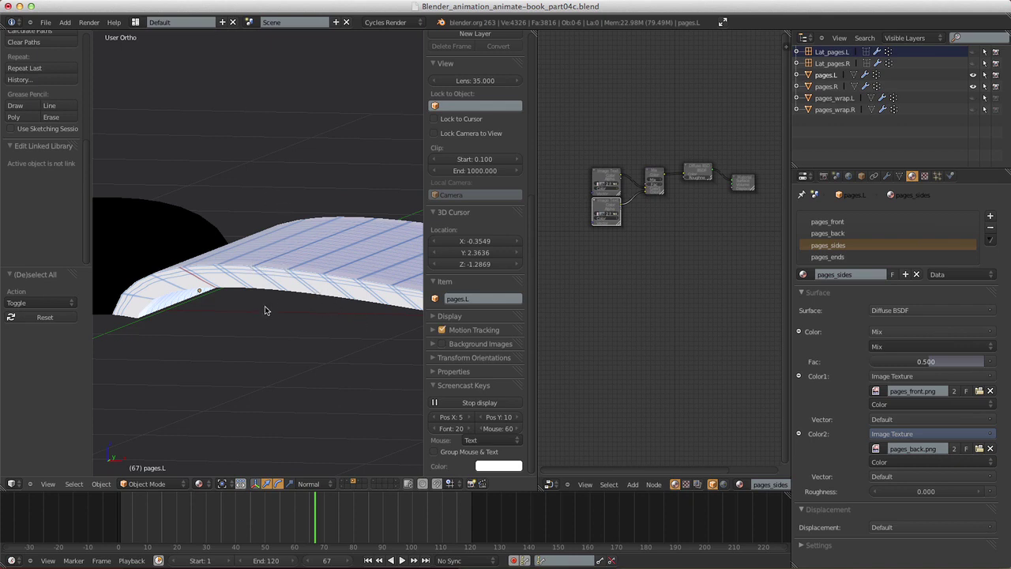
{"action": "middle_click_drag", "start_coordinate": [284, 307], "coordinate": [272, 336], "text": "shift"}
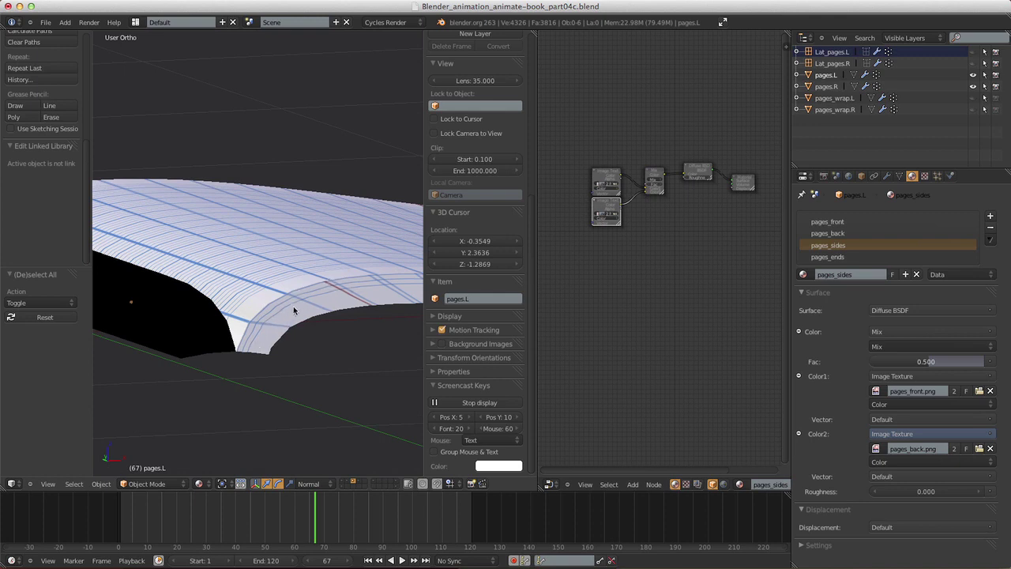
{"action": "middle_click_drag", "start_coordinate": [286, 309], "coordinate": [340, 308], "text": "shift"}
{"action": "right_click", "coordinate": [252, 284]}
- Show the selected side faces' UV layout in the UV/Image Editor over pages_back.png
{"action": "key", "text": "Tab"}
{"action": "left_click", "coordinate": [551, 484]}
{"action": "left_click", "coordinate": [577, 409]}
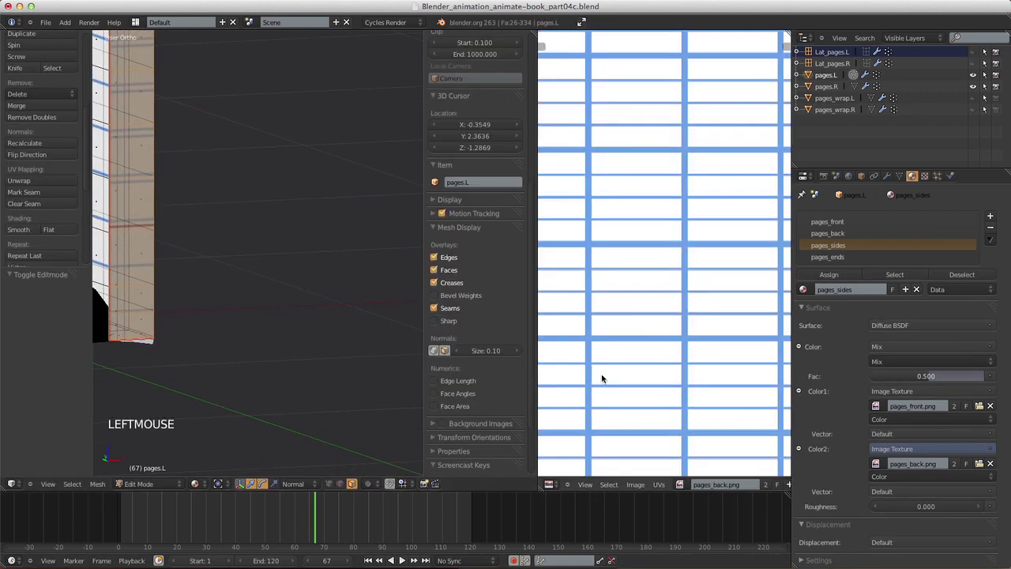
{"action": "middle_click_drag", "start_coordinate": [690, 339], "coordinate": [654, 342], "text": "ctrl"}
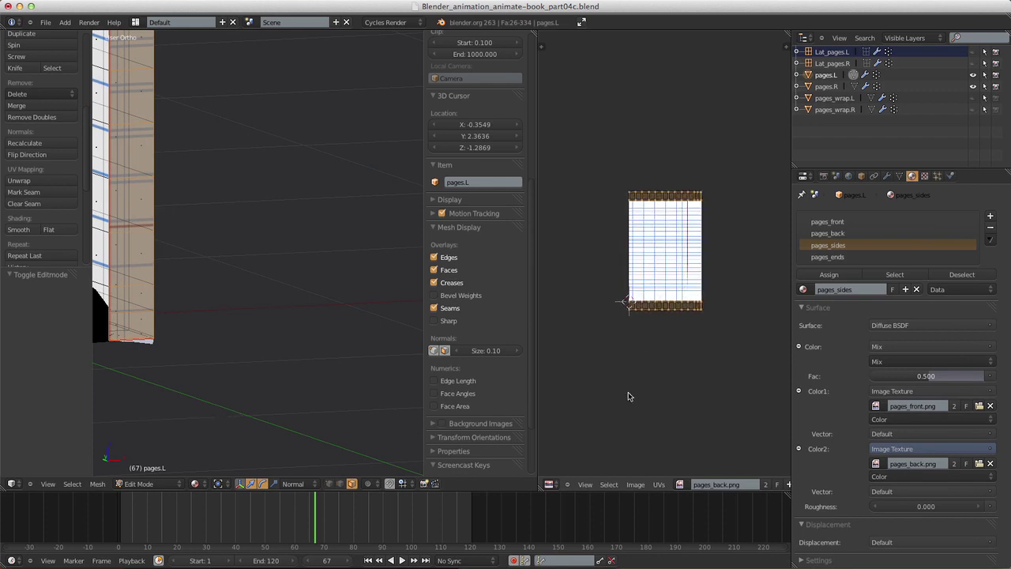
{"action": "middle_click_drag", "start_coordinate": [630, 397], "coordinate": [642, 367], "text": "ctrl"}
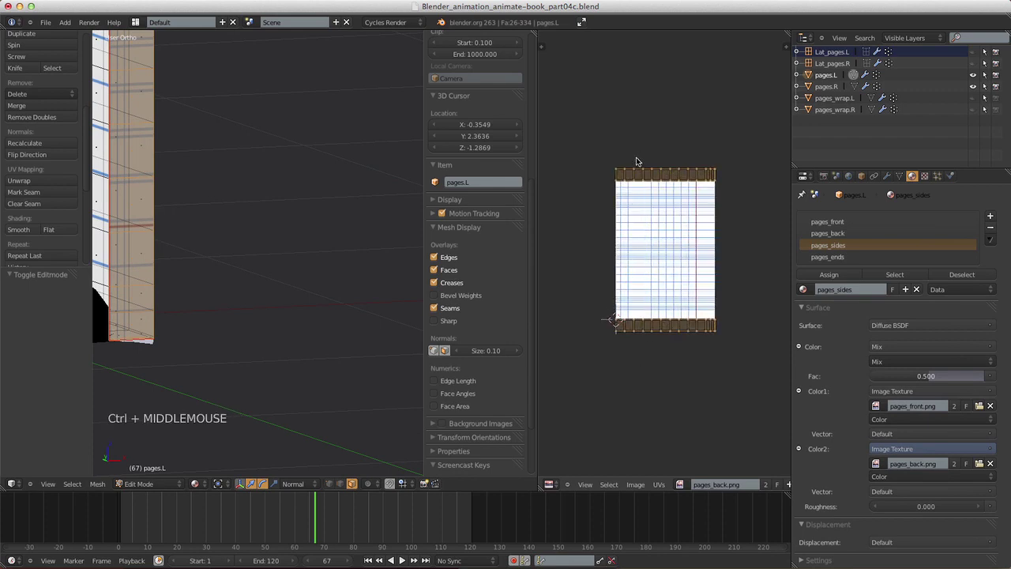
{"action": "key", "text": "a"}
{"action": "key", "text": "b"}
{"action": "left_click_drag", "start_coordinate": [599, 153], "coordinate": [742, 198]}
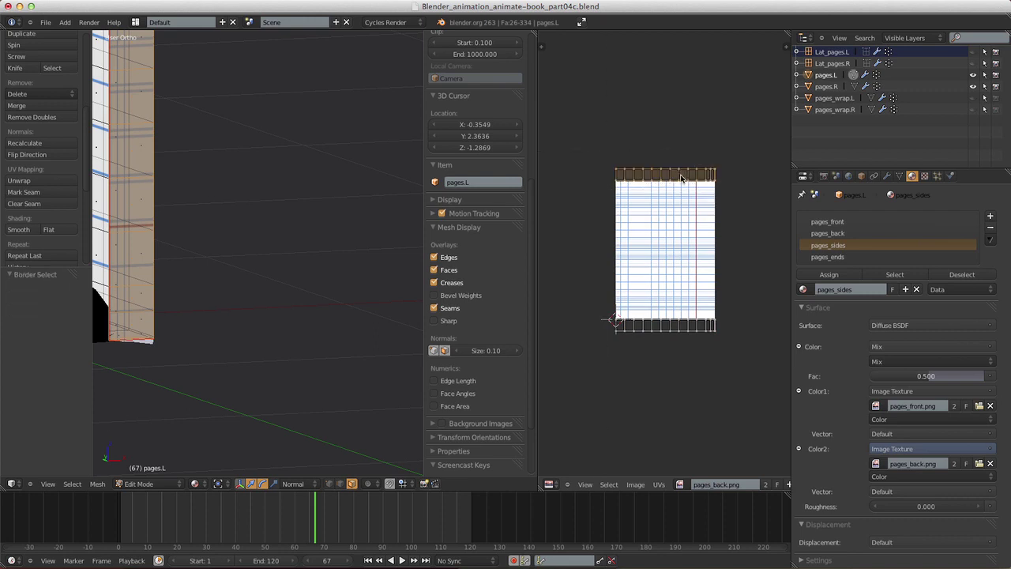
{"action": "key", "text": "g"}
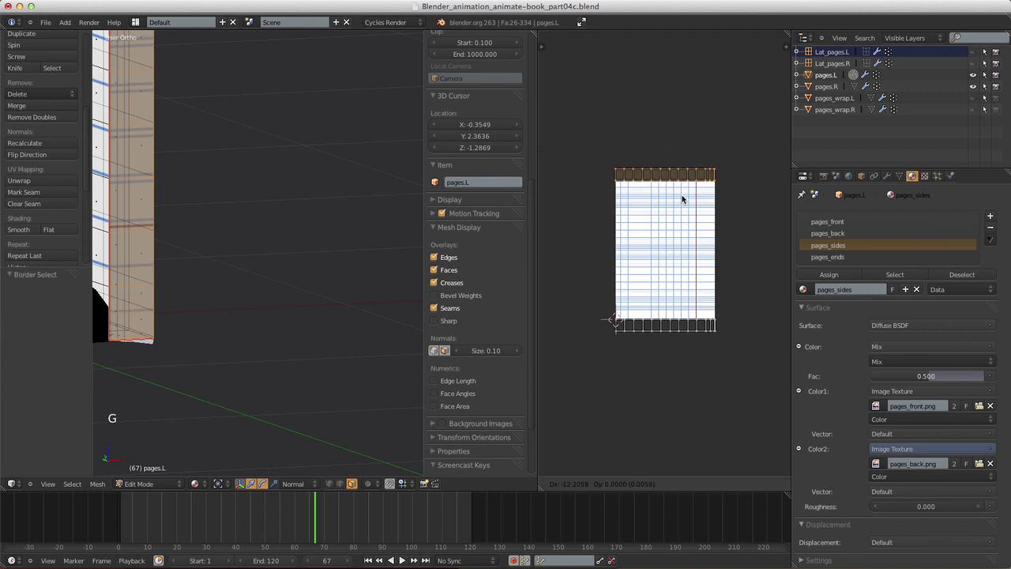
{"action": "right_click", "coordinate": [678, 204]}
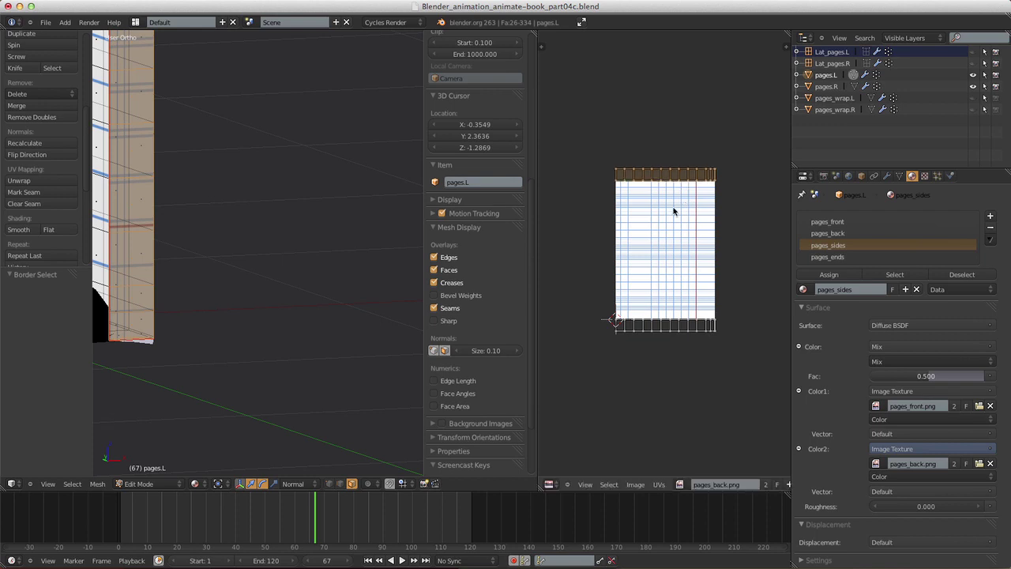
{"action": "key", "text": "a"}
{"action": "key", "text": "b"}
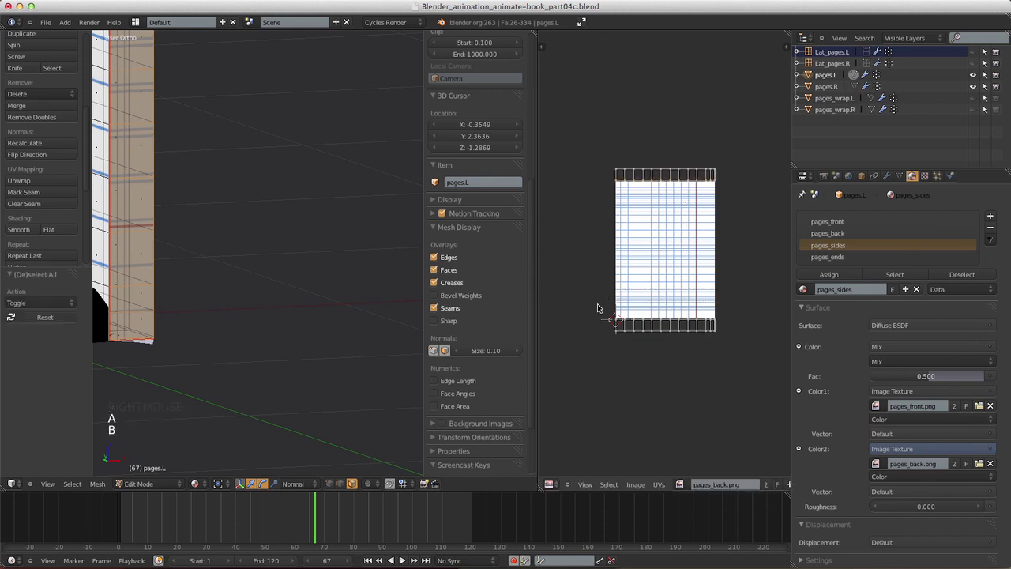
{"action": "left_click_drag", "start_coordinate": [600, 305], "coordinate": [741, 348]}
{"action": "key", "text": "g"}
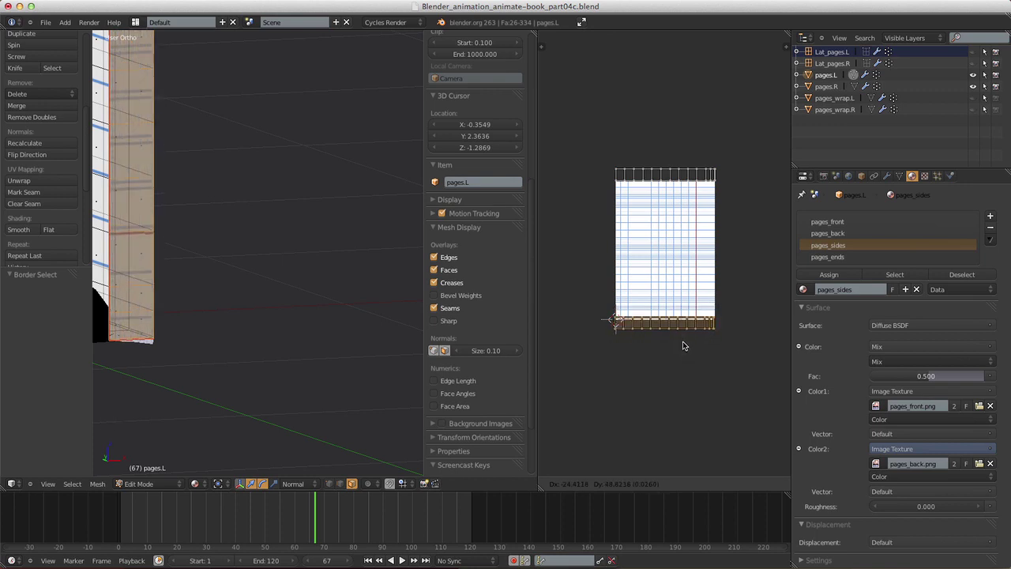
{"action": "right_click", "coordinate": [693, 324]}
- Move the outer vertex row of the lower UV strip about 0.053 up along Y to make the strip narrower
{"action": "middle_click_drag", "start_coordinate": [707, 371], "coordinate": [611, 266], "text": "ctrl"}
{"action": "key", "text": "a"}
{"action": "key", "text": "b"}
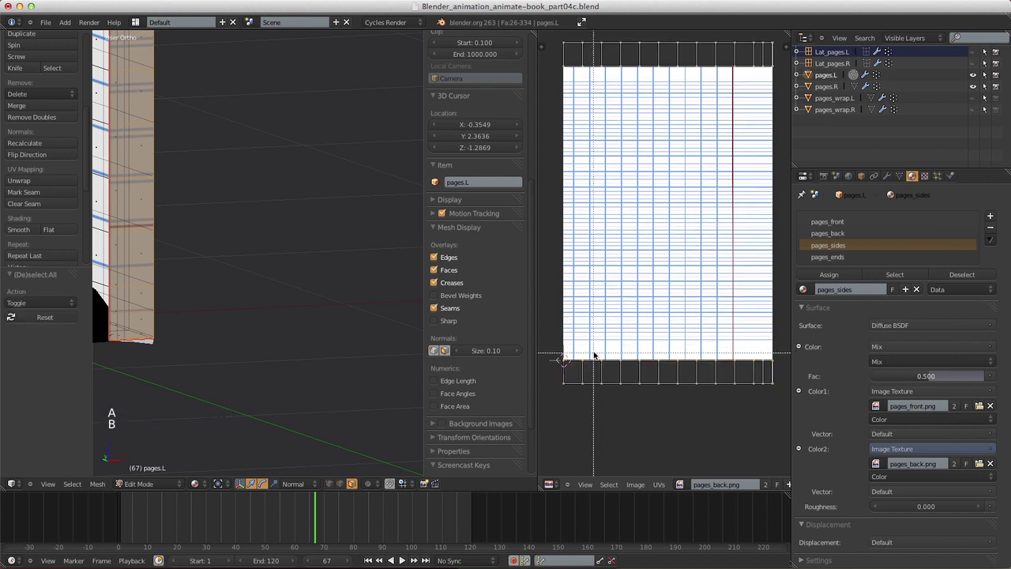
{"action": "left_click_drag", "start_coordinate": [545, 377], "coordinate": [785, 397]}
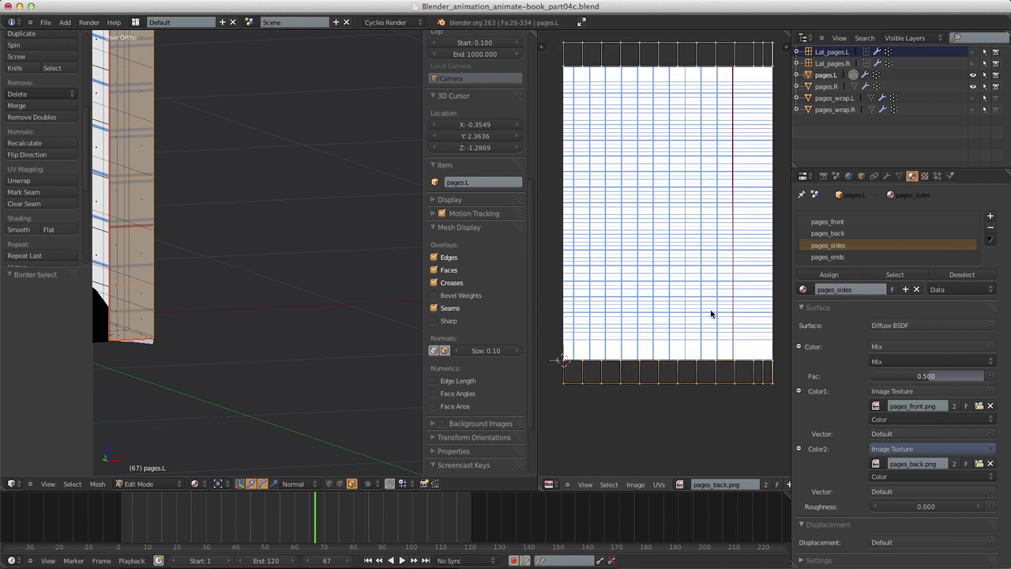
{"action": "key", "text": "g"}
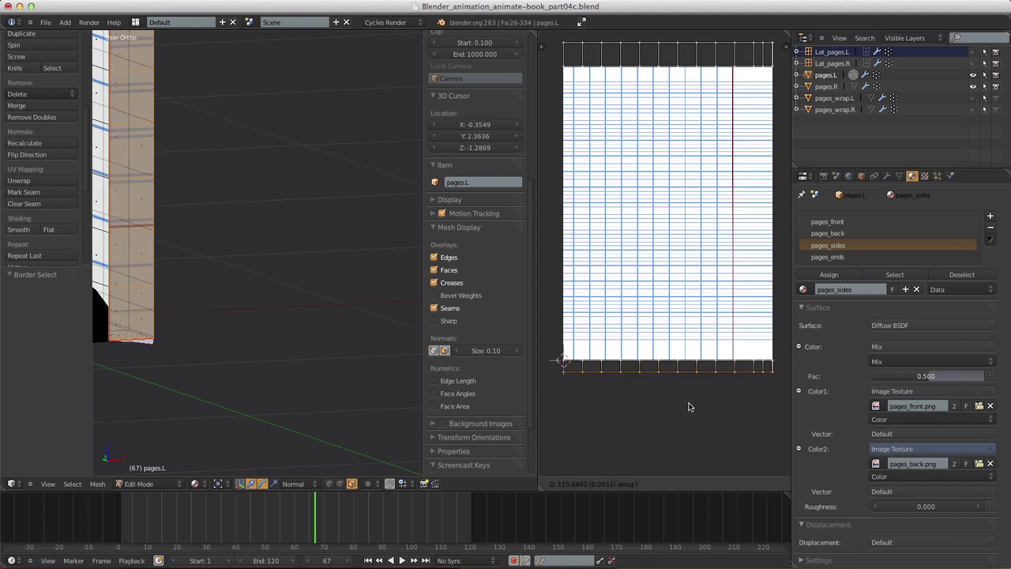
{"action": "left_click", "coordinate": [689, 406]}
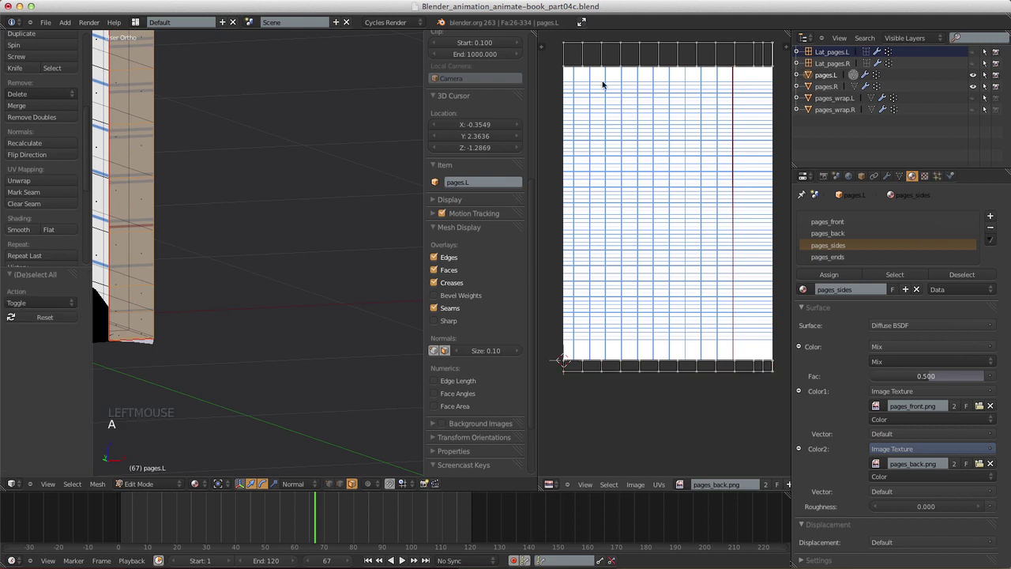
- Move the outer vertex row of the upper UV strip about 0.052 down along Y to match the lower strip
{"action": "key", "text": "a"}
{"action": "key", "text": "b"}
{"action": "left_click_drag", "start_coordinate": [555, 37], "coordinate": [747, 59]}
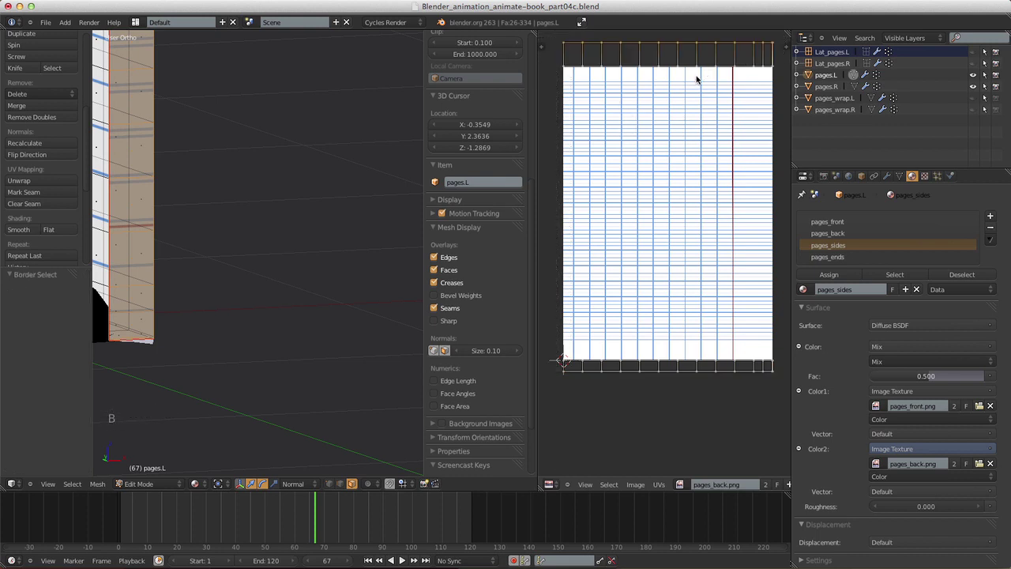
{"action": "key", "text": "g"}
{"action": "key", "text": "y"}
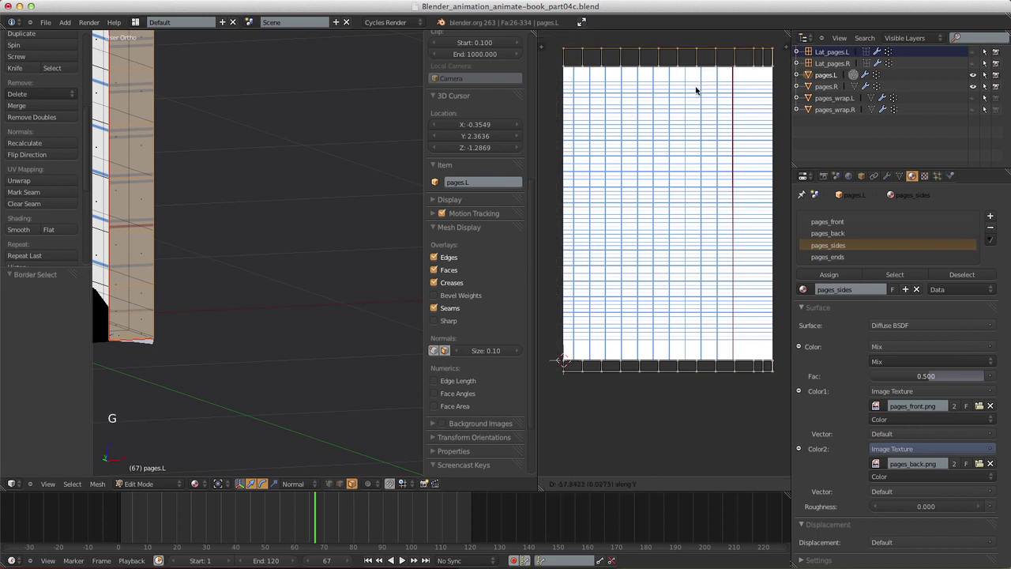
{"action": "left_click", "coordinate": [695, 90]}
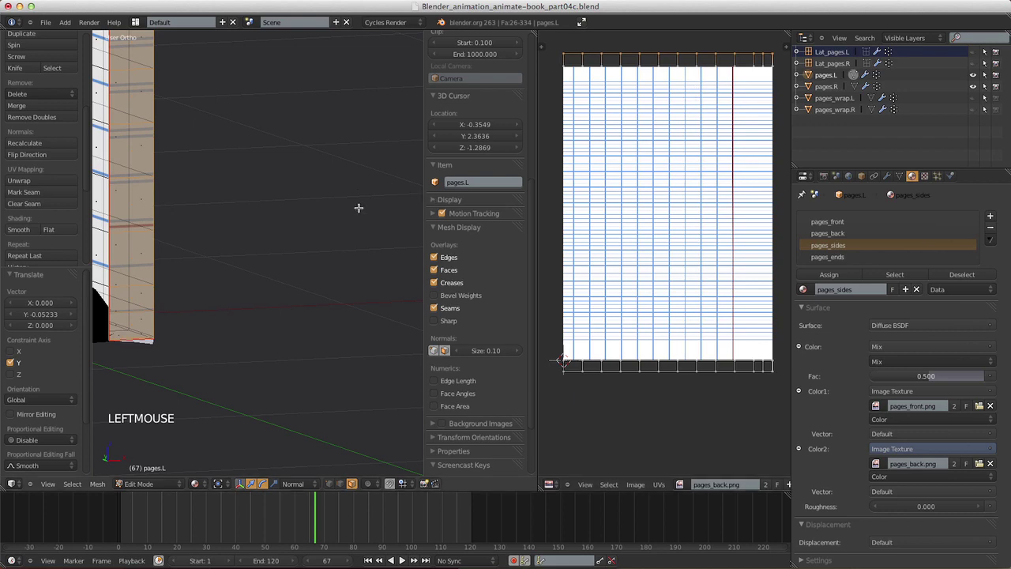
- Examine the ruled lines along the thickness of both side edges on the curved page block
{"action": "key", "text": "Tab"}
{"action": "middle_click_drag", "start_coordinate": [295, 232], "coordinate": [219, 282], "text": "shift"}
{"action": "middle_click_drag", "start_coordinate": [266, 230], "coordinate": [348, 269], "text": "shift"}
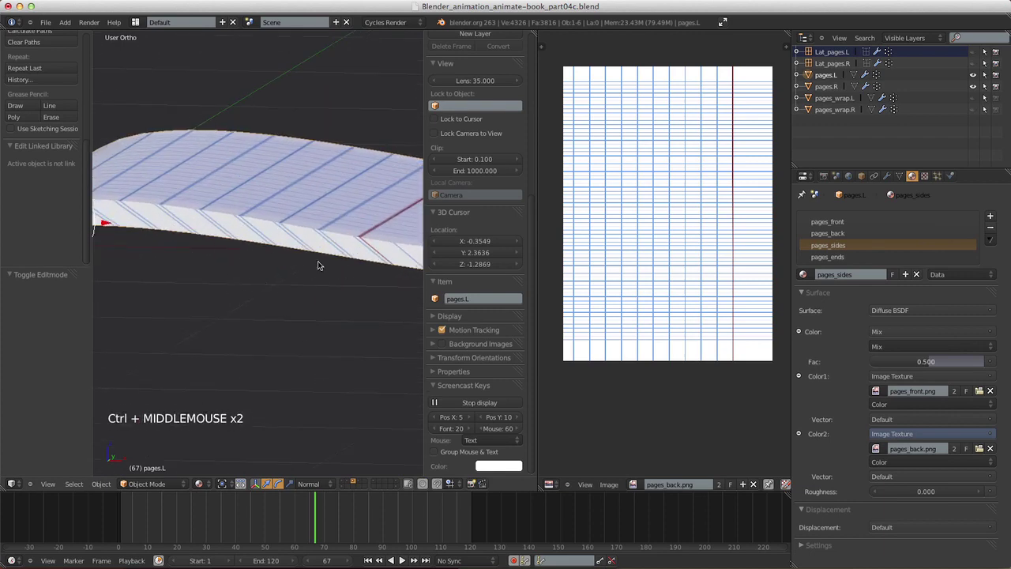
{"action": "middle_click_drag", "start_coordinate": [231, 257], "coordinate": [285, 302], "text": "shift"}
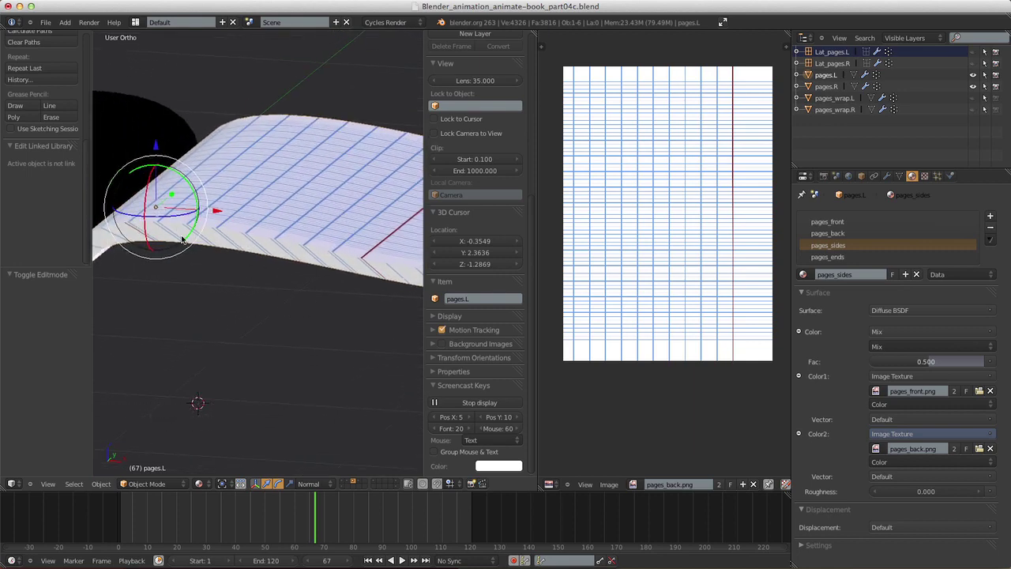
{"action": "middle_click_drag", "start_coordinate": [269, 274], "coordinate": [273, 319]}
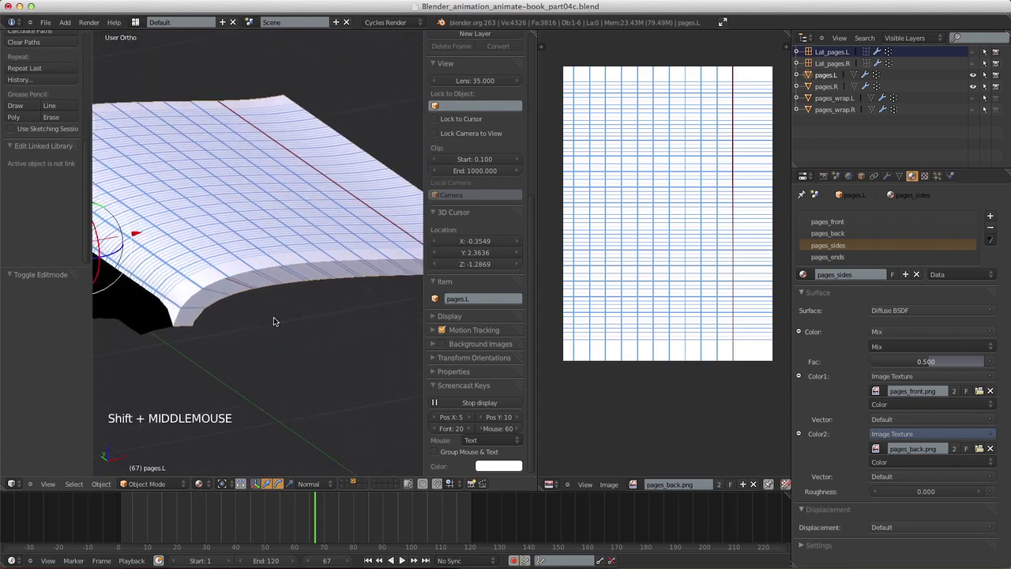
- Return to the pages_sides material nodes and add a Wave Texture node below the two Image Texture nodes
{"action": "left_click", "coordinate": [549, 484]}
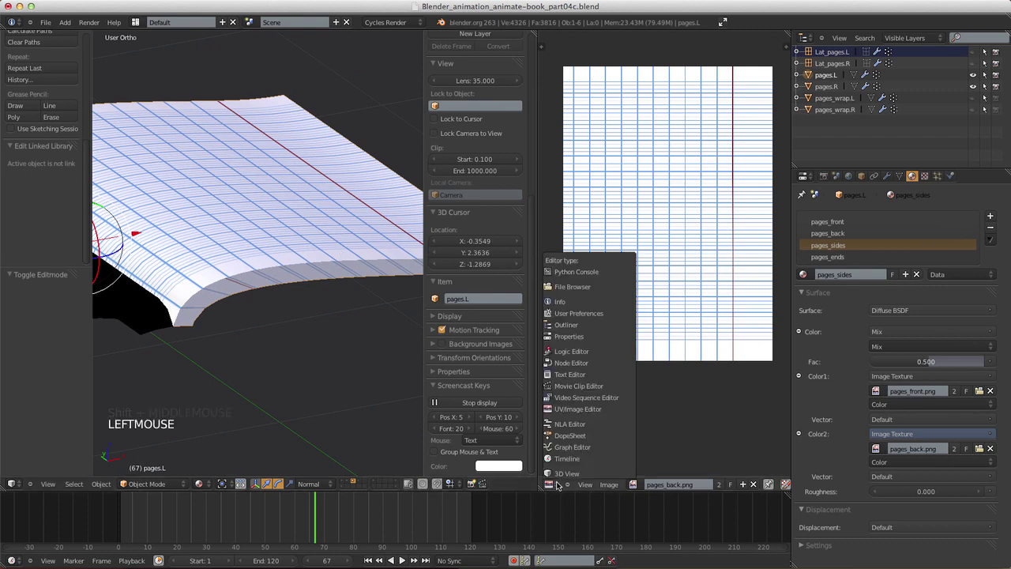
{"action": "left_click", "coordinate": [588, 359]}
{"action": "middle_click_drag", "start_coordinate": [656, 263], "coordinate": [652, 300], "text": "shift"}
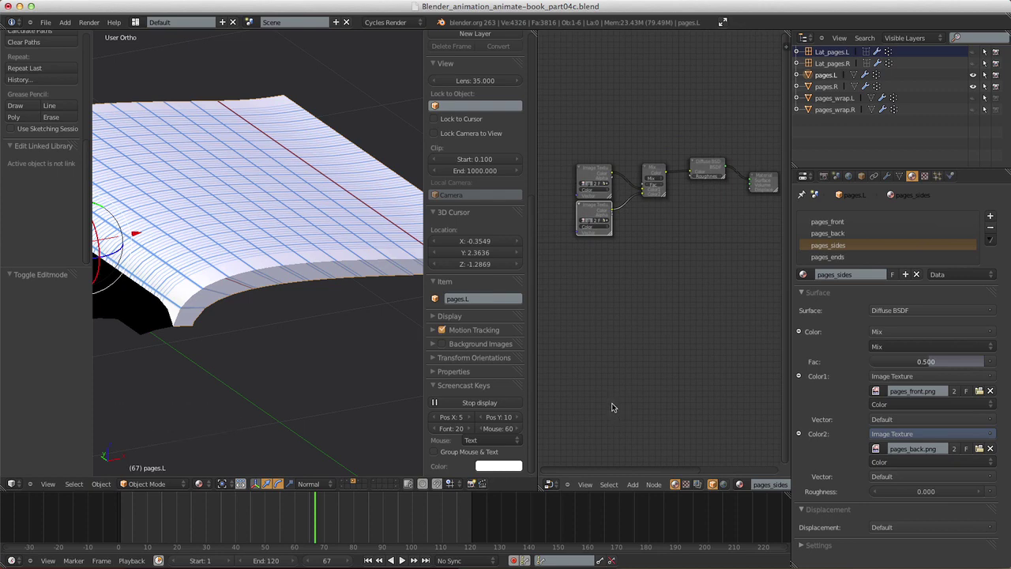
{"action": "left_click", "coordinate": [632, 484]}
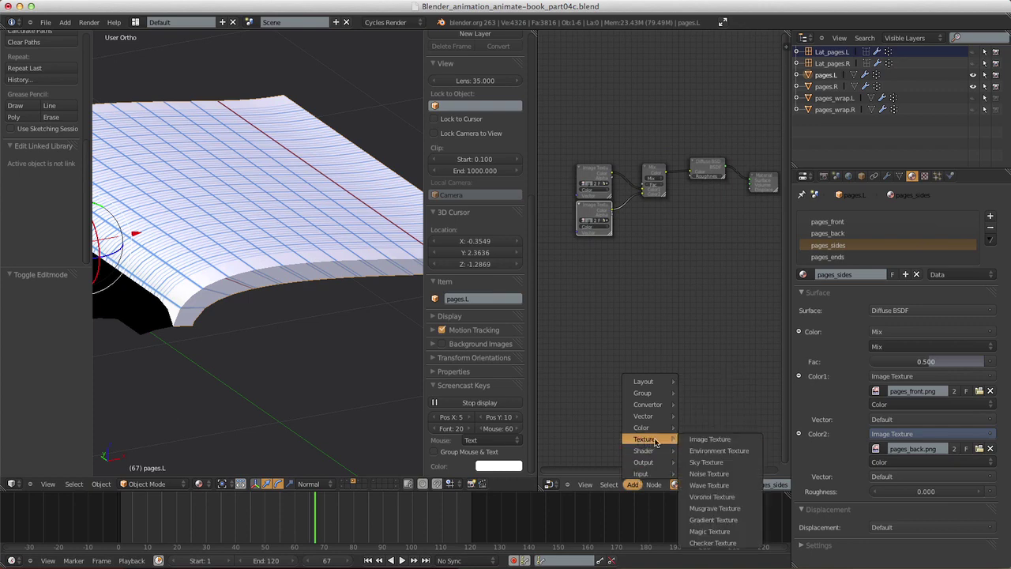
{"action": "left_click", "coordinate": [703, 483]}
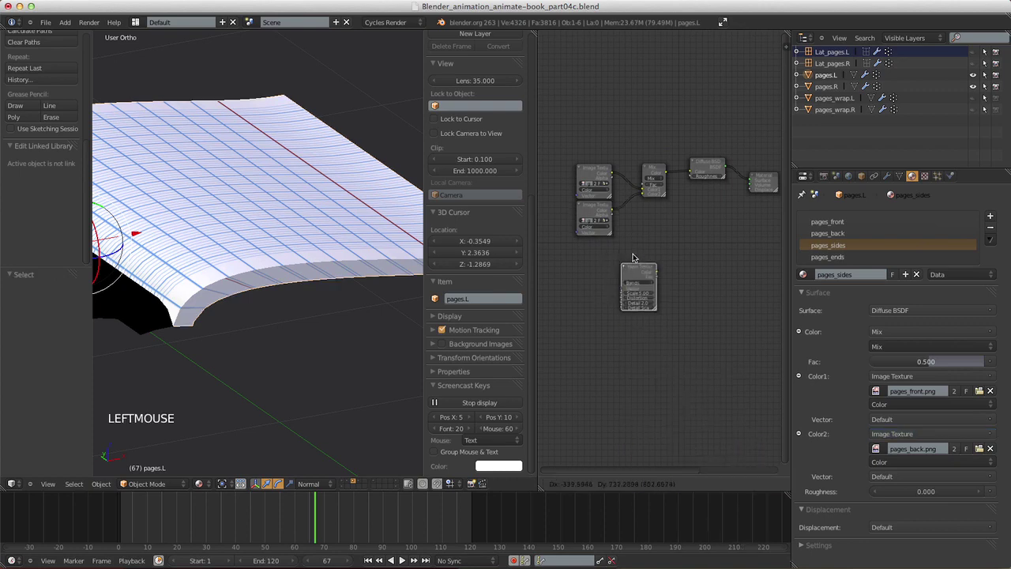
{"action": "left_click", "coordinate": [660, 297]}
{"action": "middle_click_drag", "start_coordinate": [653, 349], "coordinate": [640, 471], "text": "shift"}
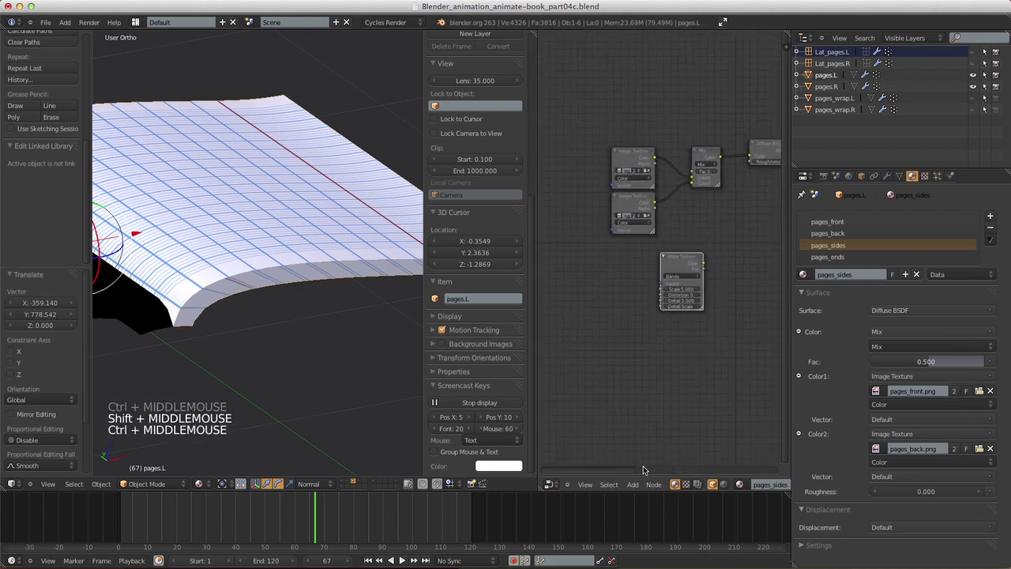
- Add a Mapping node before the Wave Texture and connect its Vector output to the Wave Texture's Vector input
{"action": "left_click", "coordinate": [633, 483]}
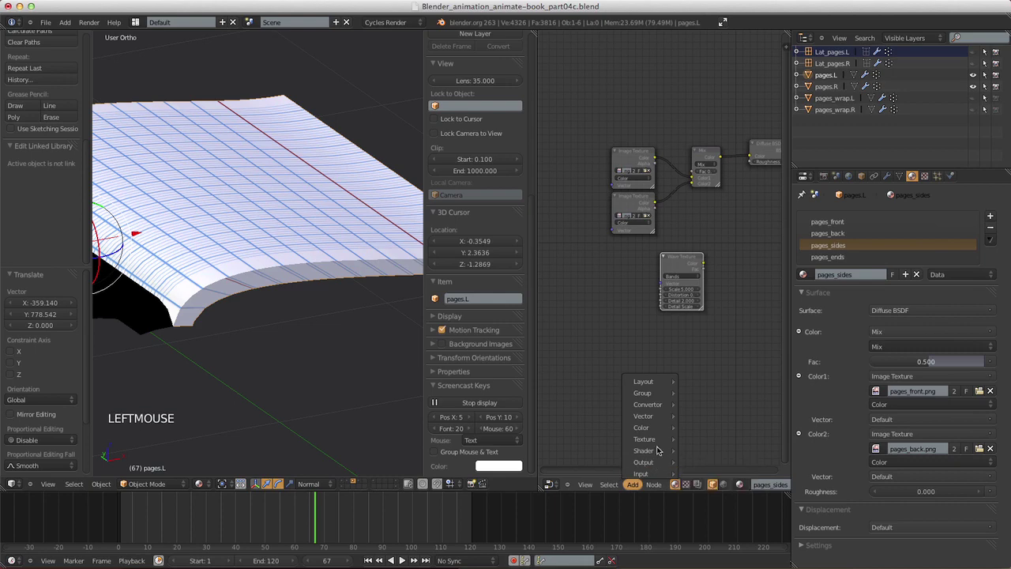
{"action": "mouse_move", "coordinate": [658, 404]}
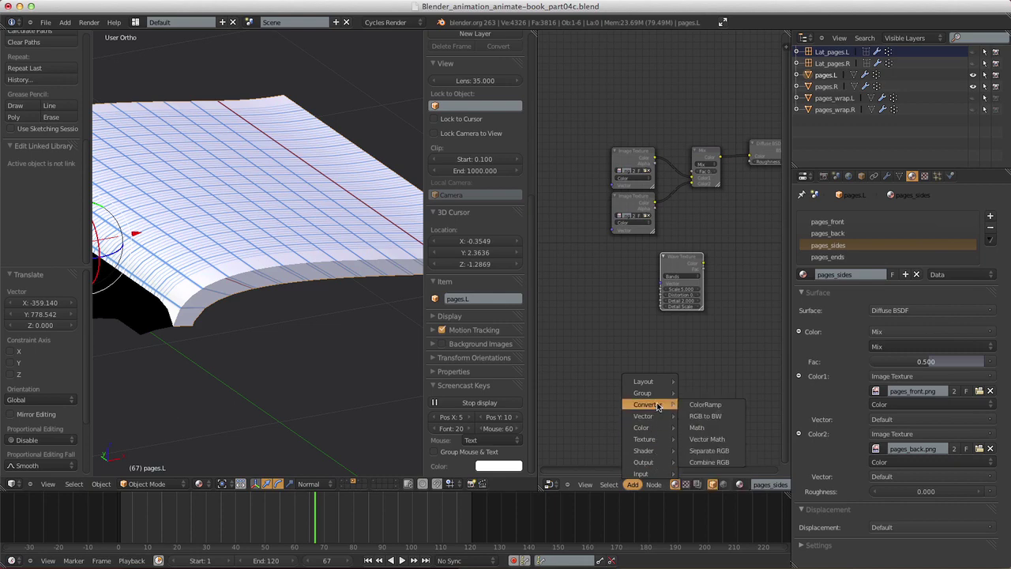
{"action": "left_click", "coordinate": [706, 416]}
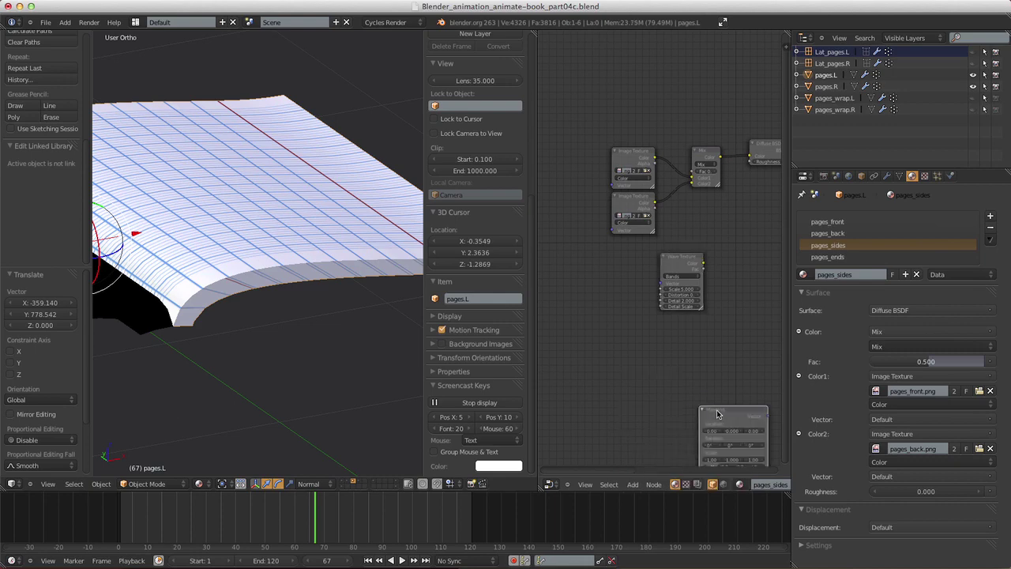
{"action": "left_click", "coordinate": [595, 270]}
{"action": "left_click_drag", "start_coordinate": [645, 273], "coordinate": [665, 284]}
{"action": "middle_click_drag", "start_coordinate": [665, 286], "coordinate": [714, 283], "text": "shift"}
- Add a Texture Coordinate node before the Mapping node and connect its UV output to the Mapping node's Vector input
{"action": "left_click", "coordinate": [633, 484]}
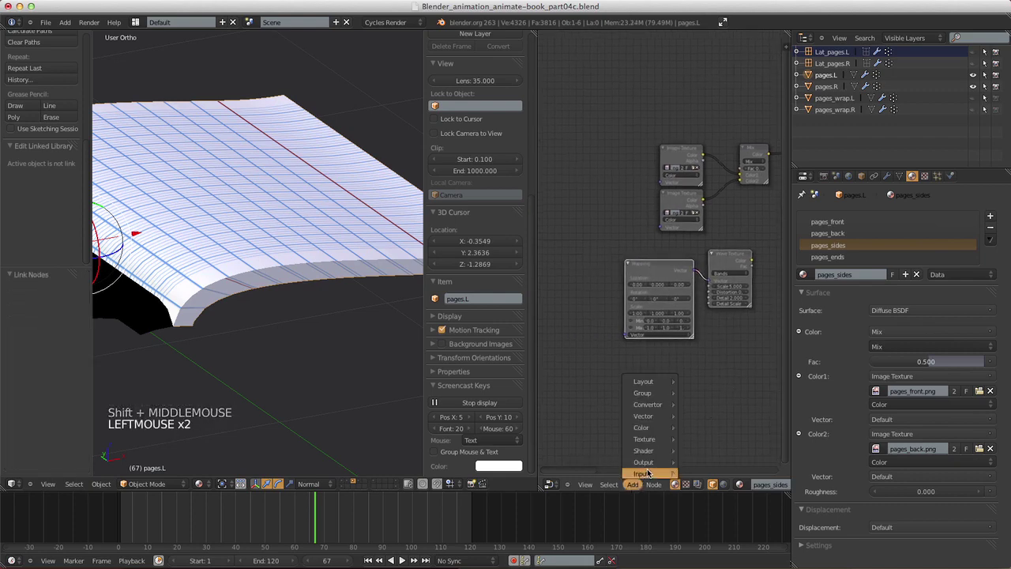
{"action": "mouse_move", "coordinate": [647, 472]}
{"action": "left_click", "coordinate": [719, 456]}
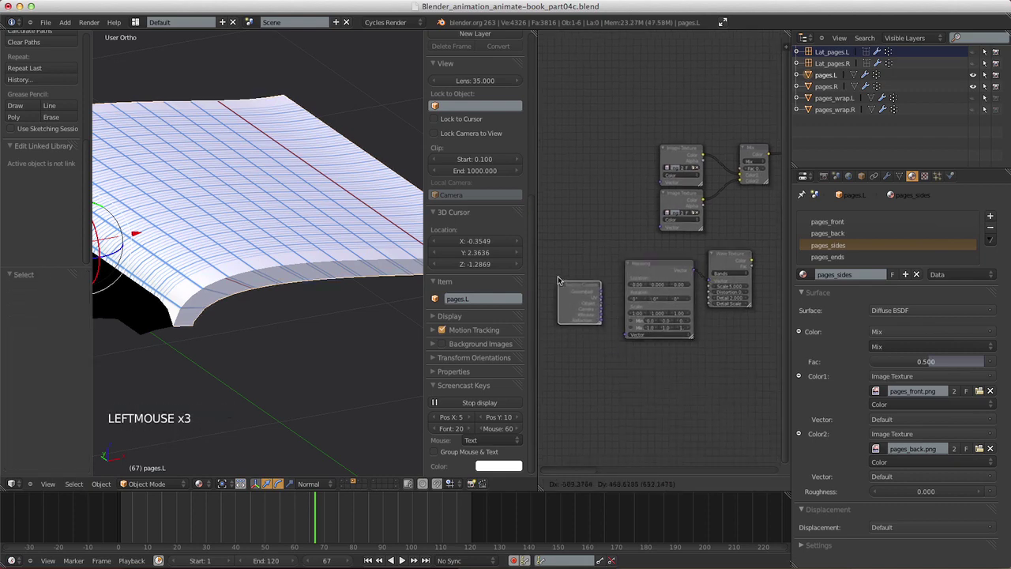
{"action": "left_click", "coordinate": [551, 272]}
{"action": "left_click_drag", "start_coordinate": [601, 294], "coordinate": [626, 335]}
- Set the Wave Texture's scale to 4, distortion to 10 and detail to 0
{"action": "middle_click_drag", "start_coordinate": [626, 335], "coordinate": [616, 406], "text": "shift"}
{"action": "middle_click_drag", "start_coordinate": [662, 325], "coordinate": [642, 314], "text": "ctrl"}
{"action": "left_click", "coordinate": [642, 315]}
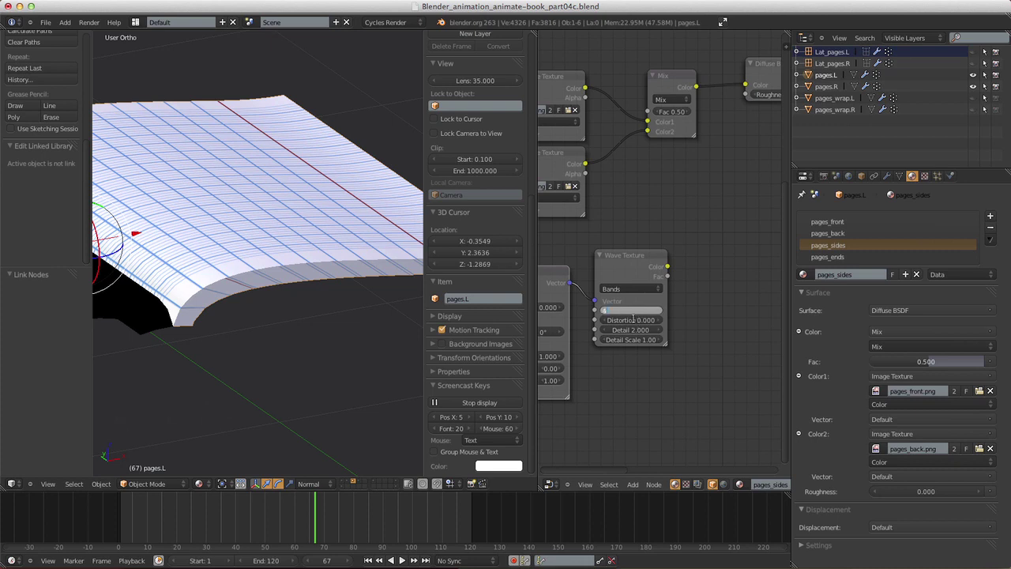
{"action": "left_click", "coordinate": [633, 319]}
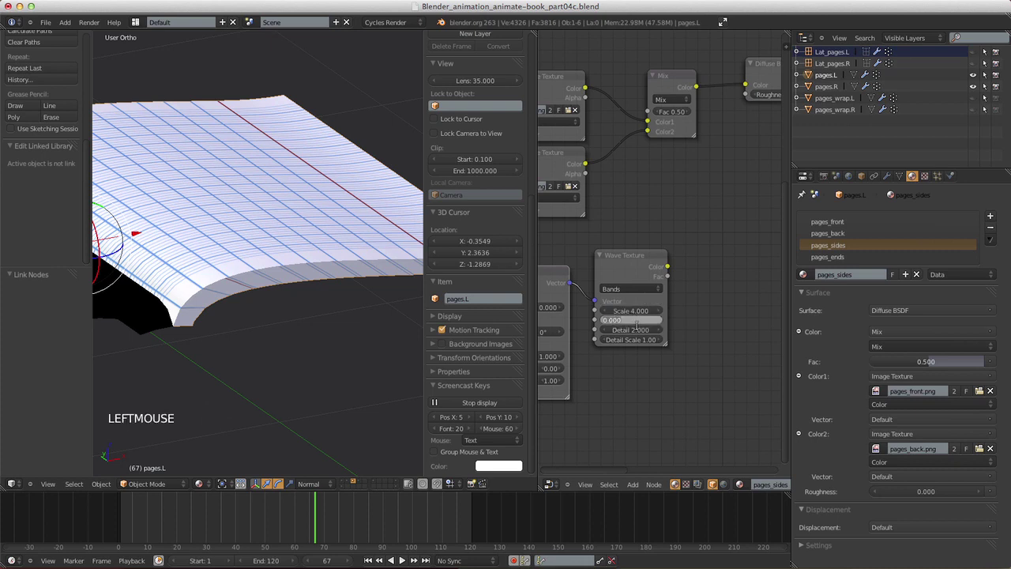
{"action": "left_click", "coordinate": [632, 330]}
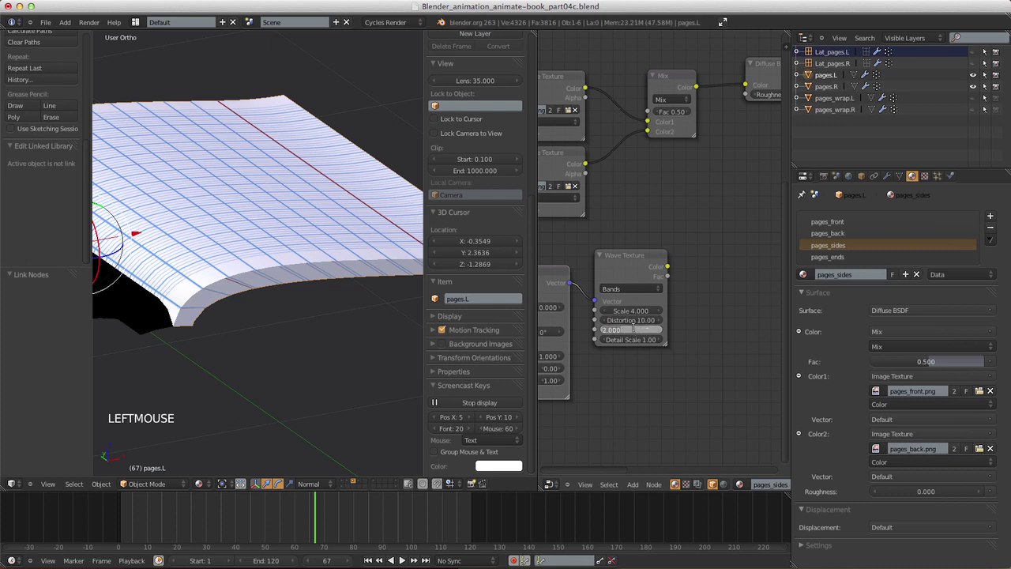
{"action": "type", "text": "0"}
{"action": "key", "text": "Return"}
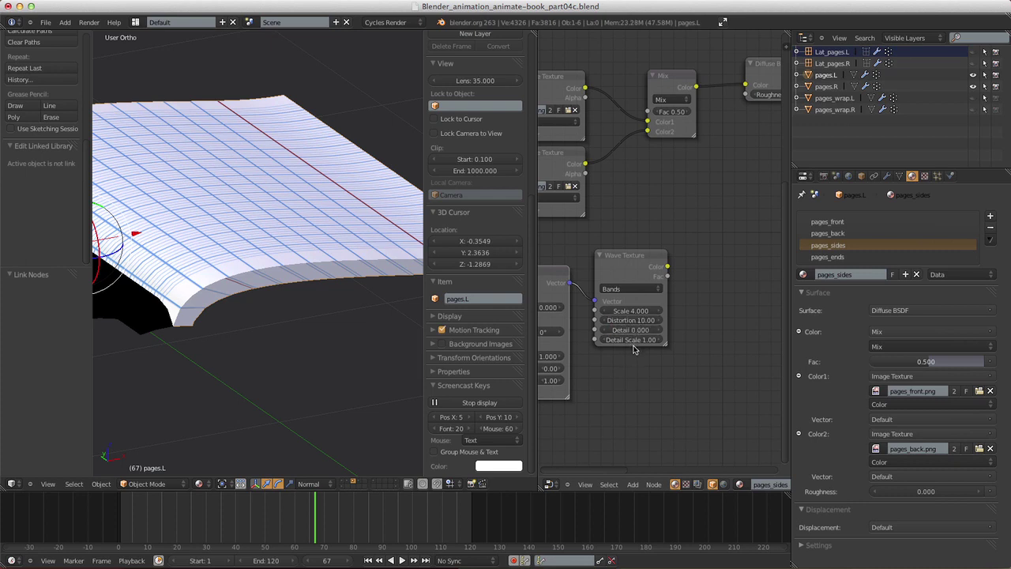
- Set the Mapping node's Y scale to 120 and its X and Y rotation to 90°, and save the file
{"action": "middle_click_drag", "start_coordinate": [663, 404], "coordinate": [713, 336], "text": "shift"}
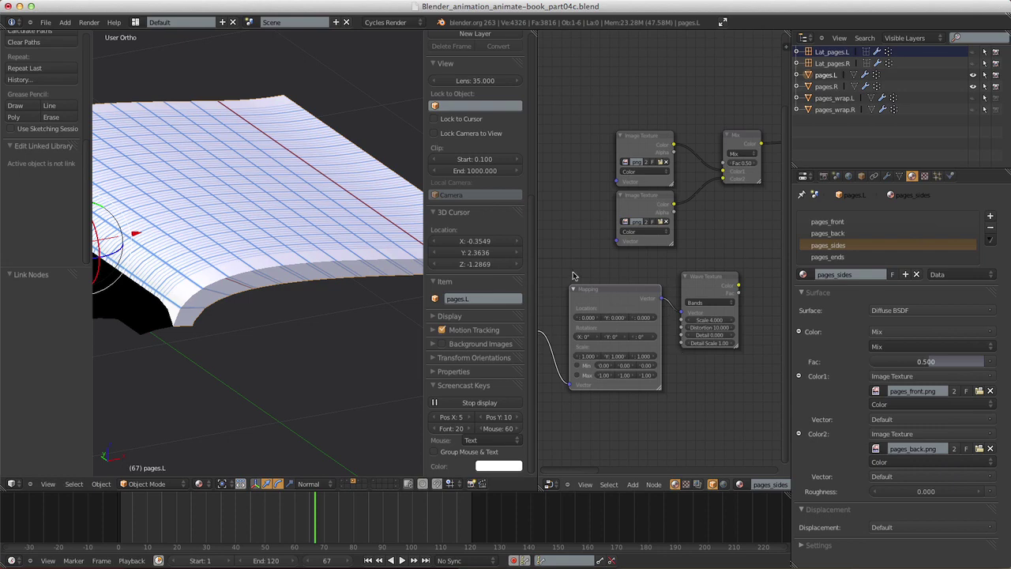
{"action": "left_click", "coordinate": [614, 357]}
{"action": "left_click", "coordinate": [589, 338]}
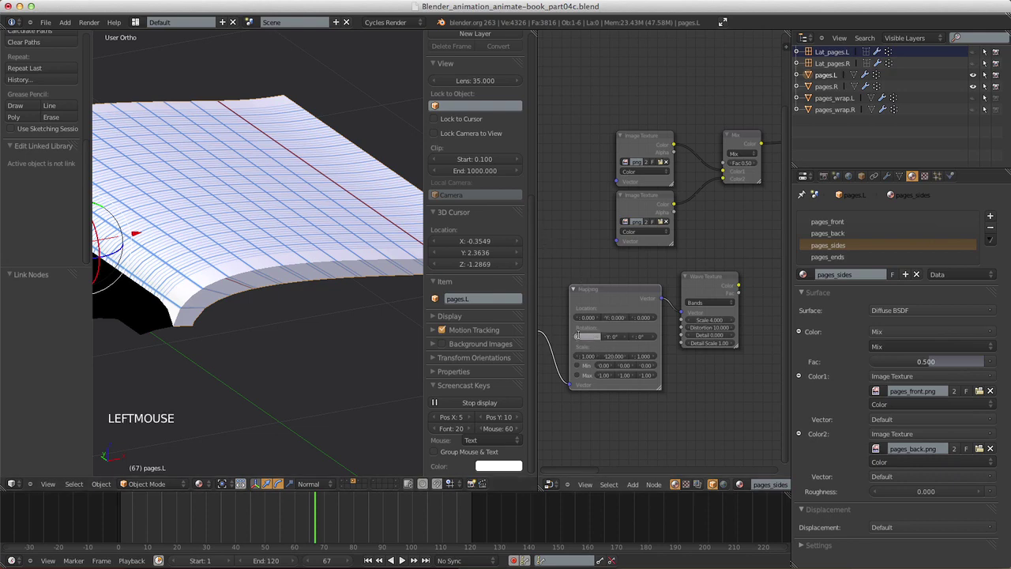
{"action": "left_click", "coordinate": [612, 338]}
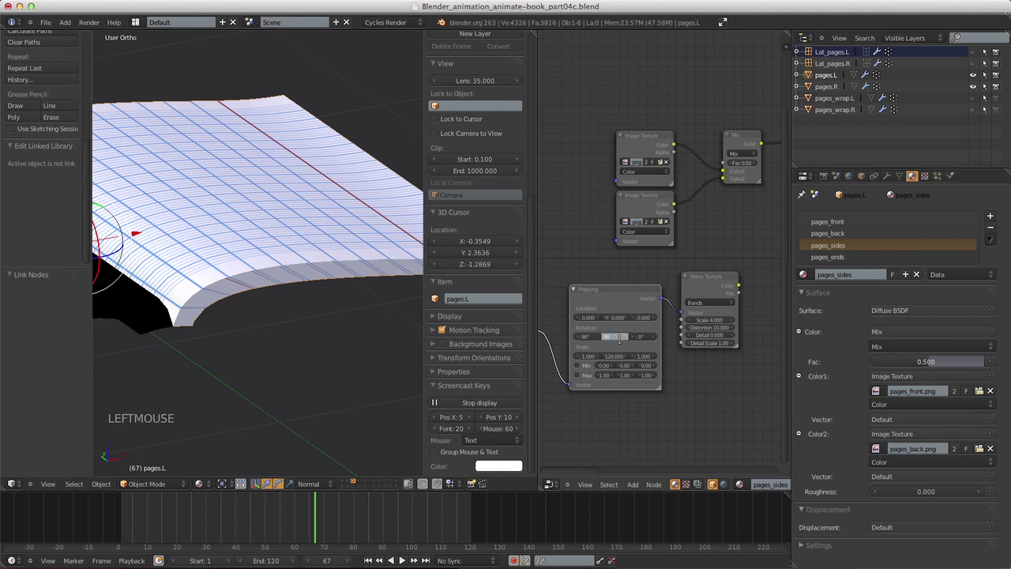
{"action": "key", "text": "Return"}
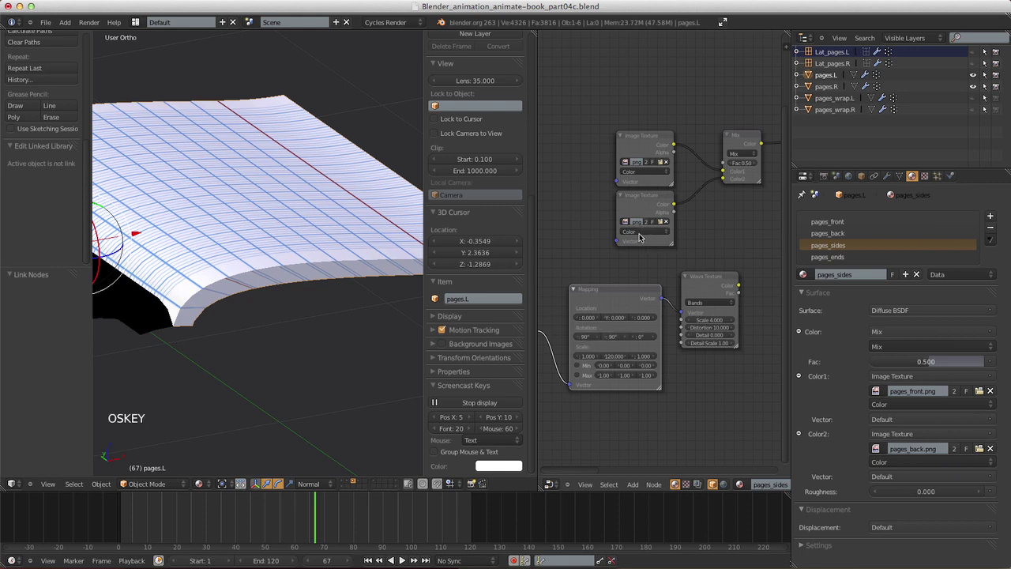
{"action": "key", "text": "super+s"}
{"action": "key", "text": "super+s"}
- Insert a second Mix color node between the existing Mix and Diffuse BSDF, and connect the Wave Texture's Color output to its Color2
{"action": "middle_click_drag", "start_coordinate": [702, 390], "coordinate": [642, 311], "text": "shift"}
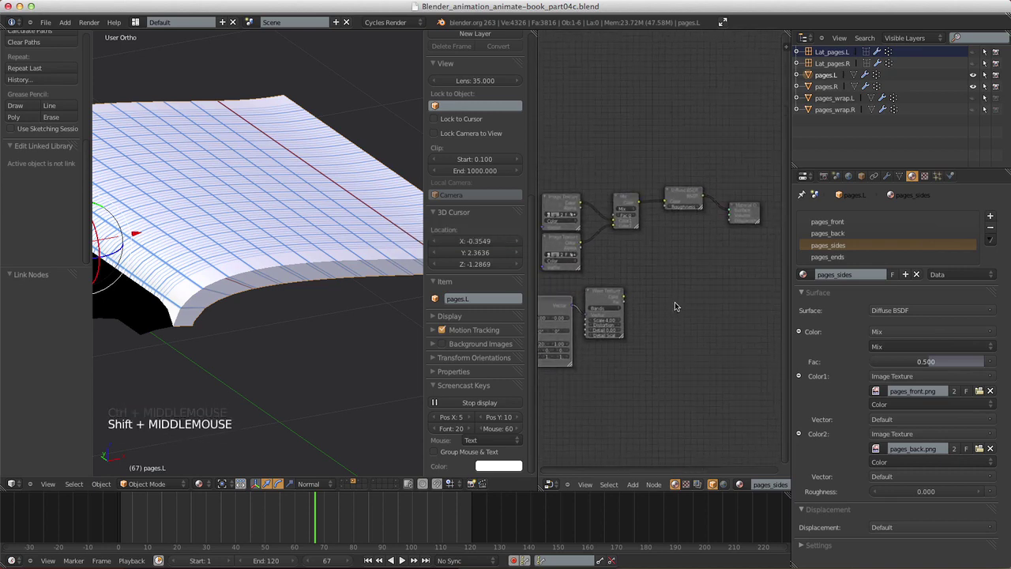
{"action": "middle_click_drag", "start_coordinate": [735, 219], "coordinate": [732, 215], "text": "shift"}
{"action": "left_click_drag", "start_coordinate": [681, 196], "coordinate": [727, 203]}
{"action": "left_click", "coordinate": [631, 484]}
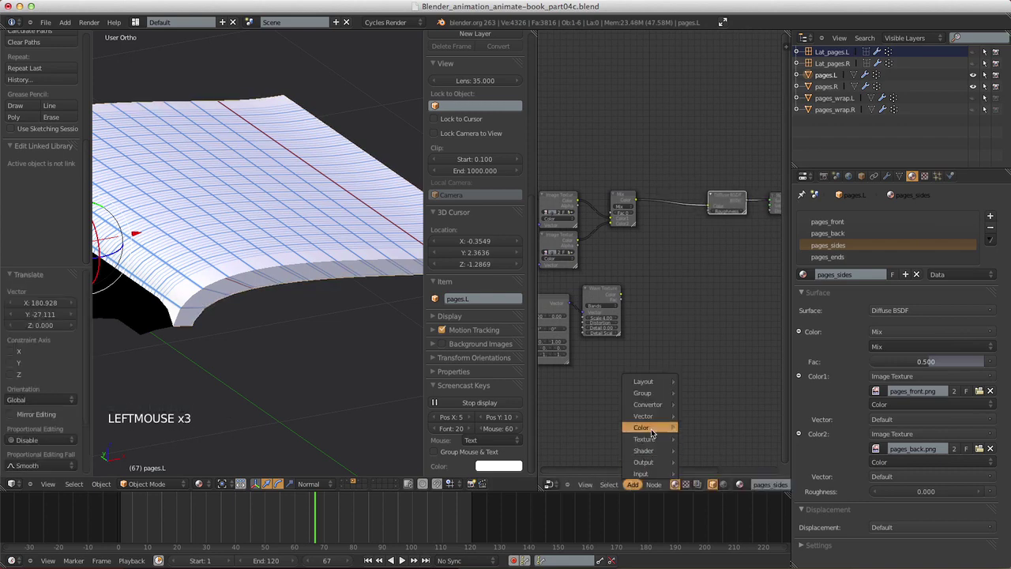
{"action": "mouse_move", "coordinate": [640, 427]}
{"action": "left_click", "coordinate": [715, 433]}
{"action": "left_click_drag", "start_coordinate": [717, 431], "coordinate": [748, 241]}
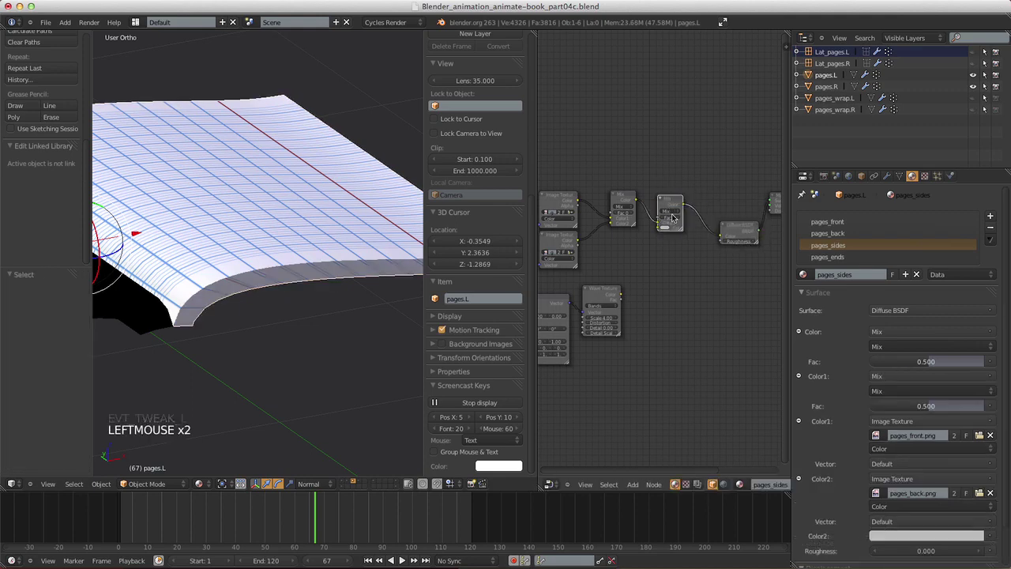
{"action": "left_click_drag", "start_coordinate": [670, 213], "coordinate": [668, 270]}
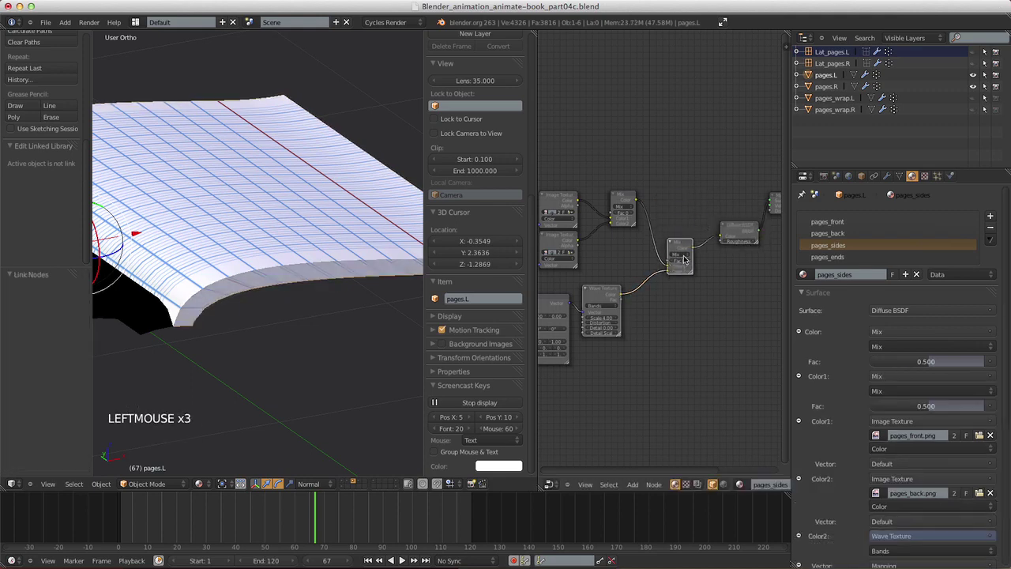
- Change the new Mix node's blend mode to Multiply with a factor of 1.0, and reposition the Diffuse BSDF node
{"action": "left_click", "coordinate": [686, 255]}
{"action": "left_click", "coordinate": [685, 241]}
{"action": "middle_click_drag", "start_coordinate": [686, 245], "coordinate": [695, 369], "text": "shift"}
{"action": "left_click_drag", "start_coordinate": [655, 284], "coordinate": [725, 295]}
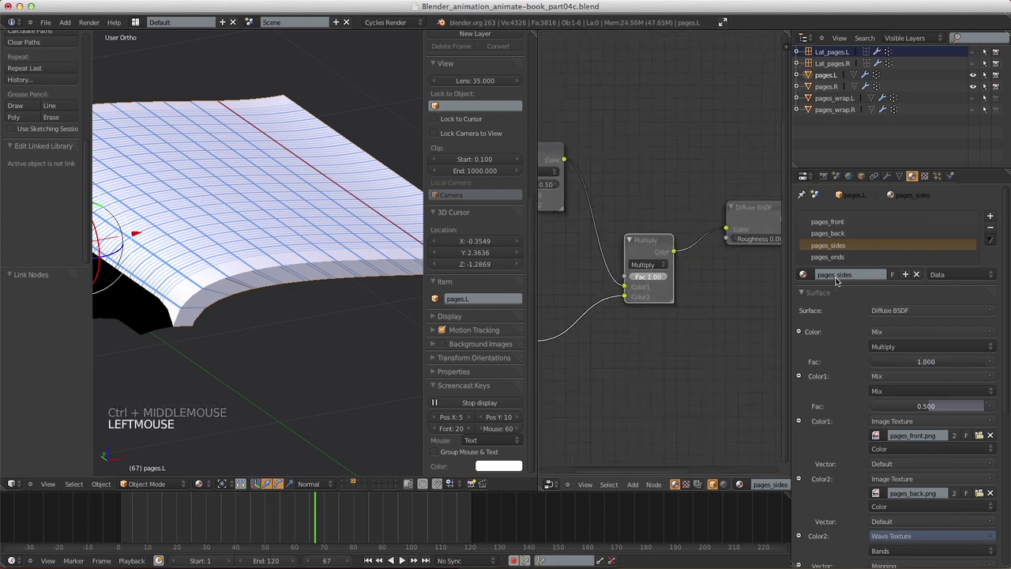
{"action": "middle_click_drag", "start_coordinate": [725, 295], "coordinate": [715, 233], "text": "shift"}
{"action": "left_click", "coordinate": [717, 228]}
{"action": "left_click_drag", "start_coordinate": [717, 227], "coordinate": [736, 249]}
{"action": "mouse_move", "coordinate": [736, 249]}
{"action": "middle_mouse_down", "text": "shift"}
{"action": "mouse_move", "coordinate": [714, 269]}
{"action": "mouse_move", "coordinate": [687, 331]}
{"action": "mouse_move", "coordinate": [729, 325]}
{"action": "middle_mouse_up", "text": "shift"}
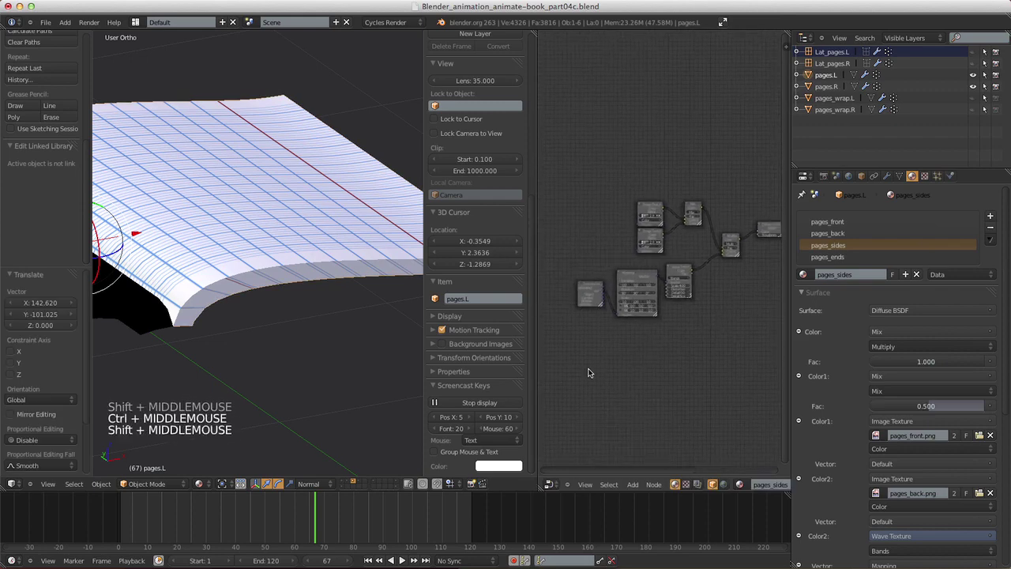
- Preview the scene in Rendered shading through the camera with the lights layer shown, and examine the page block's side edge up close
{"action": "left_click", "coordinate": [198, 483]}
{"action": "left_click", "coordinate": [216, 409]}
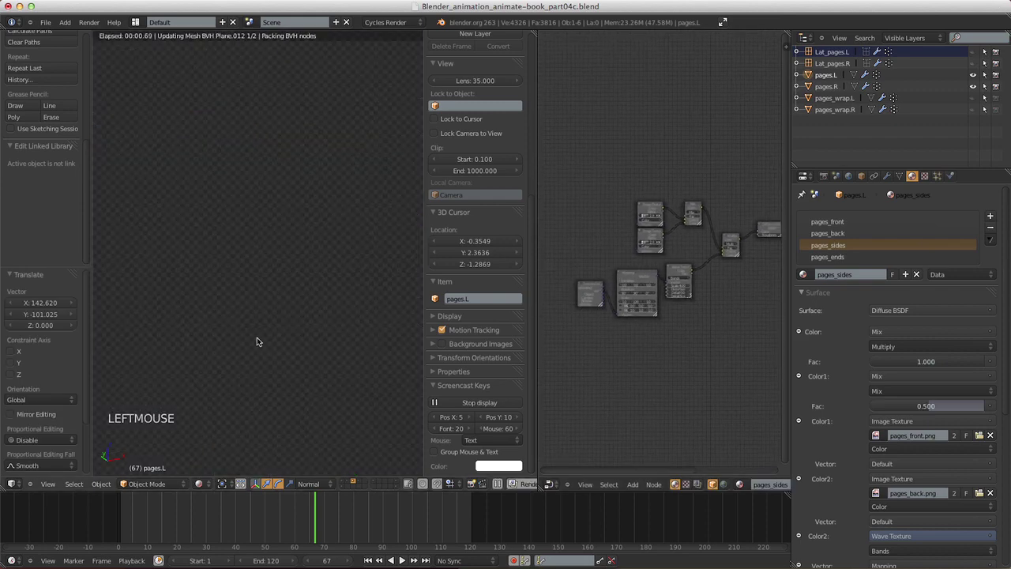
{"action": "left_click", "coordinate": [394, 486], "text": "shift"}
{"action": "left_click", "coordinate": [396, 487], "text": "shift"}
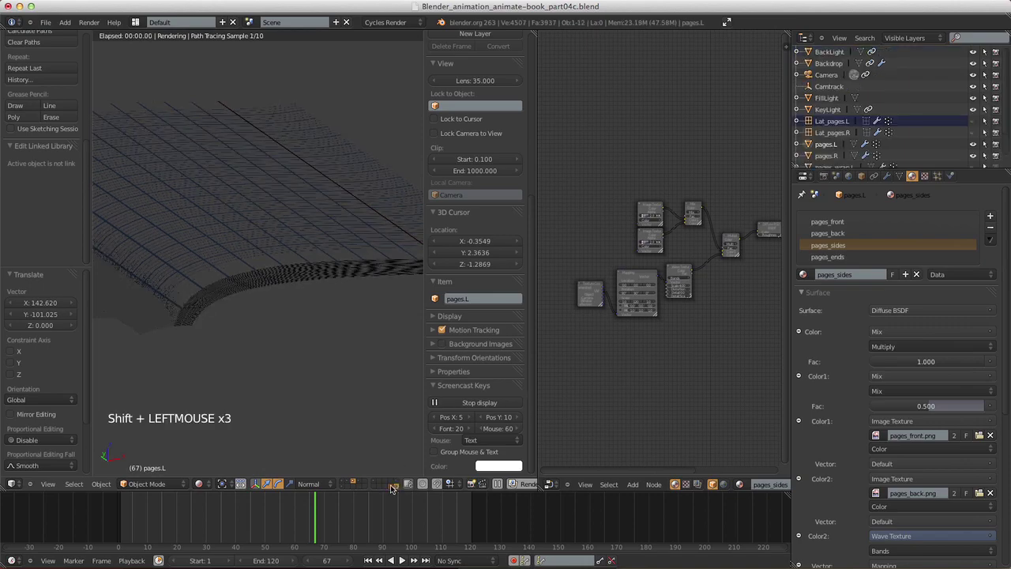
{"action": "key", "text": "KP_0"}
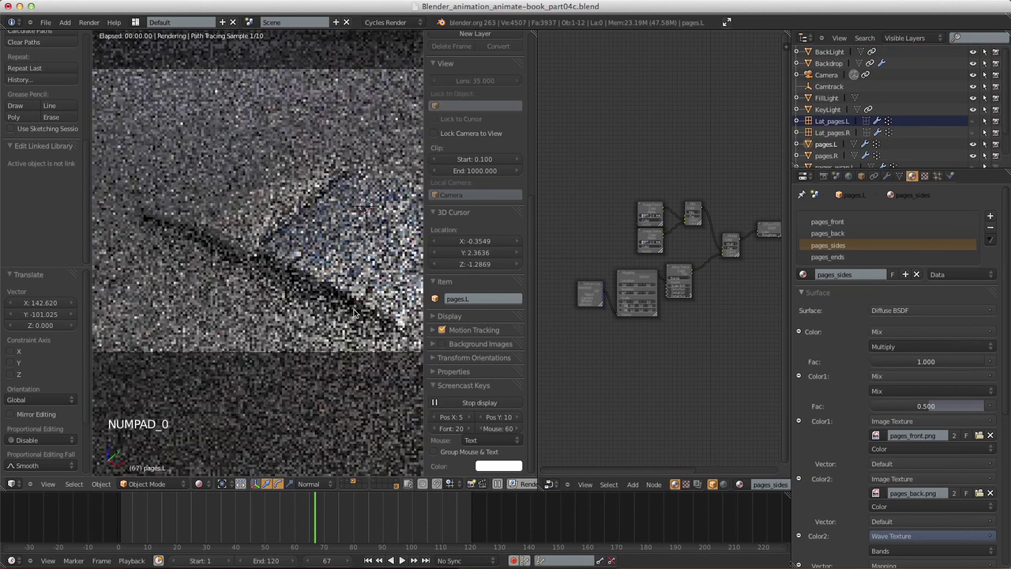
{"action": "mouse_move", "coordinate": [337, 303]}
{"action": "middle_mouse_down", "text": "ctrl"}
{"action": "mouse_move", "coordinate": [309, 397]}
{"action": "mouse_move", "coordinate": [254, 369]}
{"action": "mouse_move", "coordinate": [340, 315]}
{"action": "middle_mouse_up", "text": "ctrl"}
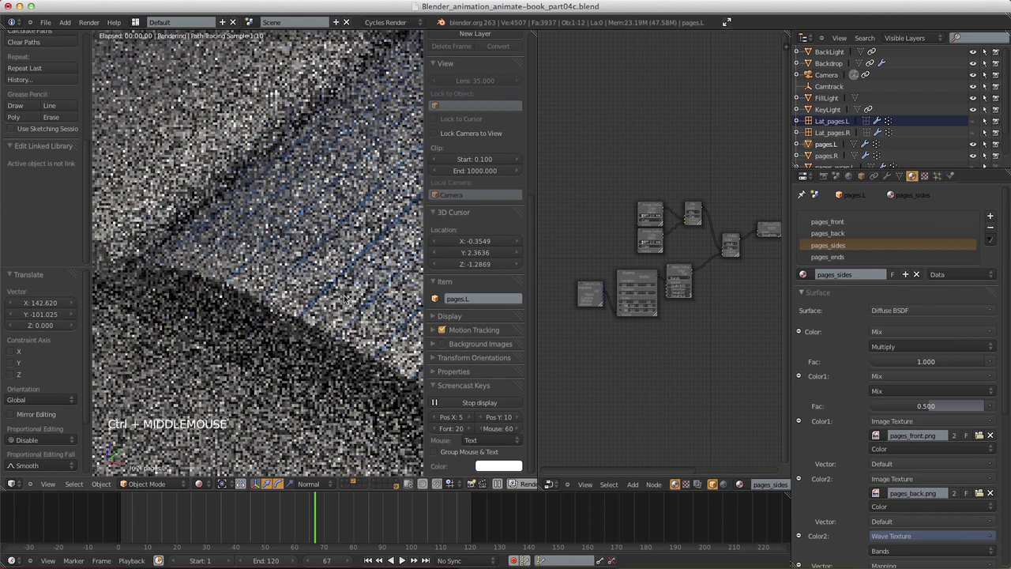
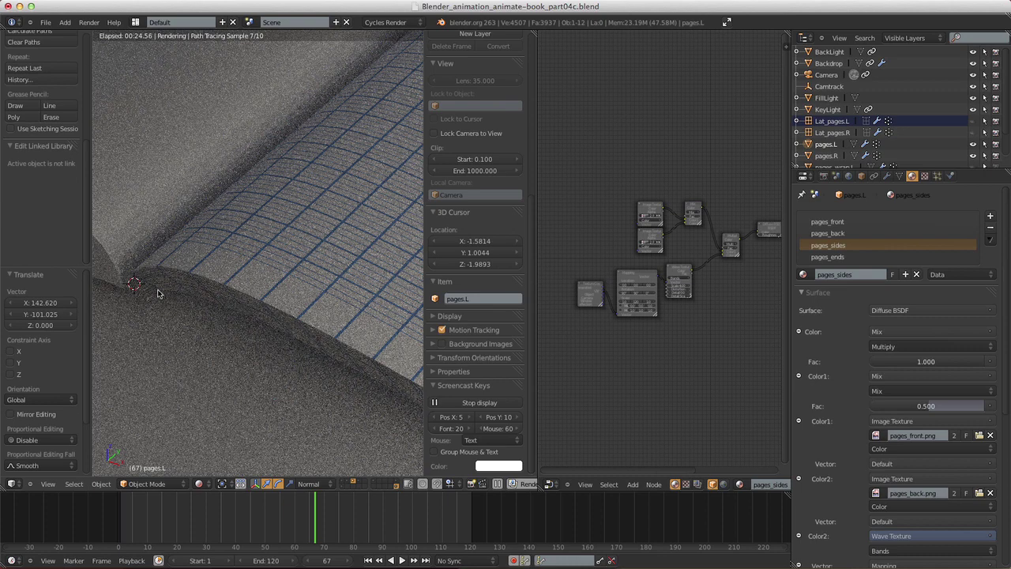
{"action": "middle_click_drag", "start_coordinate": [371, 328], "coordinate": [324, 251], "text": "shift"}
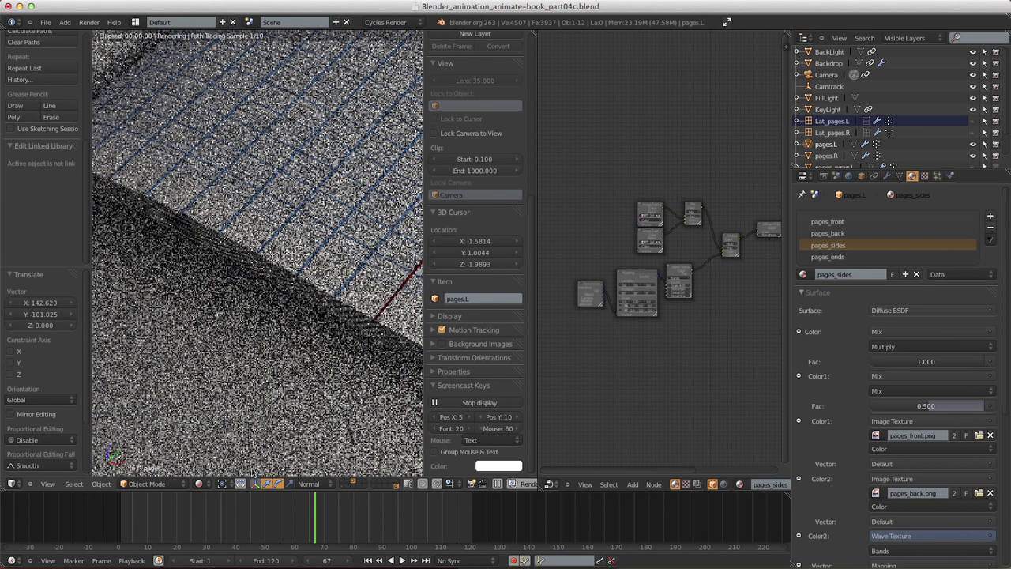
- Return the viewport to Material shading, hide the lights layer and view the page block's end edge
{"action": "left_click", "coordinate": [202, 484]}
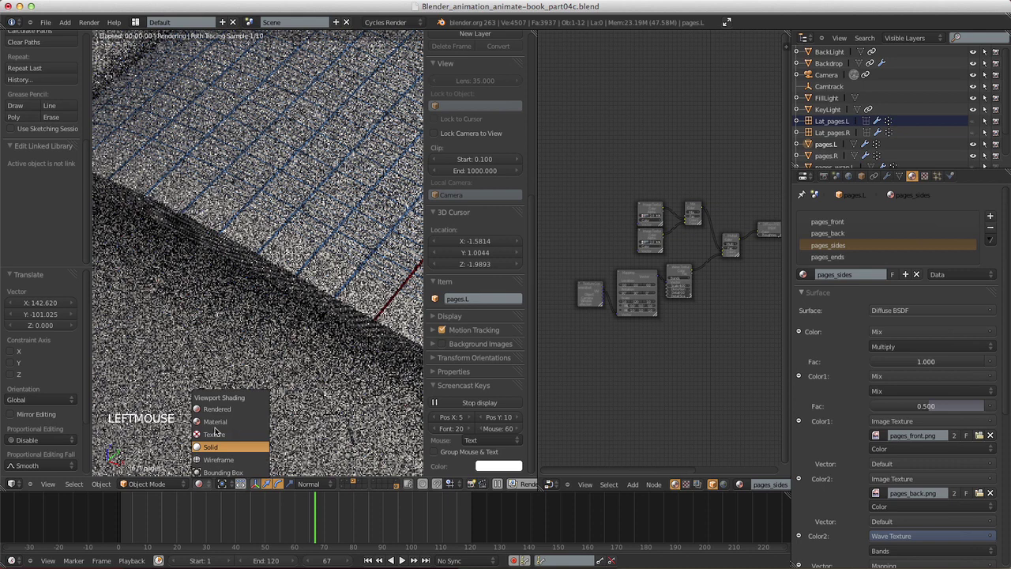
{"action": "left_click", "coordinate": [224, 447]}
{"action": "left_click", "coordinate": [202, 483]}
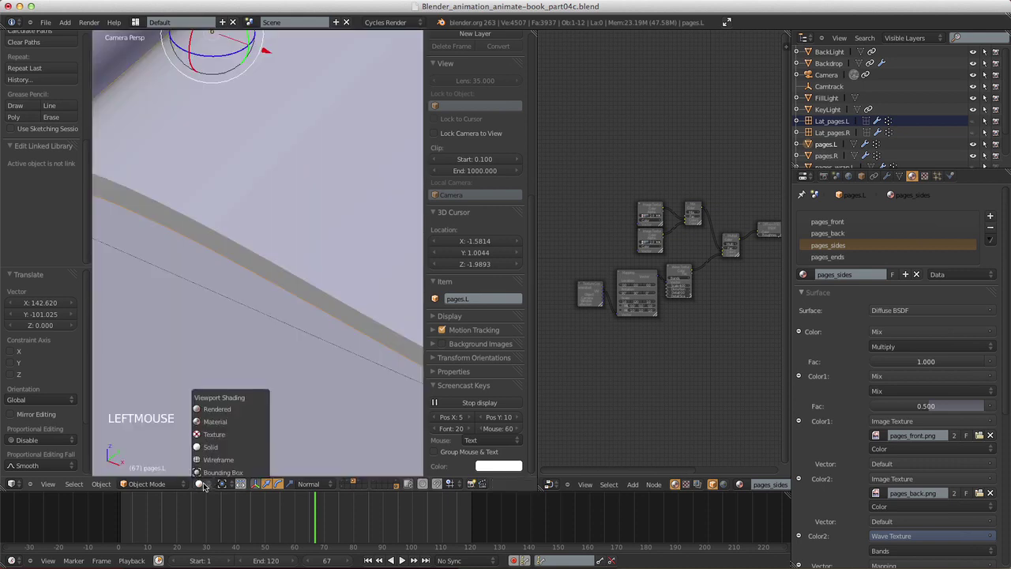
{"action": "left_click", "coordinate": [216, 423]}
{"action": "left_click", "coordinate": [396, 485], "text": "shift"}
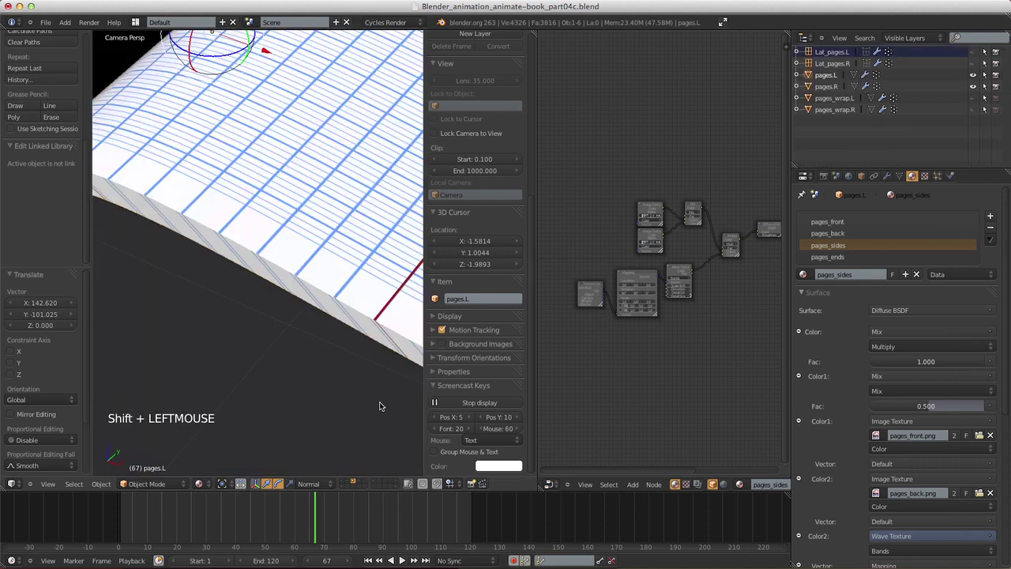
{"action": "mouse_move", "coordinate": [382, 407]}
{"action": "middle_mouse_down"}
{"action": "mouse_move", "coordinate": [311, 353]}
{"action": "mouse_move", "coordinate": [323, 355]}
{"action": "mouse_move", "coordinate": [339, 397]}
{"action": "mouse_move", "coordinate": [250, 338]}
{"action": "mouse_move", "coordinate": [279, 381]}
{"action": "mouse_move", "coordinate": [355, 313]}
{"action": "middle_mouse_up"}
{"action": "middle_click_drag", "start_coordinate": [323, 357], "coordinate": [292, 353], "text": "shift"}
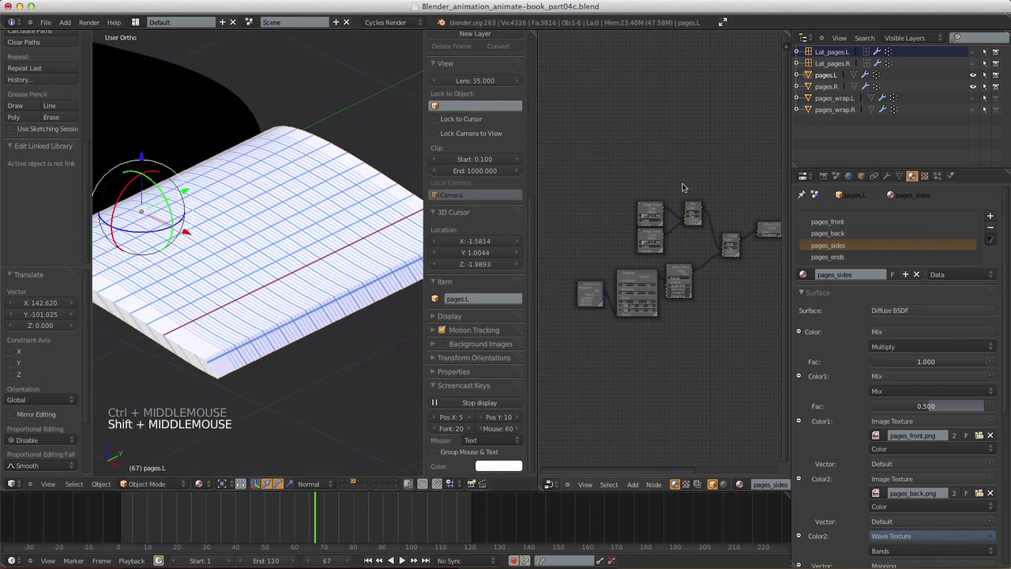
- Assign the pages_sides material to the pages_ends slot, make it a separate copy and name it pages_ends
{"action": "left_click", "coordinate": [827, 257]}
{"action": "left_click", "coordinate": [803, 274]}
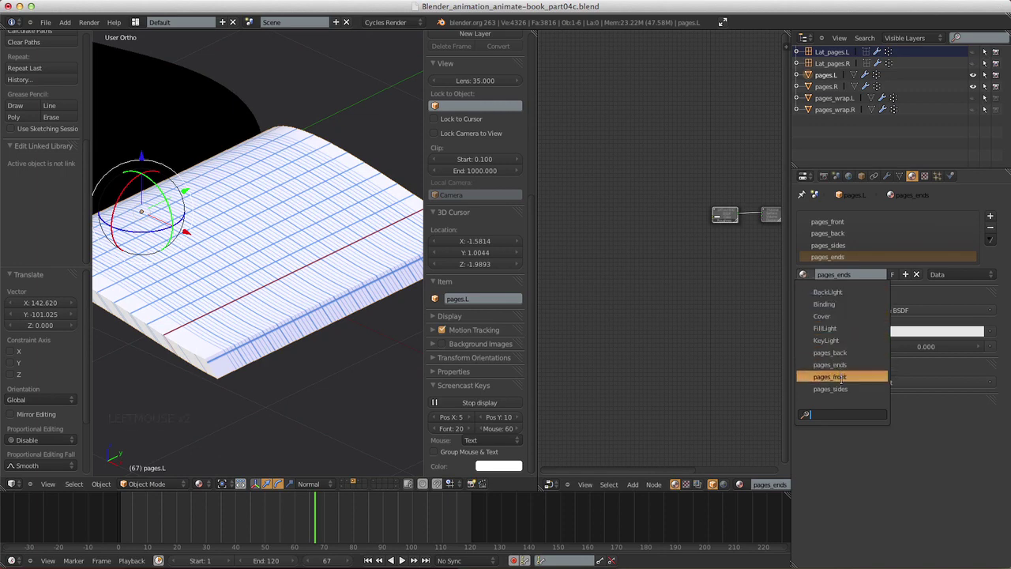
{"action": "left_click", "coordinate": [841, 389]}
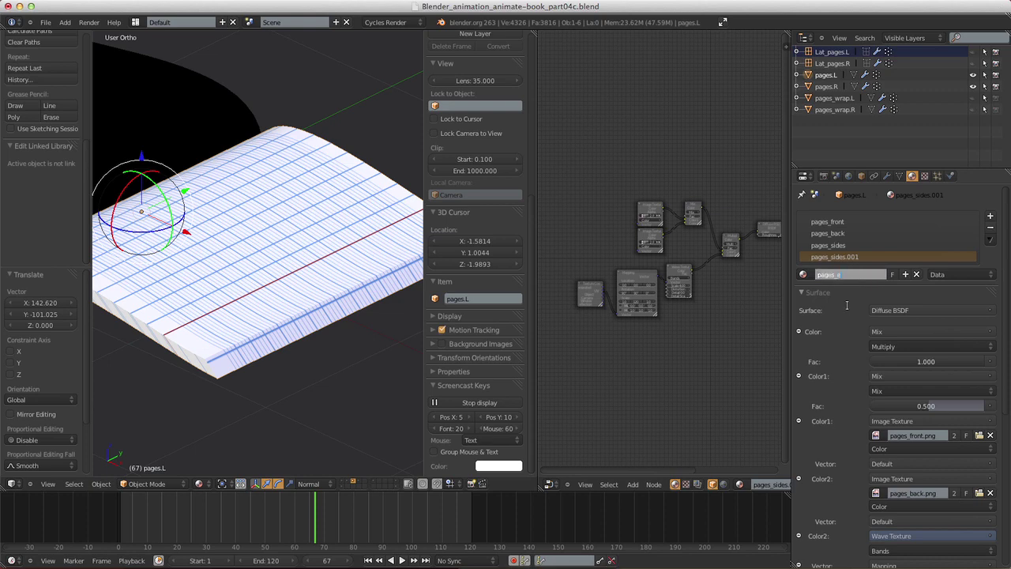
{"action": "key", "text": "Return"}
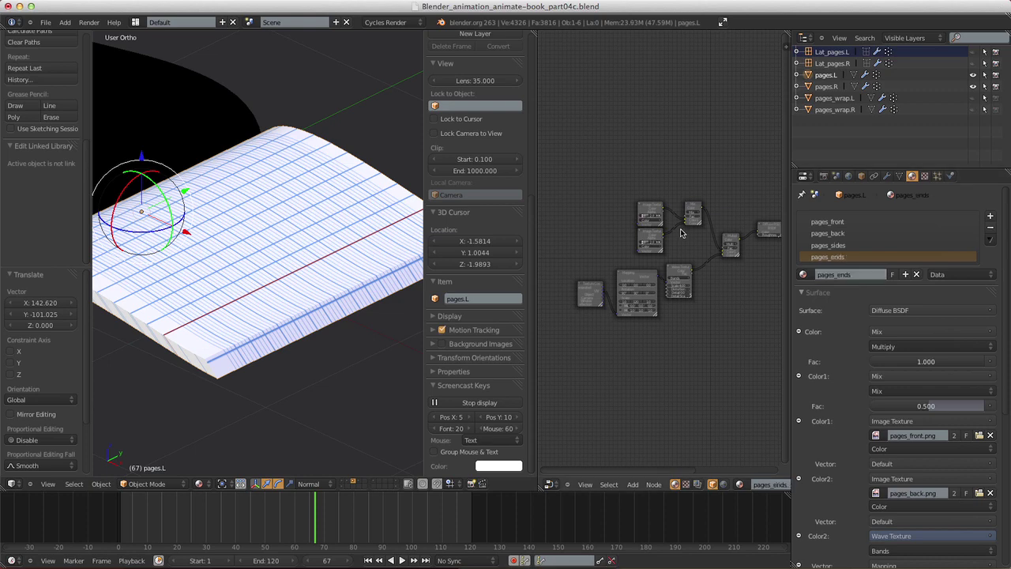
- Delete the pages_back.png Image Texture node and the first Mix node from the pages_ends material
{"action": "middle_click_drag", "start_coordinate": [712, 319], "coordinate": [597, 140], "text": "shift"}
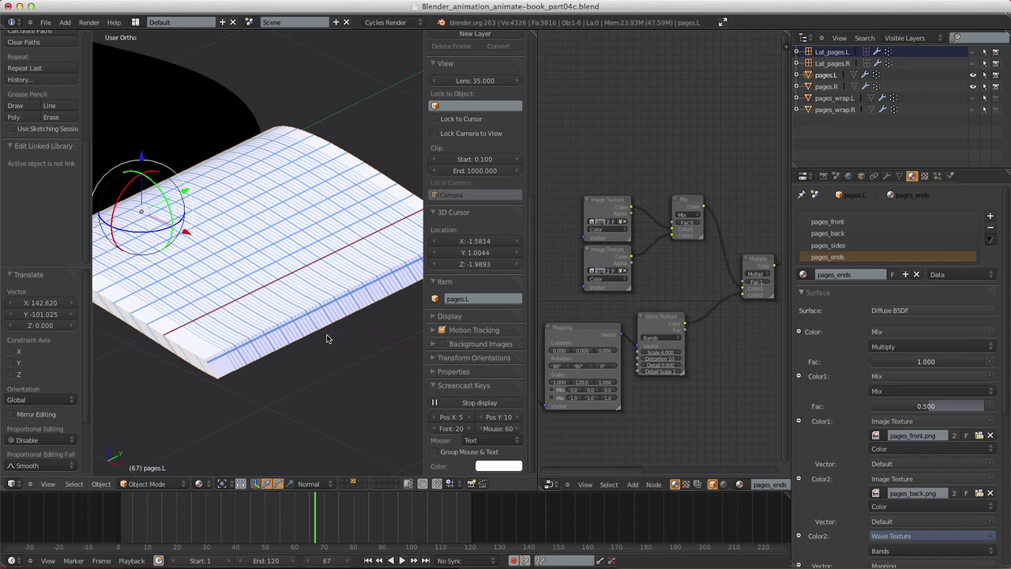
{"action": "middle_click_drag", "start_coordinate": [326, 334], "coordinate": [323, 286]}
{"action": "middle_click_drag", "start_coordinate": [364, 323], "coordinate": [342, 273]}
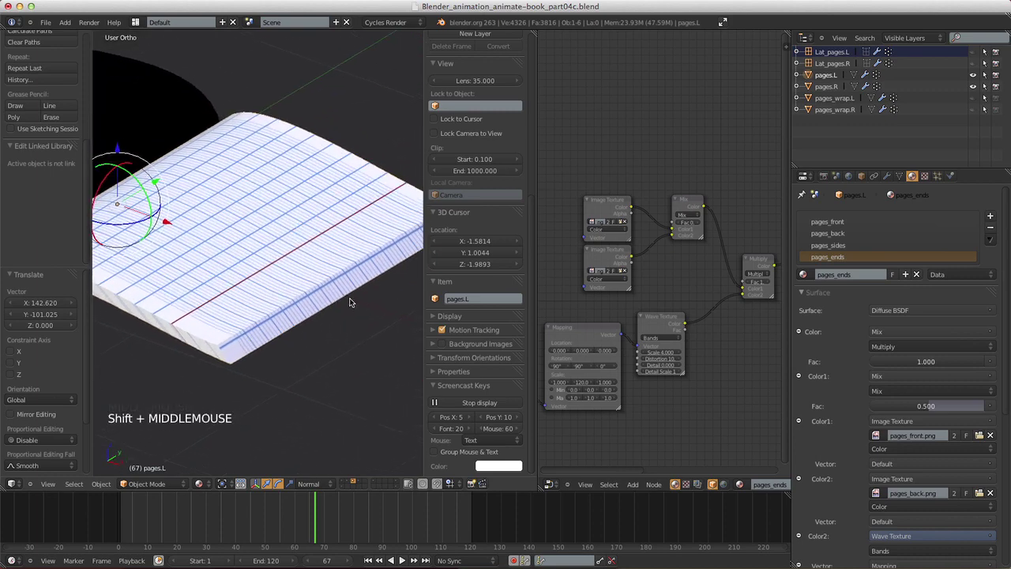
{"action": "left_click", "coordinate": [605, 260]}
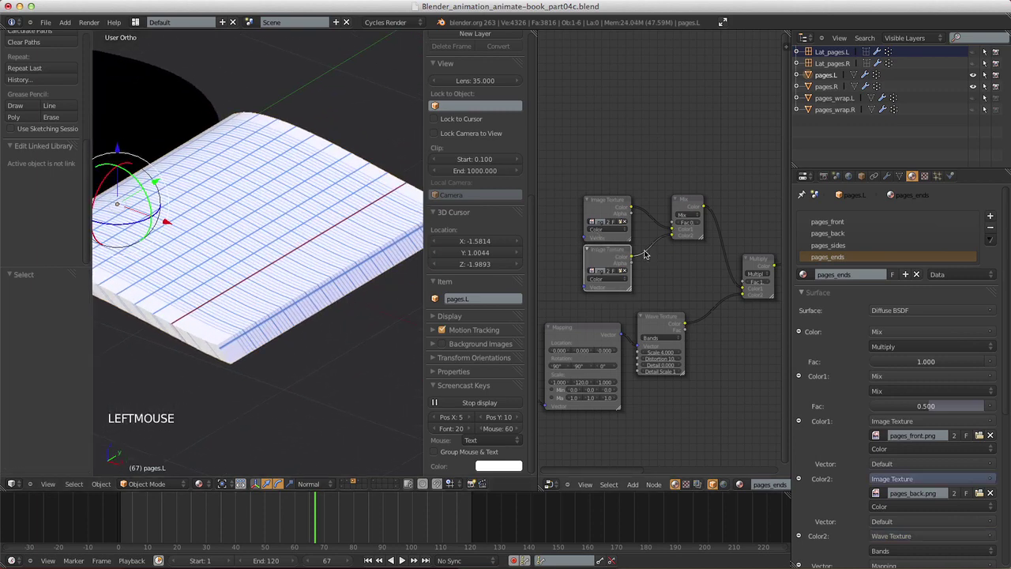
{"action": "key", "text": "x"}
{"action": "left_click", "coordinate": [687, 203]}
{"action": "key", "text": "x"}
- Connect the remaining Image Texture's Color output to the Multiply node's Color1 and place the texture node above the Wave Texture
{"action": "left_click", "coordinate": [611, 210]}
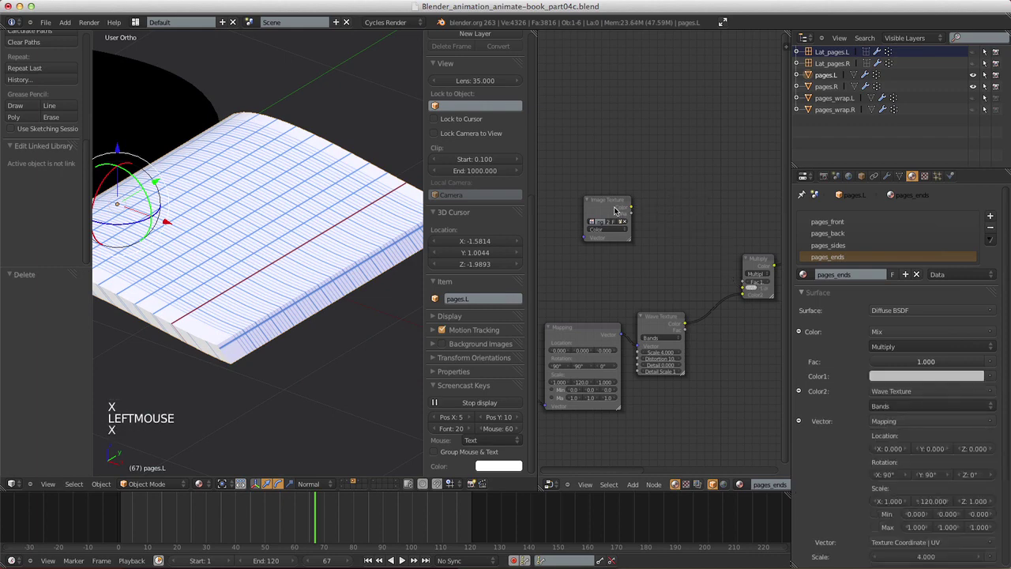
{"action": "left_click_drag", "start_coordinate": [613, 215], "coordinate": [744, 290]}
{"action": "left_click_drag", "start_coordinate": [637, 244], "coordinate": [660, 250]}
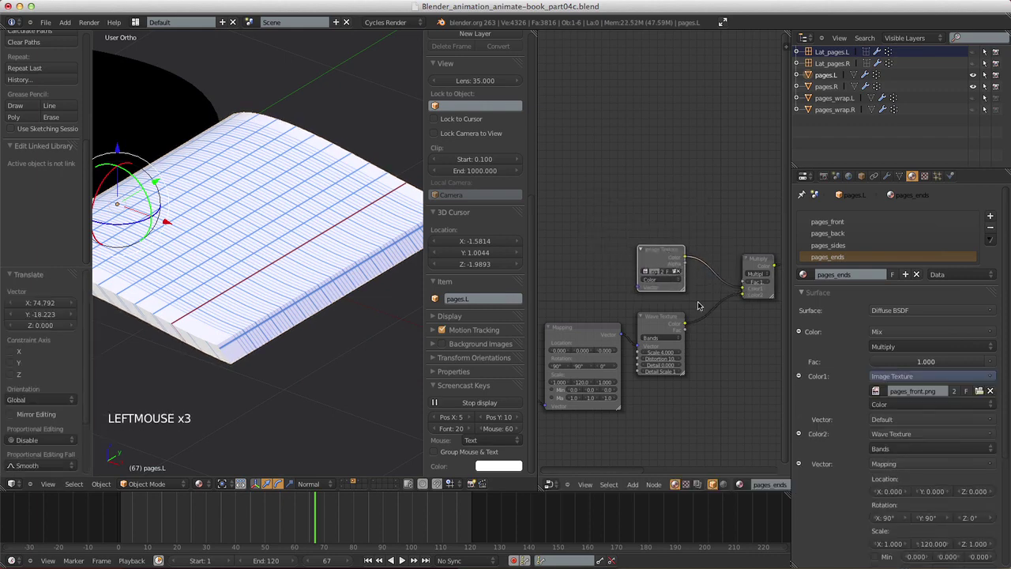
{"action": "middle_click_drag", "start_coordinate": [709, 347], "coordinate": [702, 290], "text": "shift"}
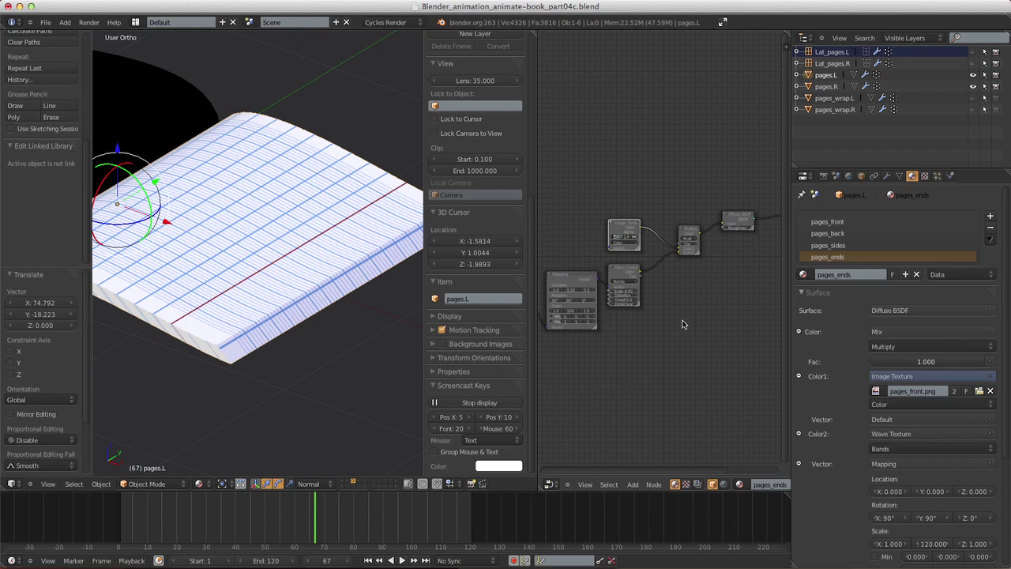
- Open the pages.L mesh in Edit Mode, clear its face selection and show the block from the front
{"action": "middle_click_drag", "start_coordinate": [242, 343], "coordinate": [395, 387], "text": "shift"}
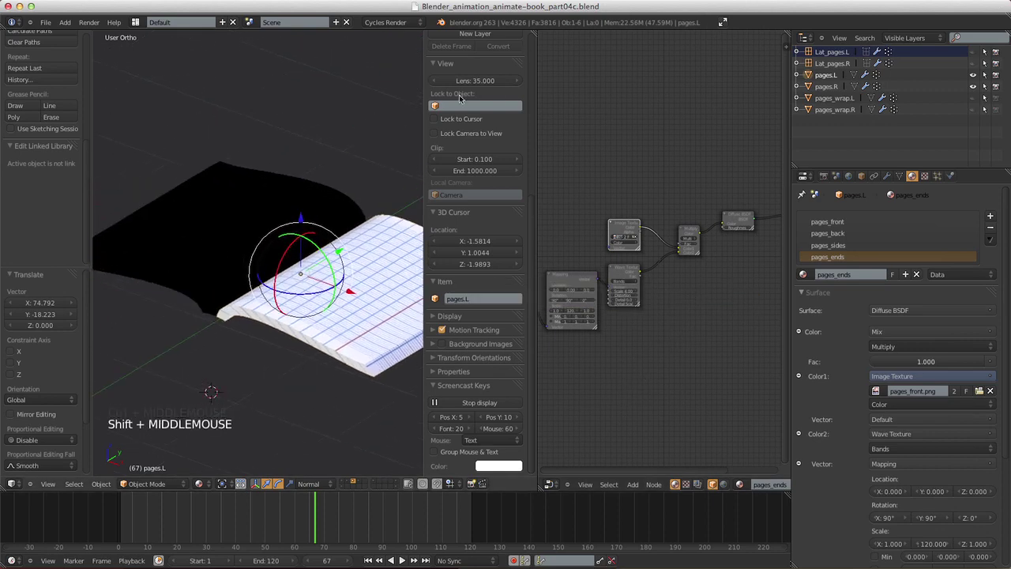
{"action": "right_click", "coordinate": [254, 225]}
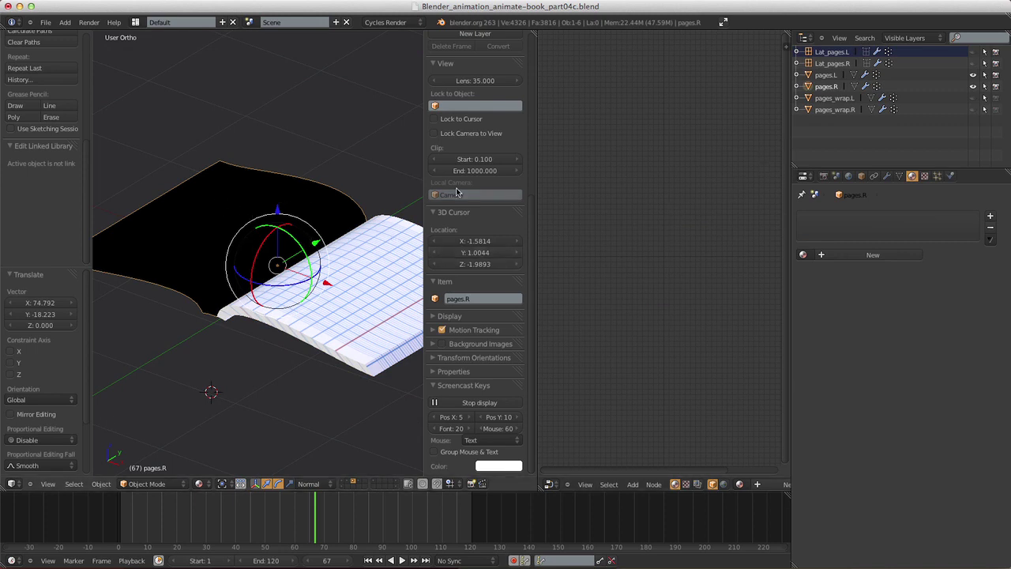
{"action": "right_click", "coordinate": [369, 295]}
{"action": "key", "text": "Tab"}
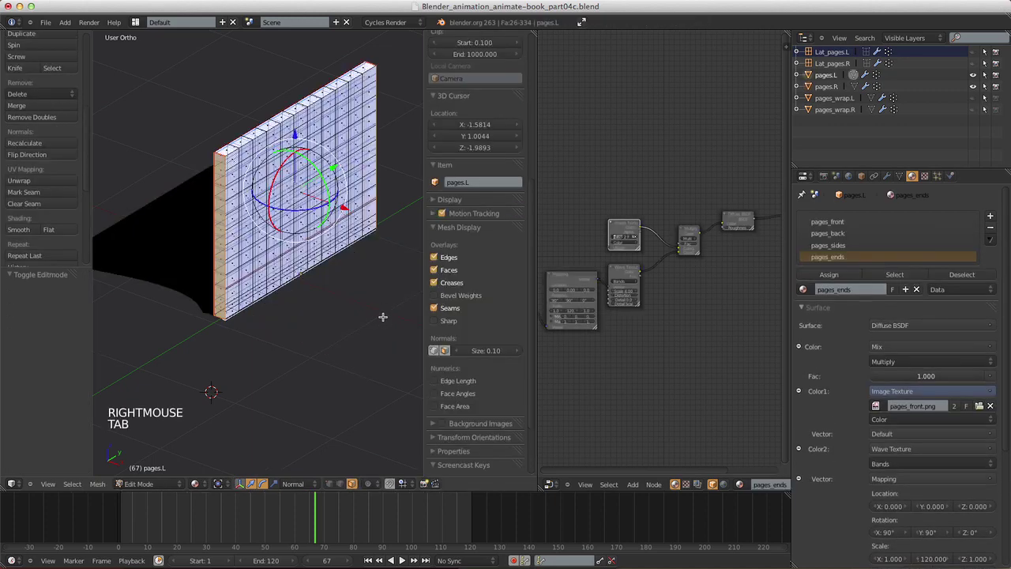
{"action": "middle_click_drag", "start_coordinate": [384, 316], "coordinate": [349, 359], "text": "shift"}
{"action": "key", "text": "KP_1"}
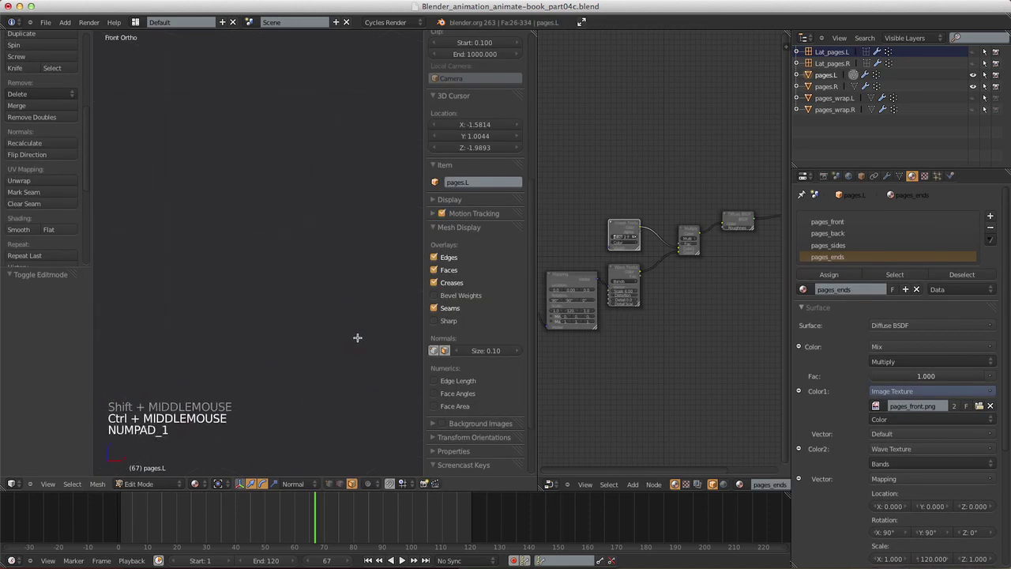
{"action": "key", "text": "a"}
{"action": "key", "text": "a"}
{"action": "middle_click_drag", "start_coordinate": [360, 305], "coordinate": [331, 268], "text": "shift"}
{"action": "middle_click_drag", "start_coordinate": [332, 268], "coordinate": [308, 252], "text": "ctrl"}
{"action": "middle_click_drag", "start_coordinate": [308, 253], "coordinate": [316, 316], "text": "shift"}
{"action": "mouse_move", "coordinate": [316, 316]}
{"action": "middle_mouse_down", "text": "ctrl"}
{"action": "mouse_move", "coordinate": [311, 358]}
{"action": "mouse_move", "coordinate": [324, 316]}
{"action": "middle_mouse_up", "text": "ctrl"}
{"action": "middle_click_drag", "start_coordinate": [324, 316], "coordinate": [338, 274], "text": "shift"}
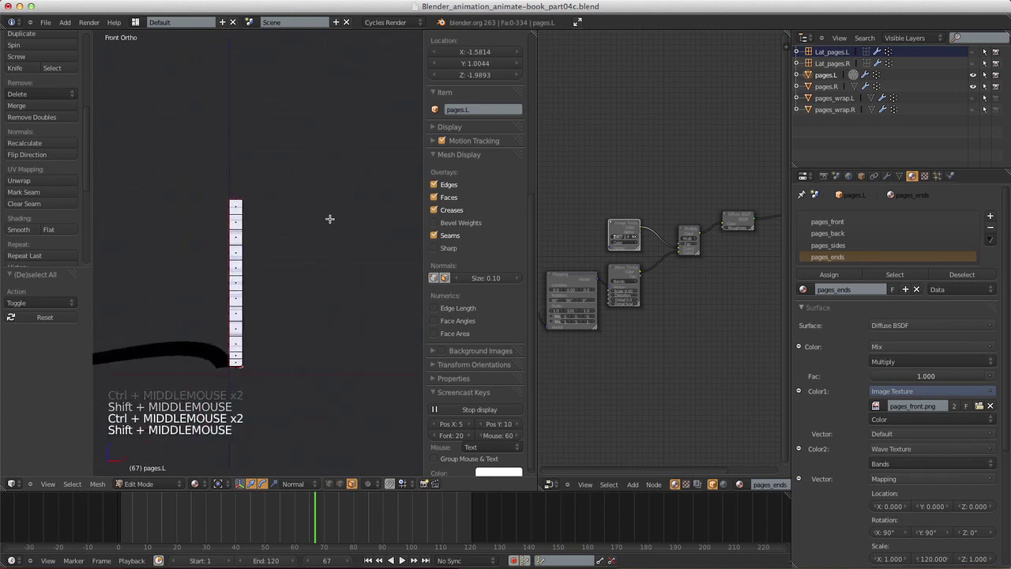
{"action": "key", "text": "a"}
{"action": "key", "text": "a"}
{"action": "key", "text": "b"}
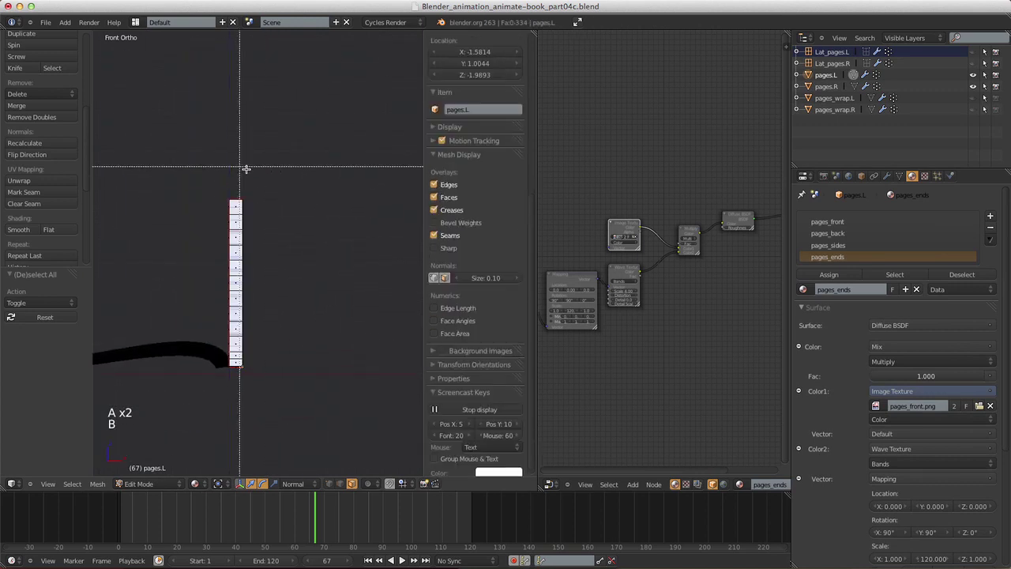
{"action": "left_click_drag", "start_coordinate": [203, 173], "coordinate": [277, 200]}
{"action": "middle_click_drag", "start_coordinate": [329, 293], "coordinate": [319, 331], "text": "shift"}
{"action": "middle_click_drag", "start_coordinate": [320, 332], "coordinate": [276, 244], "text": "ctrl"}
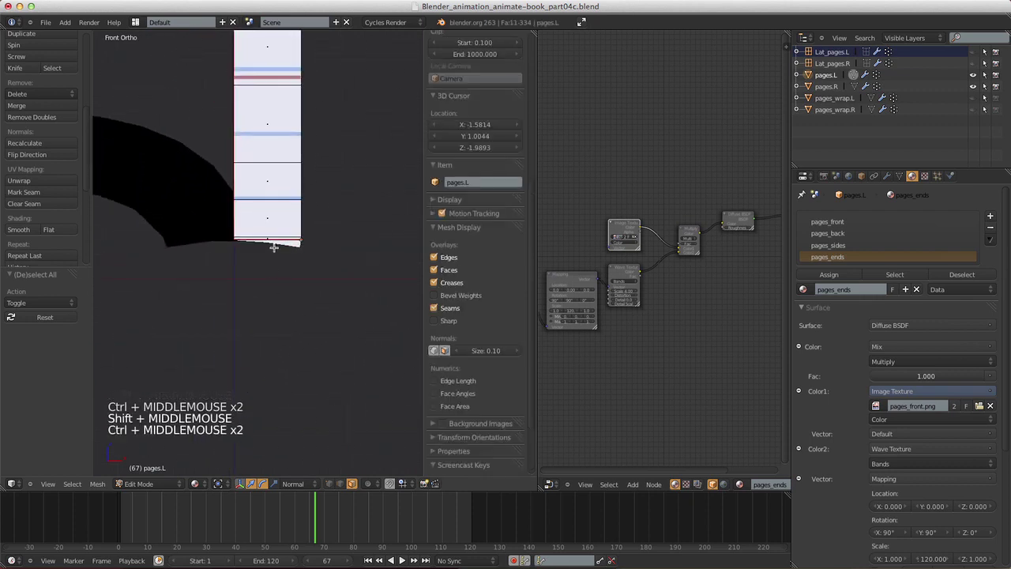
{"action": "key", "text": "b"}
{"action": "left_click_drag", "start_coordinate": [218, 237], "coordinate": [317, 254]}
{"action": "key", "text": "a"}
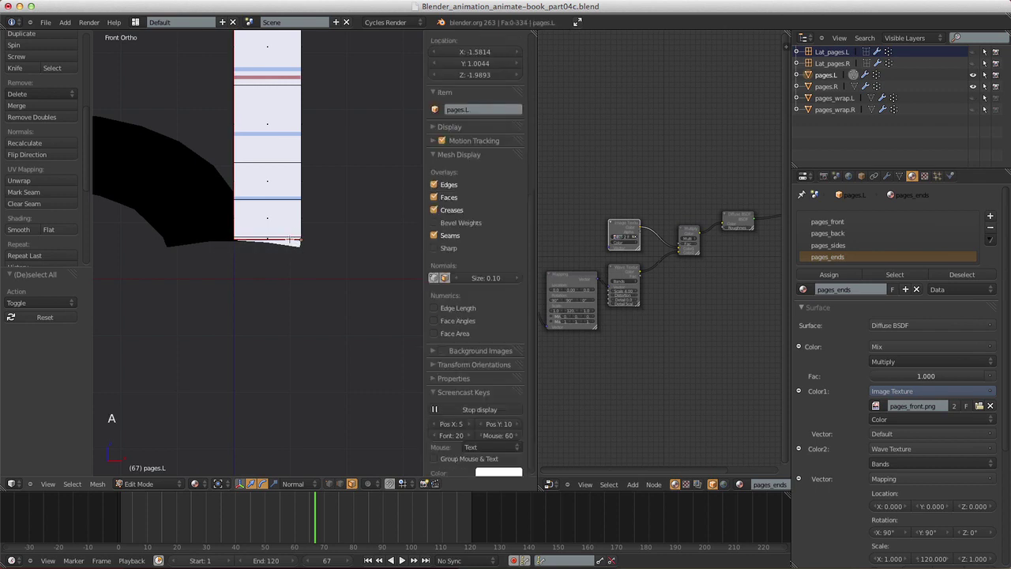
{"action": "key", "text": "b"}
{"action": "left_click_drag", "start_coordinate": [220, 240], "coordinate": [241, 247]}
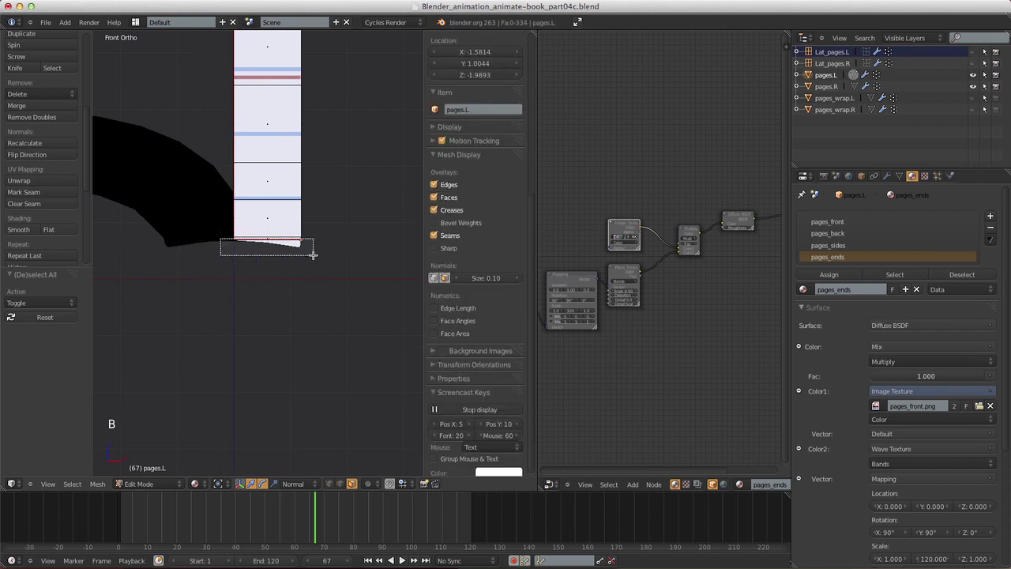
{"action": "left_click_drag", "start_coordinate": [313, 254], "coordinate": [313, 254]}
{"action": "middle_click_drag", "start_coordinate": [345, 193], "coordinate": [282, 266], "text": "shift"}
{"action": "key", "text": "a"}
- Box-select the bottom and top rows of end faces on pages.L and assign them the pages_ends material
{"action": "key", "text": "b"}
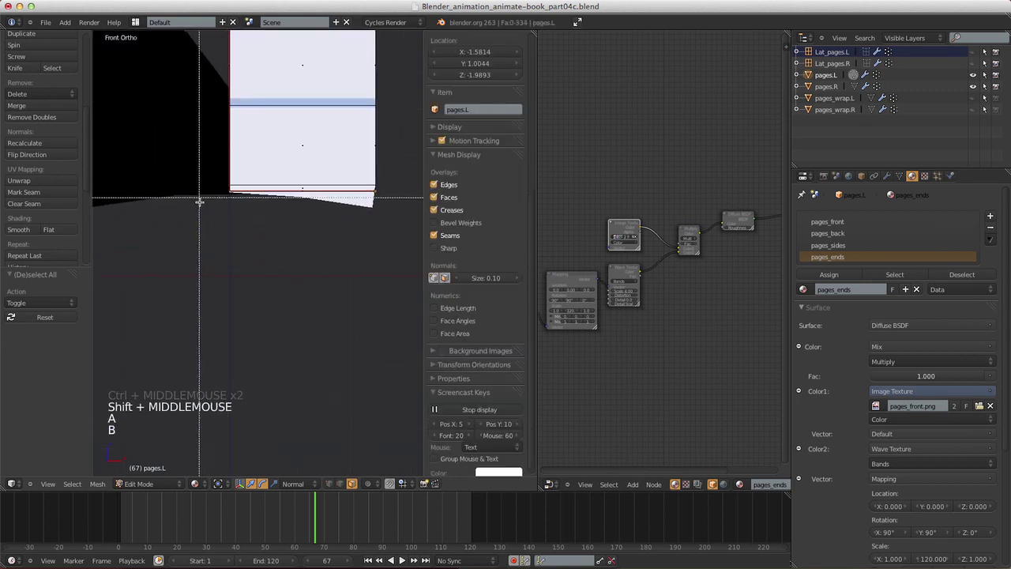
{"action": "left_click_drag", "start_coordinate": [209, 190], "coordinate": [385, 221]}
{"action": "middle_click_drag", "start_coordinate": [350, 244], "coordinate": [348, 285], "text": "shift"}
{"action": "middle_click_drag", "start_coordinate": [347, 285], "coordinate": [327, 300], "text": "ctrl"}
{"action": "middle_click_drag", "start_coordinate": [320, 225], "coordinate": [320, 284], "text": "shift"}
{"action": "key", "text": "b"}
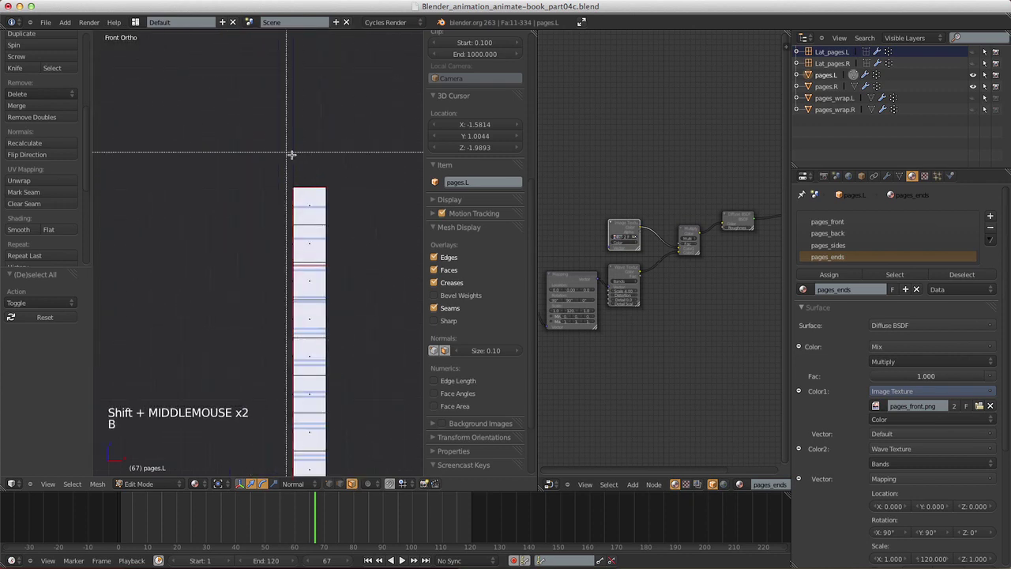
{"action": "left_click_drag", "start_coordinate": [266, 147], "coordinate": [368, 197]}
{"action": "left_click", "coordinate": [829, 274]}
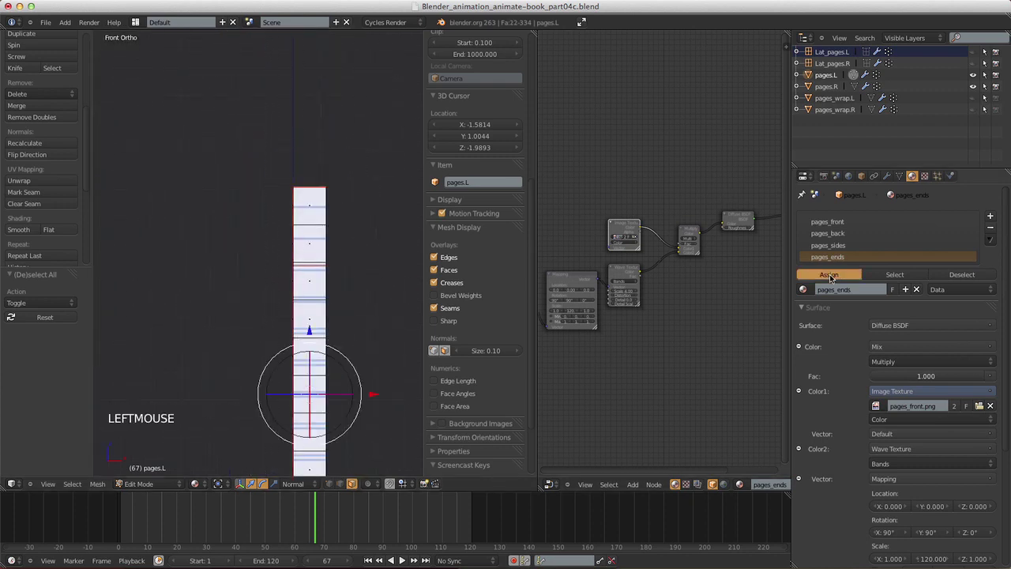
- Check the block in Object Mode, reopen pages.L in Edit Mode and replace the node editor with the UV/Image Editor
{"action": "middle_click_drag", "start_coordinate": [361, 304], "coordinate": [332, 331], "text": "shift"}
{"action": "key", "text": "Tab"}
{"action": "middle_click_drag", "start_coordinate": [332, 331], "coordinate": [277, 275]}
{"action": "right_click", "coordinate": [310, 280]}
{"action": "key", "text": "Tab"}
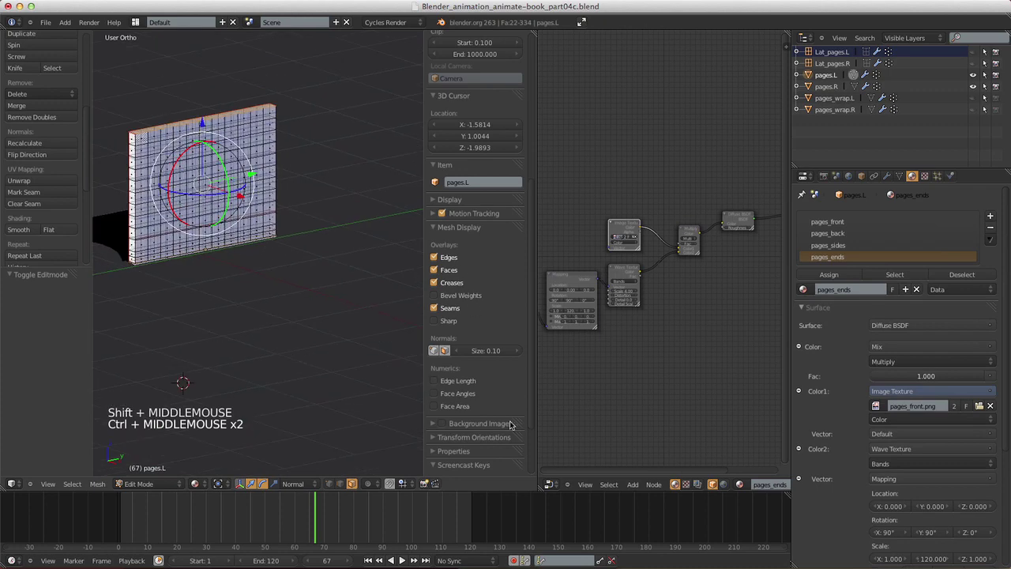
{"action": "left_click", "coordinate": [550, 484]}
{"action": "left_click", "coordinate": [581, 410]}
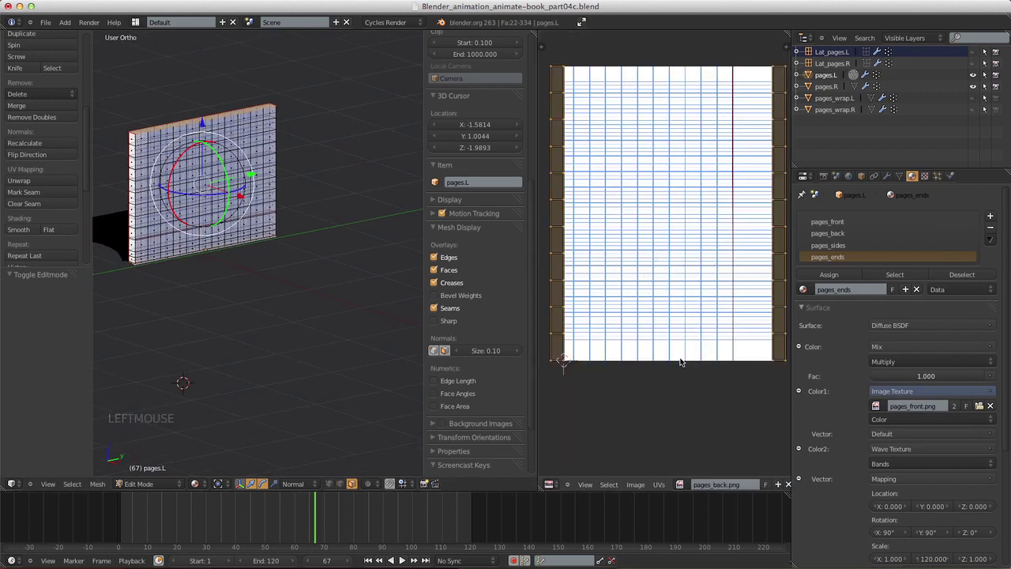
- Select the outer vertices of the UV strip beside the page's red margin line and move them inward along X
{"action": "middle_click_drag", "start_coordinate": [698, 374], "coordinate": [634, 345], "text": "shift"}
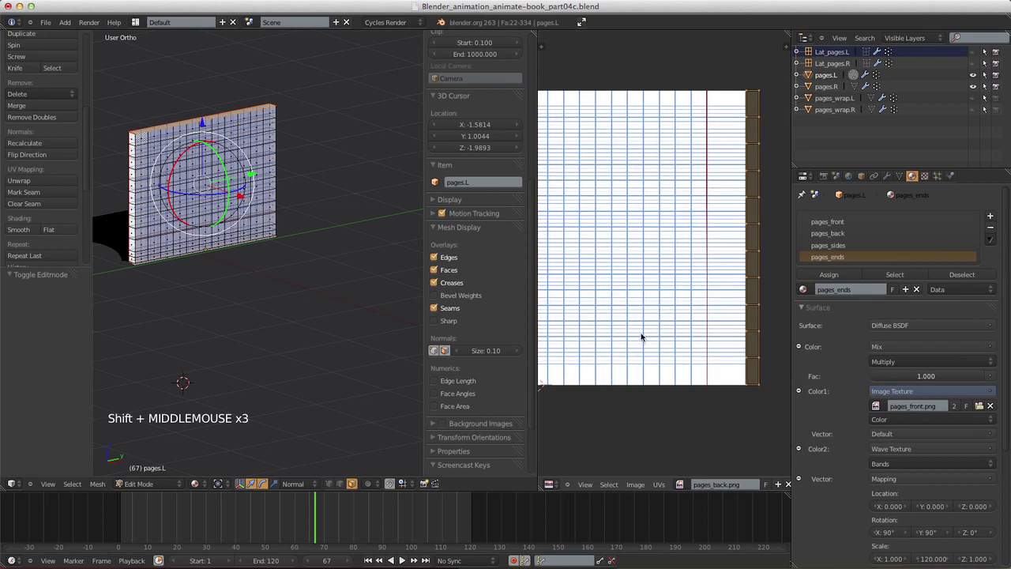
{"action": "key", "text": "a"}
{"action": "key", "text": "b"}
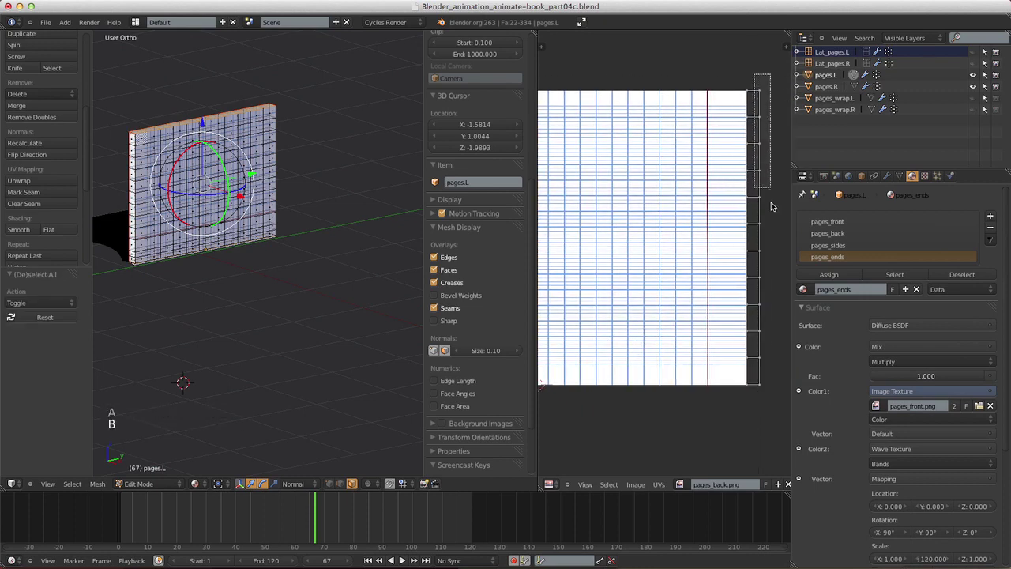
{"action": "left_click_drag", "start_coordinate": [754, 75], "coordinate": [788, 417]}
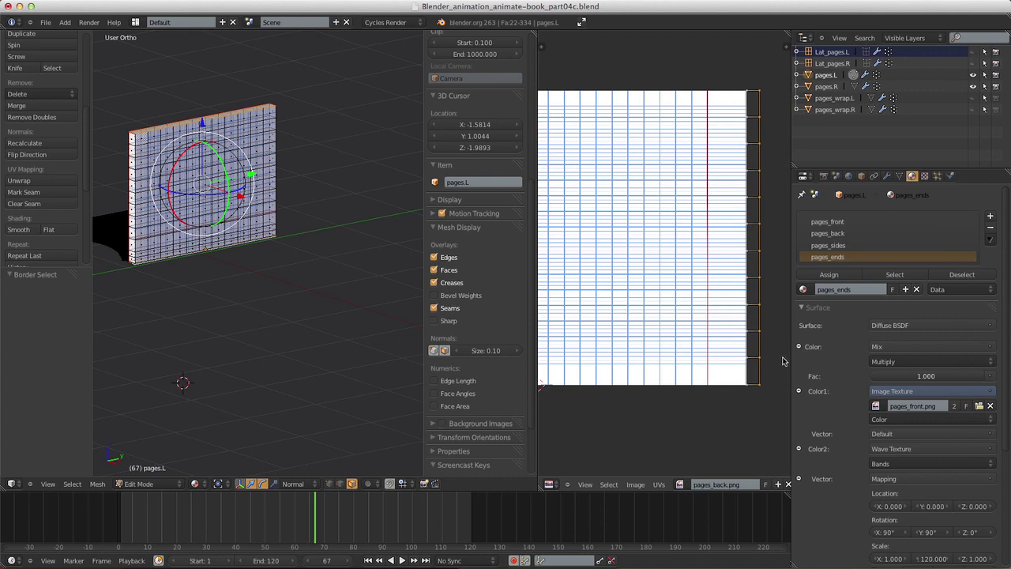
{"action": "middle_click_drag", "start_coordinate": [368, 275], "coordinate": [343, 335], "text": "shift"}
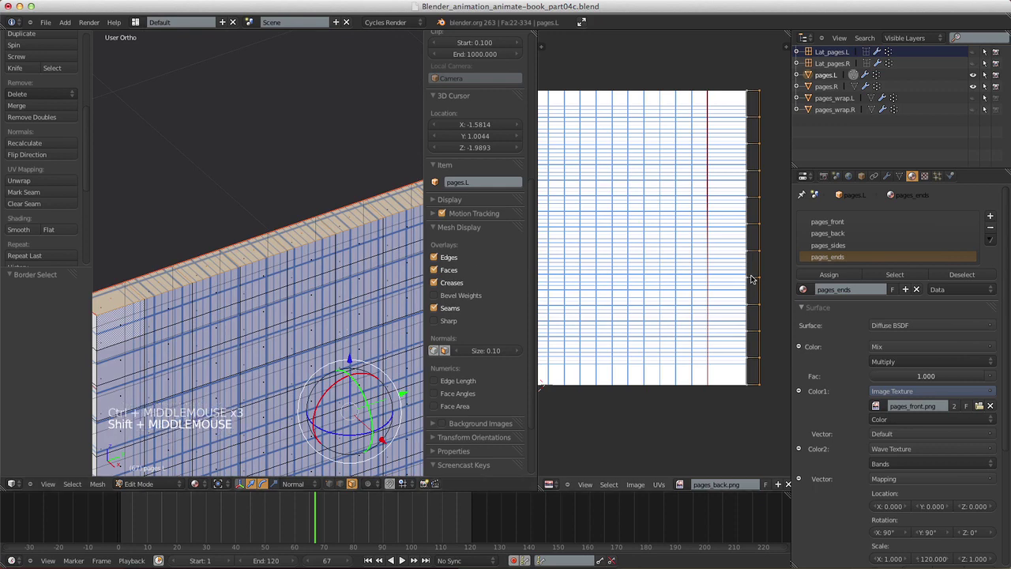
{"action": "key", "text": "g"}
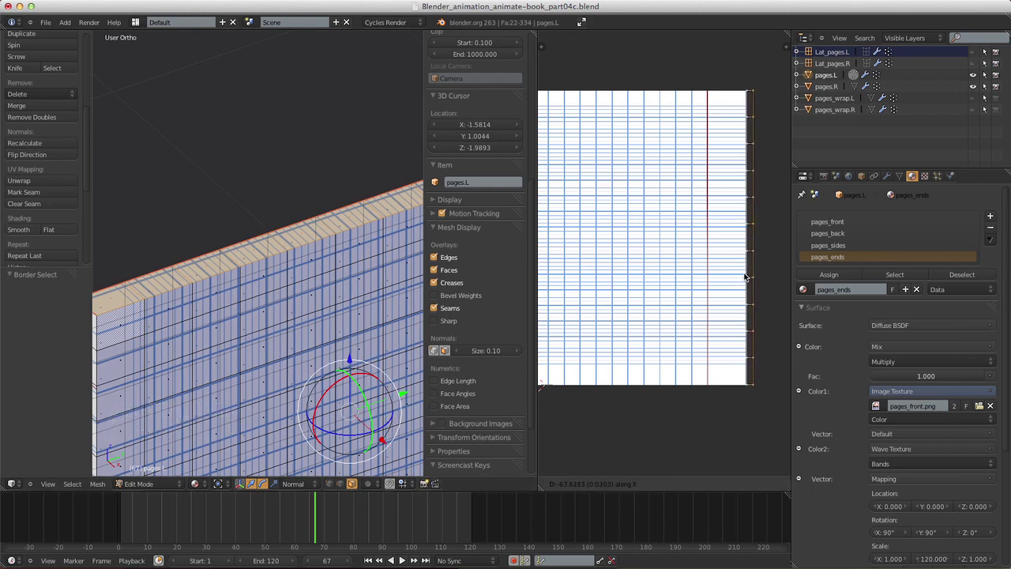
{"action": "left_click", "coordinate": [624, 327]}
- Select the outer vertices of the UV strip on the opposite side and move them inward about 0.028 along X
{"action": "middle_click_drag", "start_coordinate": [623, 327], "coordinate": [738, 339], "text": "shift"}
{"action": "key", "text": "a"}
{"action": "key", "text": "b"}
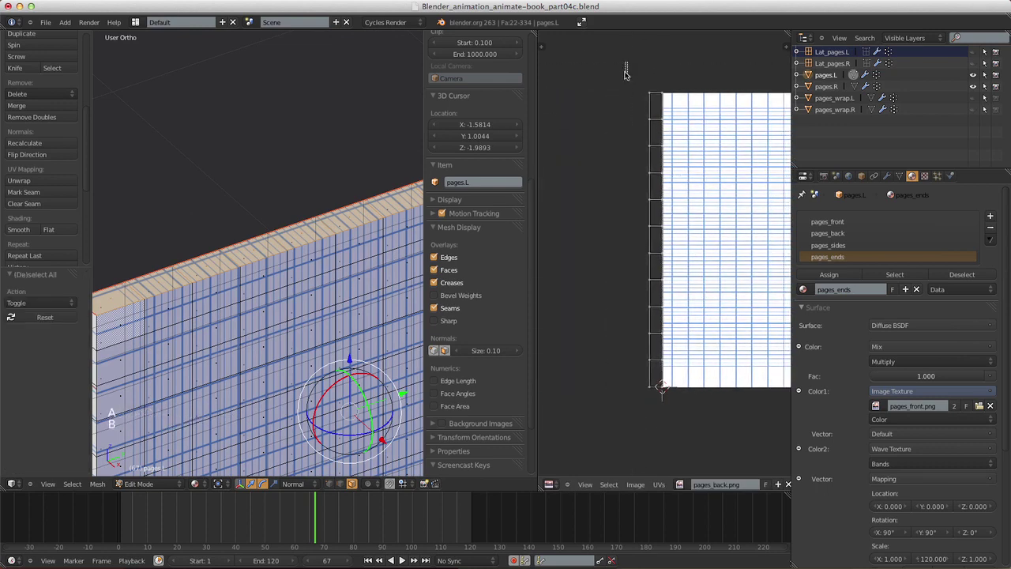
{"action": "left_click_drag", "start_coordinate": [629, 62], "coordinate": [661, 428]}
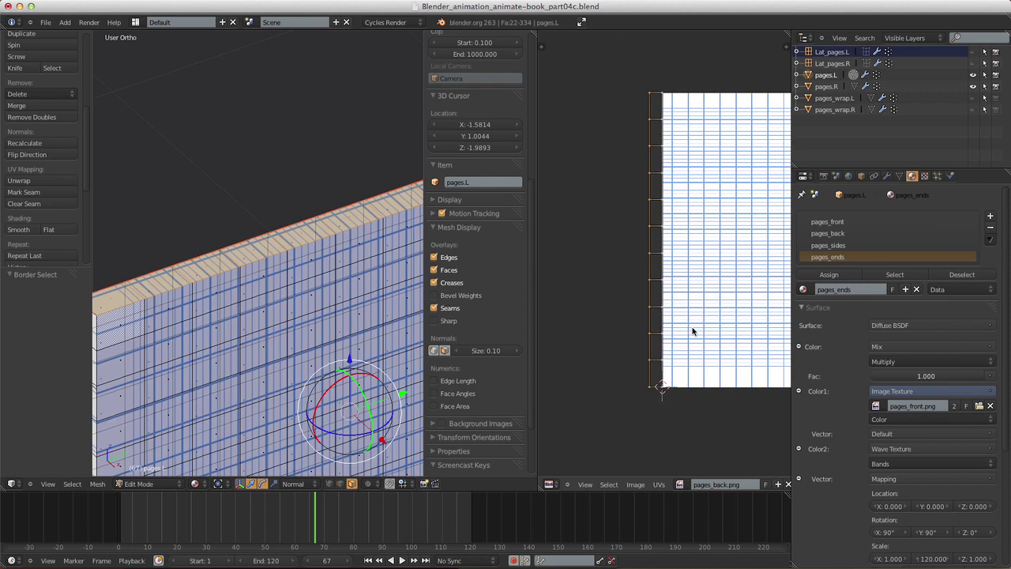
{"action": "key", "text": "g"}
{"action": "key", "text": "x"}
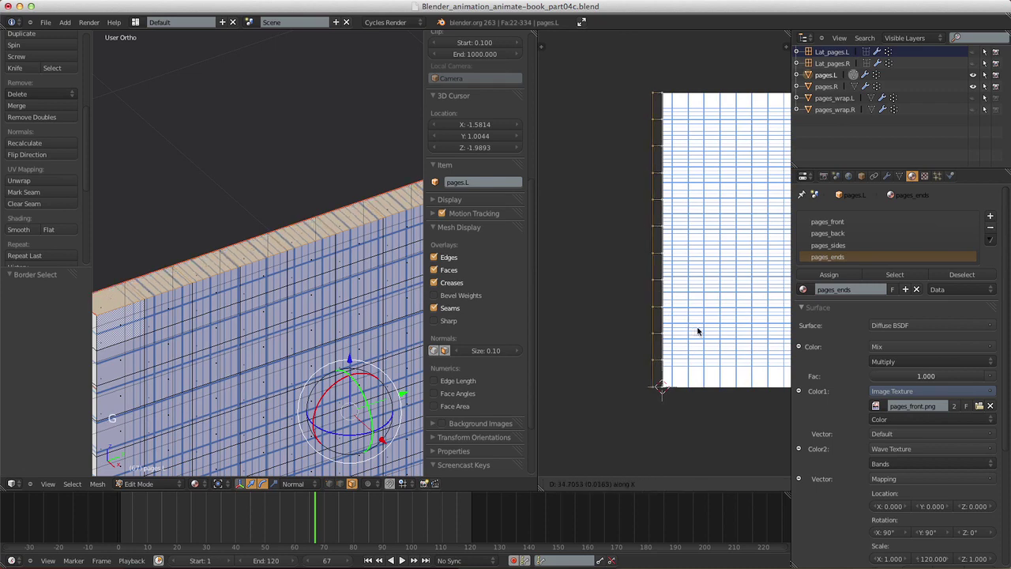
{"action": "left_click", "coordinate": [698, 330]}
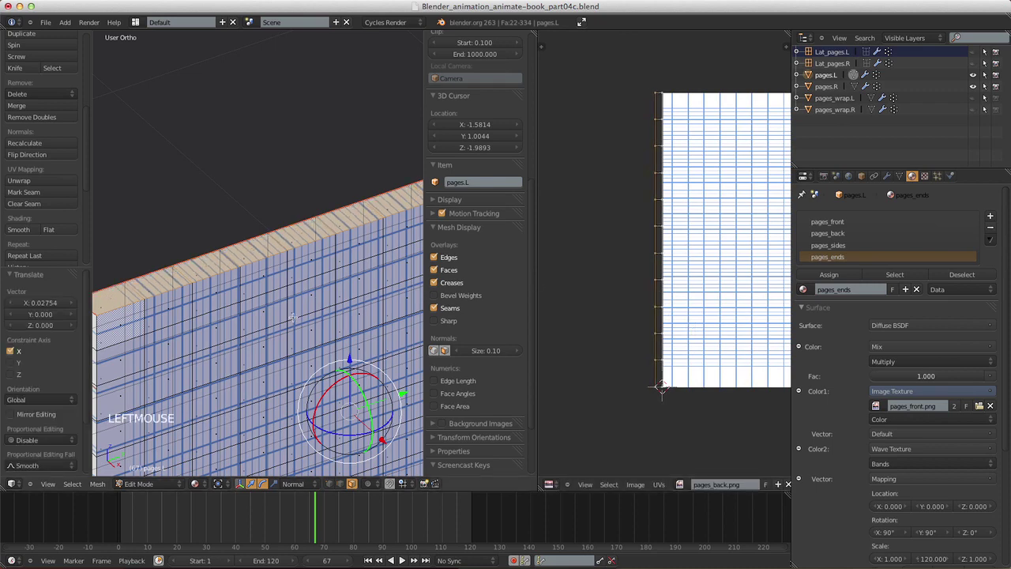
- Leave Edit Mode, deselect everything and examine the texture lines on the end of the left page block
{"action": "key", "text": "Tab"}
{"action": "middle_click_drag", "start_coordinate": [315, 313], "coordinate": [328, 257], "text": "shift"}
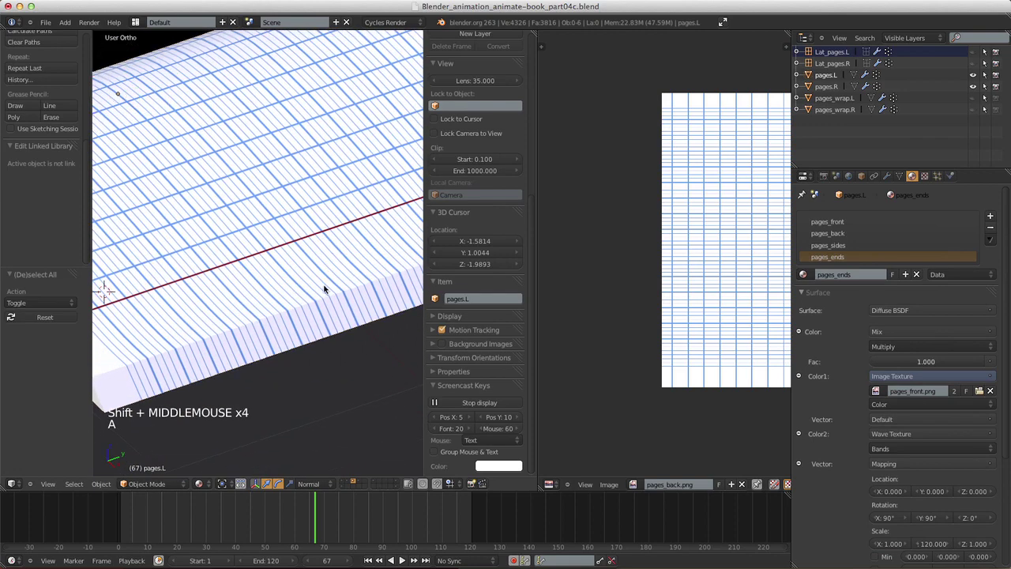
{"action": "key", "text": "a"}
{"action": "middle_click_drag", "start_coordinate": [326, 291], "coordinate": [316, 261], "text": "shift"}
{"action": "middle_click_drag", "start_coordinate": [315, 261], "coordinate": [346, 370], "text": "ctrl"}
{"action": "middle_click_drag", "start_coordinate": [346, 369], "coordinate": [305, 296]}
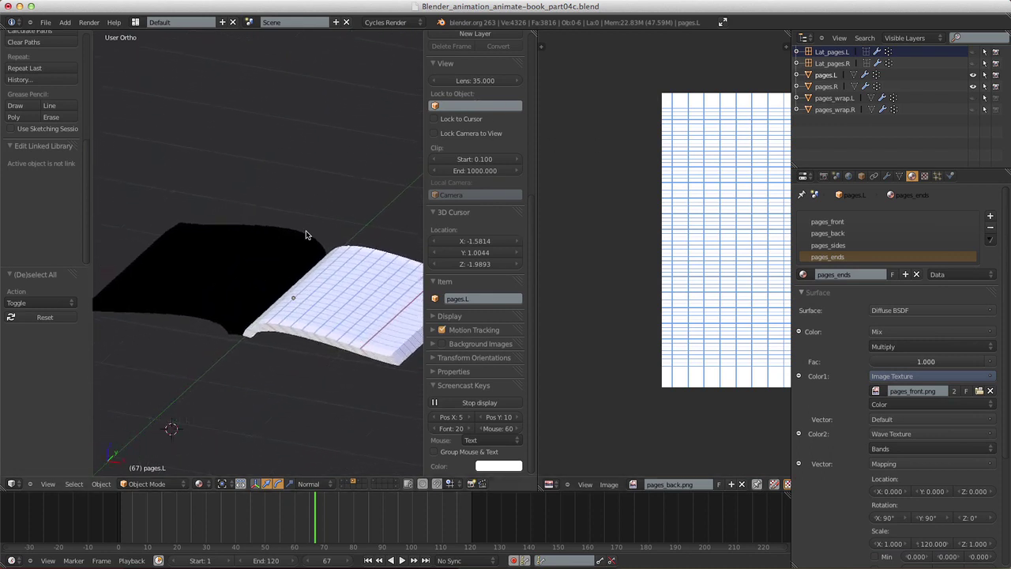
- Select pages.R and apply its Solidify modifier
{"action": "right_click", "coordinate": [232, 268]}
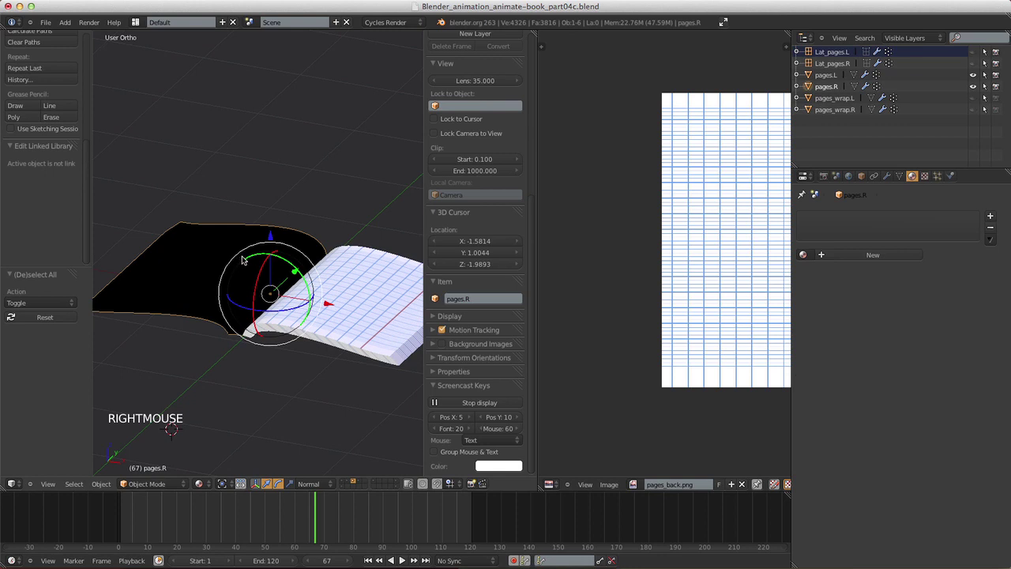
{"action": "left_click", "coordinate": [886, 175]}
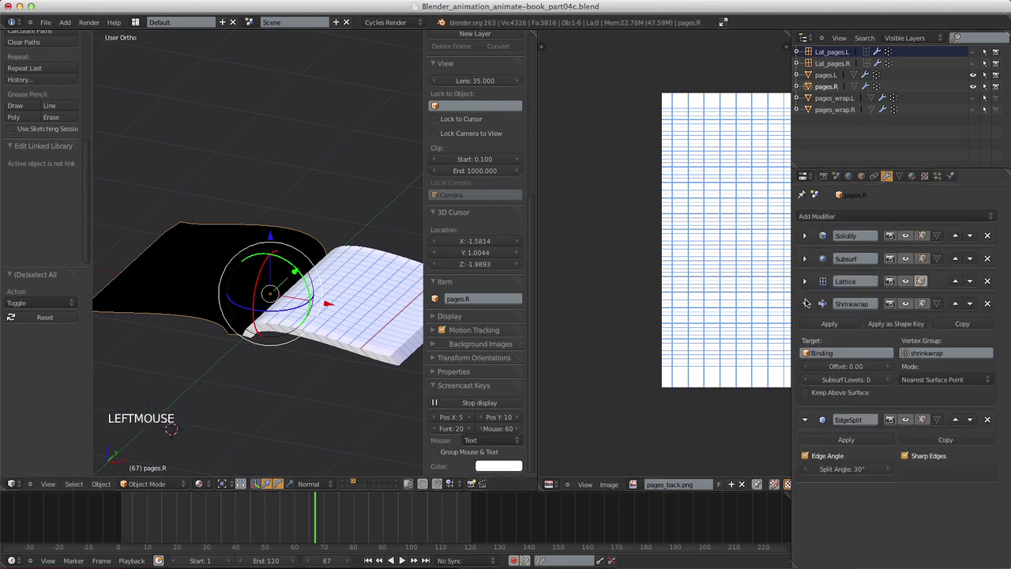
{"action": "left_click", "coordinate": [804, 303]}
{"action": "left_click", "coordinate": [805, 235]}
{"action": "left_click", "coordinate": [829, 256]}
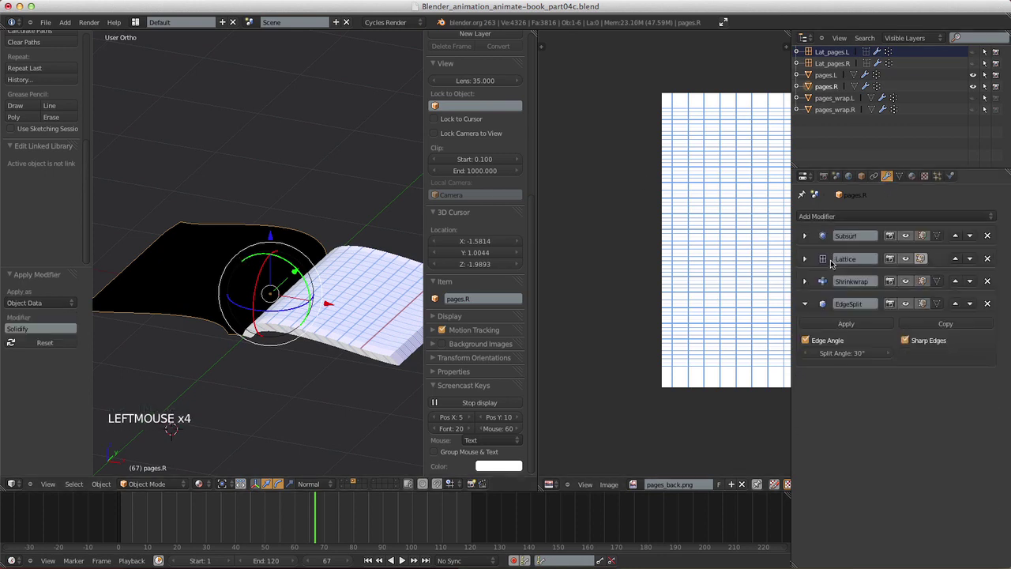
- Turn off the viewport display of the Subsurf, Lattice, Shrinkwrap and EdgeSplit modifiers on pages.R
{"action": "left_click", "coordinate": [905, 236]}
{"action": "left_click", "coordinate": [905, 258]}
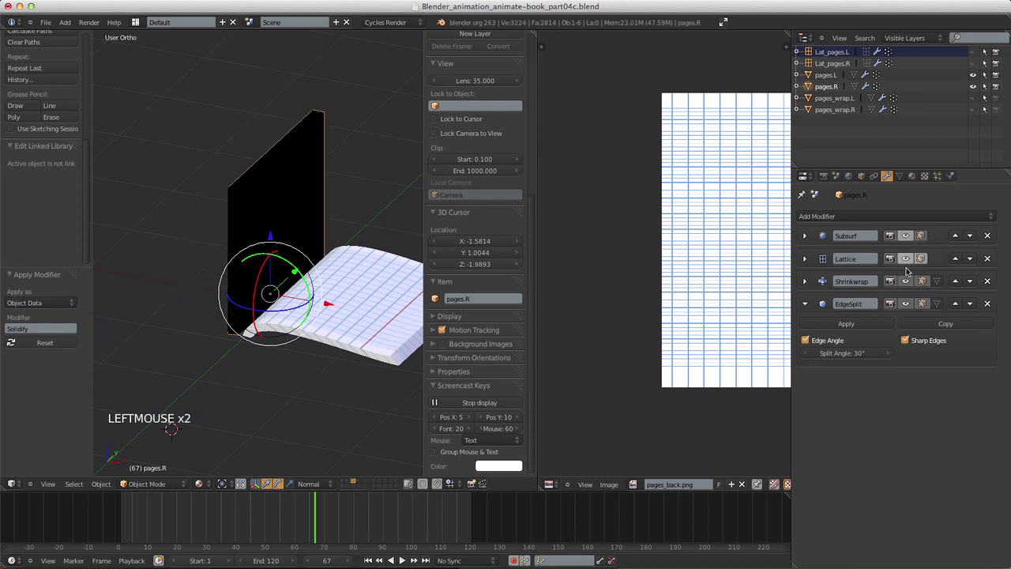
{"action": "left_click", "coordinate": [905, 280]}
{"action": "left_click", "coordinate": [905, 303]}
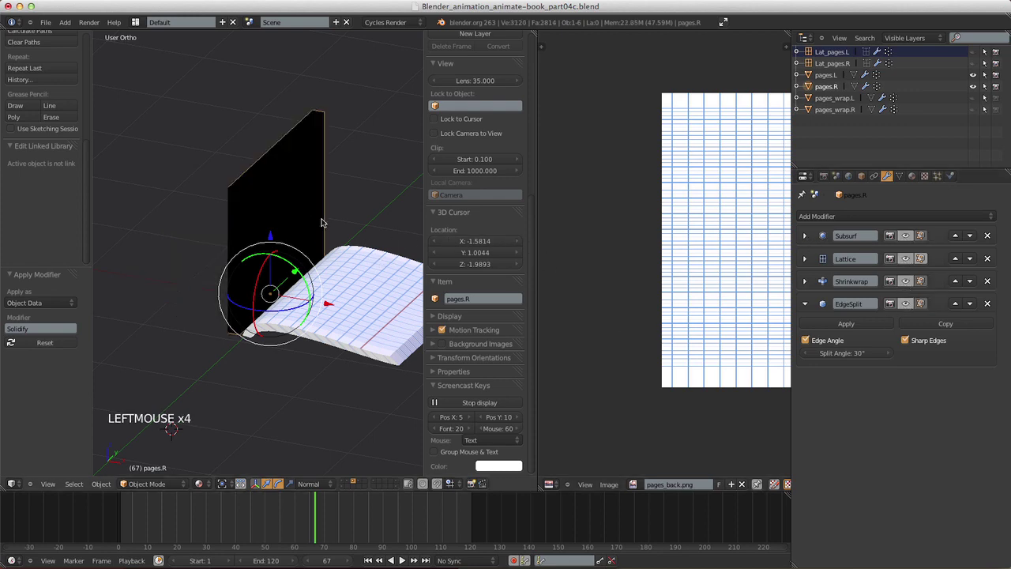
- Enter Edit Mode on pages.R, select a vertical border edge loop of one large face and switch the viewport to Solid shading
{"action": "key", "text": "Tab"}
{"action": "middle_click_drag", "start_coordinate": [300, 235], "coordinate": [255, 261], "text": "shift"}
{"action": "left_click", "coordinate": [332, 483]}
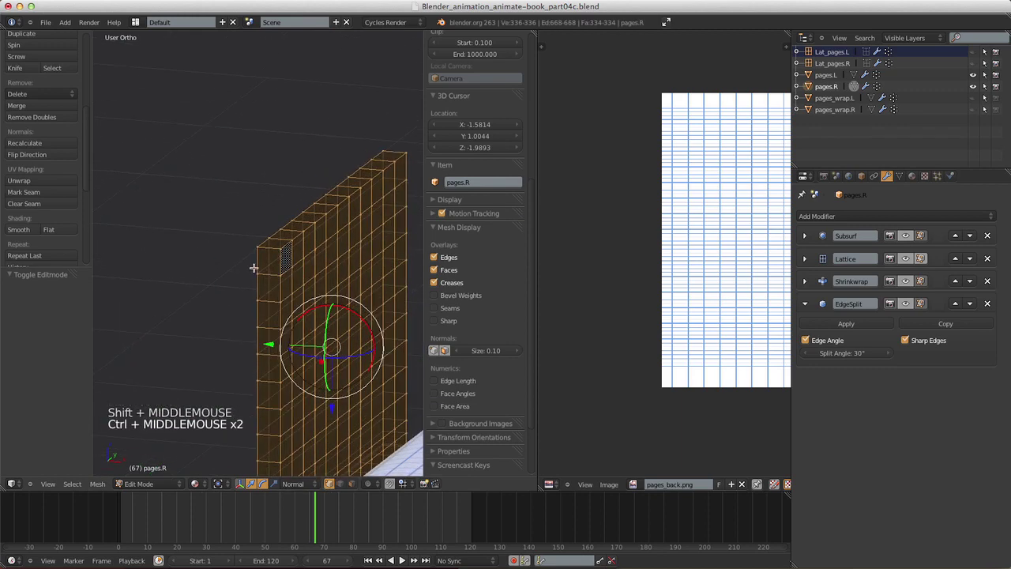
{"action": "right_click", "coordinate": [254, 261], "text": "alt"}
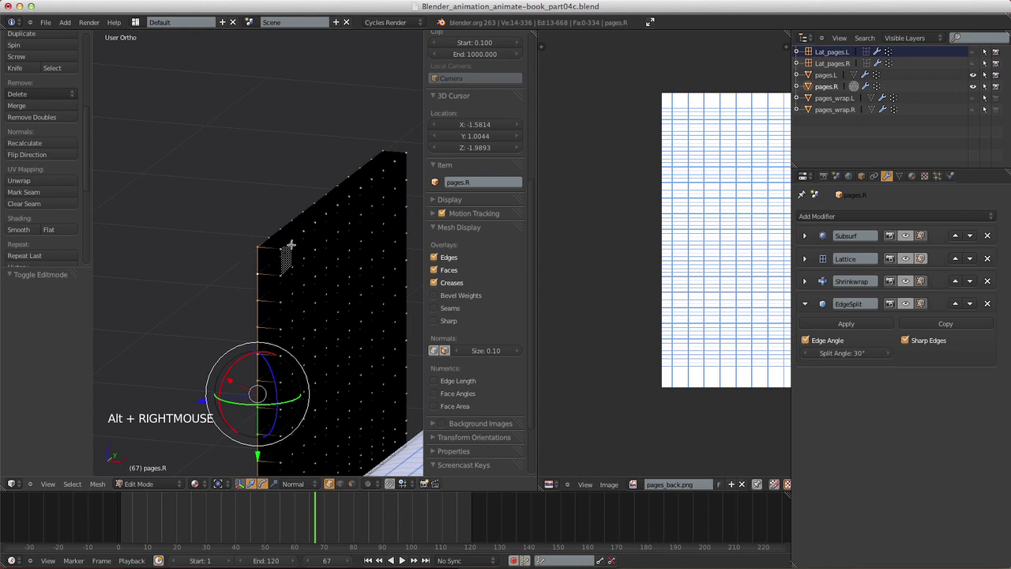
{"action": "right_click", "coordinate": [281, 261], "text": "alt"}
{"action": "middle_click_drag", "start_coordinate": [280, 274], "coordinate": [318, 280]}
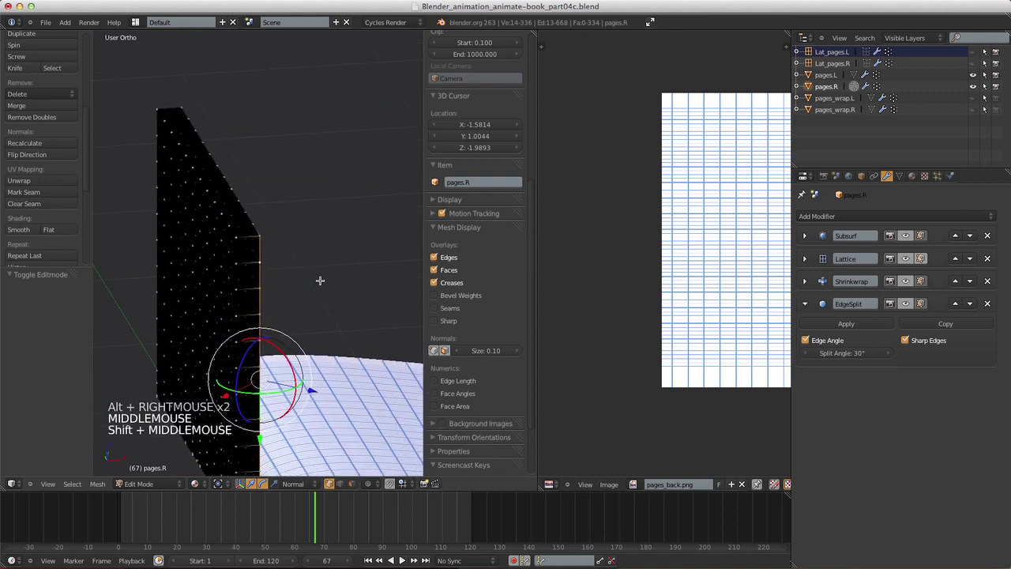
{"action": "left_click", "coordinate": [197, 483]}
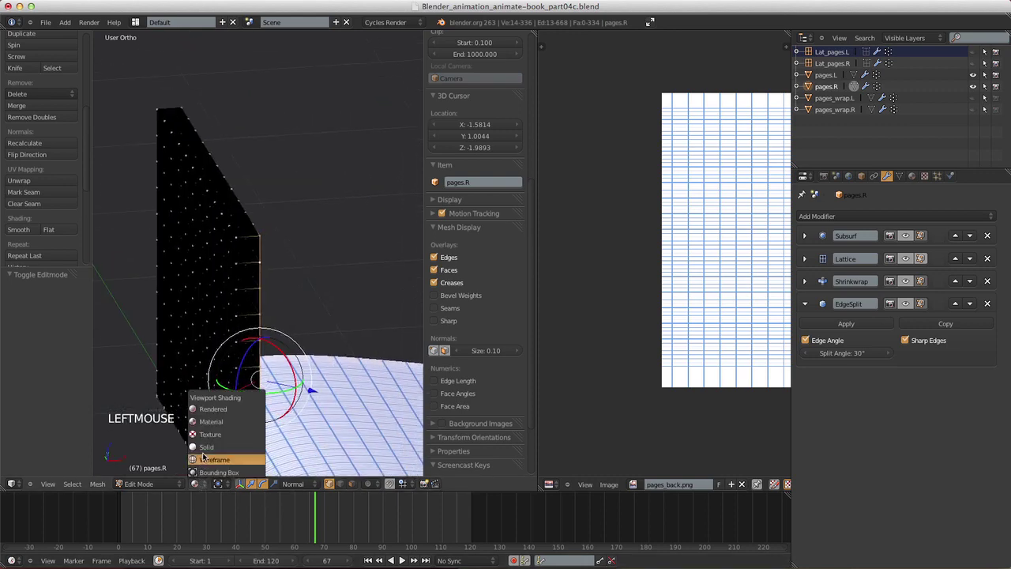
{"action": "left_click", "coordinate": [237, 446]}
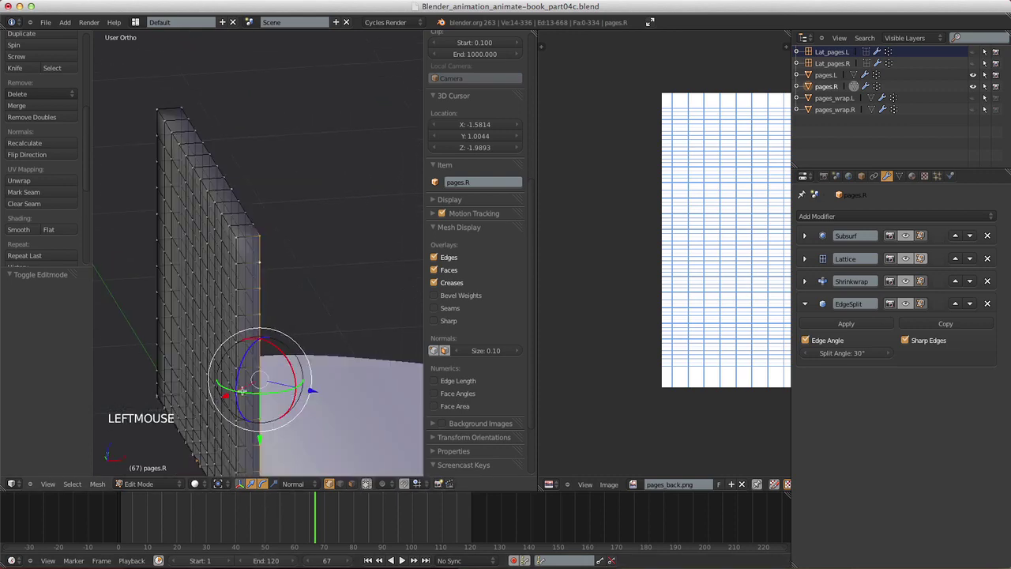
- Add the other three border edge loops of the large face toward the other page block and mark them as seams
{"action": "right_click", "coordinate": [236, 191], "text": "alt+shift"}
{"action": "middle_click_drag", "start_coordinate": [275, 190], "coordinate": [155, 237]}
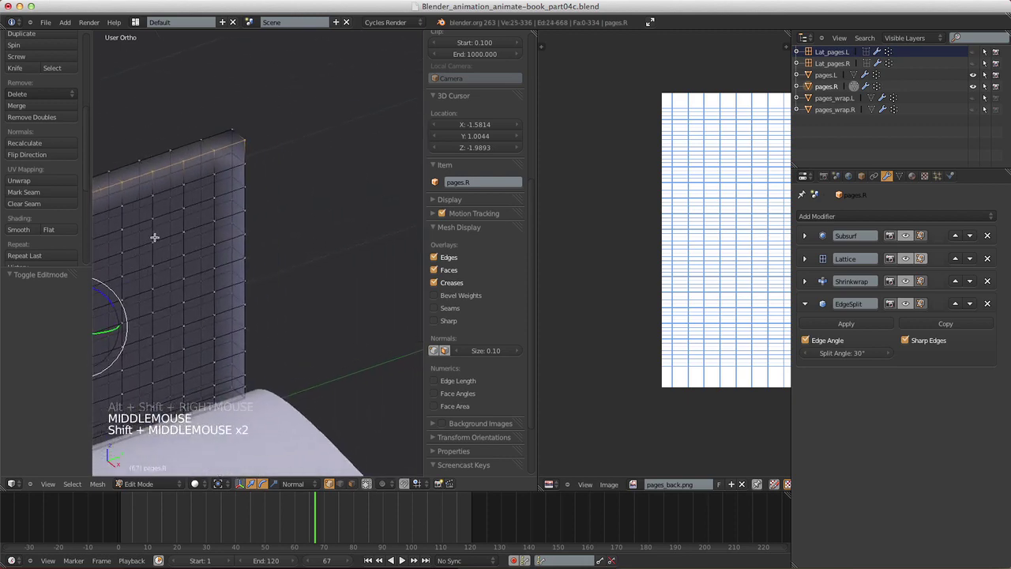
{"action": "right_click", "coordinate": [243, 228], "text": "alt+shift"}
{"action": "mouse_move", "coordinate": [242, 233]}
{"action": "middle_mouse_down", "text": "shift"}
{"action": "mouse_move", "coordinate": [239, 247]}
{"action": "mouse_move", "coordinate": [254, 236]}
{"action": "mouse_move", "coordinate": [235, 293]}
{"action": "mouse_move", "coordinate": [227, 240]}
{"action": "middle_mouse_up", "text": "shift"}
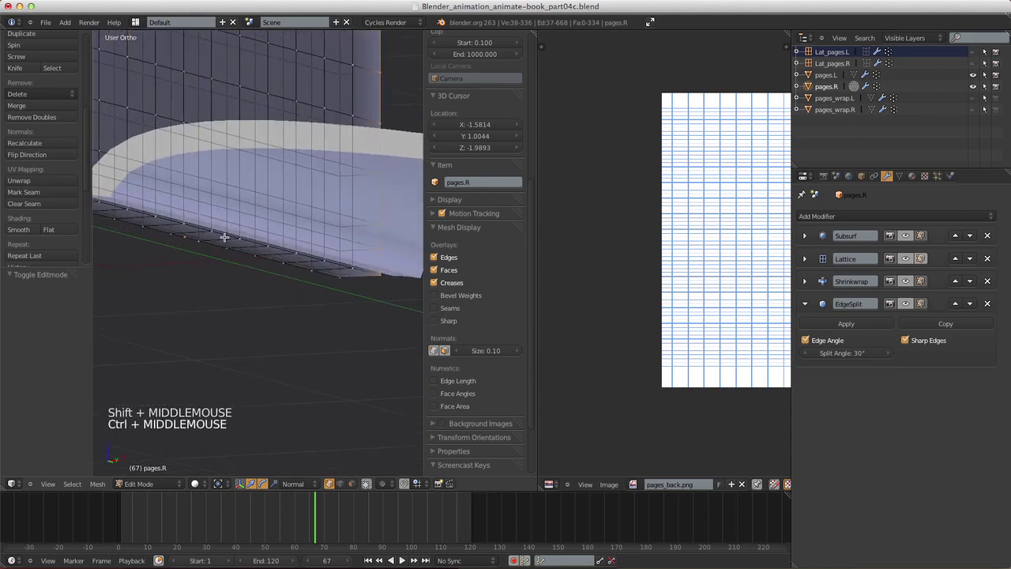
{"action": "right_click", "coordinate": [226, 237], "text": "alt+shift"}
{"action": "middle_click_drag", "start_coordinate": [258, 281], "coordinate": [248, 252], "text": "ctrl"}
{"action": "middle_click_drag", "start_coordinate": [249, 252], "coordinate": [198, 253]}
{"action": "left_click", "coordinate": [23, 192]}
- Select the four short corner edges across the thickness of pages.R and mark them as seams
{"action": "middle_click_drag", "start_coordinate": [189, 190], "coordinate": [234, 241], "text": "shift"}
{"action": "right_click", "coordinate": [235, 240]}
{"action": "right_click", "coordinate": [348, 164], "text": "shift"}
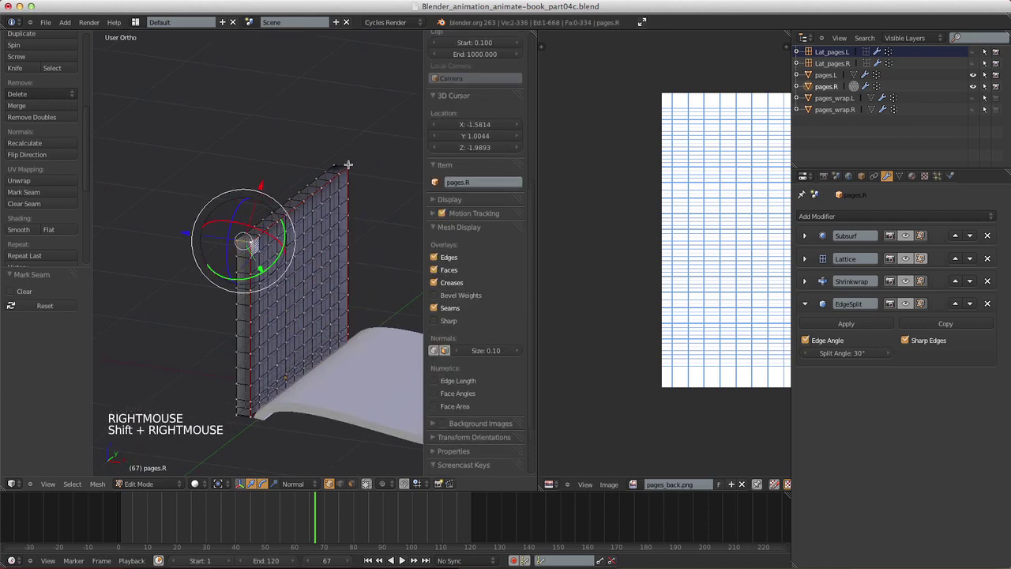
{"action": "right_click", "coordinate": [348, 163], "text": "shift"}
{"action": "right_click", "coordinate": [332, 154], "text": "shift"}
{"action": "middle_click_drag", "start_coordinate": [332, 154], "coordinate": [255, 300], "text": "shift"}
{"action": "right_click", "coordinate": [208, 279], "text": "shift"}
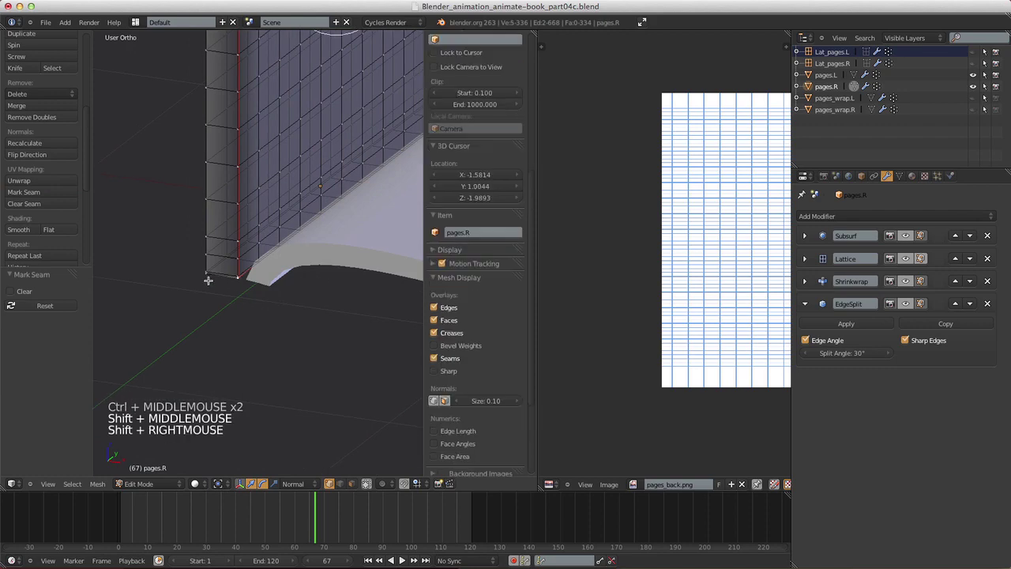
{"action": "right_click", "coordinate": [200, 277], "text": "shift"}
{"action": "middle_click_drag", "start_coordinate": [319, 40], "coordinate": [261, 46], "text": "shift"}
{"action": "middle_click_drag", "start_coordinate": [313, 184], "coordinate": [223, 308], "text": "shift"}
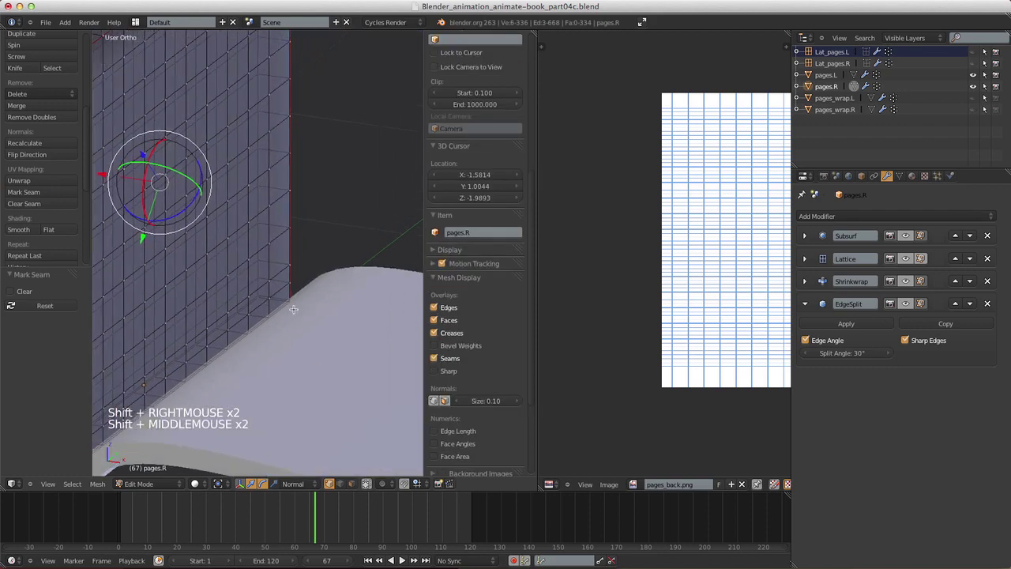
{"action": "right_click", "coordinate": [299, 297], "text": "shift"}
{"action": "key", "text": "super+z"}
{"action": "middle_click_drag", "start_coordinate": [304, 294], "coordinate": [286, 219], "text": "shift"}
{"action": "right_click", "coordinate": [298, 237], "text": "shift"}
{"action": "right_click", "coordinate": [263, 233], "text": "shift"}
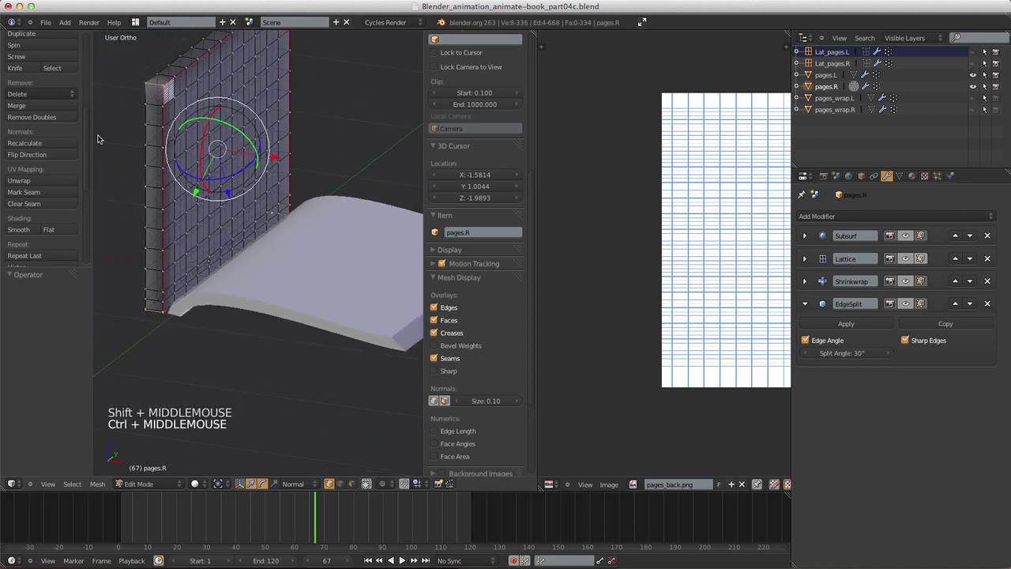
{"action": "left_click", "coordinate": [24, 192]}
- Leave Edit Mode and rotate pages.R by 90° around the X axis
{"action": "mouse_move", "coordinate": [285, 308]}
{"action": "middle_mouse_down", "text": "shift"}
{"action": "mouse_move", "coordinate": [322, 313]}
{"action": "mouse_move", "coordinate": [320, 327]}
{"action": "mouse_move", "coordinate": [295, 334]}
{"action": "mouse_move", "coordinate": [285, 295]}
{"action": "middle_mouse_up", "text": "shift"}
{"action": "key", "text": "Tab"}
{"action": "key", "text": "r"}
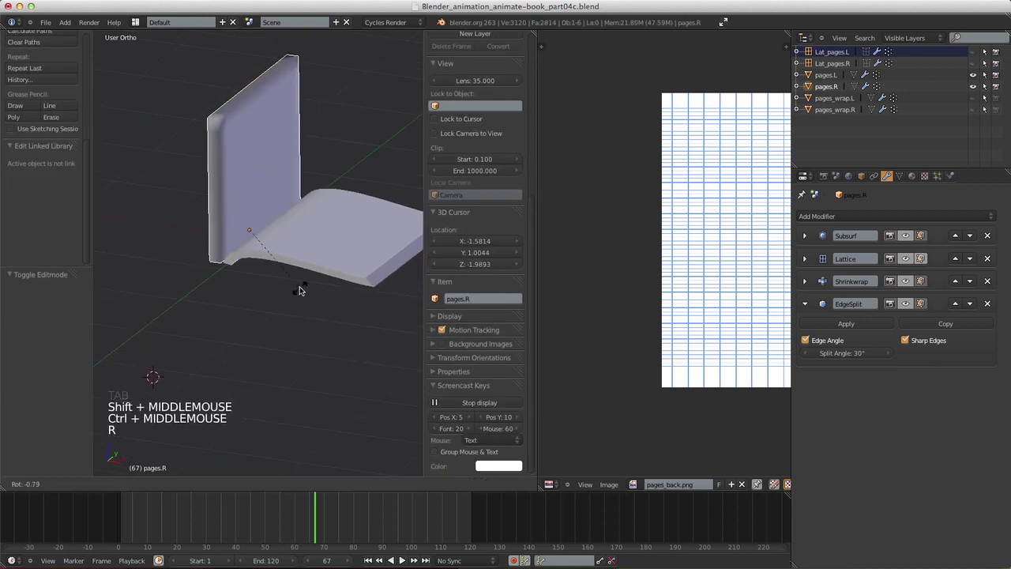
{"action": "key", "text": "x"}
{"action": "key", "text": "9"}
{"action": "key", "text": "0"}
{"action": "key", "text": "Return"}
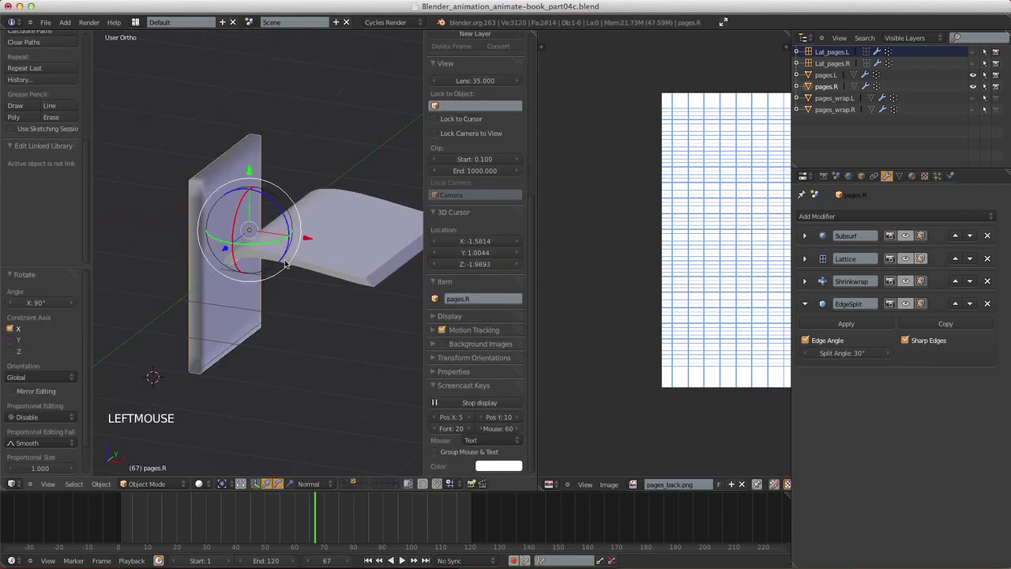
- From the Right view, select the whole pages.R mesh in Edit Mode and unwrap it with Project from View (Bounds)
{"action": "key", "text": "KP_3"}
{"action": "middle_click_drag", "start_coordinate": [292, 276], "coordinate": [279, 289], "text": "shift"}
{"action": "key", "text": "Tab"}
{"action": "middle_click_drag", "start_coordinate": [283, 253], "coordinate": [229, 325], "text": "shift"}
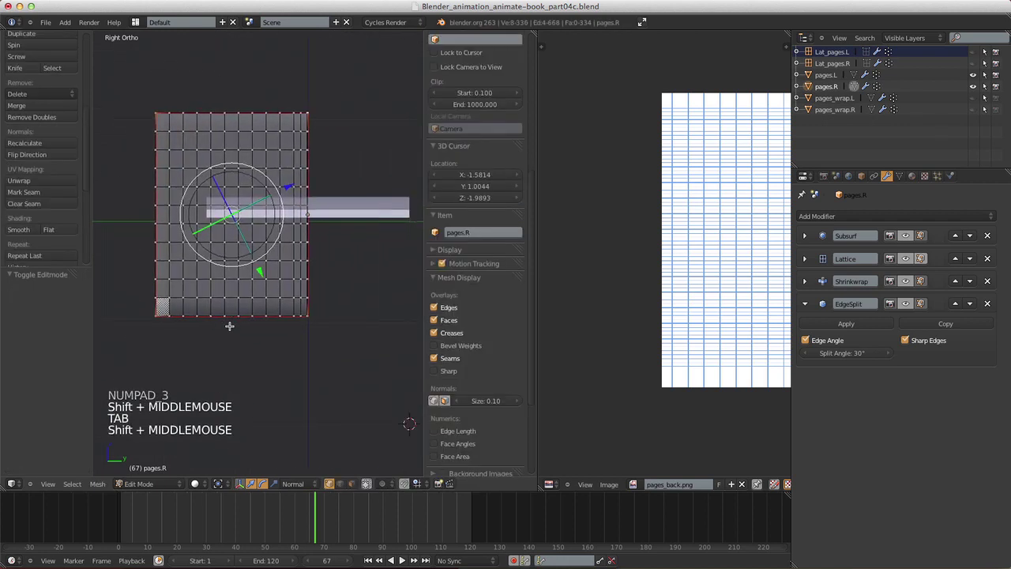
{"action": "key", "text": "a"}
{"action": "key", "text": "a"}
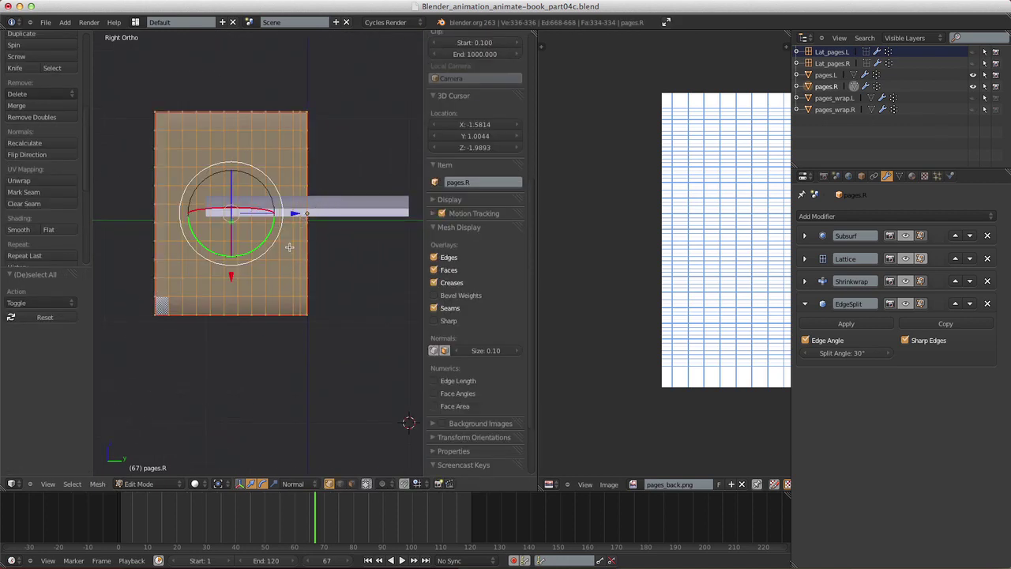
{"action": "key", "text": "u"}
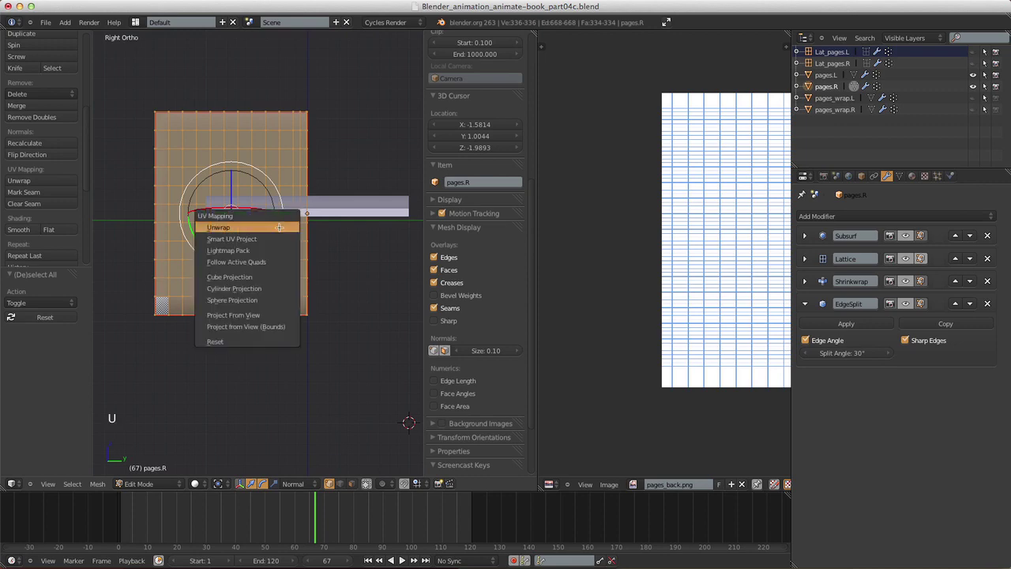
{"action": "left_click", "coordinate": [276, 327]}
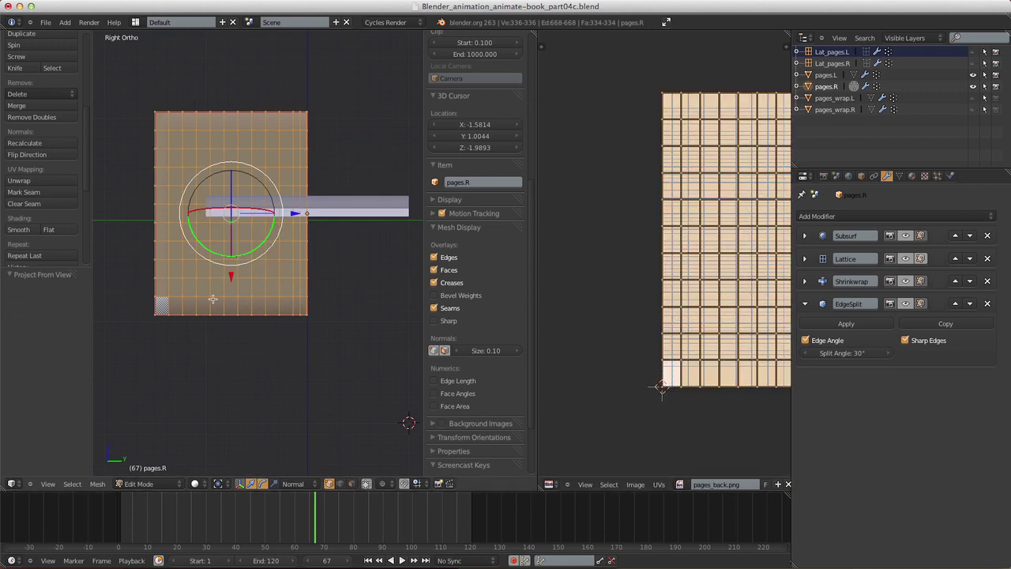
{"action": "middle_click_drag", "start_coordinate": [212, 298], "coordinate": [284, 316]}
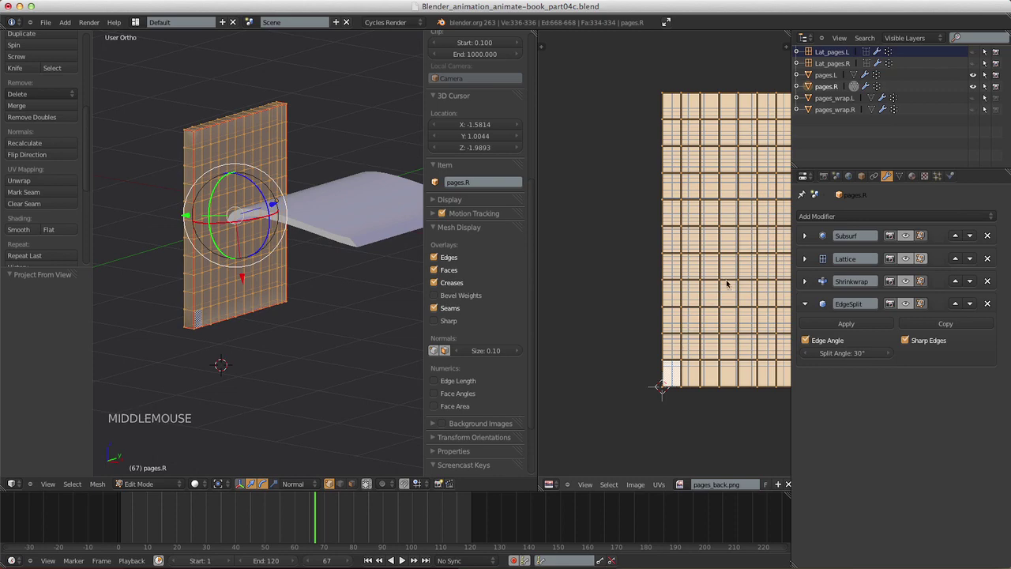
{"action": "middle_click_drag", "start_coordinate": [728, 283], "coordinate": [648, 279], "text": "shift"}
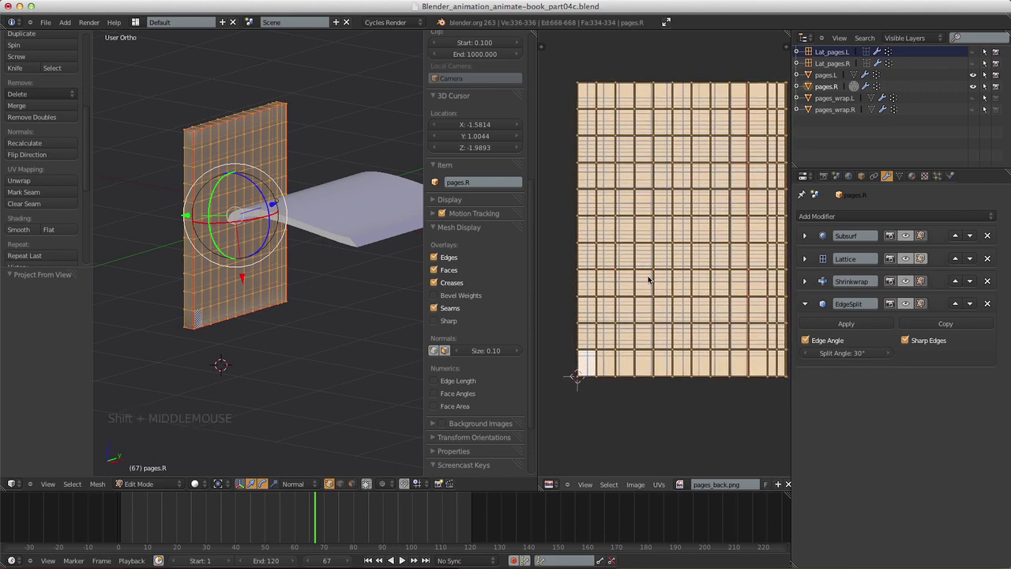
- From the Front view, box-select the faces of both large sides of pages.R and pin their UVs
{"action": "middle_click_drag", "start_coordinate": [204, 259], "coordinate": [277, 238]}
{"action": "key", "text": "KP_1"}
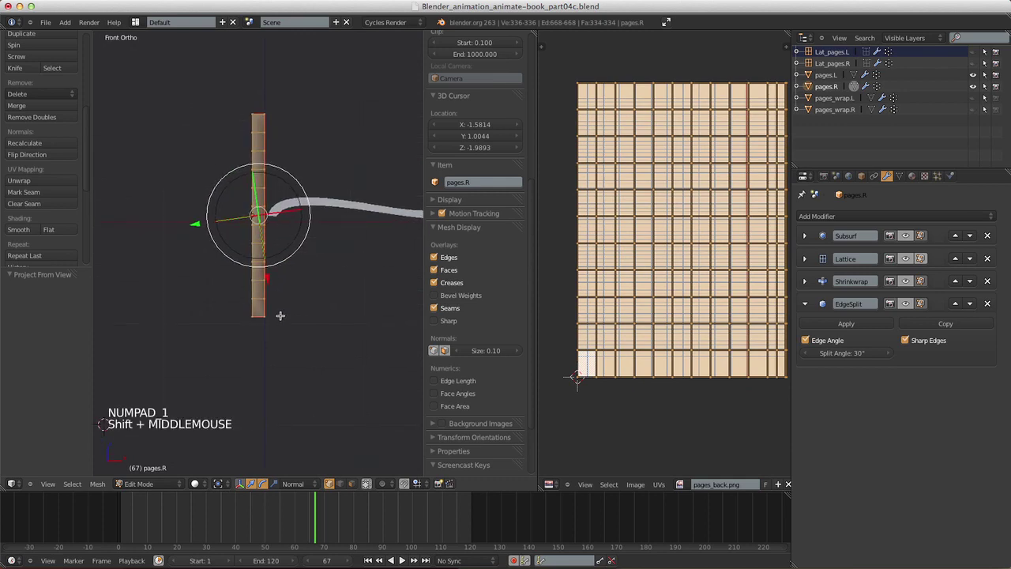
{"action": "left_click", "coordinate": [351, 484]}
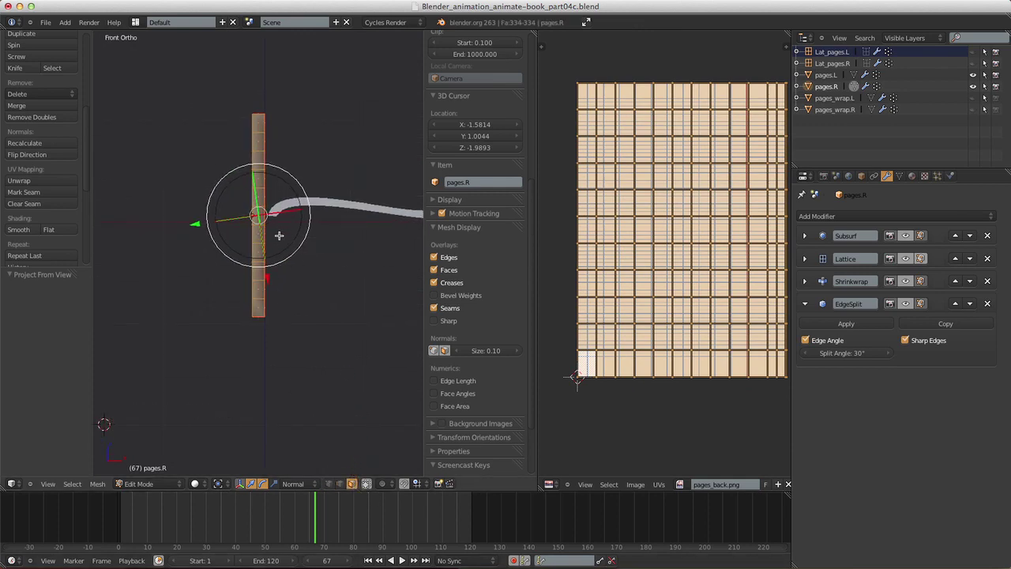
{"action": "key", "text": "a"}
{"action": "key", "text": "b"}
{"action": "left_click_drag", "start_coordinate": [205, 89], "coordinate": [252, 346]}
{"action": "key", "text": "b"}
{"action": "left_click_drag", "start_coordinate": [263, 103], "coordinate": [330, 336]}
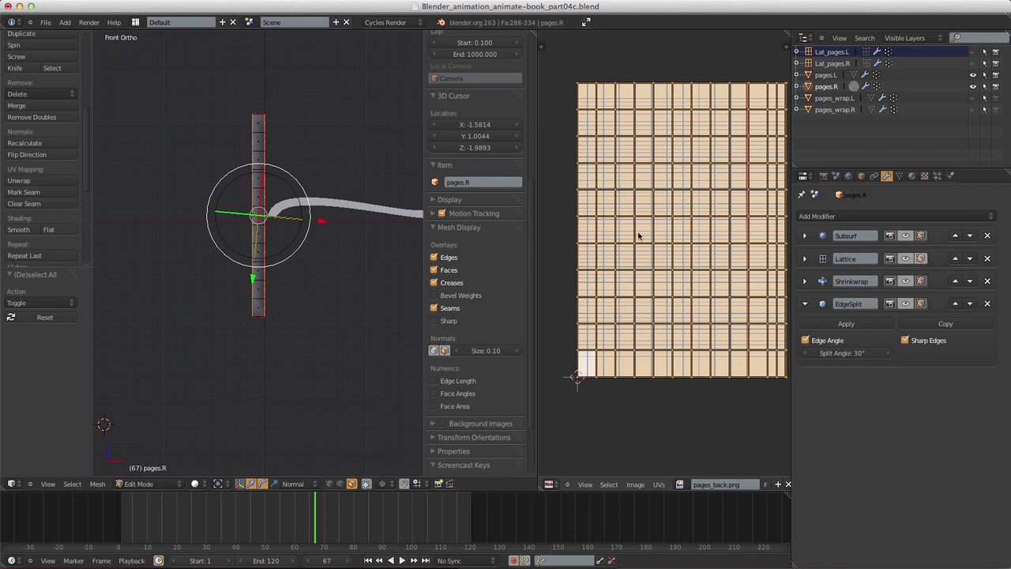
{"action": "key", "text": "p"}
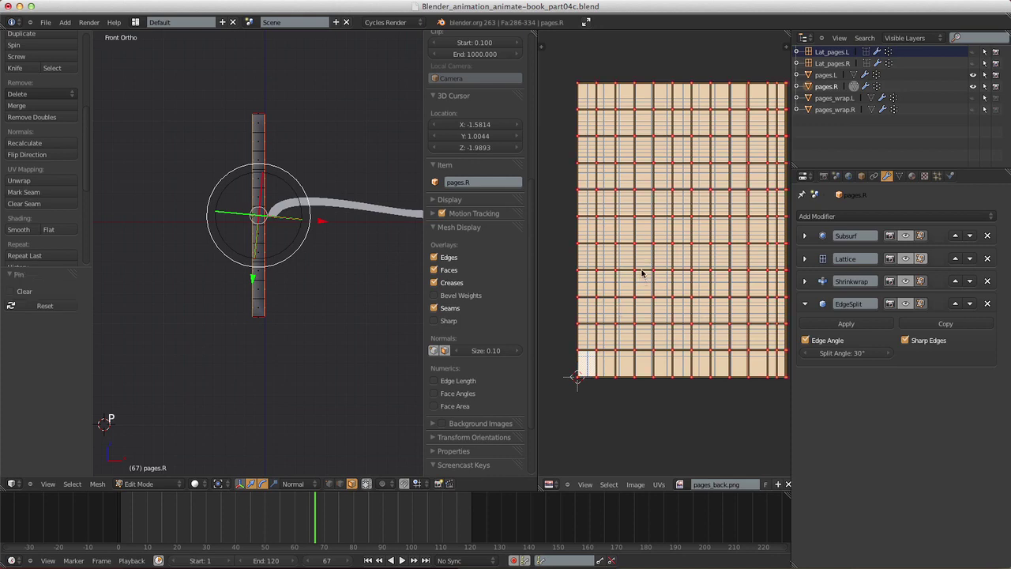
- Select all faces of pages.R and unwrap the mesh around the pinned UVs
{"action": "key", "text": "a"}
{"action": "key", "text": "a"}
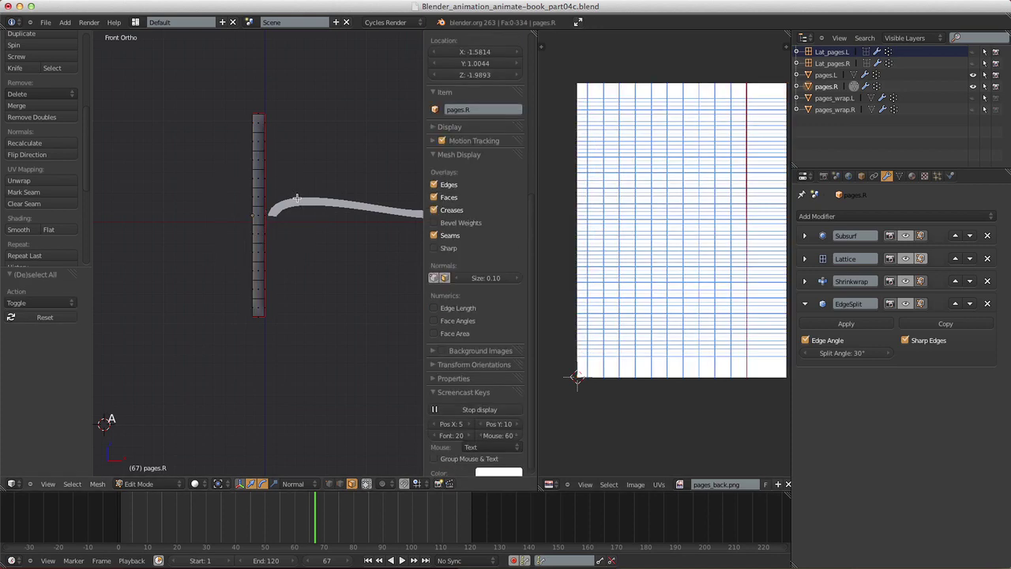
{"action": "key", "text": "u"}
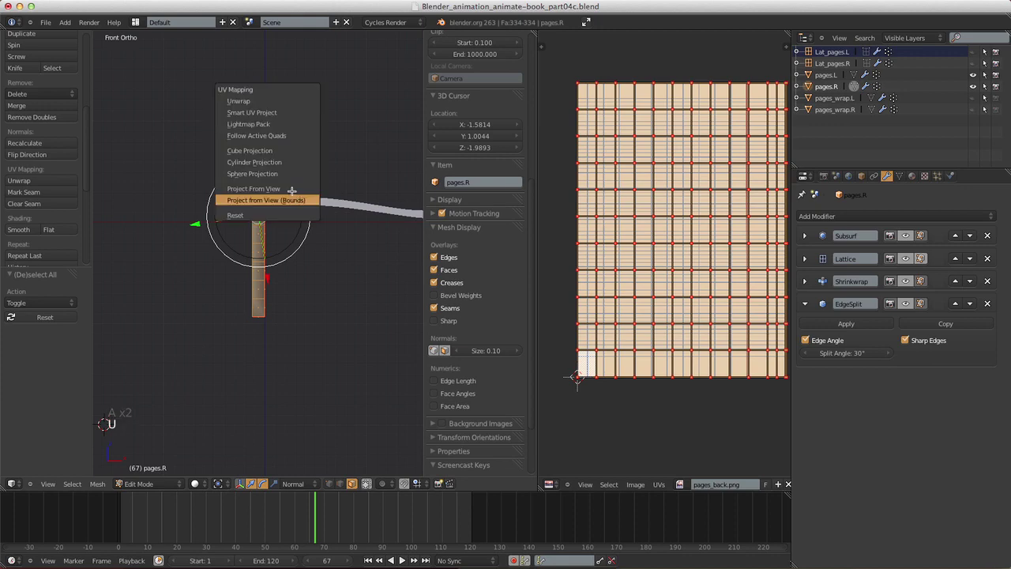
{"action": "left_click", "coordinate": [272, 100]}
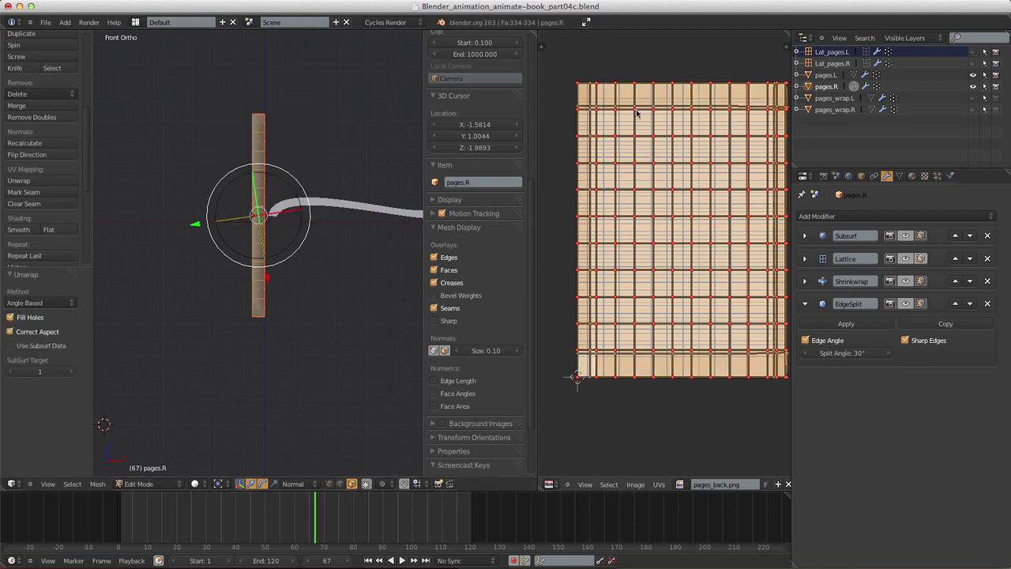
- Clear the seams from the entire pages.R mesh
{"action": "middle_click_drag", "start_coordinate": [308, 213], "coordinate": [271, 244]}
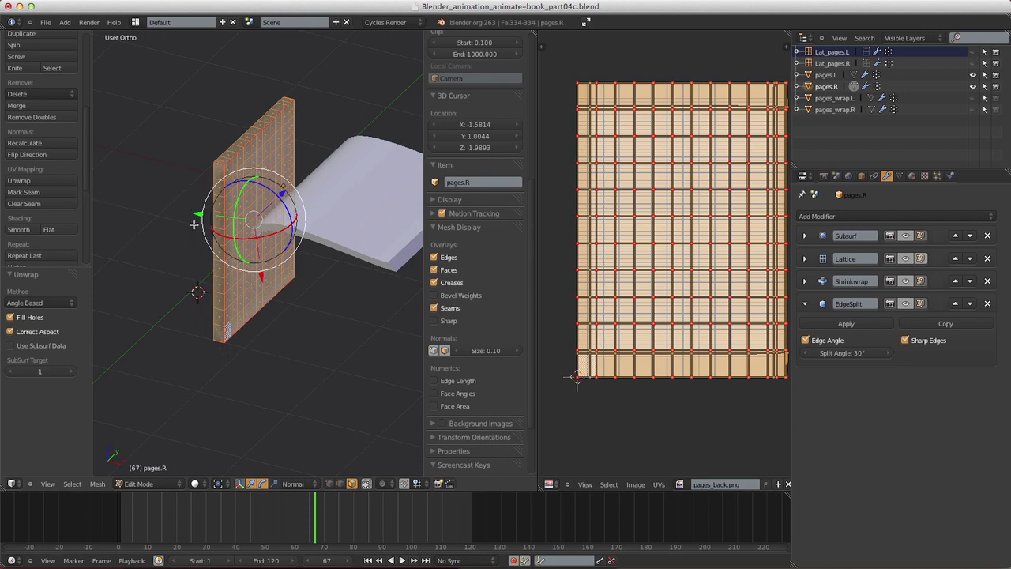
{"action": "key", "text": "a"}
{"action": "key", "text": "a"}
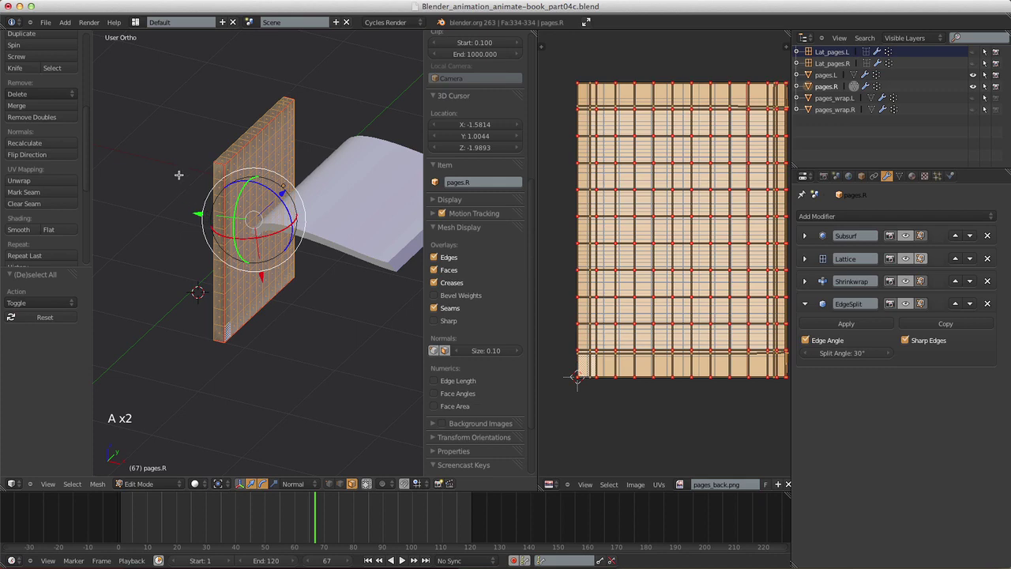
{"action": "left_click", "coordinate": [42, 203]}
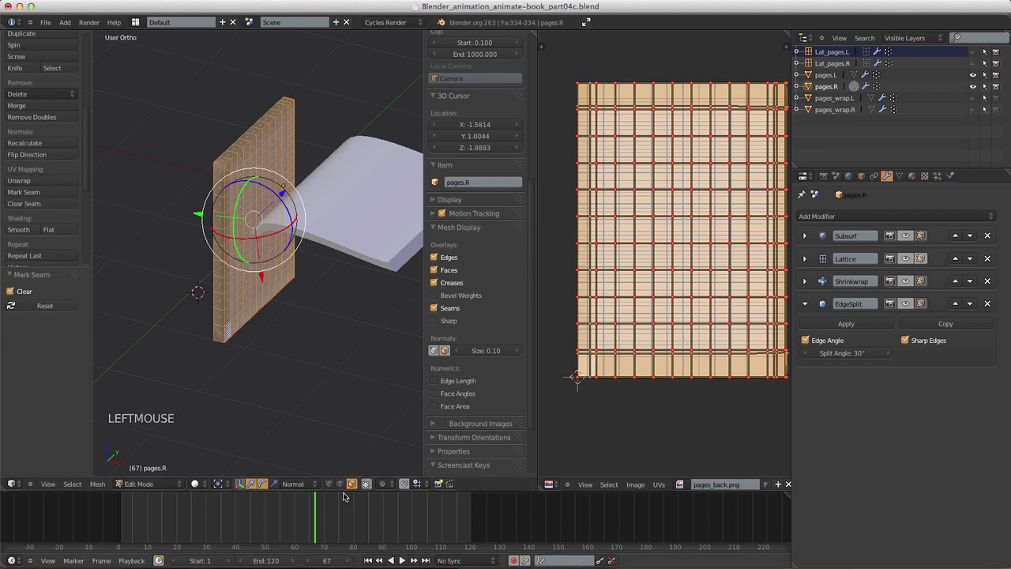
- In vertex selection, select the four border edge loops of the opposite large face of pages.R
{"action": "middle_click_drag", "start_coordinate": [209, 284], "coordinate": [180, 203]}
{"action": "right_click", "coordinate": [182, 188], "text": "alt+shift"}
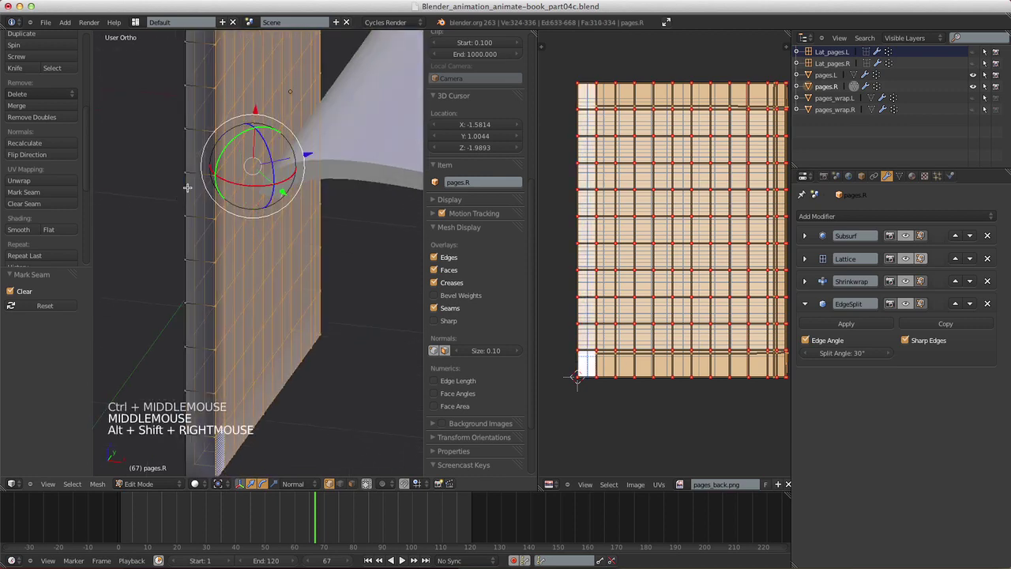
{"action": "right_click", "coordinate": [182, 185], "text": "alt"}
{"action": "middle_click_drag", "start_coordinate": [182, 186], "coordinate": [259, 178], "text": "shift"}
{"action": "right_click", "coordinate": [273, 179], "text": "alt+shift"}
{"action": "middle_click_drag", "start_coordinate": [345, 140], "coordinate": [278, 143]}
{"action": "right_click", "coordinate": [283, 120], "text": "alt+shift"}
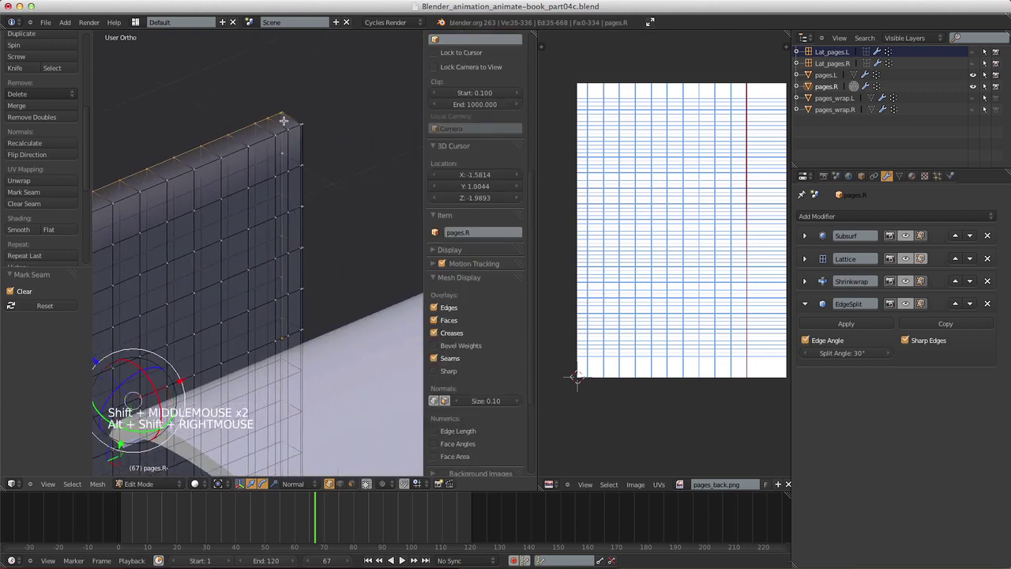
{"action": "middle_click_drag", "start_coordinate": [251, 291], "coordinate": [276, 187], "text": "shift"}
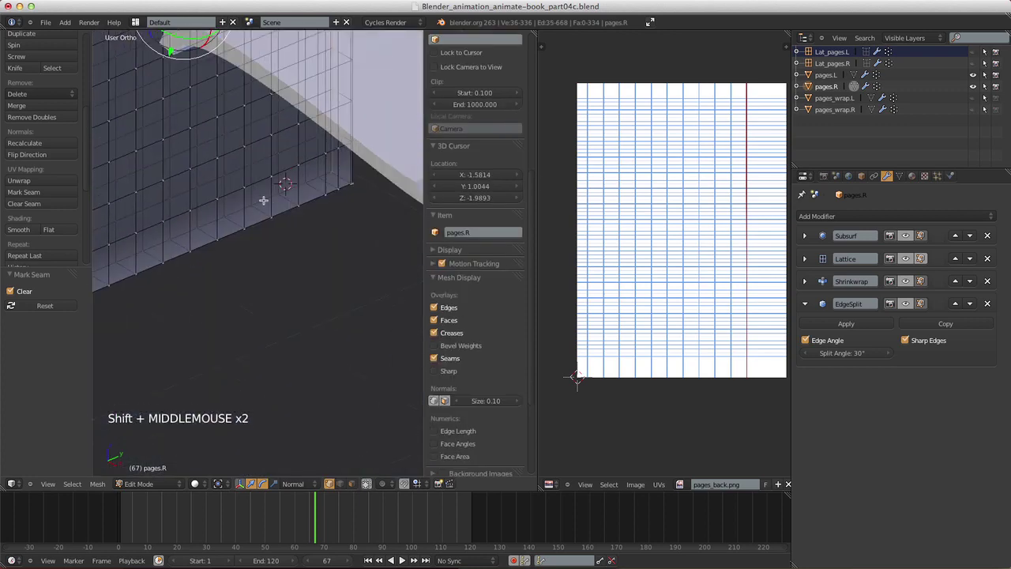
{"action": "right_click", "coordinate": [210, 263], "text": "alt+shift"}
{"action": "middle_click_drag", "start_coordinate": [211, 264], "coordinate": [280, 255], "text": "shift"}
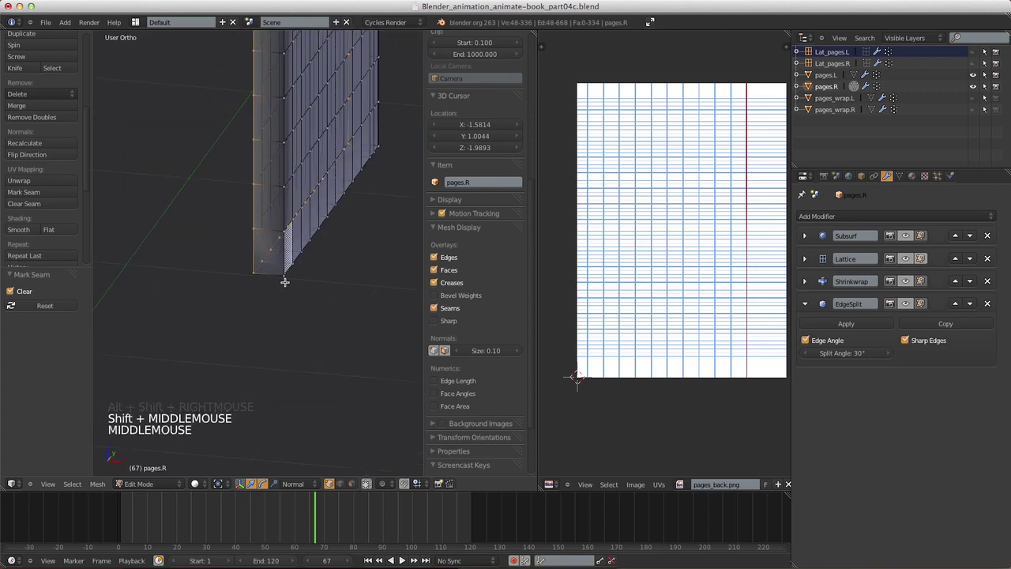
- Add the missing corner vertices to the border selection of the large face of pages.R, mark it as a seam and deselect everything
{"action": "middle_click_drag", "start_coordinate": [311, 199], "coordinate": [265, 235], "text": "shift"}
{"action": "middle_click_drag", "start_coordinate": [265, 235], "coordinate": [268, 338], "text": "shift"}
{"action": "right_click", "coordinate": [250, 242], "text": "shift"}
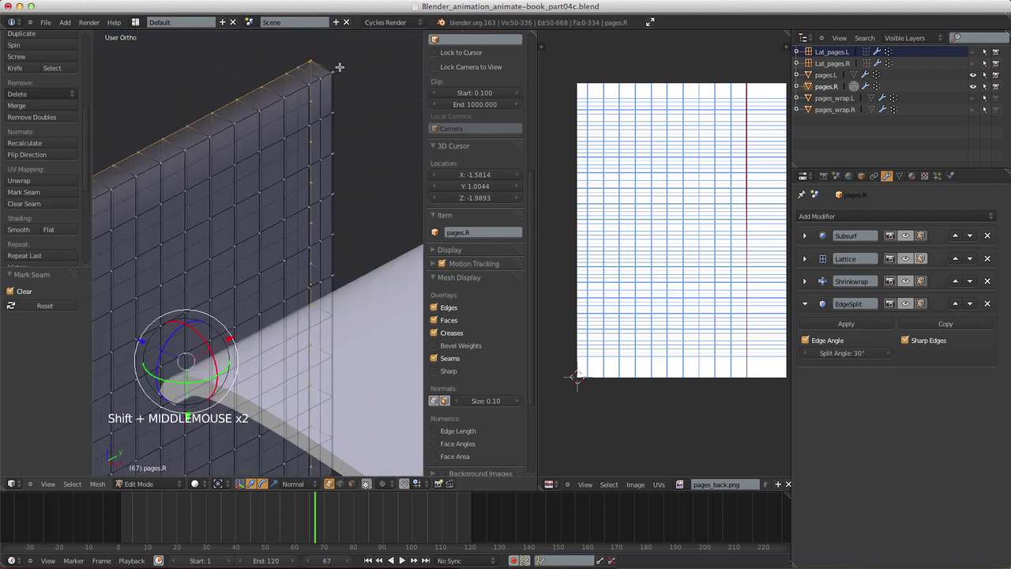
{"action": "middle_click_drag", "start_coordinate": [335, 82], "coordinate": [196, 129], "text": "shift"}
{"action": "right_click", "coordinate": [263, 144], "text": "shift"}
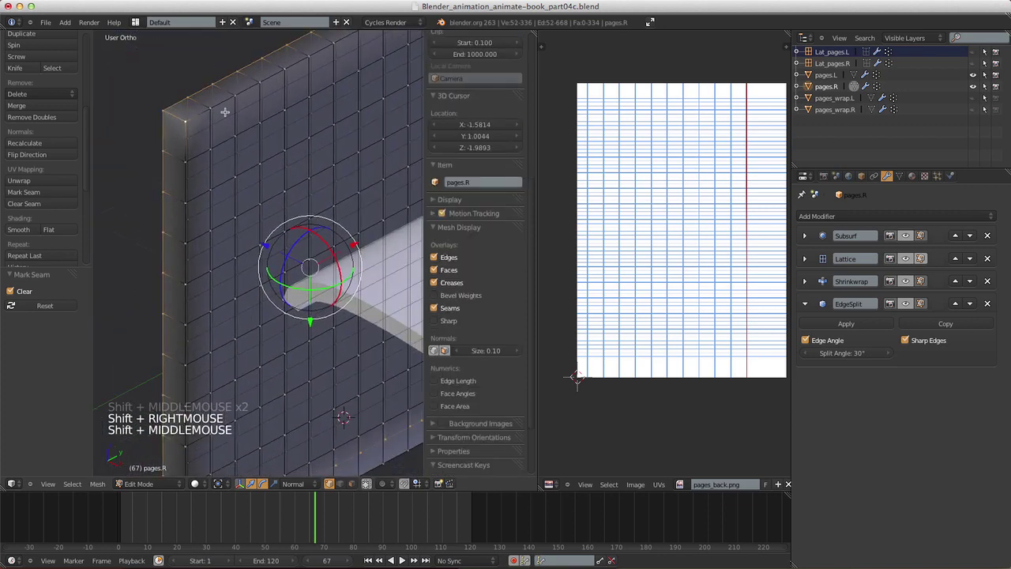
{"action": "left_click", "coordinate": [24, 204]}
{"action": "middle_click_drag", "start_coordinate": [271, 206], "coordinate": [225, 194], "text": "shift"}
{"action": "key", "text": "a"}
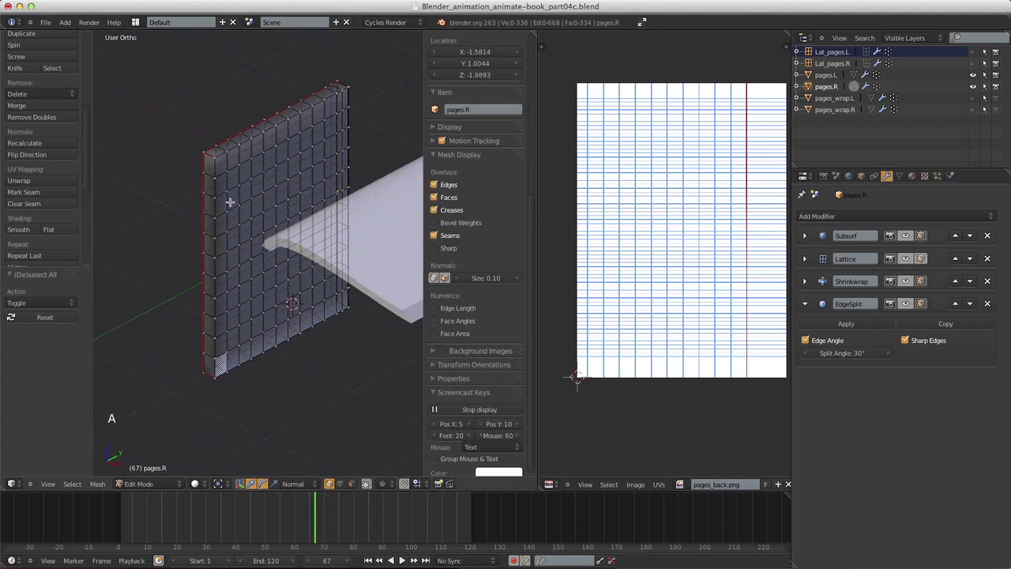
- Select all of pages.R, unpin its UVs and project them from the Right view fitted to the image bounds
{"action": "key", "text": "KP_3"}
{"action": "key", "text": "a"}
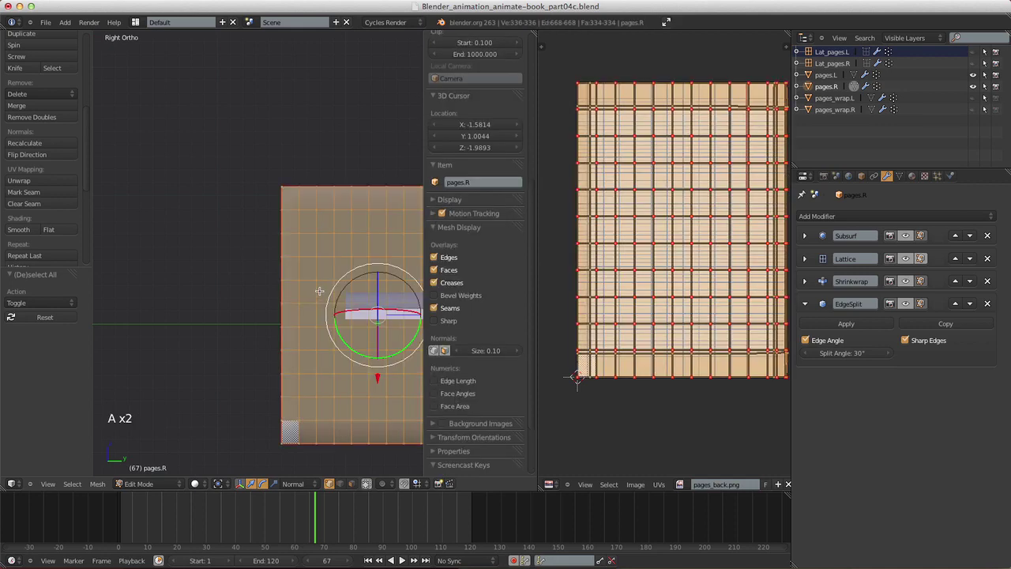
{"action": "key", "text": "u"}
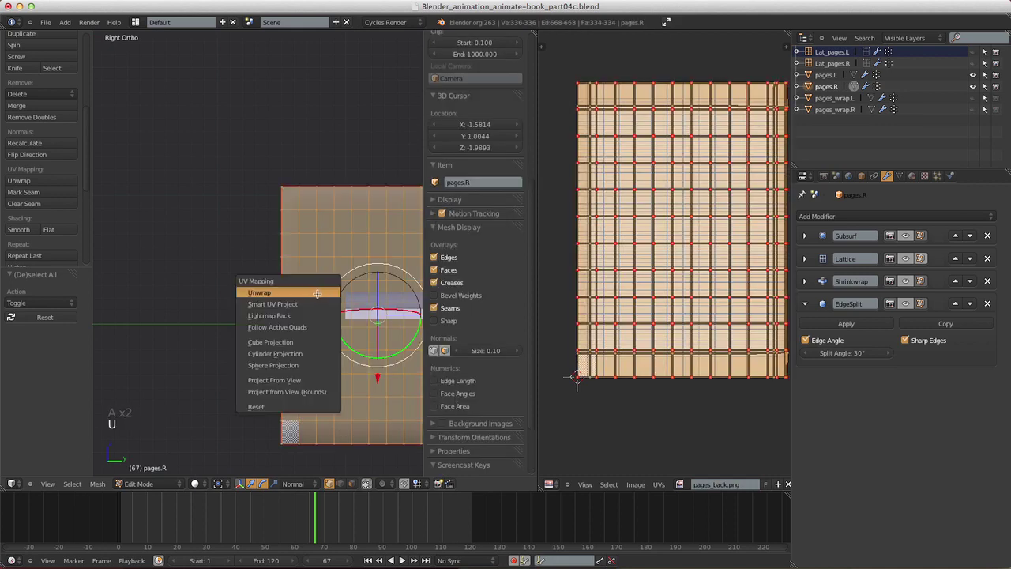
{"action": "left_click", "coordinate": [310, 392]}
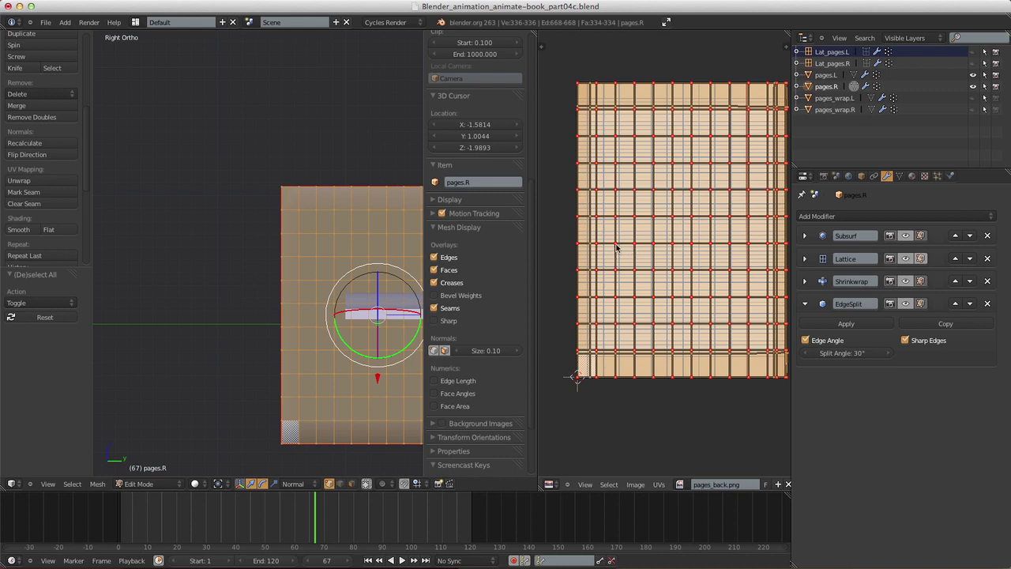
{"action": "key", "text": "alt+p"}
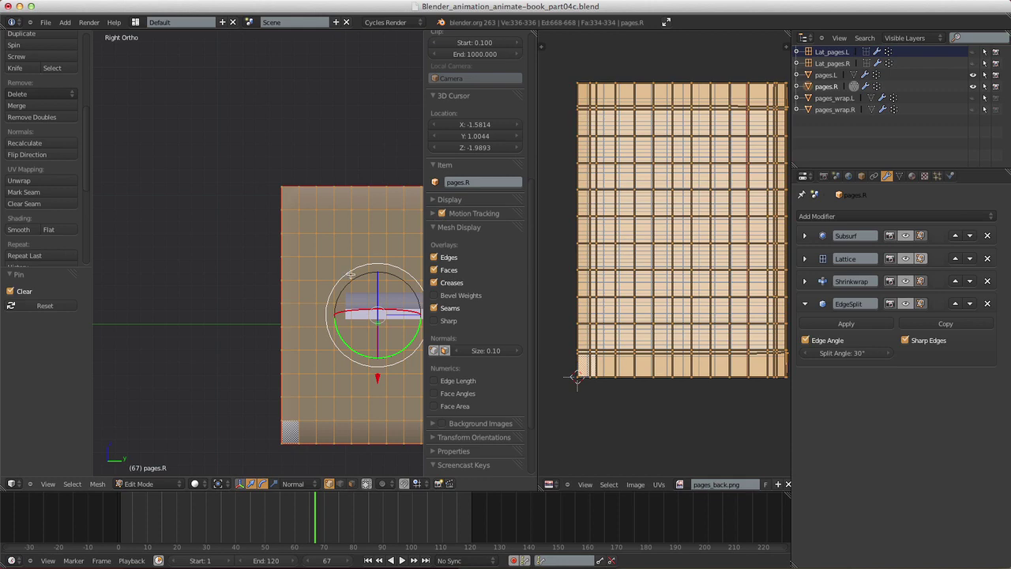
{"action": "key", "text": "u"}
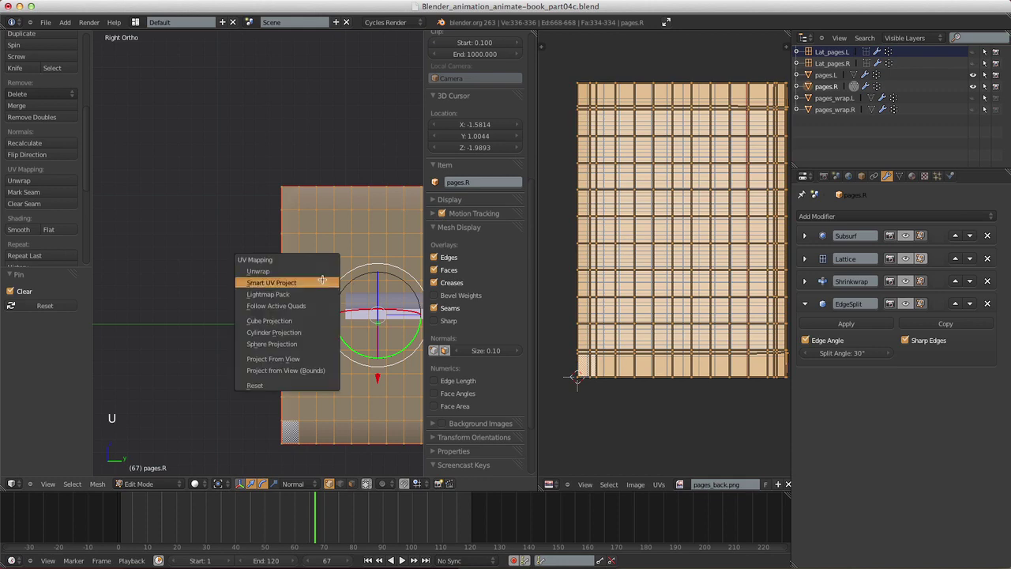
{"action": "left_click", "coordinate": [300, 368]}
- In face selection from the Front view, box-select the faces of both large sides of pages.R and pin their UVs
{"action": "key", "text": "KP_1"}
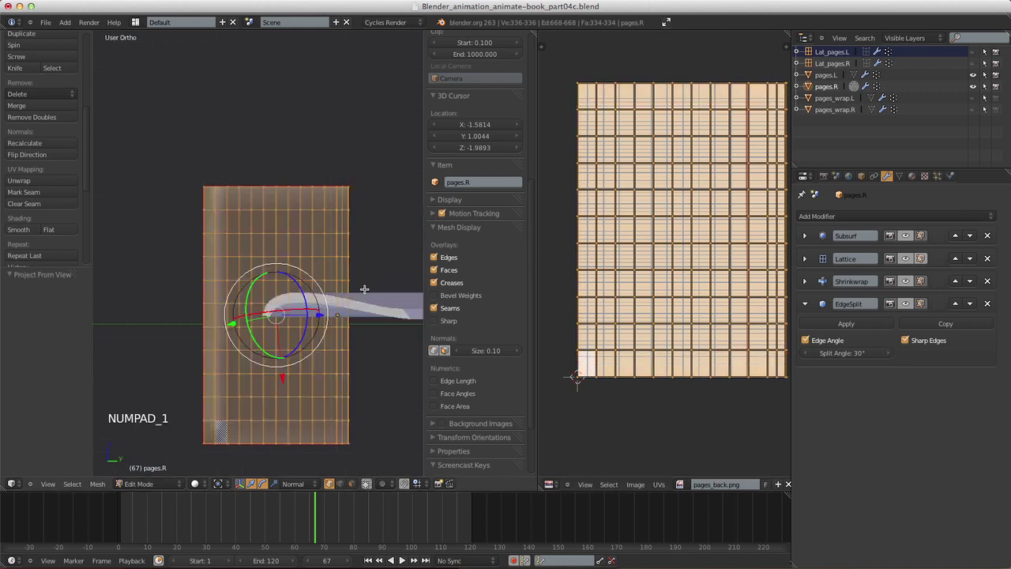
{"action": "middle_click_drag", "start_coordinate": [268, 329], "coordinate": [321, 307], "text": "shift"}
{"action": "left_click", "coordinate": [353, 483]}
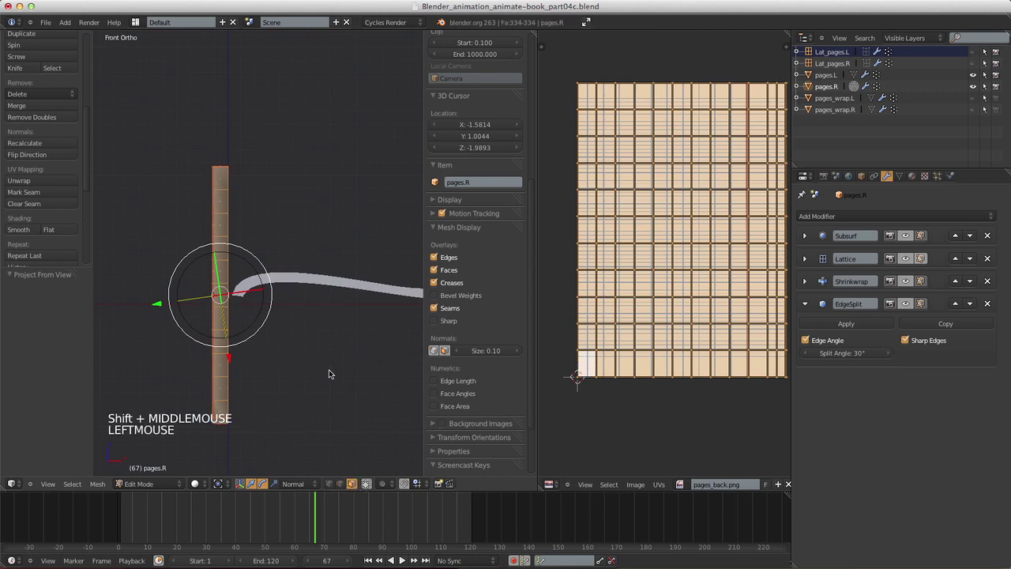
{"action": "middle_click_drag", "start_coordinate": [256, 315], "coordinate": [318, 300], "text": "shift"}
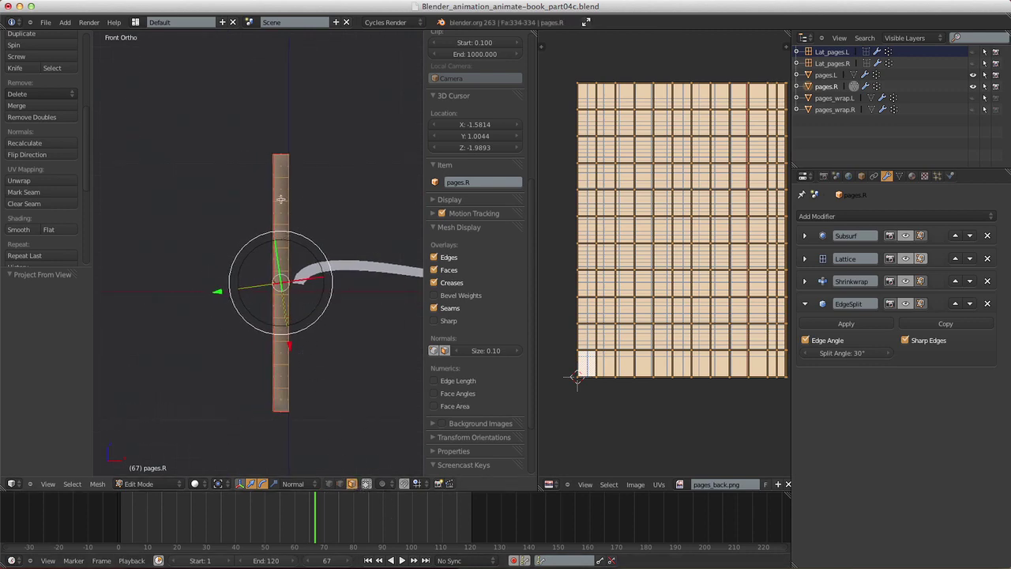
{"action": "key", "text": "a"}
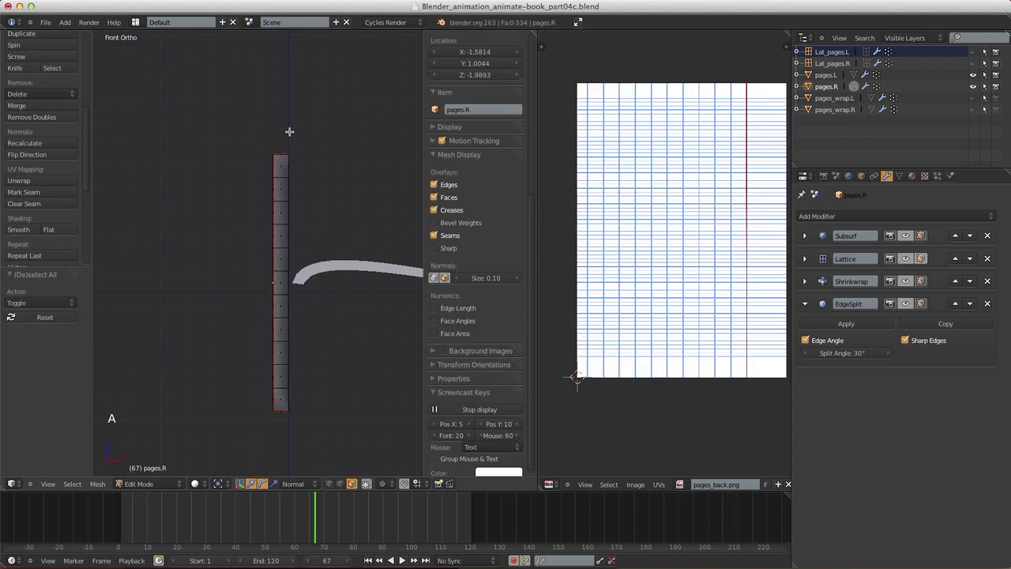
{"action": "key", "text": "l"}
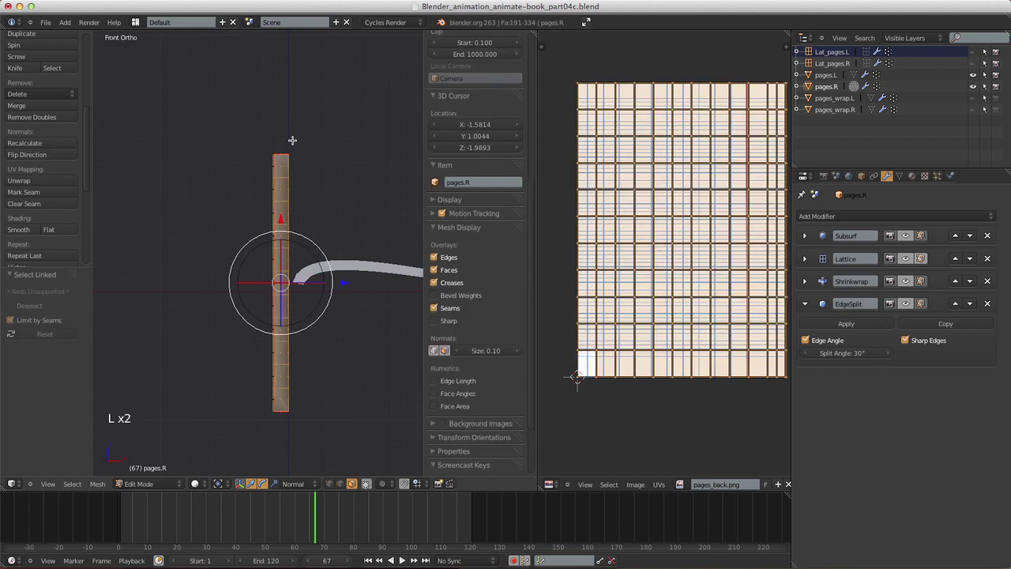
{"action": "key", "text": "a"}
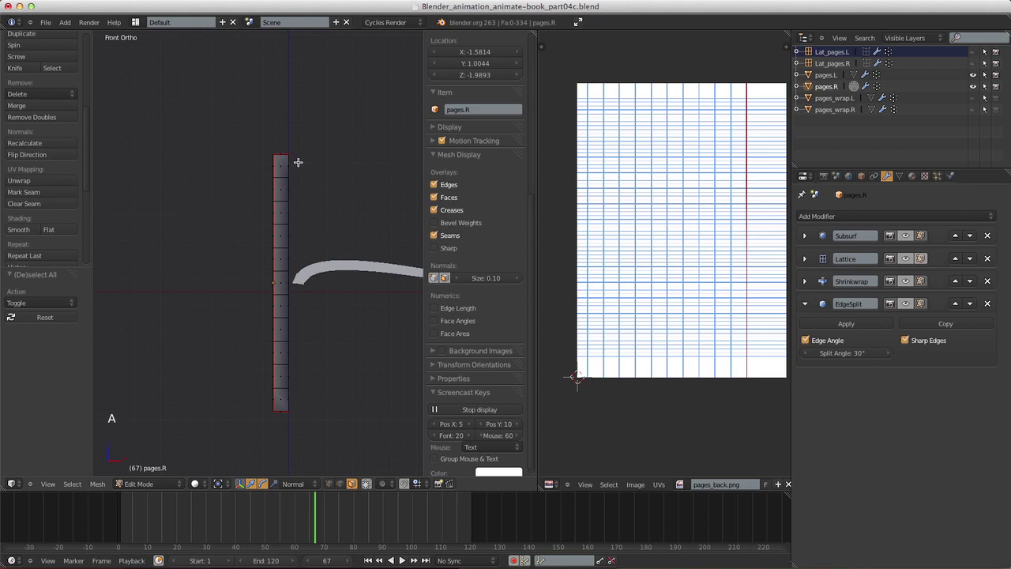
{"action": "key", "text": "b"}
{"action": "left_click_drag", "start_coordinate": [287, 135], "coordinate": [379, 453]}
{"action": "key", "text": "b"}
{"action": "left_click_drag", "start_coordinate": [227, 127], "coordinate": [289, 436]}
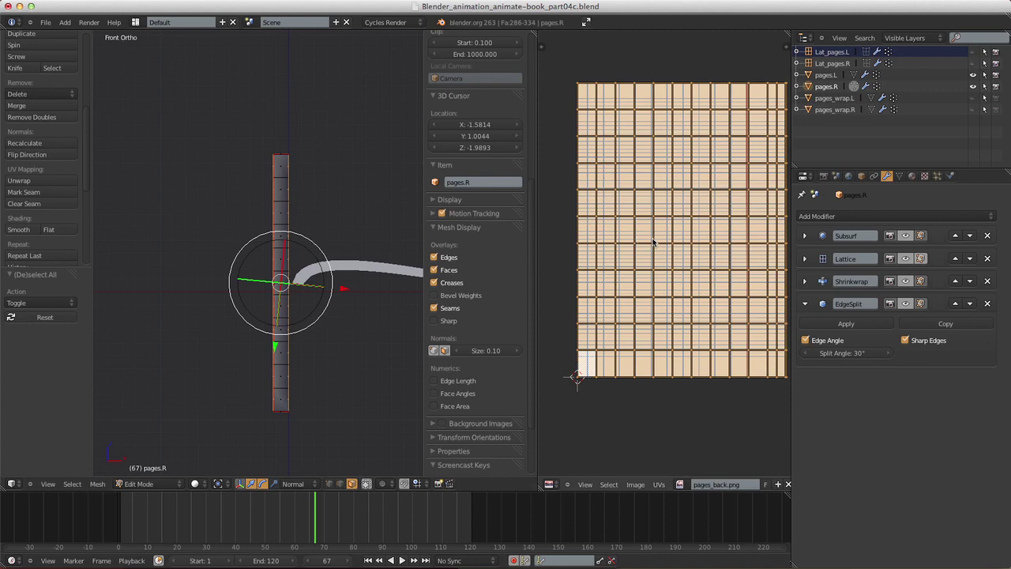
{"action": "key", "text": "p"}
- Select all faces of pages.R and unwrap them around the pinned UVs with the Conformal method
{"action": "key", "text": "a"}
{"action": "key", "text": "a"}
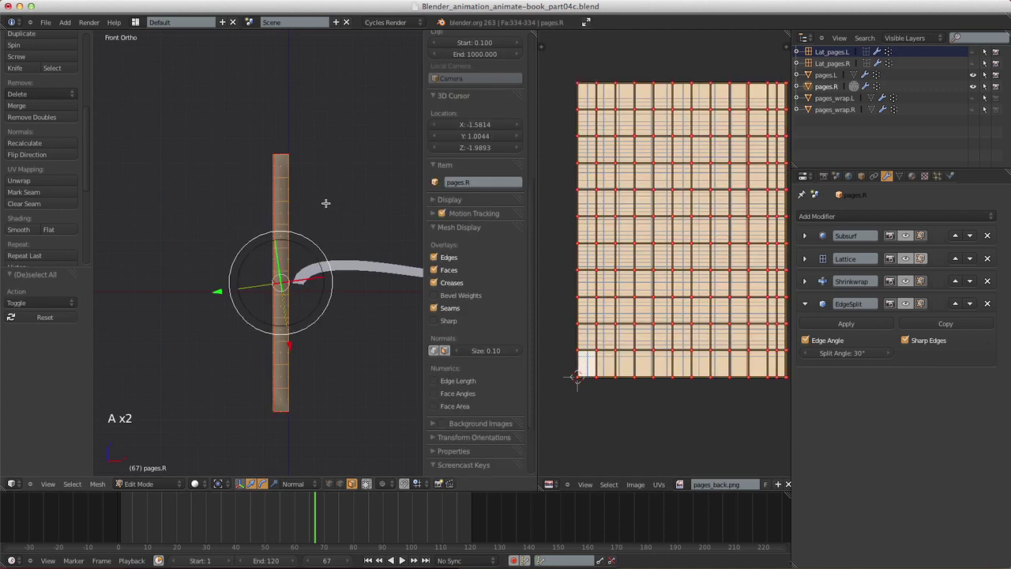
{"action": "key", "text": "a"}
{"action": "key", "text": "a"}
{"action": "key", "text": "u"}
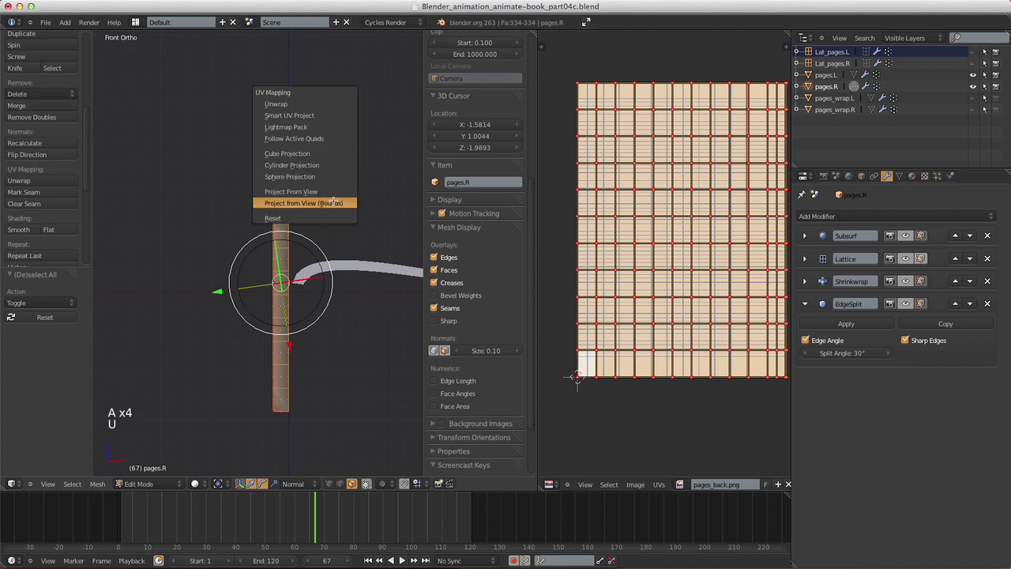
{"action": "left_click", "coordinate": [350, 97]}
{"action": "middle_click_drag", "start_coordinate": [672, 433], "coordinate": [654, 430], "text": "shift"}
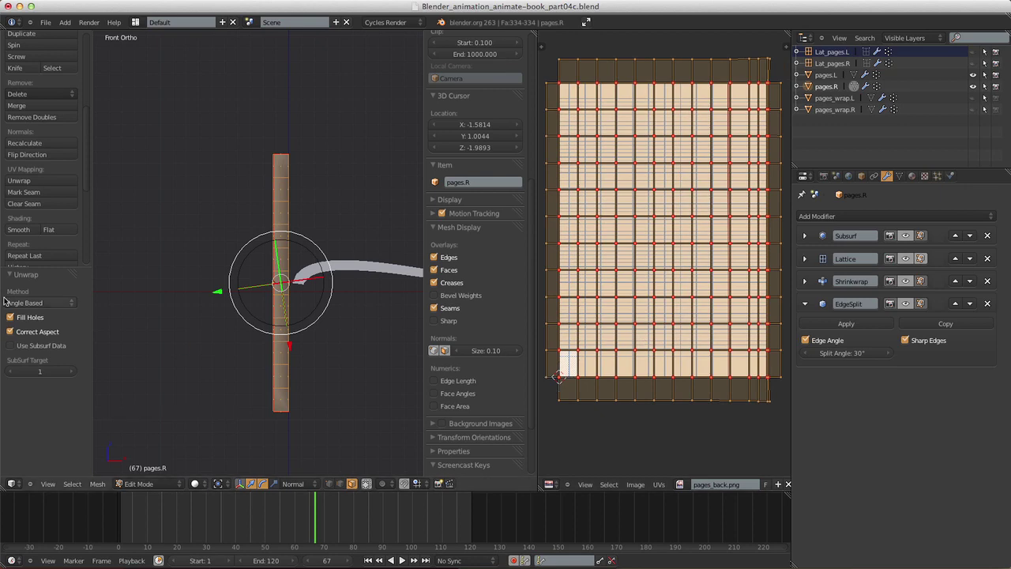
{"action": "left_click", "coordinate": [40, 302]}
{"action": "left_click", "coordinate": [40, 281]}
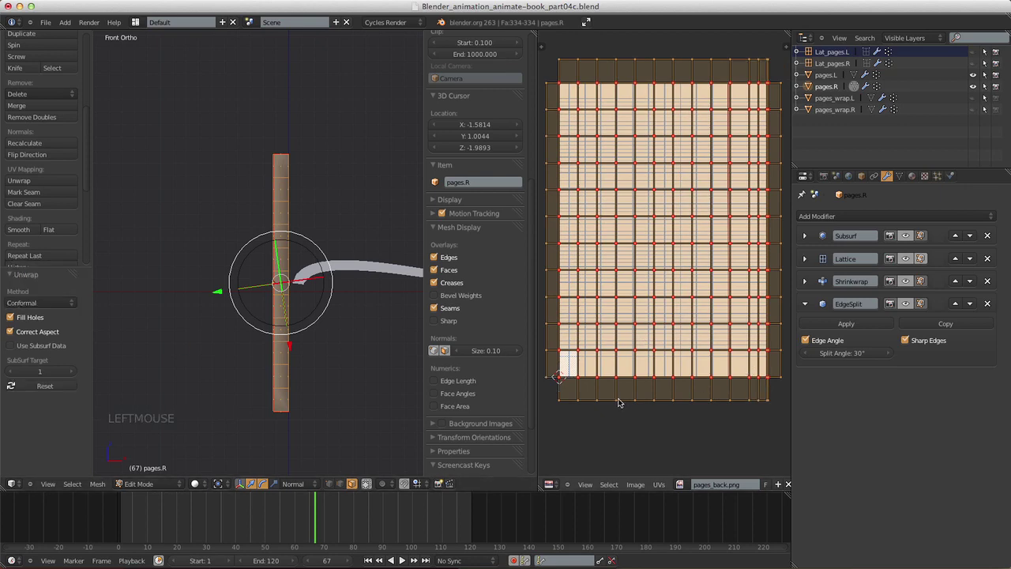
- Move the outermost bottom row of UVs up along Y, closer to the page image
{"action": "key", "text": "a"}
{"action": "key", "text": "b"}
{"action": "left_click_drag", "start_coordinate": [555, 392], "coordinate": [777, 421]}
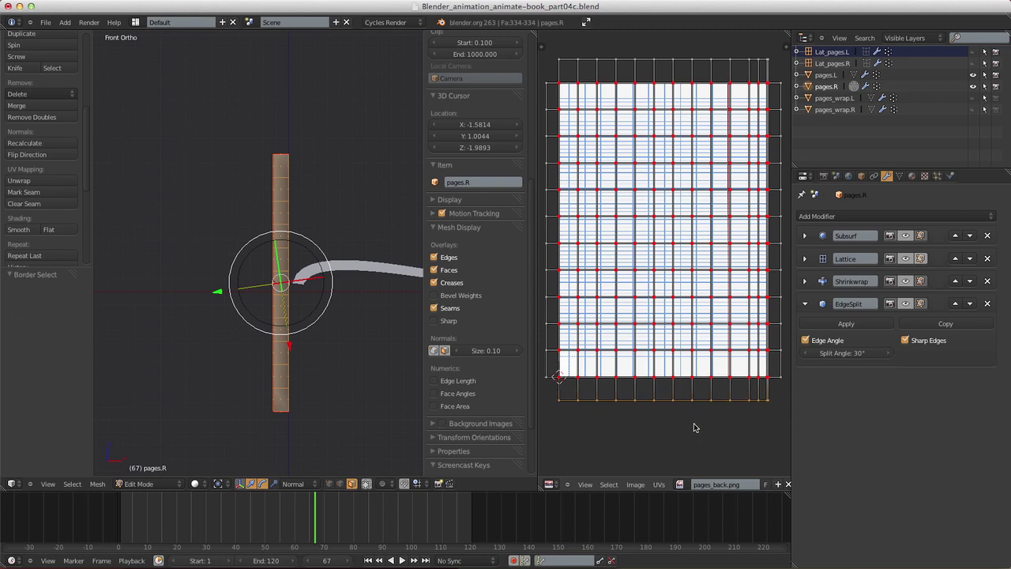
{"action": "key", "text": "g"}
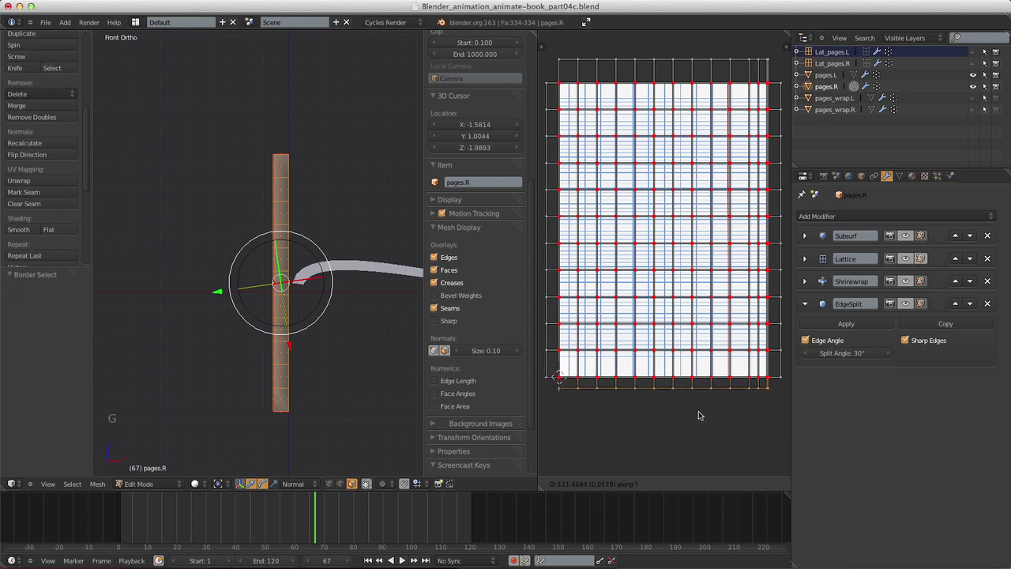
{"action": "left_click", "coordinate": [575, 413]}
- Move the outermost top row of UVs along Y by about -0.08, closer to the page image
{"action": "key", "text": "a"}
{"action": "key", "text": "b"}
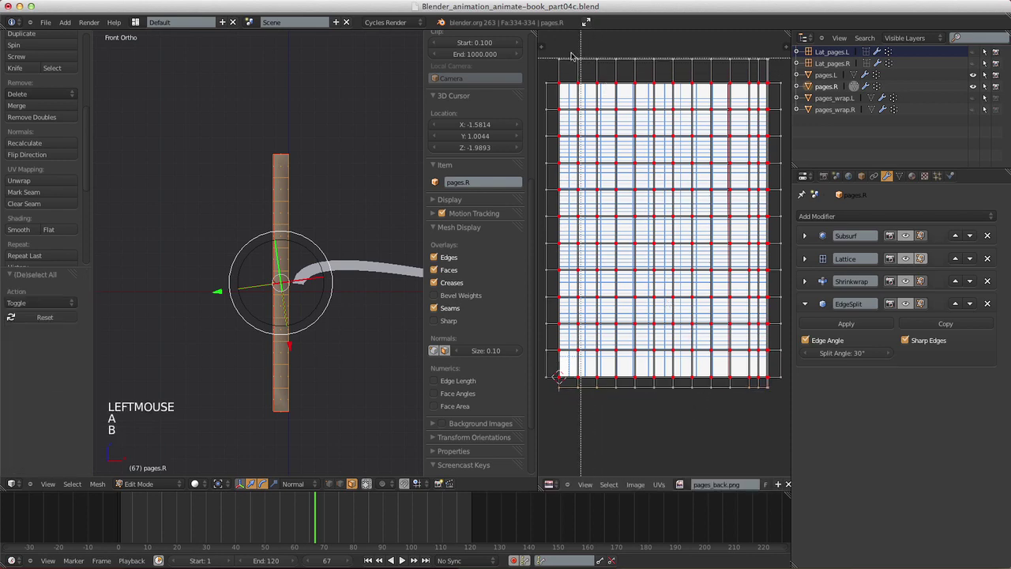
{"action": "left_click_drag", "start_coordinate": [545, 44], "coordinate": [782, 75]}
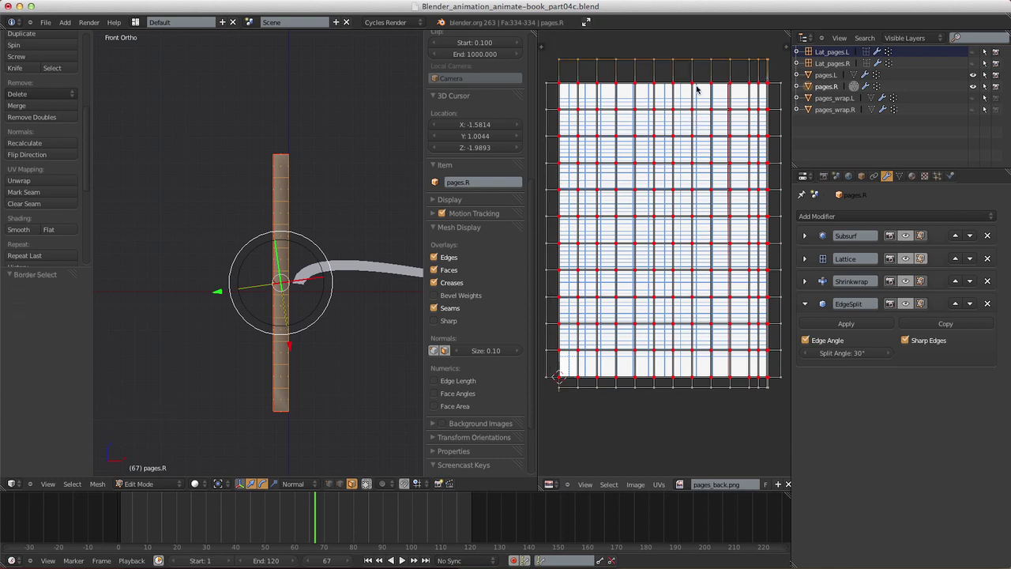
{"action": "key", "text": "g"}
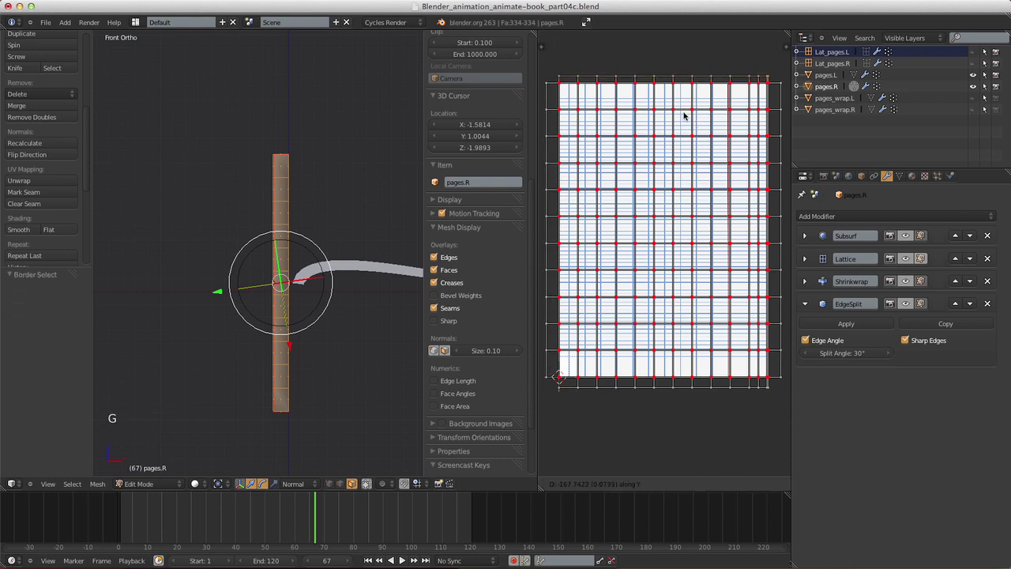
{"action": "left_click", "coordinate": [730, 186]}
- Move the outermost right column of UVs along X by about -0.025, closer to the page image
{"action": "key", "text": "super"}
{"action": "middle_click_drag", "start_coordinate": [686, 265], "coordinate": [640, 266], "text": "shift"}
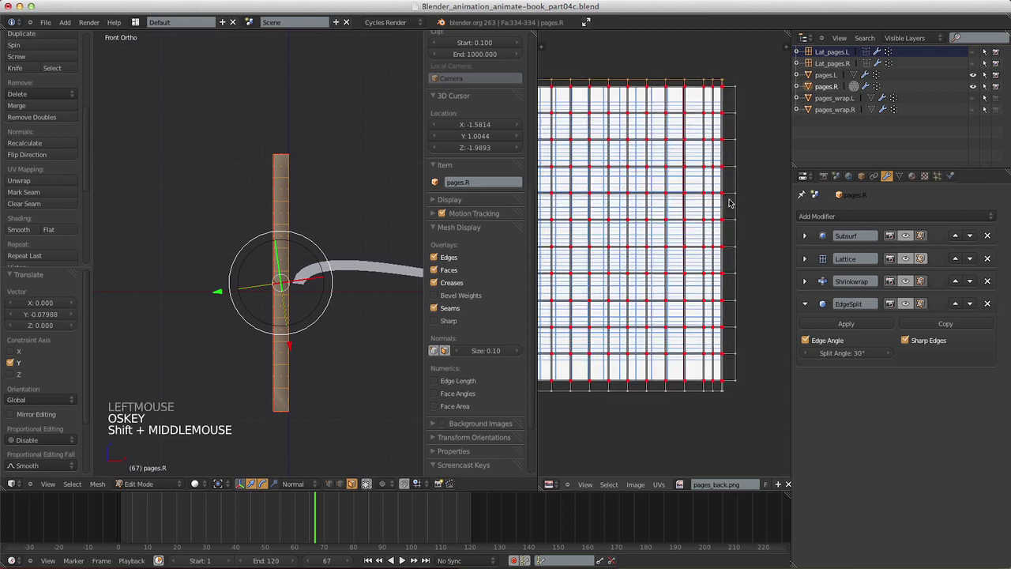
{"action": "key", "text": "b"}
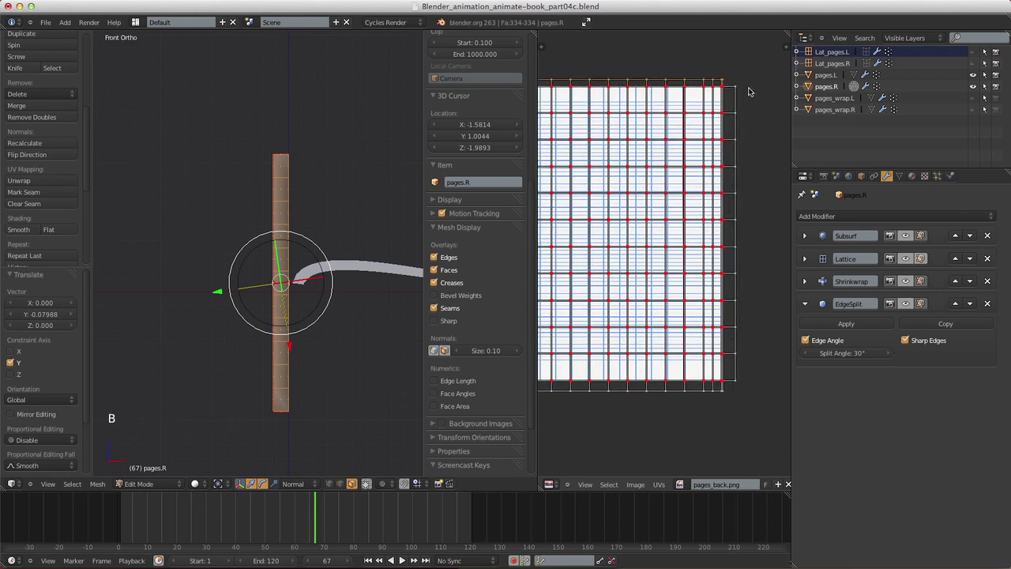
{"action": "key", "text": "a"}
{"action": "left_click_drag", "start_coordinate": [730, 75], "coordinate": [766, 400]}
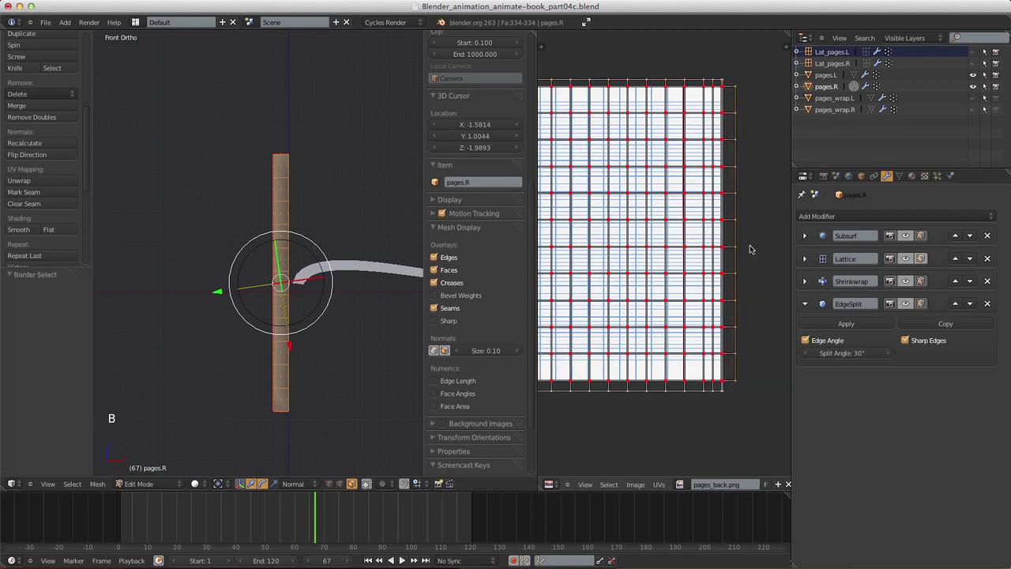
{"action": "key", "text": "g"}
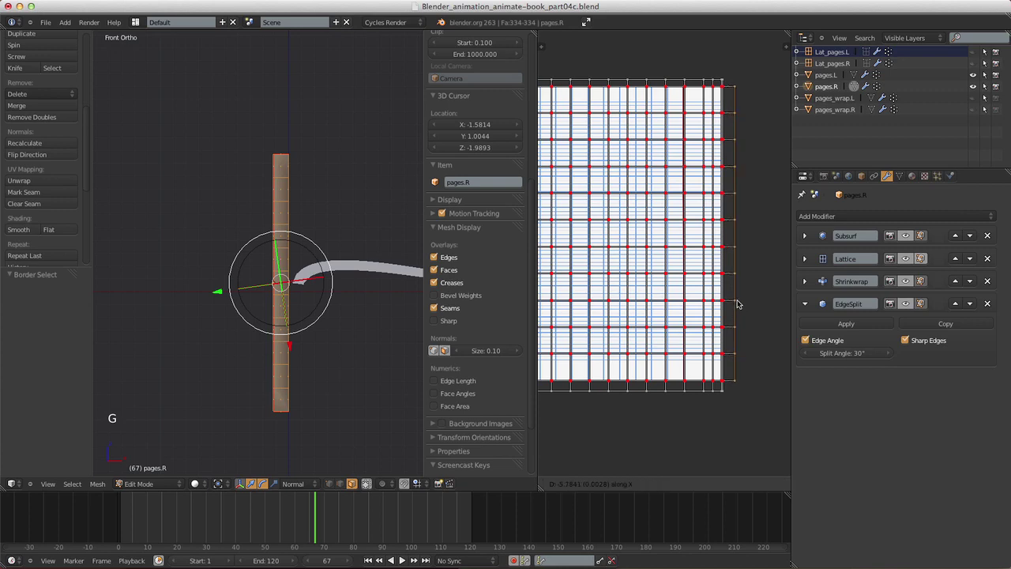
{"action": "left_click", "coordinate": [732, 305]}
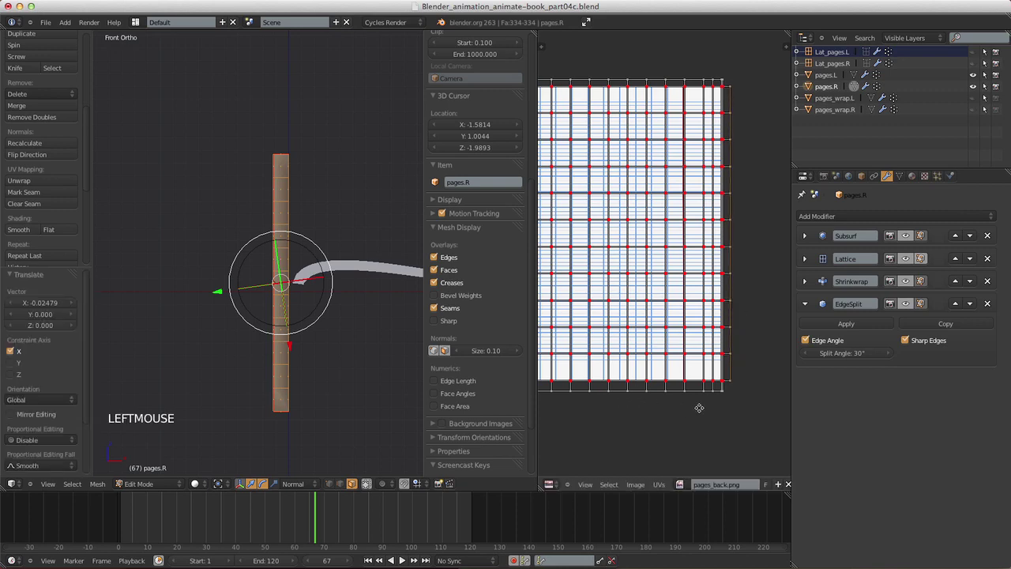
- Move the outermost left column of UVs inward along X, closer to the page image
{"action": "middle_click_drag", "start_coordinate": [654, 409], "coordinate": [706, 416], "text": "shift"}
{"action": "key", "text": "a"}
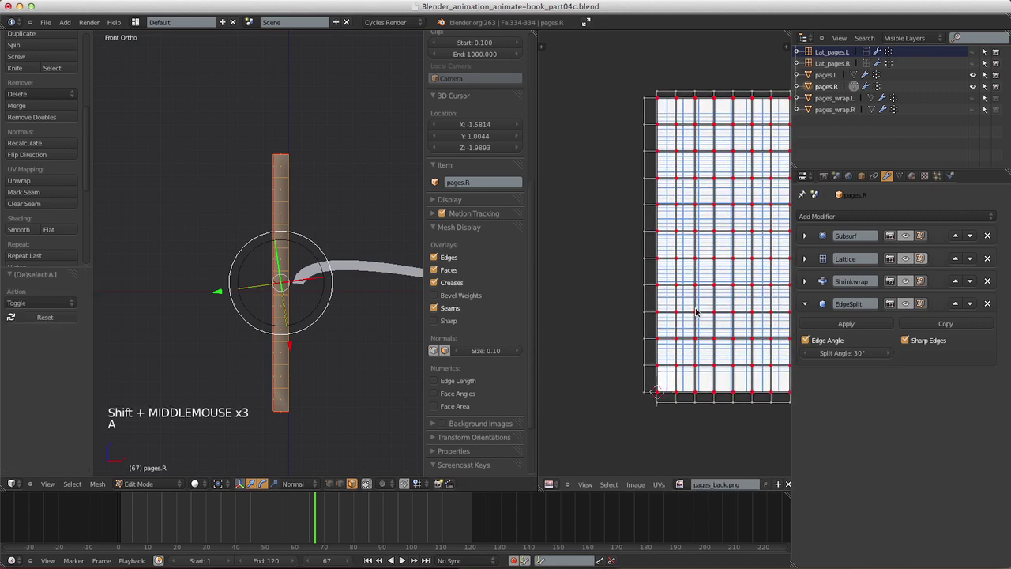
{"action": "key", "text": "b"}
{"action": "left_click_drag", "start_coordinate": [625, 78], "coordinate": [655, 425]}
{"action": "key", "text": "g"}
{"action": "key", "text": "x"}
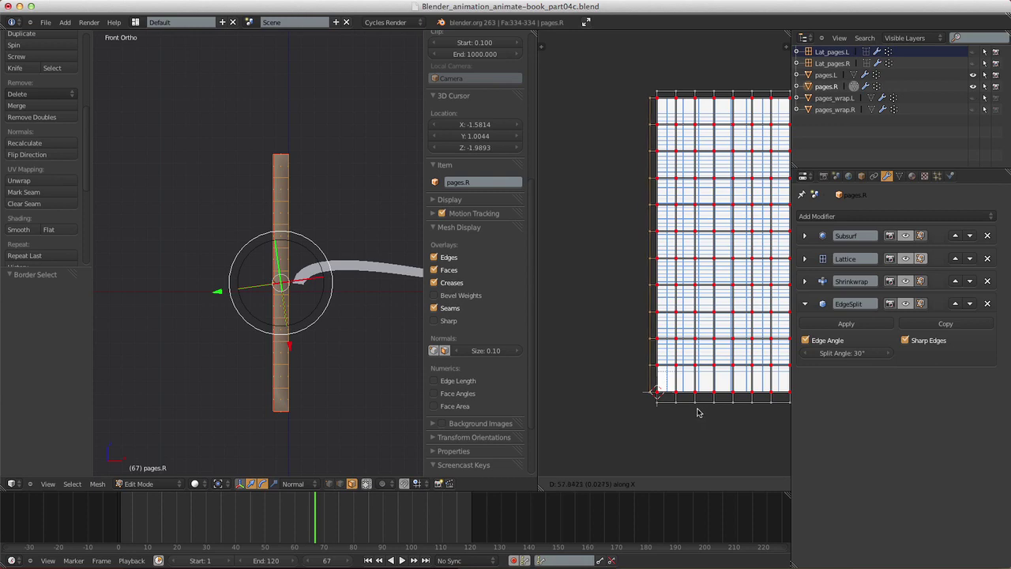
{"action": "left_click", "coordinate": [698, 411]}
- In Object Mode, clear the rotation of pages.R and re-enable viewport display of its Subsurf, Lattice, Shrinkwrap and EdgeSplit modifiers
{"action": "key", "text": "Tab"}
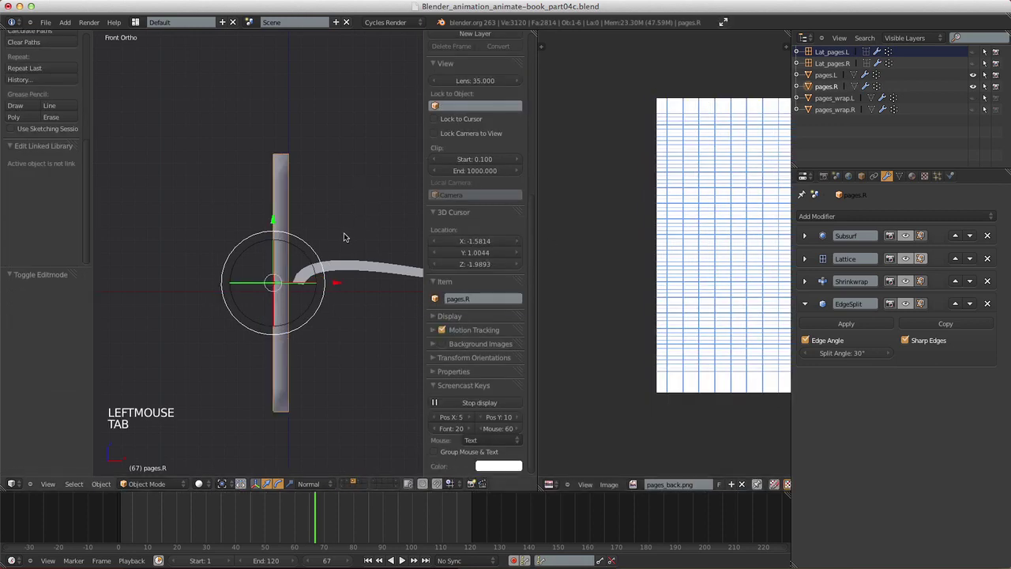
{"action": "middle_click_drag", "start_coordinate": [343, 234], "coordinate": [307, 316]}
{"action": "key", "text": "alt+r"}
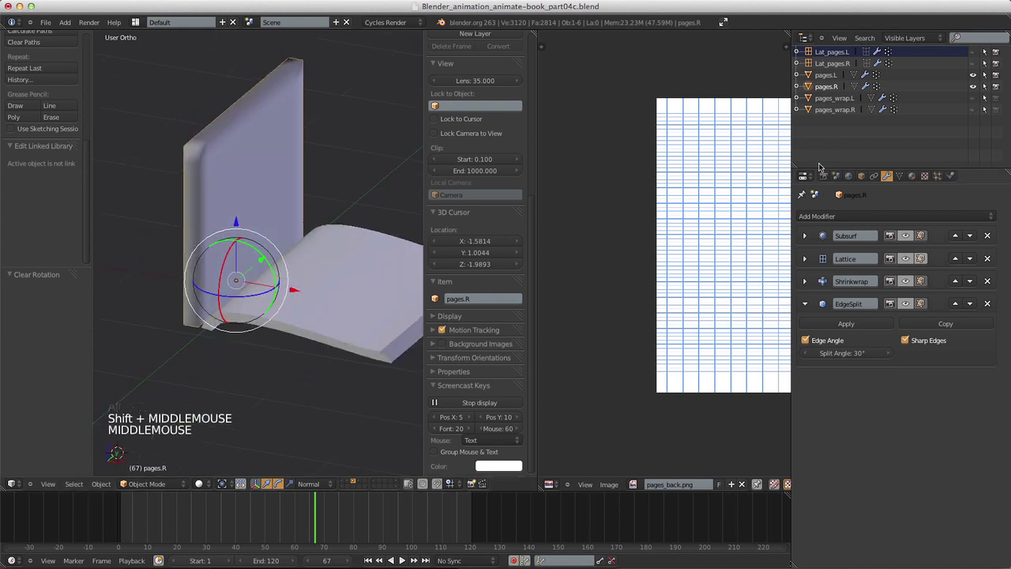
{"action": "left_click", "coordinate": [905, 235]}
{"action": "left_click", "coordinate": [905, 258]}
{"action": "left_click", "coordinate": [905, 281]}
{"action": "left_click", "coordinate": [905, 303]}
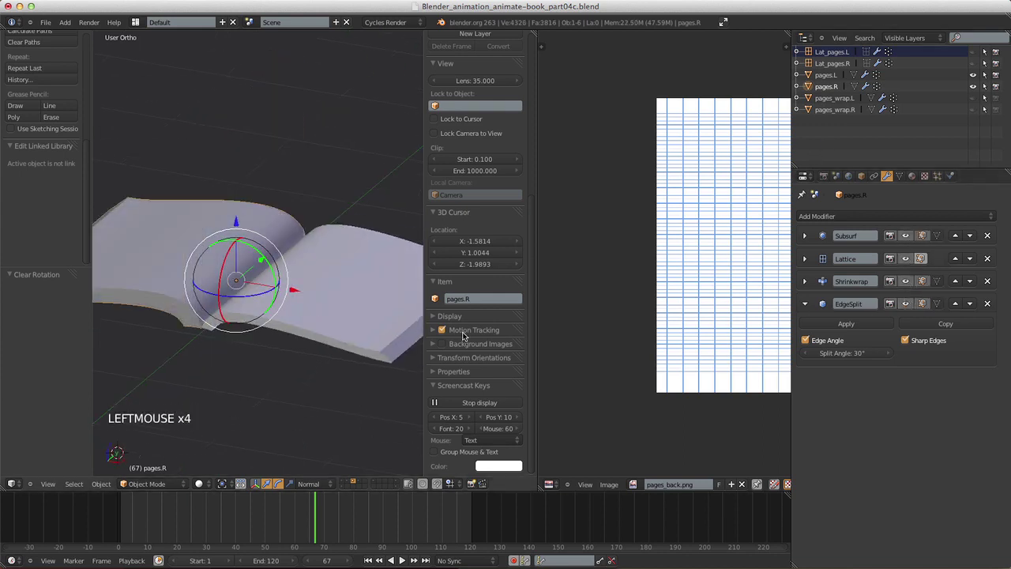
- Save the book file, overwriting the existing version
{"action": "middle_click_drag", "start_coordinate": [308, 325], "coordinate": [321, 321], "text": "shift"}
{"action": "key", "text": "super+s"}
{"action": "key", "text": "super+s"}
{"action": "left_click", "coordinate": [323, 323]}
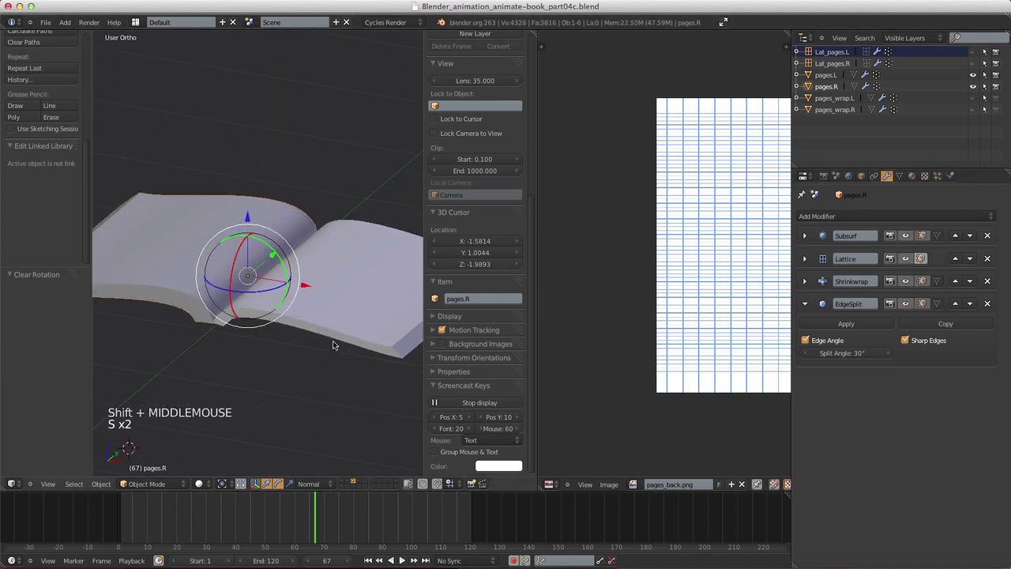
- Switch the viewport to textured shading to show the page textures on both page blocks
{"action": "middle_click_drag", "start_coordinate": [304, 353], "coordinate": [289, 285], "text": "shift"}
{"action": "left_click", "coordinate": [200, 483]}
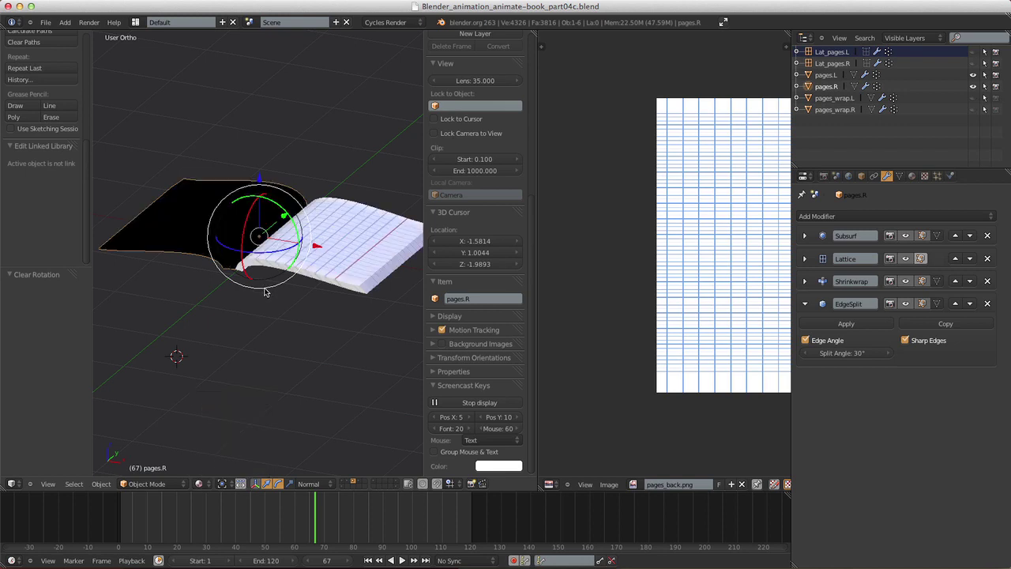
{"action": "middle_click_drag", "start_coordinate": [229, 394], "coordinate": [243, 446], "text": "shift"}
- Try to link materials between pages.L and pages.R with pages.R as the active object
{"action": "right_click", "coordinate": [342, 317]}
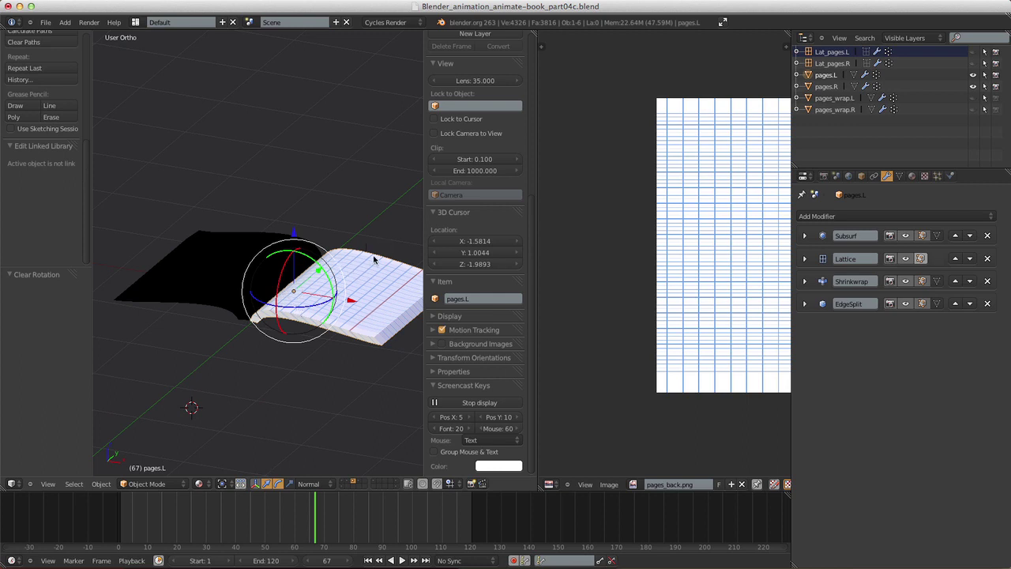
{"action": "right_click", "coordinate": [192, 278], "text": "shift"}
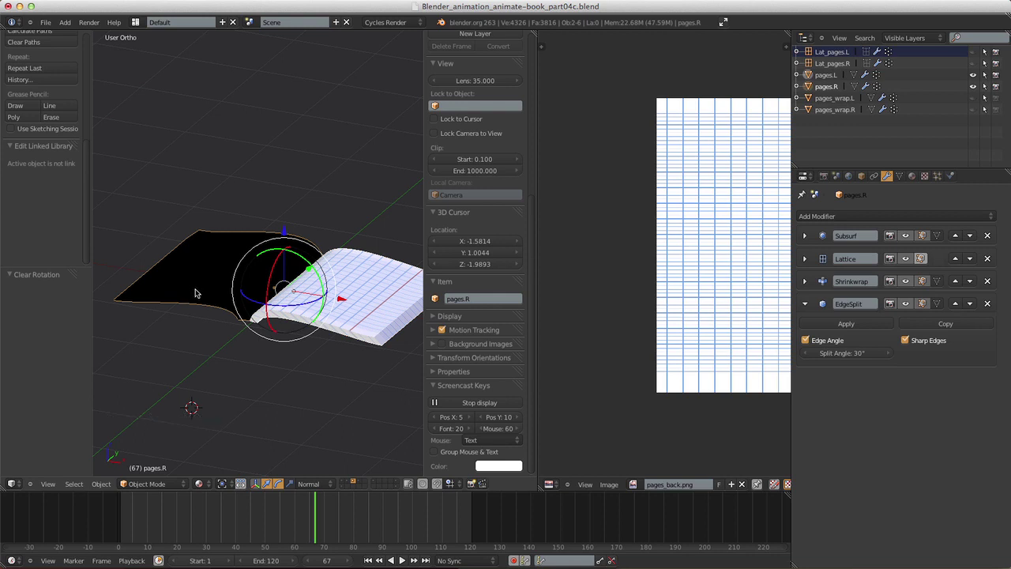
{"action": "key", "text": "ctrl+l"}
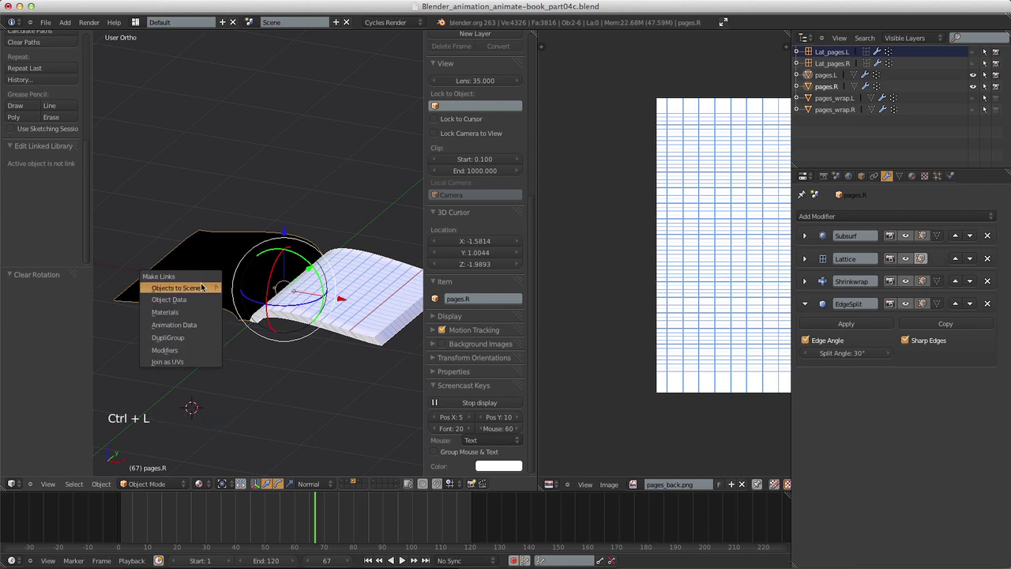
{"action": "left_click", "coordinate": [188, 313]}
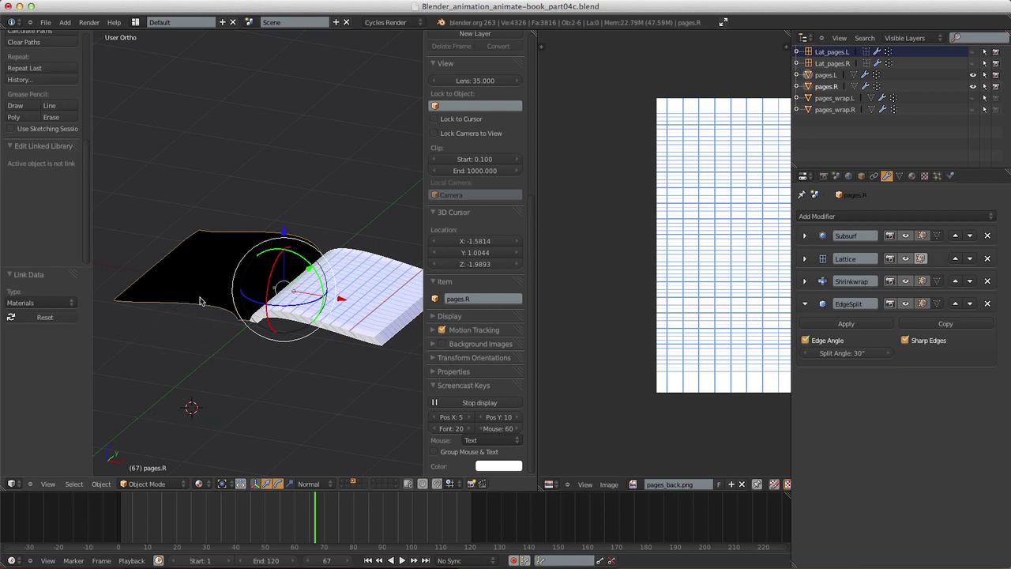
- Link the materials of pages.L to pages.R, with pages.L as the active object
{"action": "right_click", "coordinate": [235, 291]}
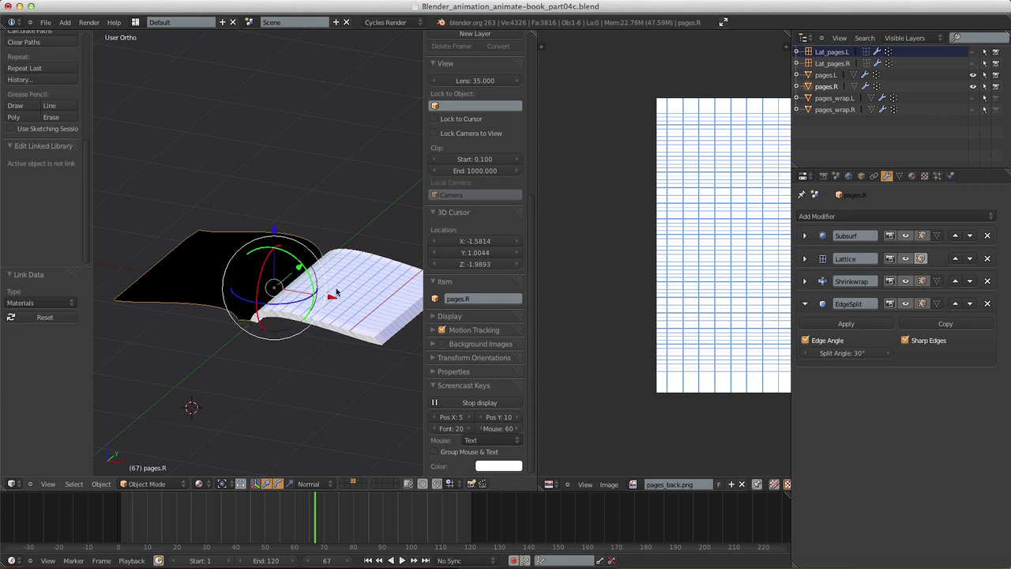
{"action": "right_click", "coordinate": [383, 282], "text": "shift"}
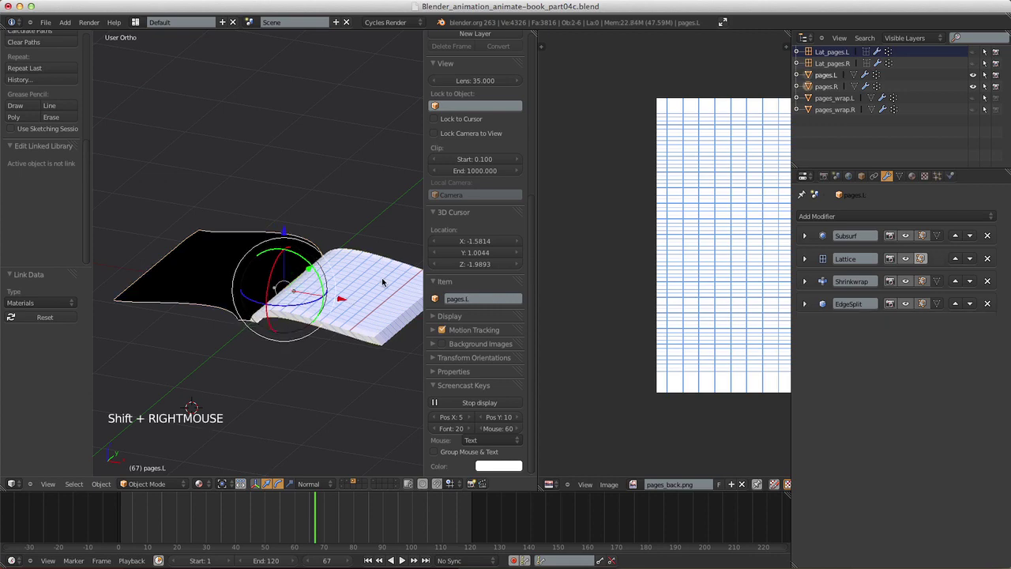
{"action": "key", "text": "ctrl+l"}
{"action": "left_click", "coordinate": [313, 280]}
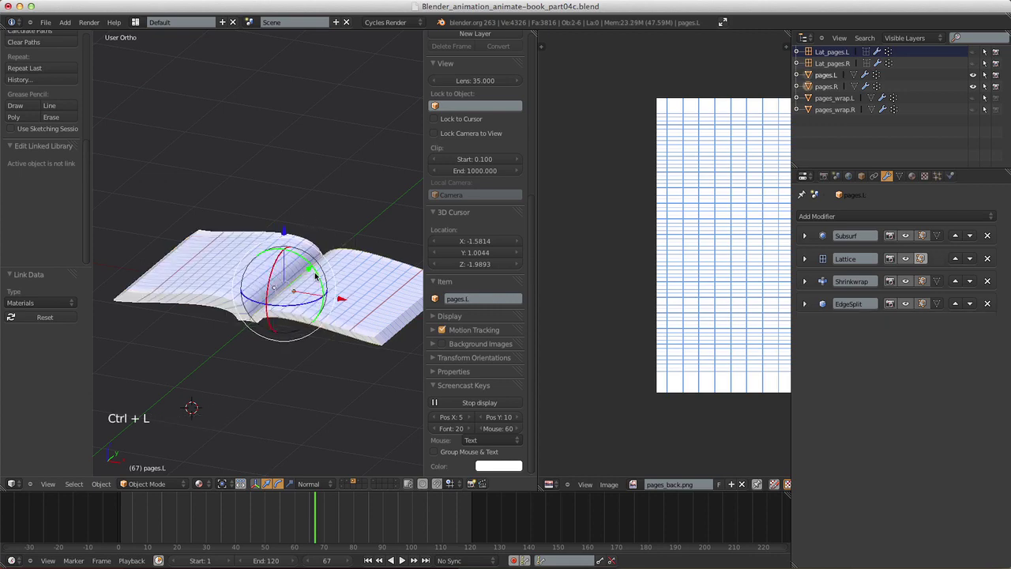
{"action": "middle_click_drag", "start_coordinate": [332, 339], "coordinate": [316, 316]}
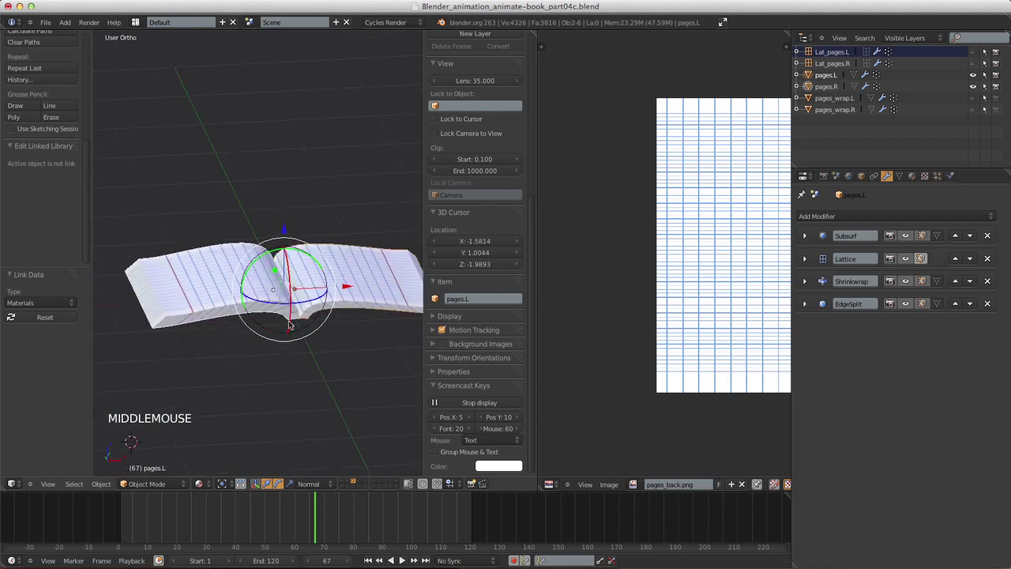
- Enter Edit Mode on pages.R, check which faces belong to its pages_front material slot, and clear the selection
{"action": "right_click", "coordinate": [252, 276]}
{"action": "middle_click_drag", "start_coordinate": [253, 276], "coordinate": [379, 331]}
{"action": "key", "text": "Tab"}
{"action": "key", "text": "a"}
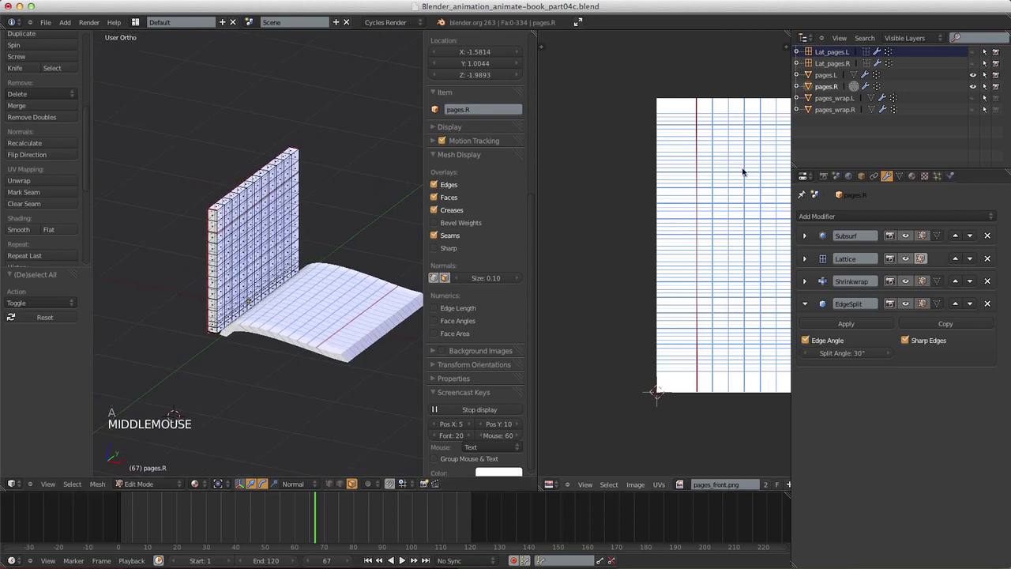
{"action": "left_click", "coordinate": [911, 176]}
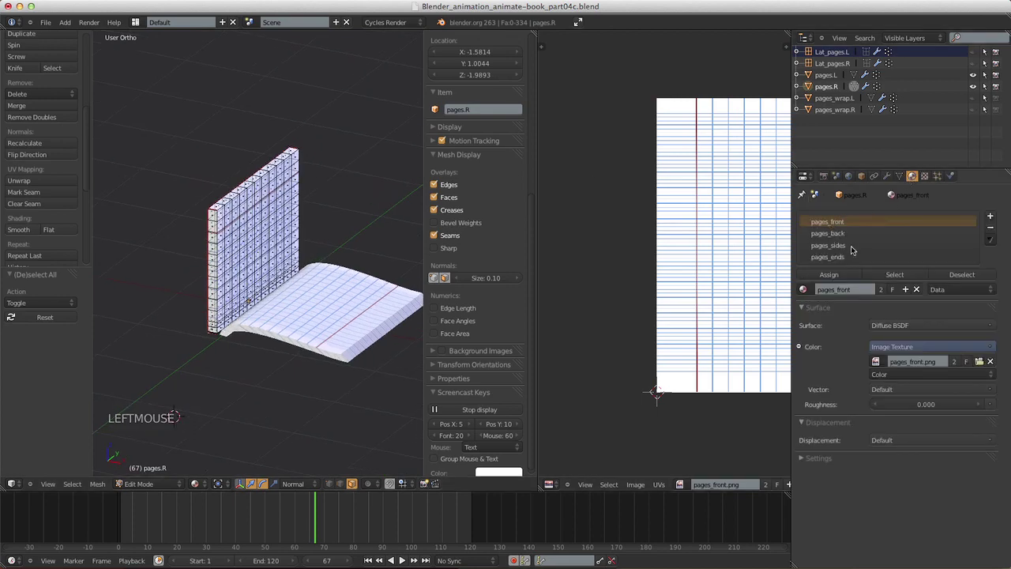
{"action": "left_click", "coordinate": [902, 276]}
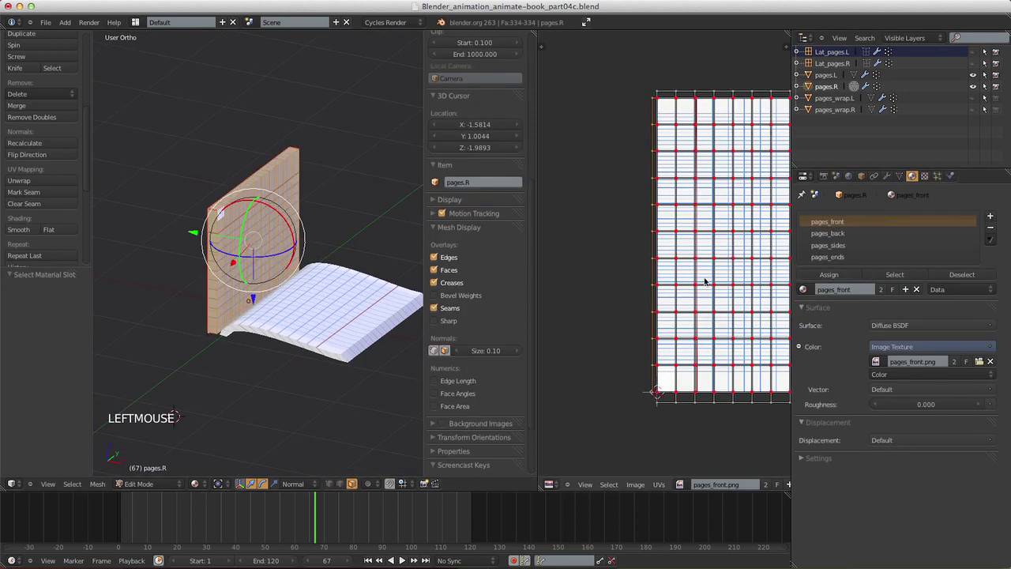
{"action": "key", "text": "a"}
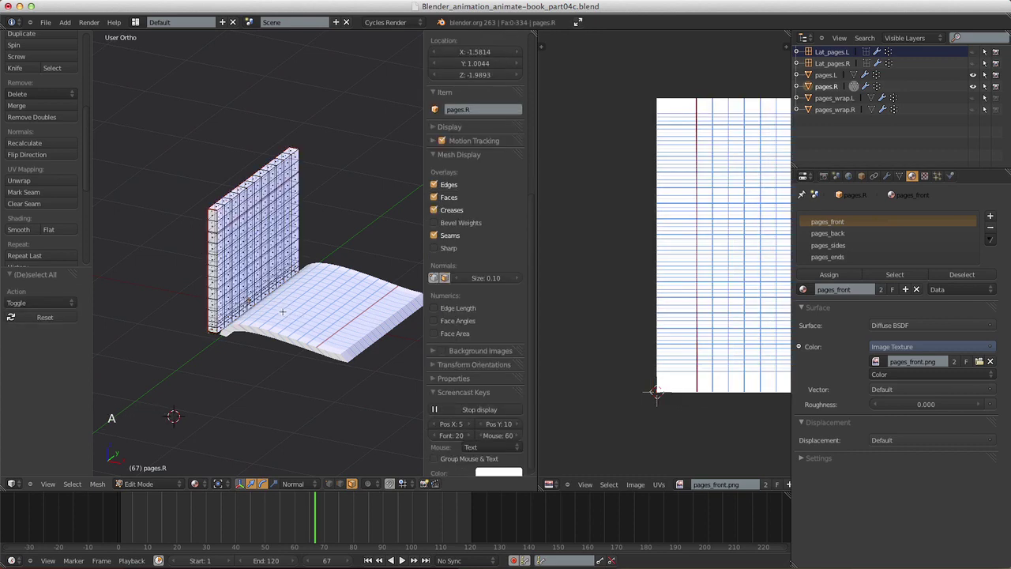
- In front view, box-select all faces on the left side of the upright pages.R block and assign them the pages_front material
{"action": "middle_click_drag", "start_coordinate": [274, 313], "coordinate": [297, 271]}
{"action": "key", "text": "KP_1"}
{"action": "middle_click_drag", "start_coordinate": [270, 237], "coordinate": [302, 239], "text": "shift"}
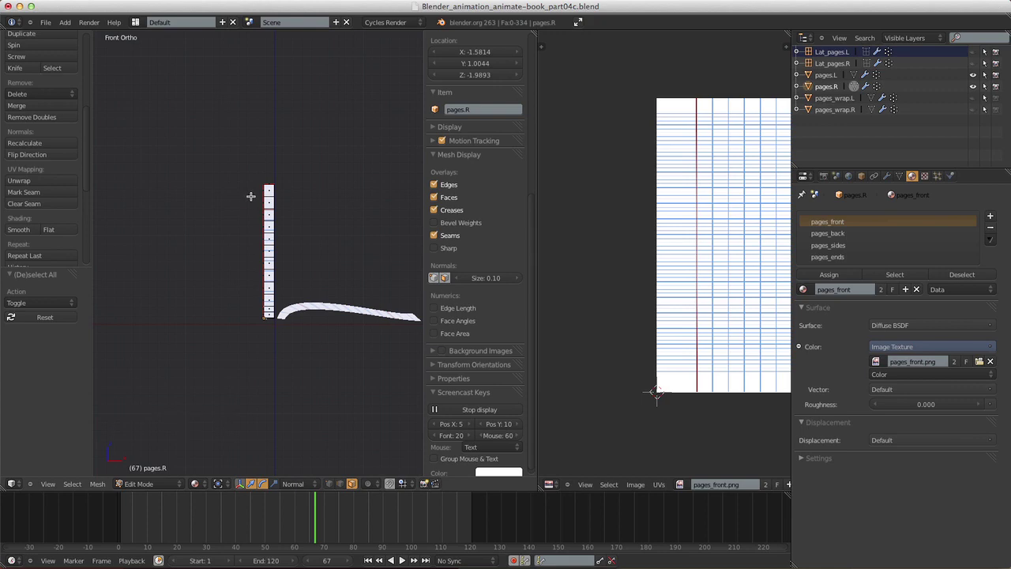
{"action": "key", "text": "a"}
{"action": "key", "text": "a"}
{"action": "key", "text": "b"}
{"action": "left_click_drag", "start_coordinate": [227, 161], "coordinate": [268, 345]}
{"action": "scroll", "coordinate": [494, 234], "scroll_direction": "up", "scroll_amount": 3}
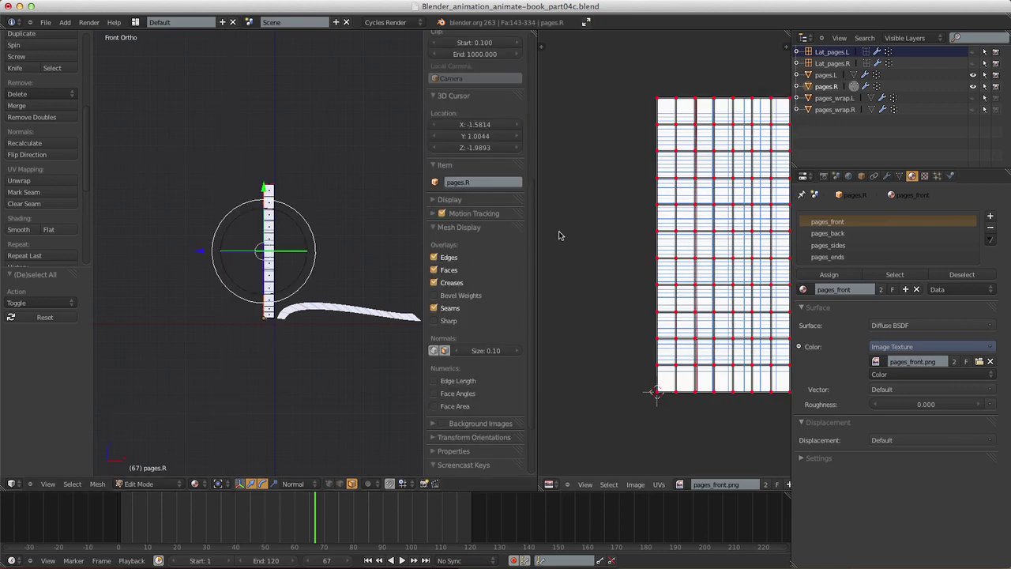
{"action": "left_click", "coordinate": [829, 274]}
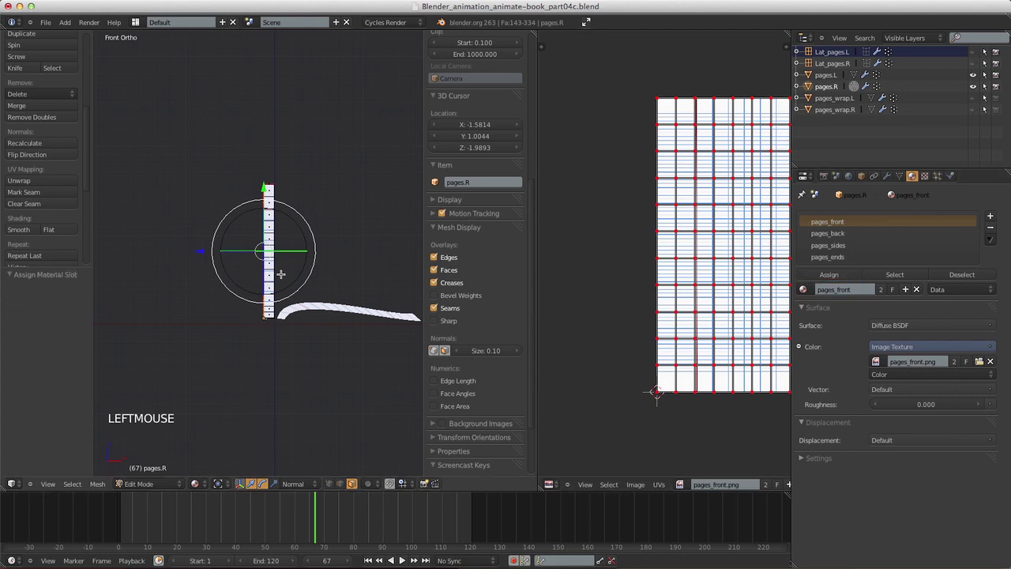
- Box-select all faces on the right side of the upright block and assign them the pages_back material
{"action": "key", "text": "a"}
{"action": "key", "text": "b"}
{"action": "left_click_drag", "start_coordinate": [273, 167], "coordinate": [333, 336]}
{"action": "left_click", "coordinate": [828, 233]}
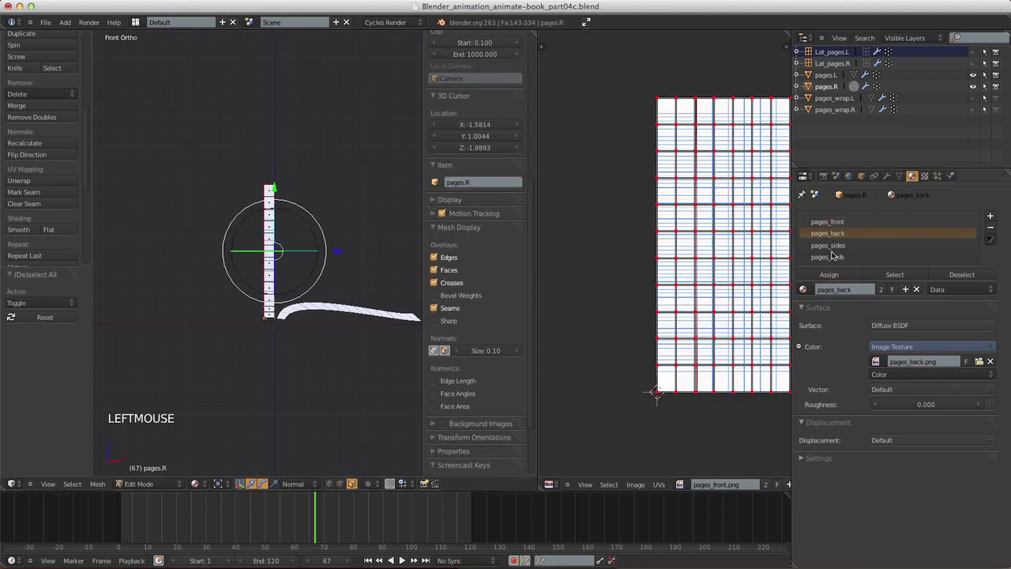
{"action": "left_click", "coordinate": [825, 274]}
- Select only the narrow end faces at the top and bottom of the upright block and assign them the pages_ends material
{"action": "key", "text": "a"}
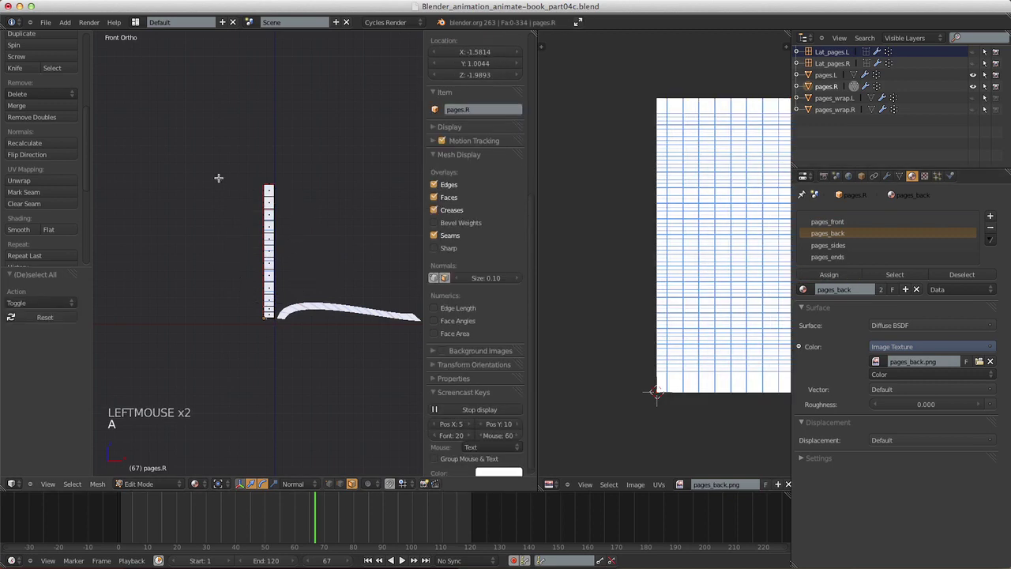
{"action": "key", "text": "b"}
{"action": "left_click_drag", "start_coordinate": [234, 163], "coordinate": [293, 187]}
{"action": "middle_click_drag", "start_coordinate": [316, 210], "coordinate": [321, 371], "text": "shift"}
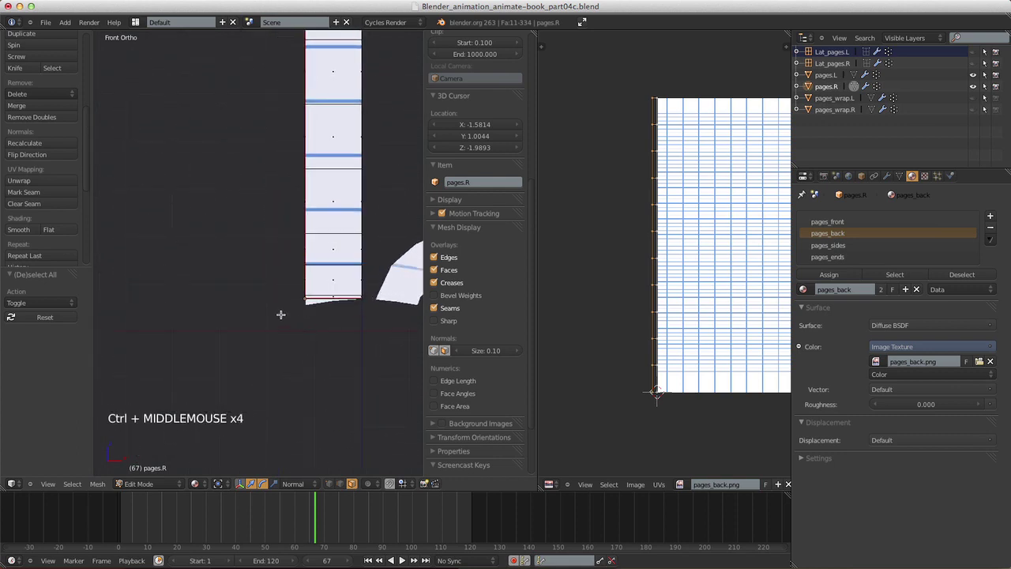
{"action": "key", "text": "b"}
{"action": "left_click_drag", "start_coordinate": [270, 297], "coordinate": [377, 309]}
{"action": "middle_click_drag", "start_coordinate": [368, 308], "coordinate": [295, 356], "text": "shift"}
{"action": "key", "text": "b"}
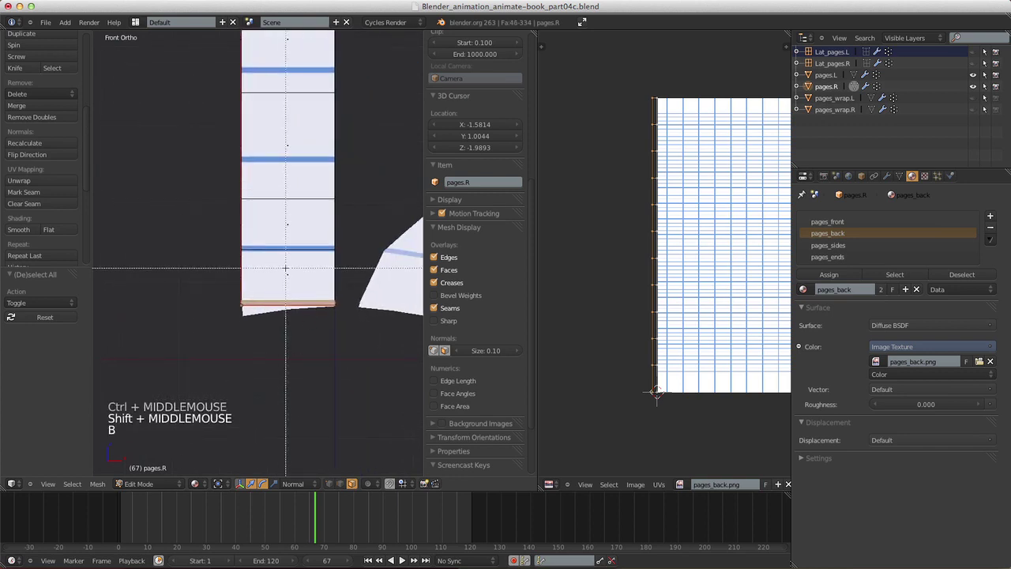
{"action": "left_click_drag", "start_coordinate": [226, 271], "coordinate": [368, 306]}
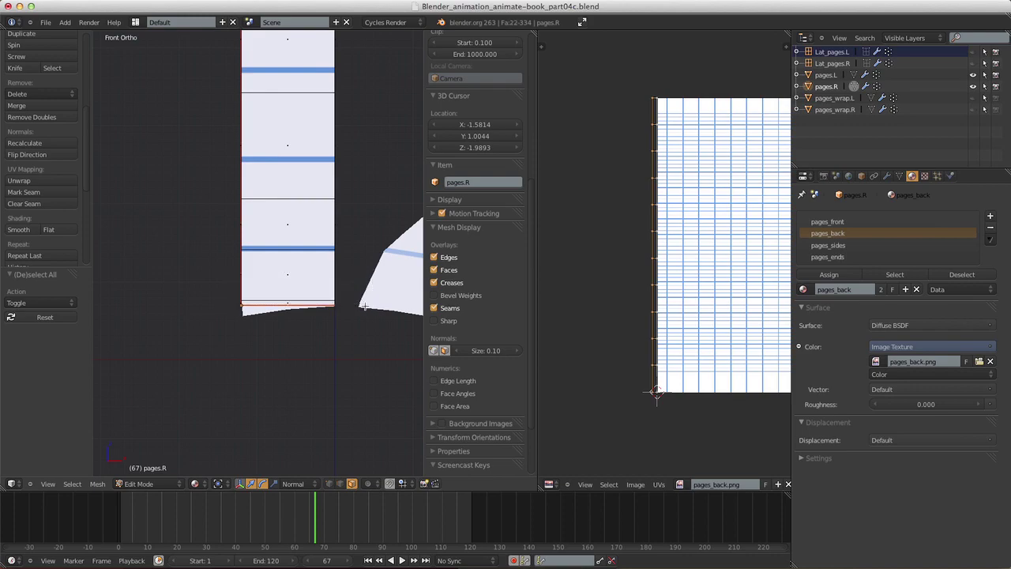
{"action": "mouse_move", "coordinate": [331, 324]}
{"action": "middle_mouse_down"}
{"action": "mouse_move", "coordinate": [305, 313]}
{"action": "mouse_move", "coordinate": [319, 345]}
{"action": "mouse_move", "coordinate": [332, 307]}
{"action": "mouse_move", "coordinate": [284, 351]}
{"action": "mouse_move", "coordinate": [280, 266]}
{"action": "mouse_move", "coordinate": [305, 289]}
{"action": "mouse_move", "coordinate": [316, 327]}
{"action": "middle_mouse_up"}
{"action": "left_click", "coordinate": [828, 257]}
{"action": "left_click", "coordinate": [828, 274]}
- In right view, box-select the narrow faces along both outer vertical edges of pages.R and assign them the pages_sides material
{"action": "key", "text": "KP_3"}
{"action": "middle_click_drag", "start_coordinate": [316, 327], "coordinate": [326, 348], "text": "ctrl"}
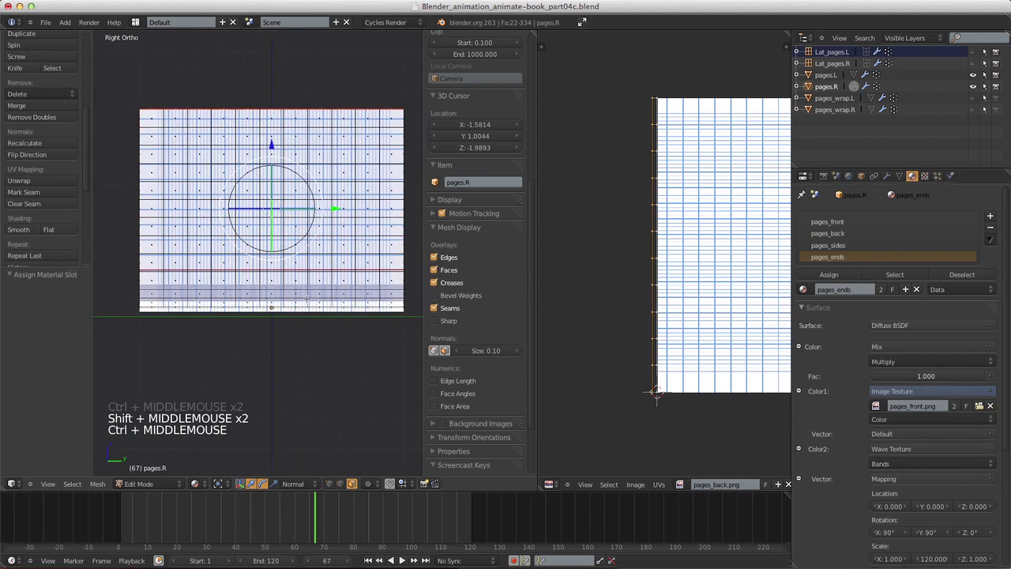
{"action": "key", "text": "a"}
{"action": "key", "text": "a"}
{"action": "key", "text": "a"}
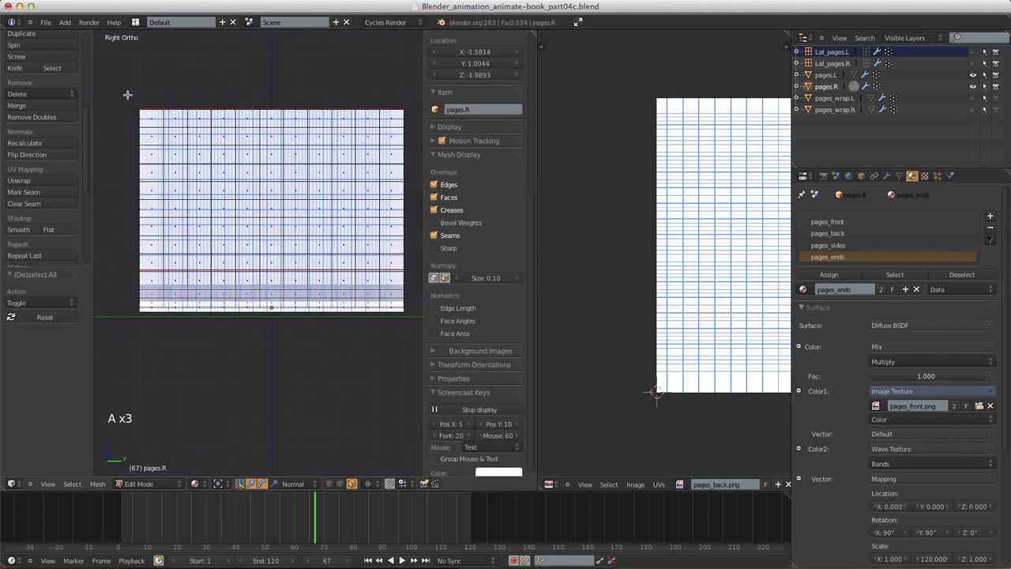
{"action": "key", "text": "b"}
{"action": "left_click_drag", "start_coordinate": [114, 102], "coordinate": [144, 338]}
{"action": "left_click_drag", "start_coordinate": [398, 96], "coordinate": [407, 341]}
{"action": "left_click", "coordinate": [828, 244]}
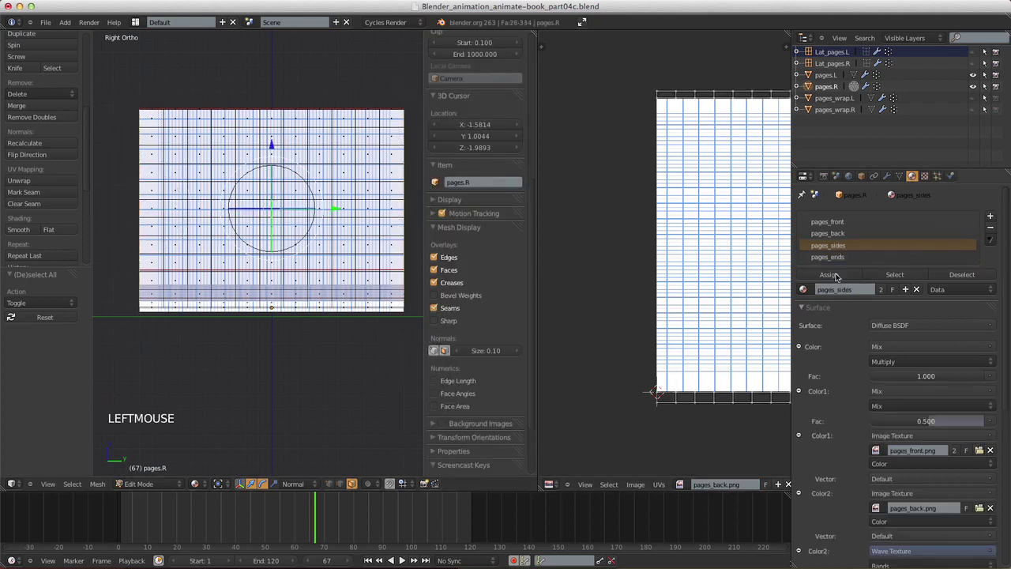
{"action": "left_click", "coordinate": [828, 274]}
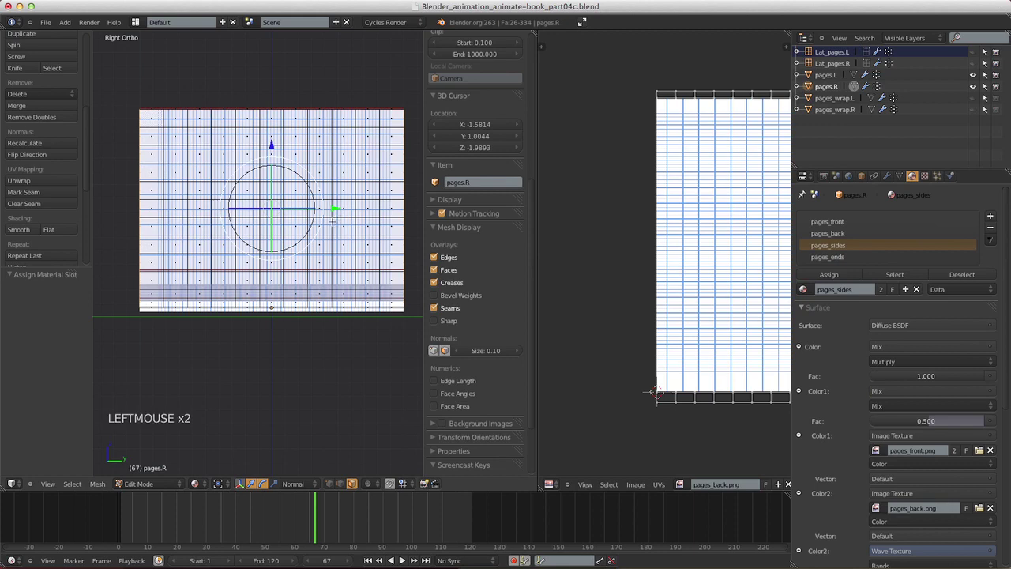
- Return pages.R to Object Mode and preview the open book with rendered viewport shading
{"action": "key", "text": "Tab"}
{"action": "mouse_move", "coordinate": [338, 225]}
{"action": "middle_mouse_down"}
{"action": "mouse_move", "coordinate": [337, 361]}
{"action": "mouse_move", "coordinate": [318, 376]}
{"action": "mouse_move", "coordinate": [339, 371]}
{"action": "mouse_move", "coordinate": [327, 350]}
{"action": "mouse_move", "coordinate": [361, 336]}
{"action": "mouse_move", "coordinate": [342, 370]}
{"action": "mouse_move", "coordinate": [375, 294]}
{"action": "mouse_move", "coordinate": [294, 362]}
{"action": "mouse_move", "coordinate": [284, 387]}
{"action": "middle_mouse_up"}
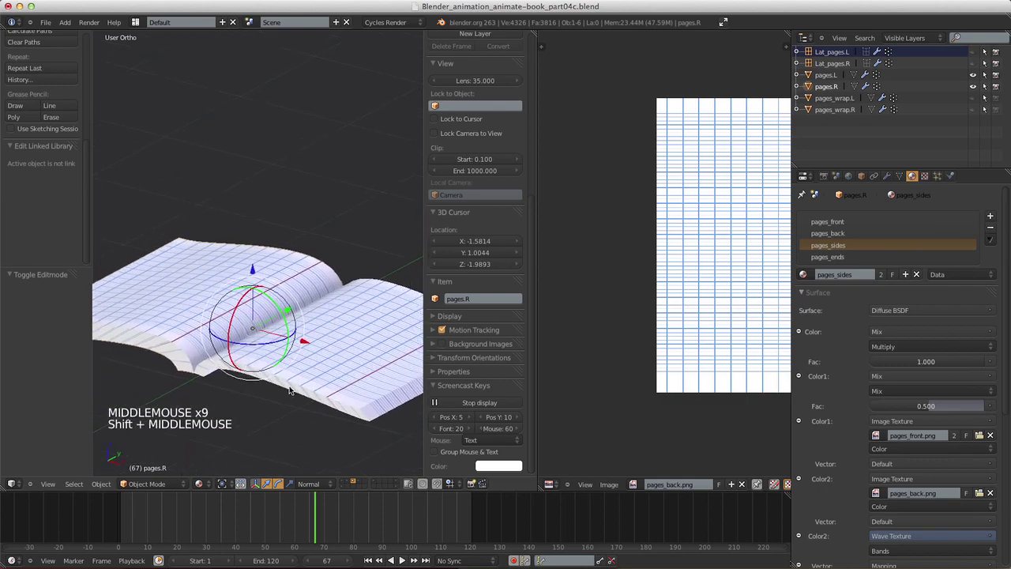
{"action": "left_click", "coordinate": [198, 483]}
{"action": "left_click", "coordinate": [218, 408]}
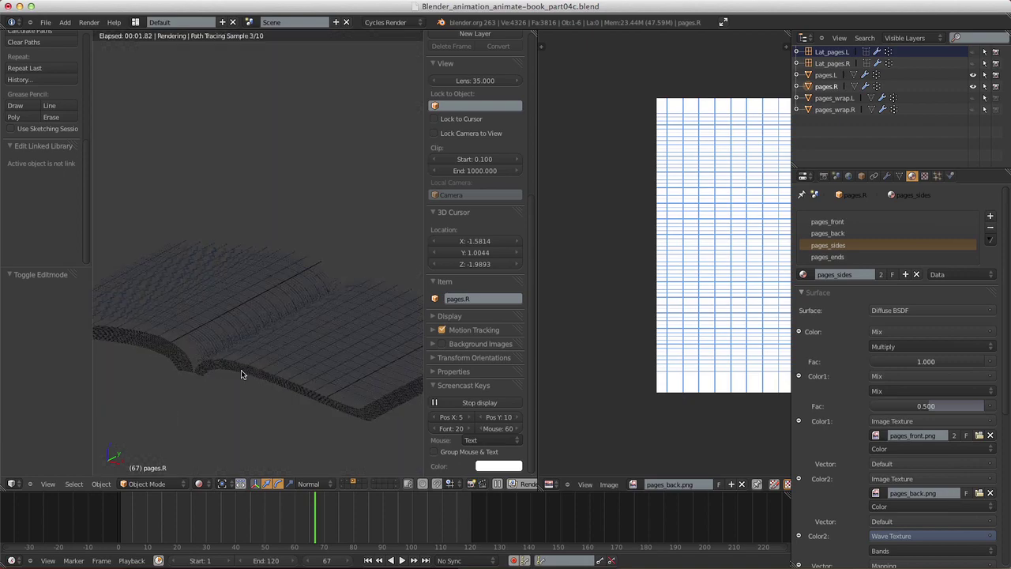
- Turn on the layers holding the lights and backdrop, cover and binding, and view the rendered book through the camera
{"action": "left_click", "coordinate": [397, 488], "text": "shift"}
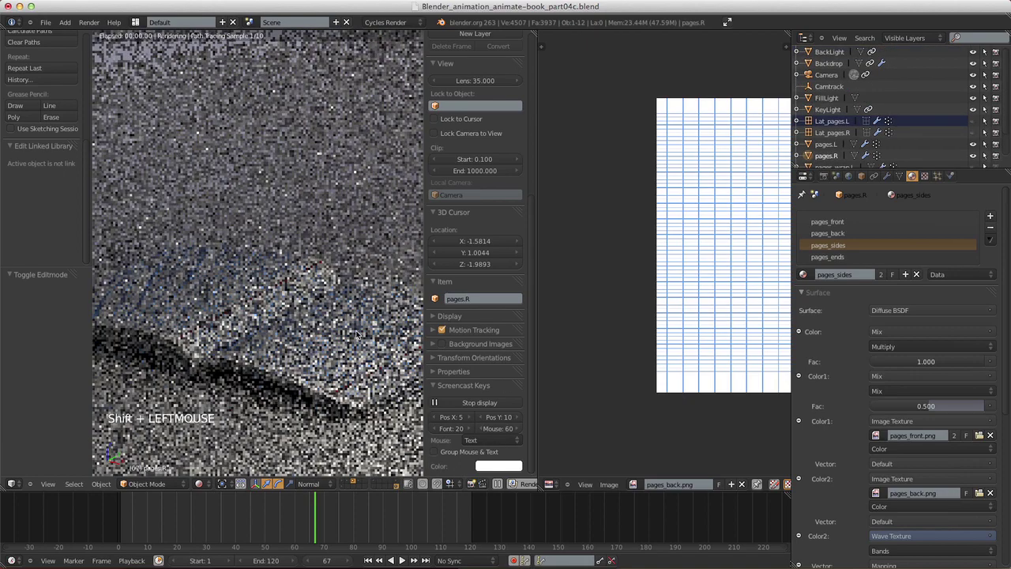
{"action": "key", "text": "KP_0"}
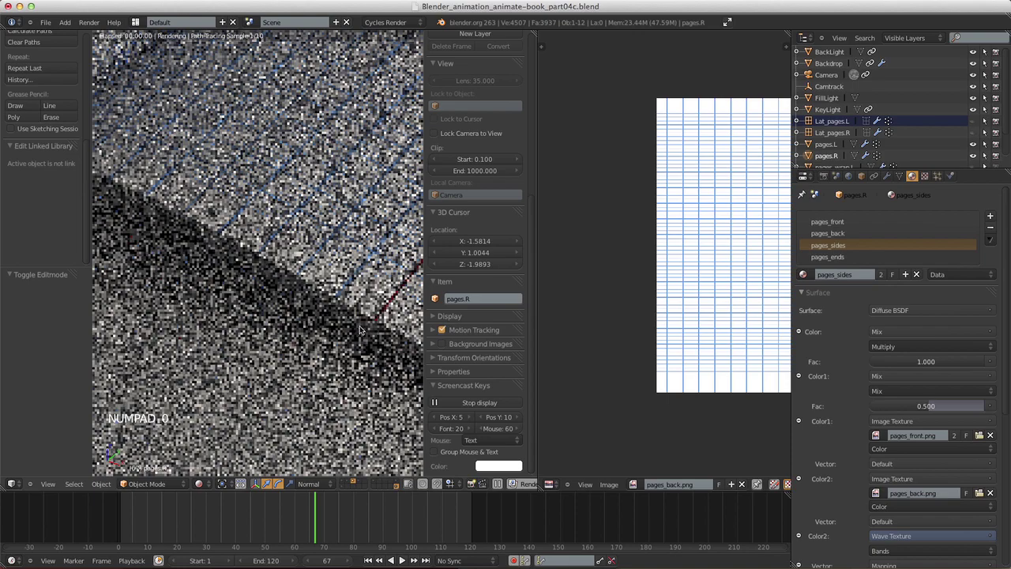
{"action": "middle_click_drag", "start_coordinate": [361, 356], "coordinate": [353, 242], "text": "ctrl"}
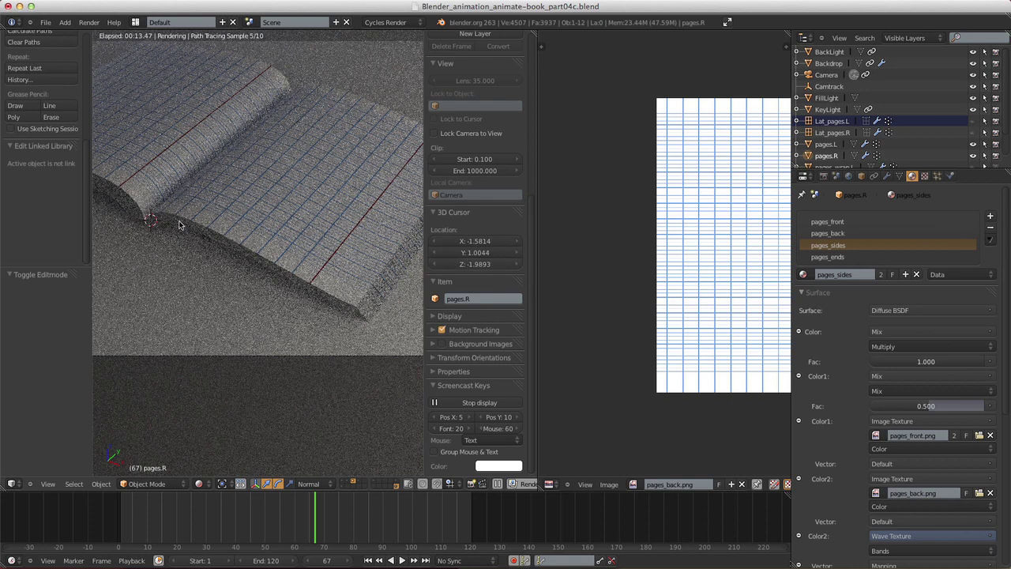
{"action": "left_click", "coordinate": [348, 483], "text": "shift"}
{"action": "left_click", "coordinate": [344, 483], "text": "shift"}
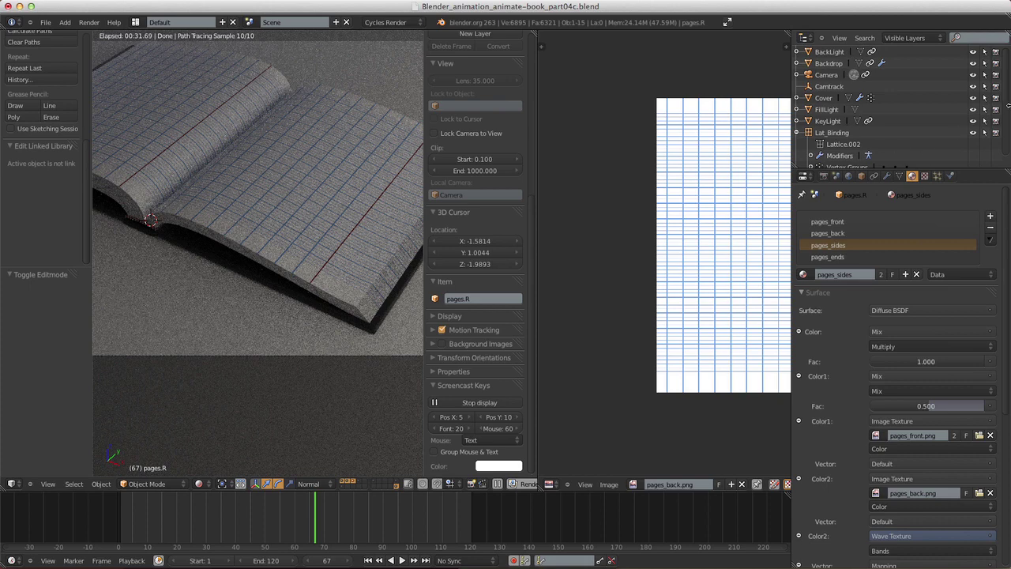
- Put pages.L into Edit Mode and select all of its faces and all of their UVs in the image editor
{"action": "left_click_drag", "start_coordinate": [1005, 129], "coordinate": [1005, 139]}
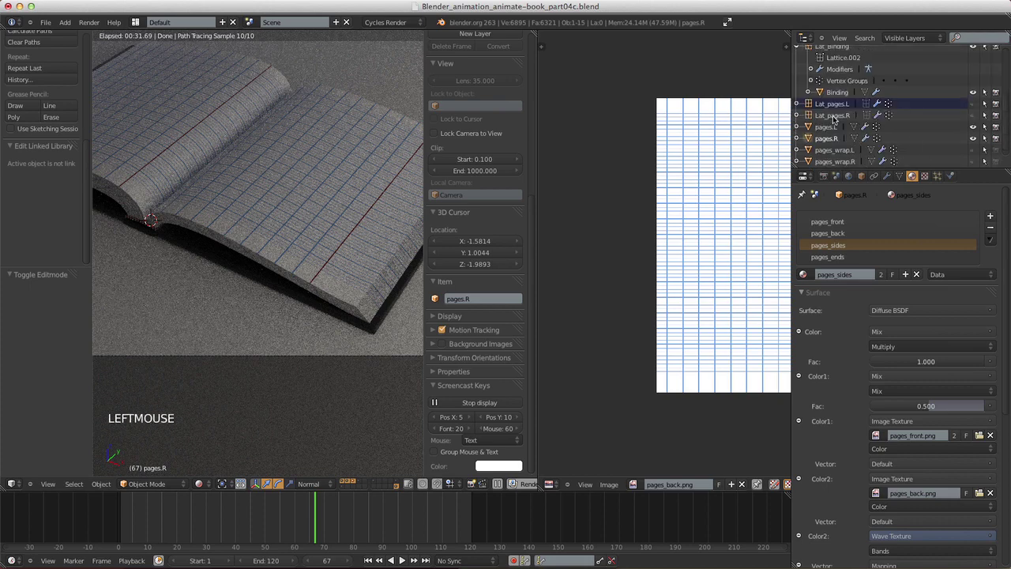
{"action": "left_click", "coordinate": [826, 126]}
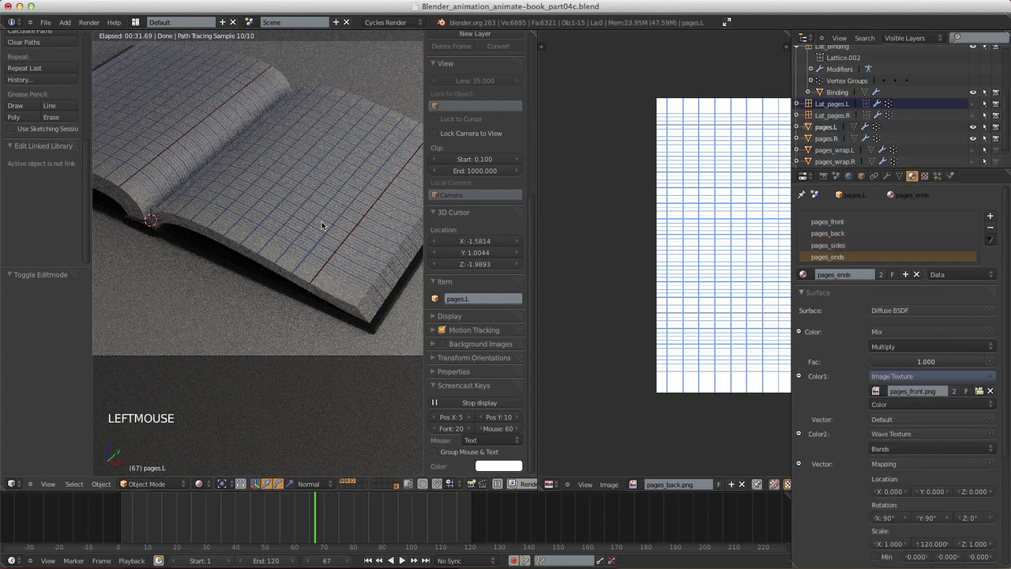
{"action": "key", "text": "Tab"}
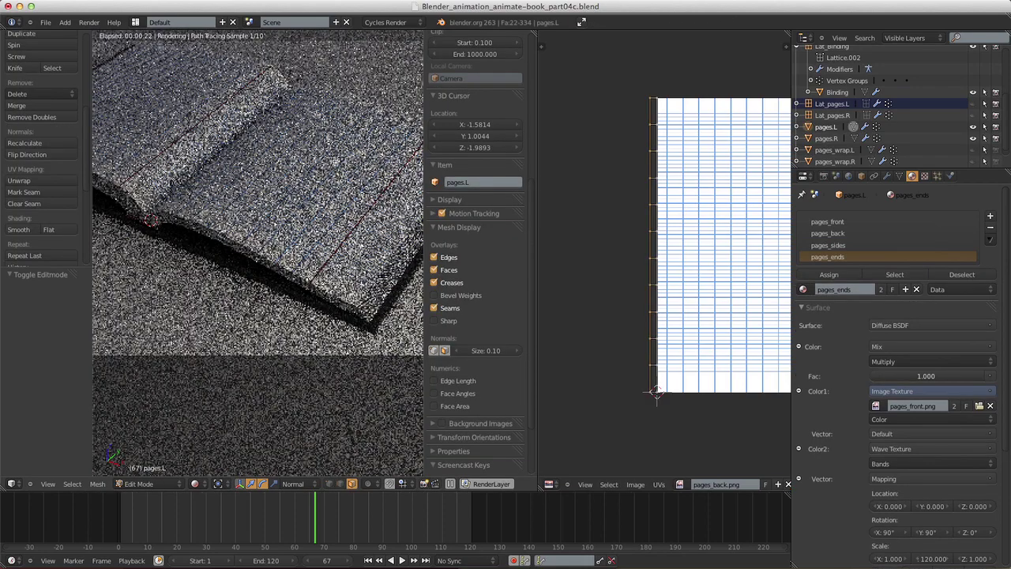
{"action": "key", "text": "a"}
{"action": "key", "text": "a"}
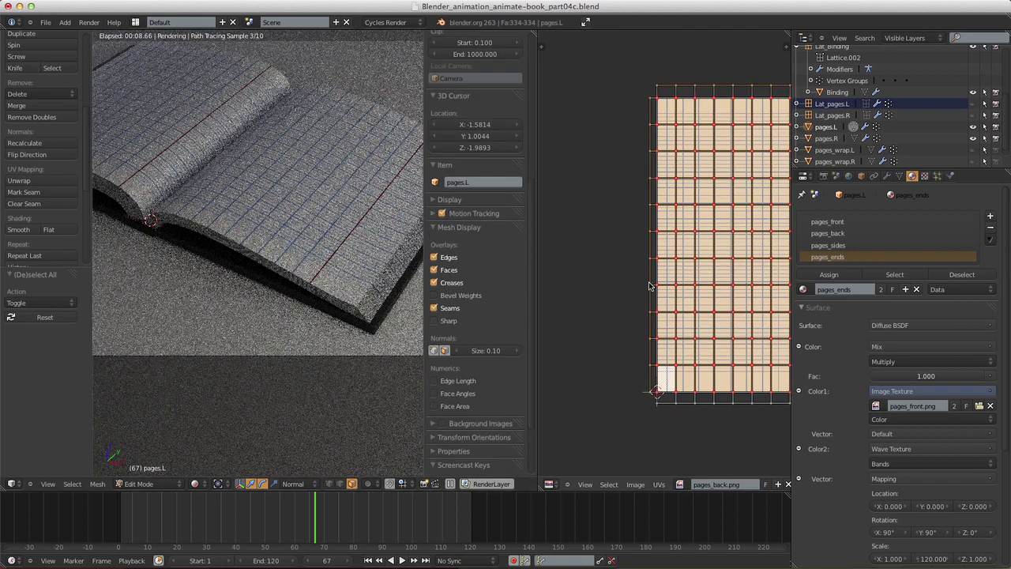
{"action": "middle_click_drag", "start_coordinate": [612, 326], "coordinate": [645, 362], "text": "shift"}
{"action": "key", "text": "a"}
{"action": "key", "text": "a"}
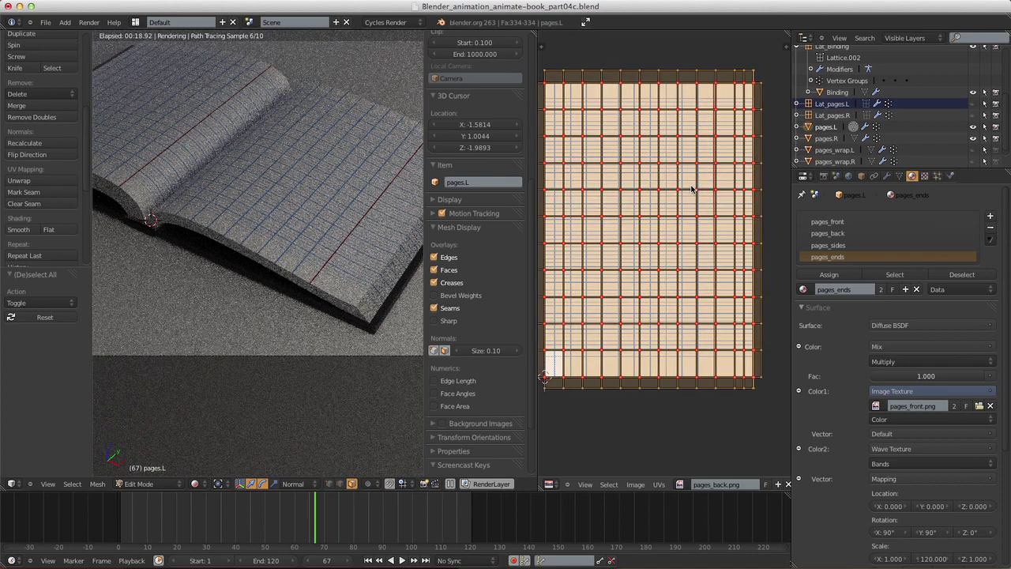
{"action": "key", "text": "r"}
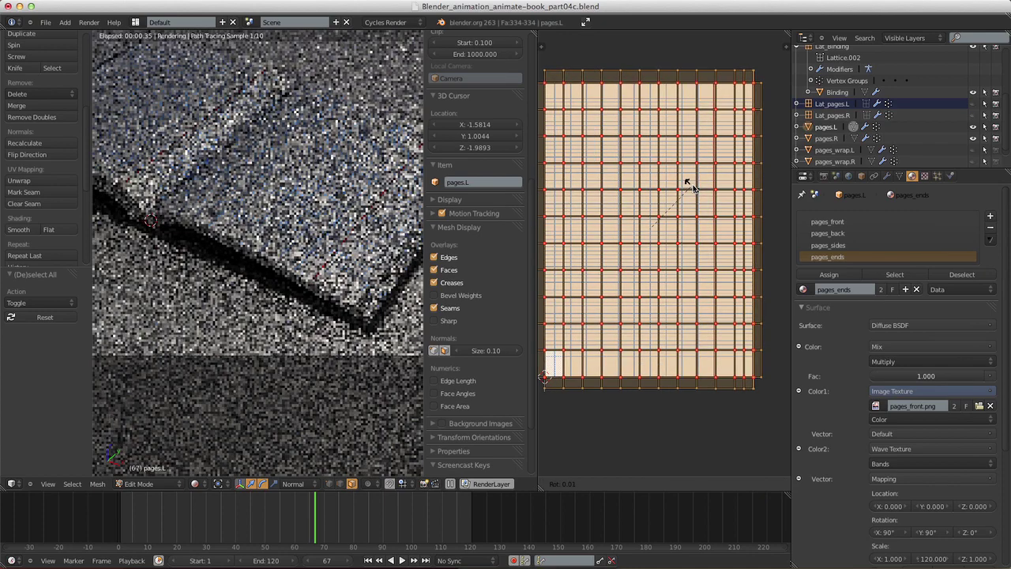
{"action": "type", "text": "1"}
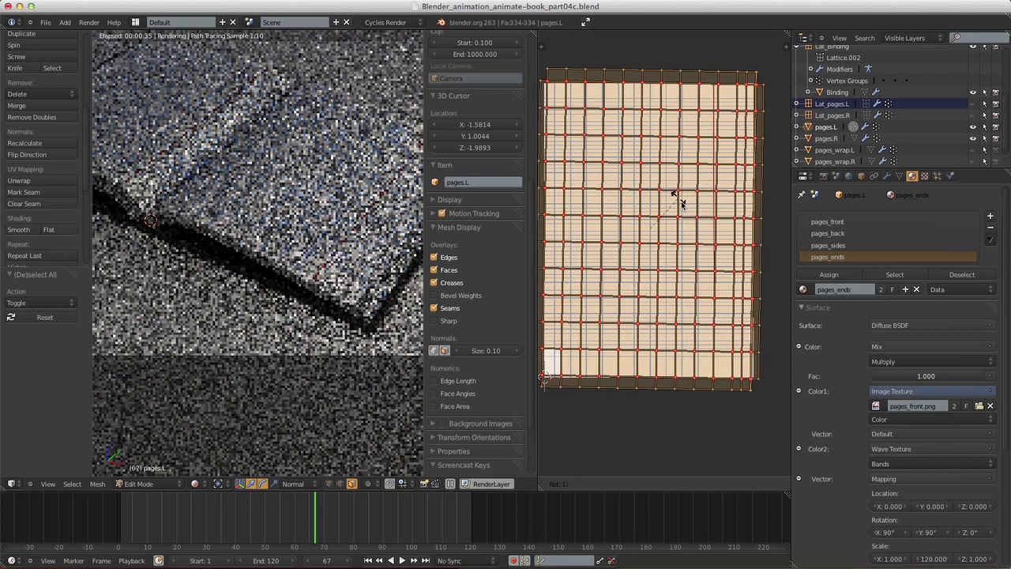
{"action": "right_click", "coordinate": [683, 205]}
- Flip the selected UVs horizontally by scaling them -1 along X, return pages.L to Object Mode, and restart the screencast keys display
{"action": "key", "text": "s"}
{"action": "key", "text": "s"}
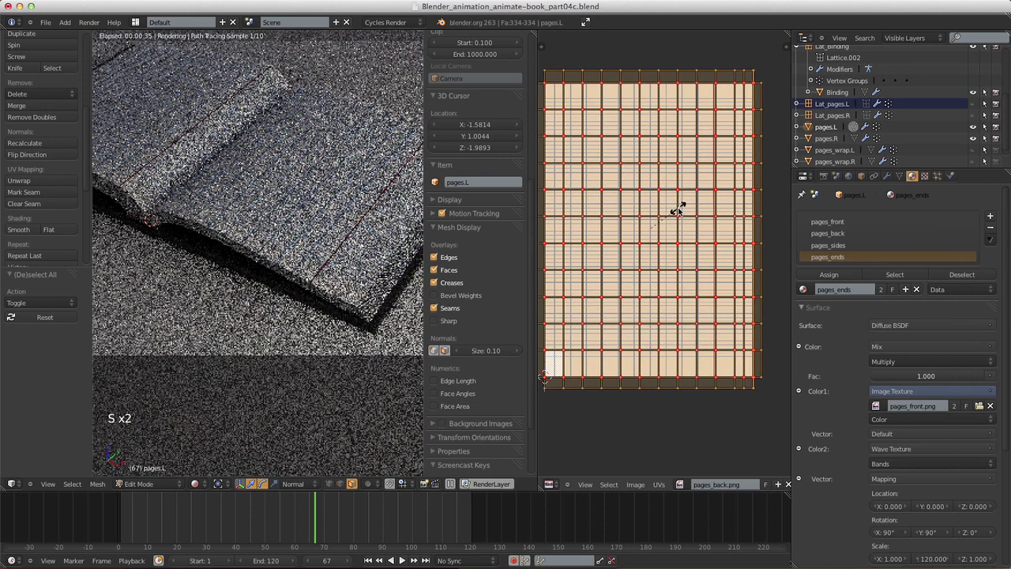
{"action": "type", "text": "x"}
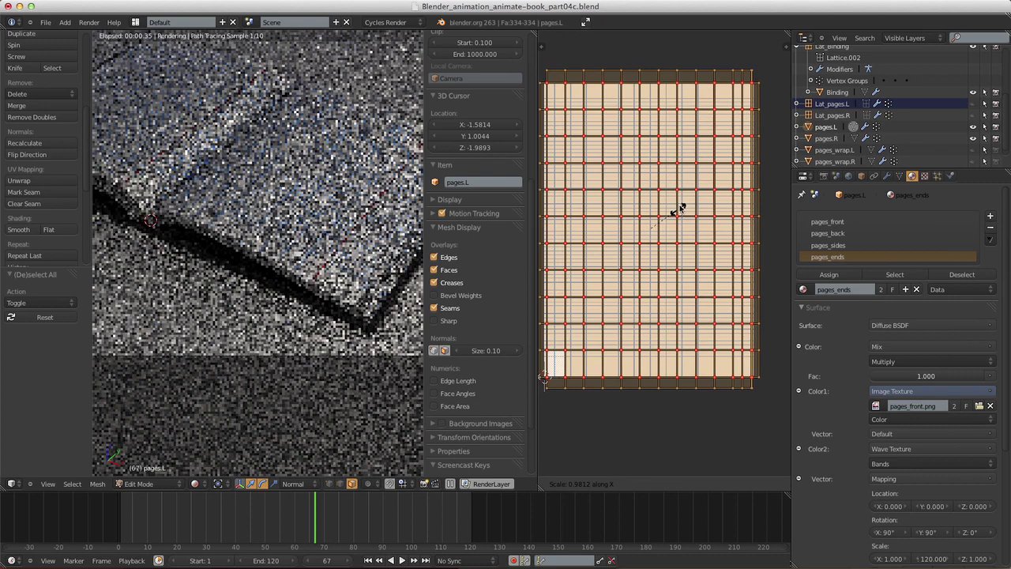
{"action": "type", "text": "-1"}
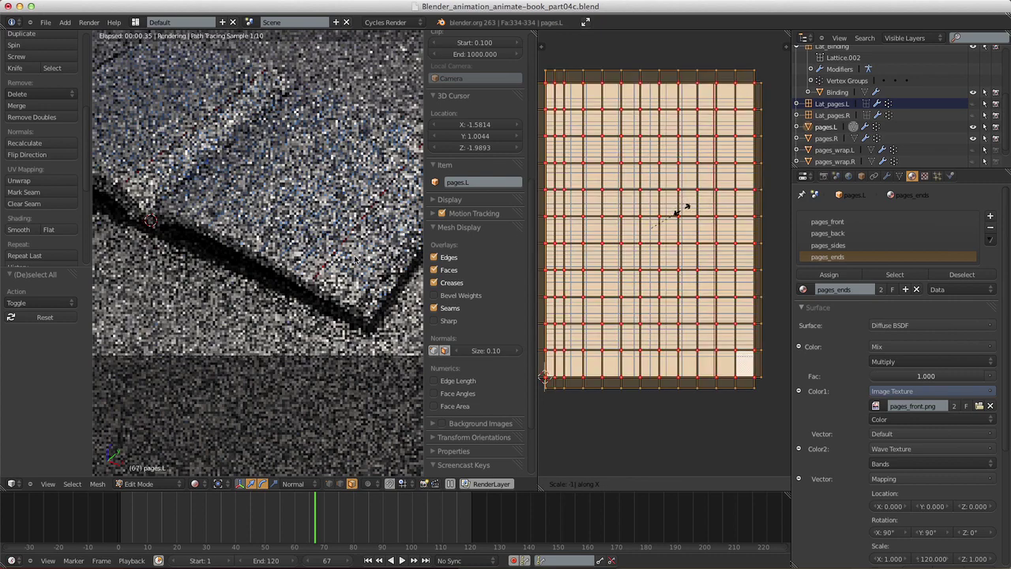
{"action": "left_click", "coordinate": [357, 260]}
{"action": "key", "text": "Tab"}
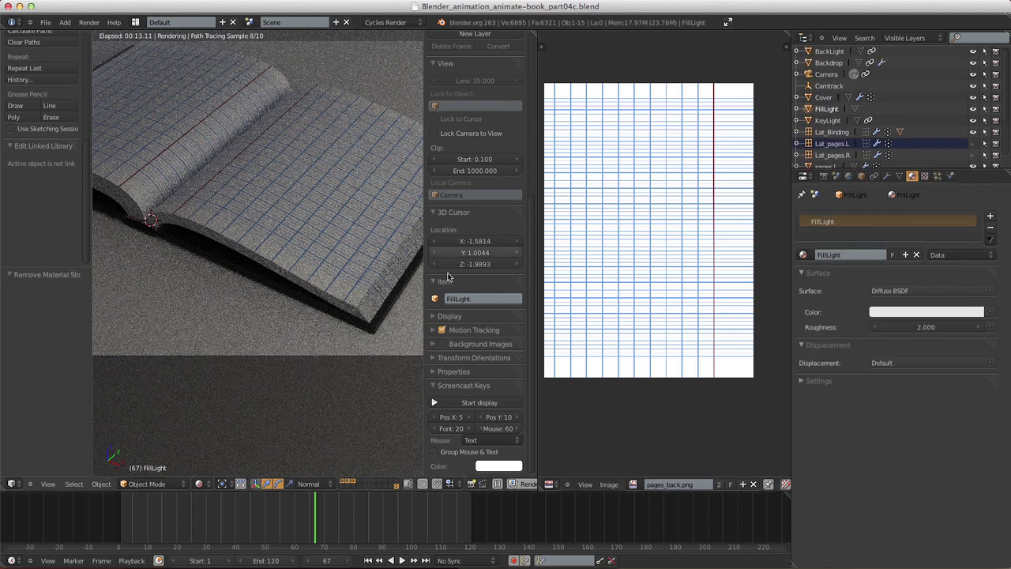
{"action": "left_click", "coordinate": [453, 399]}
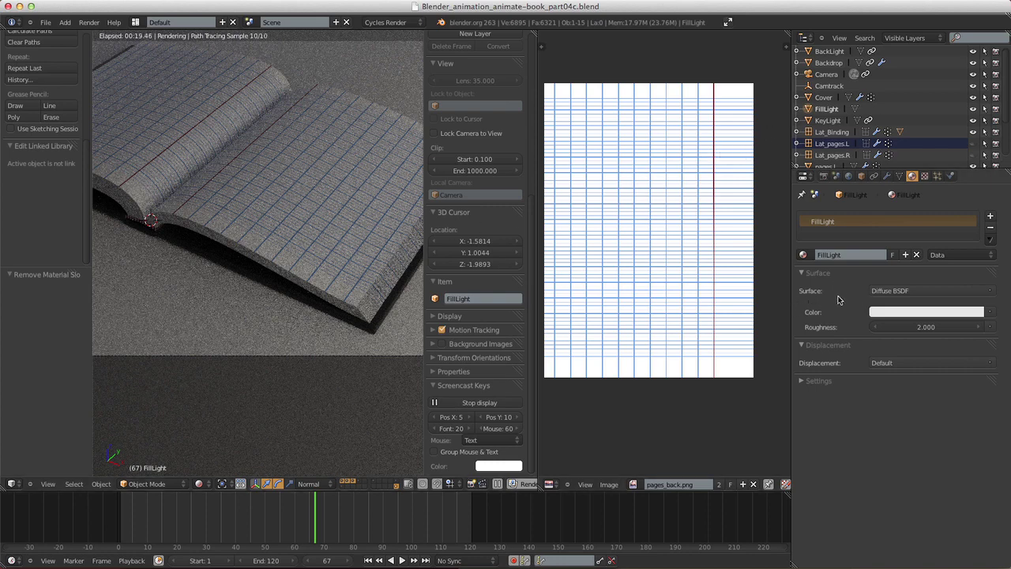
- Change the FillLight material's surface shader to Emission with a strength of 1.000
{"action": "left_click", "coordinate": [882, 292]}
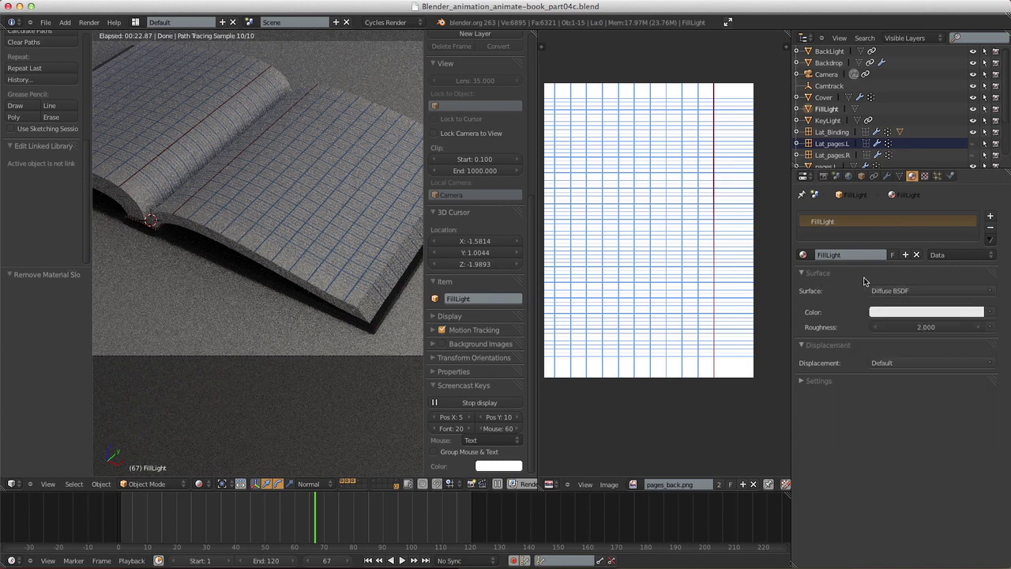
{"action": "left_click", "coordinate": [885, 291]}
{"action": "left_click", "coordinate": [827, 109]}
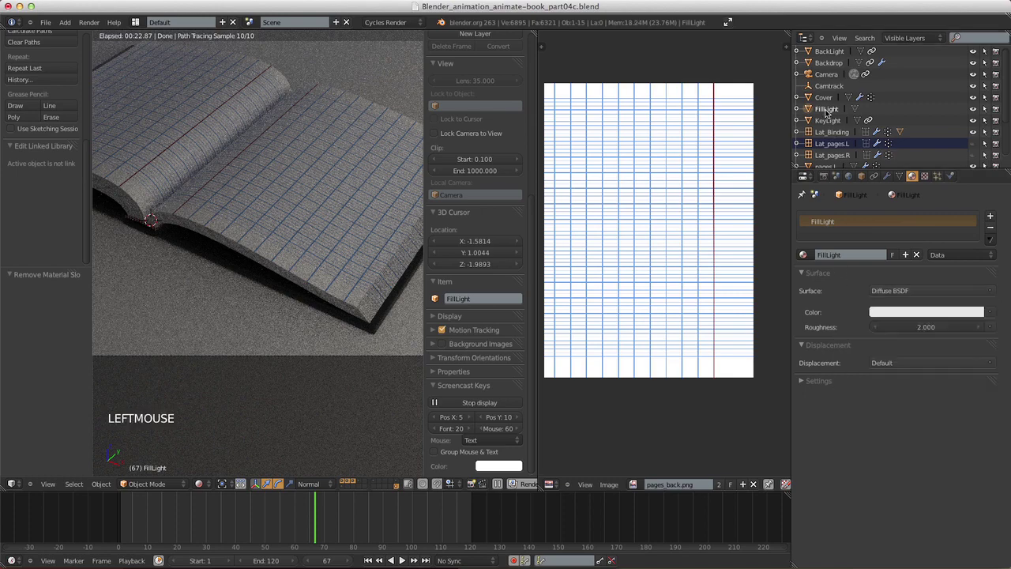
{"action": "left_click", "coordinate": [886, 291]}
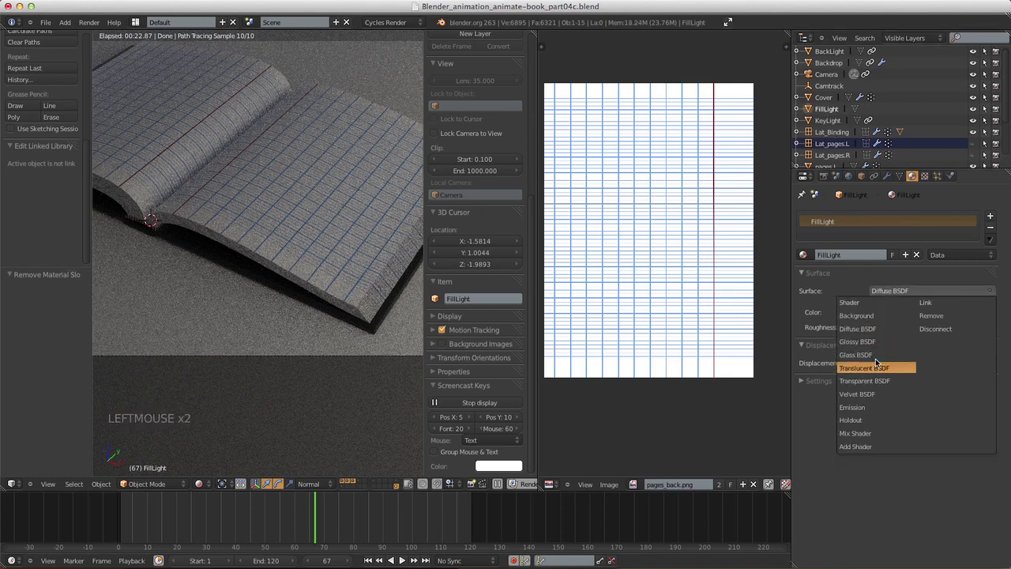
{"action": "left_click", "coordinate": [865, 406]}
{"action": "left_click", "coordinate": [916, 326]}
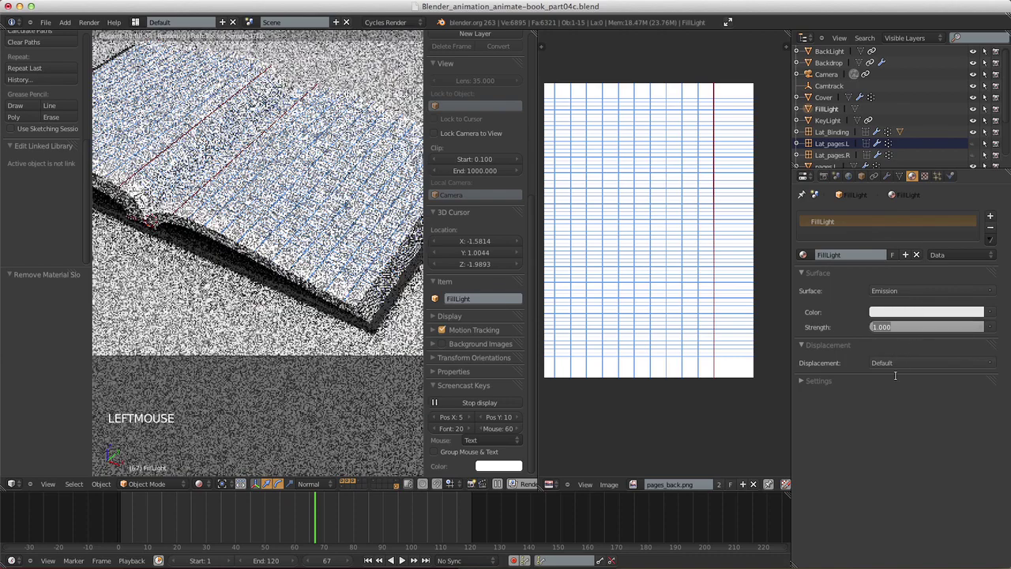
{"action": "key", "text": "Return"}
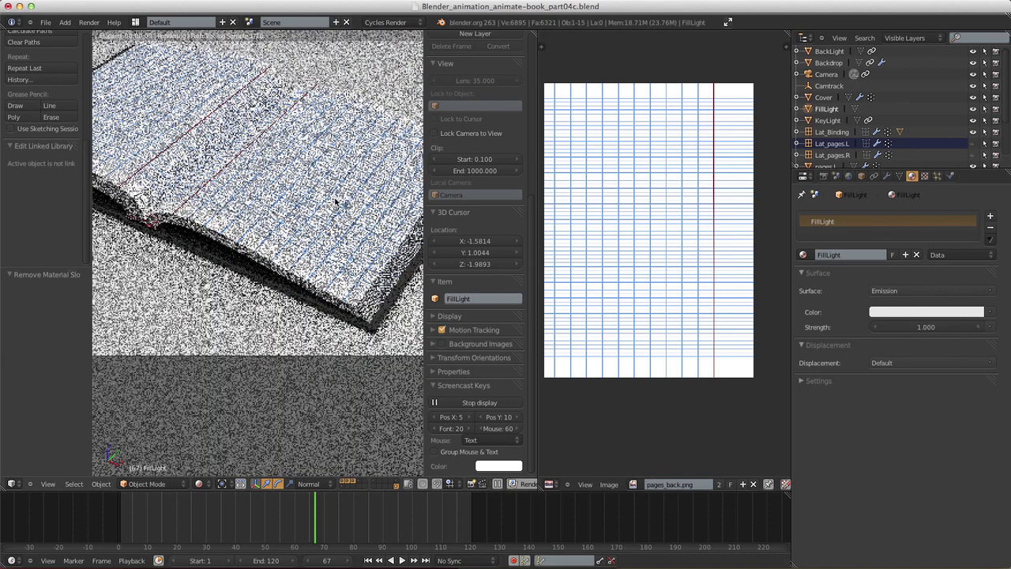
- Select the Backdrop object and give it a new material named Backdrop
{"action": "right_click", "coordinate": [273, 340]}
{"action": "left_click", "coordinate": [827, 66]}
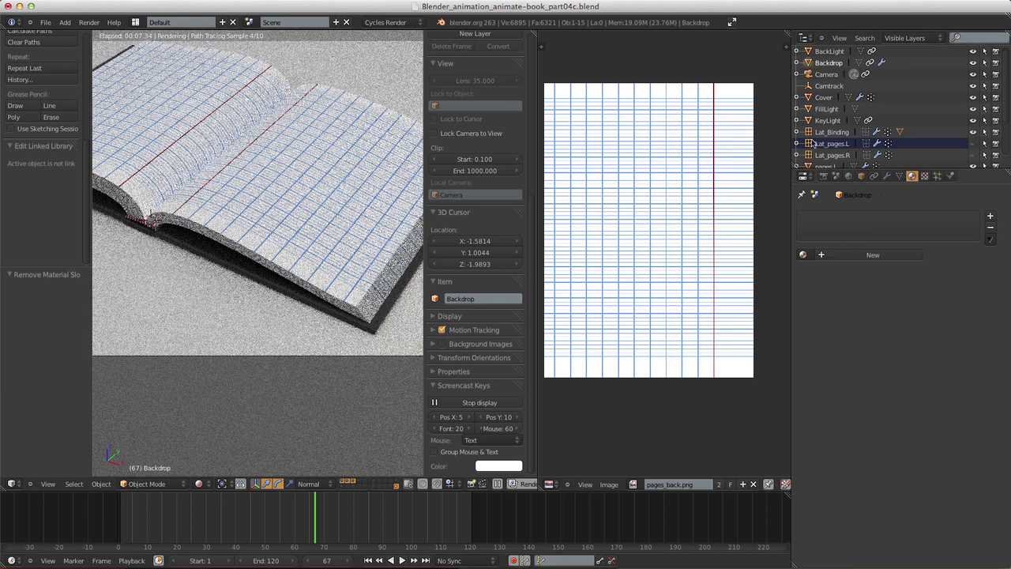
{"action": "left_click", "coordinate": [845, 255]}
{"action": "left_click", "coordinate": [845, 255]}
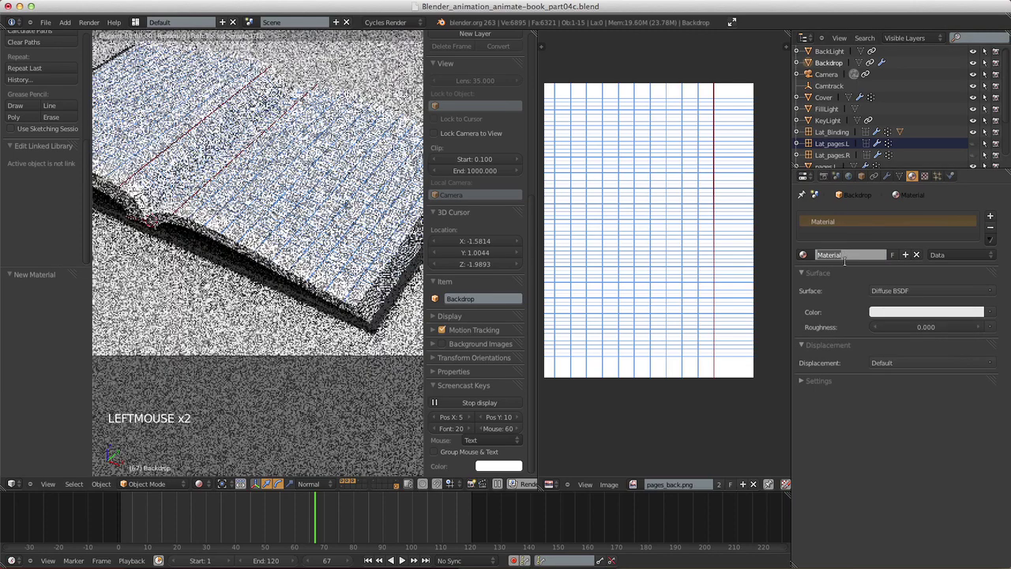
{"action": "type", "text": "Backdrop"}
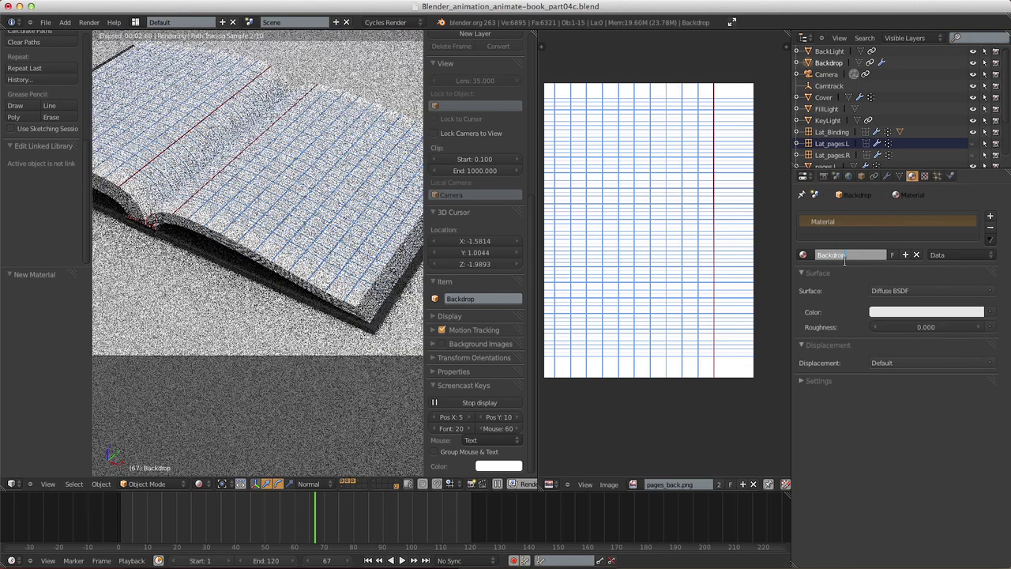
{"action": "key", "text": "Return"}
- Darken the Backdrop material's diffuse color to near-black, RGB 0.005892, and save the file
{"action": "left_click", "coordinate": [927, 312]}
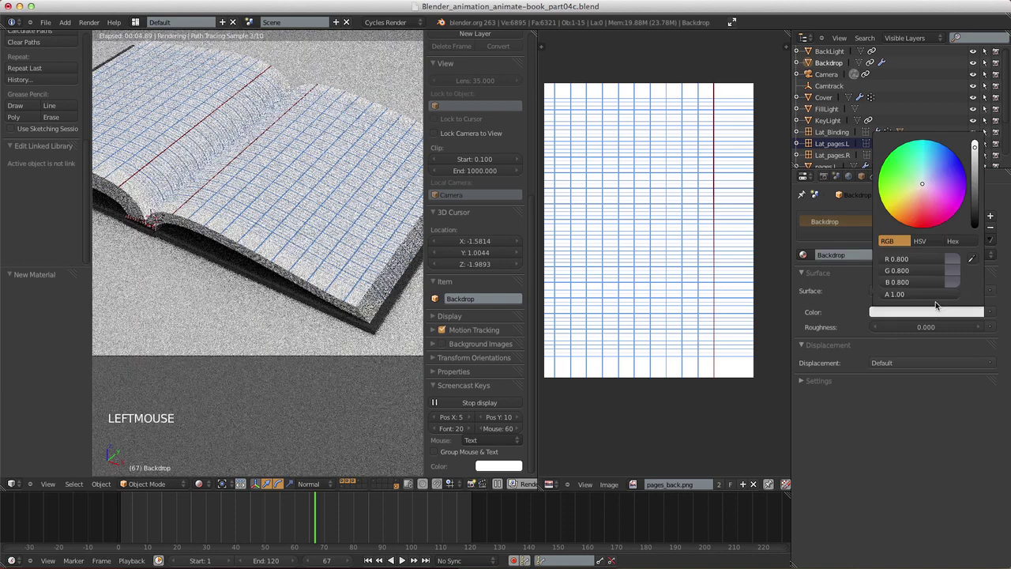
{"action": "left_click", "coordinate": [976, 225]}
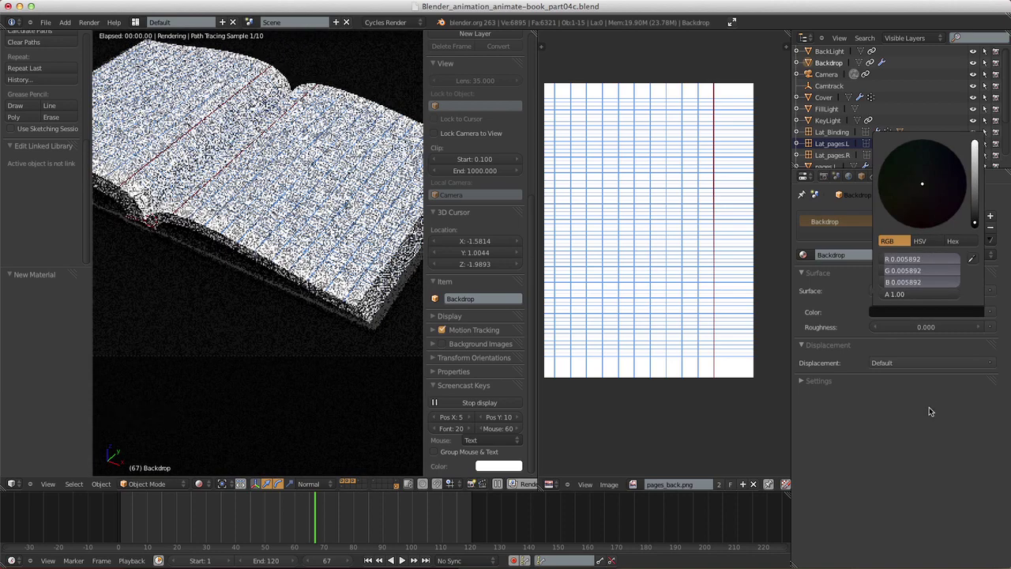
{"action": "key", "text": "super+s"}
{"action": "left_click", "coordinate": [596, 246]}
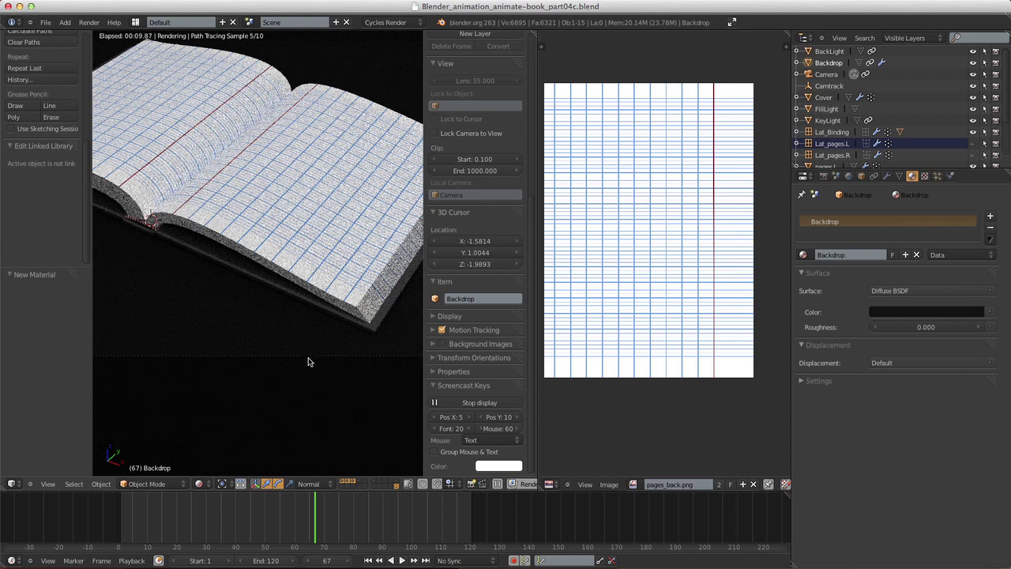
- Switch the viewport to Solid shading and display the layer holding page1 to page6
{"action": "left_click", "coordinate": [200, 483]}
{"action": "left_click", "coordinate": [209, 448]}
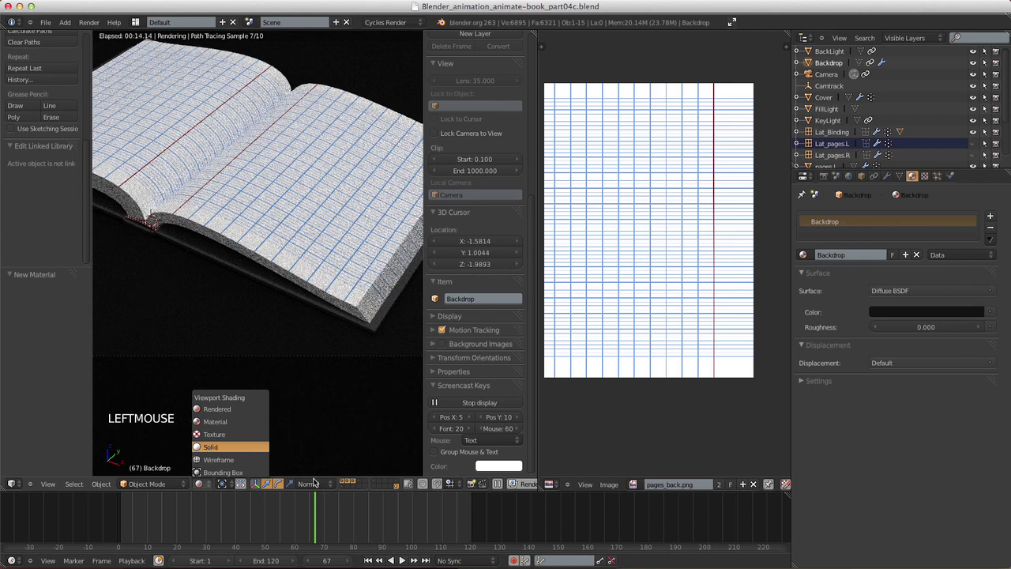
{"action": "left_click", "coordinate": [359, 481]}
{"action": "middle_click_drag", "start_coordinate": [355, 361], "coordinate": [299, 302], "text": "shift"}
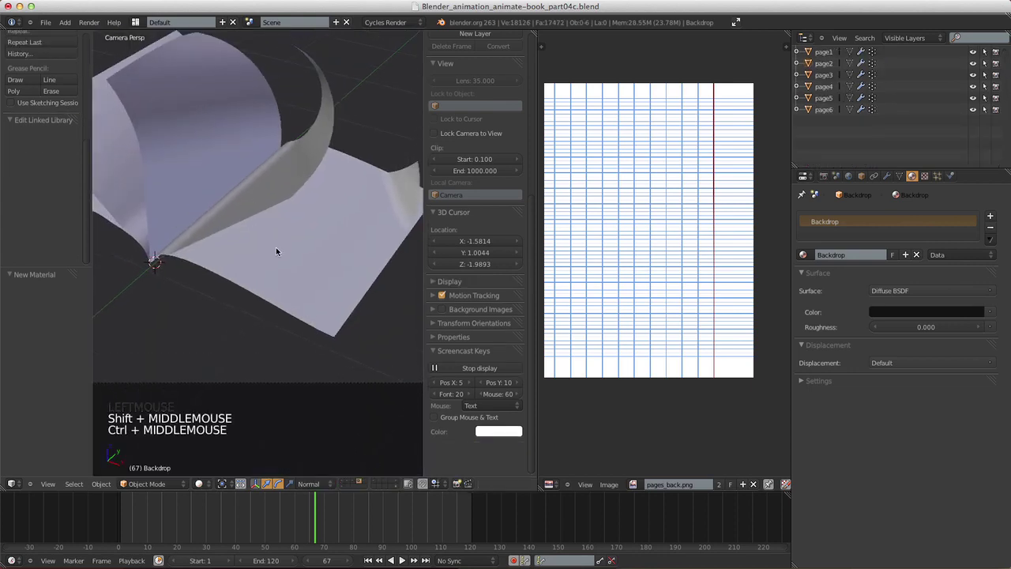
- Move page1 to the layer directly below its current one in the layer grid and display only that layer
{"action": "left_click", "coordinate": [825, 52]}
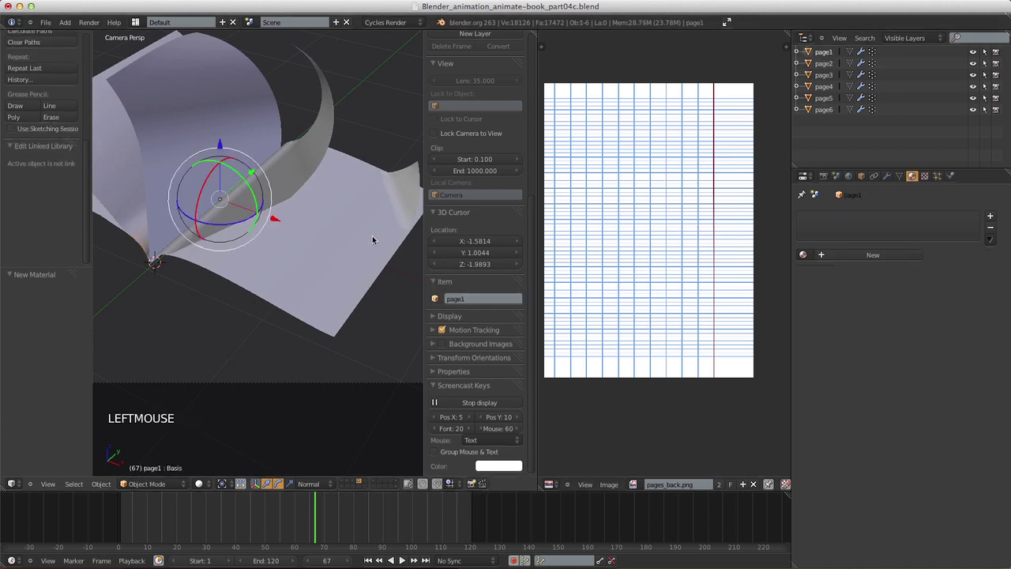
{"action": "key", "text": "m"}
{"action": "key", "text": "m"}
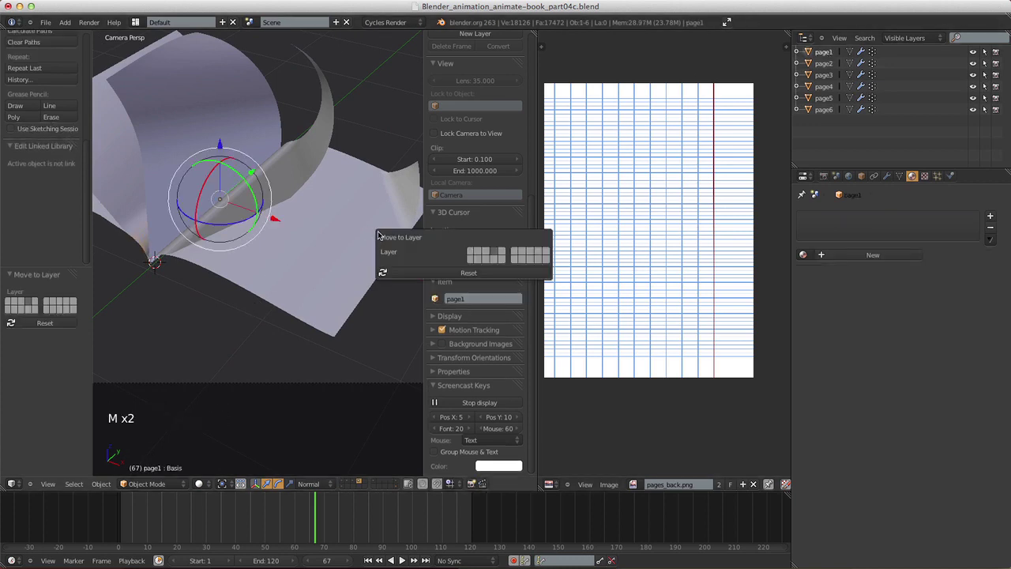
{"action": "left_click", "coordinate": [493, 260]}
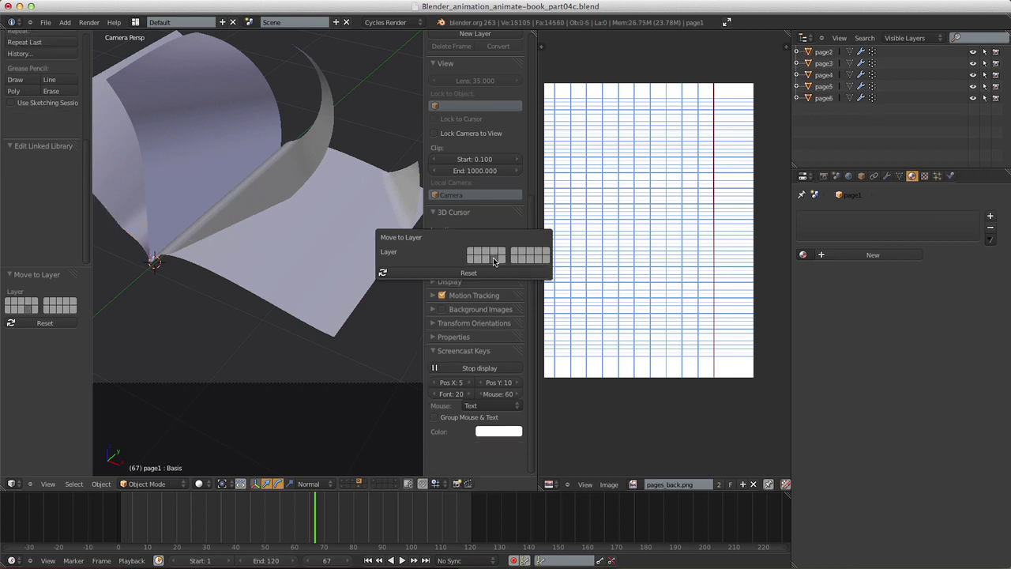
{"action": "left_click", "coordinate": [359, 488]}
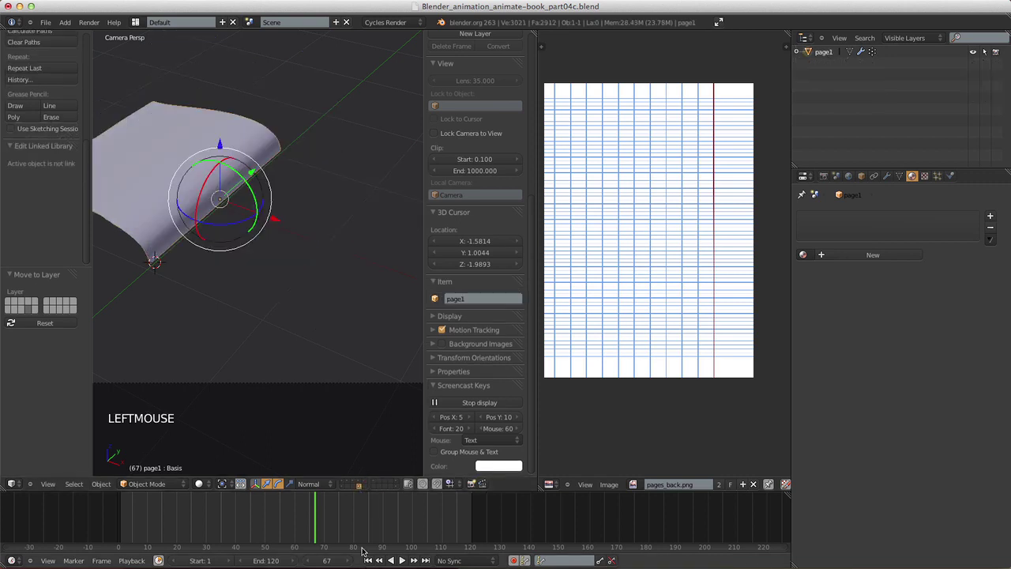
- Go to frame 17 and give page1 a new material named page1
{"action": "left_click_drag", "start_coordinate": [166, 516], "coordinate": [167, 518]}
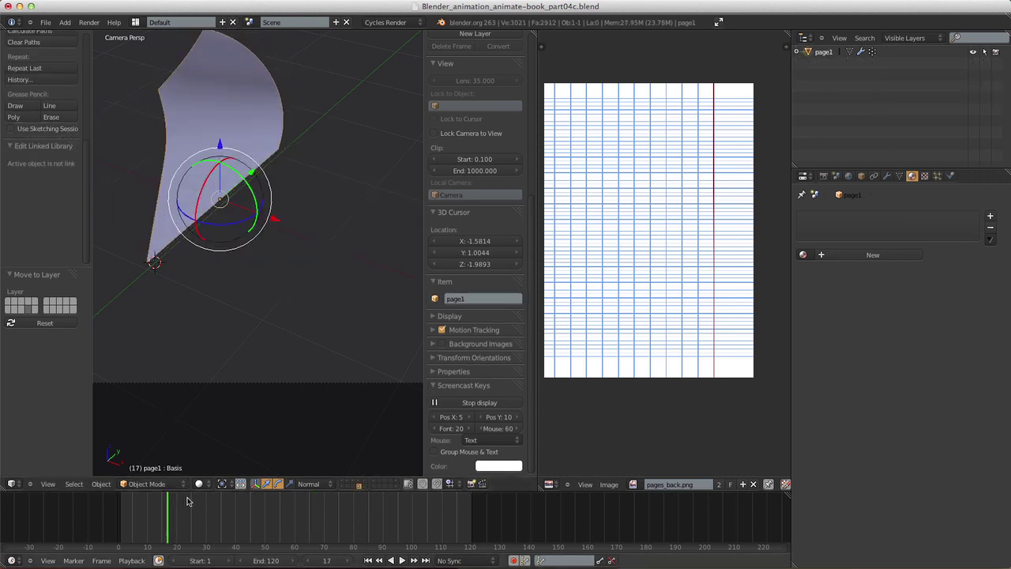
{"action": "middle_click_drag", "start_coordinate": [286, 286], "coordinate": [334, 323], "text": "shift"}
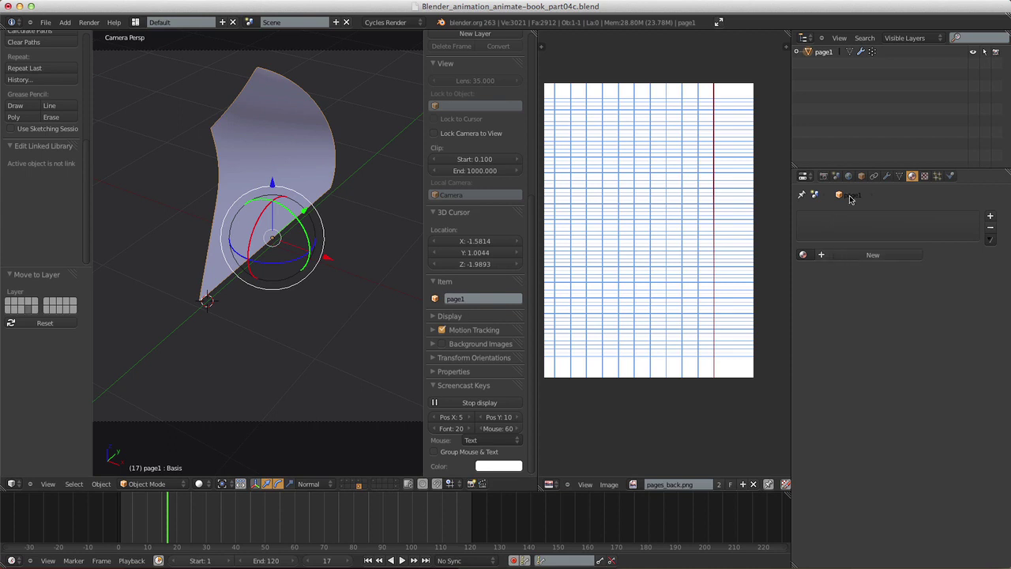
{"action": "left_click", "coordinate": [845, 255]}
{"action": "left_click", "coordinate": [847, 255]}
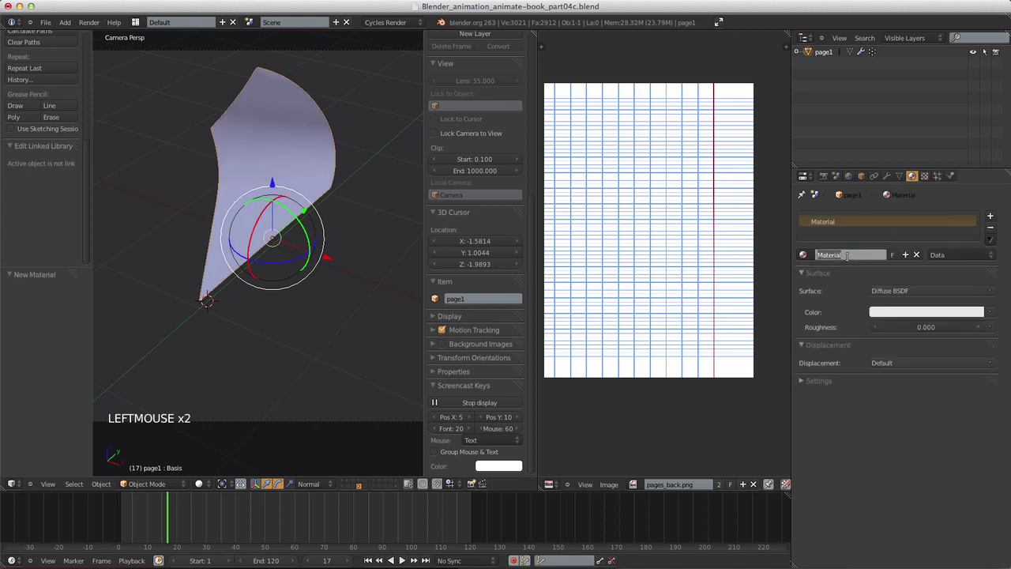
{"action": "type", "text": "page1"}
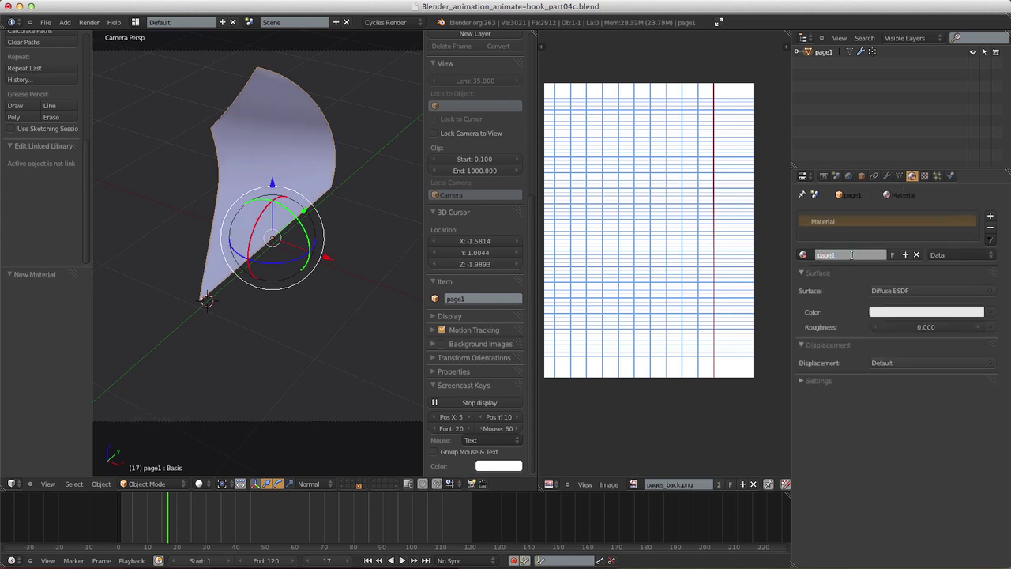
{"action": "key", "text": "Return"}
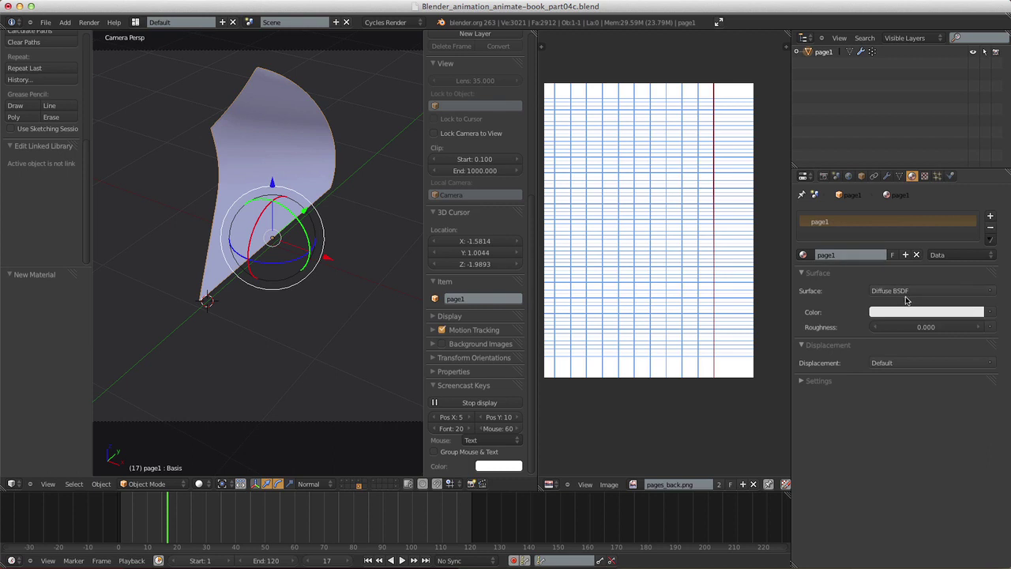
- Replace the image view with a widened Node Editor and reposition the Diffuse BSDF node away from the material output
{"action": "left_click", "coordinate": [551, 484]}
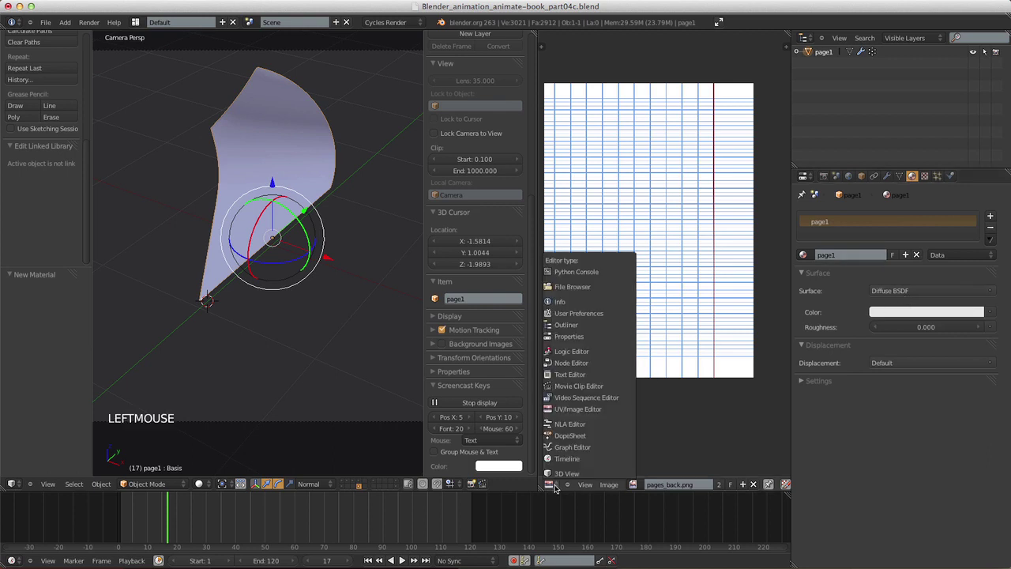
{"action": "left_click", "coordinate": [577, 364]}
{"action": "middle_click_drag", "start_coordinate": [694, 271], "coordinate": [716, 316], "text": "ctrl"}
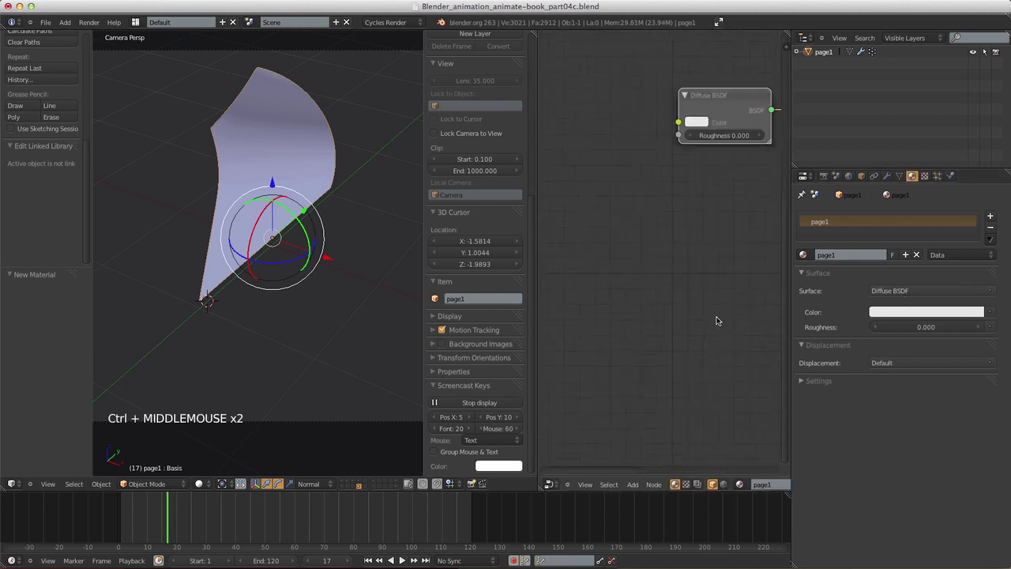
{"action": "middle_click_drag", "start_coordinate": [727, 259], "coordinate": [690, 244], "text": "ctrl"}
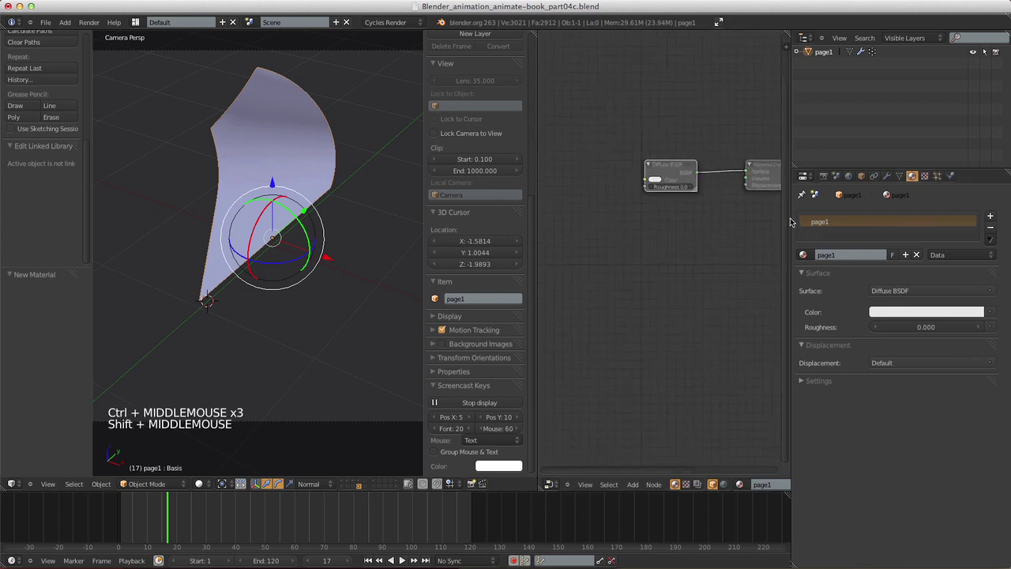
{"action": "left_click_drag", "start_coordinate": [790, 215], "coordinate": [881, 229]}
{"action": "middle_click_drag", "start_coordinate": [816, 244], "coordinate": [814, 282], "text": "shift"}
{"action": "left_click_drag", "start_coordinate": [748, 167], "coordinate": [726, 148]}
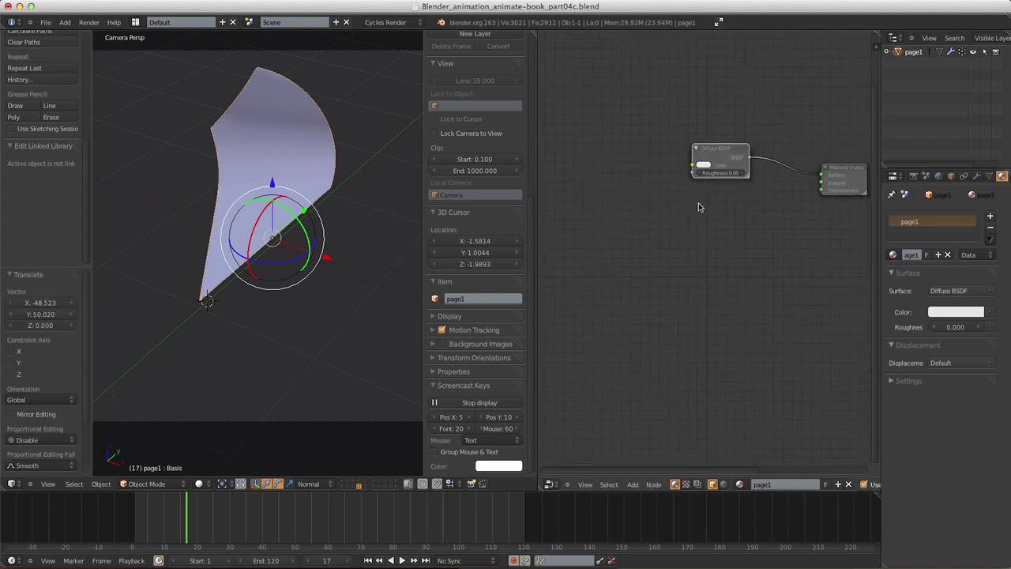
{"action": "left_click_drag", "start_coordinate": [715, 165], "coordinate": [721, 166]}
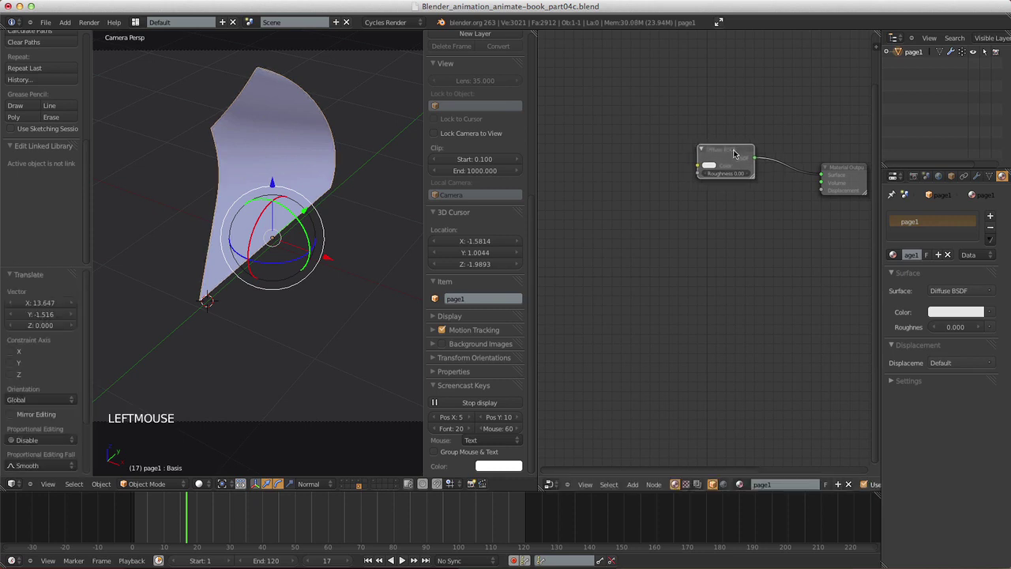
- Add a Mix color node before the Diffuse BSDF and connect its output to the shader's Color input
{"action": "left_click", "coordinate": [642, 479]}
{"action": "mouse_move", "coordinate": [654, 426]}
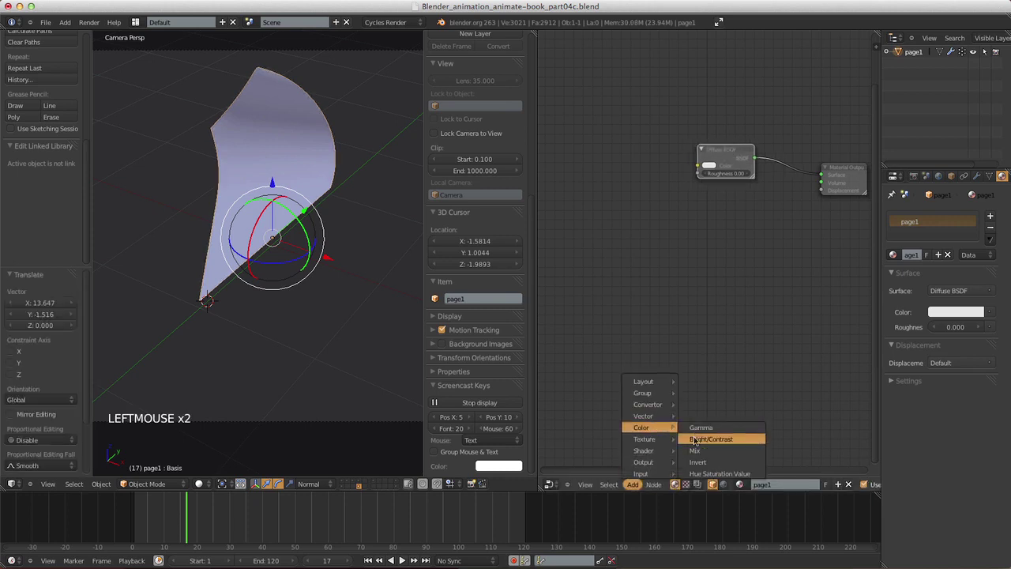
{"action": "left_click", "coordinate": [707, 435]}
{"action": "left_click", "coordinate": [654, 181]}
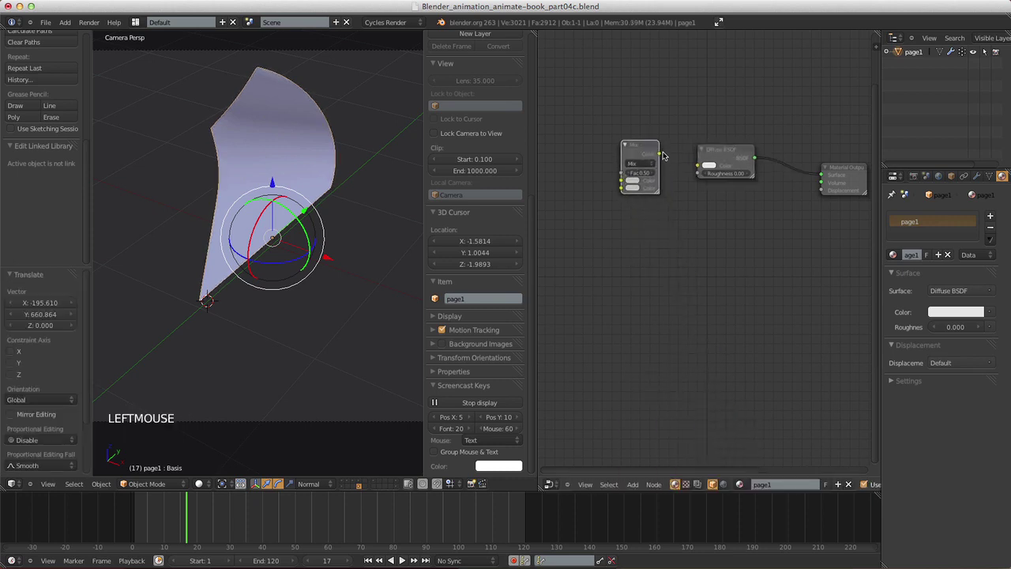
{"action": "mouse_move", "coordinate": [658, 153]}
{"action": "left_mouse_down"}
{"action": "mouse_move", "coordinate": [695, 169]}
{"action": "mouse_move", "coordinate": [748, 161]}
{"action": "mouse_move", "coordinate": [667, 157]}
{"action": "mouse_move", "coordinate": [673, 163]}
{"action": "left_mouse_up"}
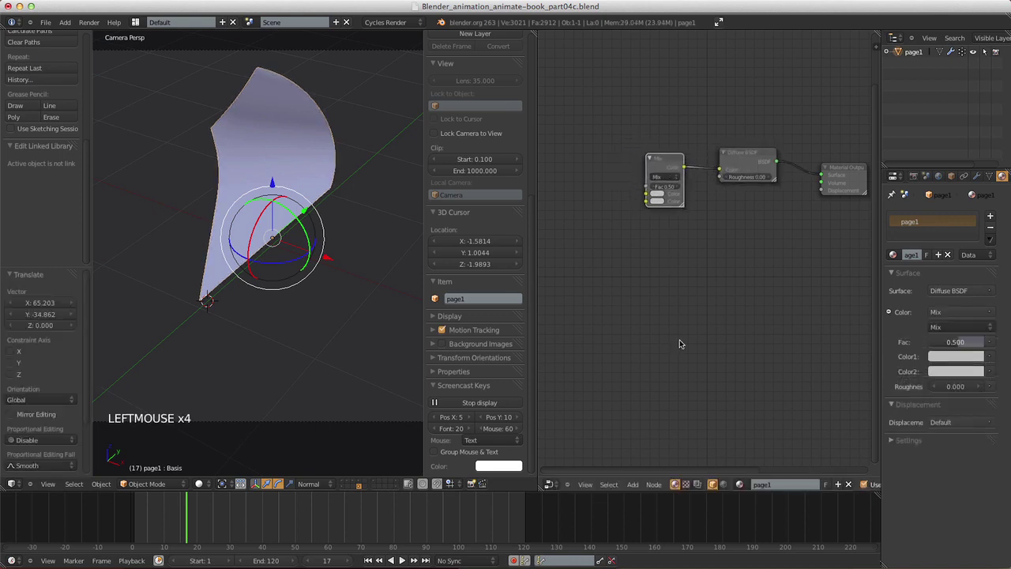
- Add an Image Texture node and connect its Color output to the Mix node's Color1 input
{"action": "left_click", "coordinate": [633, 483]}
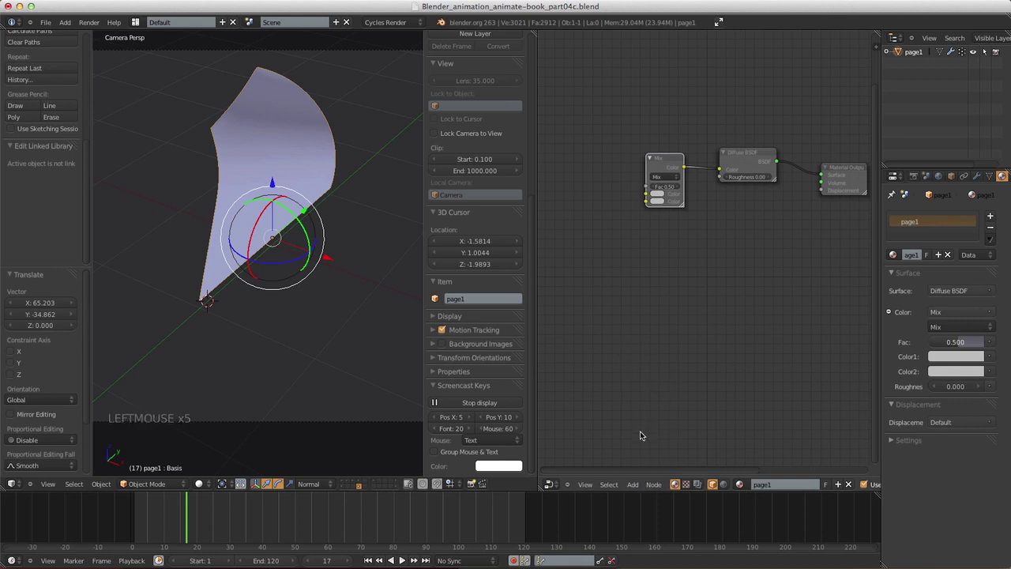
{"action": "left_click", "coordinate": [631, 484]}
{"action": "mouse_move", "coordinate": [647, 438]}
{"action": "left_click", "coordinate": [711, 436]}
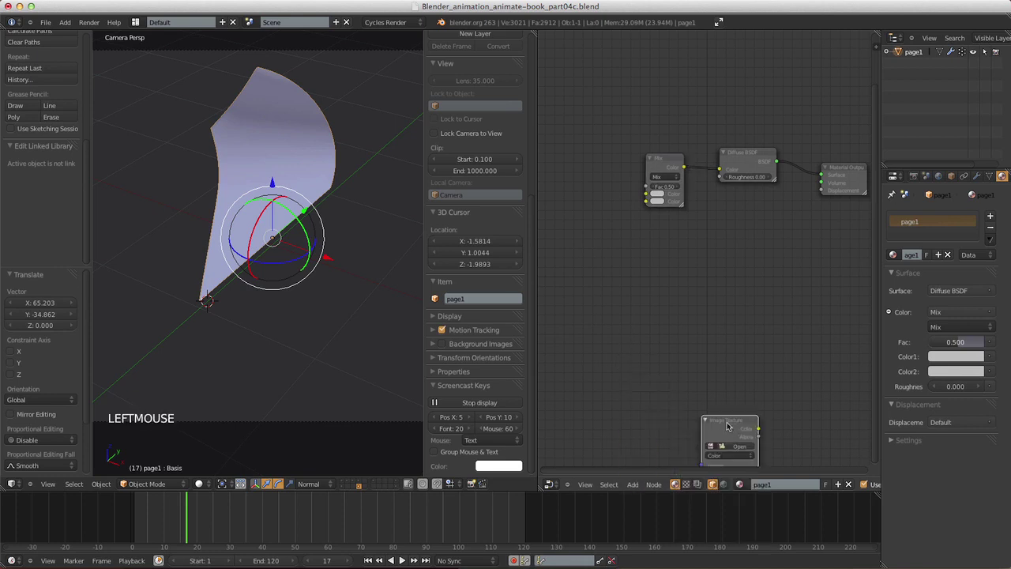
{"action": "left_click", "coordinate": [613, 169]}
{"action": "left_click_drag", "start_coordinate": [611, 168], "coordinate": [646, 193]}
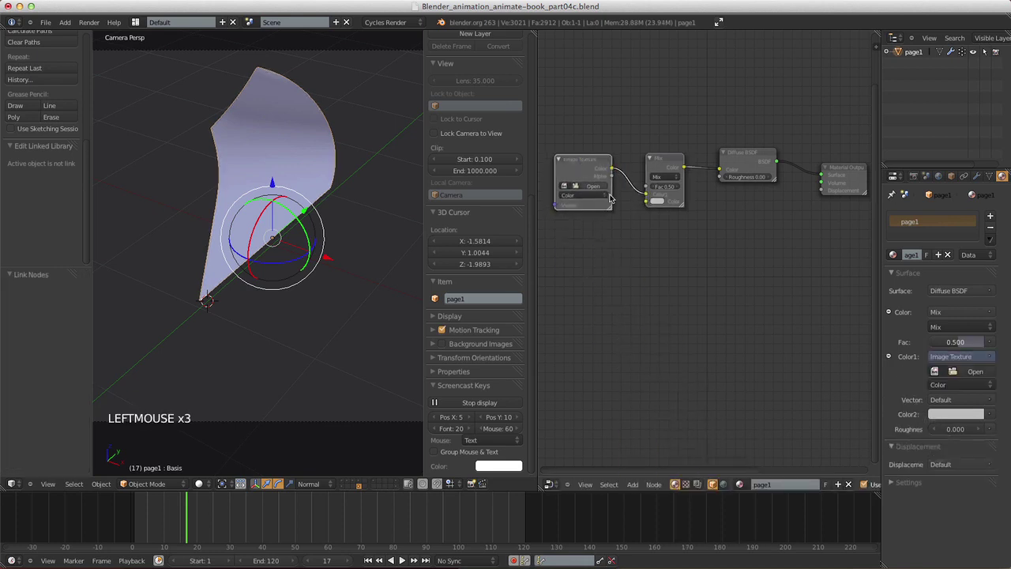
- Duplicate the Image Texture node below the original and connect the copy's Color output to the Mix node's Color2 input
{"action": "key", "text": "shift+d"}
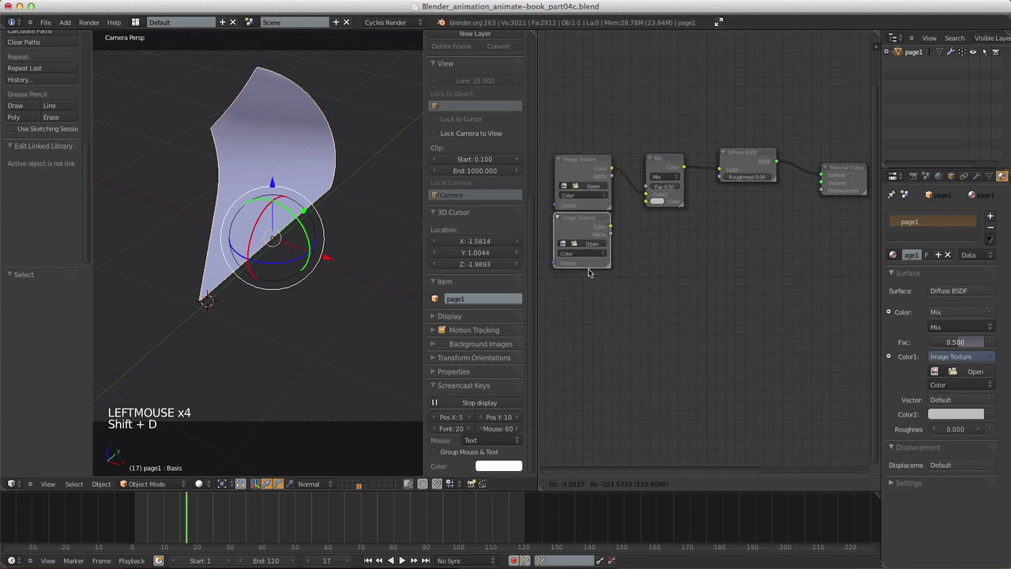
{"action": "left_click", "coordinate": [596, 200]}
{"action": "left_click_drag", "start_coordinate": [610, 227], "coordinate": [646, 202]}
{"action": "left_click_drag", "start_coordinate": [610, 251], "coordinate": [613, 254]}
- Load page1_tran_front_1.png from the textures/Page1 folder into the upper Image Texture node
{"action": "left_click", "coordinate": [591, 187]}
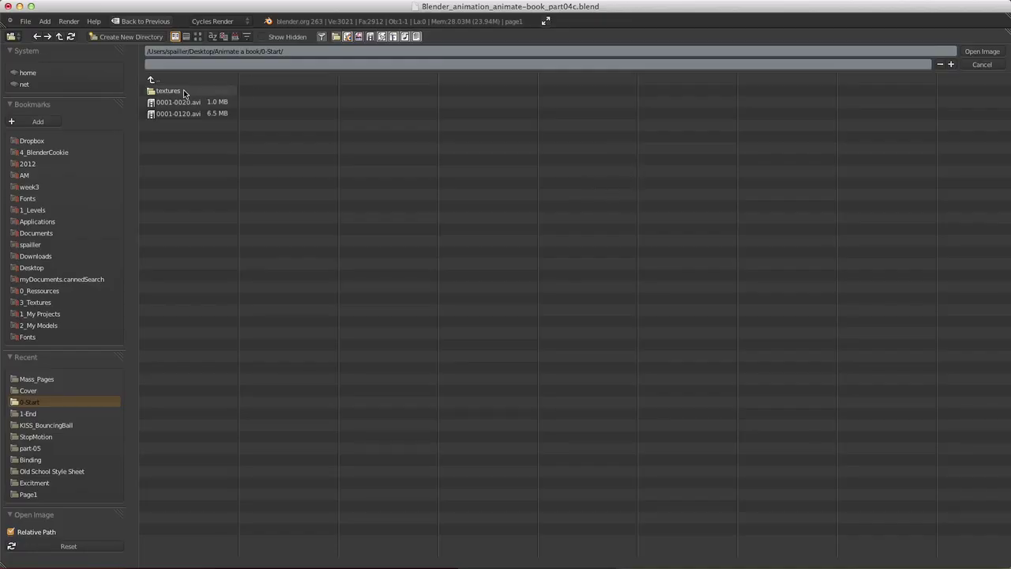
{"action": "left_click", "coordinate": [184, 93]}
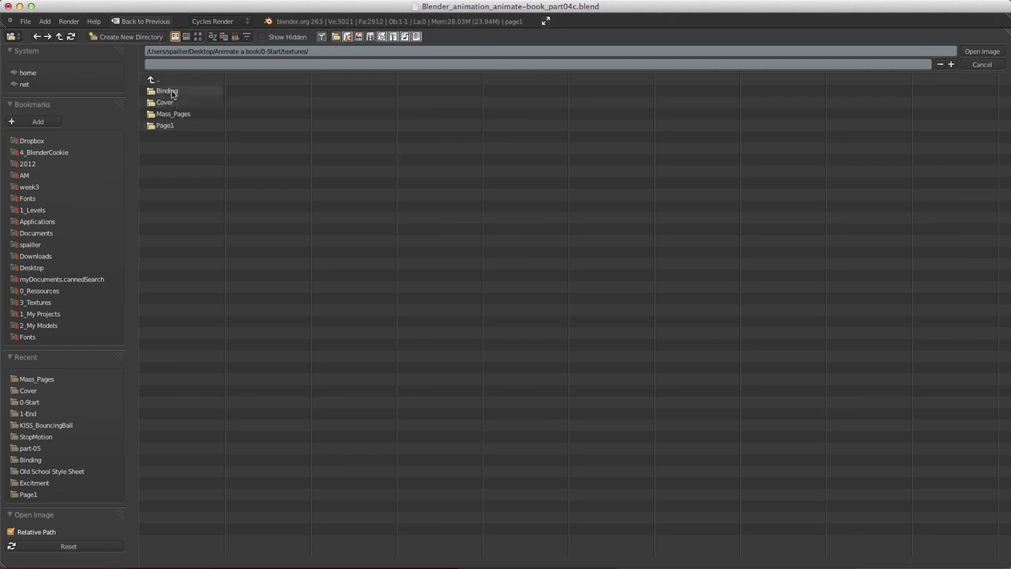
{"action": "left_click", "coordinate": [174, 126]}
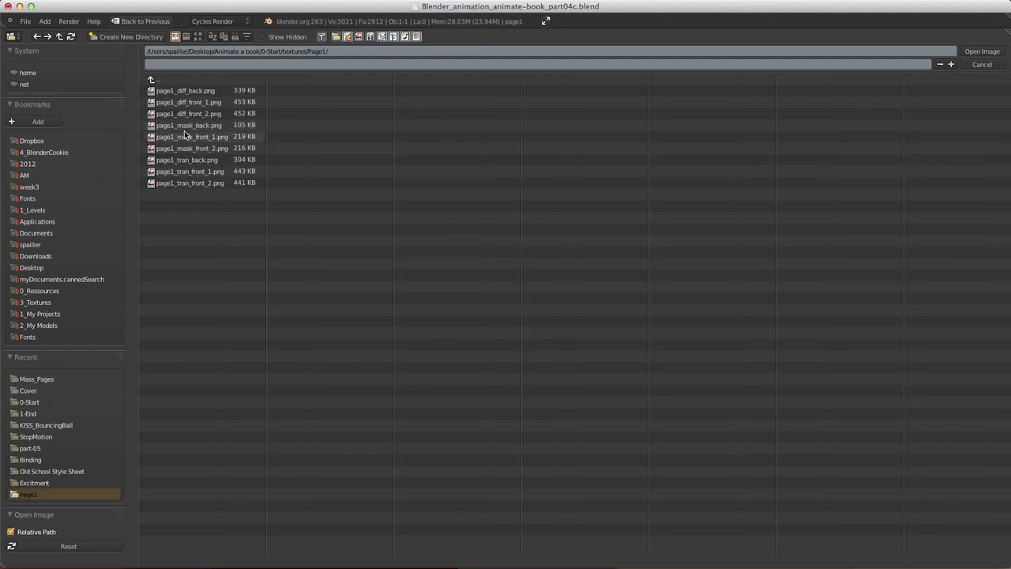
{"action": "left_click", "coordinate": [197, 171]}
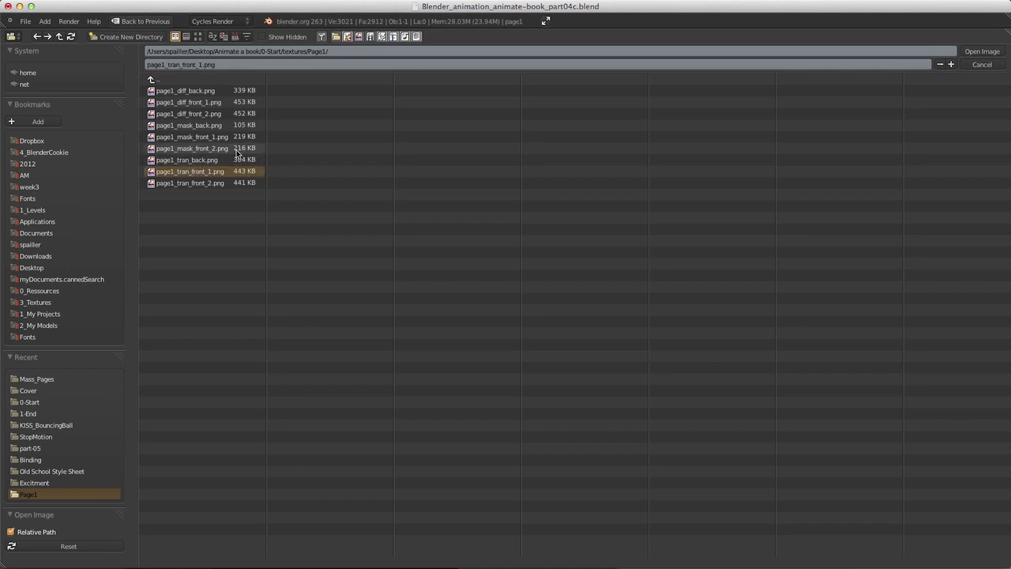
{"action": "left_click", "coordinate": [981, 52]}
- Load page1_tran_back.png from the textures/Page1 folder into the lower Image Texture node
{"action": "left_click", "coordinate": [585, 249]}
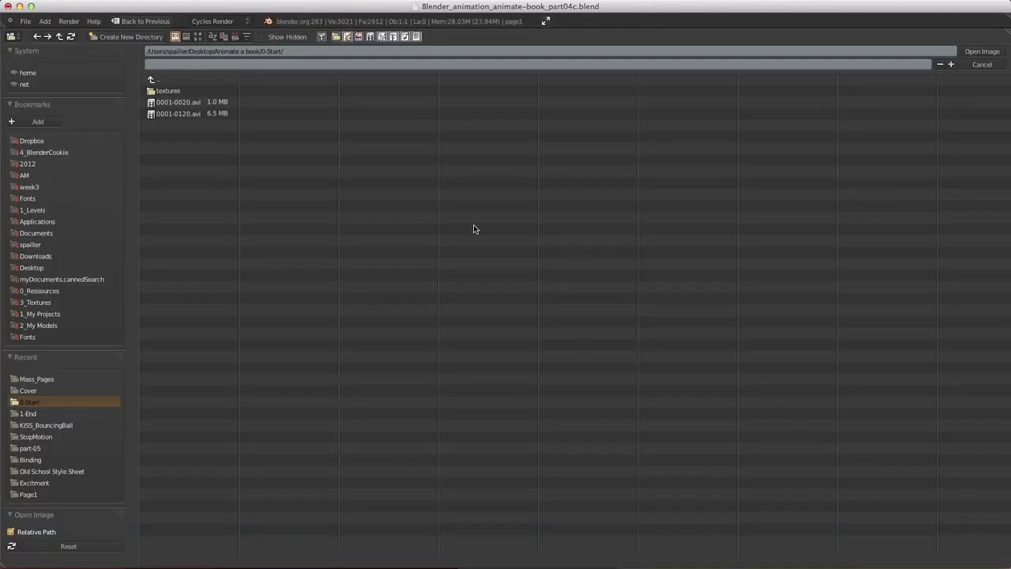
{"action": "left_click", "coordinate": [154, 82]}
{"action": "left_click", "coordinate": [189, 128]}
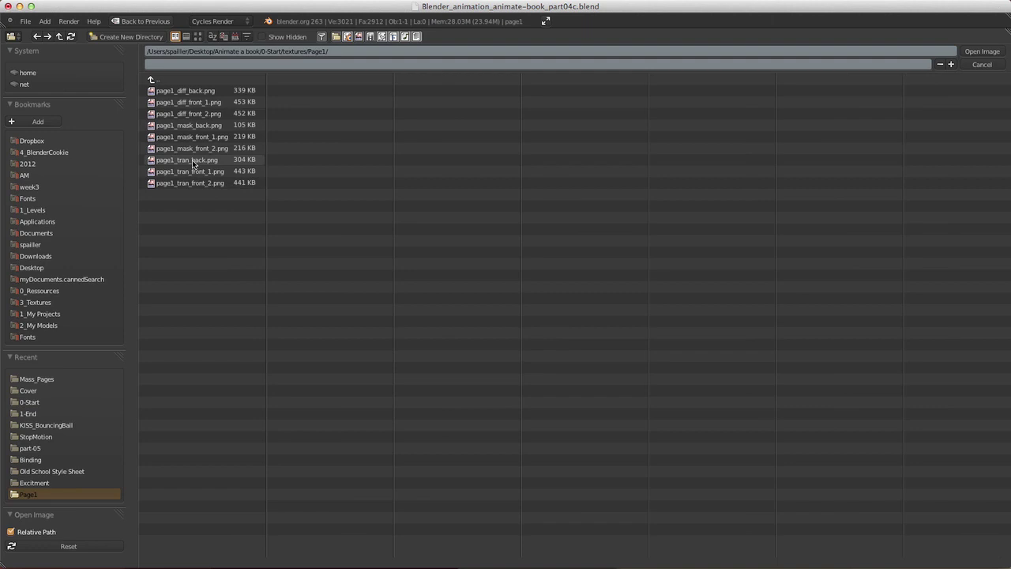
{"action": "left_click", "coordinate": [192, 160]}
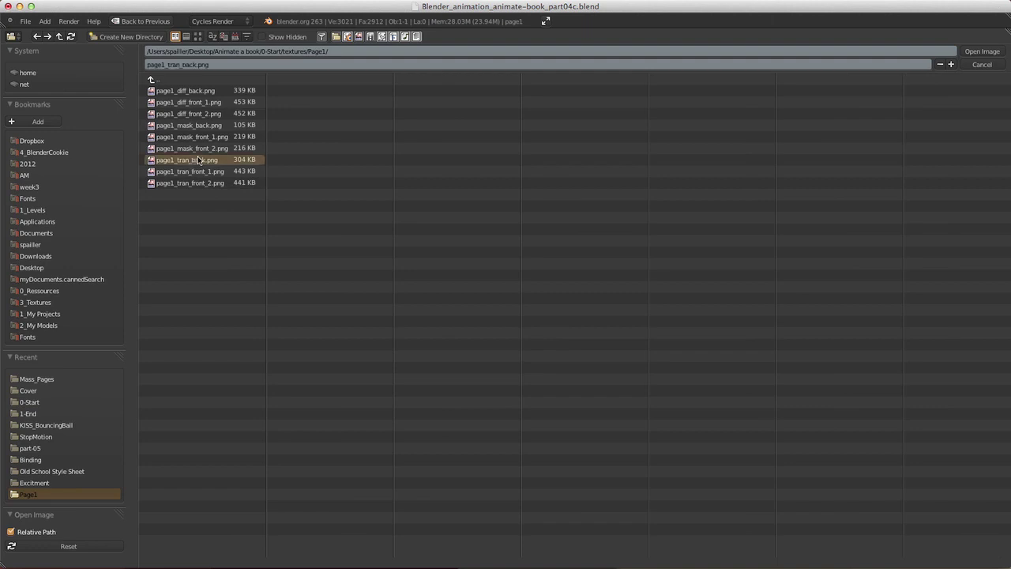
{"action": "left_click", "coordinate": [977, 53]}
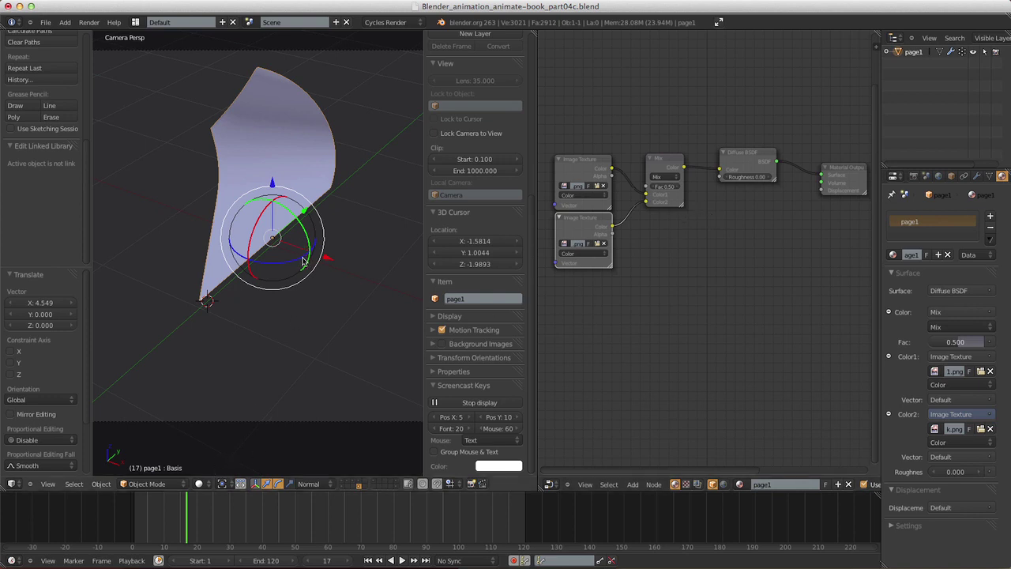
- Replace the Node Editor with the UV/Image Editor and turn off viewport display for all five modifiers of page1
{"action": "left_click", "coordinate": [551, 484]}
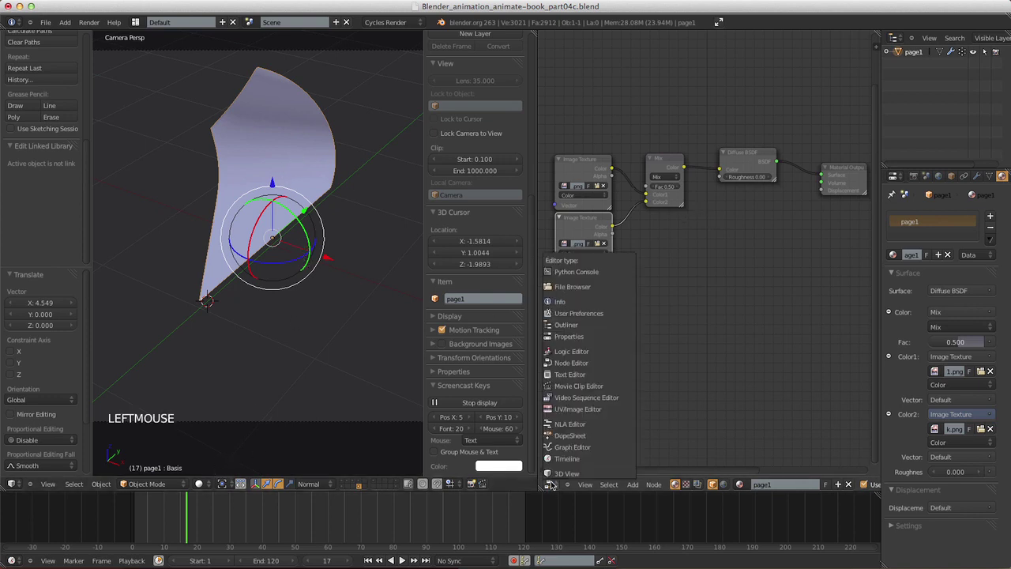
{"action": "left_click", "coordinate": [569, 410]}
{"action": "left_click", "coordinate": [976, 176]}
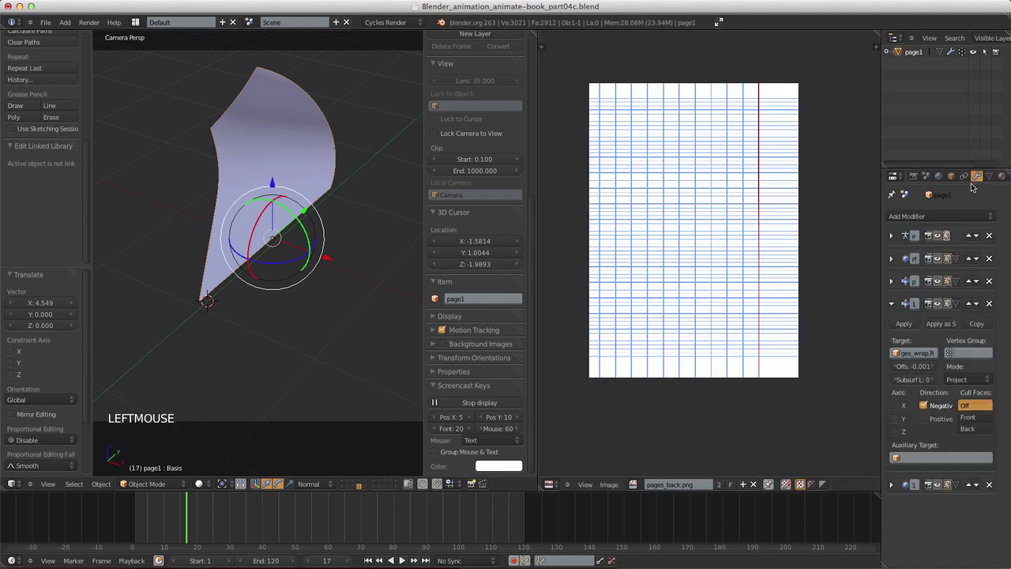
{"action": "left_click", "coordinate": [938, 235]}
{"action": "left_click", "coordinate": [938, 258]}
{"action": "left_click", "coordinate": [938, 281]}
{"action": "left_click", "coordinate": [938, 304]}
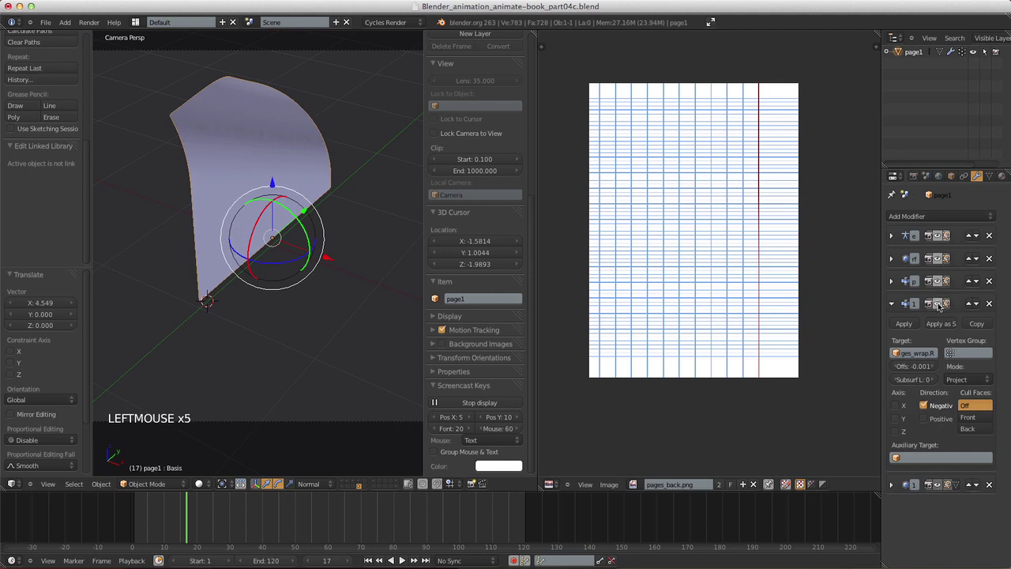
{"action": "left_click", "coordinate": [891, 304]}
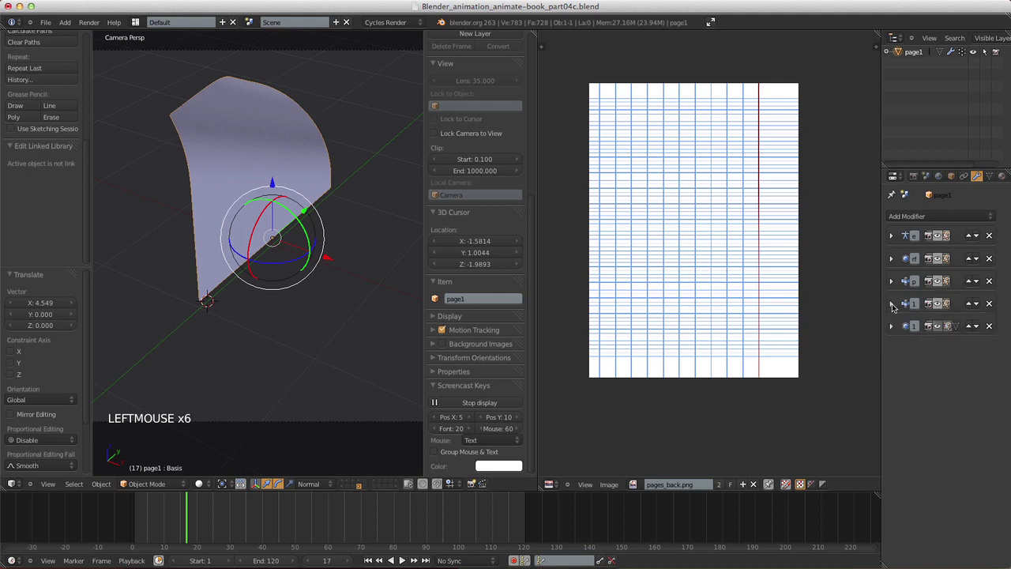
{"action": "left_click", "coordinate": [938, 326]}
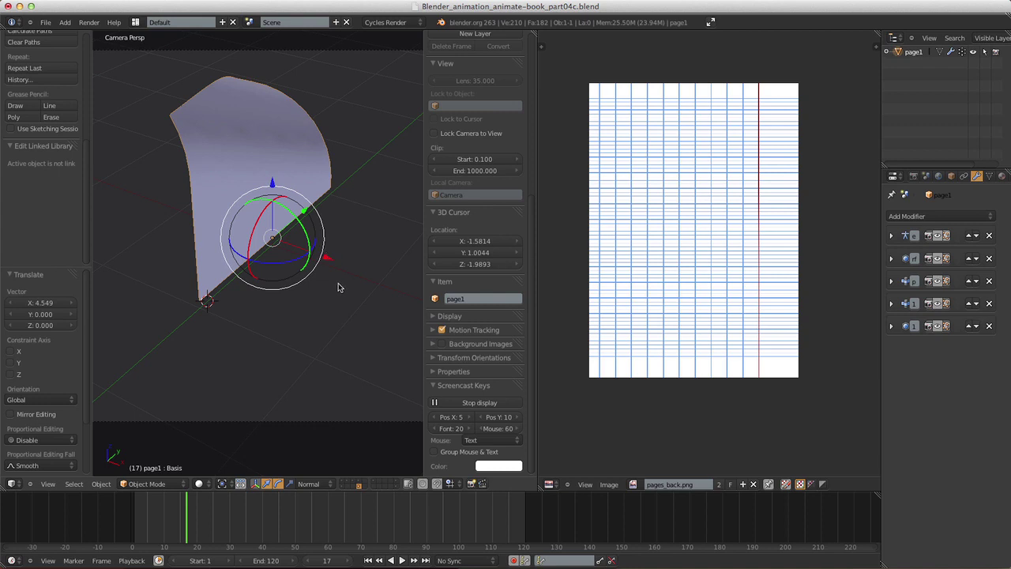
- Rotate the page object 90 degrees around the global X axis
{"action": "key", "text": "r"}
{"action": "key", "text": "x"}
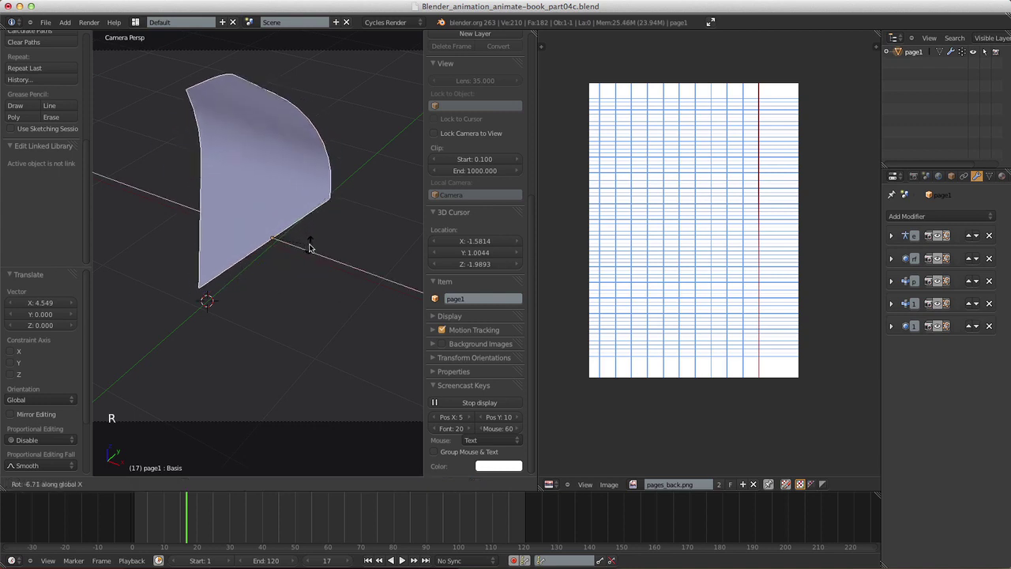
{"action": "key", "text": "9"}
{"action": "key", "text": "0"}
{"action": "left_click", "coordinate": [315, 247]}
{"action": "middle_click_drag", "start_coordinate": [318, 248], "coordinate": [340, 282], "text": "shift"}
- In edit mode, select all the page's faces and unwrap them with Project from View (Bounds) from the right orthographic view
{"action": "key", "text": "KP_3"}
{"action": "middle_click_drag", "start_coordinate": [308, 338], "coordinate": [332, 293], "text": "ctrl"}
{"action": "key", "text": "Tab"}
{"action": "middle_click_drag", "start_coordinate": [311, 327], "coordinate": [332, 309], "text": "shift"}
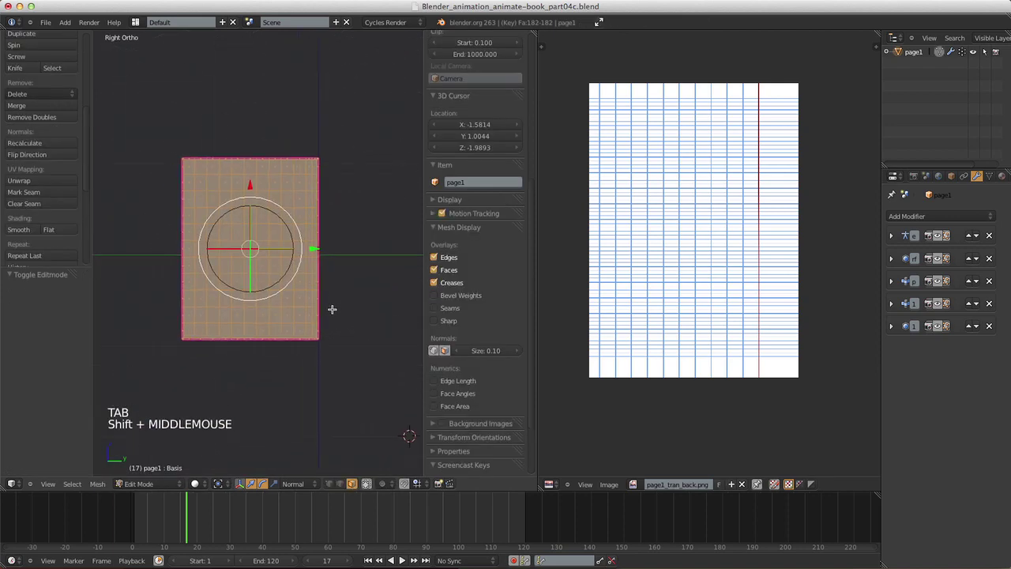
{"action": "key", "text": "a"}
{"action": "key", "text": "a"}
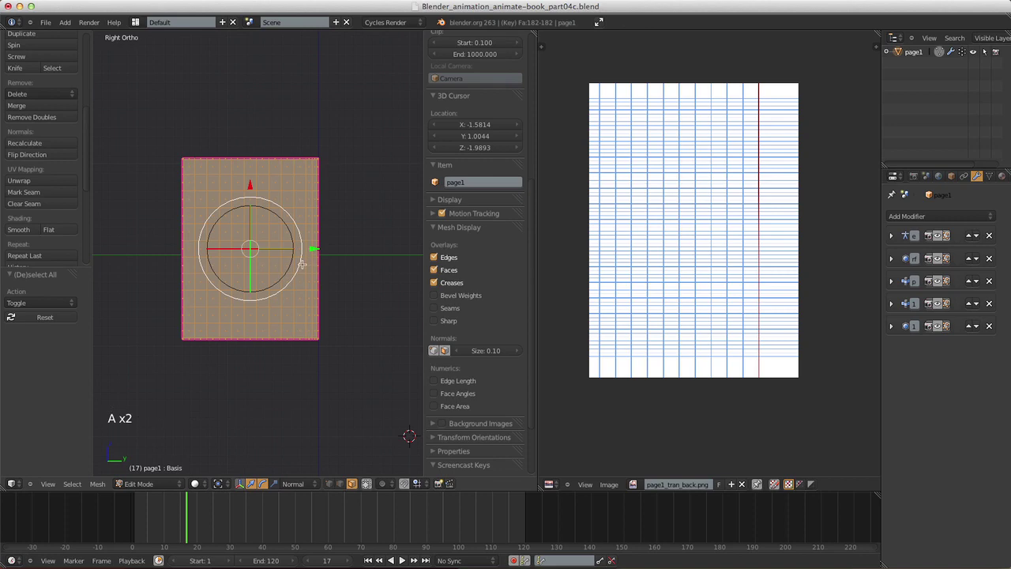
{"action": "key", "text": "u"}
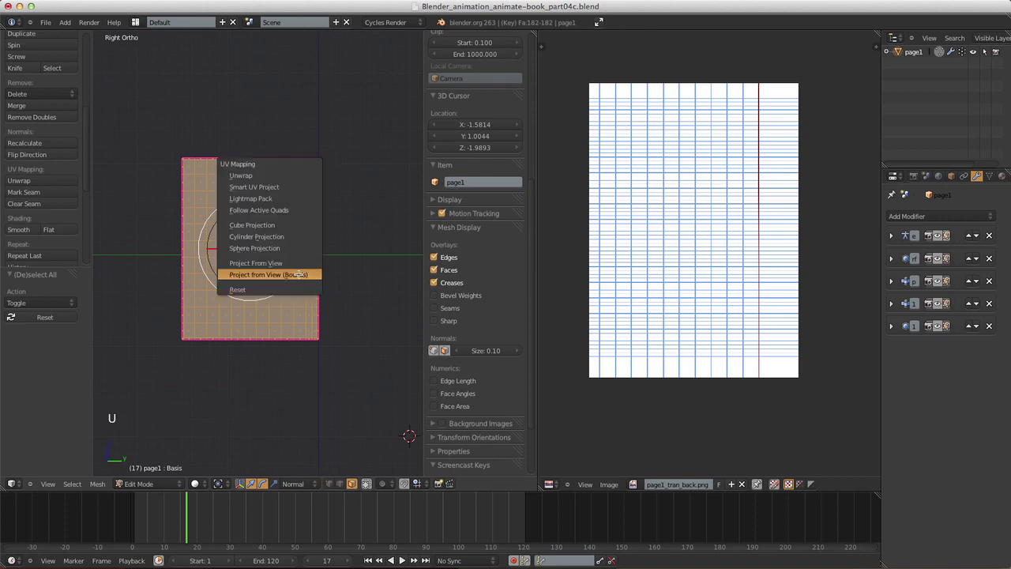
{"action": "left_click", "coordinate": [320, 274]}
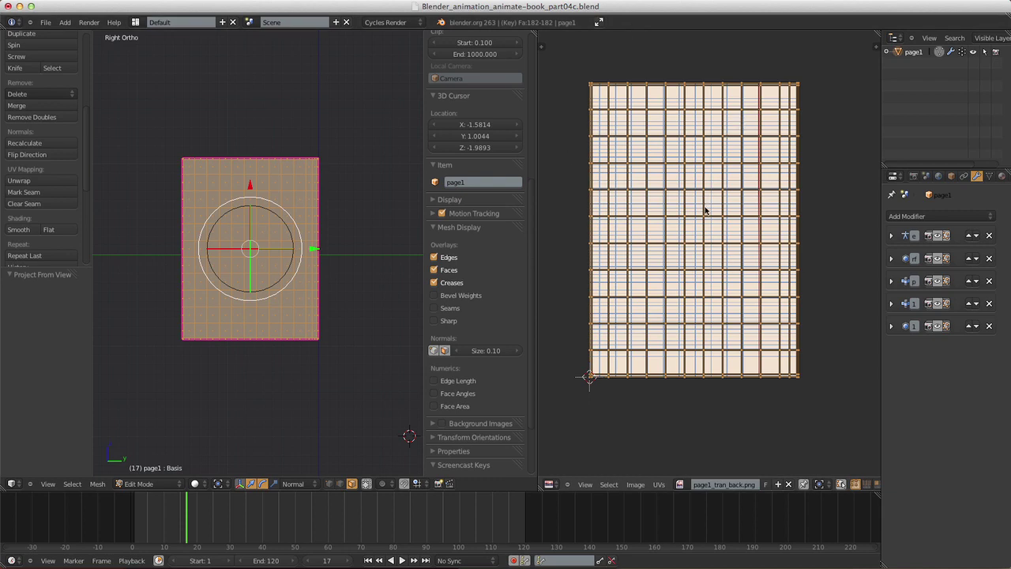
- Flip the page's UV layout horizontally by scaling it by -1 along X
{"action": "key", "text": "s"}
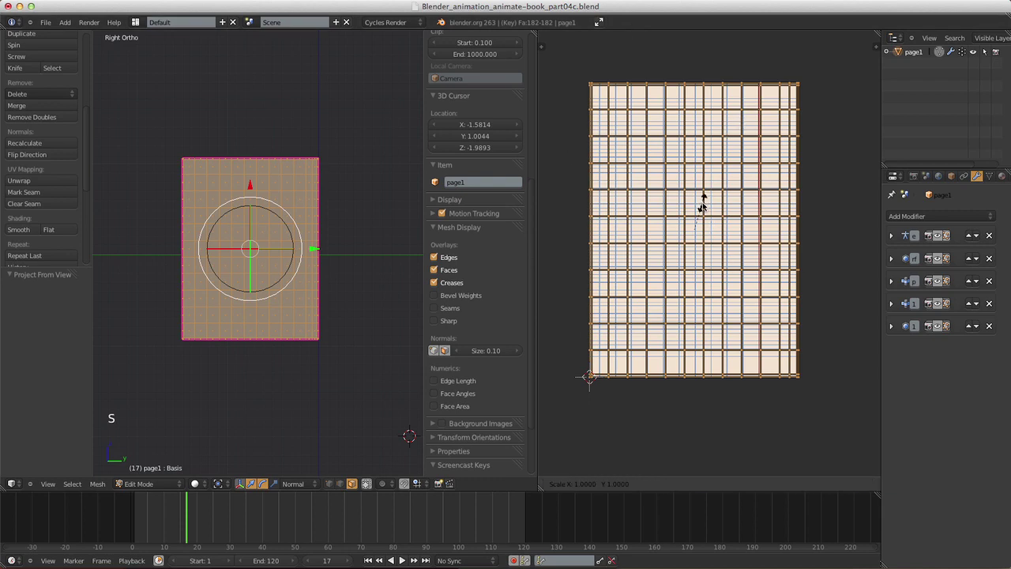
{"action": "type", "text": "-1"}
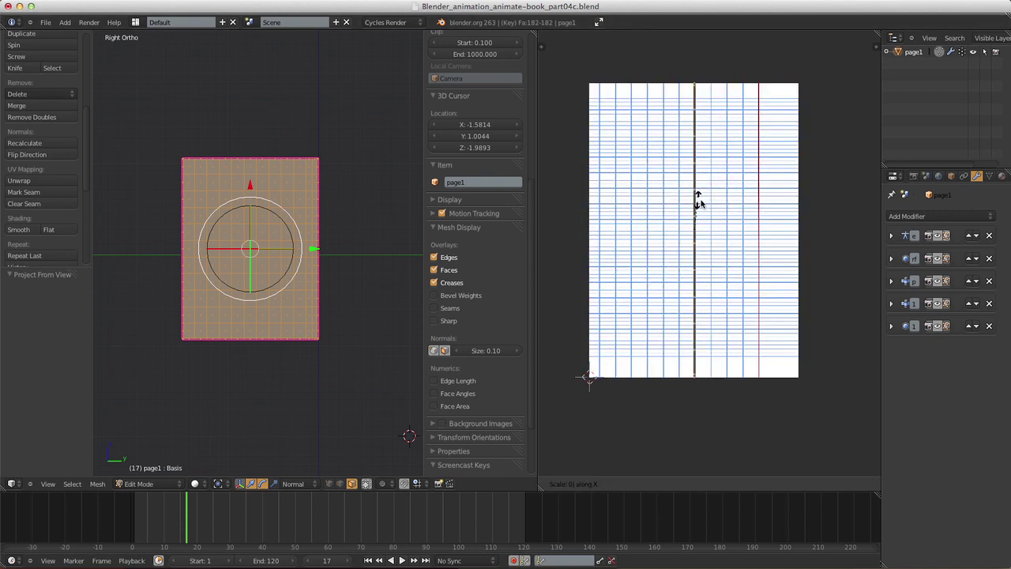
{"action": "left_click", "coordinate": [708, 211]}
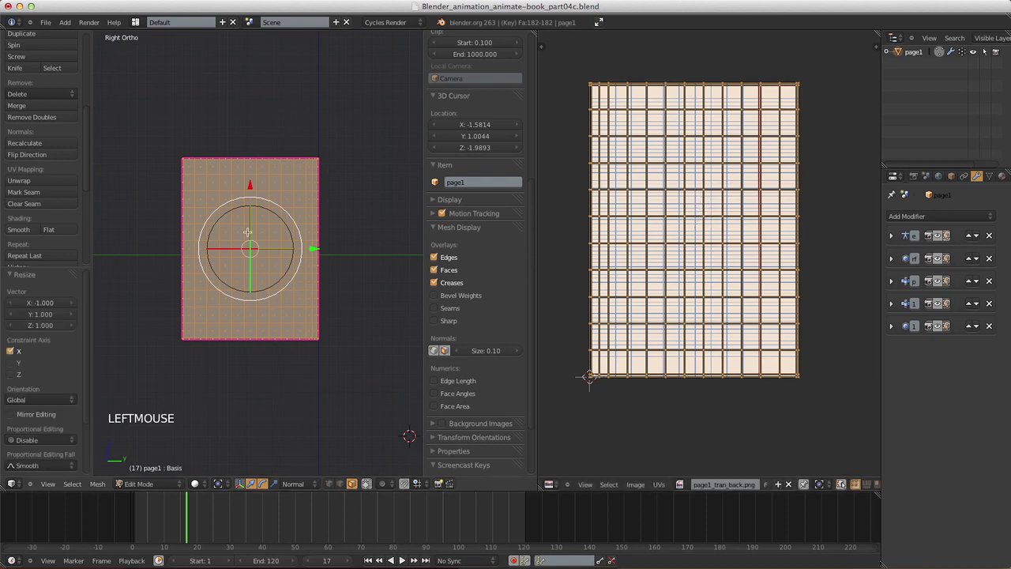
- Leave edit mode and clear the page object's rotation
{"action": "key", "text": "Tab"}
{"action": "middle_click_drag", "start_coordinate": [268, 355], "coordinate": [314, 361]}
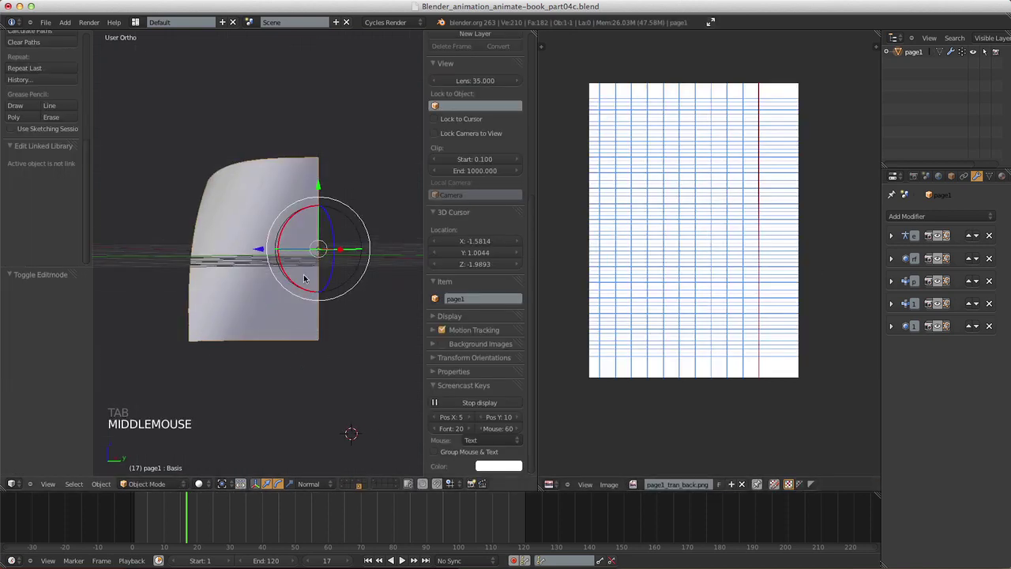
{"action": "key", "text": "alt+r"}
- Turn viewport display back on for all five modifiers of page1 and save the file
{"action": "left_click", "coordinate": [937, 235]}
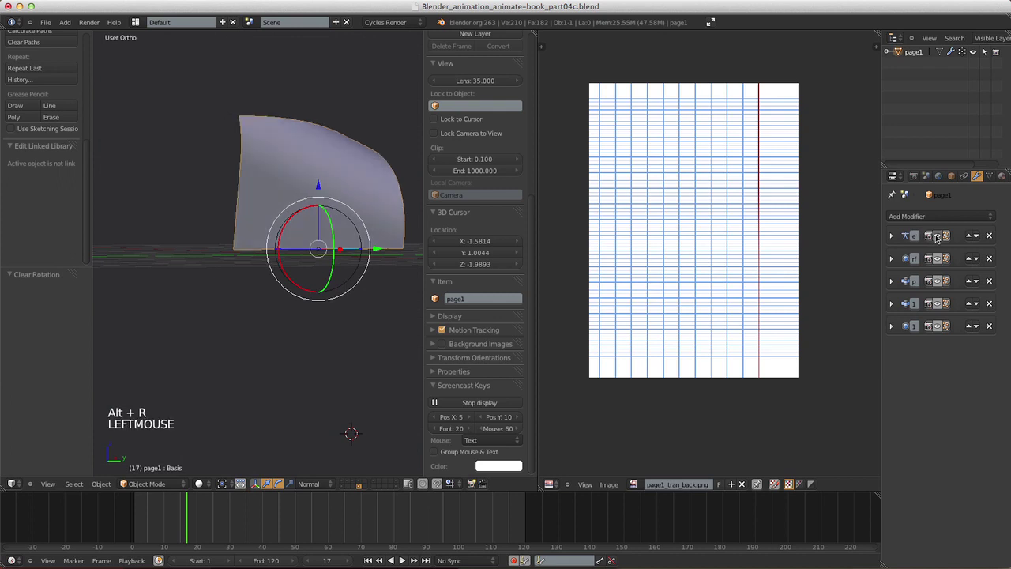
{"action": "left_click", "coordinate": [944, 258]}
{"action": "left_click", "coordinate": [942, 281]}
{"action": "left_click", "coordinate": [938, 304]}
{"action": "left_click", "coordinate": [938, 326]}
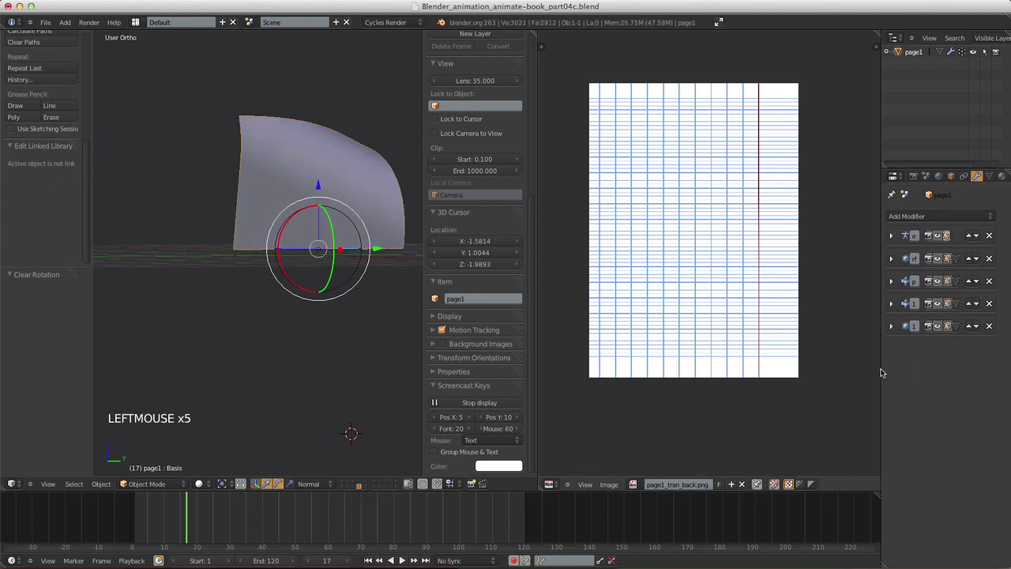
{"action": "key", "text": "ctrl+s"}
- Switch the 3D viewport to Rendered shading with the page seen at an angle
{"action": "middle_click_drag", "start_coordinate": [374, 297], "coordinate": [355, 332]}
{"action": "middle_click_drag", "start_coordinate": [355, 331], "coordinate": [325, 371], "text": "shift"}
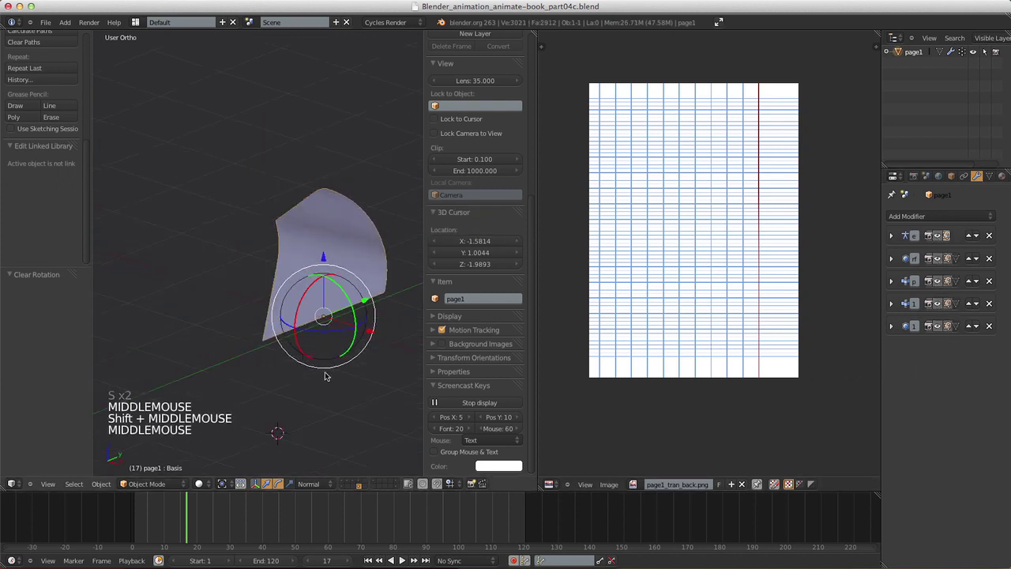
{"action": "left_click", "coordinate": [198, 484]}
{"action": "left_click", "coordinate": [219, 408]}
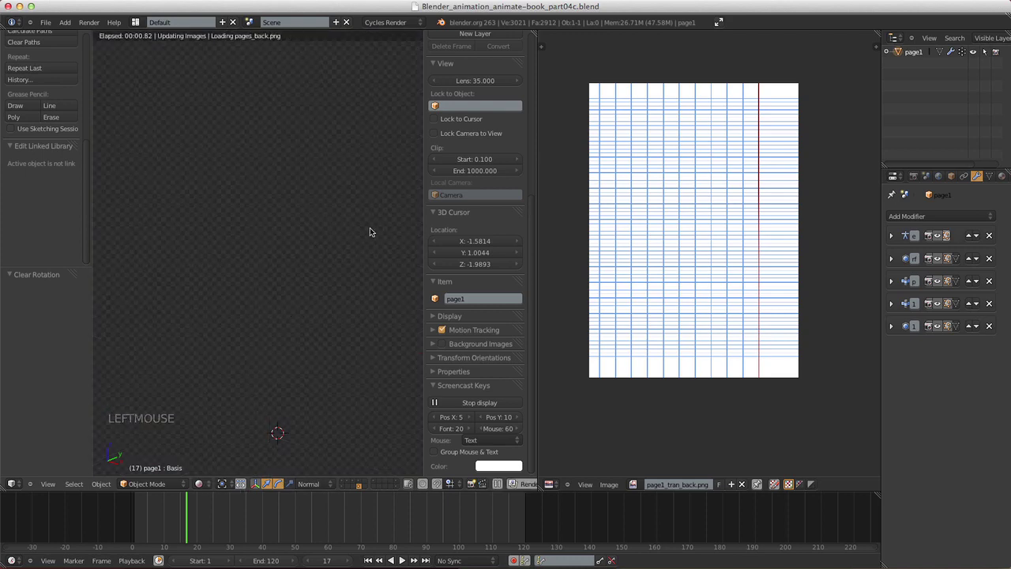
- Enable nodes for the World surface and set the Background color to a light grey of about 0.722 per RGB channel
{"action": "left_click", "coordinate": [938, 176]}
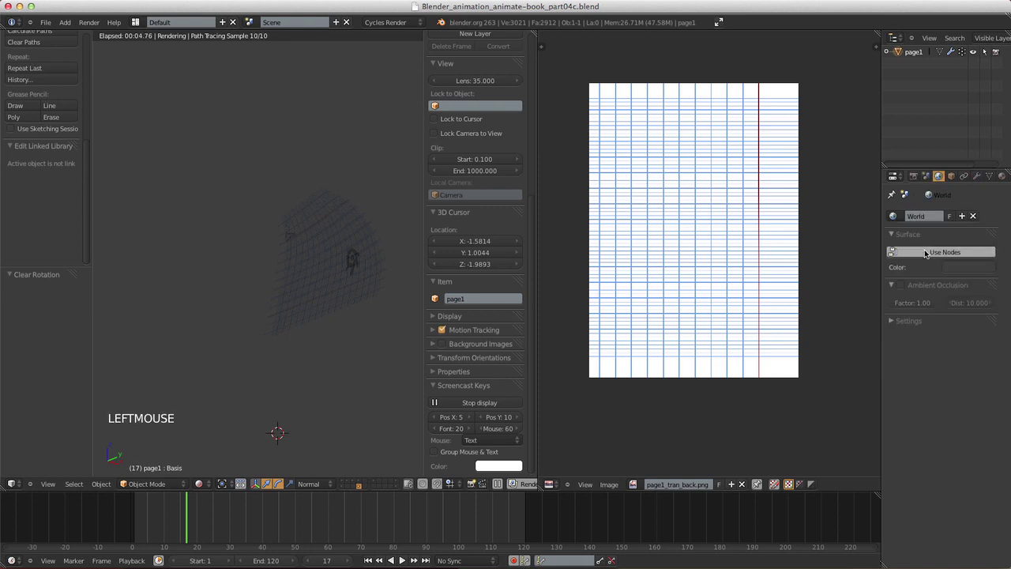
{"action": "left_click", "coordinate": [954, 269]}
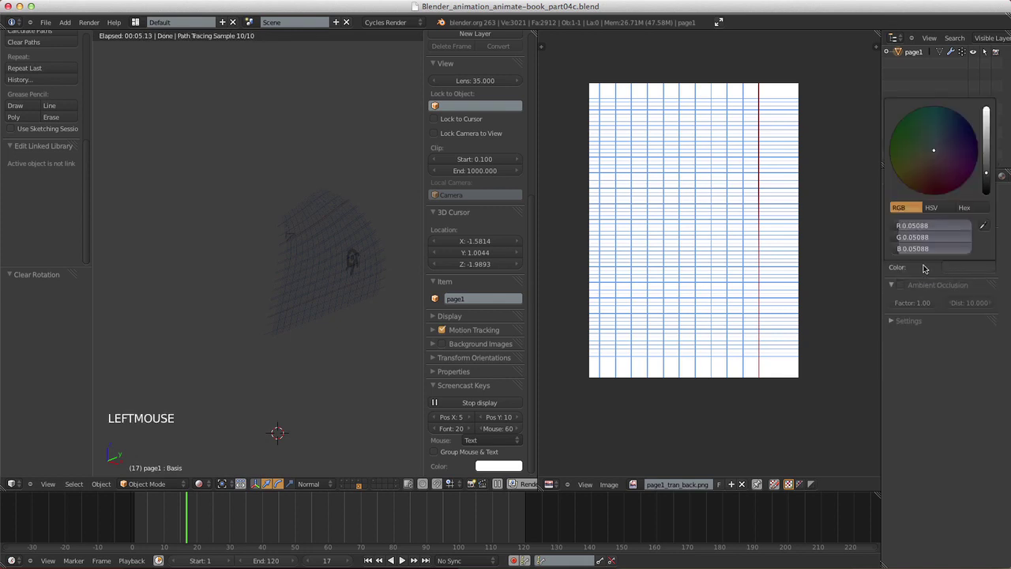
{"action": "left_click", "coordinate": [935, 254]}
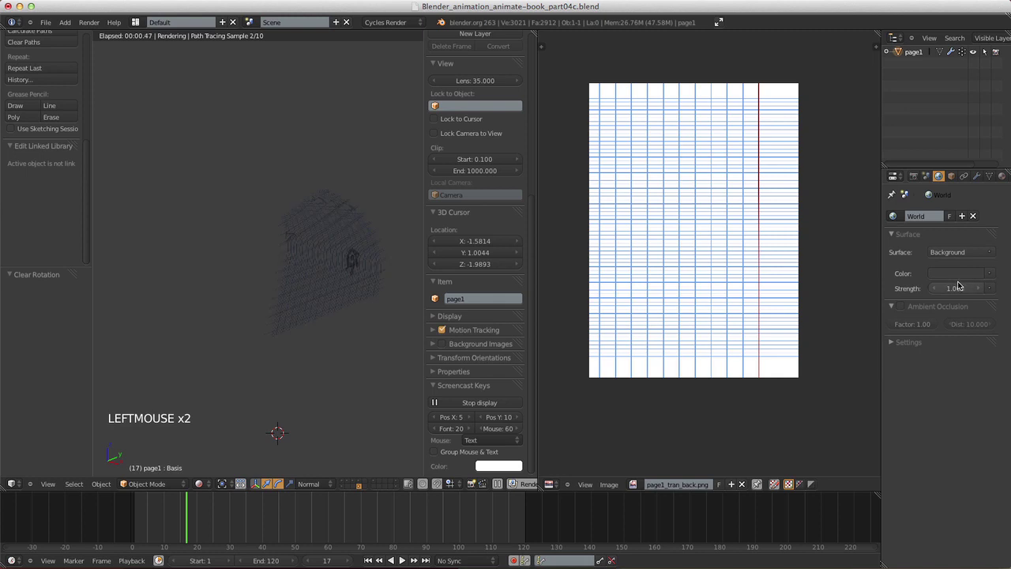
{"action": "left_click", "coordinate": [957, 273]}
{"action": "left_click_drag", "start_coordinate": [976, 124], "coordinate": [976, 115]}
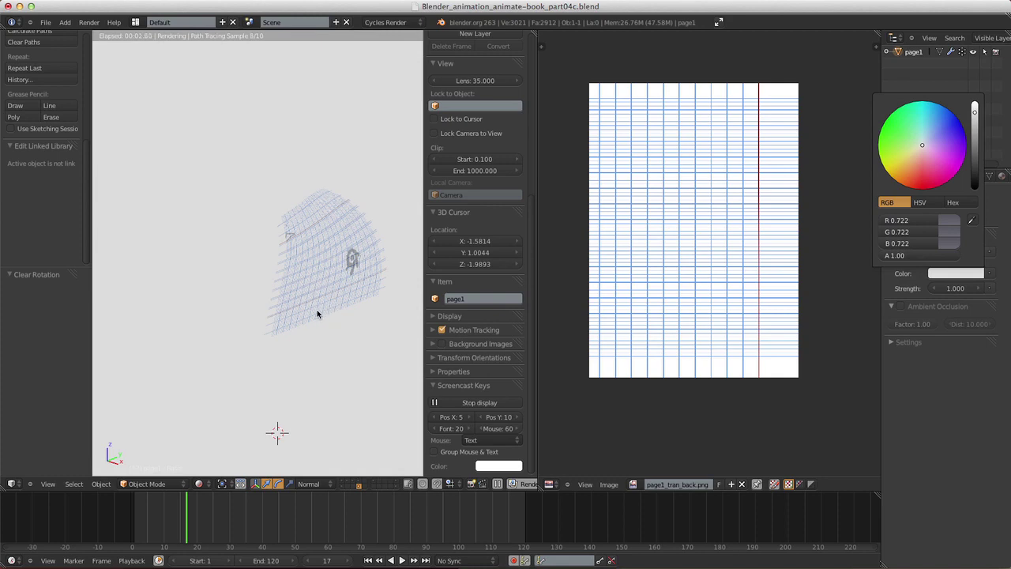
- Bring back the Node Editor in place of the image view and inspect both sides of the rendered page
{"action": "left_click", "coordinate": [551, 484]}
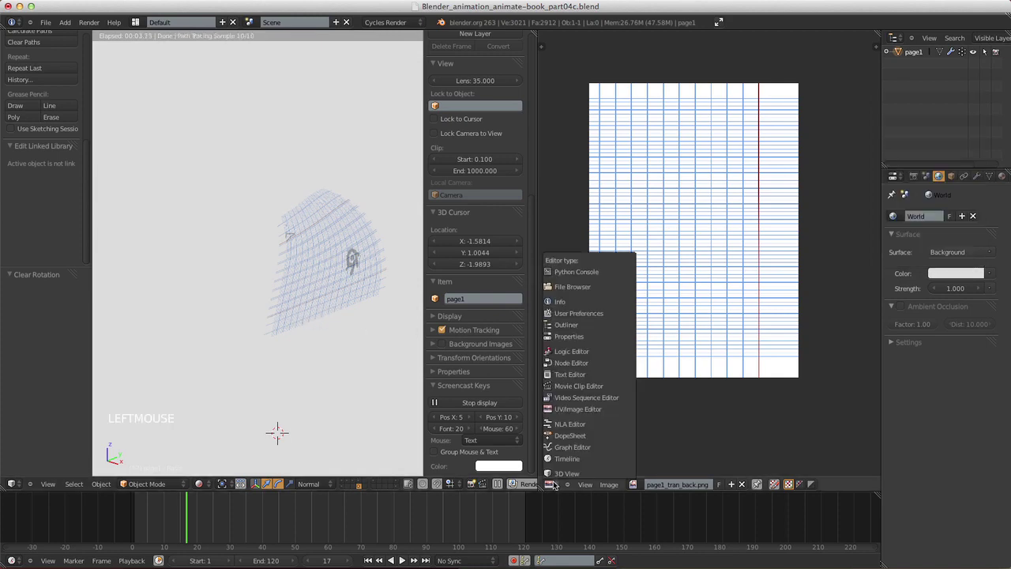
{"action": "left_click", "coordinate": [580, 364]}
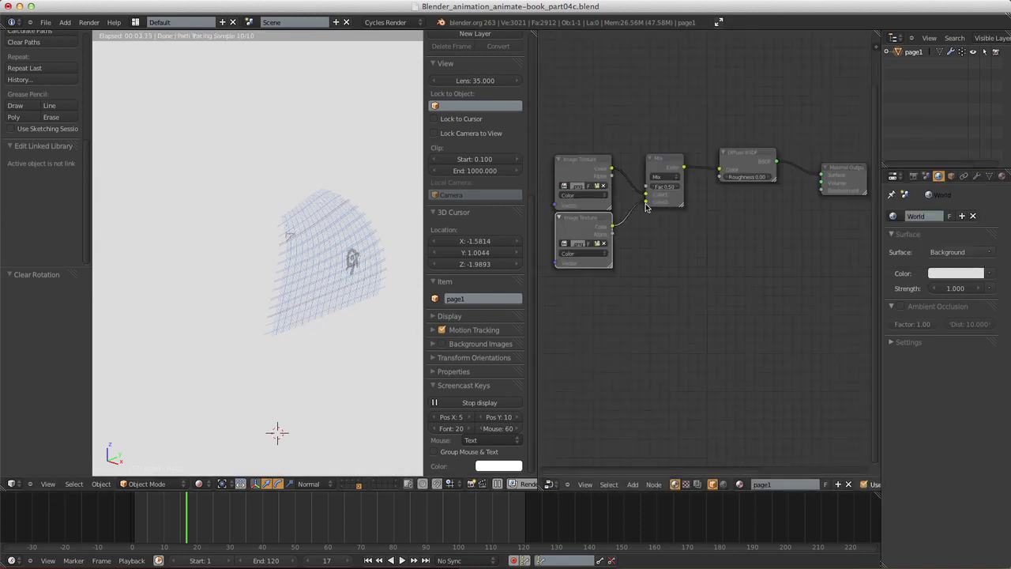
{"action": "middle_click_drag", "start_coordinate": [257, 330], "coordinate": [263, 267]}
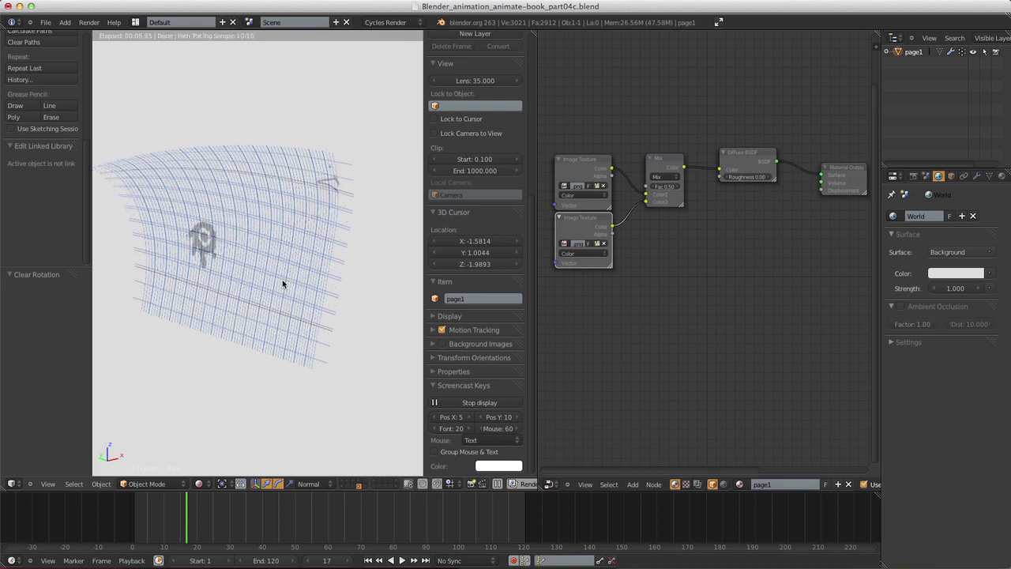
{"action": "middle_click_drag", "start_coordinate": [309, 243], "coordinate": [236, 237]}
- Add a Geometry node above the image textures, link its Backfacing output to the Mix node's Fac input, and inspect both sides of the page
{"action": "left_click", "coordinate": [633, 484]}
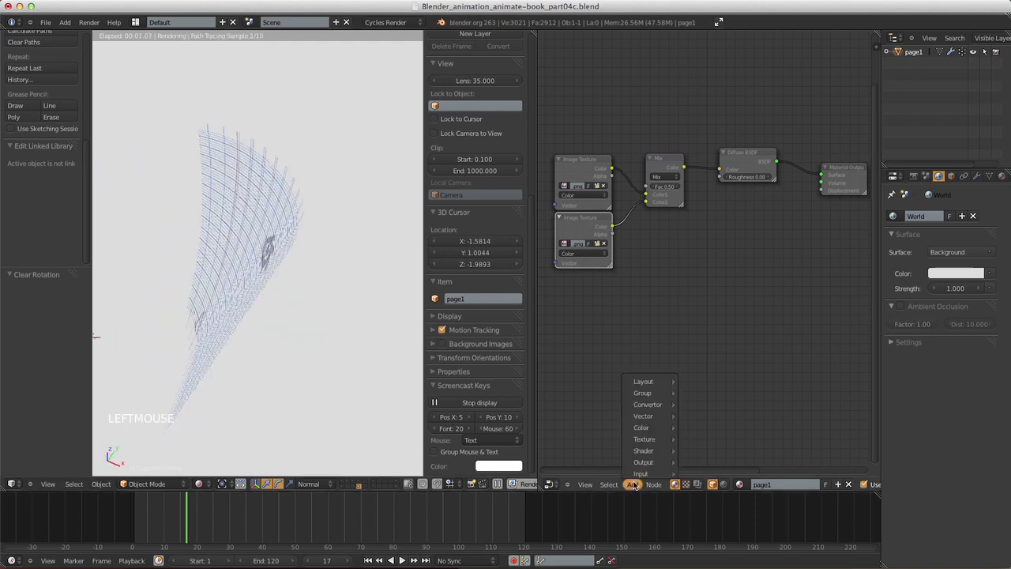
{"action": "mouse_move", "coordinate": [642, 474]}
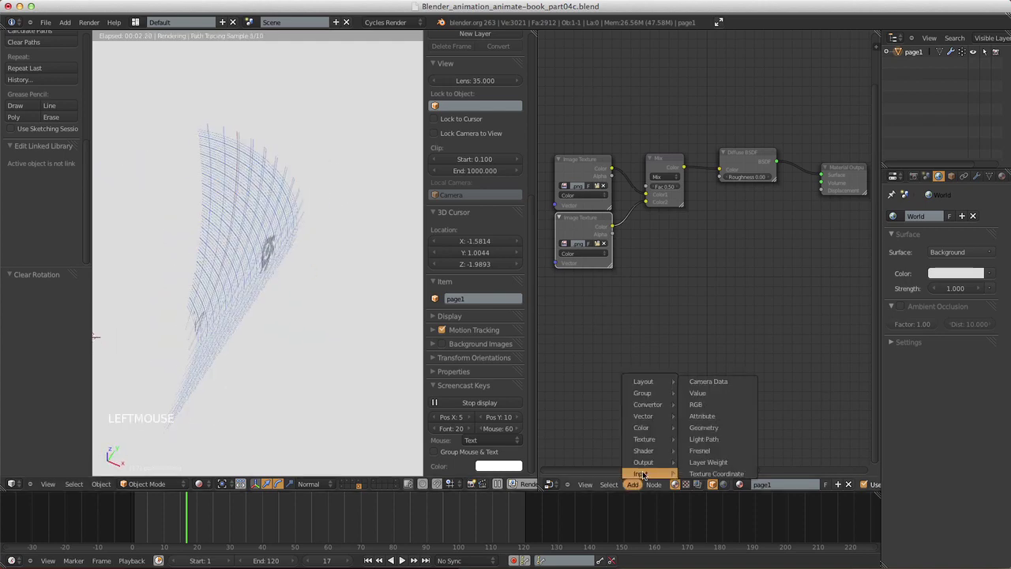
{"action": "left_click", "coordinate": [713, 428]}
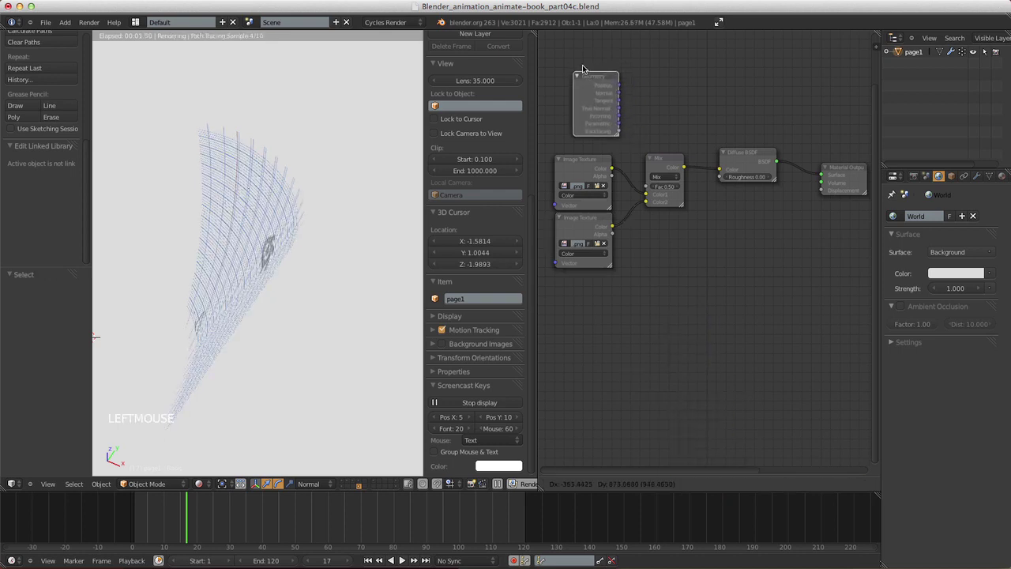
{"action": "left_click", "coordinate": [569, 71]}
{"action": "left_click_drag", "start_coordinate": [606, 133], "coordinate": [646, 188]}
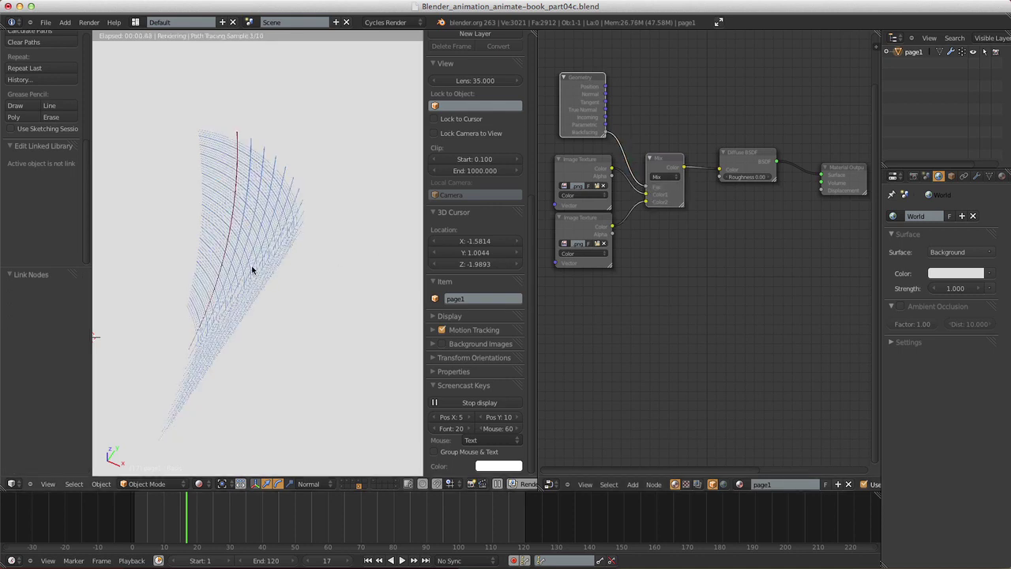
{"action": "middle_click_drag", "start_coordinate": [261, 299], "coordinate": [215, 251]}
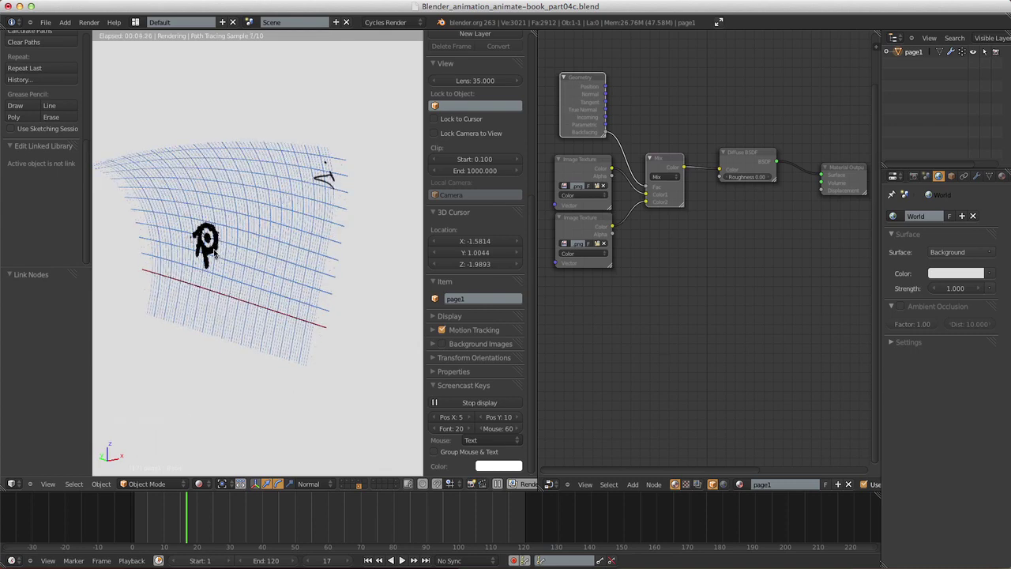
{"action": "middle_click_drag", "start_coordinate": [214, 253], "coordinate": [322, 211]}
{"action": "middle_click_drag", "start_coordinate": [257, 258], "coordinate": [237, 260]}
{"action": "left_click", "coordinate": [296, 235]}
{"action": "middle_click", "coordinate": [314, 243]}
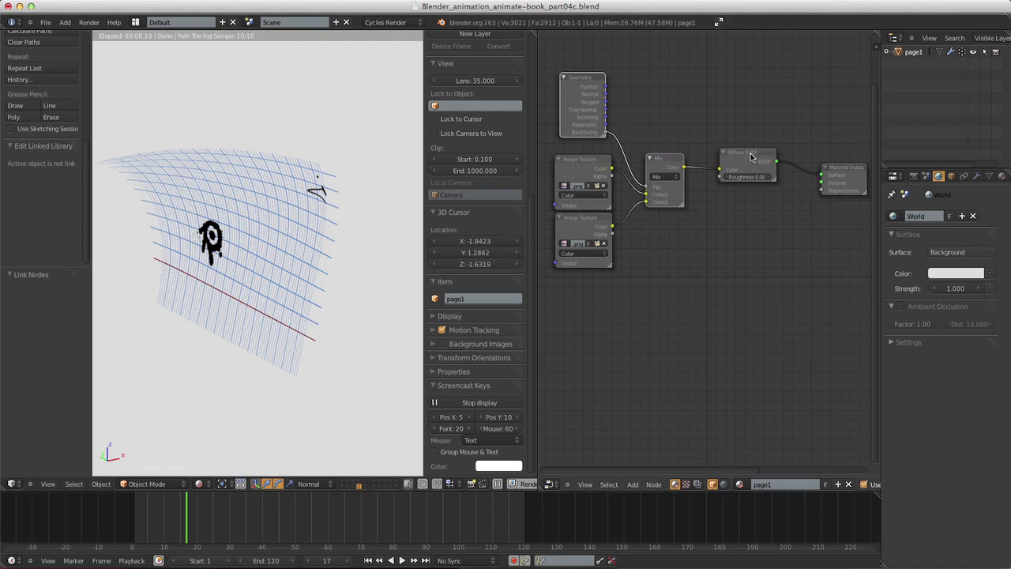
- Tidy the page1 node tree by repositioning the Diffuse BSDF, Material Output, Geometry, upper Image Texture and Mix nodes so they sit clearly apart
{"action": "left_click_drag", "start_coordinate": [753, 158], "coordinate": [758, 152]}
{"action": "left_click_drag", "start_coordinate": [819, 162], "coordinate": [815, 160]}
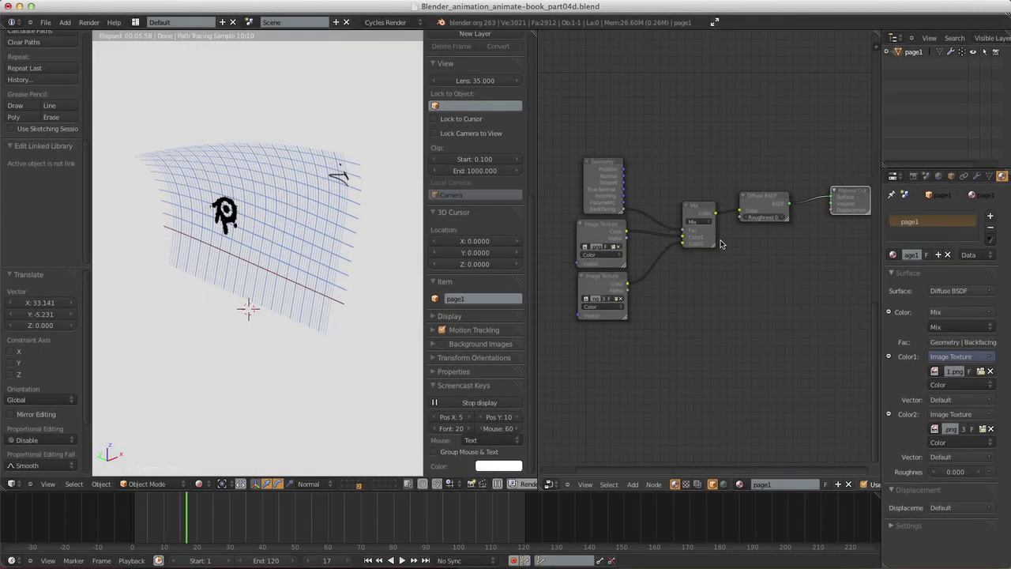
{"action": "middle_click_drag", "start_coordinate": [739, 276], "coordinate": [730, 302], "text": "shift"}
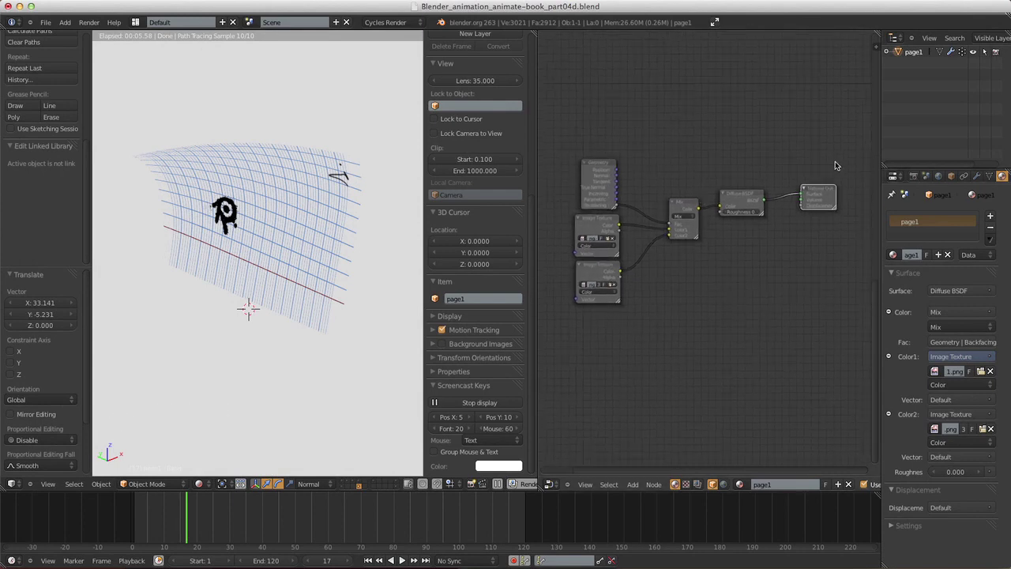
{"action": "left_click", "coordinate": [740, 197]}
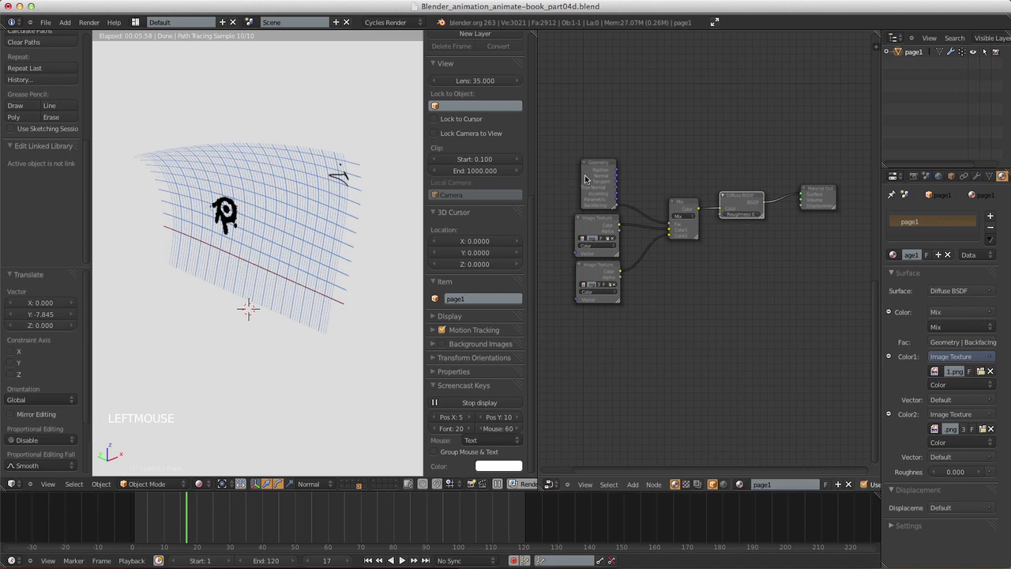
{"action": "left_click_drag", "start_coordinate": [594, 175], "coordinate": [593, 169]}
{"action": "left_click_drag", "start_coordinate": [597, 225], "coordinate": [600, 221]}
{"action": "left_click", "coordinate": [598, 267]}
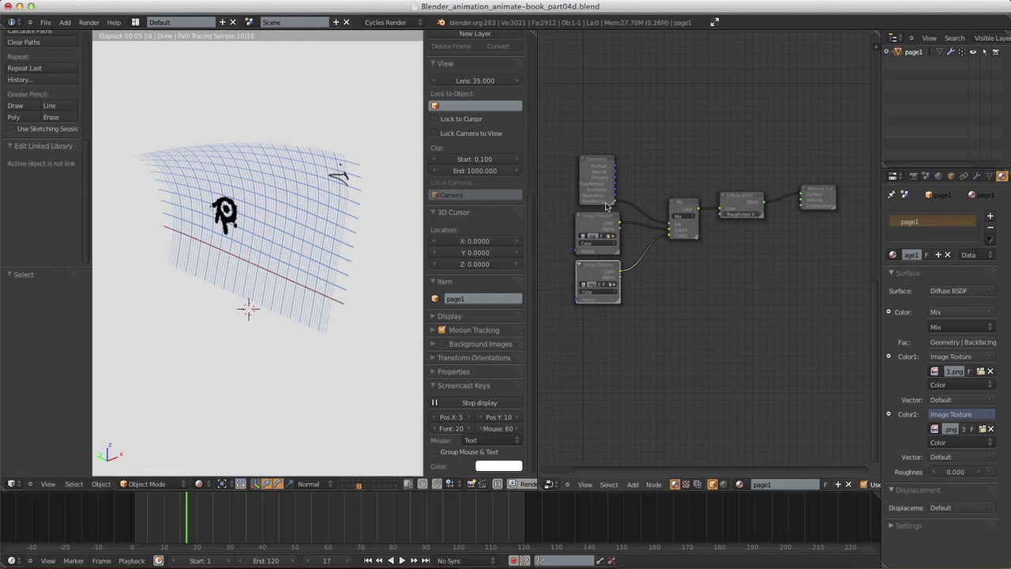
{"action": "left_click_drag", "start_coordinate": [693, 220], "coordinate": [684, 230]}
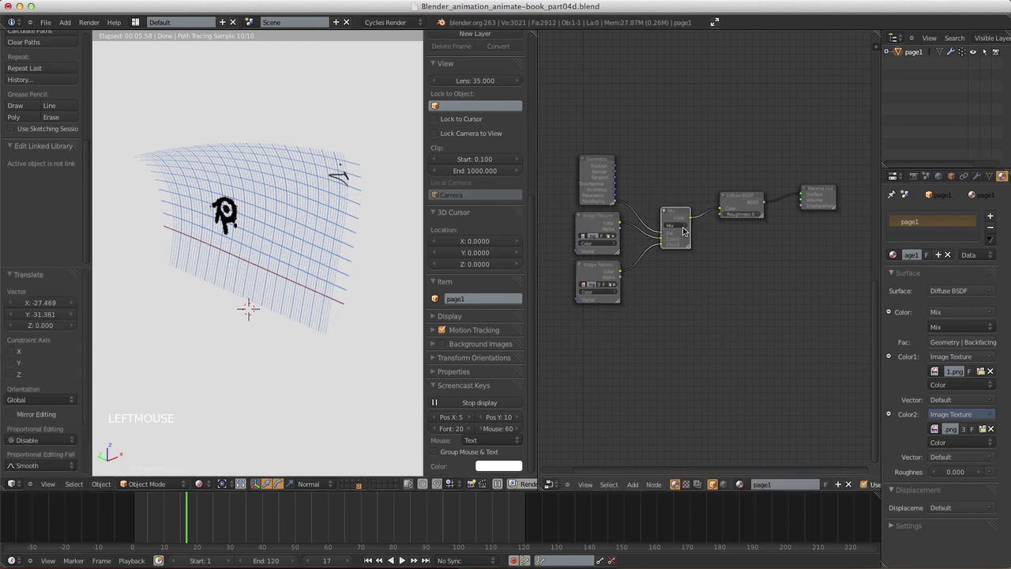
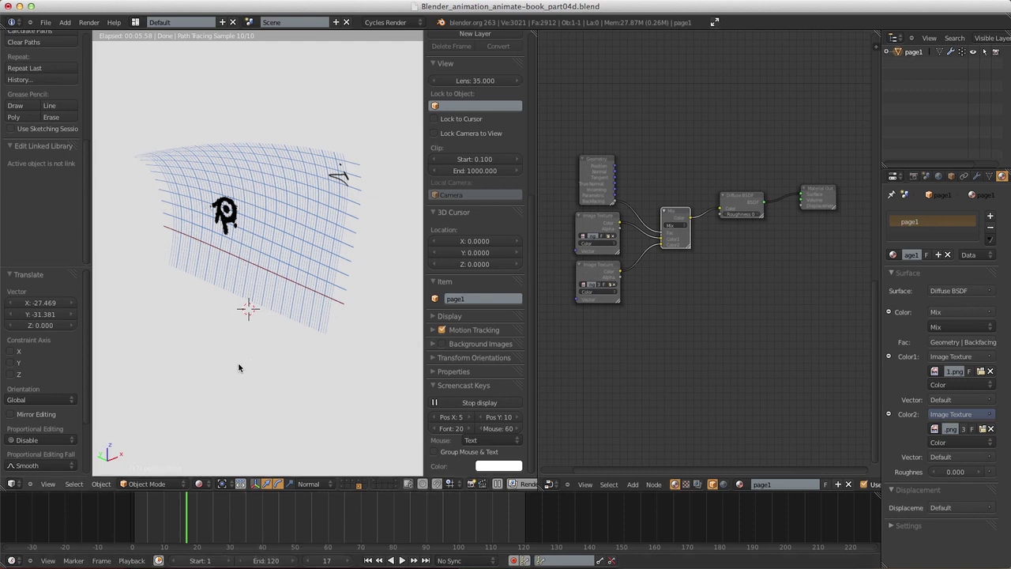
- Switch to the image viewer and look through page1_diff_front_1.png, page1_tran_back.png and page1_mask_front_1.png, then return to Blender
{"action": "left_click", "coordinate": [243, 566]}
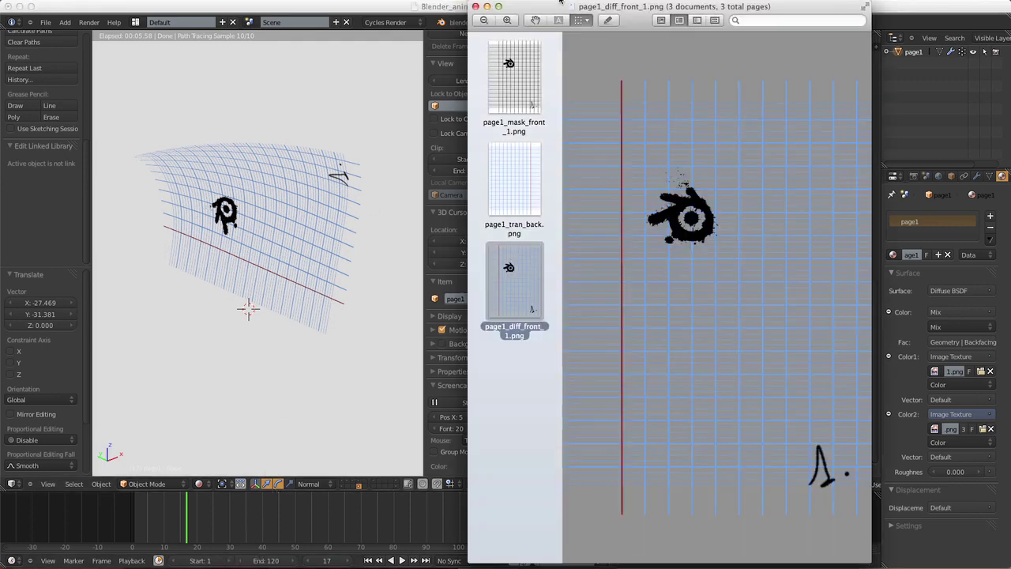
{"action": "left_click_drag", "start_coordinate": [569, 6], "coordinate": [637, 6]}
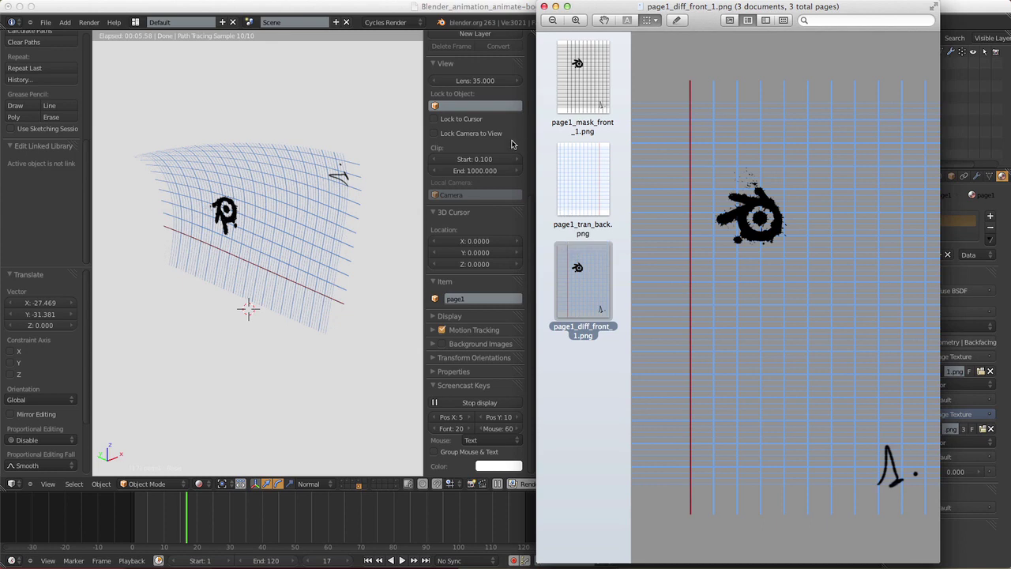
{"action": "left_click", "coordinate": [585, 178]}
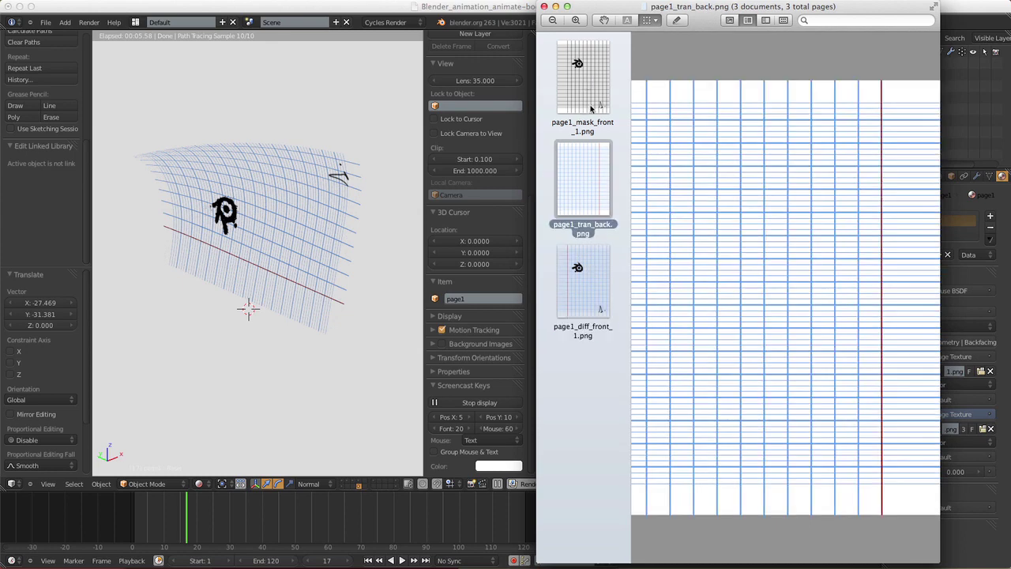
{"action": "left_click", "coordinate": [590, 109]}
{"action": "left_click", "coordinate": [592, 271]}
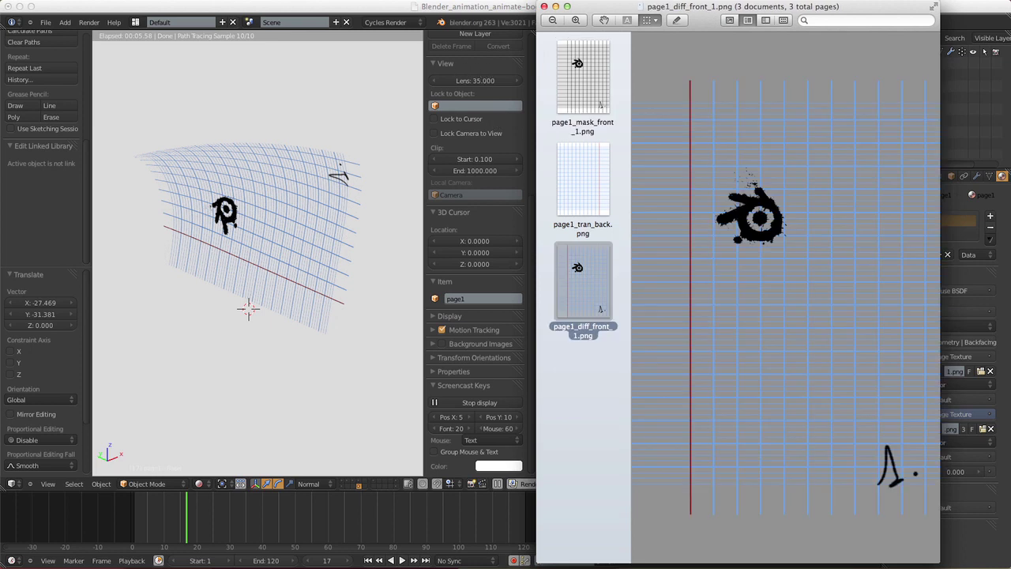
{"action": "mouse_move", "coordinate": [597, 5]}
{"action": "left_mouse_down"}
{"action": "mouse_move", "coordinate": [684, 5]}
{"action": "mouse_move", "coordinate": [593, 6]}
{"action": "left_mouse_up"}
{"action": "left_click", "coordinate": [509, 8]}
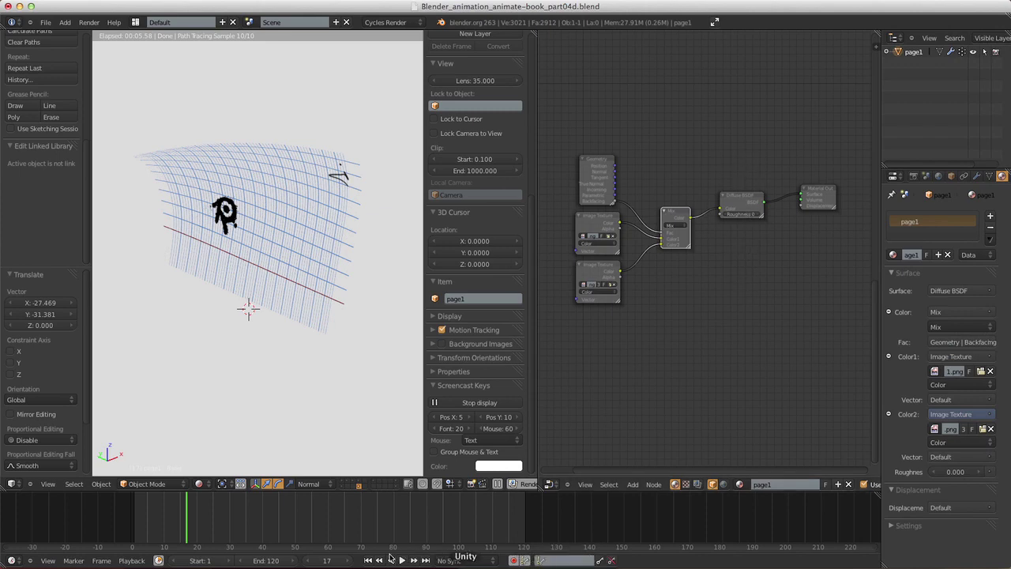
- Bring the image viewer back beside the 3D view and examine the back transparency, front mask and front diffuse textures in turn
{"action": "left_click", "coordinate": [243, 563]}
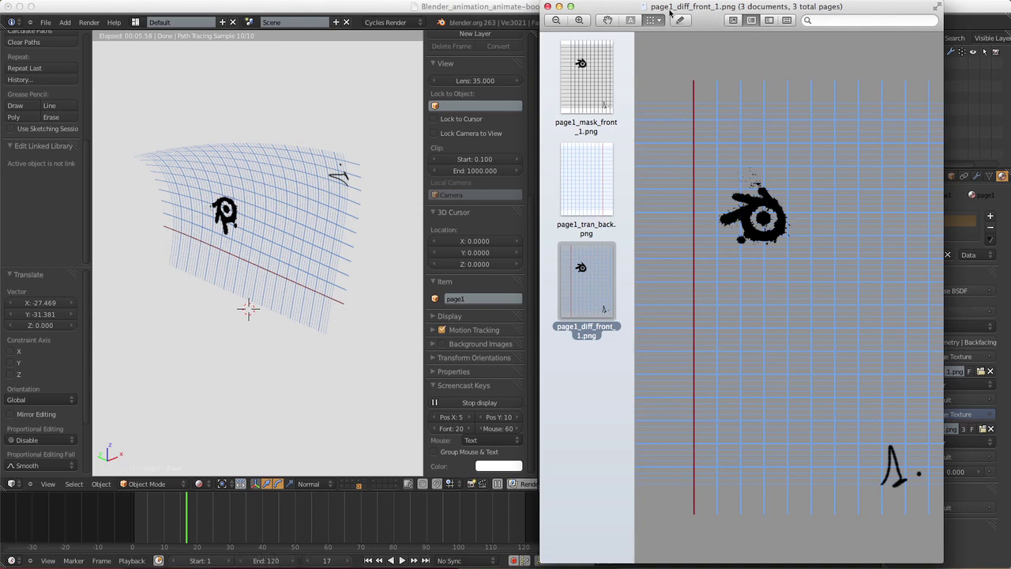
{"action": "left_click_drag", "start_coordinate": [670, 12], "coordinate": [650, 9]}
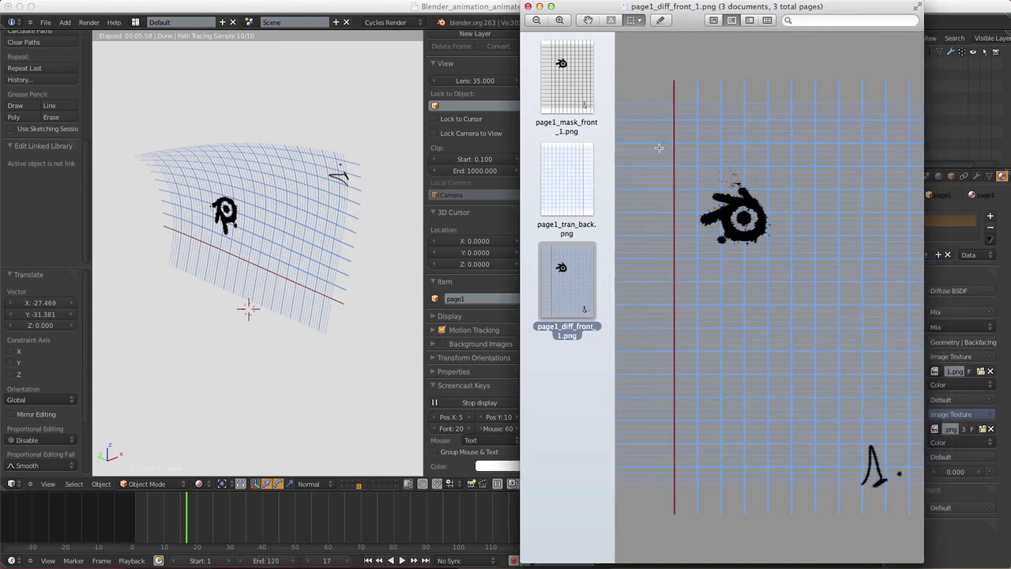
{"action": "left_click", "coordinate": [570, 174]}
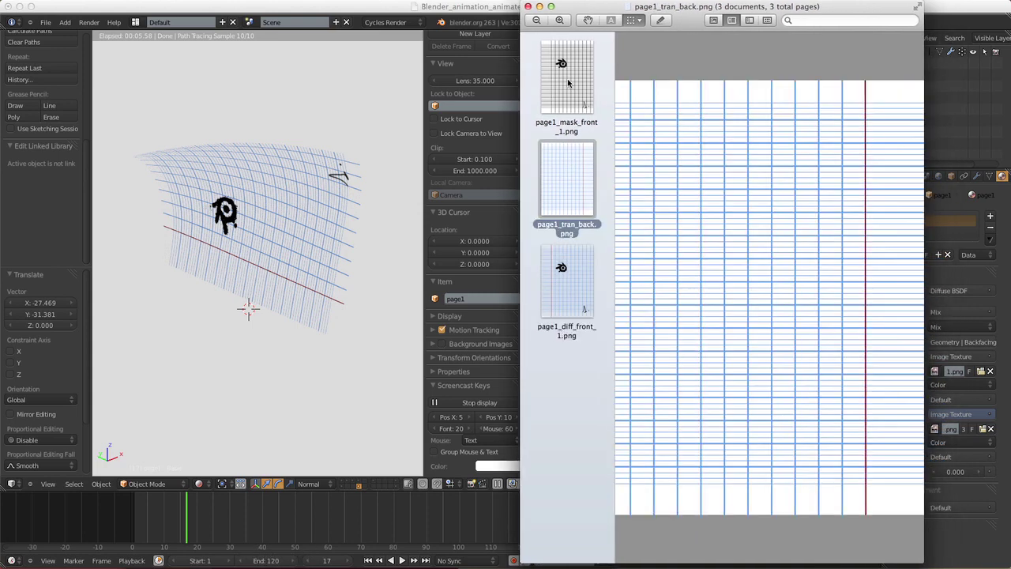
{"action": "left_click", "coordinate": [569, 84]}
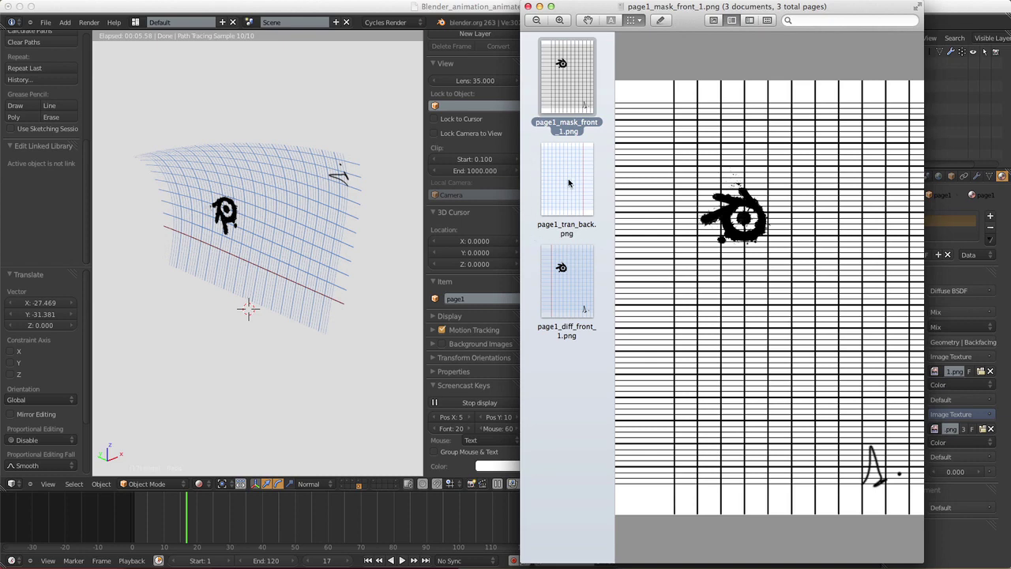
{"action": "key", "text": "Down"}
{"action": "left_click", "coordinate": [575, 250]}
{"action": "key", "text": "Up"}
{"action": "key", "text": "Up"}
{"action": "left_click", "coordinate": [572, 267]}
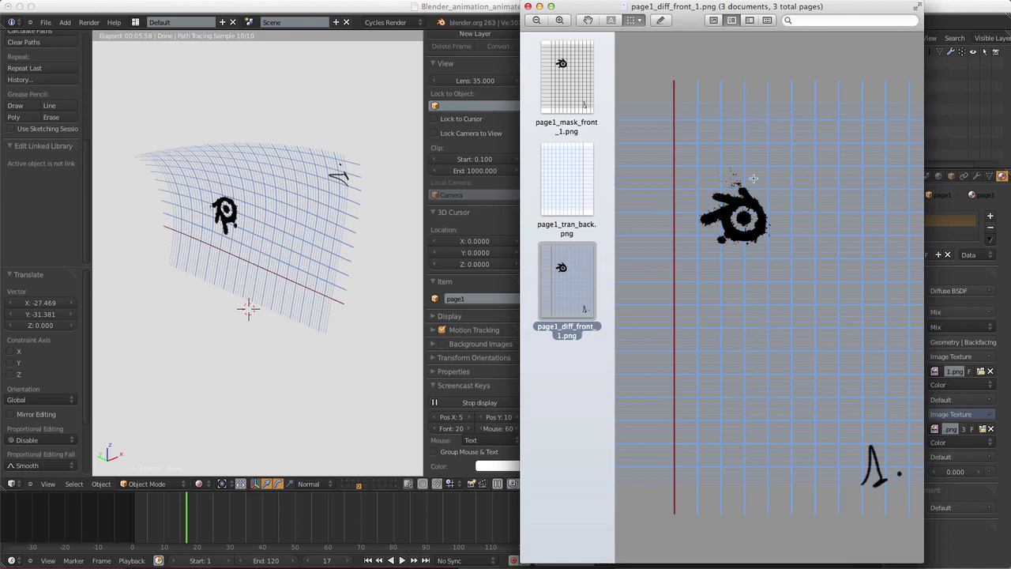
- Compare page1_mask_front_1.png with page1_tran_back.png and page1_diff_front_1.png, then move the viewer aside and return to Blender
{"action": "left_click", "coordinate": [565, 89]}
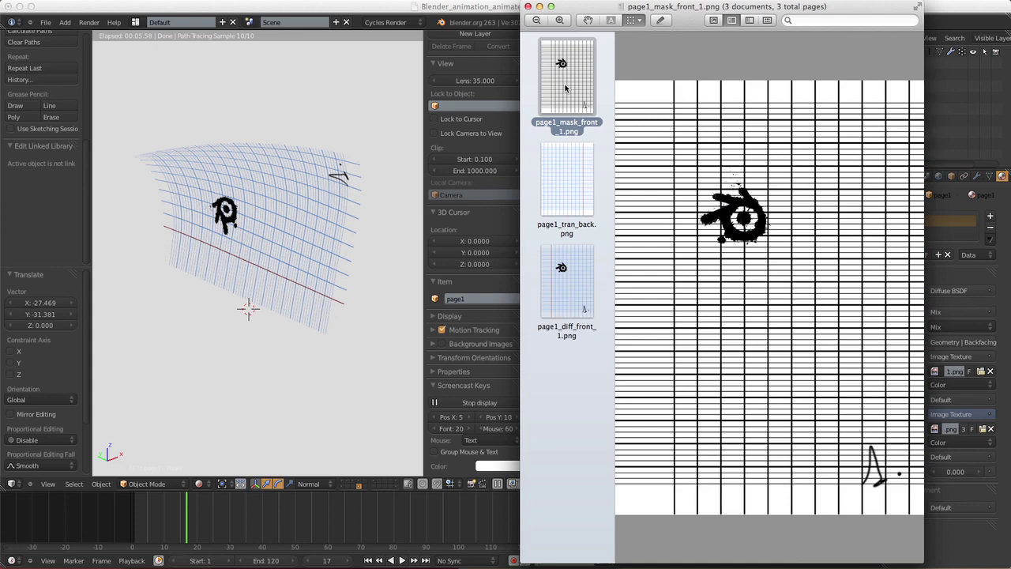
{"action": "left_click", "coordinate": [574, 175]}
{"action": "left_click", "coordinate": [571, 85]}
{"action": "left_click", "coordinate": [565, 187]}
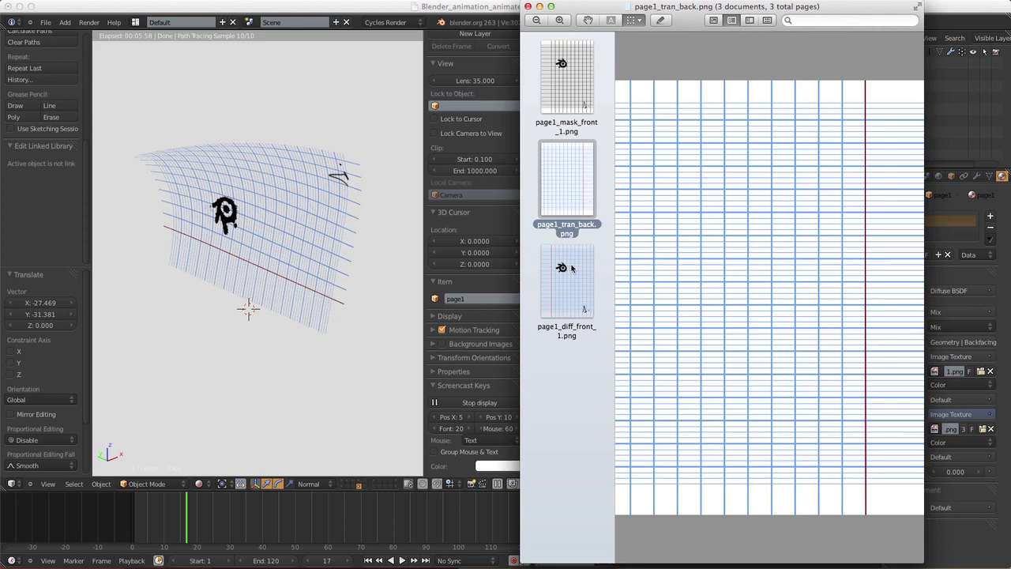
{"action": "left_click", "coordinate": [574, 268]}
{"action": "left_click", "coordinate": [583, 81]}
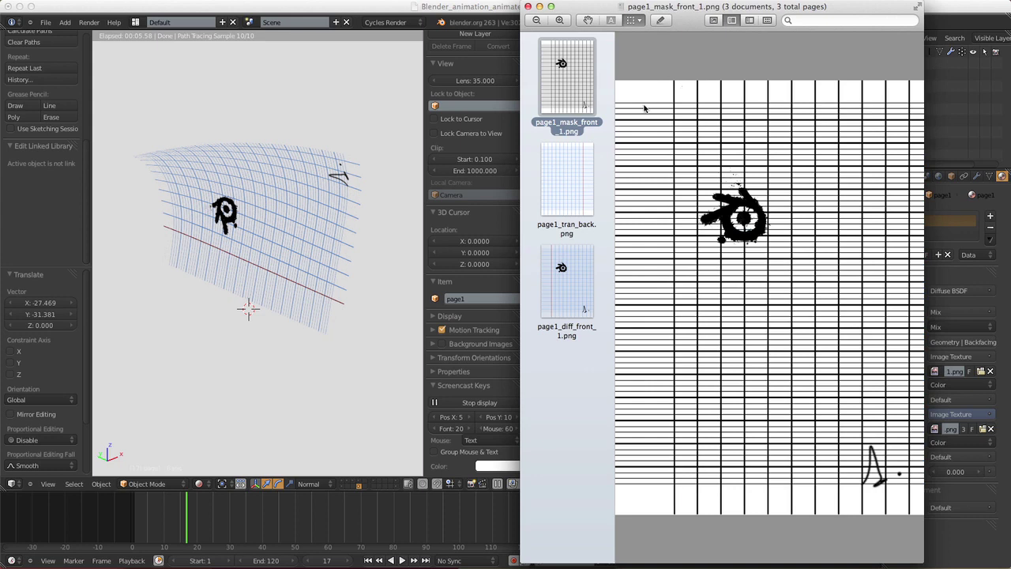
{"action": "left_click", "coordinate": [574, 175]}
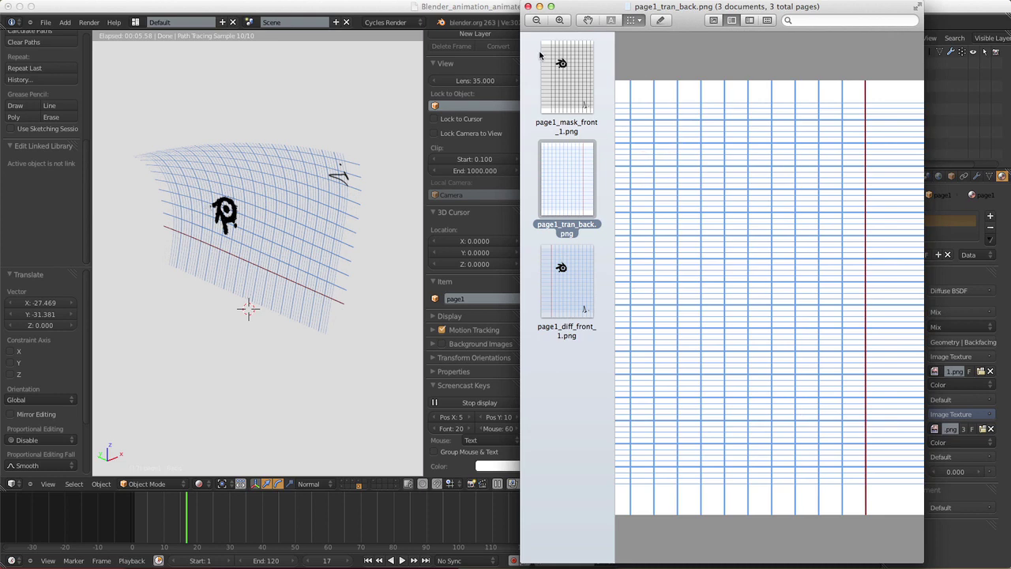
{"action": "left_click_drag", "start_coordinate": [579, 6], "coordinate": [0, 7]}
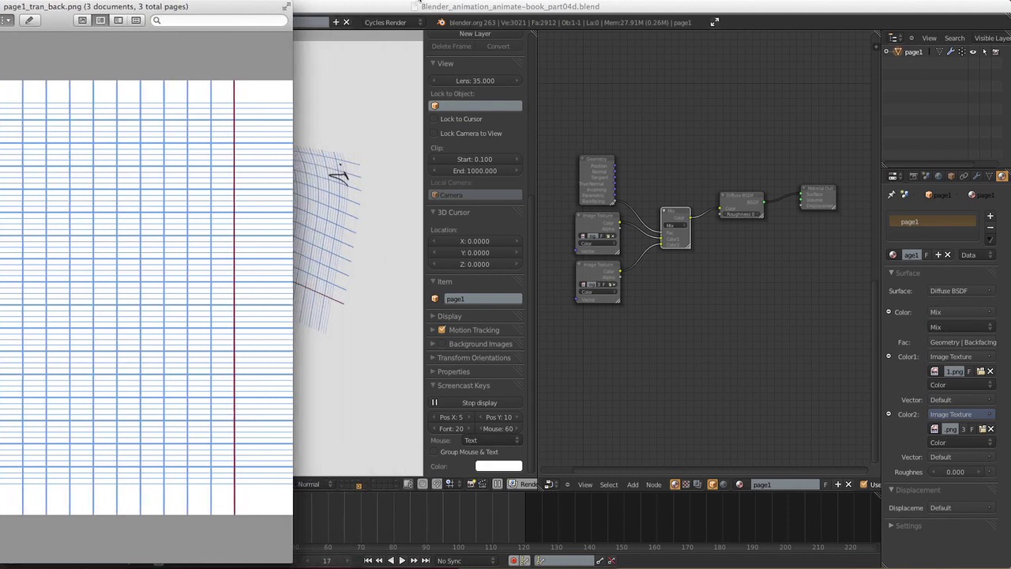
{"action": "left_click", "coordinate": [756, 132]}
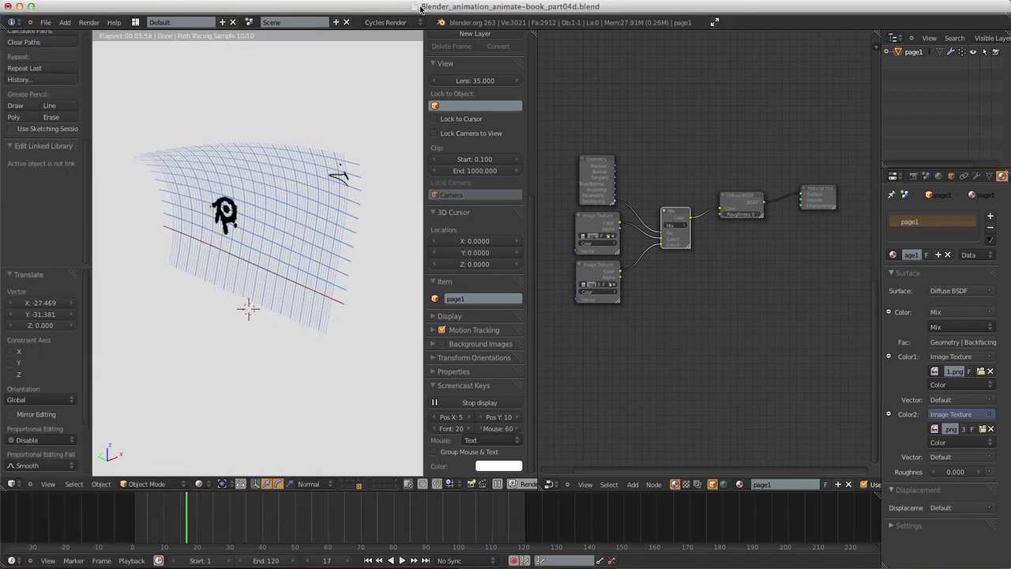
- Duplicate the Geometry, two Image Texture and Mix nodes twice, placing one copy above and one below the original group
{"action": "middle_click_drag", "start_coordinate": [757, 293], "coordinate": [731, 306], "text": "shift"}
{"action": "key", "text": "a"}
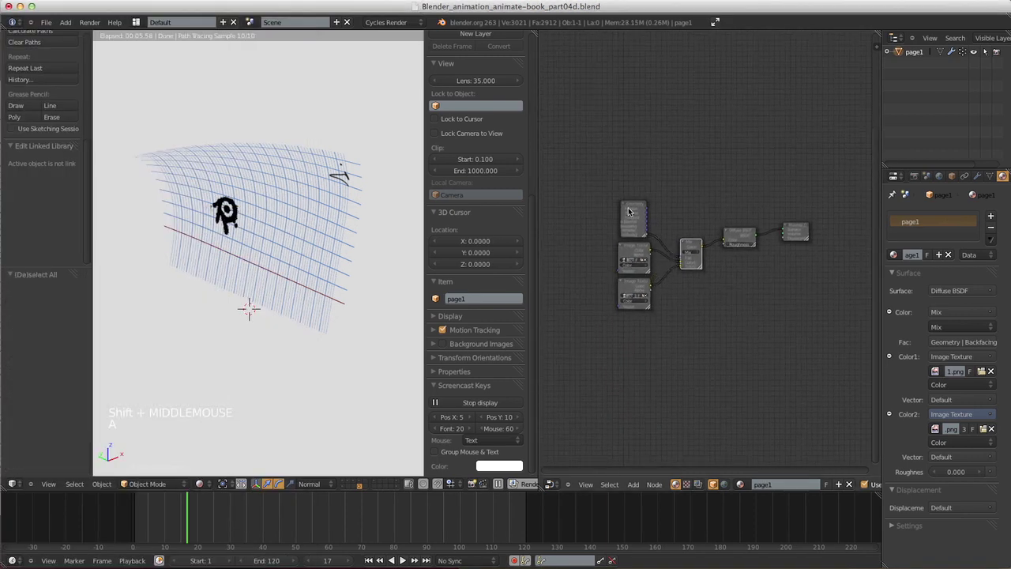
{"action": "key", "text": "a"}
{"action": "key", "text": "a"}
{"action": "key", "text": "b"}
{"action": "left_click_drag", "start_coordinate": [602, 165], "coordinate": [716, 351]}
{"action": "key", "text": "shift+d"}
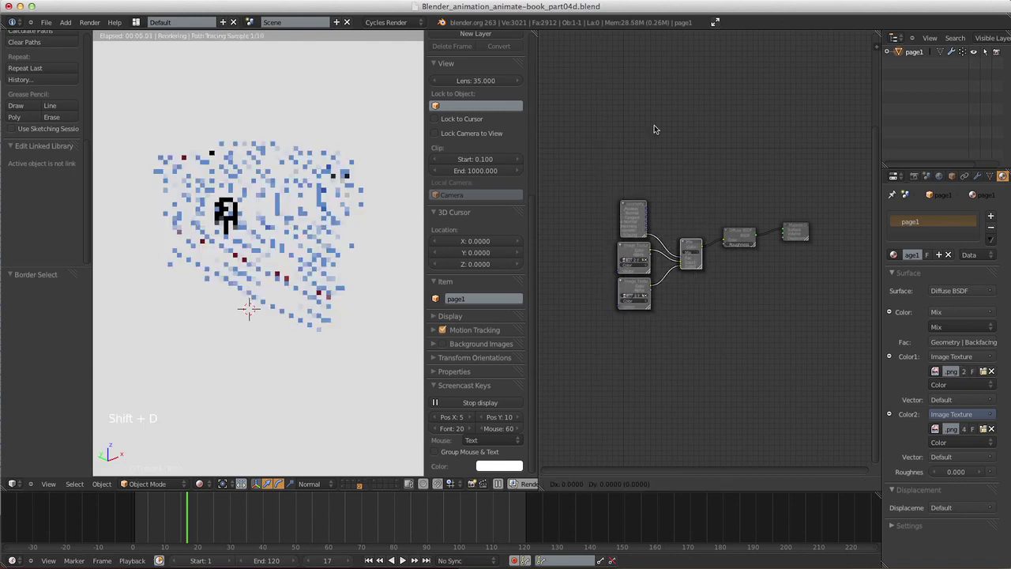
{"action": "left_click", "coordinate": [645, 167]}
{"action": "key", "text": "shift+d"}
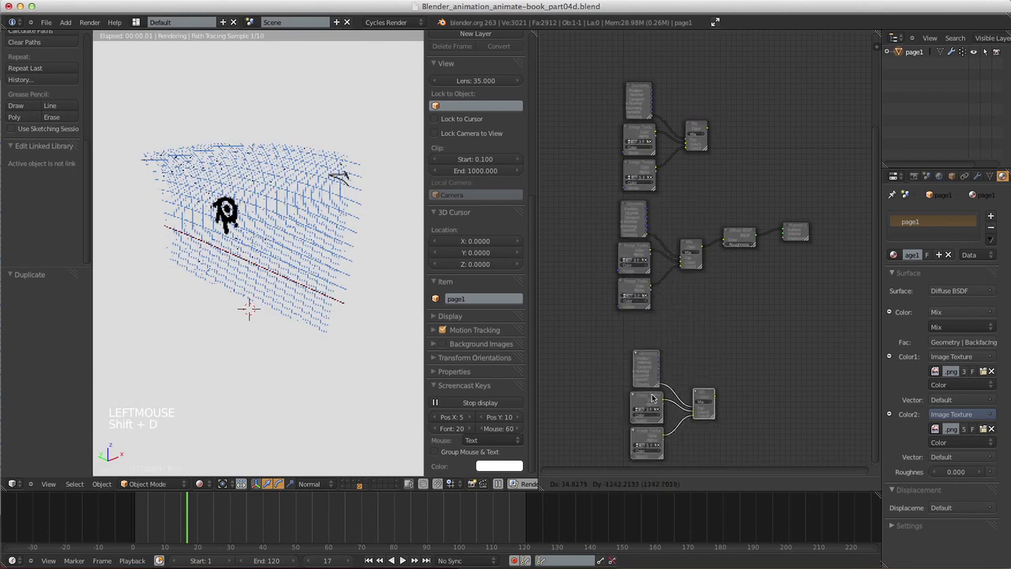
{"action": "left_click", "coordinate": [640, 355]}
{"action": "middle_click_drag", "start_coordinate": [720, 294], "coordinate": [734, 271], "text": "shift"}
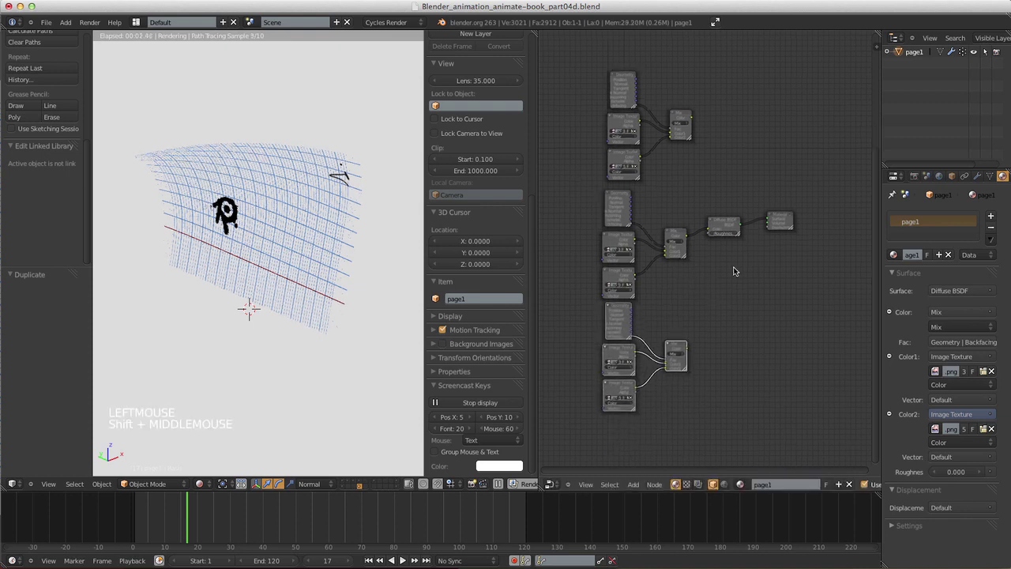
- Move the Material Output node farther from the texture groups and shift the Diffuse BSDF node slightly toward it to make room
{"action": "key", "text": "g"}
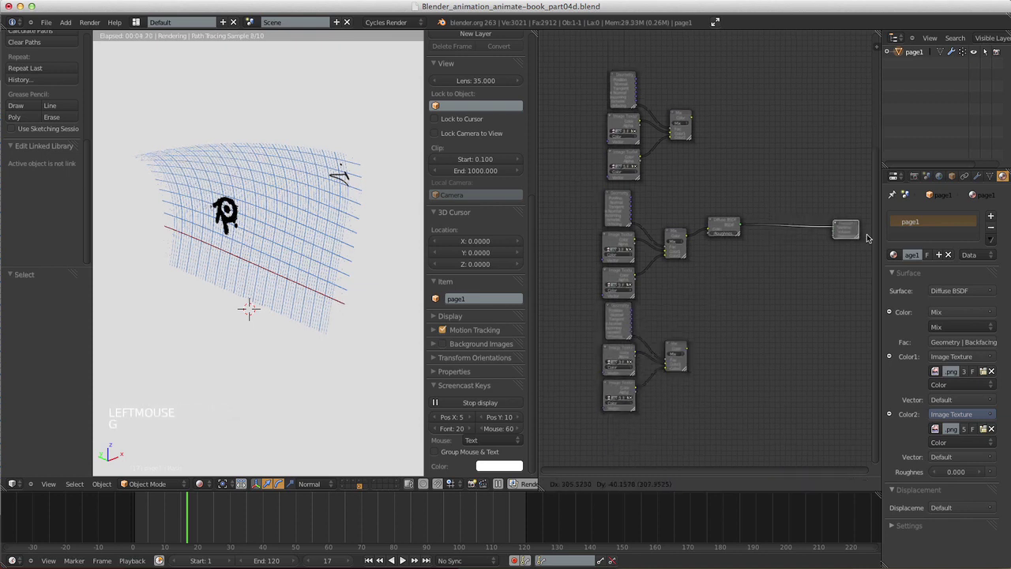
{"action": "left_click", "coordinate": [866, 236]}
{"action": "left_click_drag", "start_coordinate": [731, 225], "coordinate": [745, 235]}
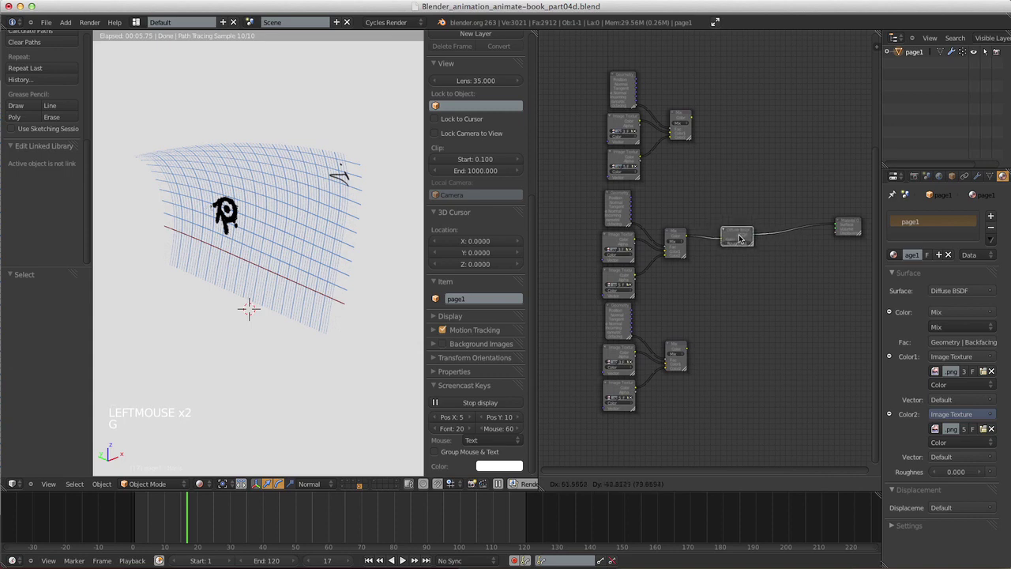
{"action": "left_click", "coordinate": [620, 290]}
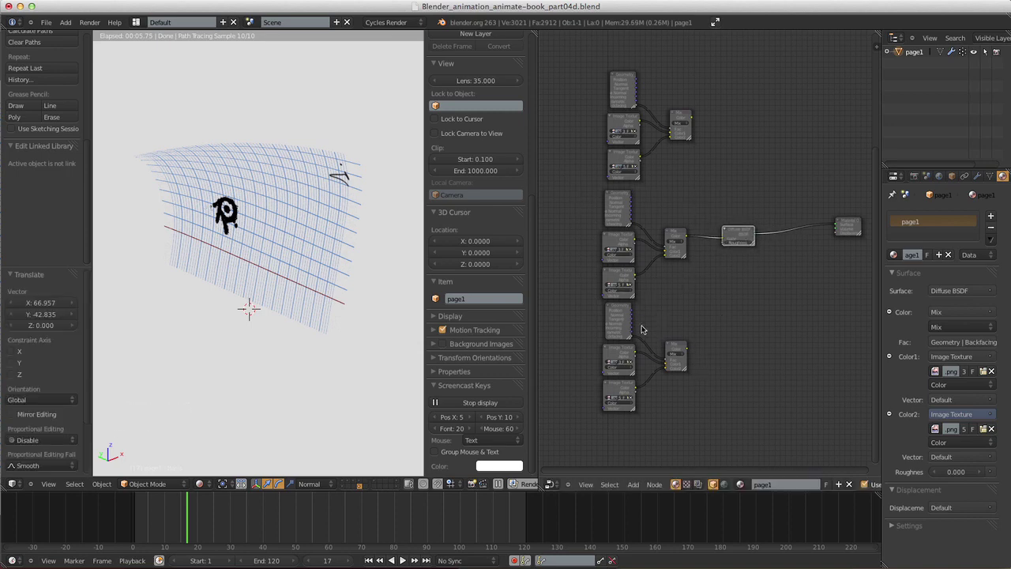
- Add a Translucent BSDF node beside the lower texture group and connect that group's Mix colour to it
{"action": "left_click", "coordinate": [632, 484]}
{"action": "mouse_move", "coordinate": [647, 450]}
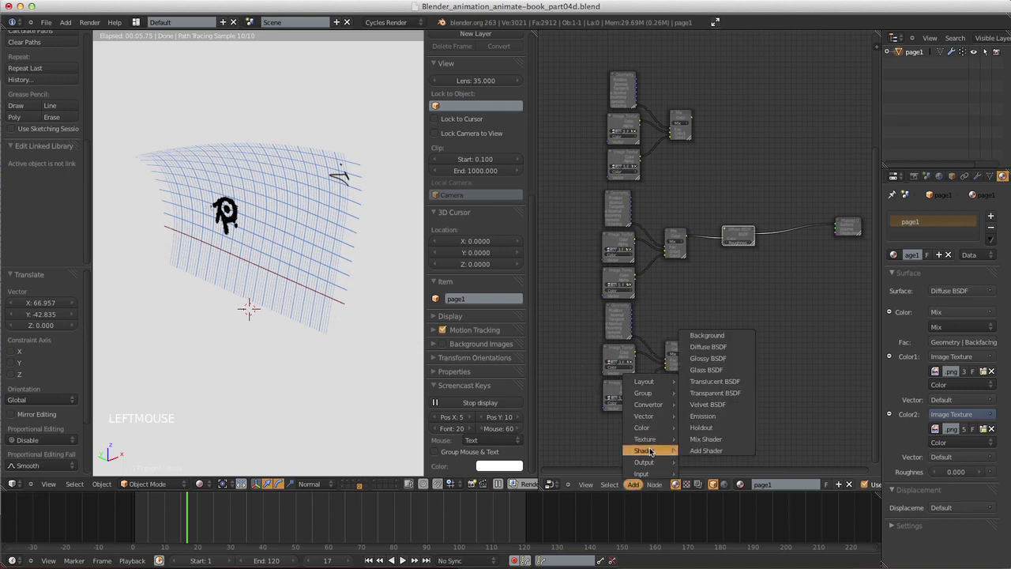
{"action": "left_click", "coordinate": [714, 381]}
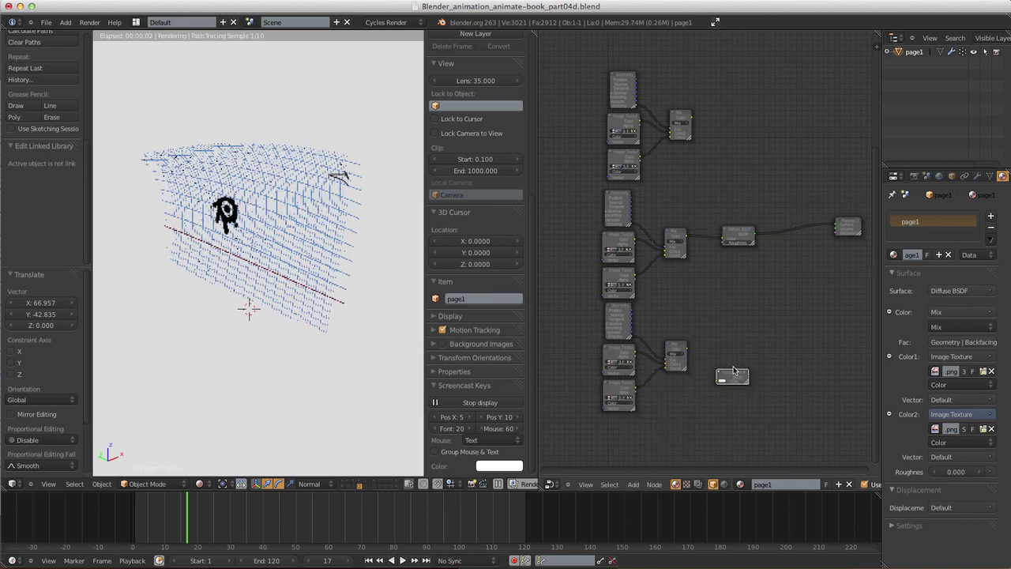
{"action": "left_click", "coordinate": [727, 310]}
{"action": "left_click_drag", "start_coordinate": [704, 338], "coordinate": [760, 331]}
{"action": "left_click_drag", "start_coordinate": [821, 238], "coordinate": [817, 245]}
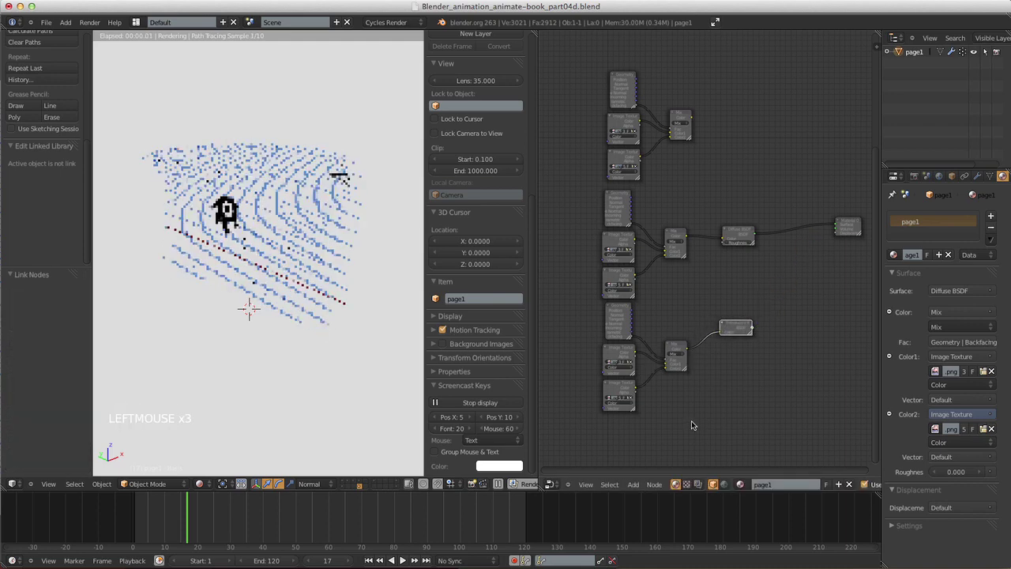
- Add a Mix Shader node and insert it into the link between the Diffuse BSDF and the Material Output
{"action": "left_click", "coordinate": [632, 484]}
{"action": "mouse_move", "coordinate": [649, 451]}
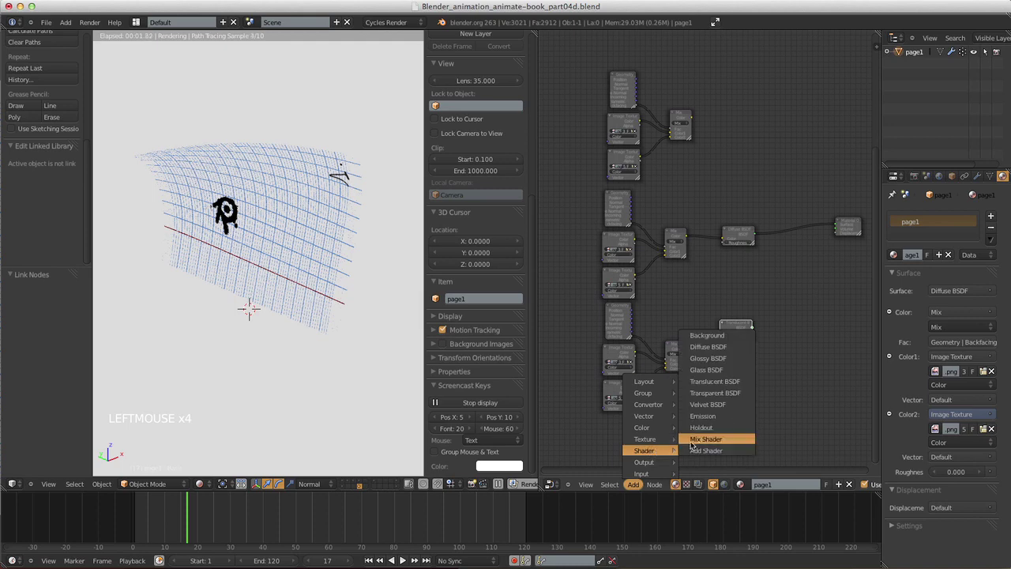
{"action": "left_click", "coordinate": [706, 440]}
{"action": "left_click_drag", "start_coordinate": [706, 440], "coordinate": [806, 229]}
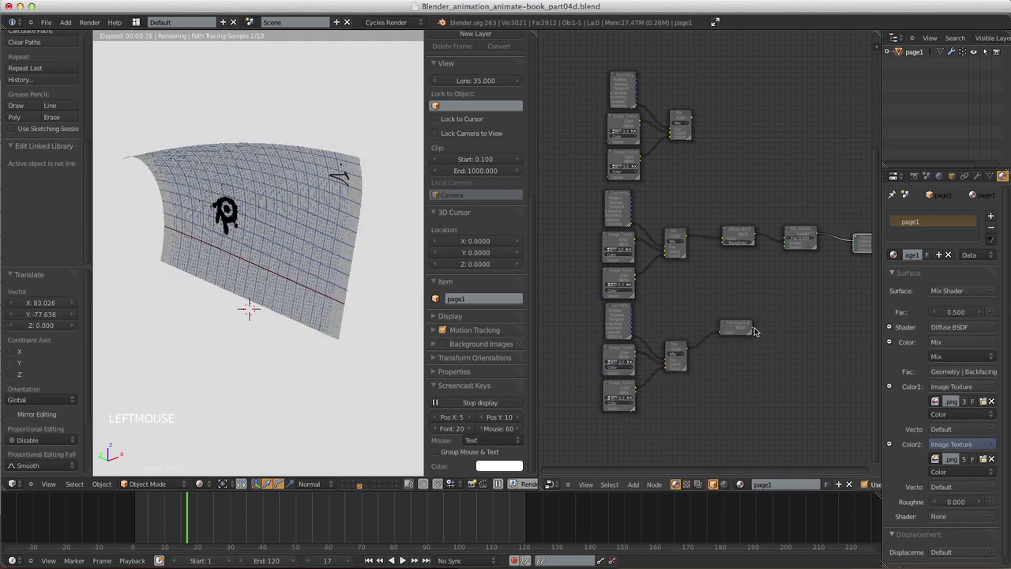
- Connect the Translucent BSDF to the Mix Shader's second shader input and the upper group's Mix colour to its Fac
{"action": "left_click_drag", "start_coordinate": [774, 261], "coordinate": [785, 247]}
{"action": "left_click_drag", "start_coordinate": [735, 326], "coordinate": [727, 304]}
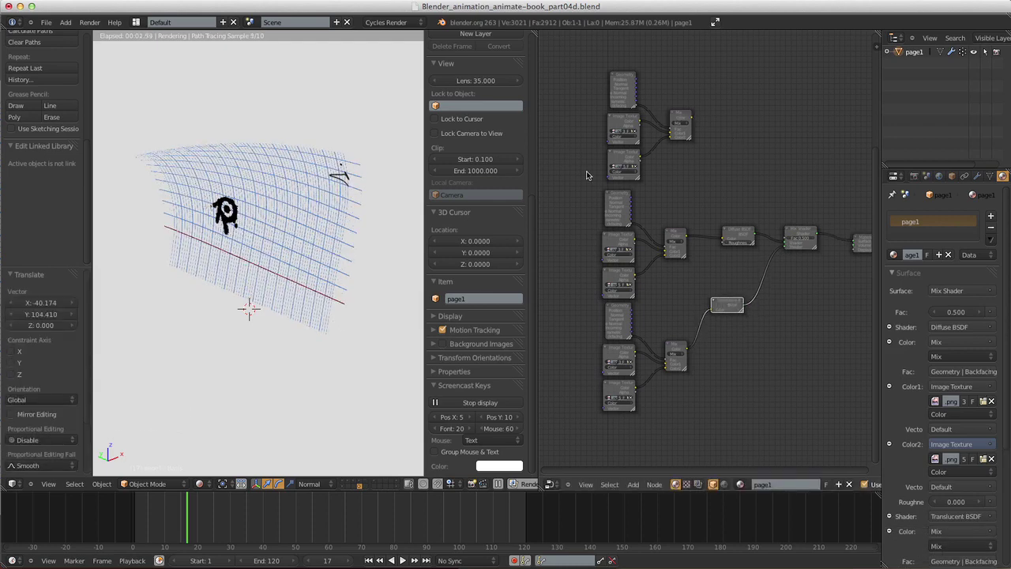
{"action": "left_click_drag", "start_coordinate": [692, 119], "coordinate": [789, 240]}
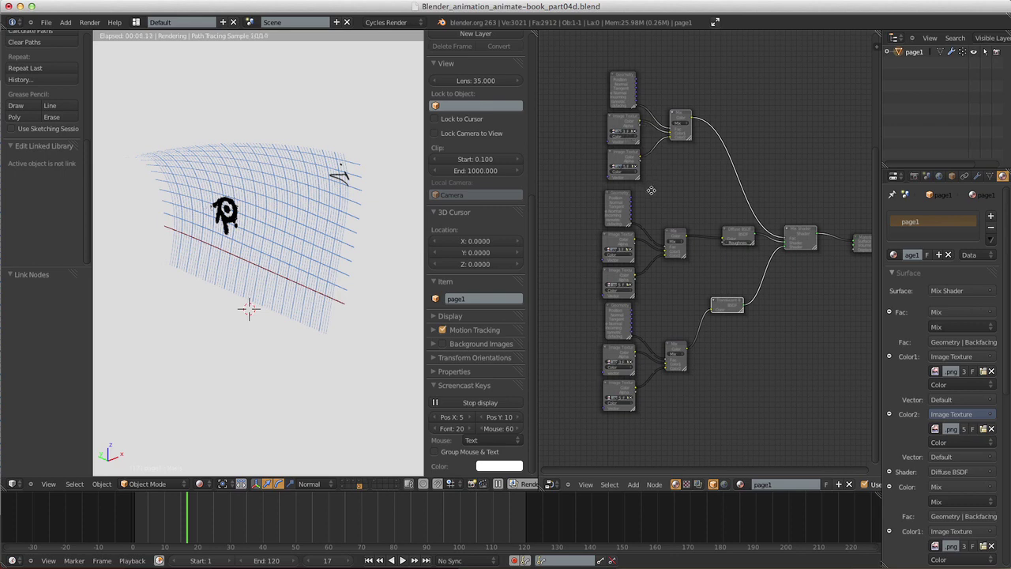
- Load page1_mask_front_1.png from textures/Page1 into the upper group's first Image Texture node
{"action": "middle_click_drag", "start_coordinate": [651, 191], "coordinate": [670, 150], "text": "ctrl"}
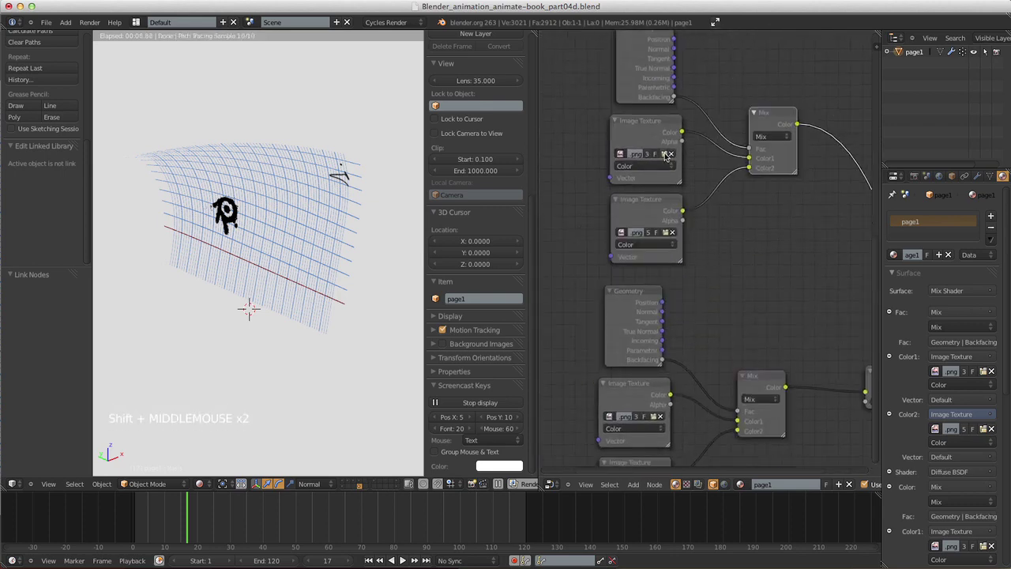
{"action": "left_click", "coordinate": [665, 154]}
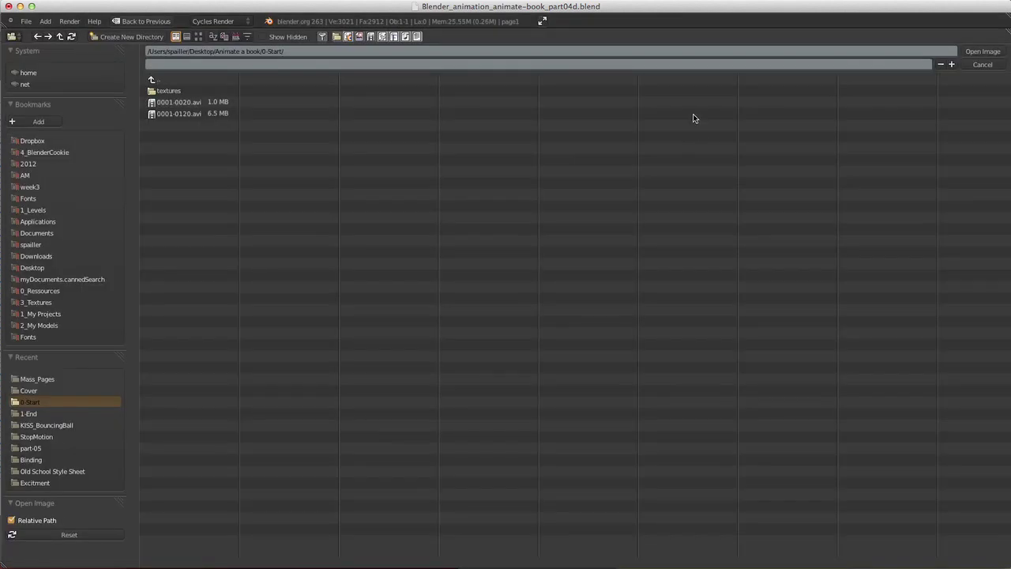
{"action": "left_click", "coordinate": [166, 126]}
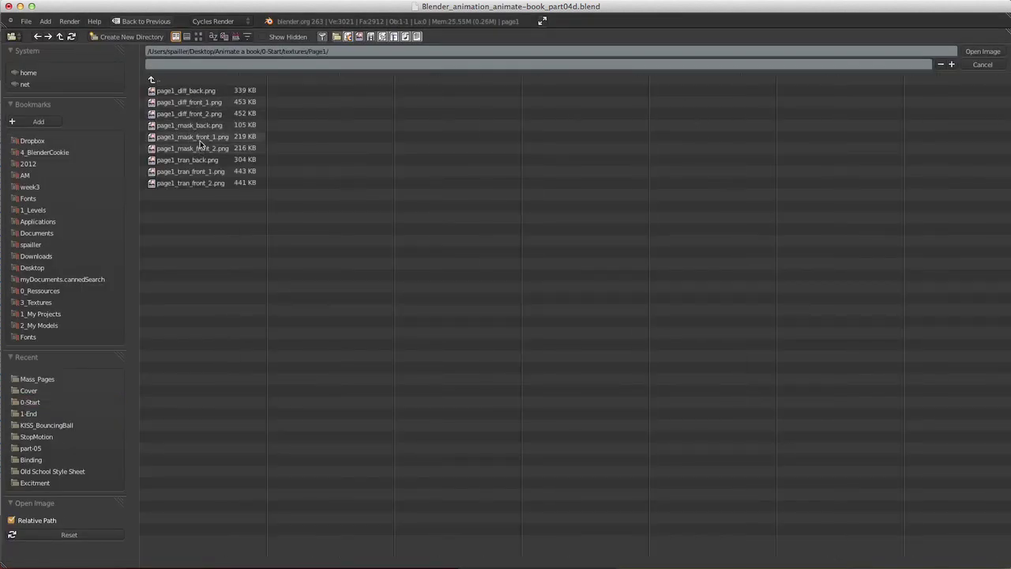
{"action": "left_click", "coordinate": [195, 139]}
{"action": "left_click", "coordinate": [982, 52]}
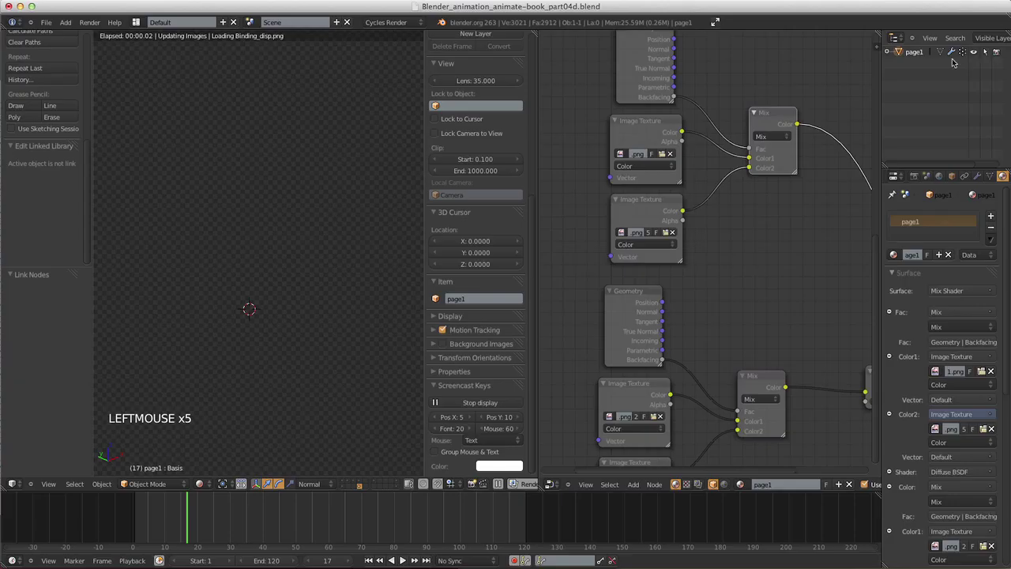
- Load page1_mask_back.png from the Page1 folder into the upper group's second Image Texture node
{"action": "left_click", "coordinate": [666, 233]}
{"action": "left_click", "coordinate": [182, 91]}
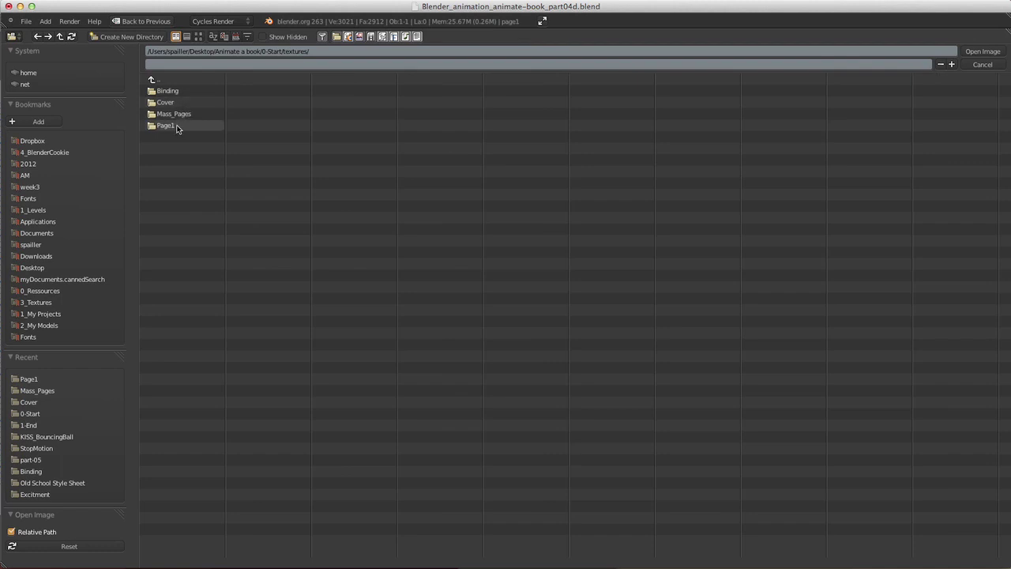
{"action": "left_click", "coordinate": [183, 125]}
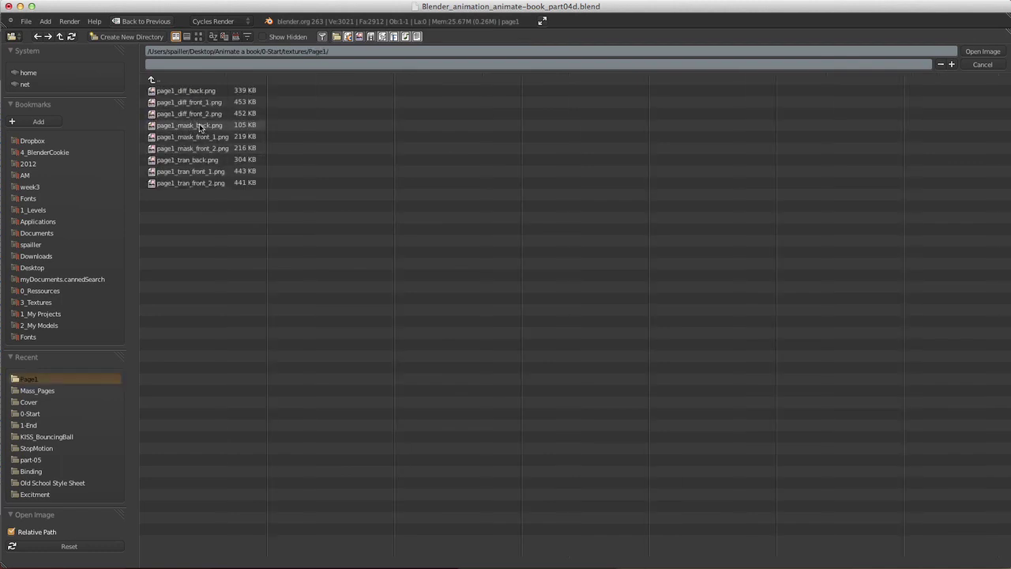
{"action": "left_click", "coordinate": [198, 128]}
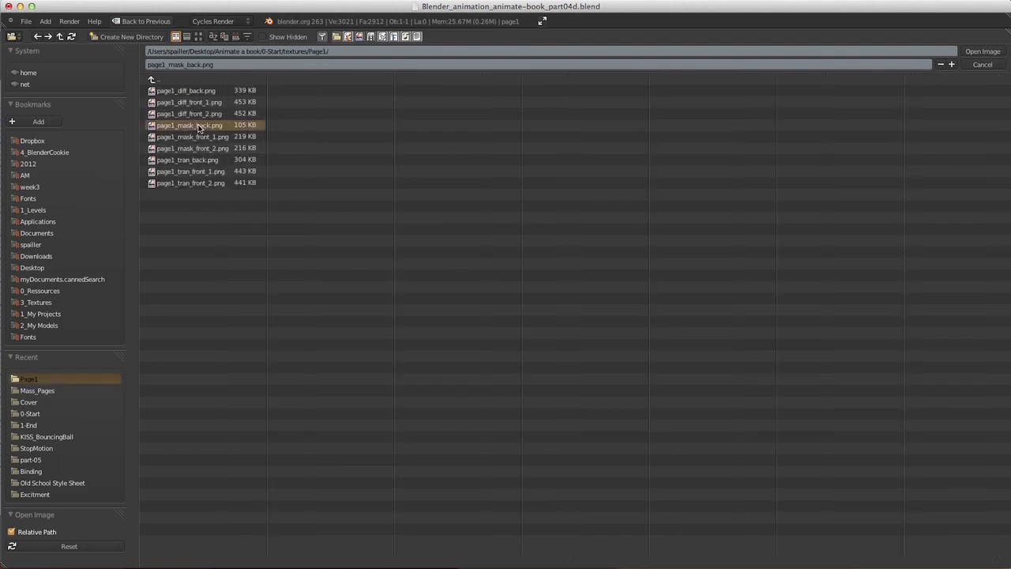
{"action": "left_click", "coordinate": [981, 52]}
- Load page1_diff_front_1.png from textures/Page1 into the first Image Texture node of the middle group that feeds the Diffuse BSDF
{"action": "middle_click_drag", "start_coordinate": [745, 281], "coordinate": [680, 149], "text": "shift"}
{"action": "middle_click_drag", "start_coordinate": [760, 261], "coordinate": [752, 275], "text": "shift"}
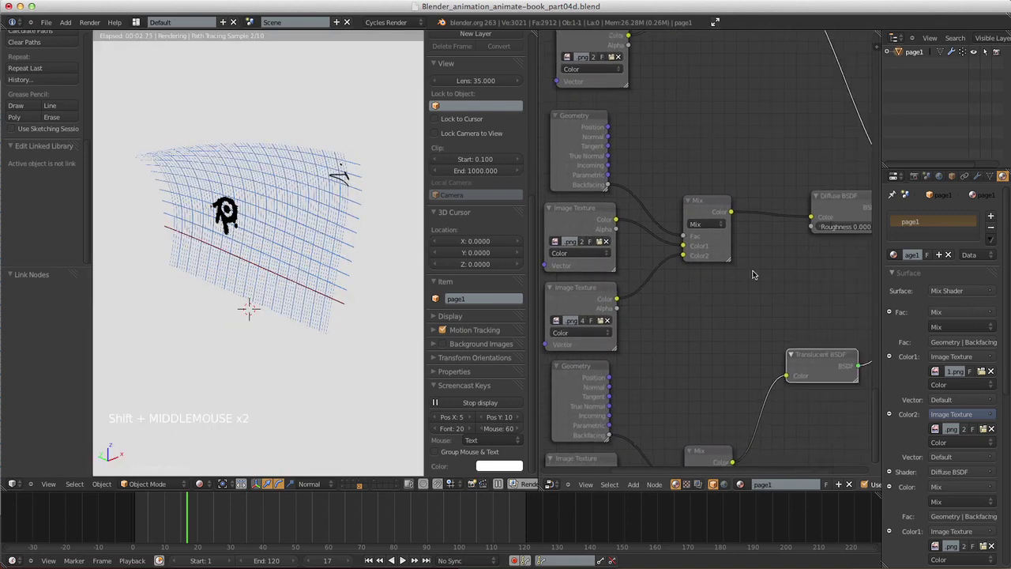
{"action": "middle_click_drag", "start_coordinate": [612, 239], "coordinate": [632, 233], "text": "shift"}
{"action": "left_click", "coordinate": [621, 237]}
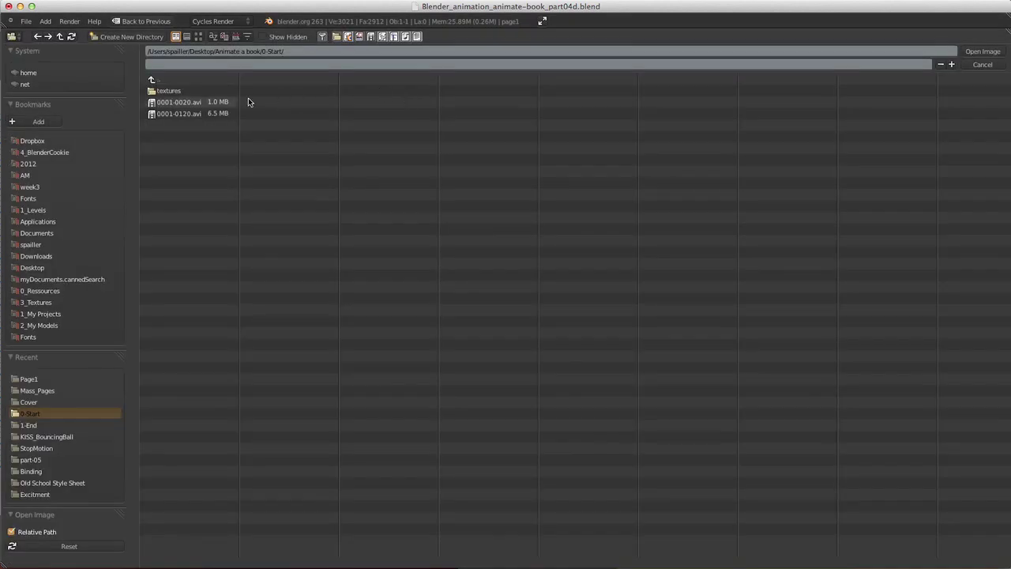
{"action": "left_click", "coordinate": [167, 91]}
{"action": "left_click", "coordinate": [176, 127]}
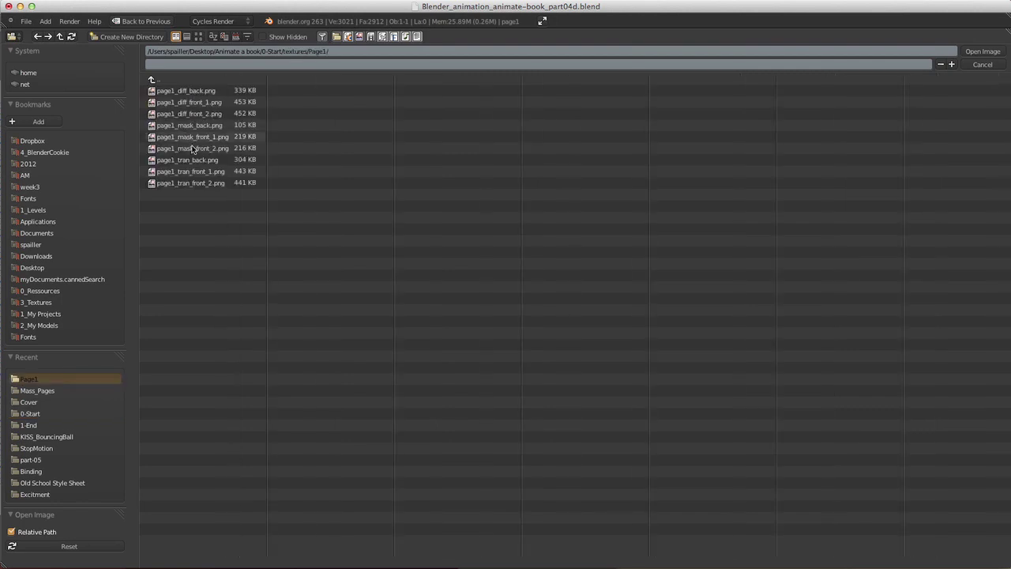
{"action": "left_click", "coordinate": [201, 102]}
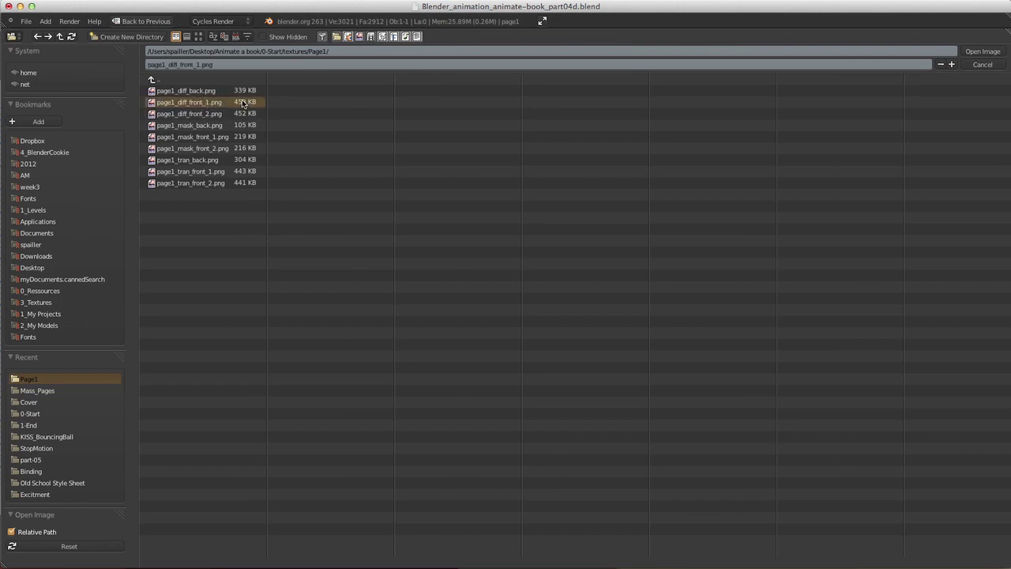
{"action": "left_click", "coordinate": [981, 51]}
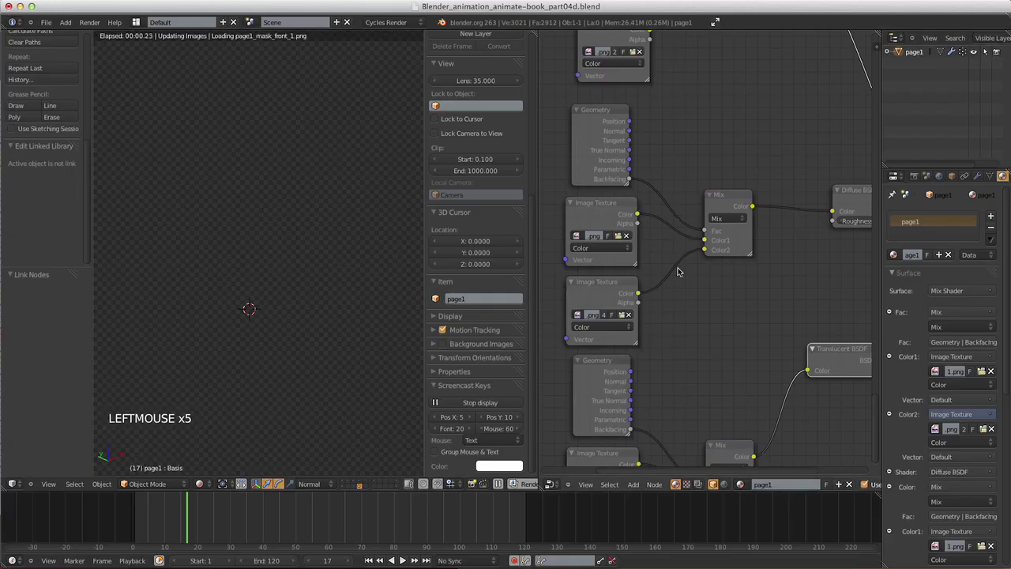
- Load page1_diff_back.png from the Page1 folder into the middle group's second Image Texture node
{"action": "left_click", "coordinate": [620, 315]}
{"action": "left_click", "coordinate": [182, 85]}
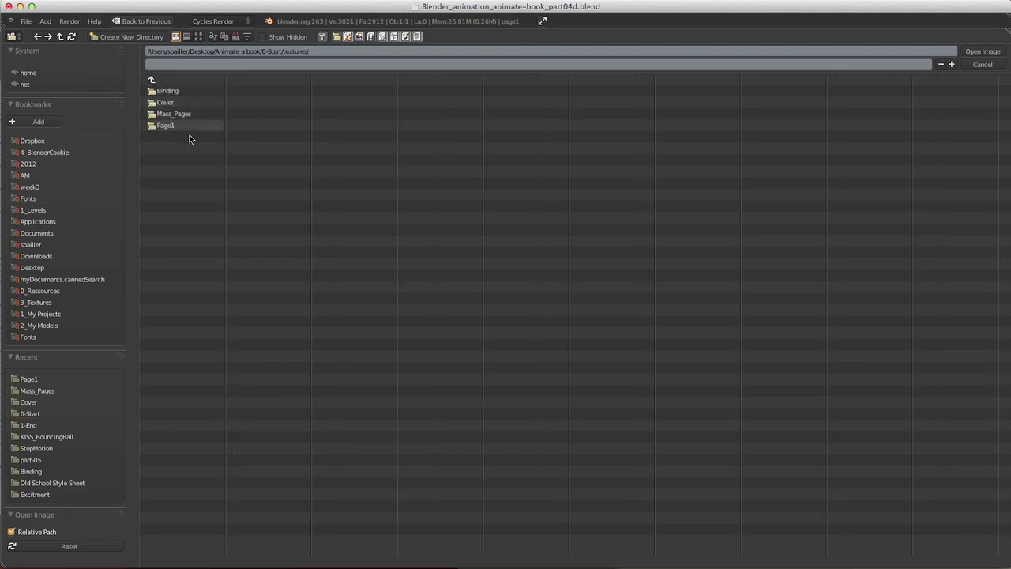
{"action": "left_click", "coordinate": [181, 126]}
{"action": "left_click", "coordinate": [175, 91]}
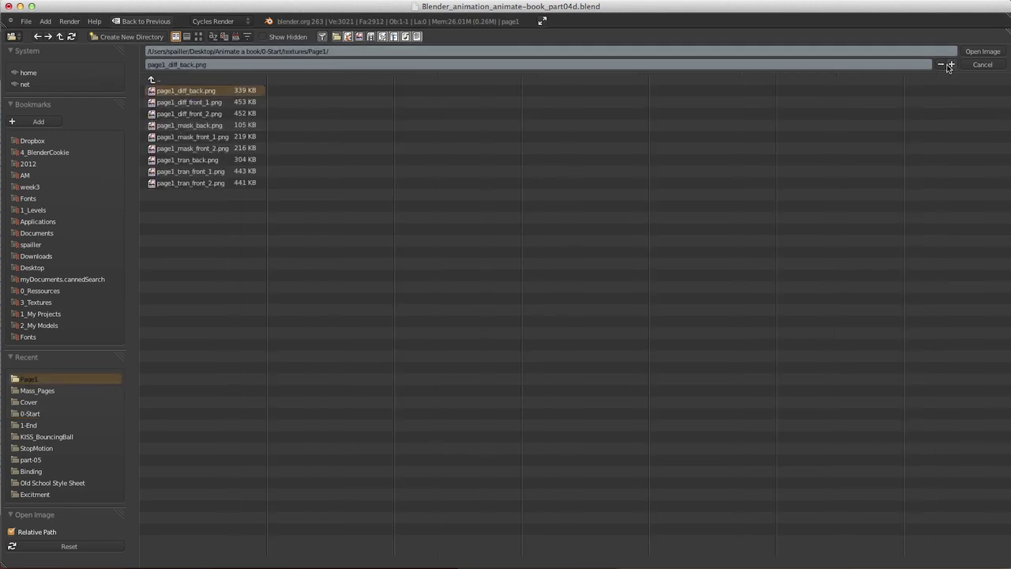
{"action": "left_click", "coordinate": [982, 51]}
- Load page1_tran_front_1.png from textures/Page1 into the first Image Texture node of the lower group that feeds the Translucent BSDF
{"action": "middle_click_drag", "start_coordinate": [766, 376], "coordinate": [745, 153], "text": "shift"}
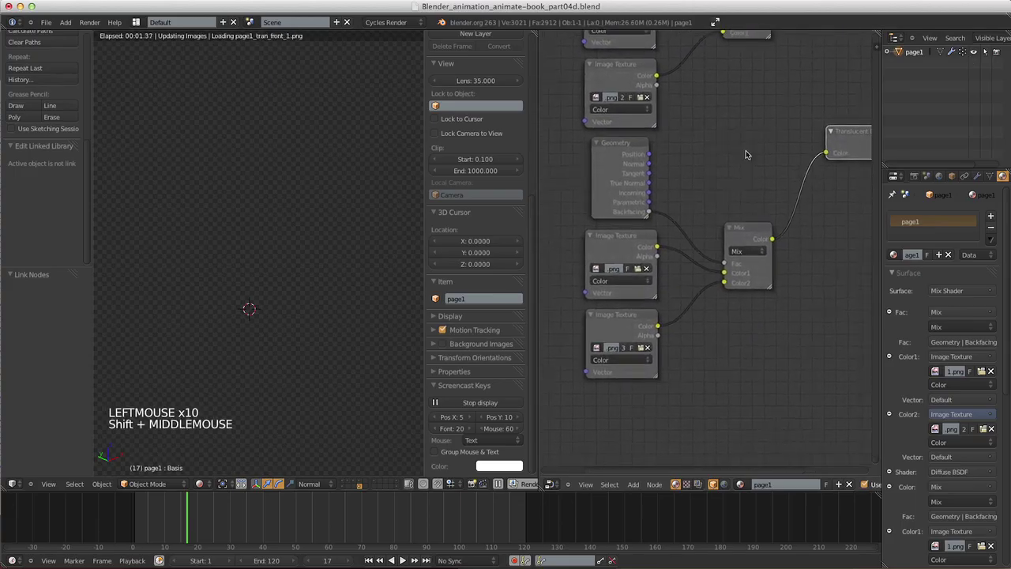
{"action": "left_click", "coordinate": [639, 271]}
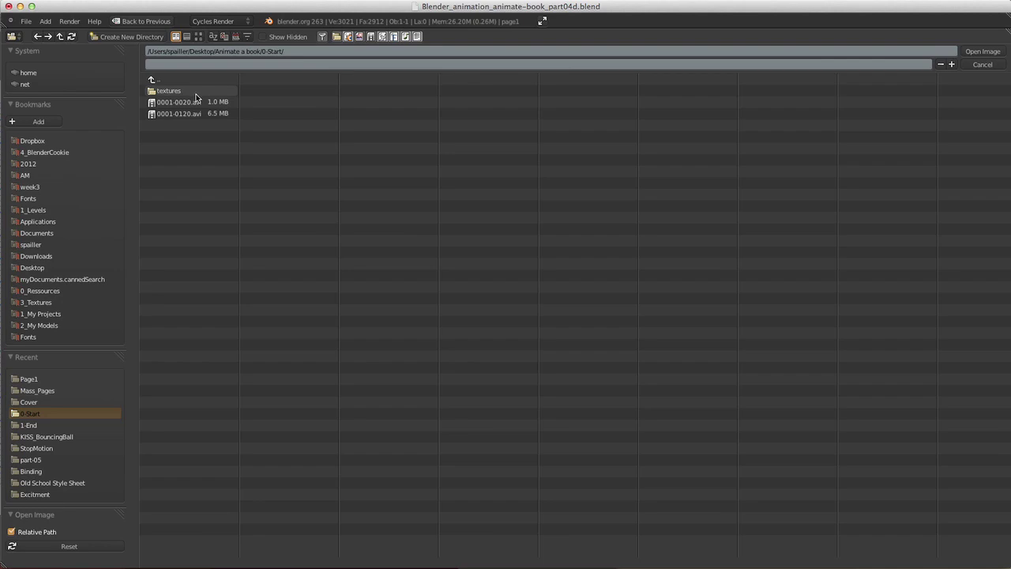
{"action": "left_click", "coordinate": [196, 92]}
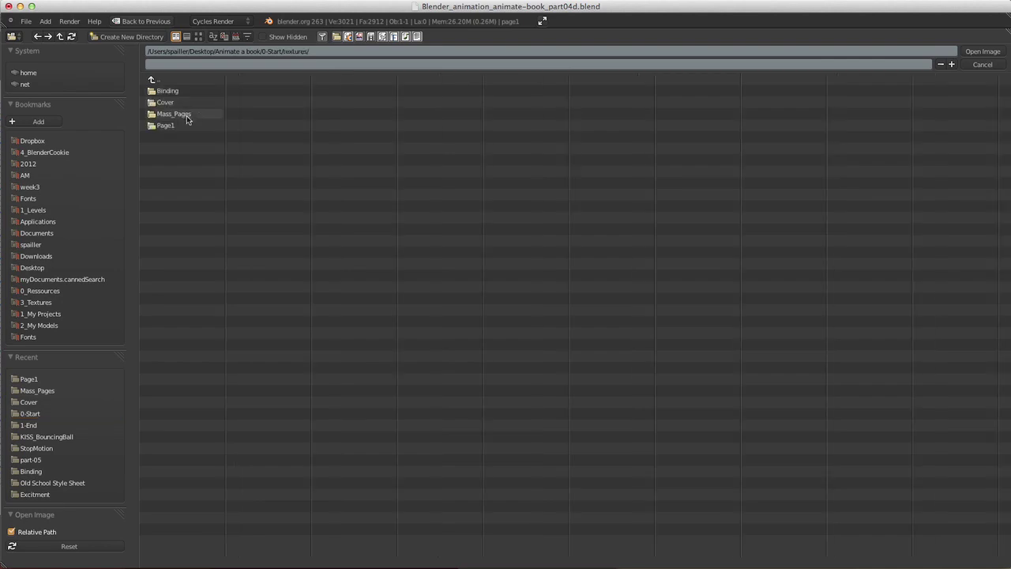
{"action": "left_click", "coordinate": [183, 125]}
{"action": "left_click", "coordinate": [194, 172]}
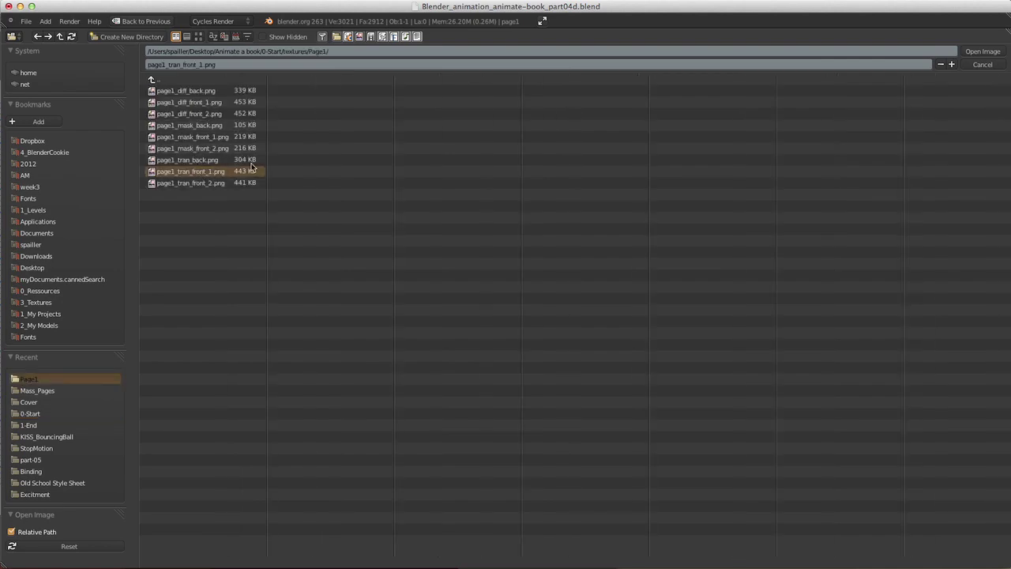
{"action": "left_click", "coordinate": [982, 51]}
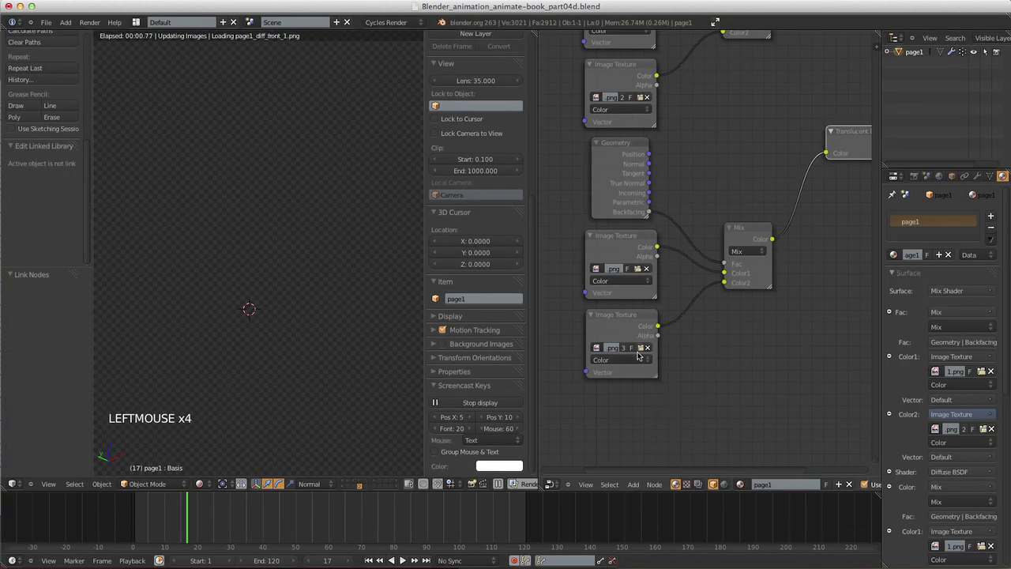
- Choose page1_tran_back.png from the Page1 folder for the lower group's second Image Texture node
{"action": "left_click", "coordinate": [612, 317]}
{"action": "left_click", "coordinate": [179, 92]}
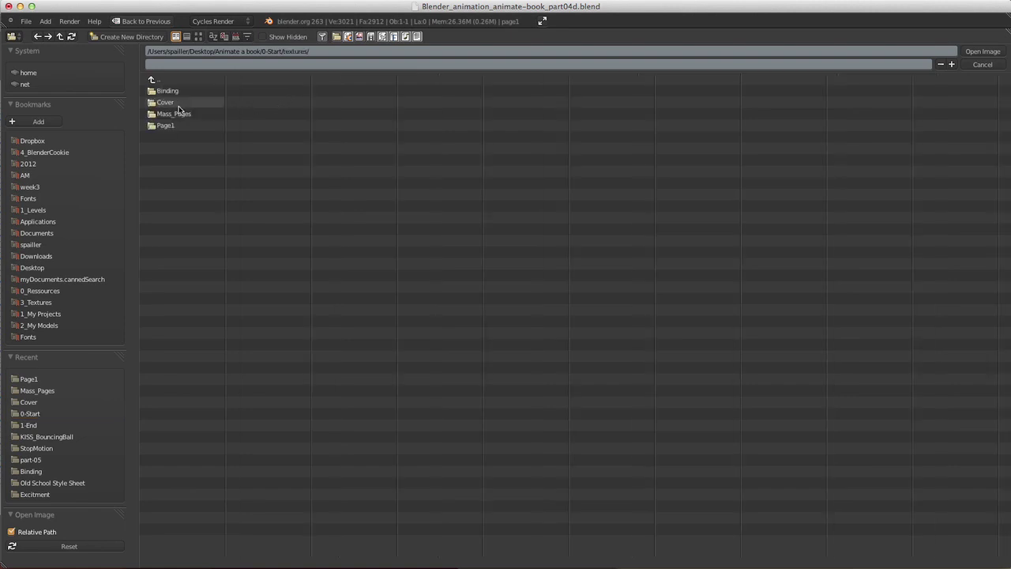
{"action": "left_click", "coordinate": [177, 126]}
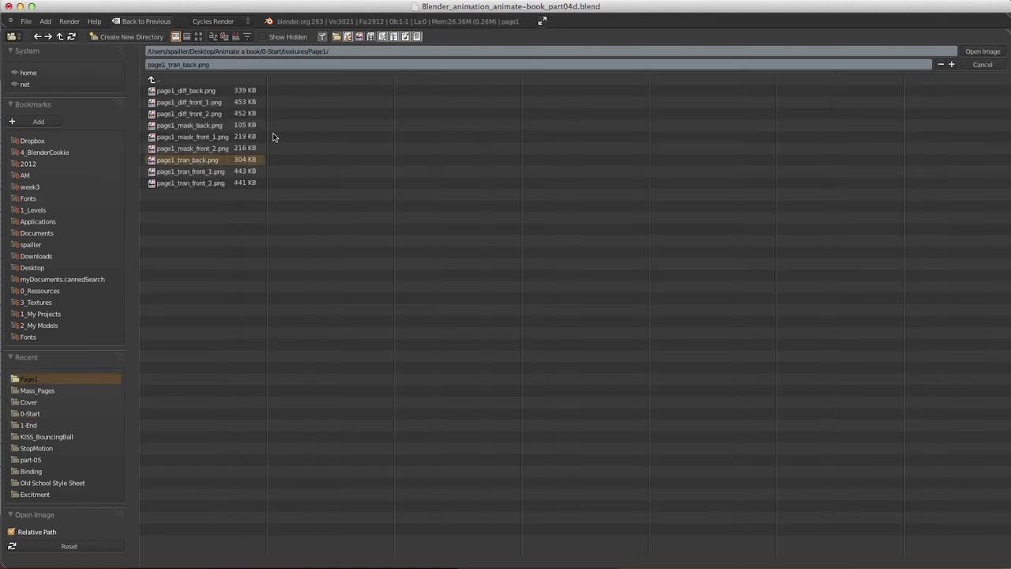
{"action": "left_click", "coordinate": [979, 51]}
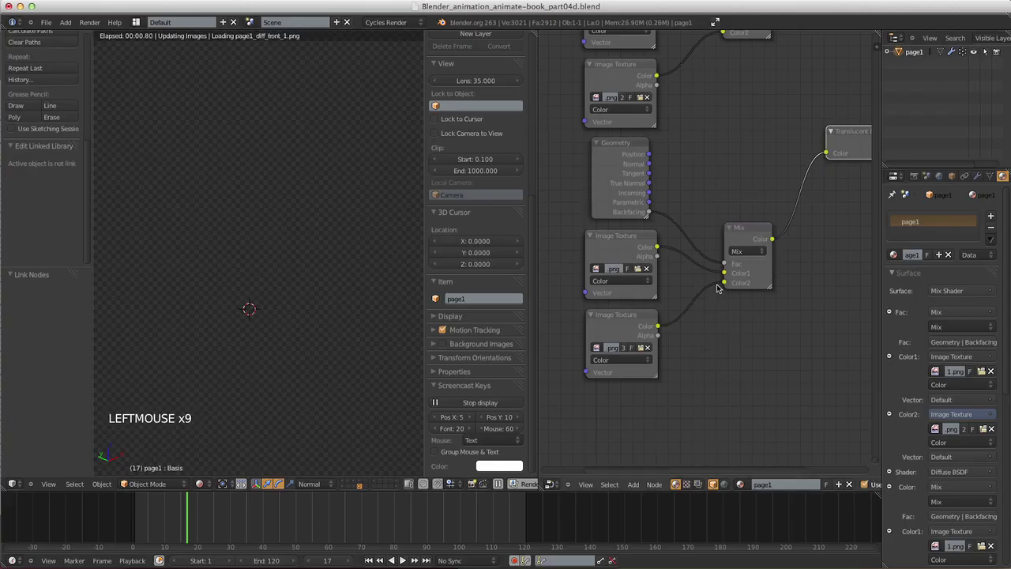
- Swap the Color1 and Color2 links of the lower group's Mix node and move the Translucent BSDF slightly down
{"action": "mouse_move", "coordinate": [724, 273]}
{"action": "left_mouse_down"}
{"action": "mouse_move", "coordinate": [714, 277]}
{"action": "mouse_move", "coordinate": [723, 273]}
{"action": "left_mouse_up"}
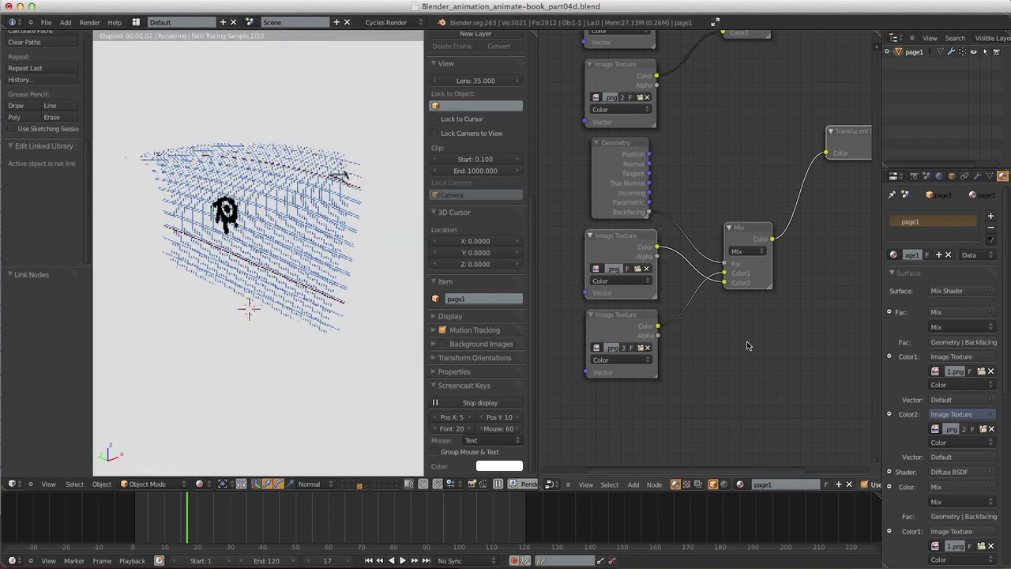
{"action": "middle_click_drag", "start_coordinate": [748, 346], "coordinate": [672, 368], "text": "shift"}
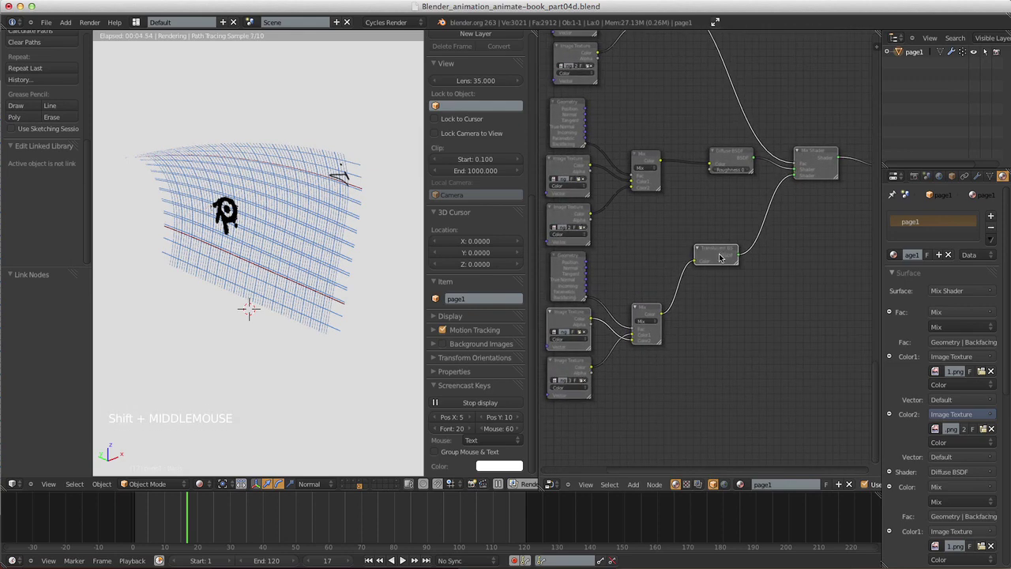
{"action": "left_click_drag", "start_coordinate": [718, 257], "coordinate": [719, 270]}
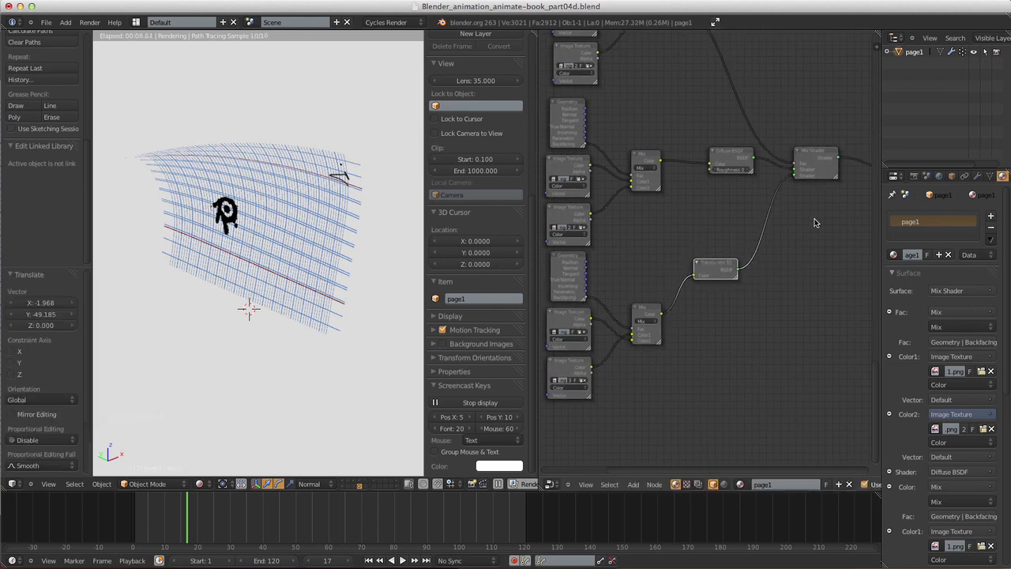
- Inspect the page's rendered translucency and texture lines from the opposite side and up close
{"action": "middle_click_drag", "start_coordinate": [815, 223], "coordinate": [811, 232], "text": "shift"}
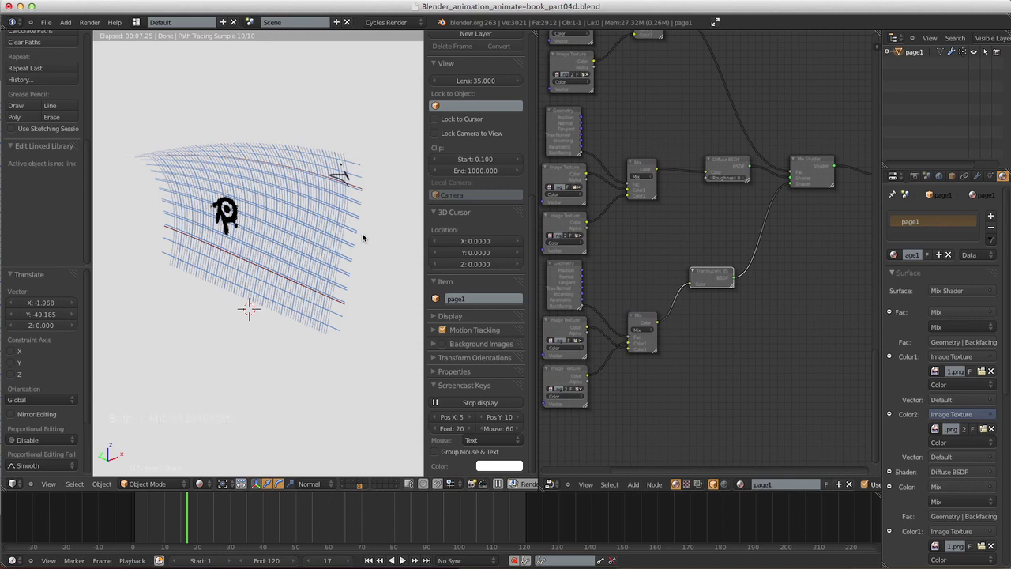
{"action": "middle_click_drag", "start_coordinate": [332, 236], "coordinate": [314, 194]}
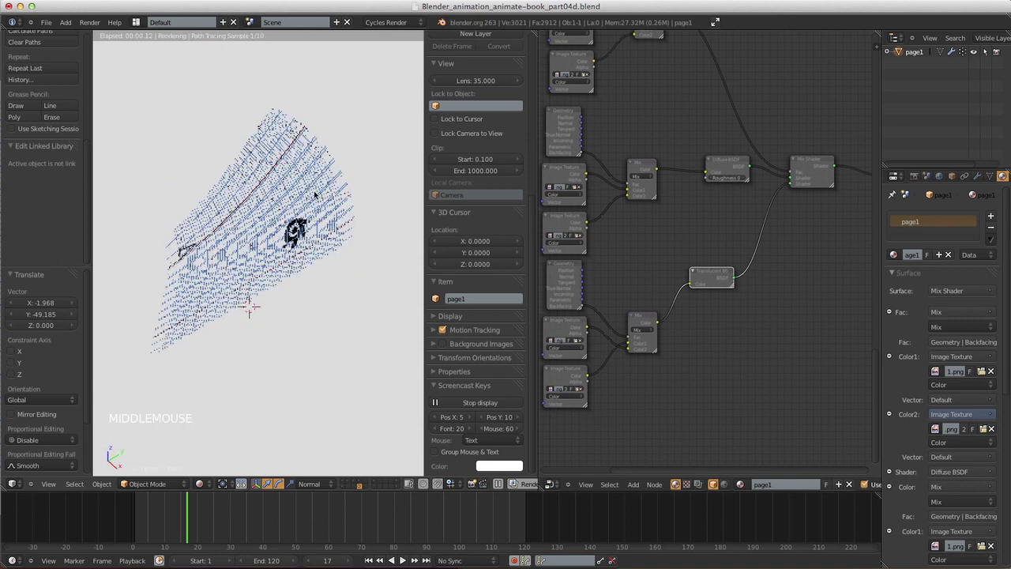
{"action": "mouse_move", "coordinate": [332, 274]}
{"action": "middle_mouse_down"}
{"action": "mouse_move", "coordinate": [350, 255]}
{"action": "mouse_move", "coordinate": [297, 306]}
{"action": "mouse_move", "coordinate": [342, 372]}
{"action": "mouse_move", "coordinate": [259, 241]}
{"action": "mouse_move", "coordinate": [253, 314]}
{"action": "middle_mouse_up"}
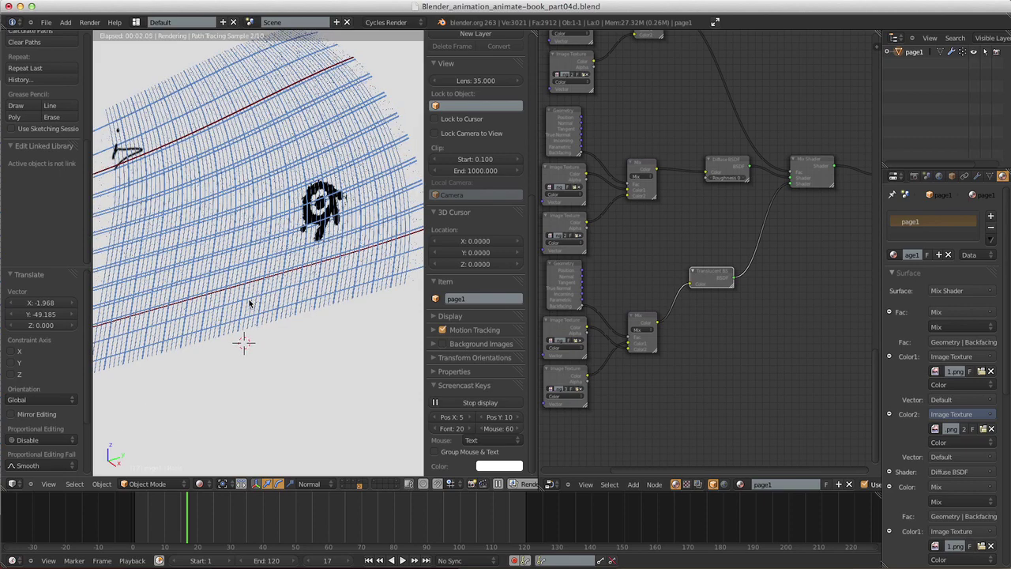
- Inspect the rendered page from the other side, open the World settings, and switch the viewport to Solid shading
{"action": "middle_click_drag", "start_coordinate": [275, 303], "coordinate": [411, 289]}
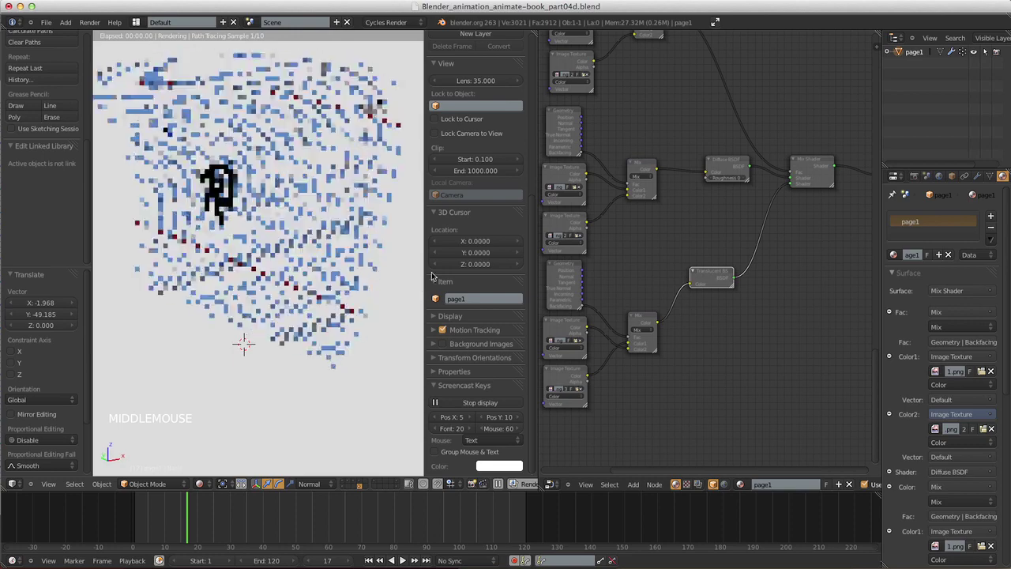
{"action": "middle_click_drag", "start_coordinate": [817, 299], "coordinate": [782, 296], "text": "shift"}
{"action": "left_click", "coordinate": [939, 176]}
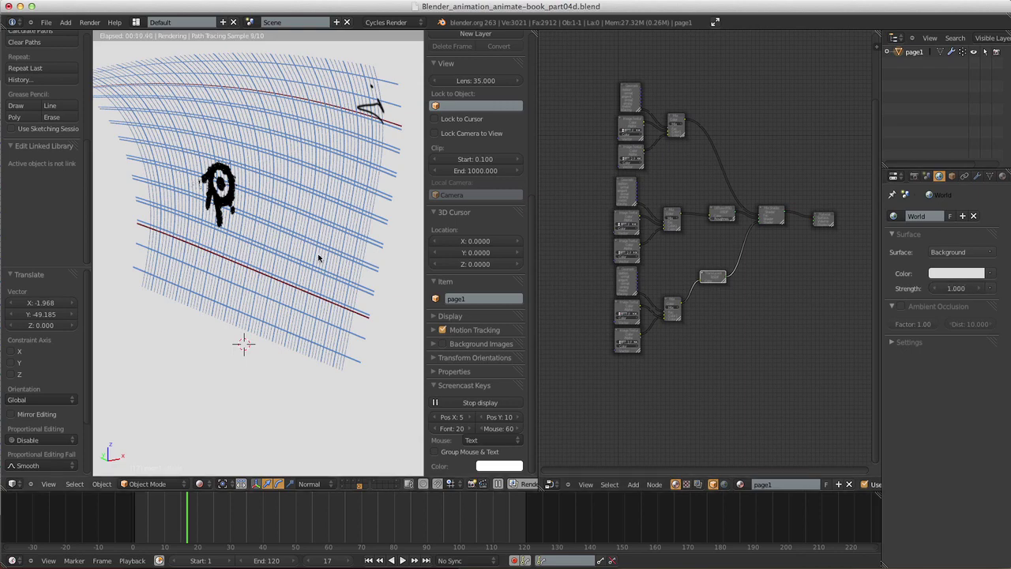
{"action": "middle_click_drag", "start_coordinate": [344, 226], "coordinate": [253, 473]}
{"action": "left_click", "coordinate": [200, 483]}
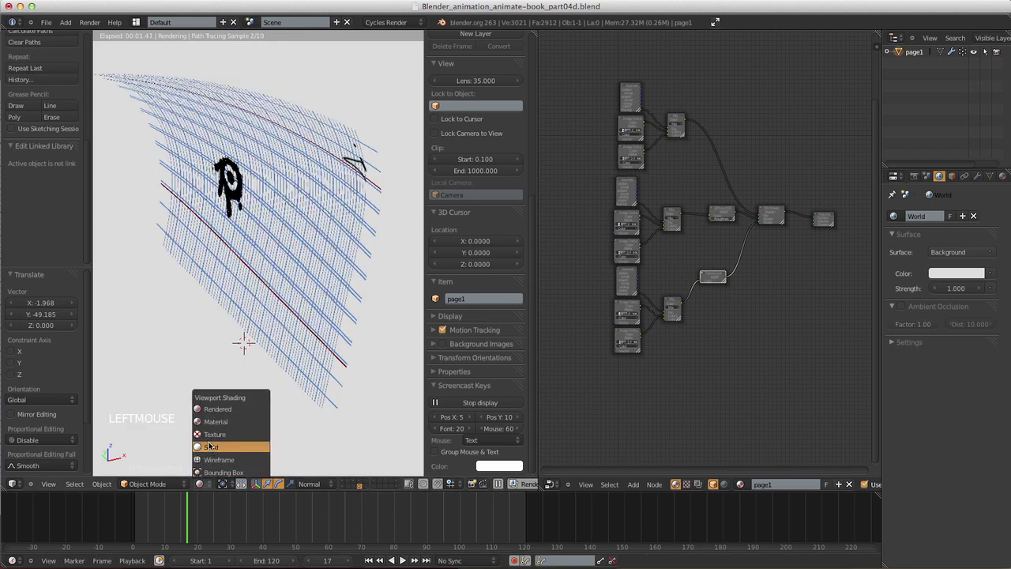
{"action": "left_click", "coordinate": [229, 447]}
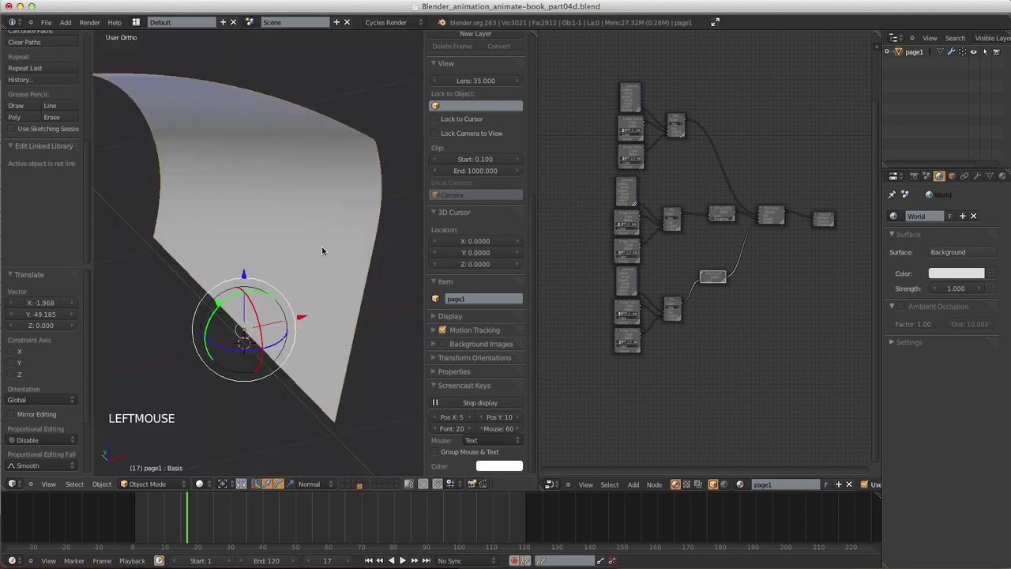
- Add a UV sphere mesh to the scene and scale its geometry down to a small ball in Edit Mode
{"action": "left_click", "coordinate": [65, 22]}
{"action": "mouse_move", "coordinate": [75, 34]}
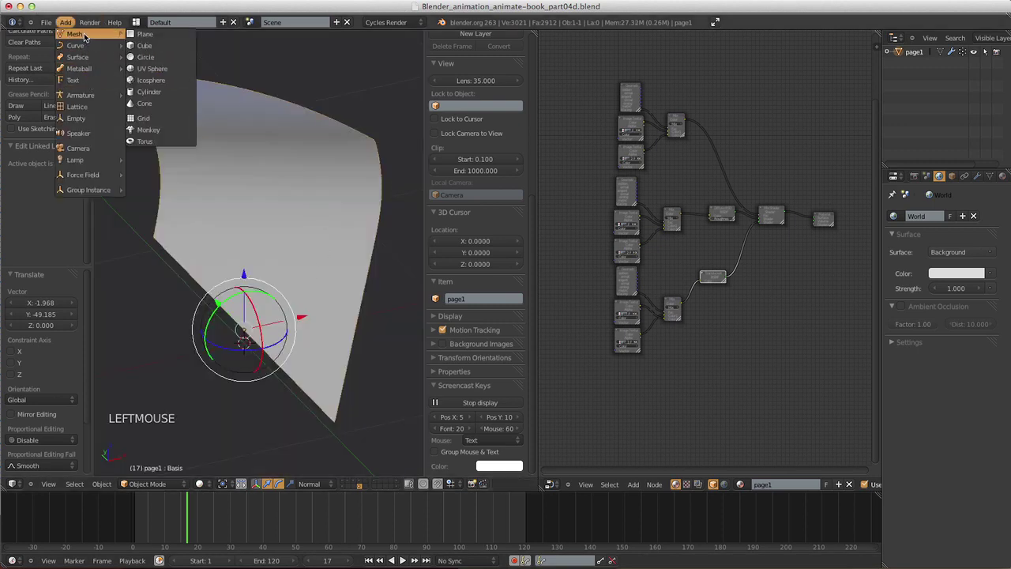
{"action": "left_click", "coordinate": [146, 71]}
{"action": "middle_click_drag", "start_coordinate": [382, 341], "coordinate": [302, 293], "text": "shift"}
{"action": "key", "text": "Tab"}
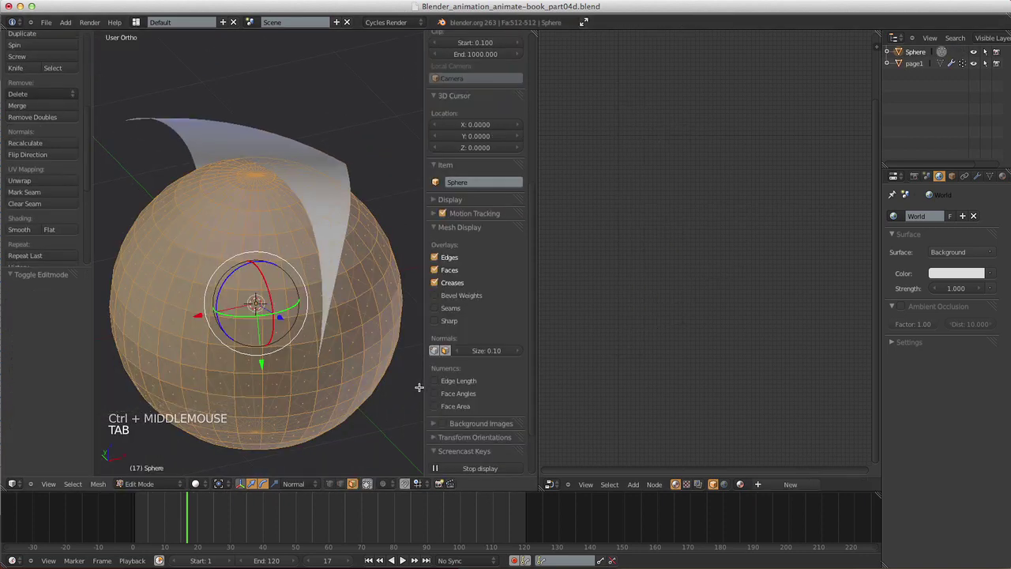
{"action": "key", "text": "s"}
{"action": "left_click", "coordinate": [294, 315]}
{"action": "key", "text": "Tab"}
- Move the small sphere up from the origin and place it close to the inner curved side of the page
{"action": "middle_click_drag", "start_coordinate": [303, 299], "coordinate": [291, 307], "text": "shift"}
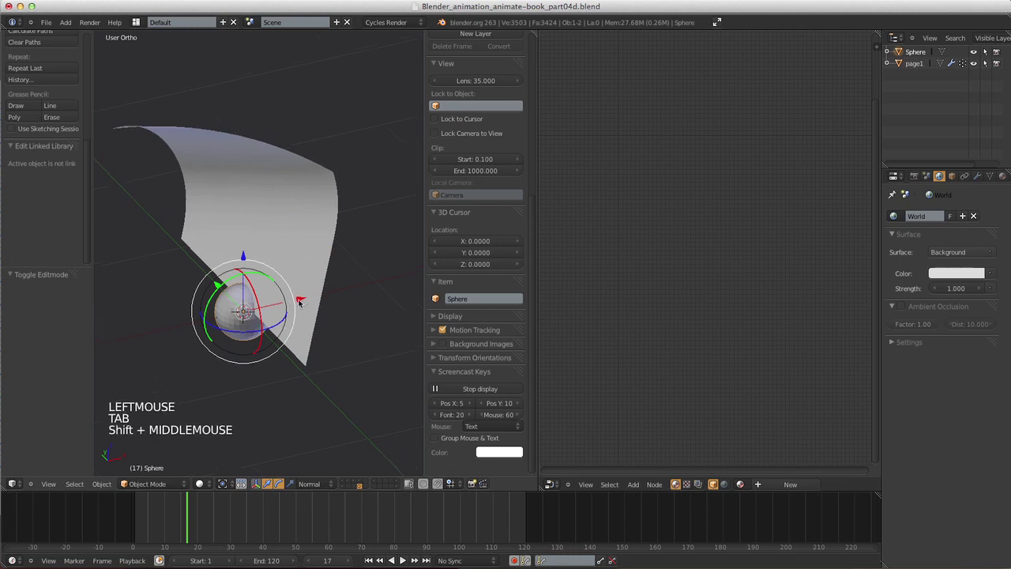
{"action": "left_click_drag", "start_coordinate": [275, 309], "coordinate": [172, 192]}
{"action": "middle_click_drag", "start_coordinate": [254, 226], "coordinate": [273, 202]}
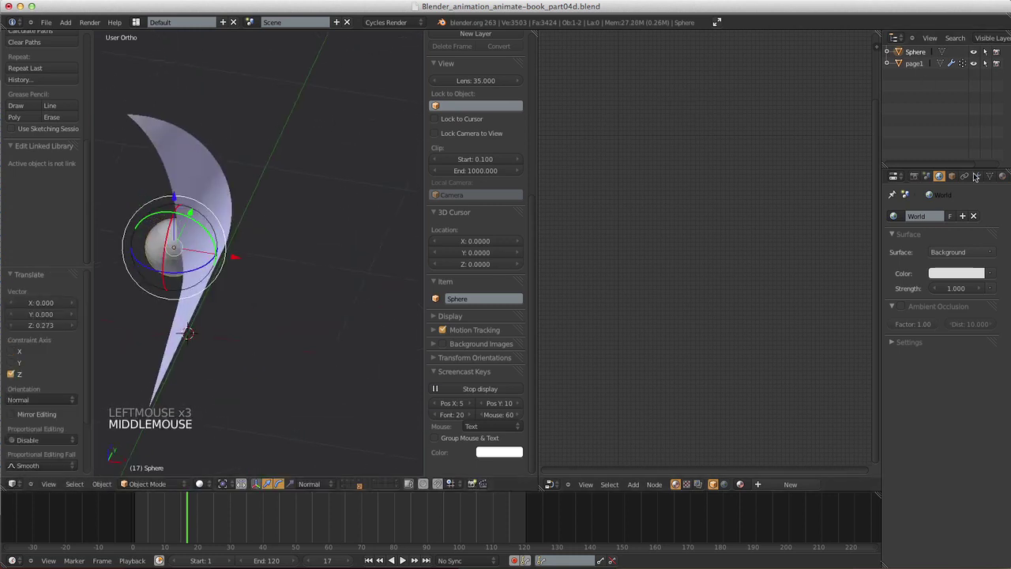
- Give the sphere a new material with an Emission surface and a strength of 5
{"action": "left_click", "coordinate": [1002, 175]}
{"action": "left_click", "coordinate": [933, 256]}
{"action": "left_click", "coordinate": [947, 292]}
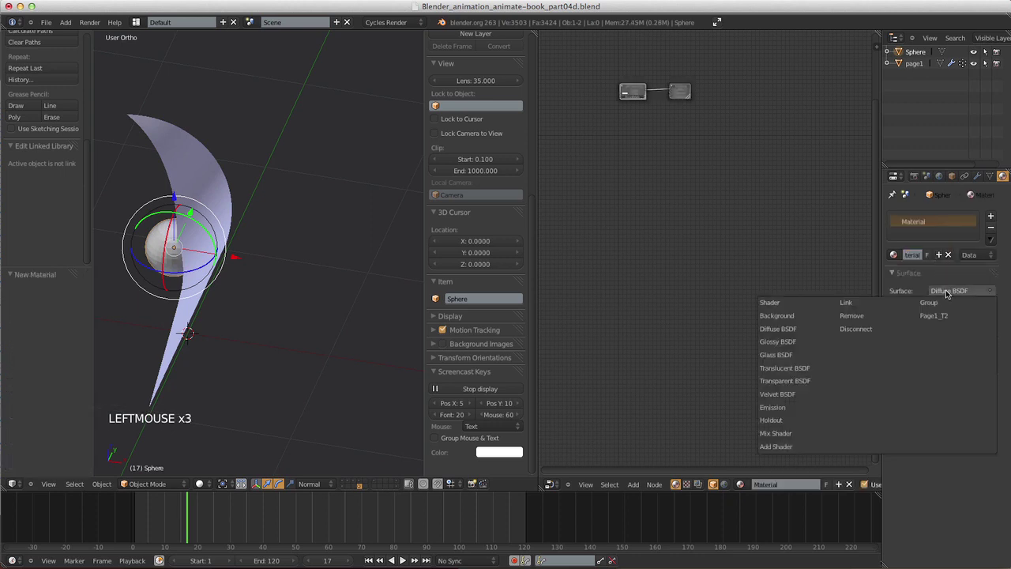
{"action": "left_click", "coordinate": [800, 405]}
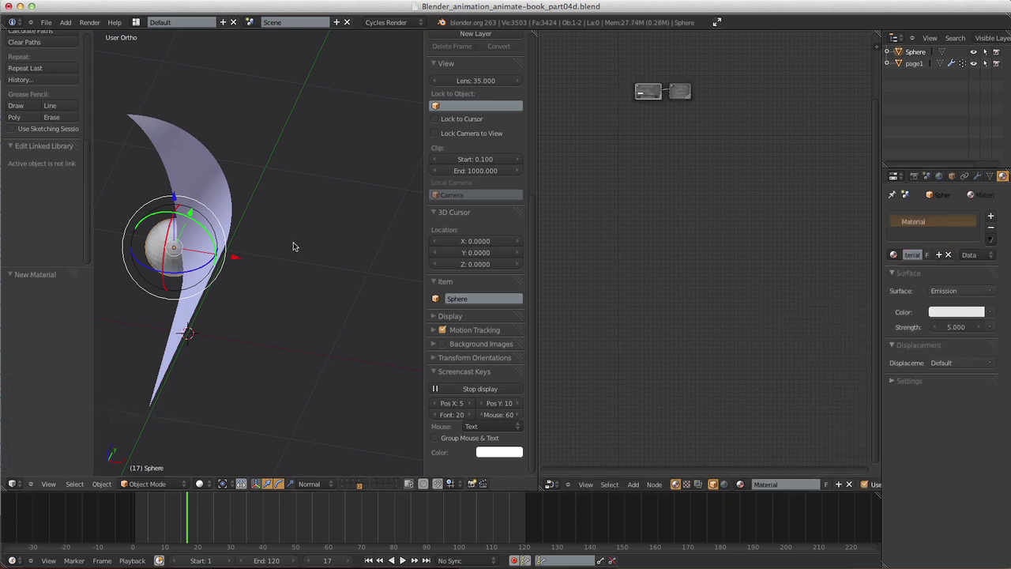
- Lower the World background strength to 0.1
{"action": "middle_click_drag", "start_coordinate": [258, 251], "coordinate": [418, 293]}
{"action": "left_click", "coordinate": [938, 175]}
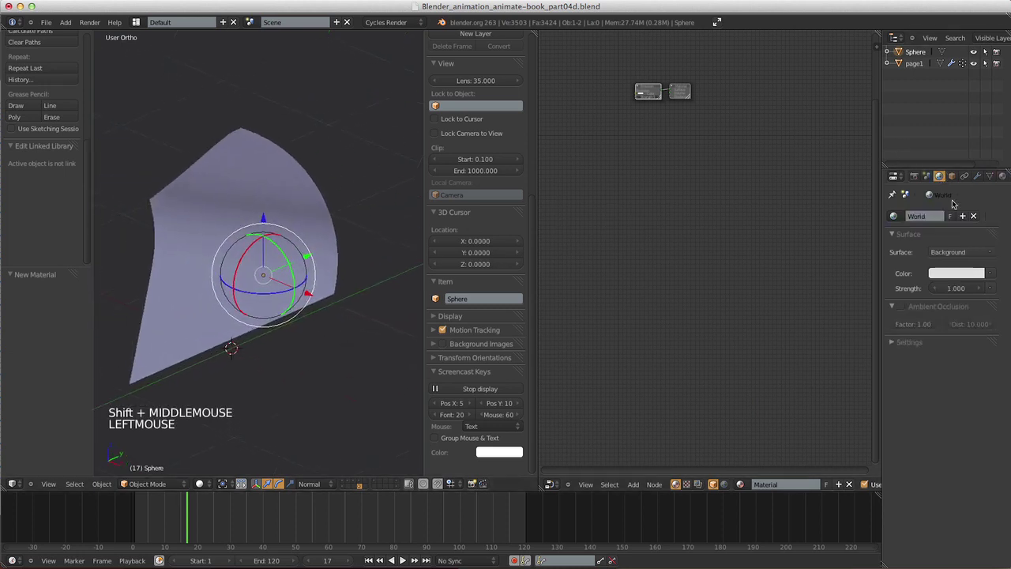
{"action": "left_click", "coordinate": [937, 289]}
{"action": "left_click", "coordinate": [936, 289]}
{"action": "left_click", "coordinate": [936, 289]}
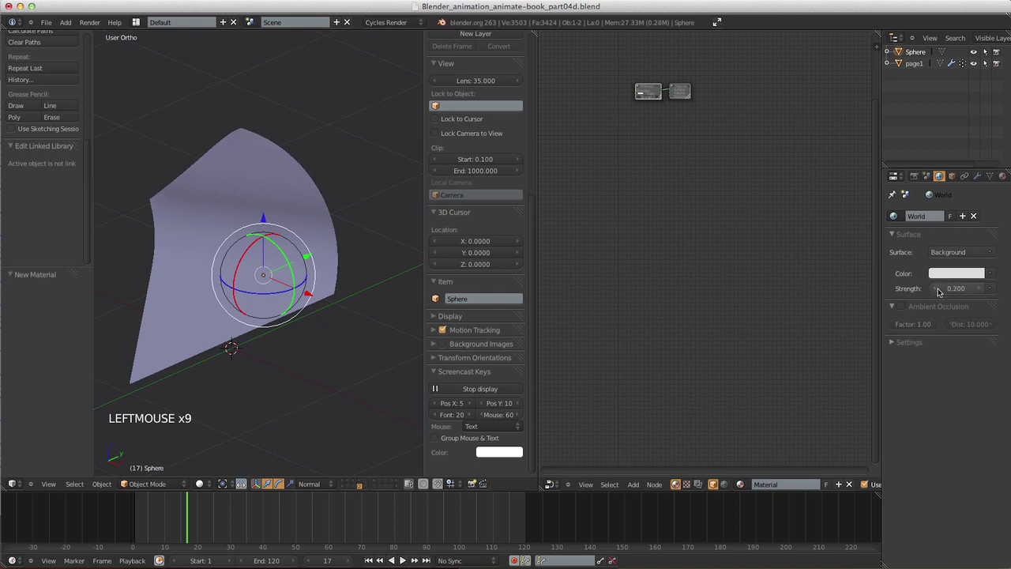
{"action": "left_click", "coordinate": [938, 289]}
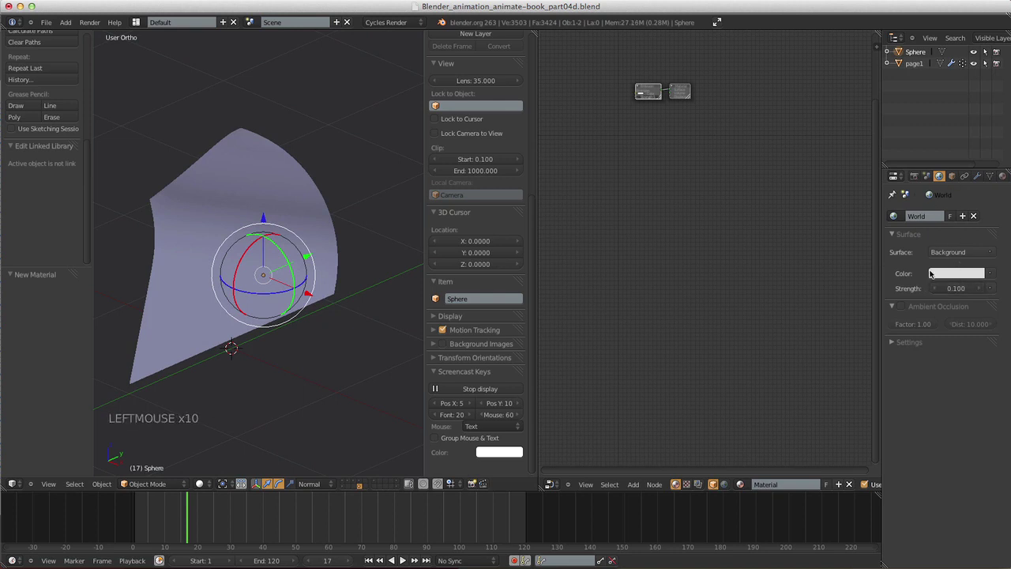
- Switch the viewport to Rendered shading to view the page lit from behind by the glowing sphere
{"action": "left_click", "coordinate": [199, 483]}
{"action": "left_click", "coordinate": [229, 406]}
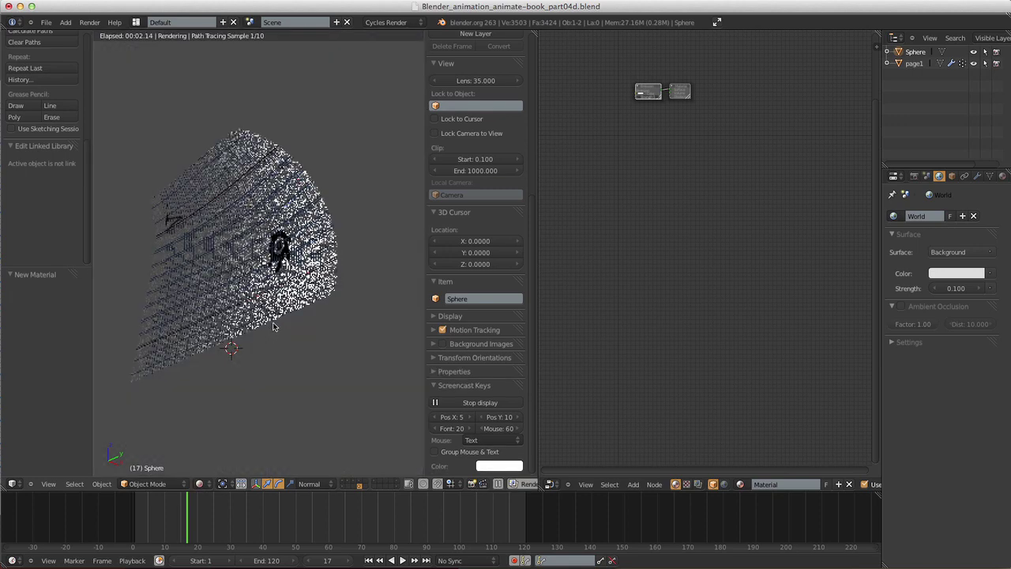
{"action": "middle_click_drag", "start_coordinate": [270, 332], "coordinate": [273, 327]}
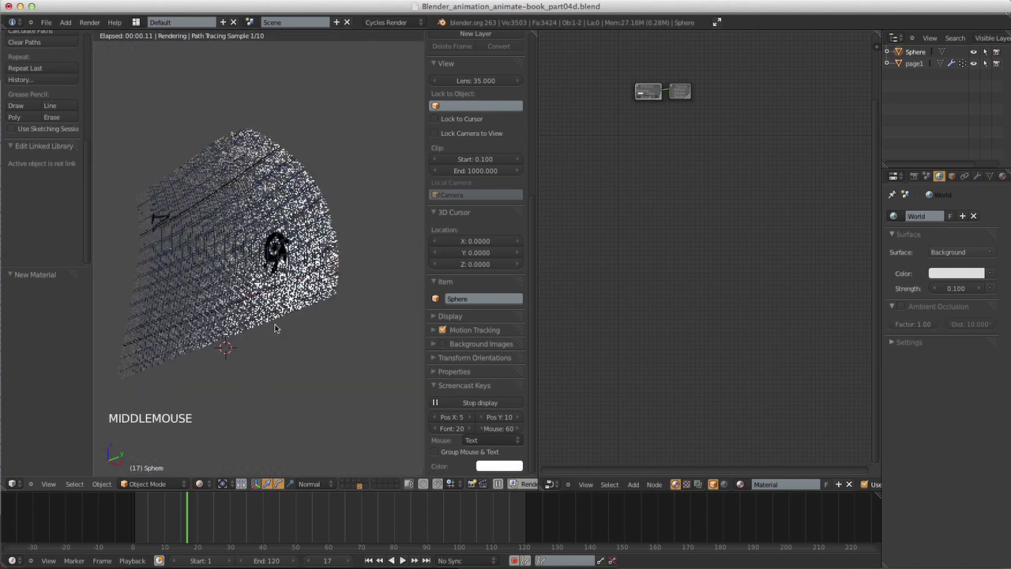
- Select the page and reposition its Diffuse BSDF node and final Mix Shader node slightly
{"action": "right_click", "coordinate": [218, 253]}
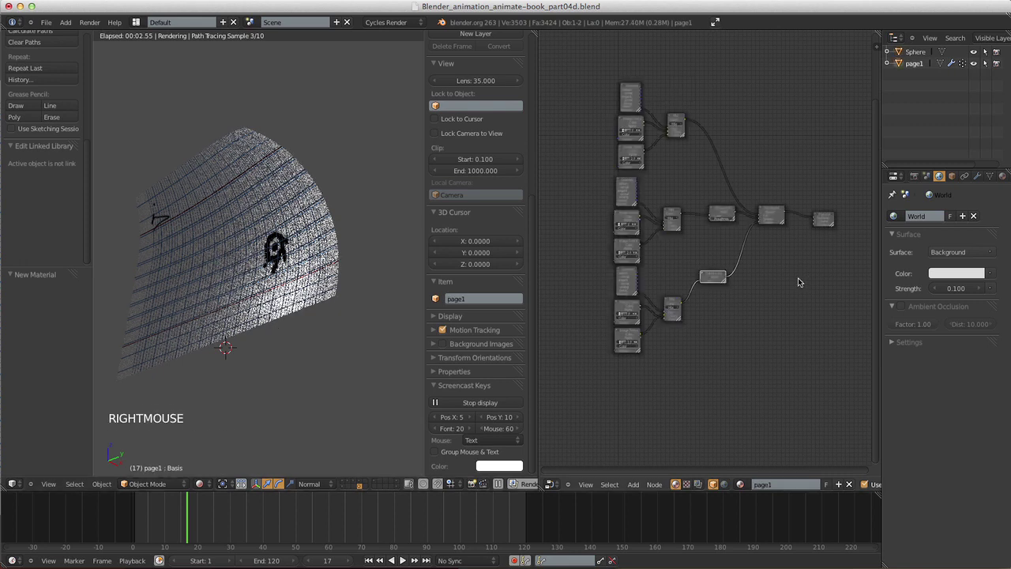
{"action": "middle_click_drag", "start_coordinate": [797, 282], "coordinate": [796, 188], "text": "shift"}
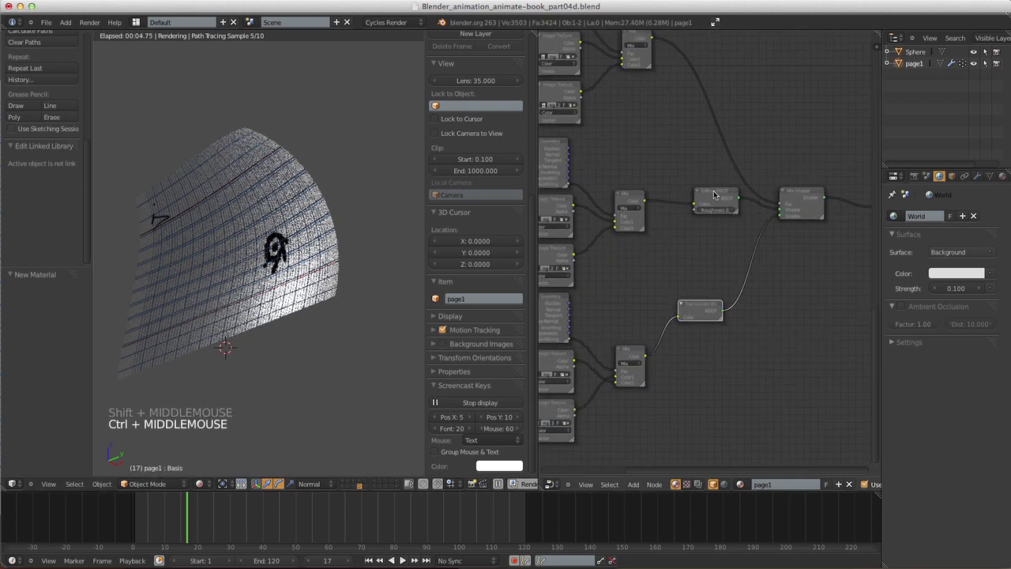
{"action": "left_click_drag", "start_coordinate": [726, 199], "coordinate": [705, 207]}
{"action": "left_click_drag", "start_coordinate": [805, 193], "coordinate": [805, 202]}
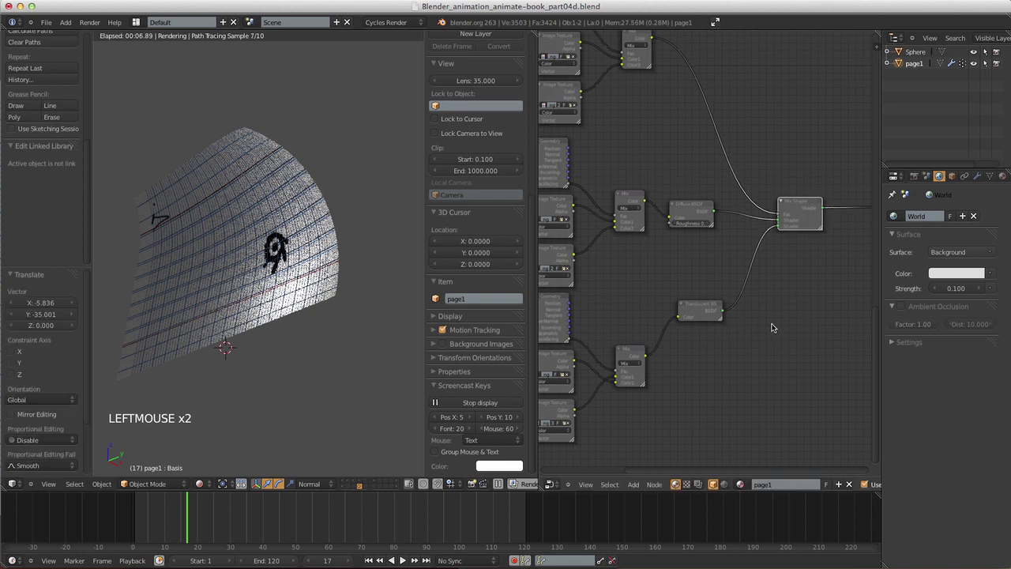
{"action": "middle_click_drag", "start_coordinate": [772, 327], "coordinate": [774, 284], "text": "shift"}
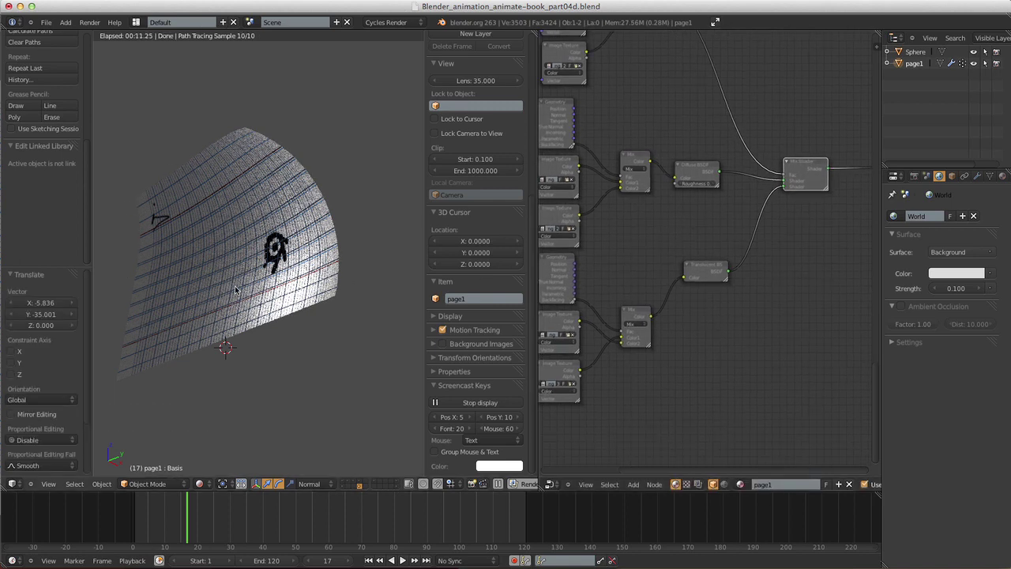
- Inspect the page from the sphere's side and check which images the Image Texture nodes of the page material use
{"action": "middle_click_drag", "start_coordinate": [232, 271], "coordinate": [334, 274]}
{"action": "middle_click_drag", "start_coordinate": [345, 312], "coordinate": [350, 313]}
{"action": "middle_click_drag", "start_coordinate": [742, 312], "coordinate": [807, 217], "text": "shift"}
{"action": "middle_click_drag", "start_coordinate": [774, 344], "coordinate": [765, 242], "text": "shift"}
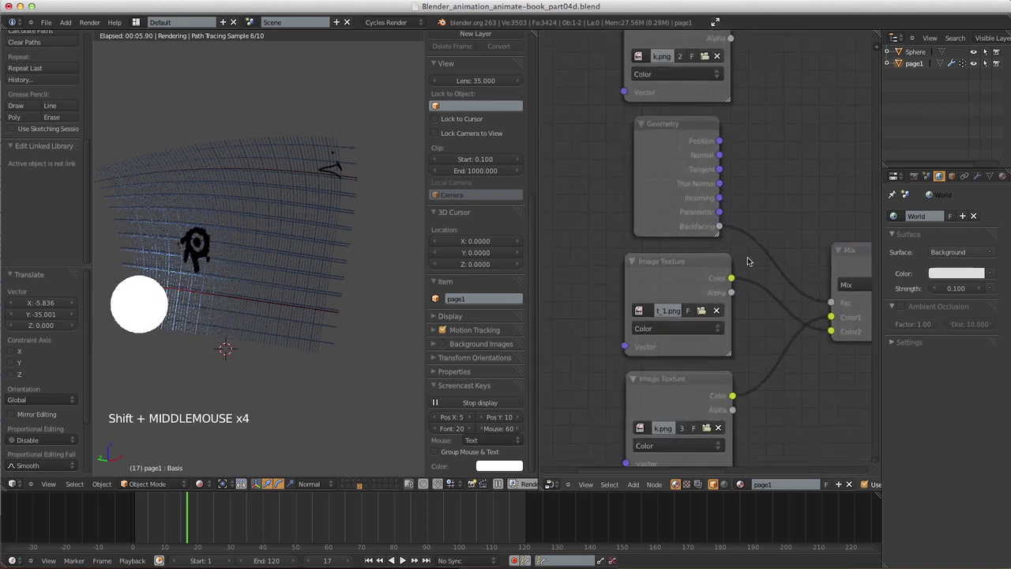
{"action": "left_click", "coordinate": [641, 310]}
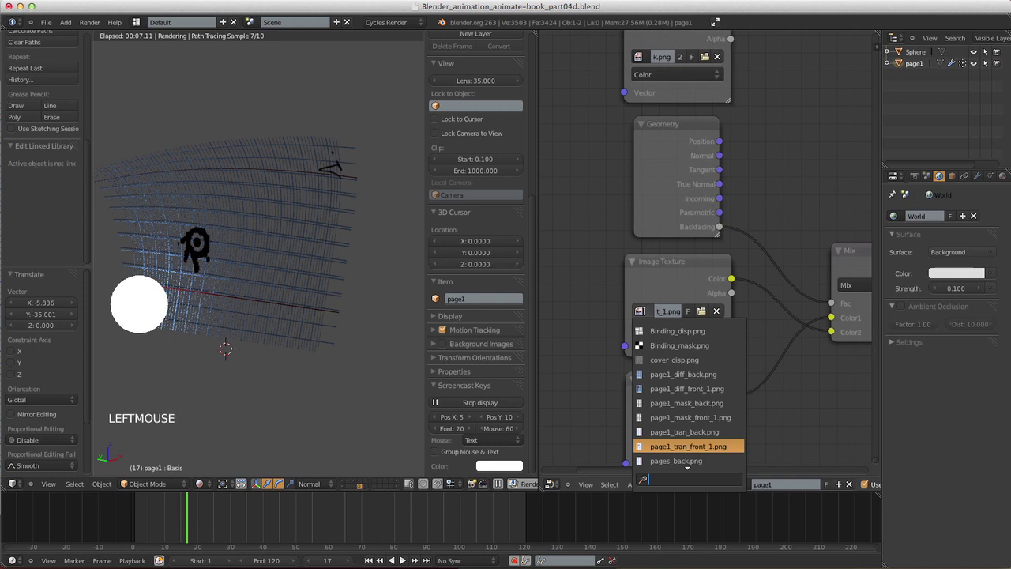
{"action": "middle_click_drag", "start_coordinate": [628, 426], "coordinate": [652, 243], "text": "shift"}
{"action": "left_click", "coordinate": [639, 381]}
{"action": "left_click", "coordinate": [648, 291]}
{"action": "left_click", "coordinate": [644, 265]}
{"action": "left_click", "coordinate": [661, 239]}
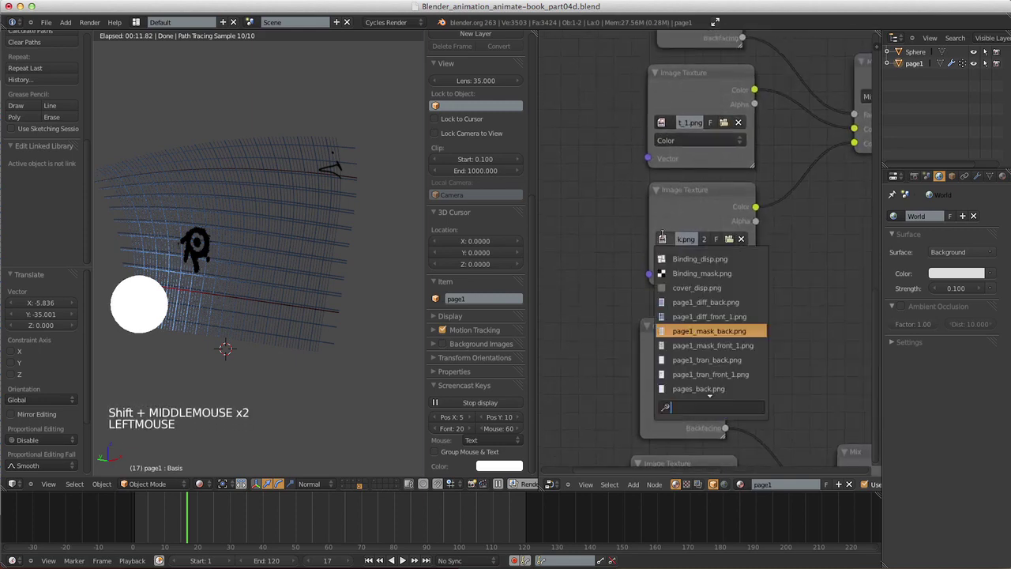
{"action": "left_click", "coordinate": [662, 122]}
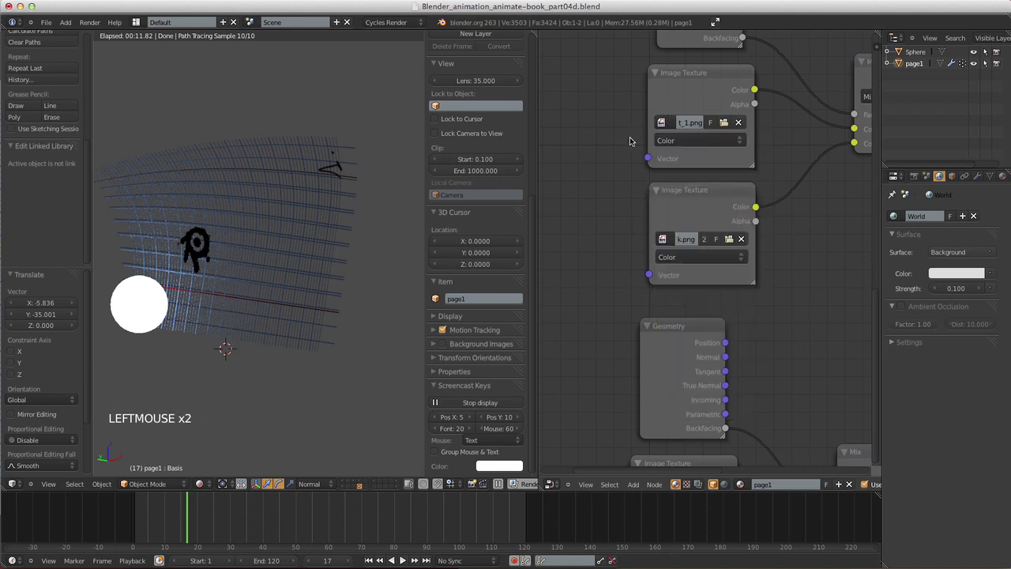
{"action": "middle_click_drag", "start_coordinate": [815, 284], "coordinate": [780, 298], "text": "shift"}
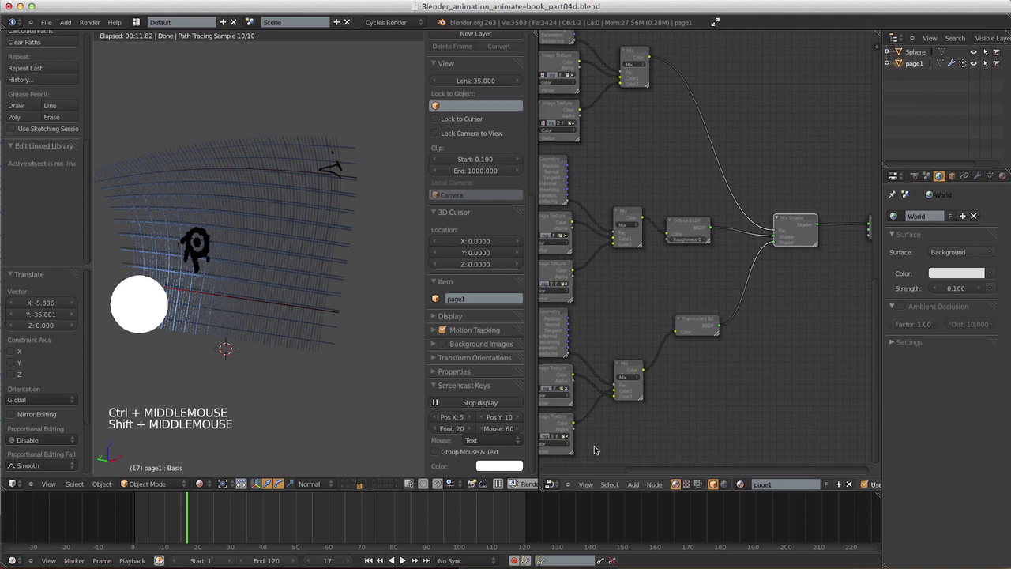
- Insert a new Mix Shader between the Translucent BSDF and the final Mix Shader, and shift the Translucent BSDF back to make room
{"action": "left_click", "coordinate": [632, 484]}
{"action": "mouse_move", "coordinate": [658, 451]}
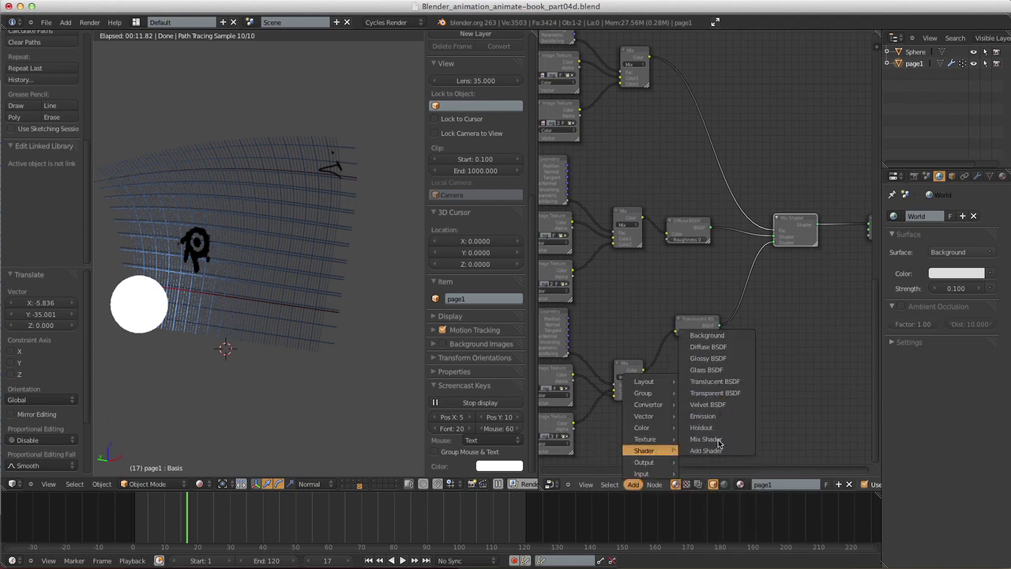
{"action": "left_click", "coordinate": [705, 438]}
{"action": "left_click_drag", "start_coordinate": [735, 427], "coordinate": [749, 284]}
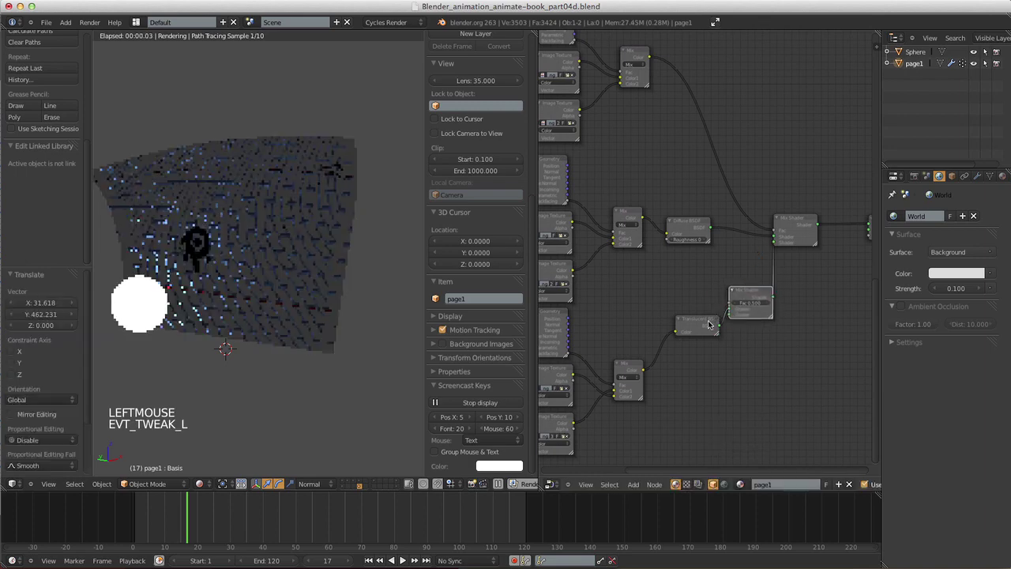
{"action": "left_click_drag", "start_coordinate": [694, 320], "coordinate": [673, 322]}
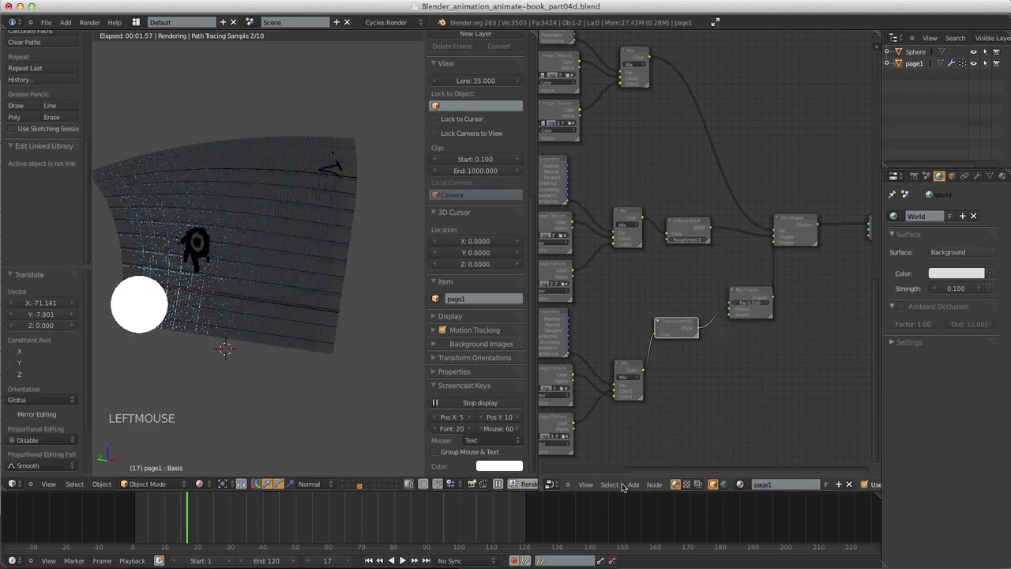
- Add a Diffuse BSDF below the Translucent BSDF and link it to the new Mix Shader's second Shader input
{"action": "left_click", "coordinate": [633, 484]}
{"action": "mouse_move", "coordinate": [654, 430]}
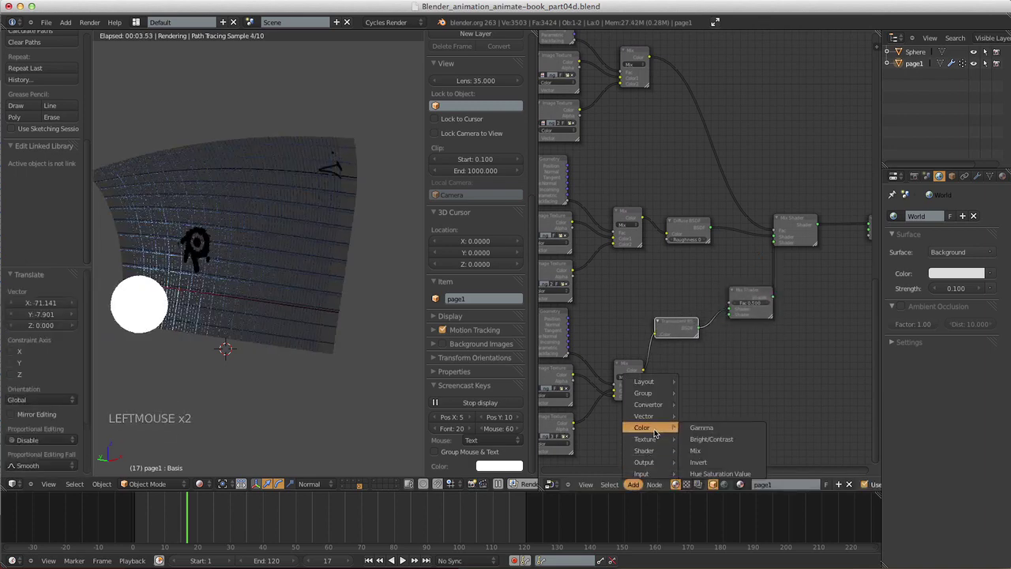
{"action": "mouse_move", "coordinate": [655, 450]}
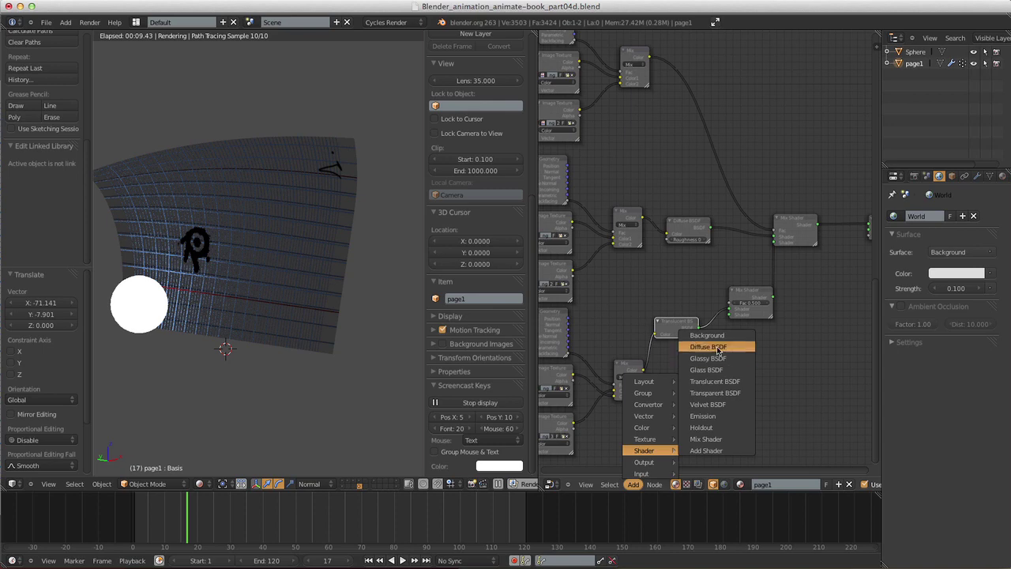
{"action": "left_click", "coordinate": [708, 347]}
{"action": "left_click", "coordinate": [659, 374]}
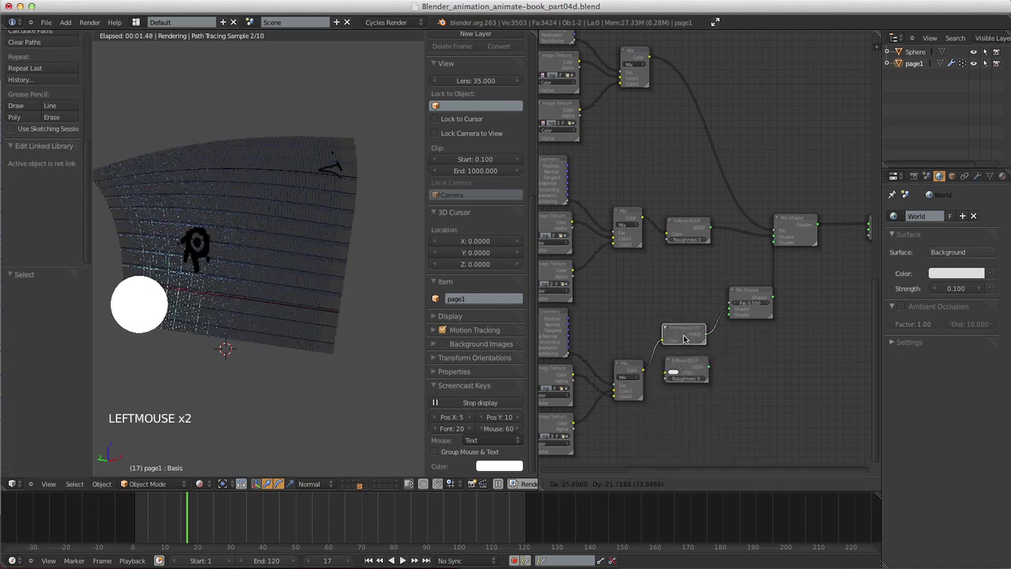
{"action": "left_click_drag", "start_coordinate": [708, 366], "coordinate": [729, 313]}
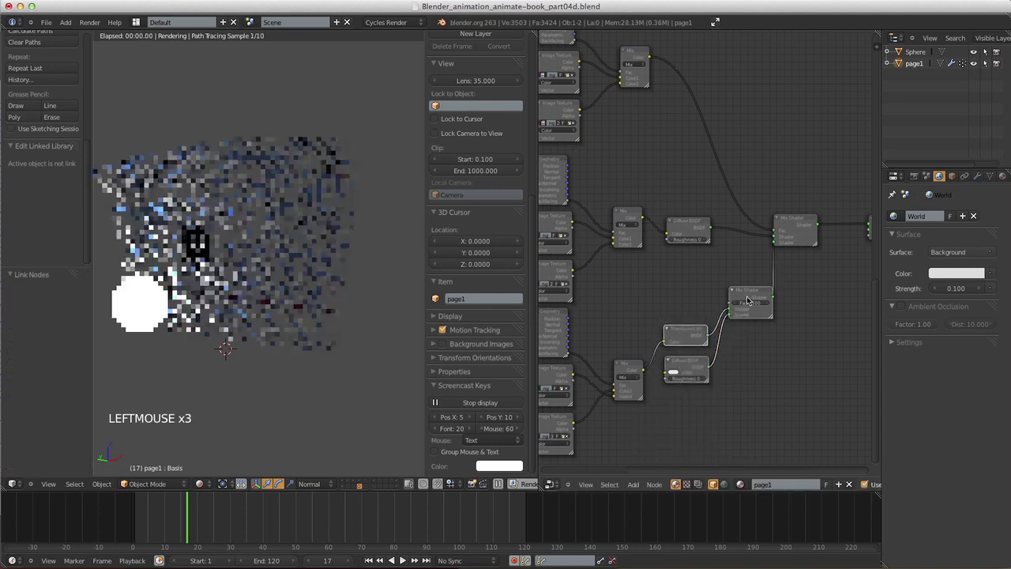
- Space out the final Mix Shader, the new Mix Shader and the Translucent BSDF to tidy the node layout
{"action": "left_click_drag", "start_coordinate": [813, 235], "coordinate": [865, 254]}
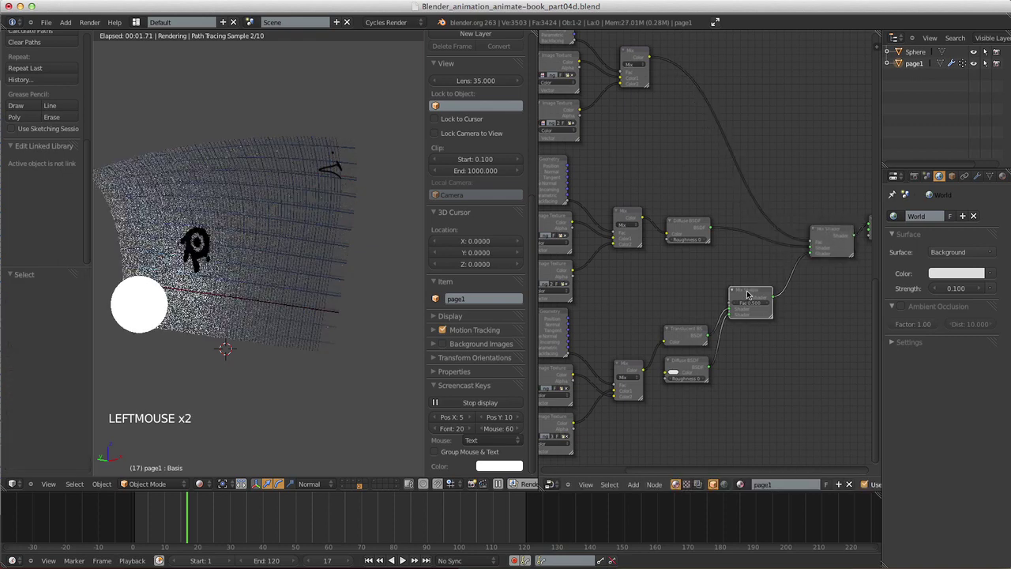
{"action": "left_click_drag", "start_coordinate": [750, 307], "coordinate": [753, 318]}
{"action": "middle_click_drag", "start_coordinate": [817, 327], "coordinate": [786, 339], "text": "shift"}
{"action": "left_click_drag", "start_coordinate": [856, 248], "coordinate": [884, 260]}
{"action": "middle_click_drag", "start_coordinate": [769, 369], "coordinate": [792, 347], "text": "shift"}
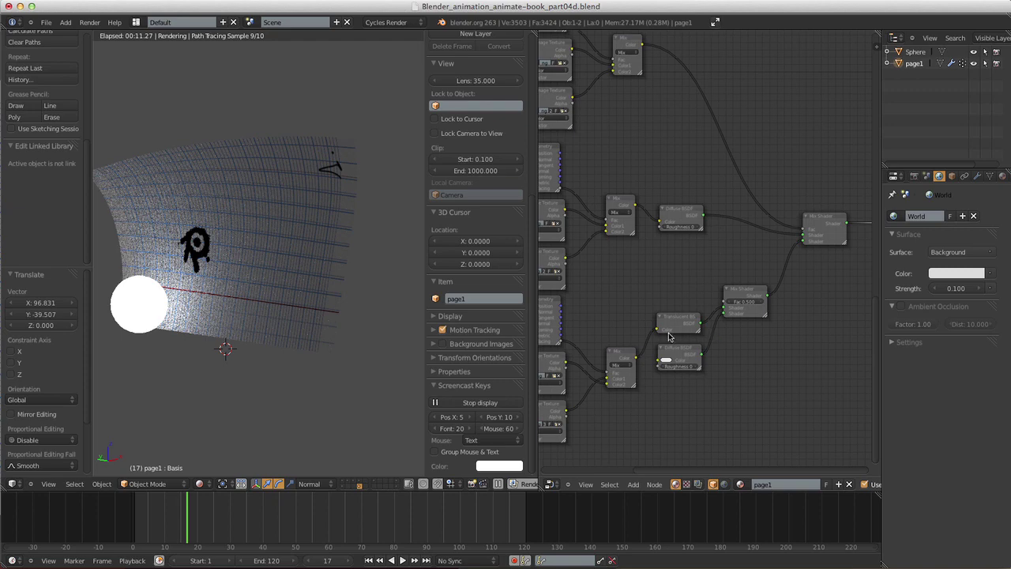
{"action": "left_click_drag", "start_coordinate": [677, 320], "coordinate": [680, 325]}
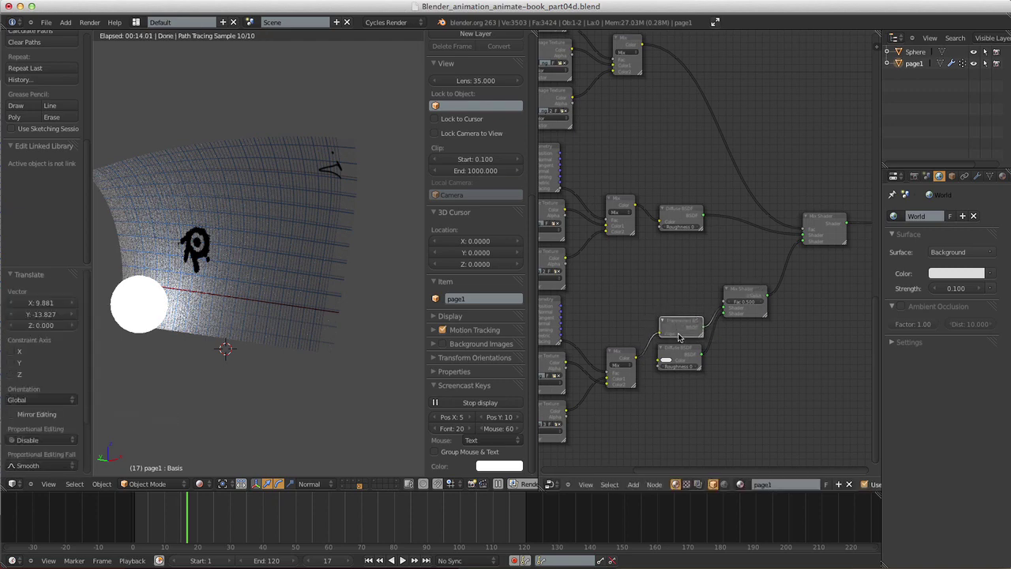
{"action": "left_click_drag", "start_coordinate": [750, 292], "coordinate": [752, 296]}
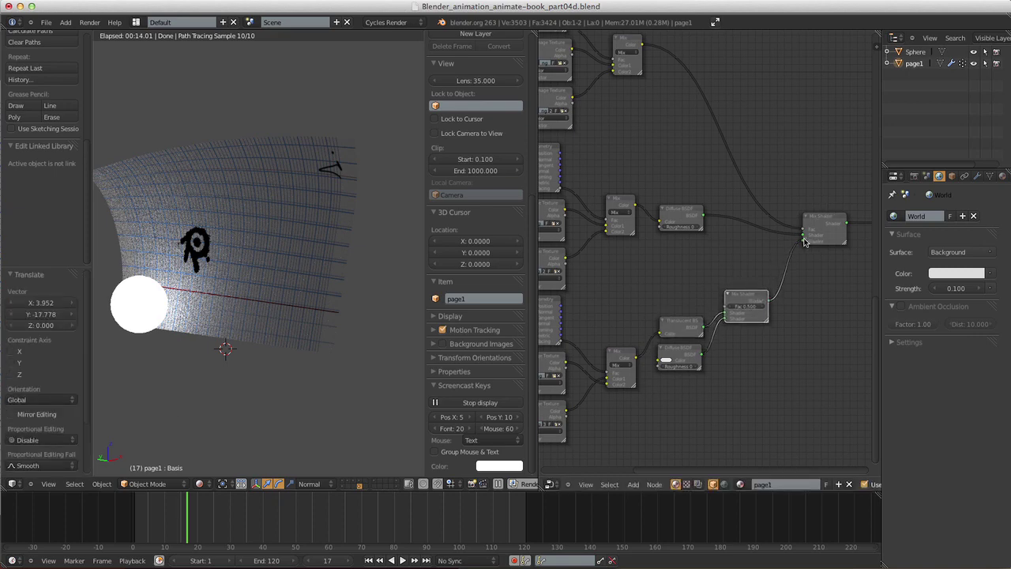
- Link the new Mix Shader's output into the final Mix Shader and set the new node's Fac to 0.700
{"action": "left_click_drag", "start_coordinate": [804, 242], "coordinate": [768, 301]}
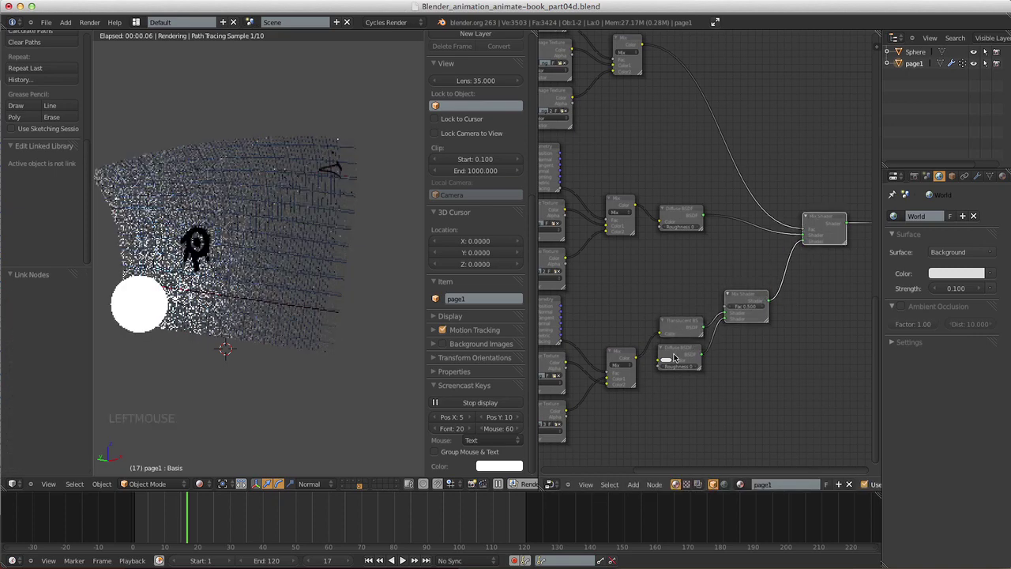
{"action": "left_click_drag", "start_coordinate": [674, 358], "coordinate": [675, 359]}
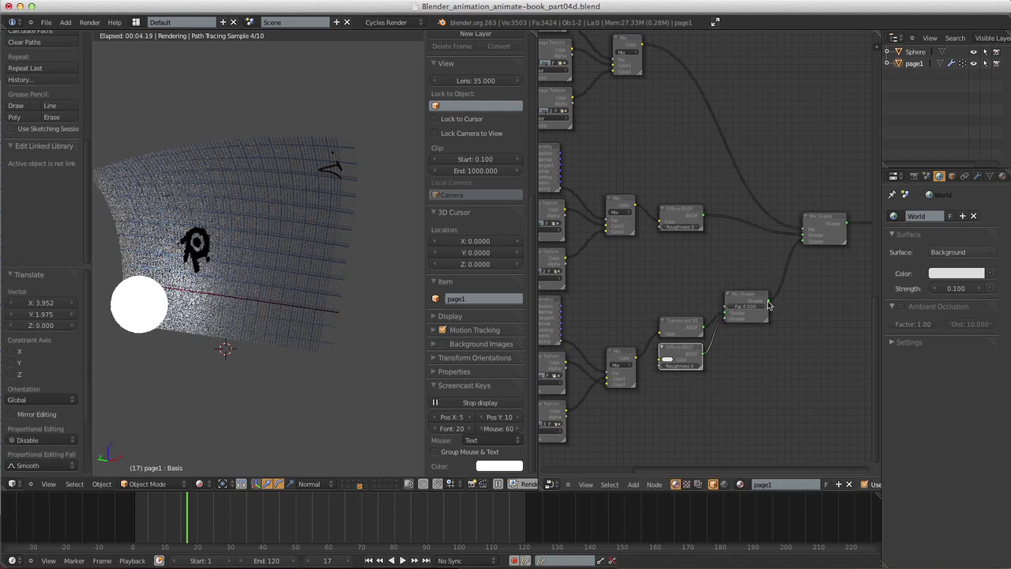
{"action": "double_click", "coordinate": [764, 306]}
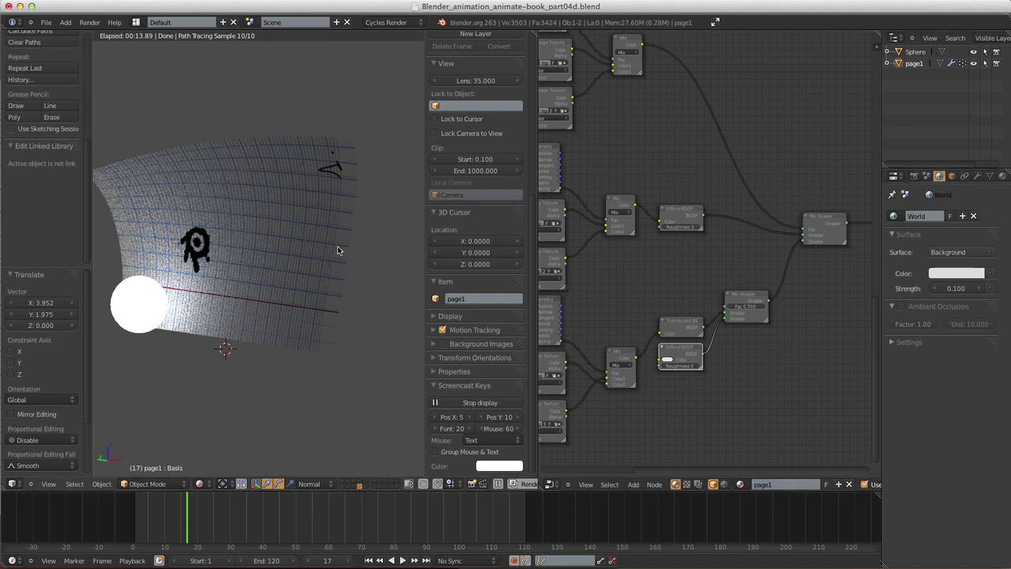
- Set the world background strength to 0.000 and check the page's translucency from both sides in the rendered view
{"action": "middle_click_drag", "start_coordinate": [358, 174], "coordinate": [316, 173]}
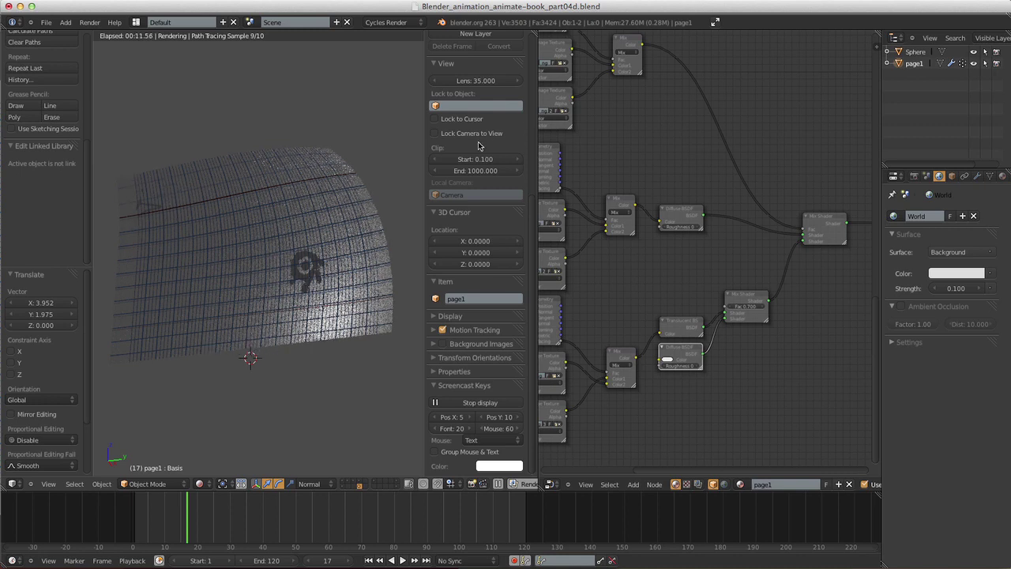
{"action": "left_click", "coordinate": [933, 290]}
{"action": "left_click_drag", "start_coordinate": [933, 290], "coordinate": [916, 290]}
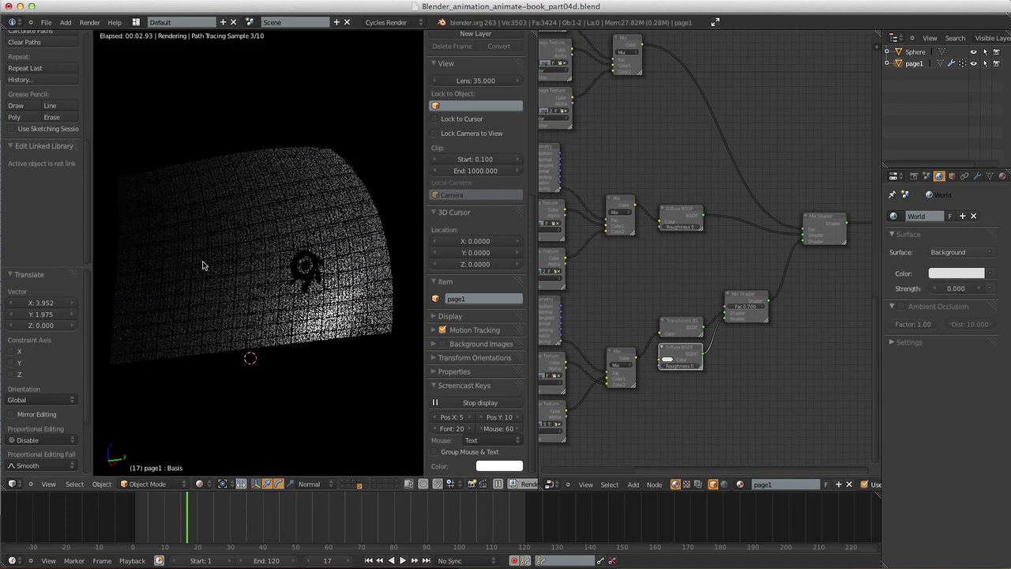
{"action": "mouse_move", "coordinate": [311, 346]}
{"action": "middle_mouse_down"}
{"action": "mouse_move", "coordinate": [406, 334]}
{"action": "mouse_move", "coordinate": [312, 332]}
{"action": "middle_mouse_up"}
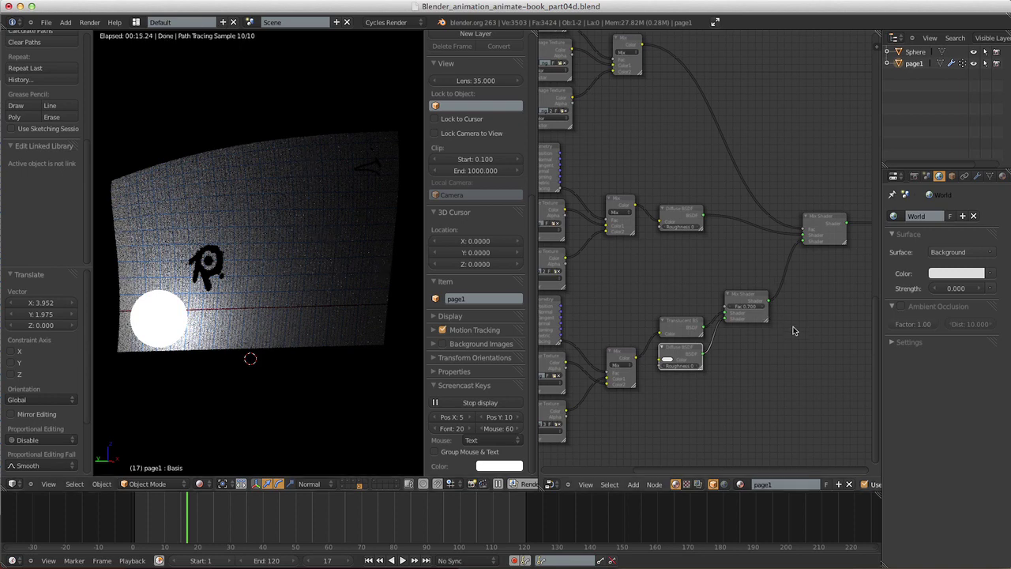
- Switch the 3D view to Solid shading and move the animation to frame 25
{"action": "middle_click_drag", "start_coordinate": [794, 330], "coordinate": [775, 348], "text": "shift"}
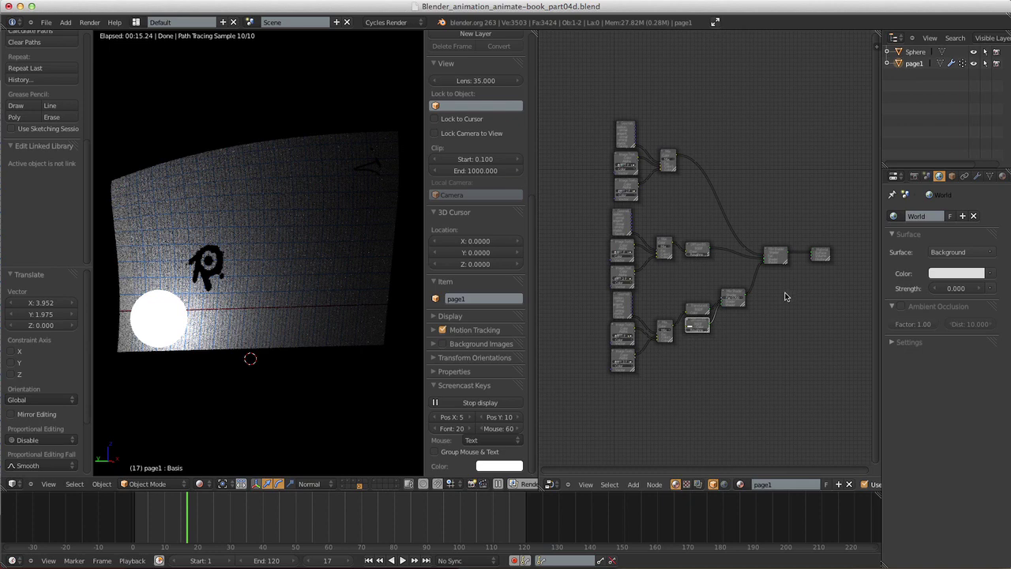
{"action": "left_click", "coordinate": [199, 483]}
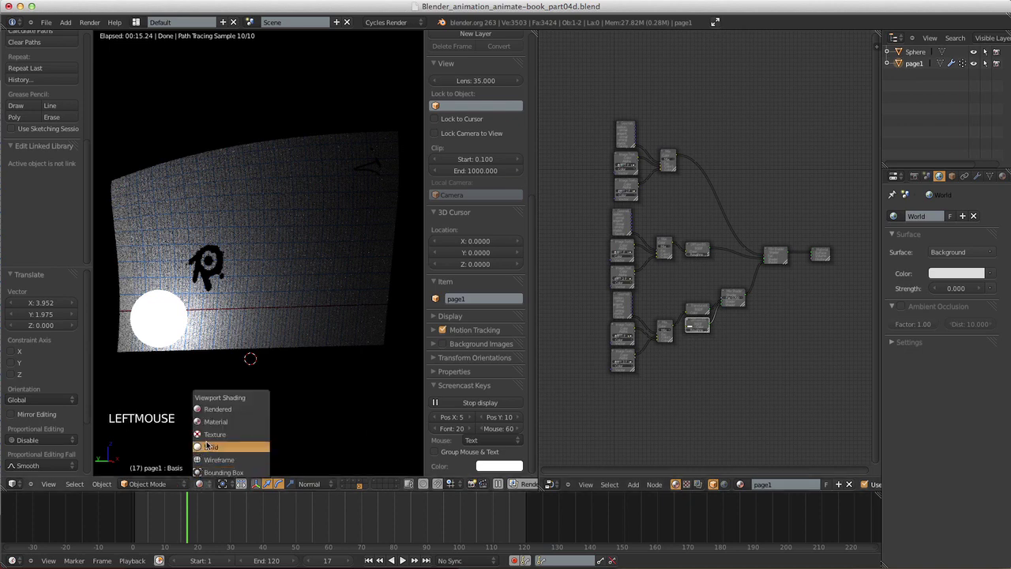
{"action": "left_click", "coordinate": [209, 446]}
{"action": "middle_click_drag", "start_coordinate": [340, 324], "coordinate": [293, 335]}
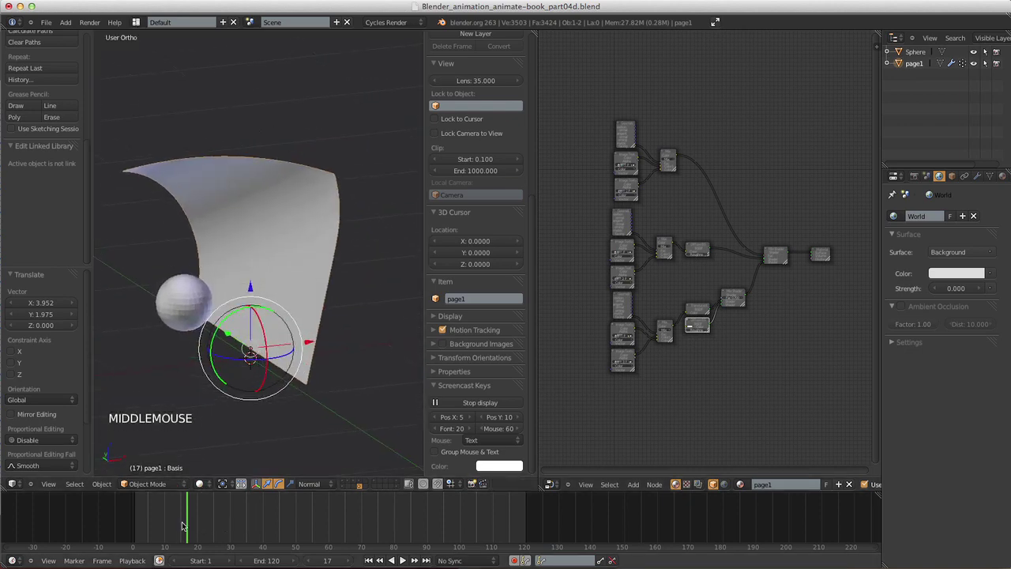
{"action": "left_click_drag", "start_coordinate": [186, 526], "coordinate": [212, 544]}
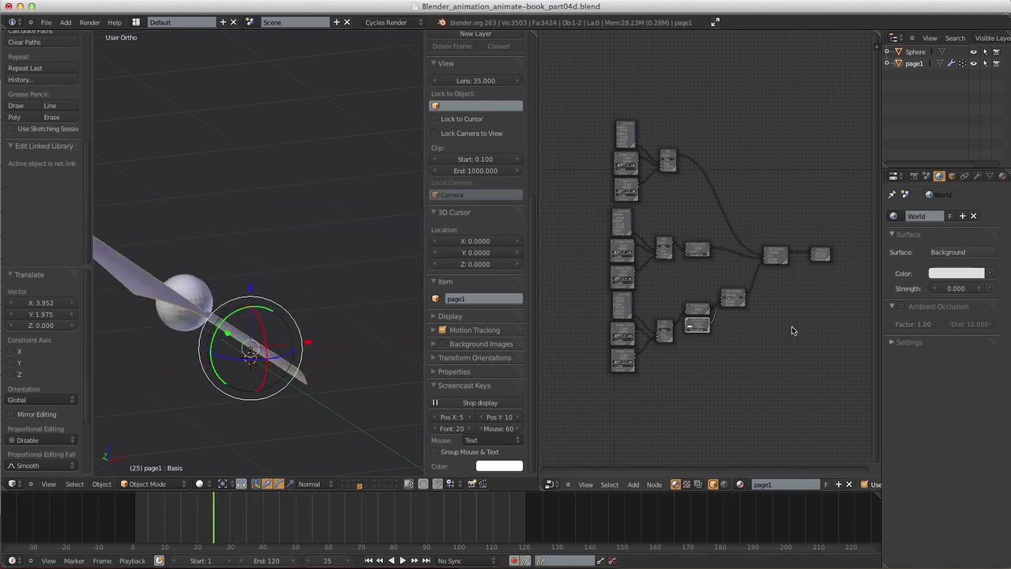
- Group all nodes of the page material except the Material Output into one node group
{"action": "middle_click_drag", "start_coordinate": [791, 325], "coordinate": [793, 353], "text": "shift"}
{"action": "key", "text": "a"}
{"action": "middle_click_drag", "start_coordinate": [792, 354], "coordinate": [787, 341], "text": "ctrl"}
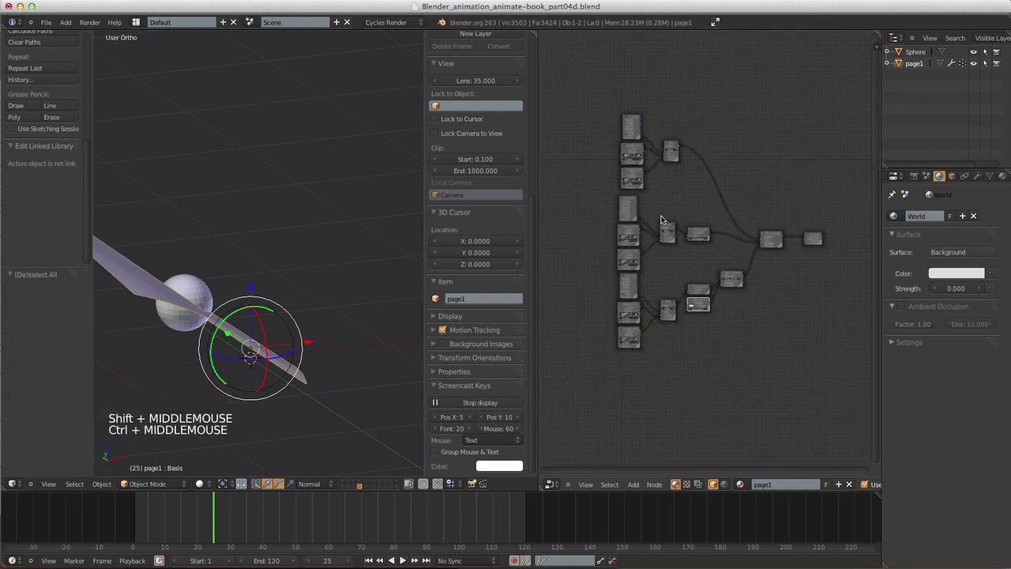
{"action": "key", "text": "b"}
{"action": "left_click_drag", "start_coordinate": [587, 90], "coordinate": [785, 376]}
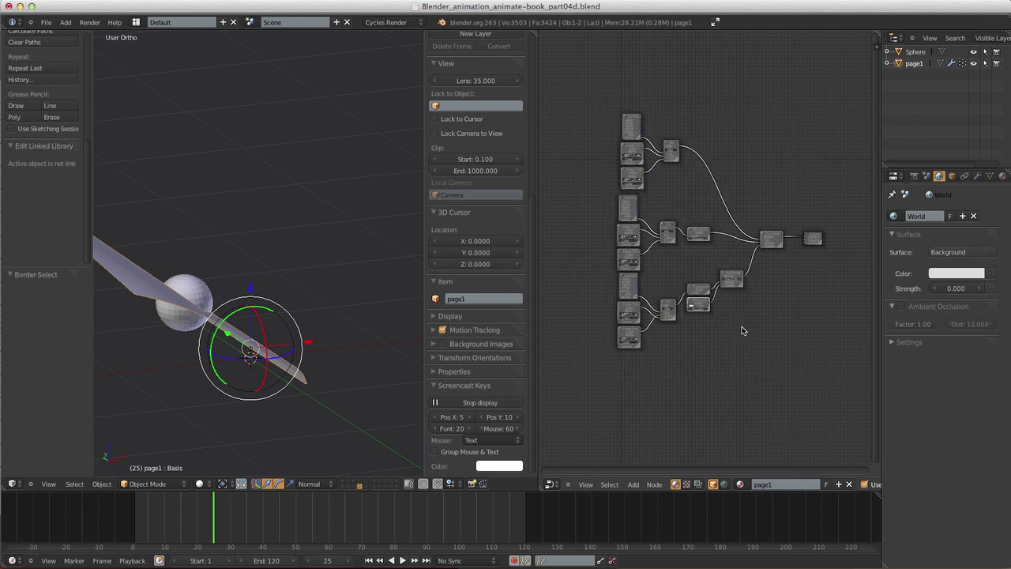
{"action": "key", "text": "ctrl+g"}
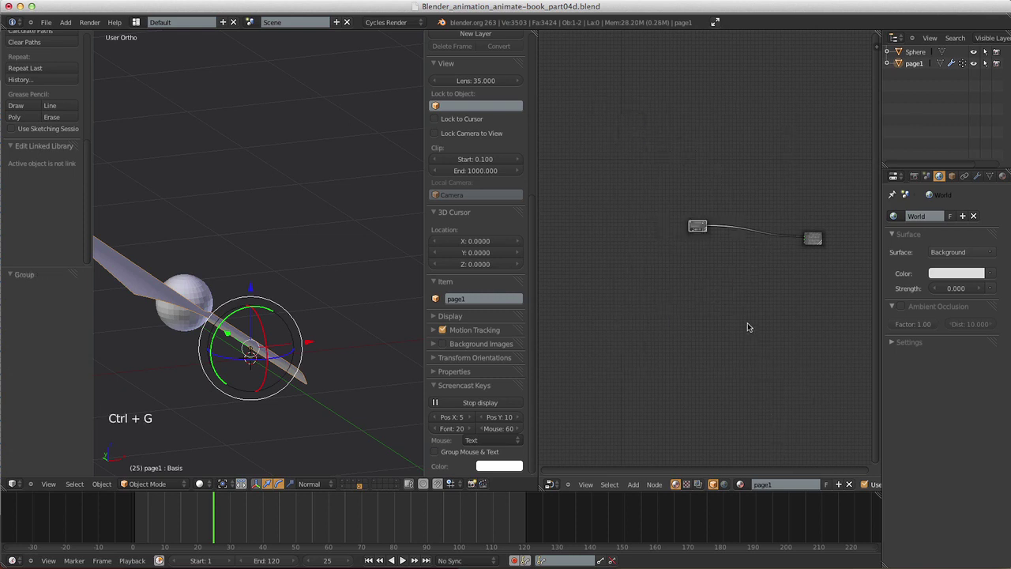
- Move the node group closer to the Material Output and rename it page1_T1
{"action": "middle_click_drag", "start_coordinate": [721, 321], "coordinate": [745, 368], "text": "ctrl"}
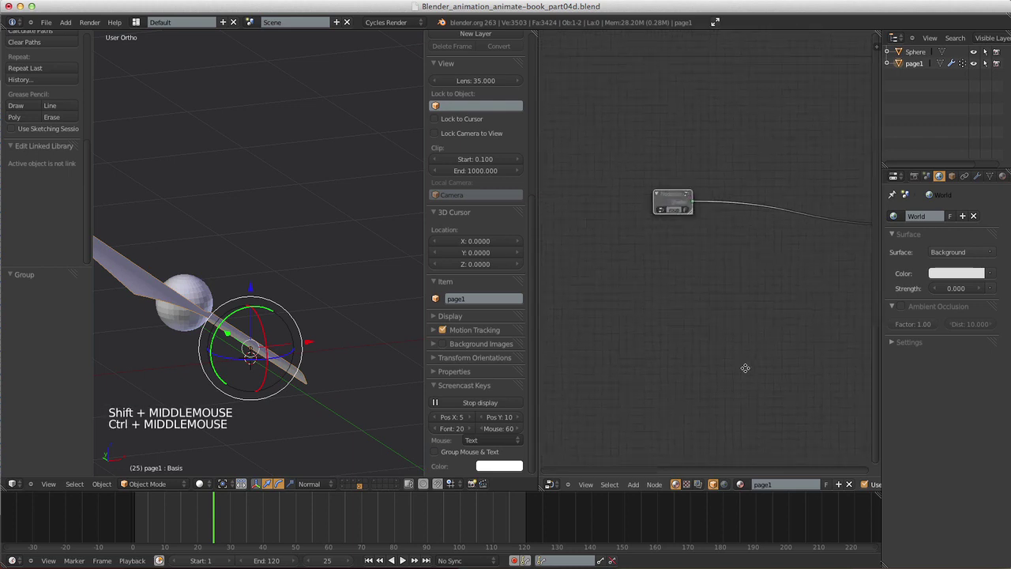
{"action": "left_click", "coordinate": [677, 213]}
{"action": "key", "text": "g"}
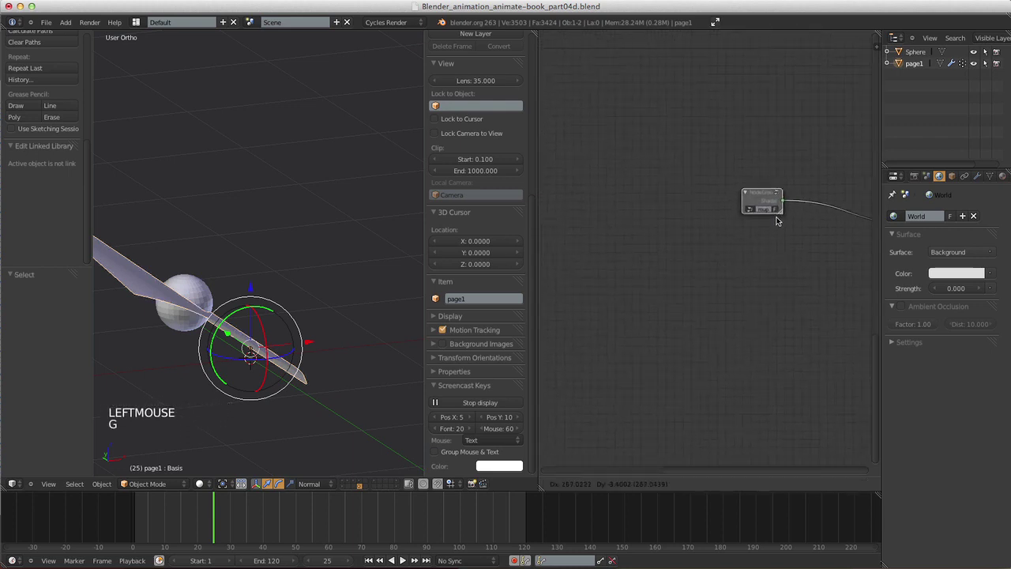
{"action": "left_click", "coordinate": [758, 214]}
{"action": "middle_click_drag", "start_coordinate": [808, 275], "coordinate": [736, 288], "text": "shift"}
{"action": "left_click", "coordinate": [736, 288]}
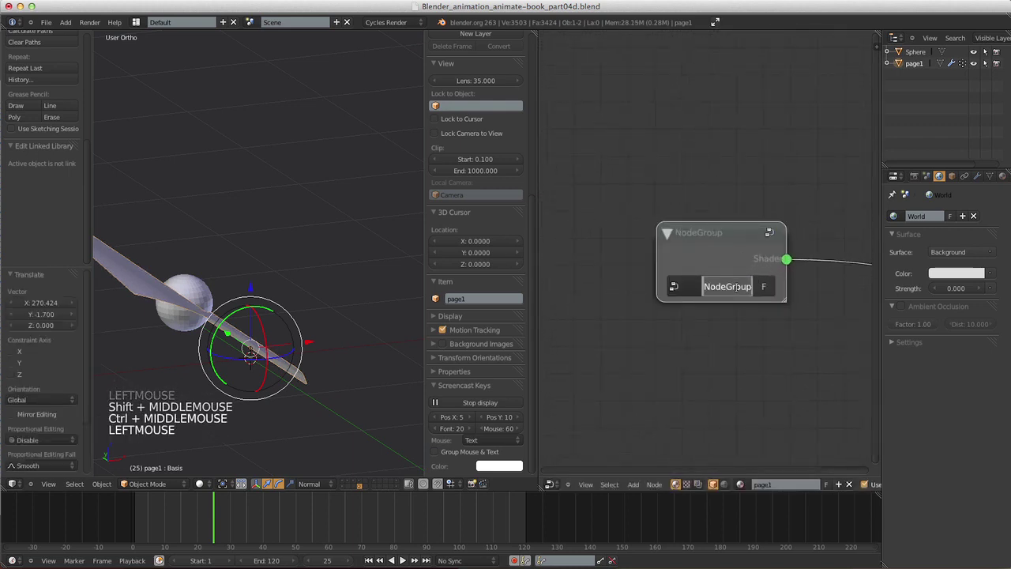
{"action": "type", "text": "p"}
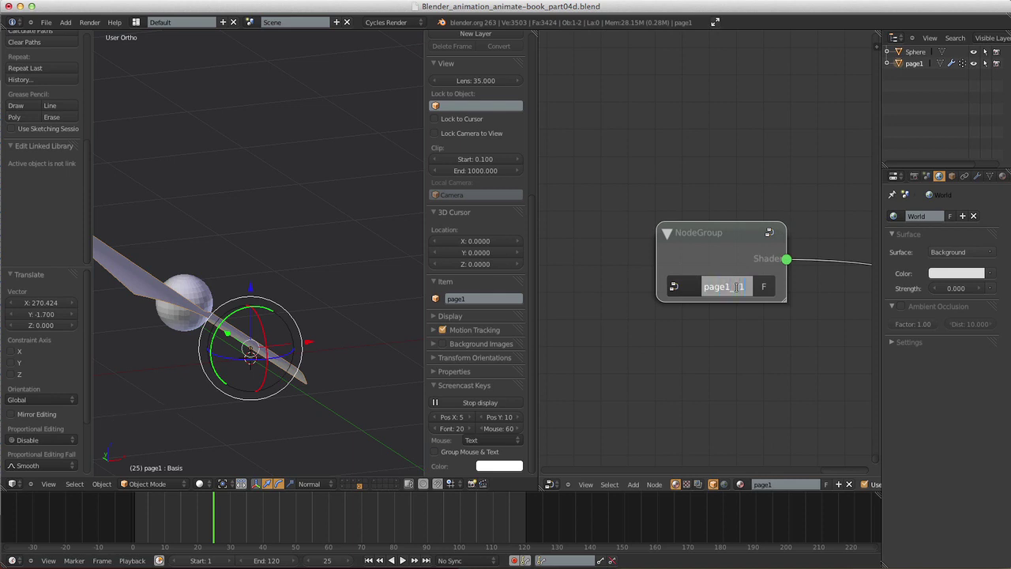
{"action": "type", "text": "age1_T1"}
{"action": "key", "text": "Return"}
- Duplicate the page1_T1 group below the original, make the copy single-user and rename it page1_T2
{"action": "middle_click_drag", "start_coordinate": [789, 308], "coordinate": [707, 234], "text": "shift"}
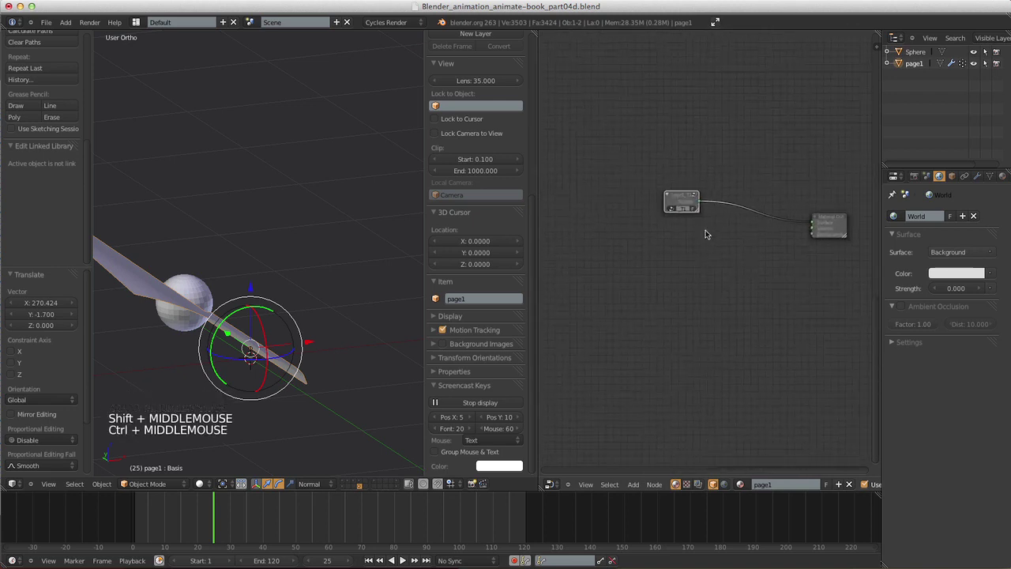
{"action": "key", "text": "shift+d"}
{"action": "left_click", "coordinate": [716, 312]}
{"action": "mouse_move", "coordinate": [716, 312]}
{"action": "middle_mouse_down", "text": "shift"}
{"action": "mouse_move", "coordinate": [727, 332]}
{"action": "mouse_move", "coordinate": [710, 306]}
{"action": "middle_mouse_up", "text": "shift"}
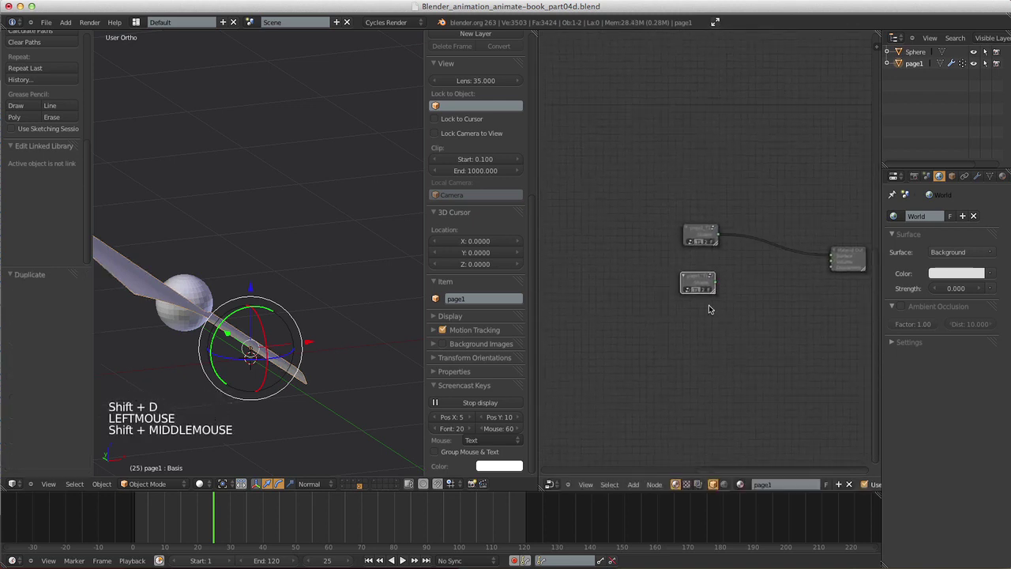
{"action": "left_click_drag", "start_coordinate": [719, 319], "coordinate": [718, 303], "text": "ctrl"}
{"action": "mouse_move", "coordinate": [718, 302]}
{"action": "middle_mouse_down", "text": "ctrl"}
{"action": "mouse_move", "coordinate": [704, 372]}
{"action": "mouse_move", "coordinate": [695, 329]}
{"action": "middle_mouse_up", "text": "ctrl"}
{"action": "left_click", "coordinate": [704, 372]}
{"action": "left_click", "coordinate": [689, 330]}
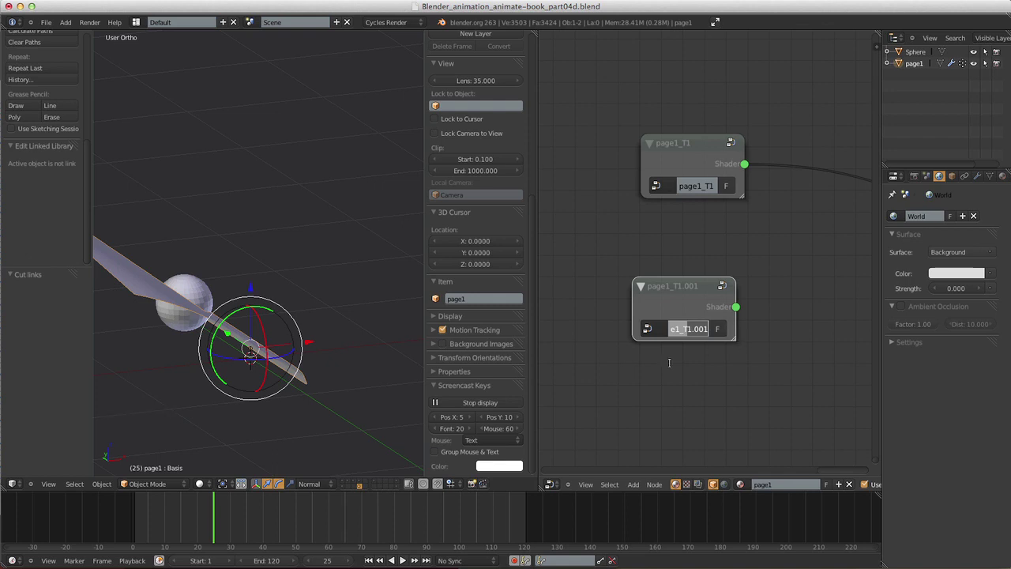
{"action": "key", "text": "Return"}
- Insert a Mix Shader on the link between the page1_T1 group and the Material Output
{"action": "middle_click_drag", "start_coordinate": [795, 315], "coordinate": [713, 278], "text": "shift"}
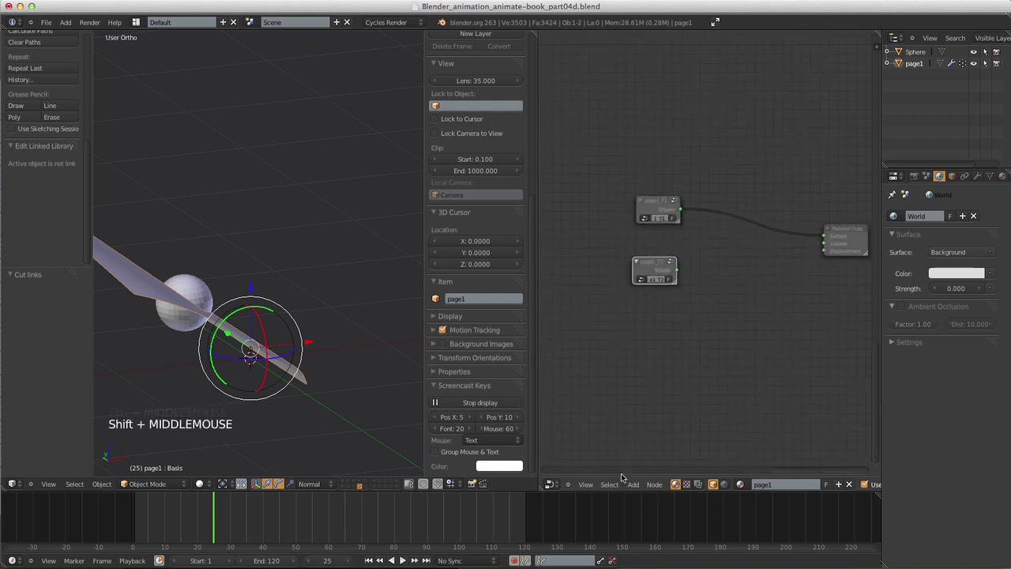
{"action": "left_click", "coordinate": [632, 484]}
{"action": "mouse_move", "coordinate": [659, 451]}
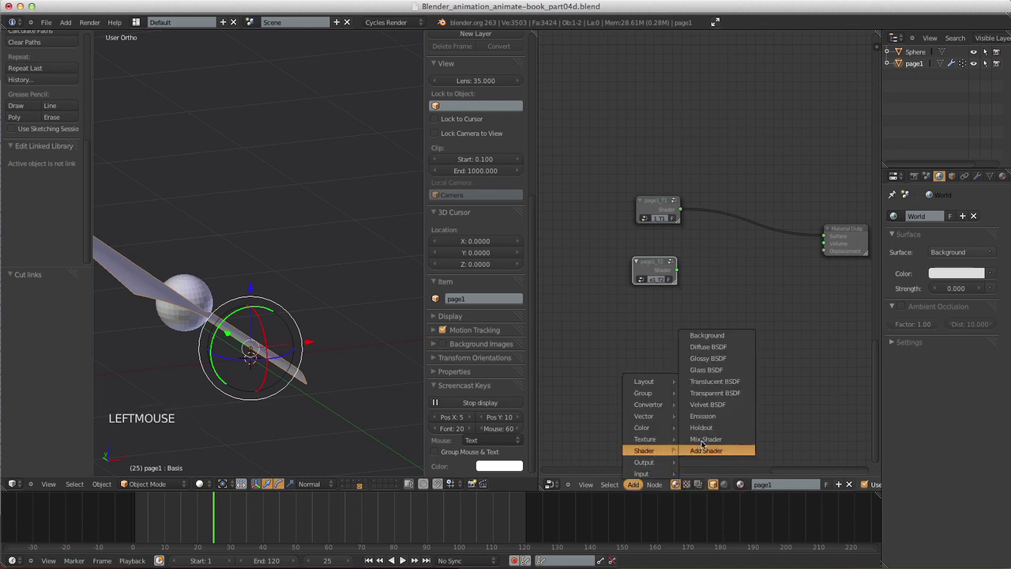
{"action": "left_click", "coordinate": [706, 439]}
{"action": "left_click", "coordinate": [734, 202]}
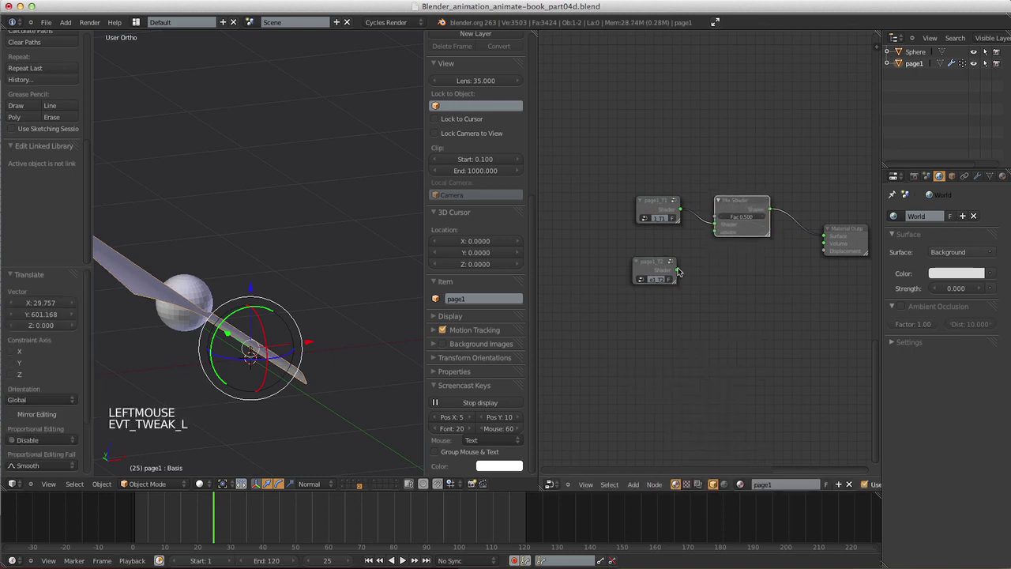
- Link the page1_T2 group to the Mix Shader's second Shader input and tidy the positions of the three nodes
{"action": "left_click_drag", "start_coordinate": [677, 270], "coordinate": [662, 246]}
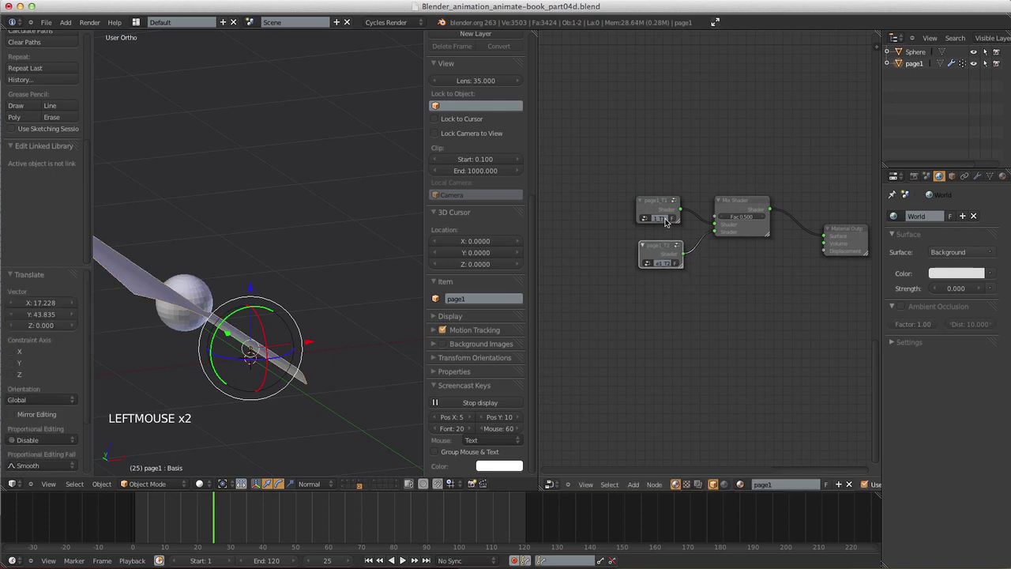
{"action": "left_click_drag", "start_coordinate": [655, 203], "coordinate": [662, 203]}
{"action": "left_click_drag", "start_coordinate": [746, 212], "coordinate": [765, 227]}
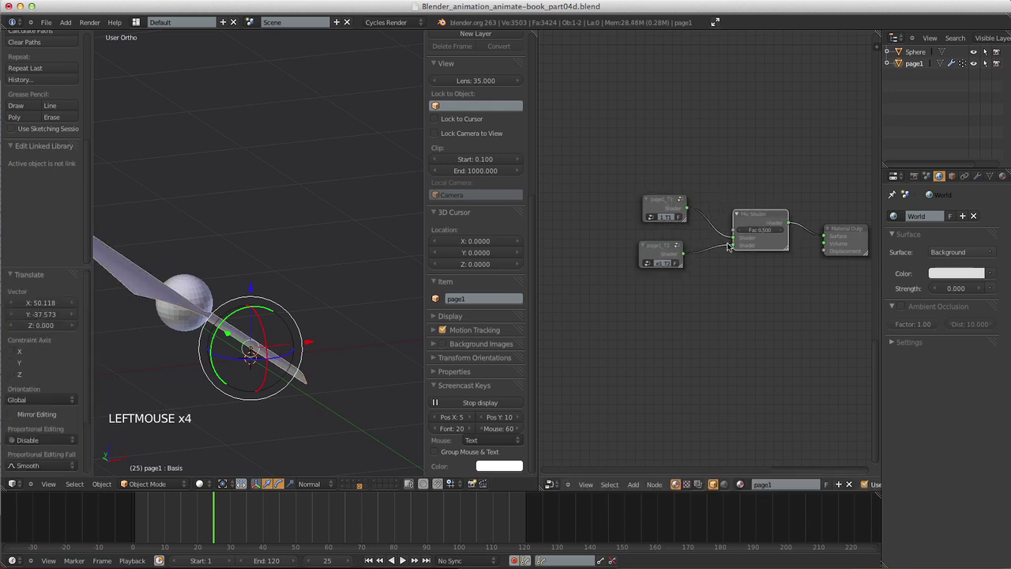
- Open the page1_T2 node group for editing
{"action": "middle_click_drag", "start_coordinate": [682, 286], "coordinate": [679, 294], "text": "shift"}
{"action": "mouse_move", "coordinate": [679, 293]}
{"action": "middle_mouse_down", "text": "ctrl"}
{"action": "mouse_move", "coordinate": [676, 312]}
{"action": "mouse_move", "coordinate": [704, 330]}
{"action": "mouse_move", "coordinate": [678, 289]}
{"action": "middle_mouse_up", "text": "ctrl"}
{"action": "left_click", "coordinate": [630, 259]}
{"action": "key", "text": "Tab"}
{"action": "key", "text": "Tab"}
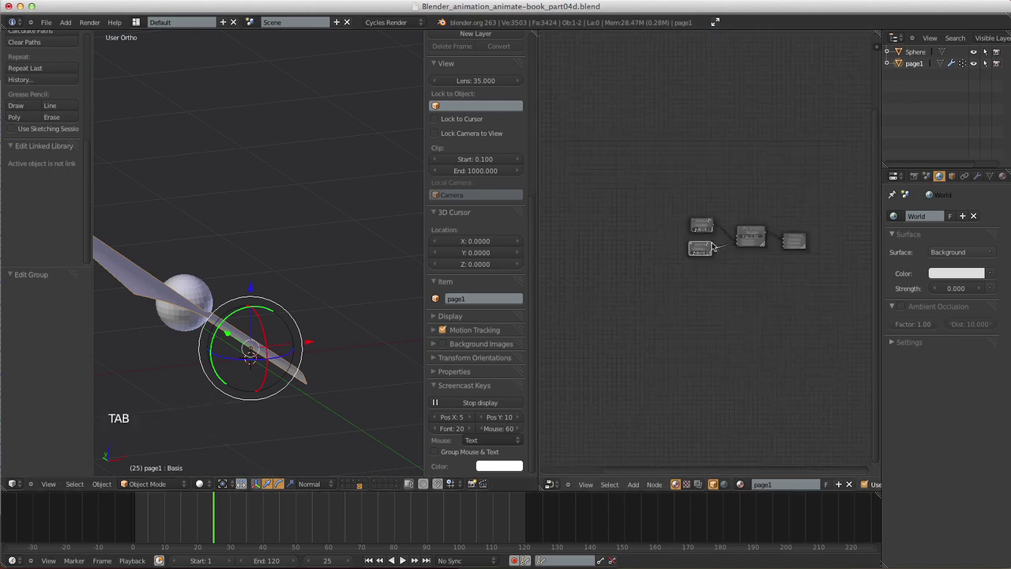
{"action": "key", "text": "Tab"}
{"action": "key", "text": "Tab"}
{"action": "key", "text": "Tab"}
{"action": "key", "text": "Tab"}
{"action": "key", "text": "Tab"}
{"action": "key", "text": "Tab"}
{"action": "key", "text": "Tab"}
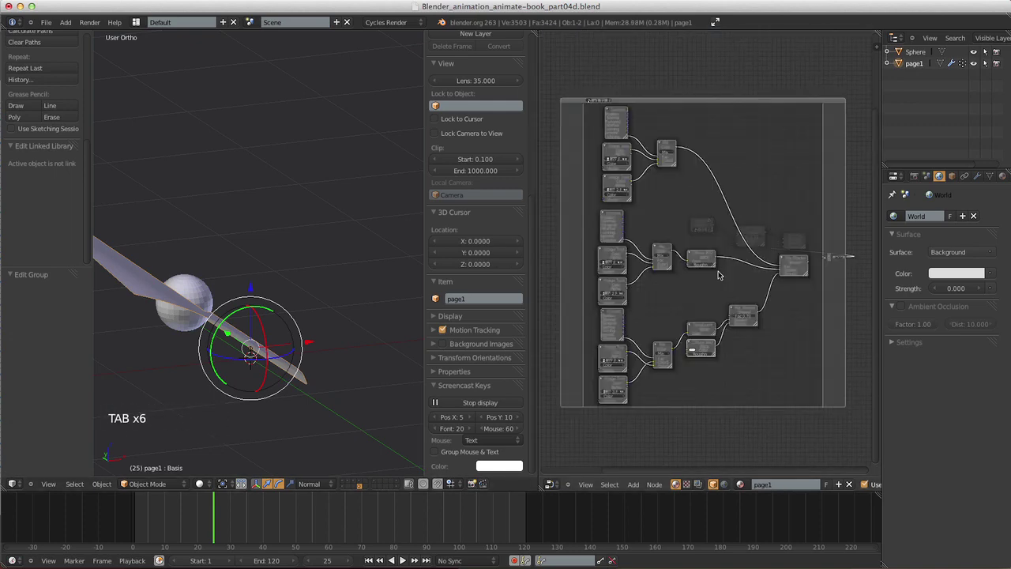
{"action": "key", "text": "Tab"}
{"action": "key", "text": "Tab"}
- Load page1_mask_front_2.png from textures/Page1 into the first Image Texture of the group's mask branch
{"action": "middle_click_drag", "start_coordinate": [709, 387], "coordinate": [643, 152], "text": "ctrl"}
{"action": "left_click", "coordinate": [660, 149]}
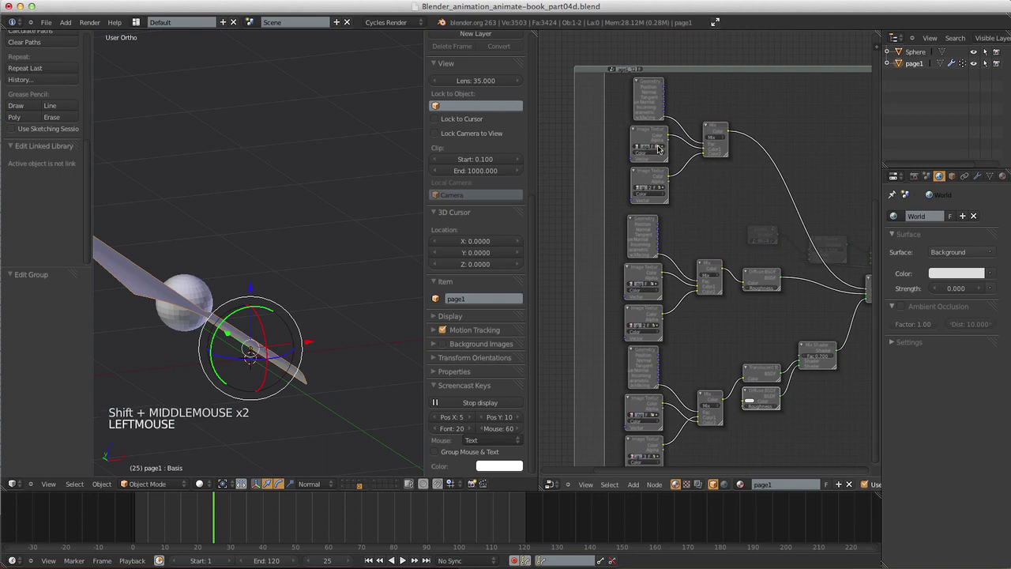
{"action": "left_click", "coordinate": [188, 91]}
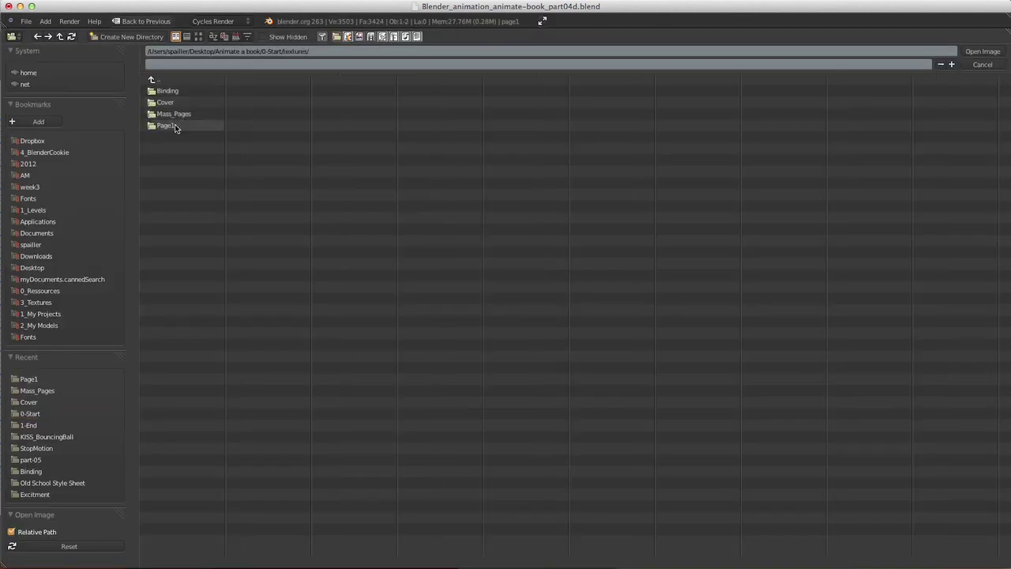
{"action": "left_click", "coordinate": [175, 126]}
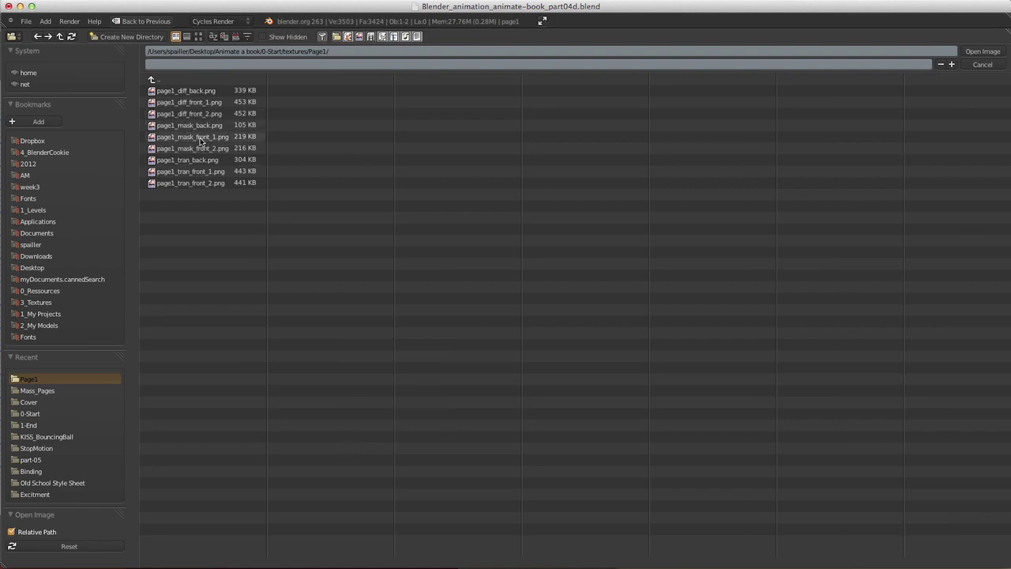
{"action": "left_click", "coordinate": [211, 148]}
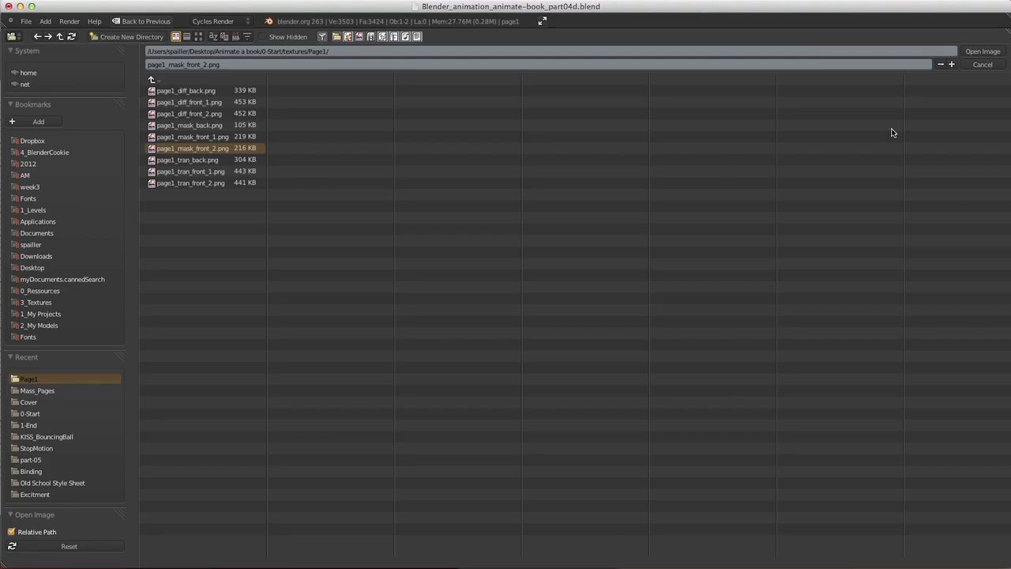
{"action": "left_click", "coordinate": [994, 55]}
- Load page1_diff_front_2.png from textures/Page1 into the first Image Texture of the group's diffuse branch
{"action": "left_click", "coordinate": [651, 284]}
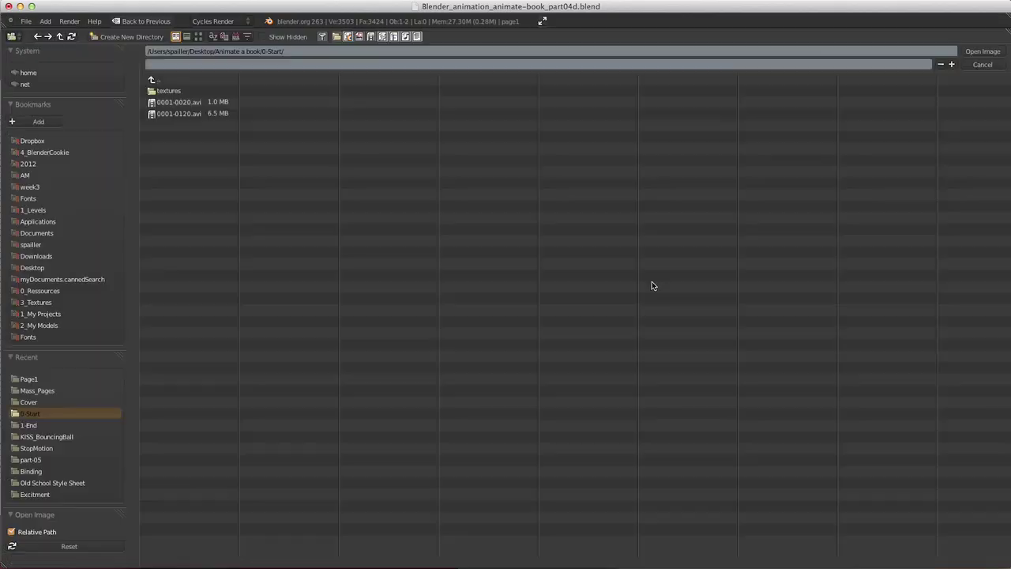
{"action": "left_click", "coordinate": [208, 89]}
{"action": "left_click", "coordinate": [198, 122]}
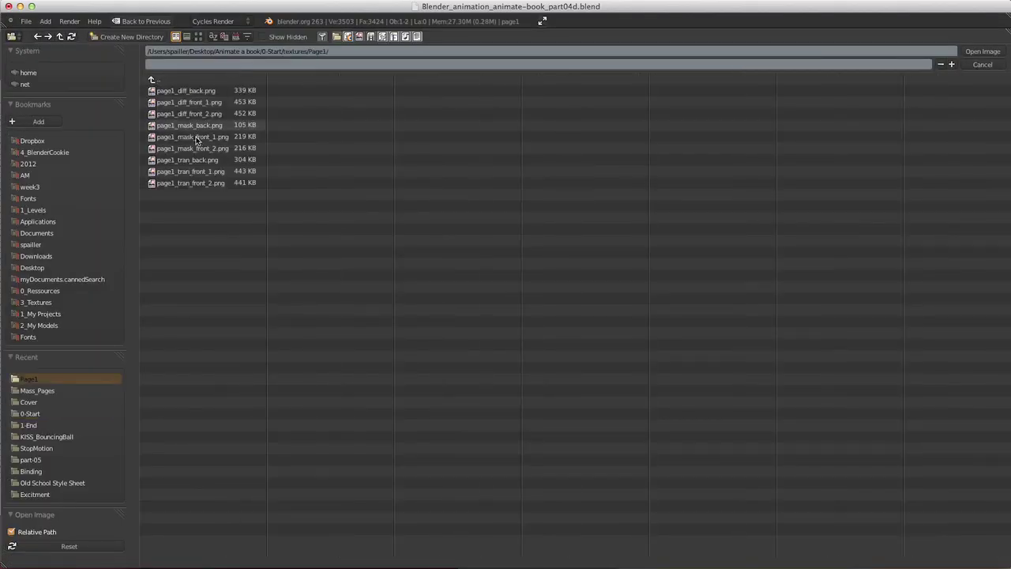
{"action": "left_click", "coordinate": [199, 117]}
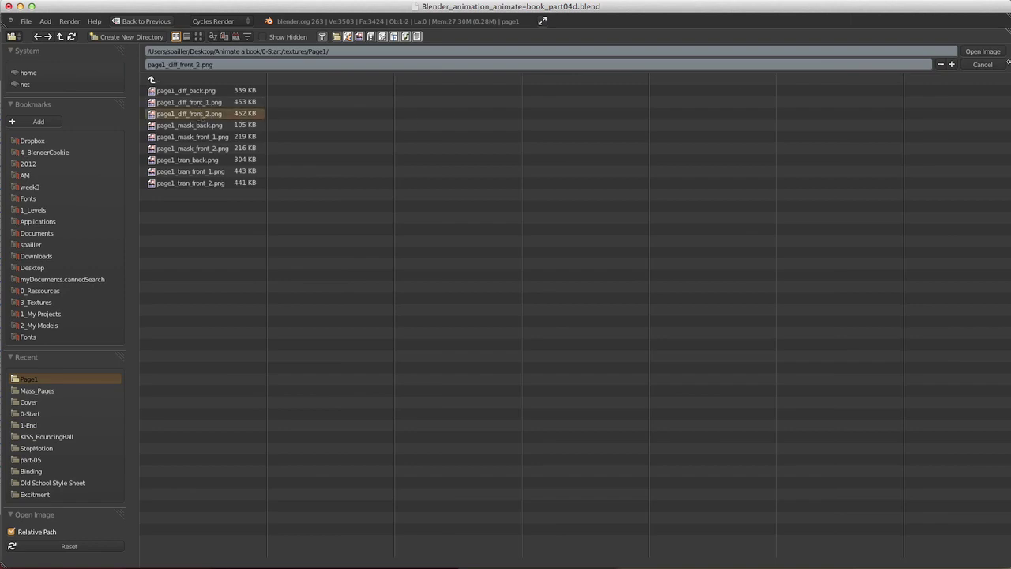
{"action": "left_click", "coordinate": [982, 51]}
- Load page1_tran_front_2.png from textures/Page1 into the first Image Texture of the group's translucent branch
{"action": "middle_click_drag", "start_coordinate": [715, 340], "coordinate": [718, 289], "text": "shift"}
{"action": "left_click", "coordinate": [668, 379]}
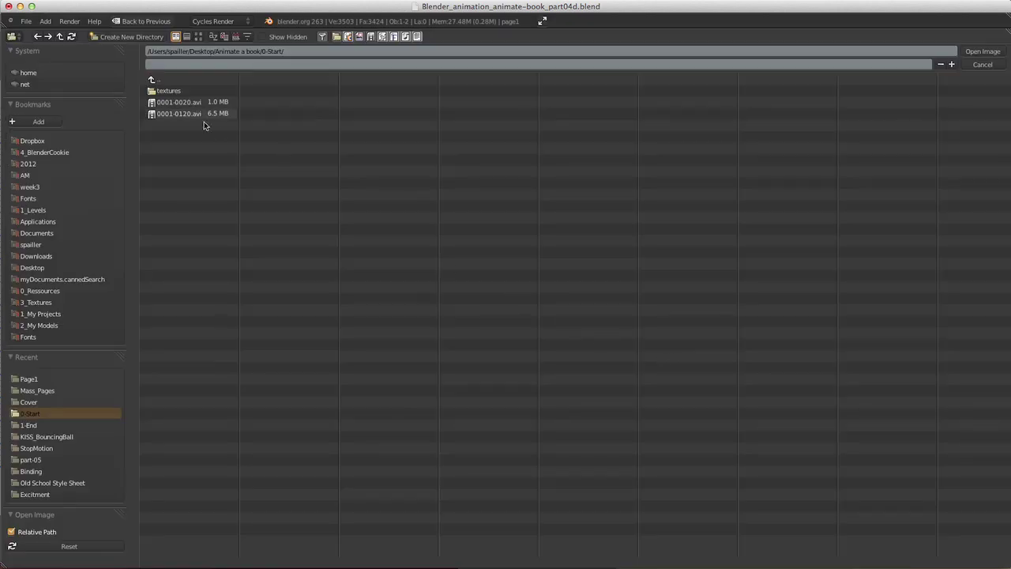
{"action": "left_click", "coordinate": [174, 92]}
{"action": "left_click", "coordinate": [220, 125]}
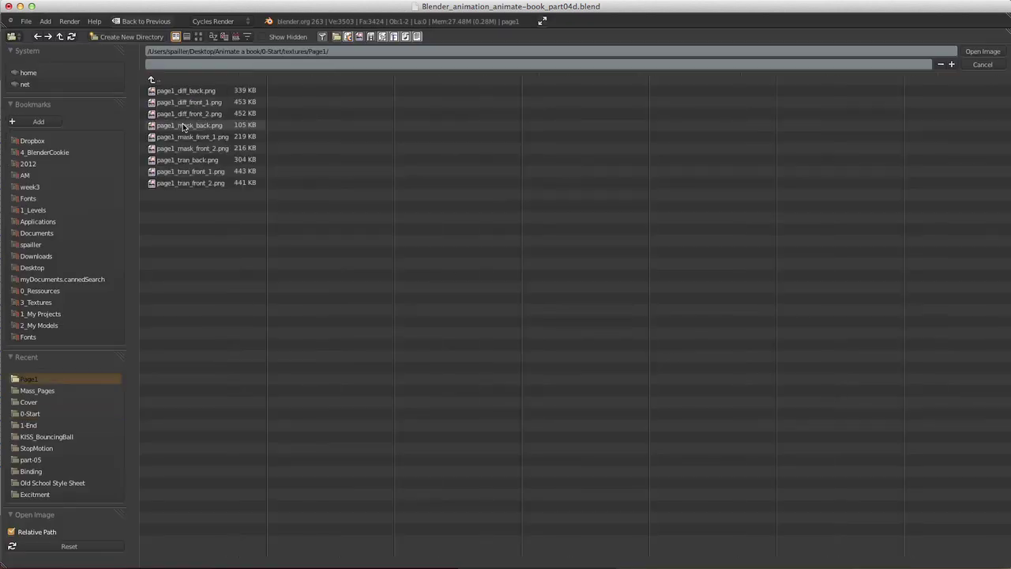
{"action": "left_click", "coordinate": [199, 173]}
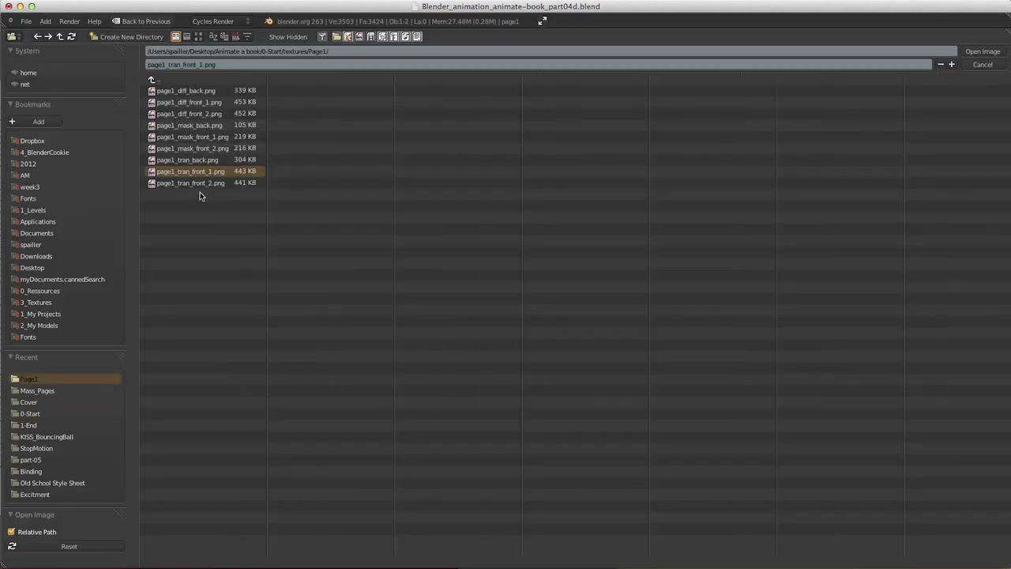
{"action": "left_click", "coordinate": [249, 183]}
{"action": "left_click", "coordinate": [982, 51]}
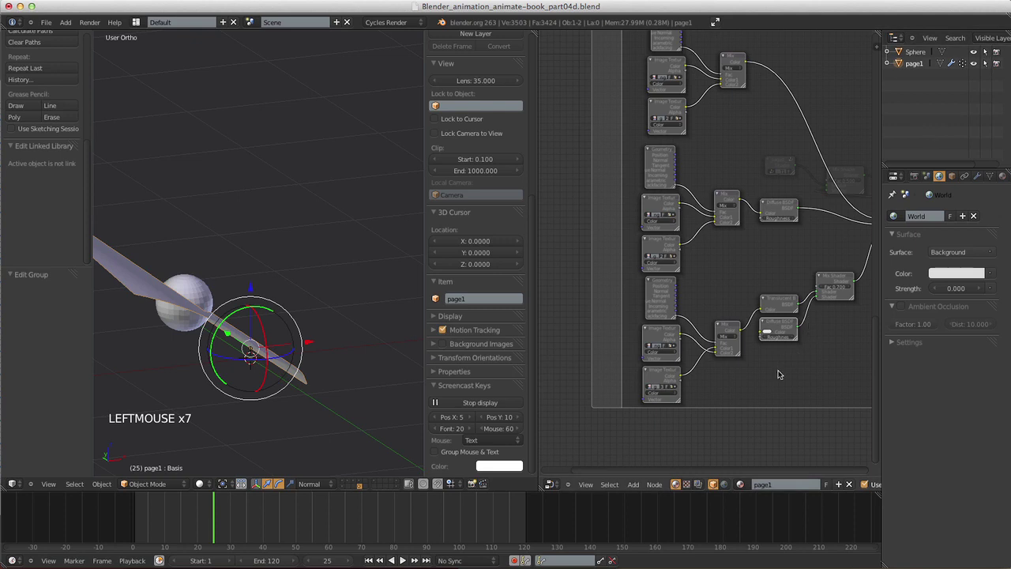
- Leave the page1_T2 group and align its node beneath the page1_T1 node
{"action": "middle_click_drag", "start_coordinate": [776, 372], "coordinate": [739, 364], "text": "shift"}
{"action": "key", "text": "Tab"}
{"action": "middle_click_drag", "start_coordinate": [765, 327], "coordinate": [722, 322], "text": "shift"}
{"action": "left_click", "coordinate": [651, 223]}
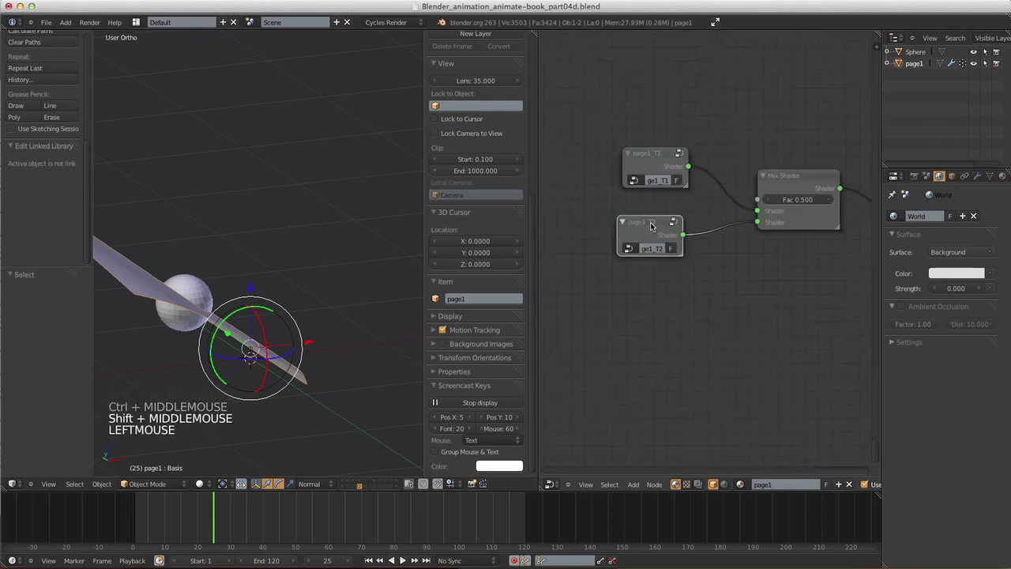
{"action": "left_click_drag", "start_coordinate": [652, 223], "coordinate": [659, 220]}
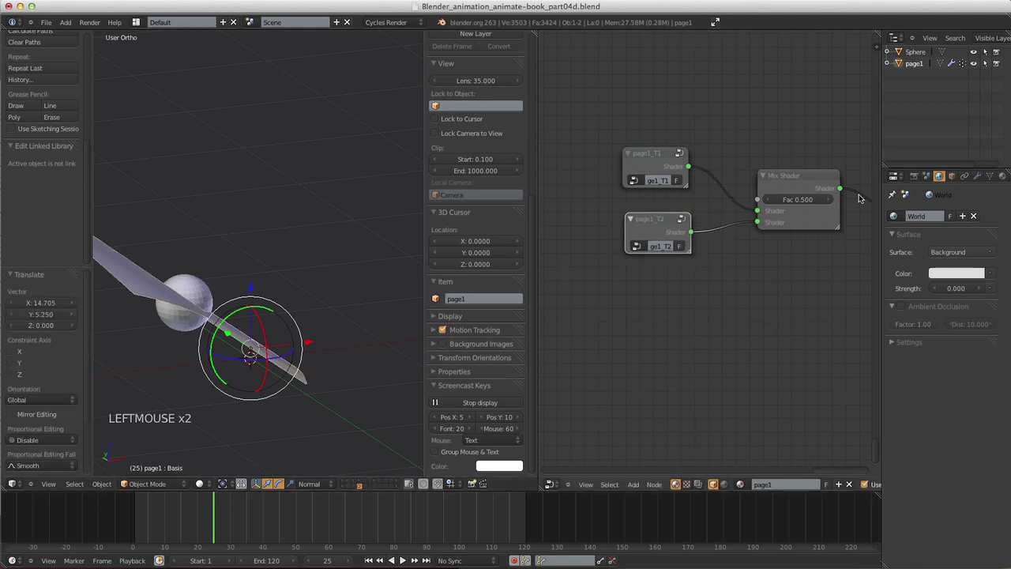
- Set the Mix Shader's Fac to 0.000 and preview the page at frame 18 in Rendered viewport shading
{"action": "left_click_drag", "start_coordinate": [790, 202], "coordinate": [781, 205]}
{"action": "left_click_drag", "start_coordinate": [614, 196], "coordinate": [617, 195]}
{"action": "left_click_drag", "start_coordinate": [797, 199], "coordinate": [782, 199]}
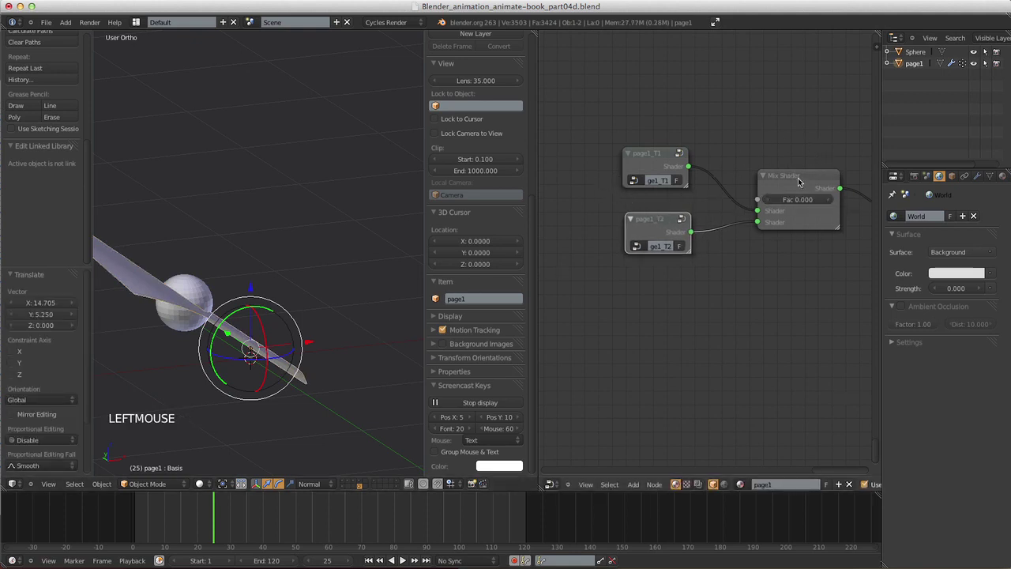
{"action": "left_click", "coordinate": [201, 486]}
{"action": "left_click", "coordinate": [226, 411]}
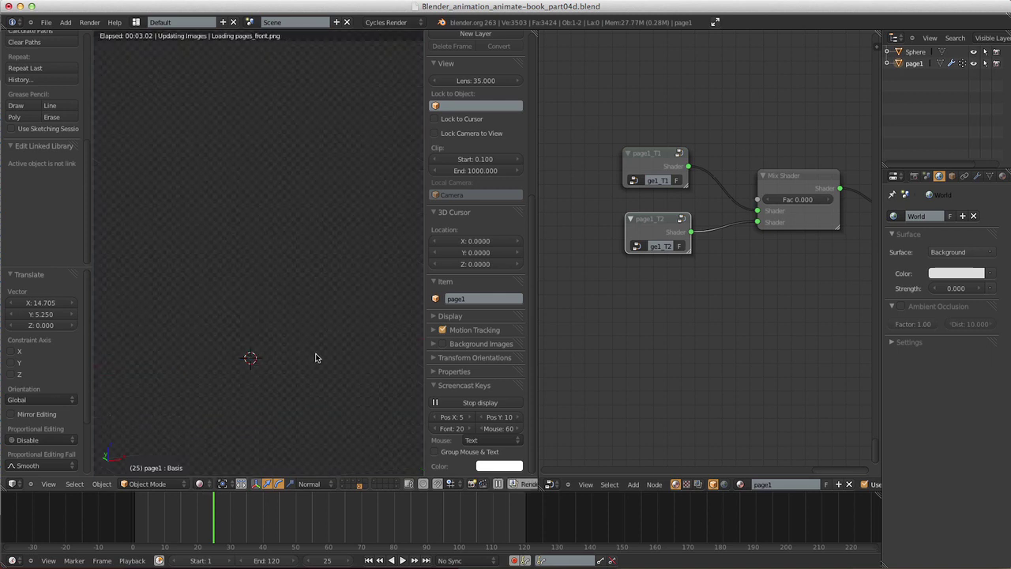
{"action": "mouse_move", "coordinate": [316, 356]}
{"action": "middle_mouse_down"}
{"action": "mouse_move", "coordinate": [295, 320]}
{"action": "mouse_move", "coordinate": [328, 300]}
{"action": "mouse_move", "coordinate": [296, 384]}
{"action": "middle_mouse_up"}
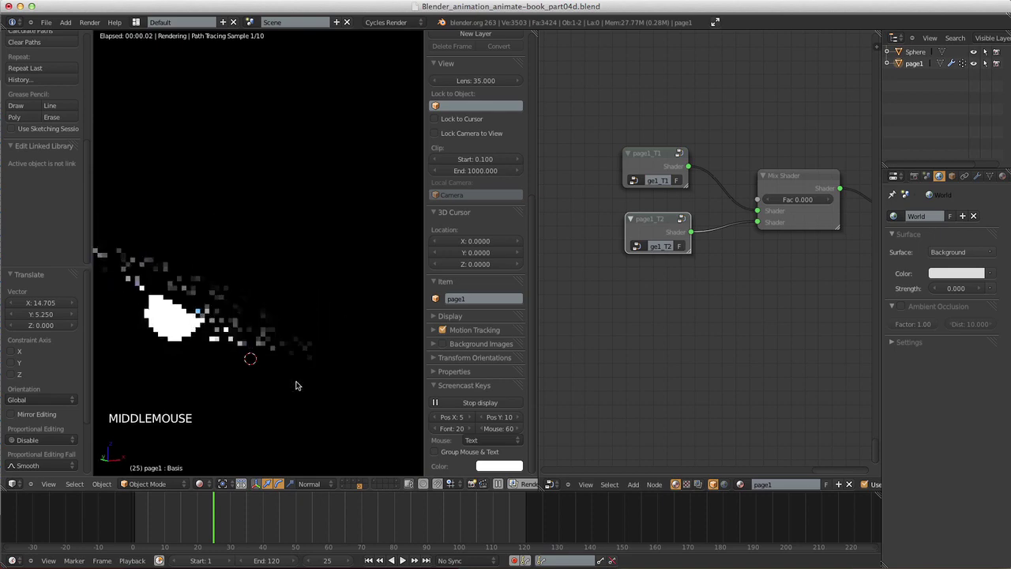
{"action": "left_click_drag", "start_coordinate": [217, 513], "coordinate": [192, 510]}
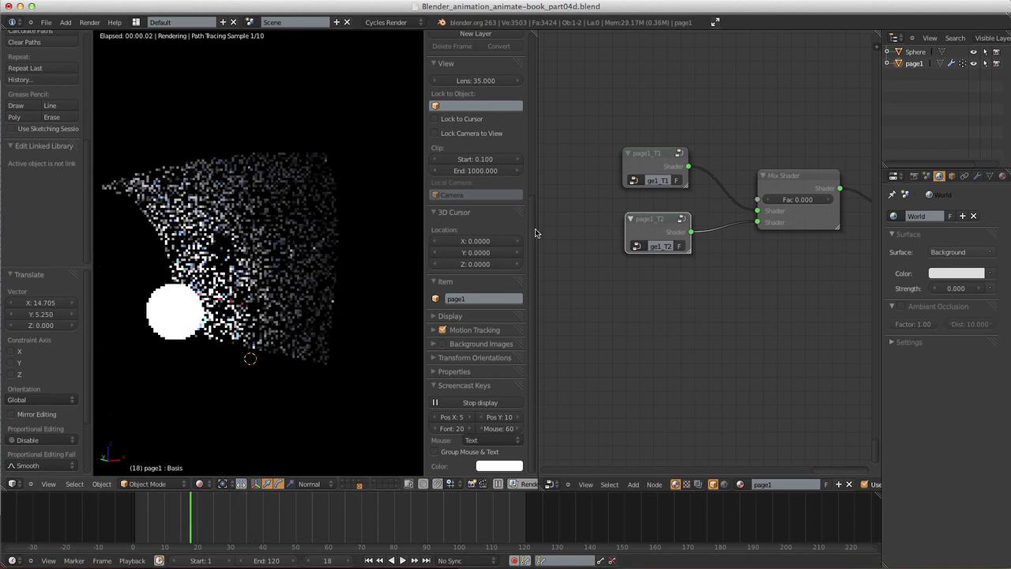
- Raise the World background strength to 0.300 and set the Mix Shader's Fac to 1.000 to preview the second texture group
{"action": "left_click", "coordinate": [979, 288]}
{"action": "left_click", "coordinate": [979, 289]}
{"action": "left_click", "coordinate": [979, 289]}
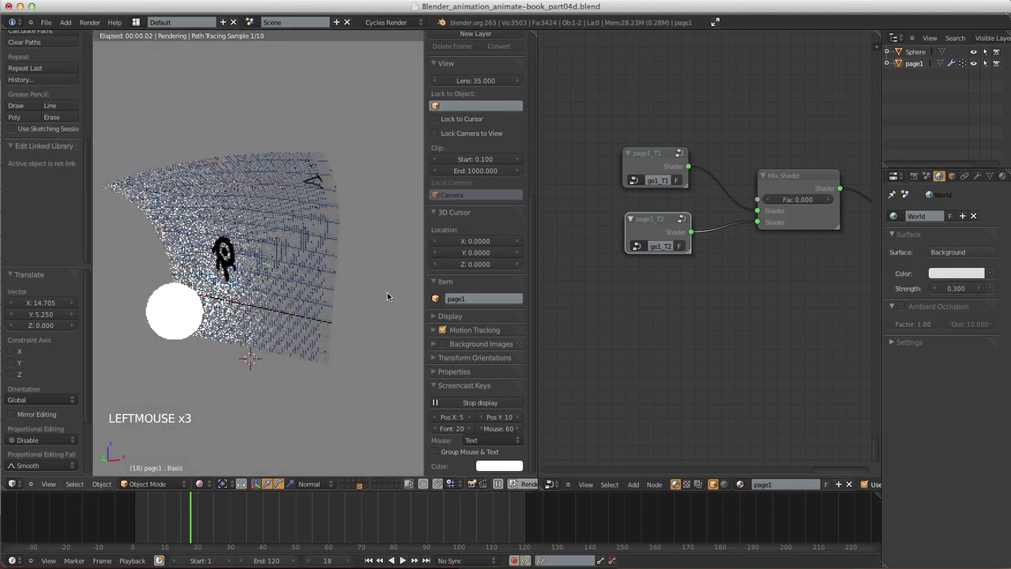
{"action": "middle_click_drag", "start_coordinate": [388, 295], "coordinate": [342, 199]}
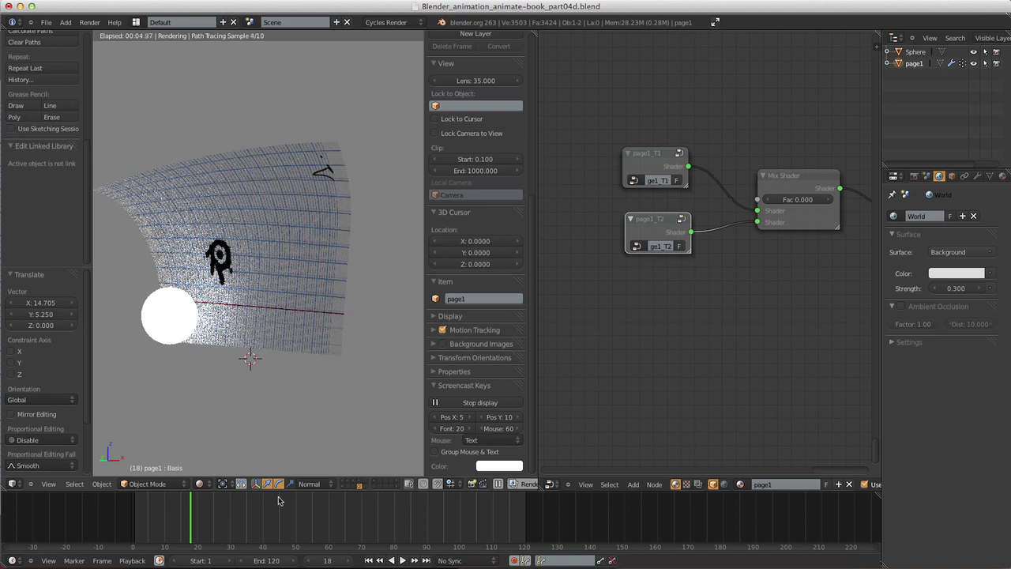
{"action": "mouse_move", "coordinate": [790, 202]}
{"action": "left_mouse_down"}
{"action": "mouse_move", "coordinate": [830, 201]}
{"action": "mouse_move", "coordinate": [790, 199]}
{"action": "left_mouse_up"}
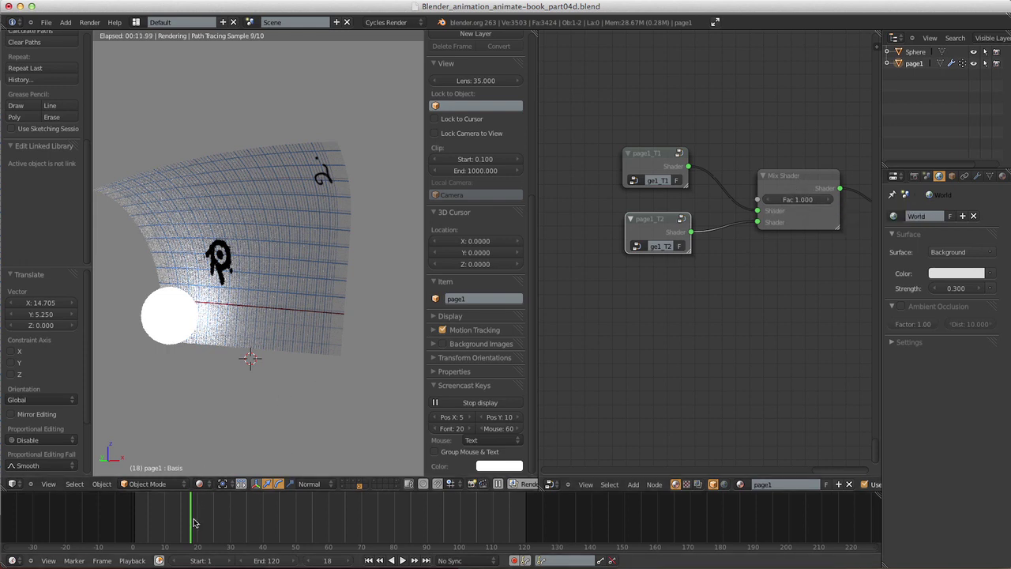
- Delete the Sphere object from the scene
{"action": "left_click", "coordinate": [916, 53]}
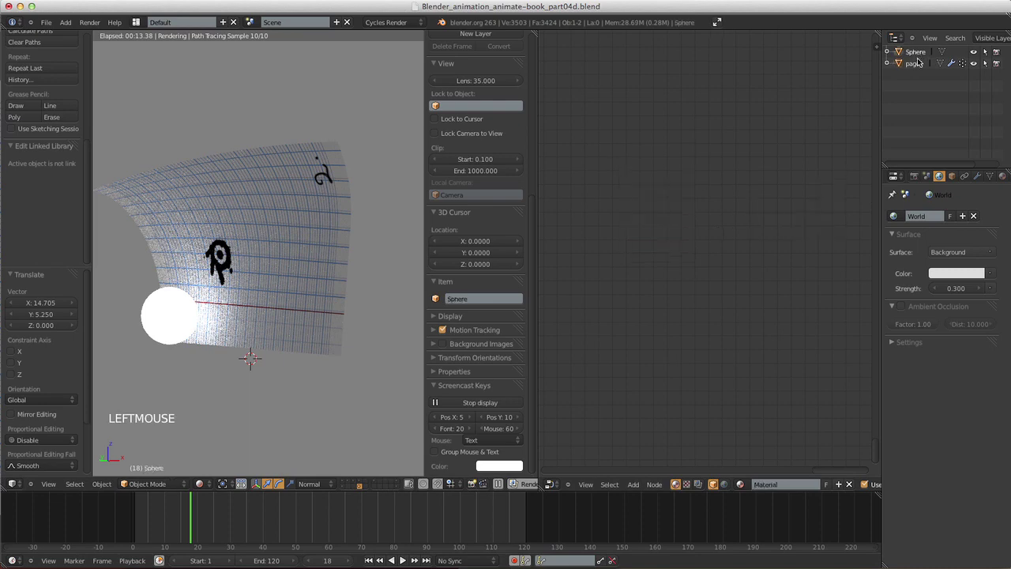
{"action": "key", "text": "x"}
{"action": "left_click", "coordinate": [328, 295]}
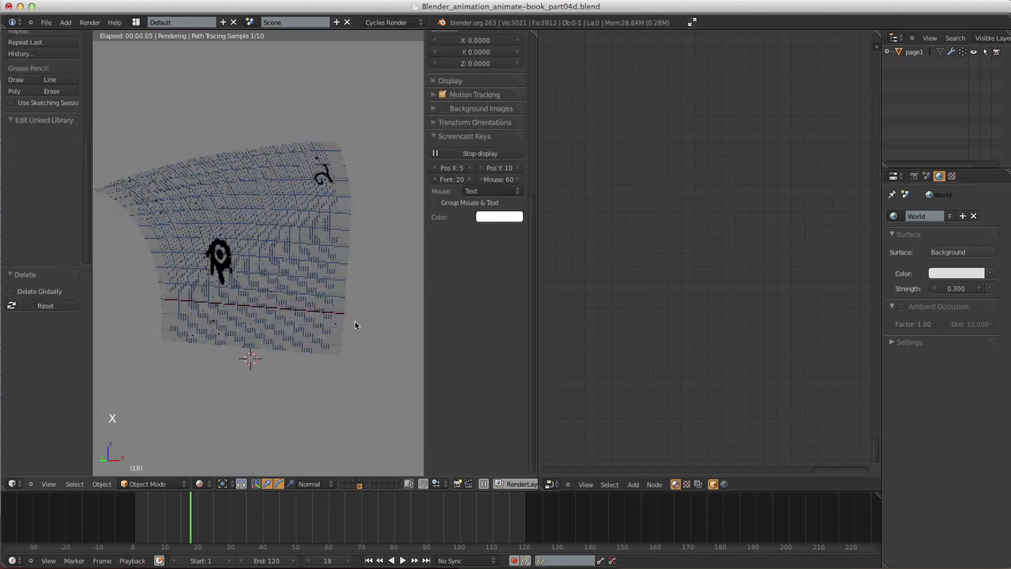
{"action": "middle_click_drag", "start_coordinate": [354, 321], "coordinate": [342, 499]}
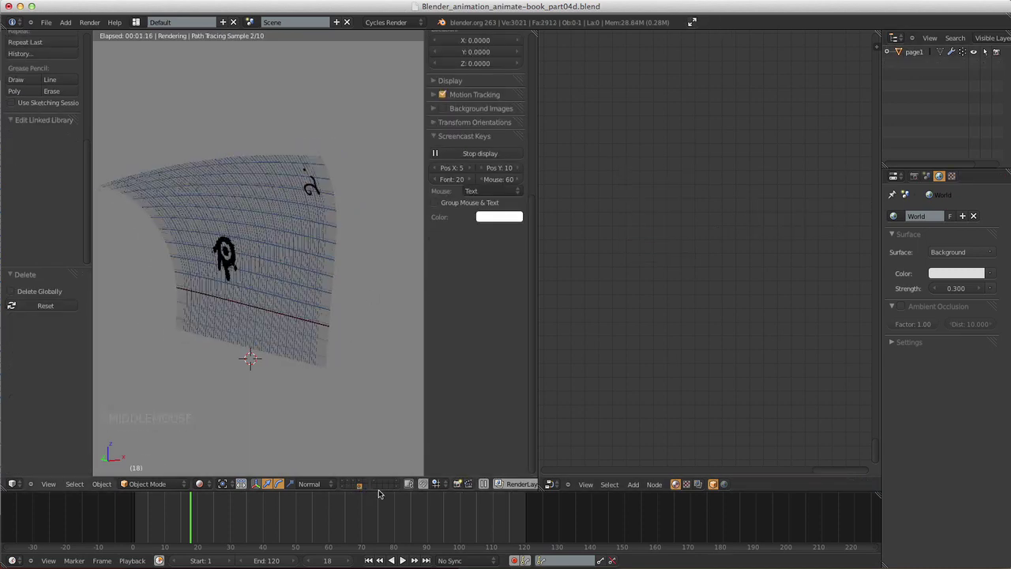
{"action": "middle_click_drag", "start_coordinate": [312, 360], "coordinate": [237, 442]}
- Keyframe the Mix Shader's Fac of the page1 material at 0.000 on frame 1
{"action": "left_click_drag", "start_coordinate": [177, 535], "coordinate": [133, 535]}
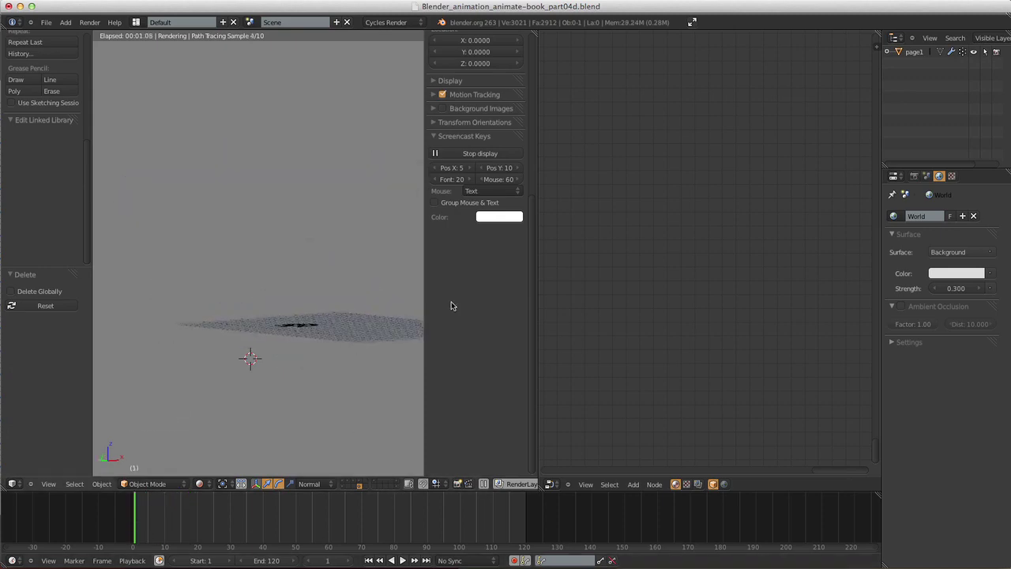
{"action": "right_click", "coordinate": [386, 331]}
{"action": "middle_click_drag", "start_coordinate": [788, 277], "coordinate": [750, 236], "text": "shift"}
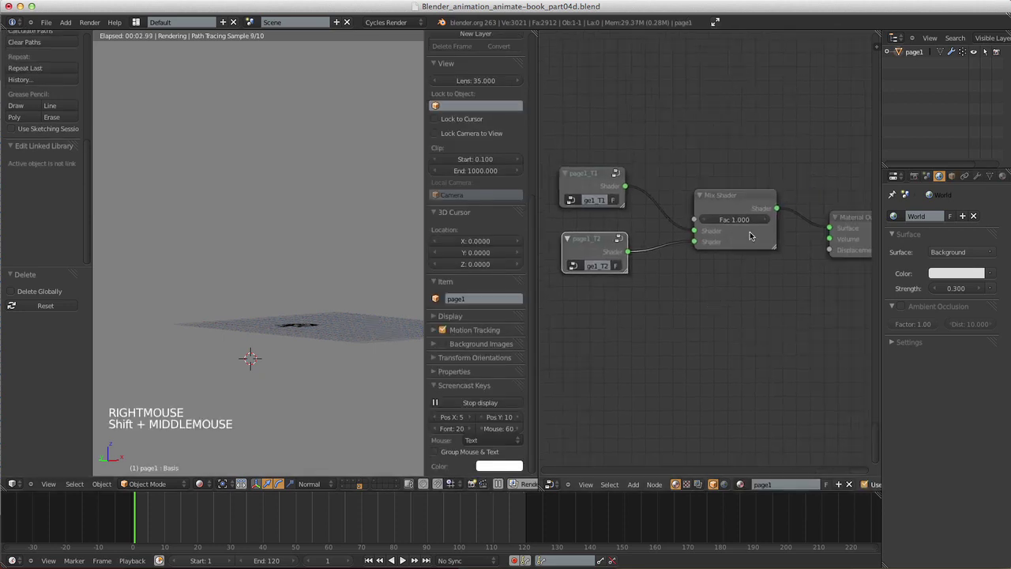
{"action": "left_click_drag", "start_coordinate": [742, 219], "coordinate": [703, 254]}
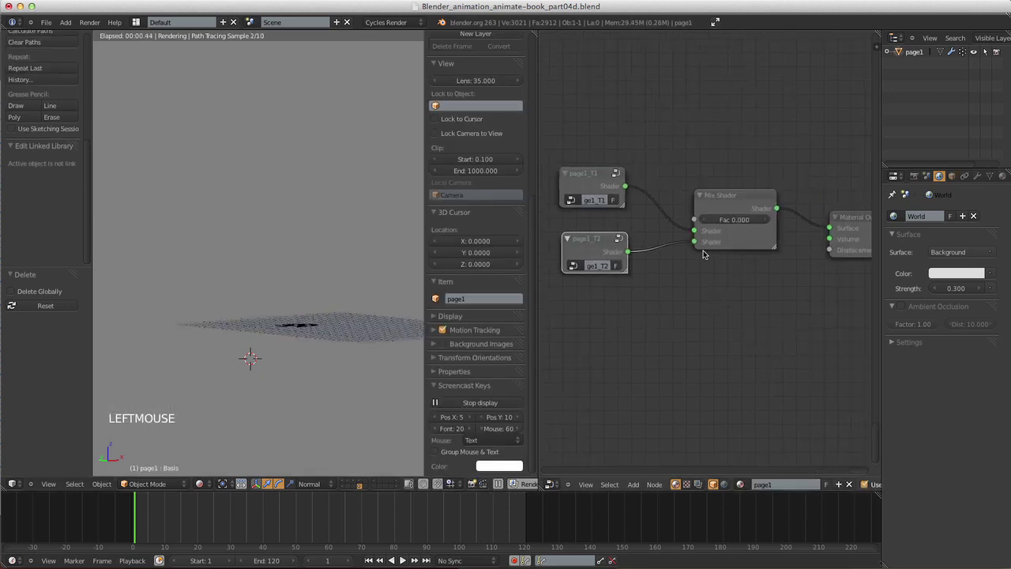
{"action": "right_click", "coordinate": [728, 224]}
{"action": "left_click", "coordinate": [729, 220]}
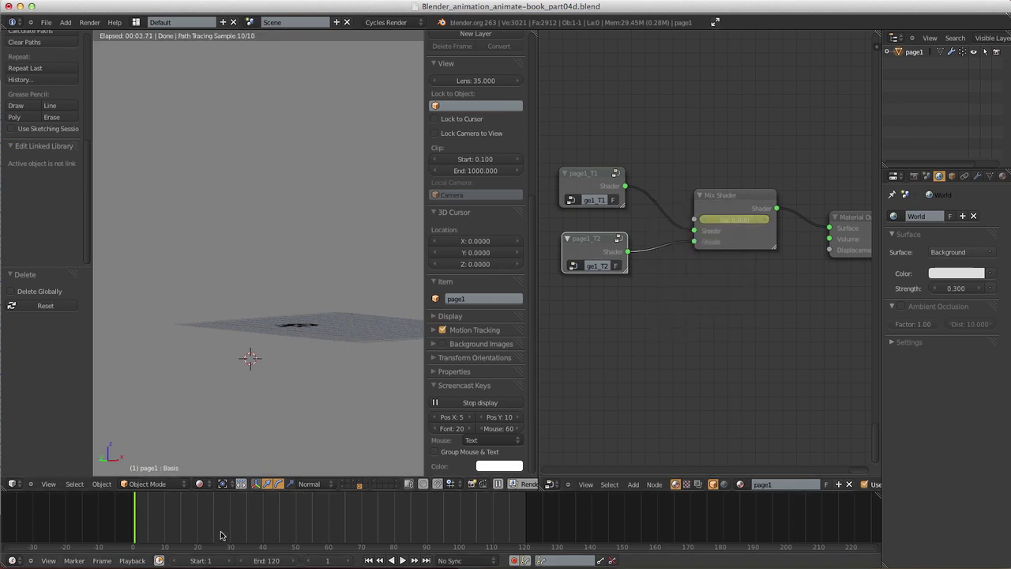
- Insert a keyframe for the Mix Shader's Fac at 0.000 on frame 36
{"action": "left_click_drag", "start_coordinate": [199, 534], "coordinate": [253, 527]}
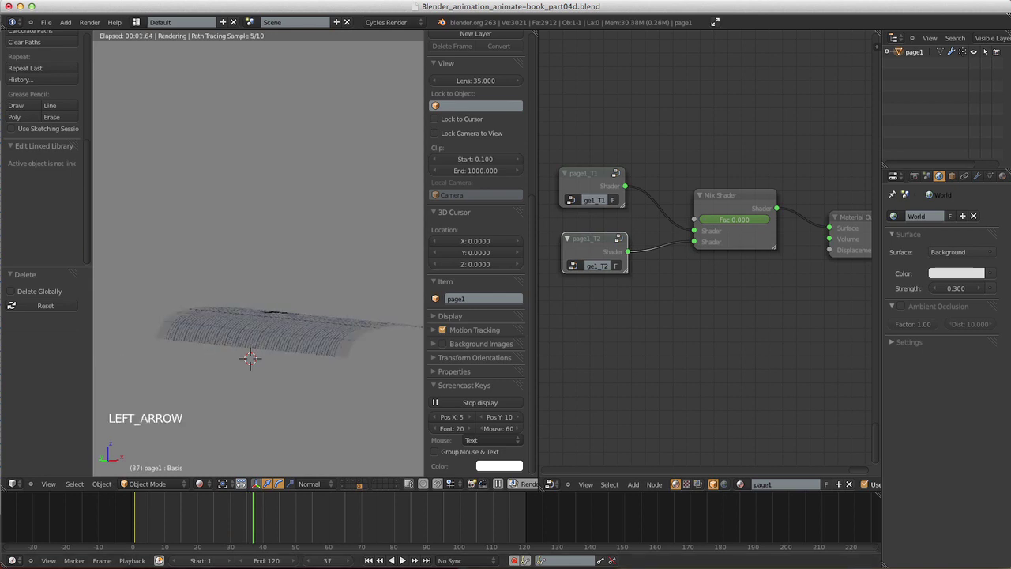
{"action": "key", "text": "Left"}
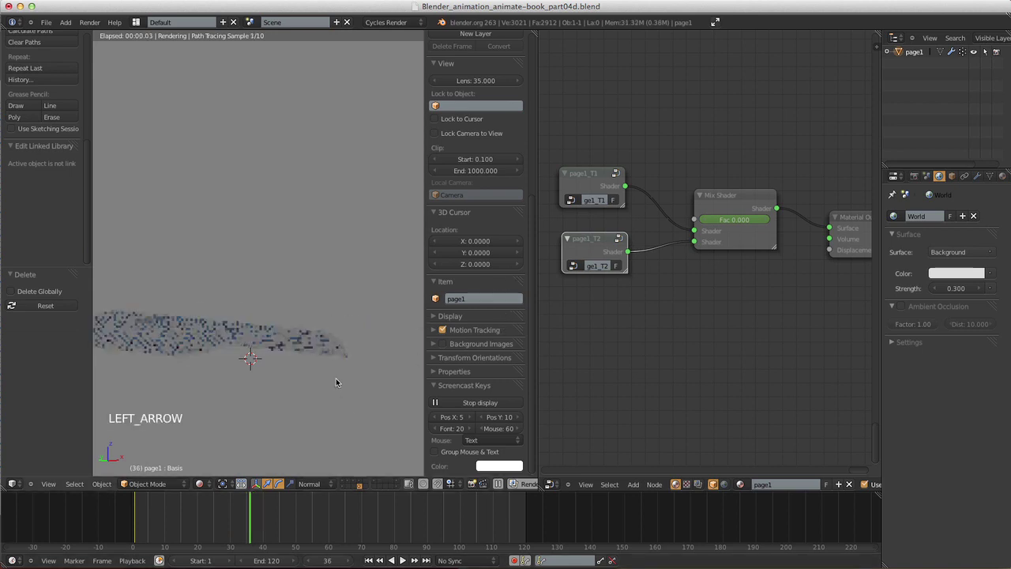
{"action": "right_click", "coordinate": [733, 220]}
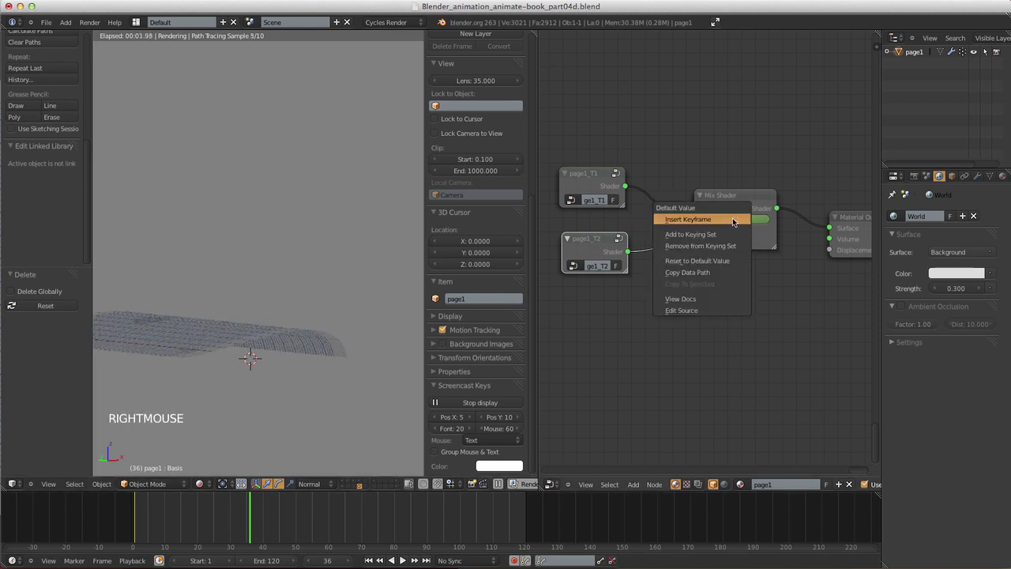
{"action": "left_click", "coordinate": [733, 220]}
- Advance to frame 37, set the Mix Shader's Fac to 1.000 and keyframe it there
{"action": "key", "text": "Right"}
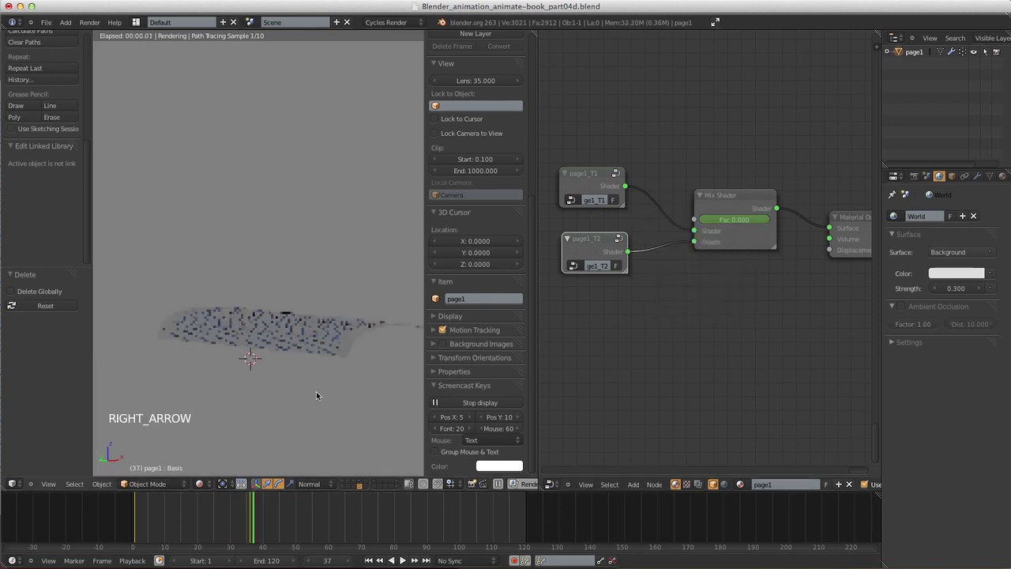
{"action": "left_click", "coordinate": [762, 219]}
{"action": "left_click_drag", "start_coordinate": [759, 215], "coordinate": [840, 215]}
{"action": "right_click", "coordinate": [733, 225]}
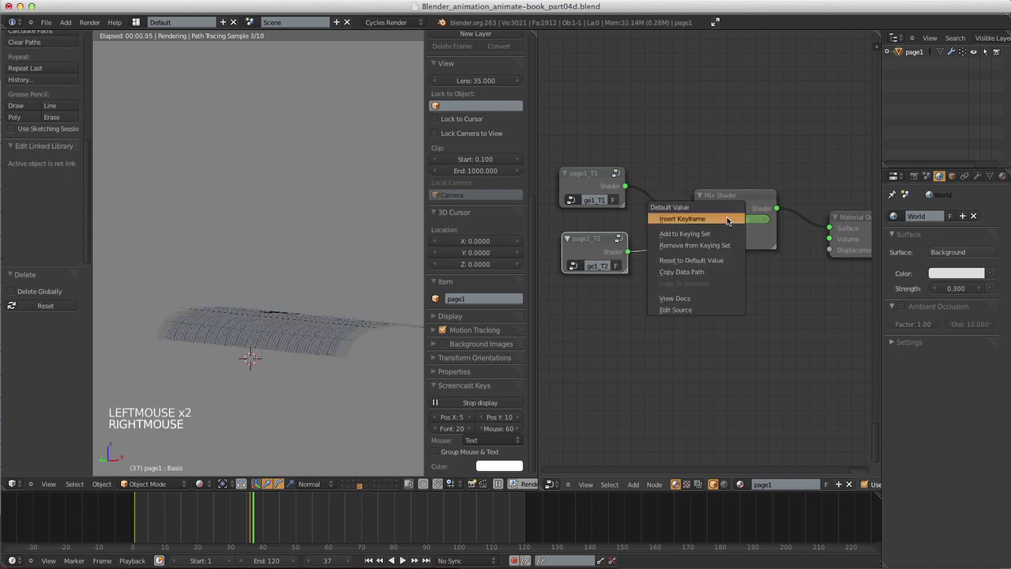
{"action": "left_click", "coordinate": [734, 222]}
- Insert a closing keyframe for the Mix Shader's Fac at 1.000 on frame 120
{"action": "left_click", "coordinate": [525, 509]}
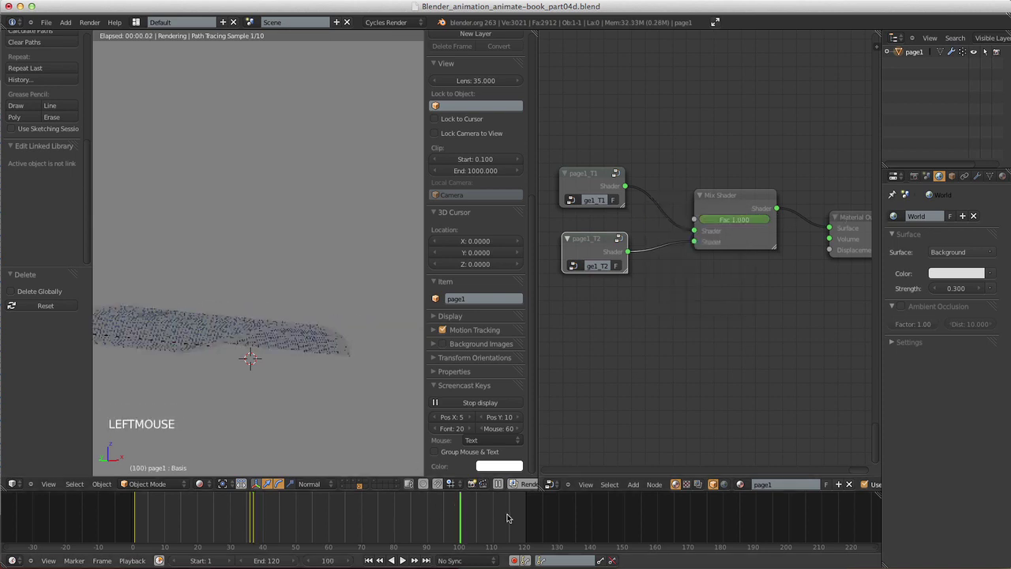
{"action": "right_click", "coordinate": [772, 216]}
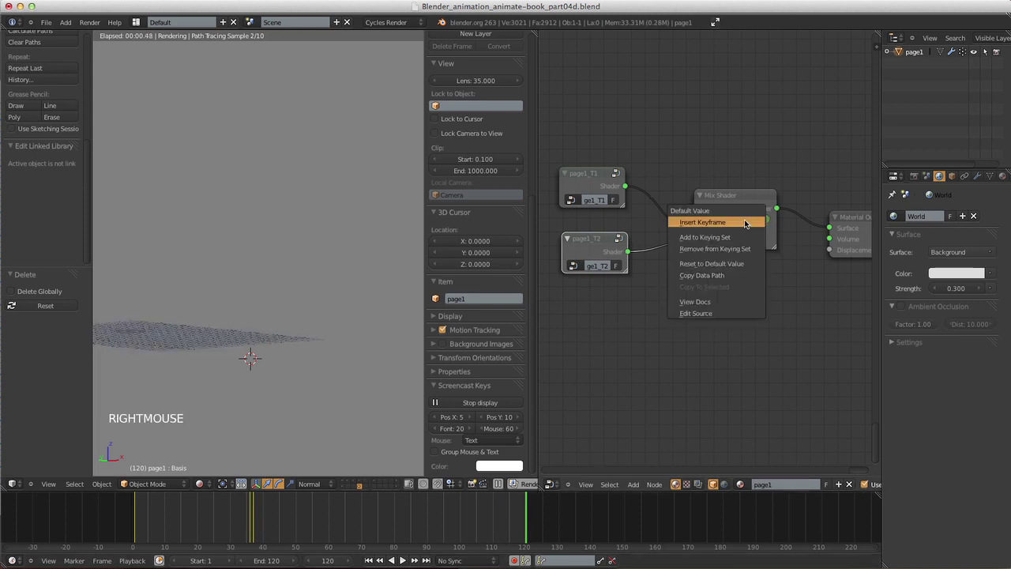
{"action": "left_click", "coordinate": [745, 222]}
- Scrub through the frames around the Fac keyframes and check from several angles how the page's front texture switches in the rendered view
{"action": "middle_click_drag", "start_coordinate": [340, 336], "coordinate": [300, 379]}
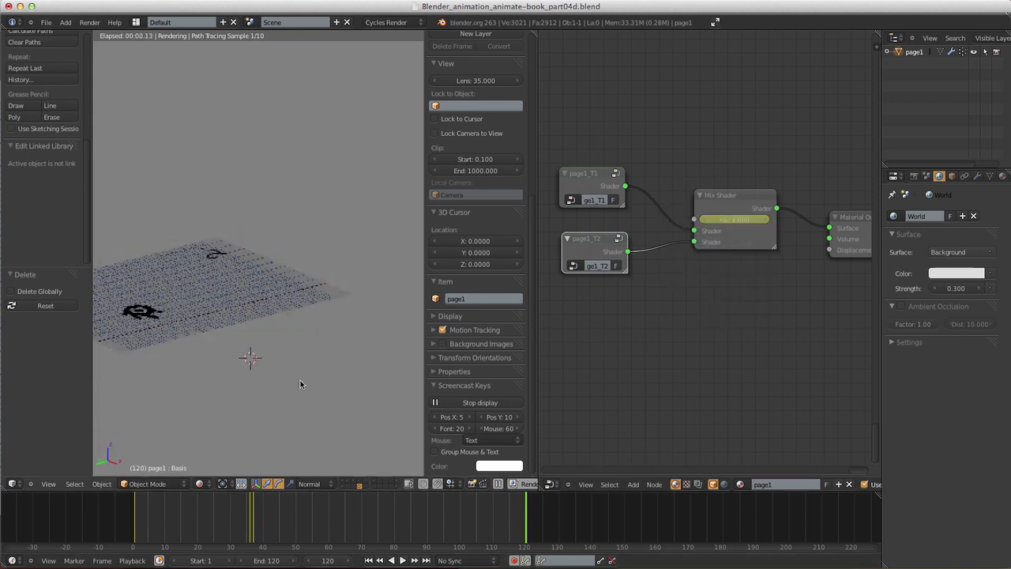
{"action": "left_click_drag", "start_coordinate": [264, 523], "coordinate": [221, 523]}
{"action": "middle_click_drag", "start_coordinate": [280, 442], "coordinate": [304, 400]}
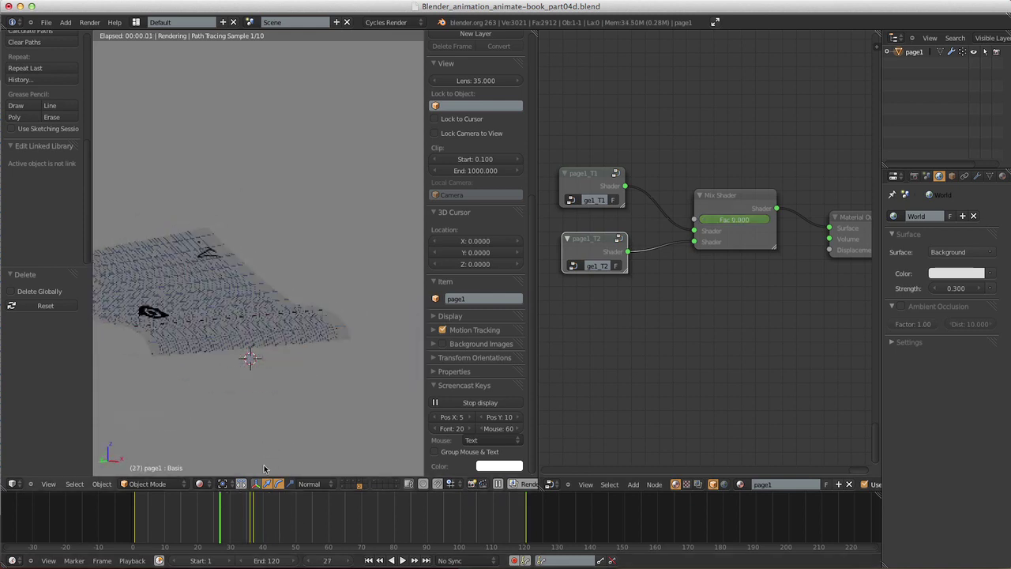
{"action": "left_click_drag", "start_coordinate": [225, 517], "coordinate": [168, 517]}
{"action": "middle_click_drag", "start_coordinate": [257, 419], "coordinate": [269, 395]}
{"action": "left_click", "coordinate": [198, 518]}
{"action": "left_click", "coordinate": [203, 519]}
{"action": "left_click_drag", "start_coordinate": [203, 519], "coordinate": [286, 519]}
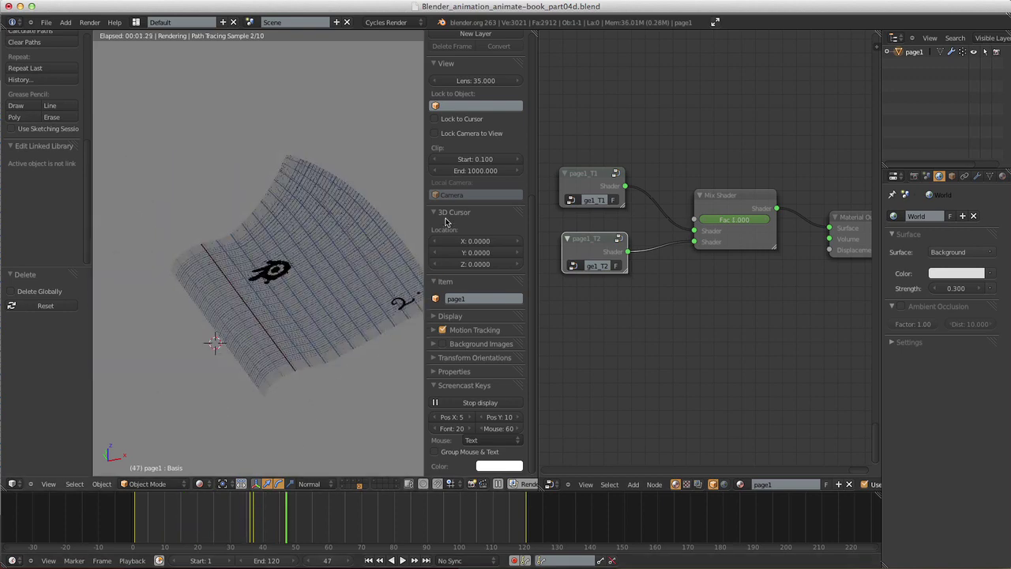
{"action": "middle_click_drag", "start_coordinate": [372, 371], "coordinate": [382, 345], "text": "shift"}
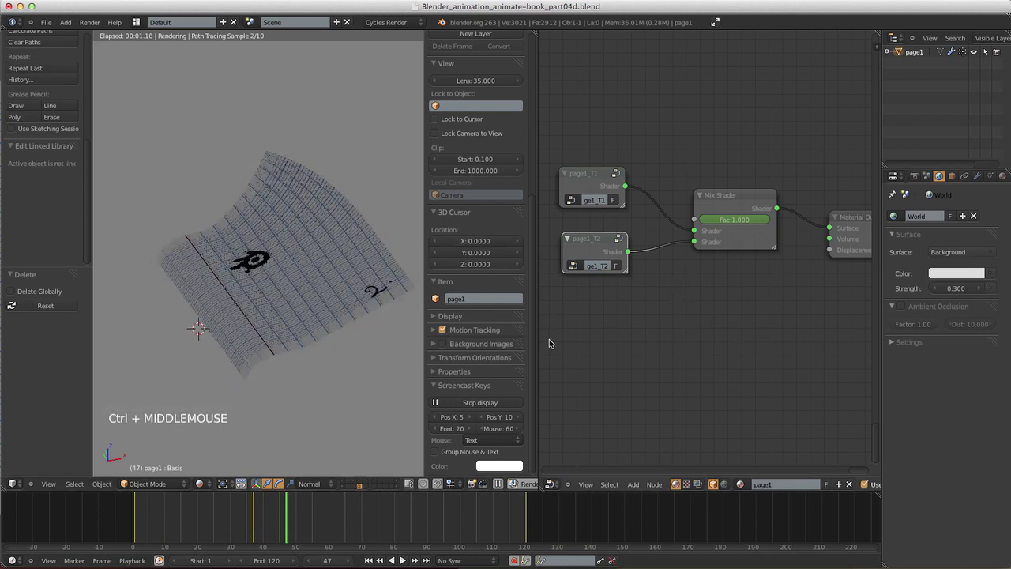
{"action": "middle_click_drag", "start_coordinate": [696, 347], "coordinate": [698, 333], "text": "shift"}
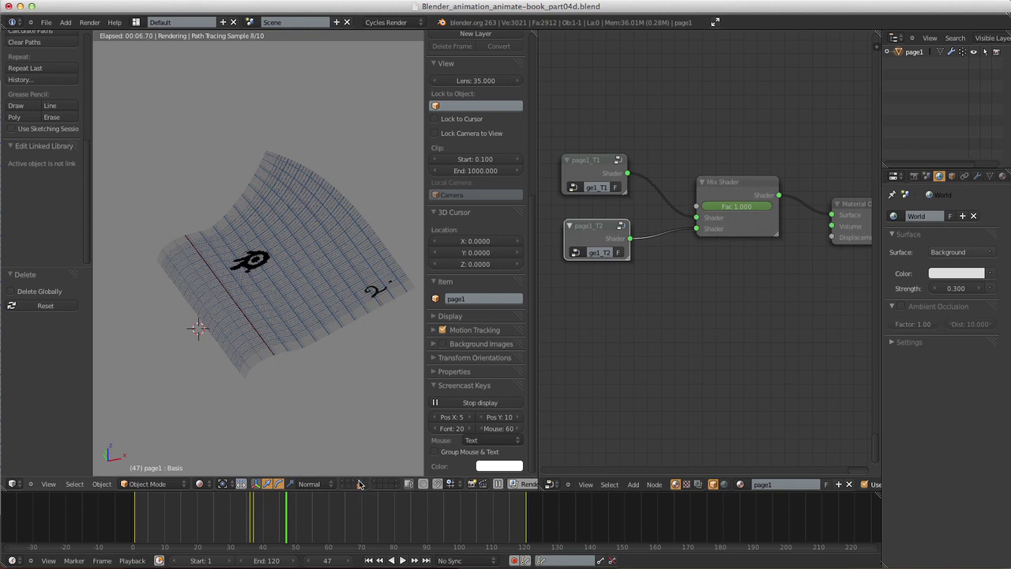
- Return the viewport to Solid shading and select page2 on the layer holding the remaining pages
{"action": "left_click", "coordinate": [199, 483]}
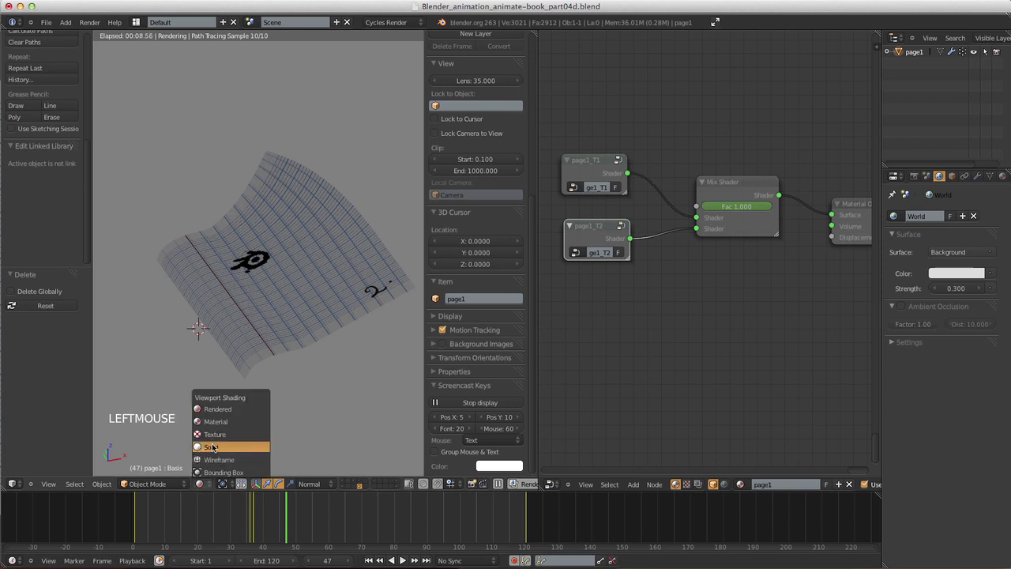
{"action": "left_click", "coordinate": [211, 447]}
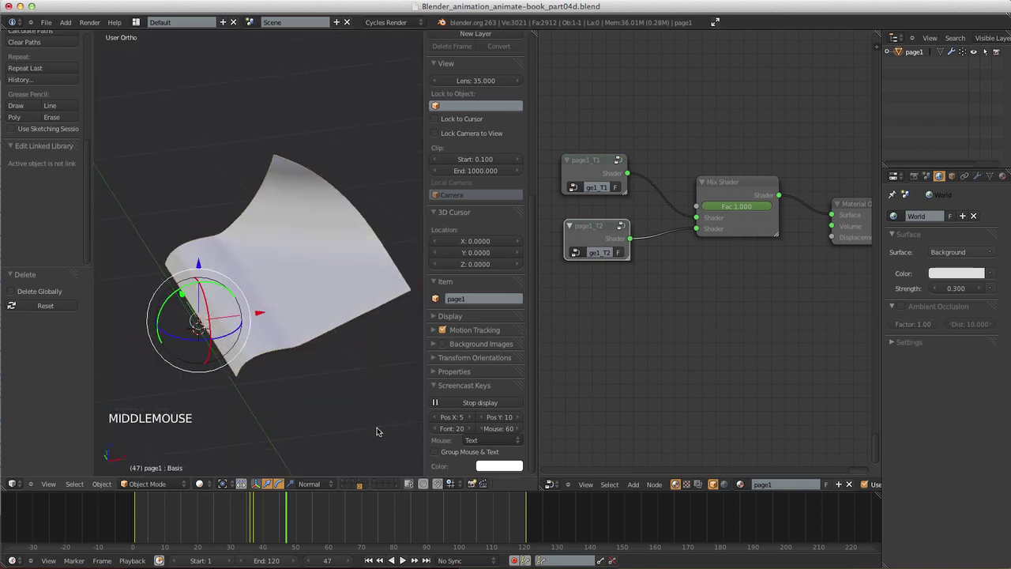
{"action": "left_click", "coordinate": [360, 481]}
{"action": "right_click", "coordinate": [324, 352]}
{"action": "middle_click_drag", "start_coordinate": [324, 353], "coordinate": [377, 418]}
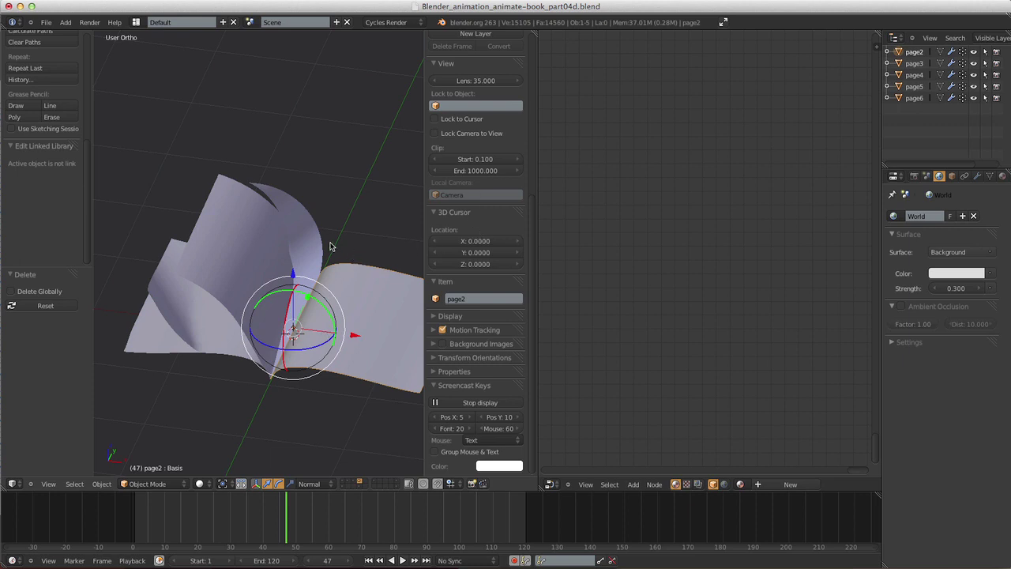
- Merge the empty node editor area into the 3D viewport and show the pages in the right orthographic view
{"action": "middle_click_drag", "start_coordinate": [364, 284], "coordinate": [343, 276]}
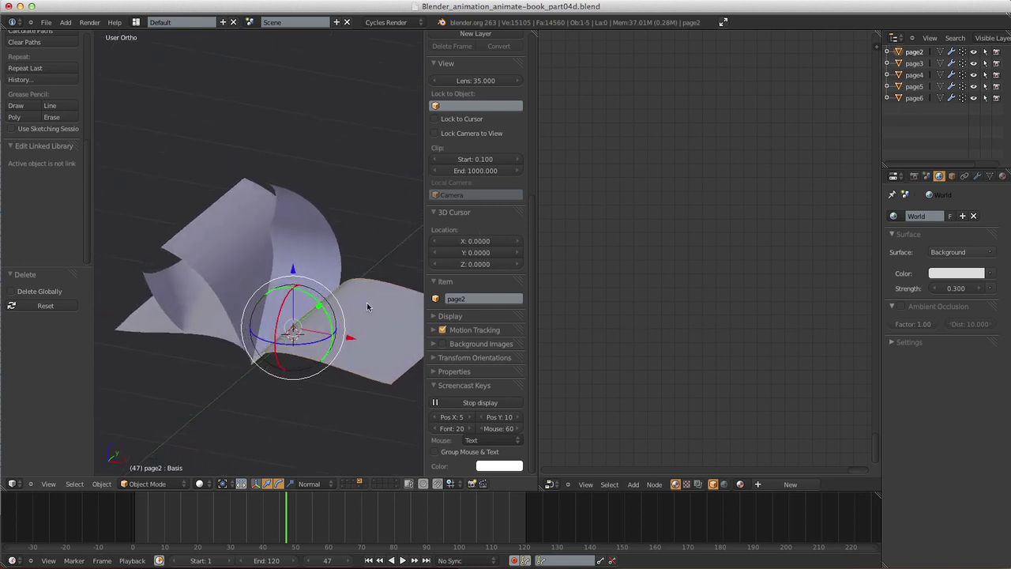
{"action": "key", "text": "Tab"}
{"action": "key", "text": "Tab"}
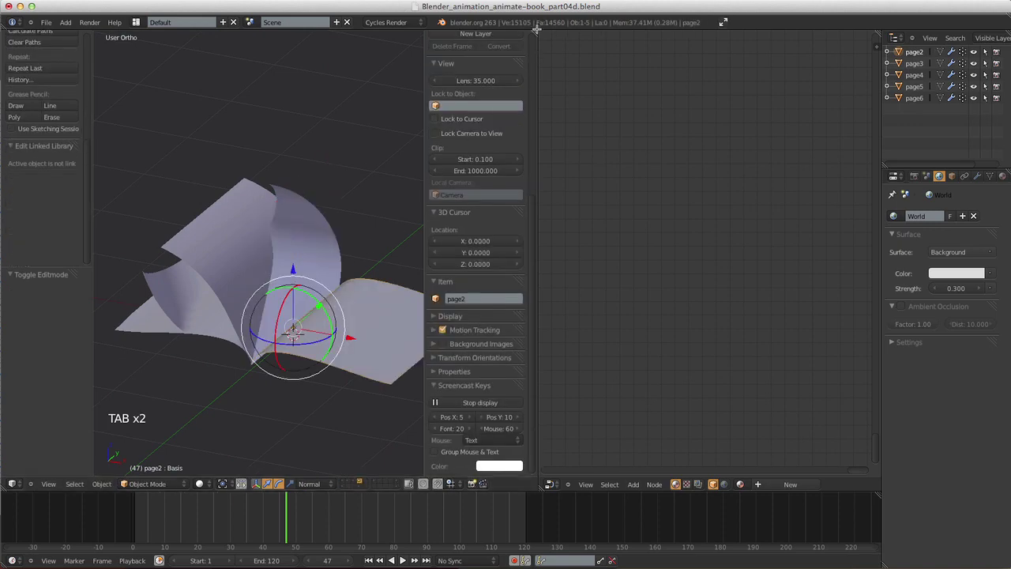
{"action": "left_click_drag", "start_coordinate": [529, 35], "coordinate": [711, 35]}
{"action": "middle_click_drag", "start_coordinate": [572, 229], "coordinate": [510, 276], "text": "shift"}
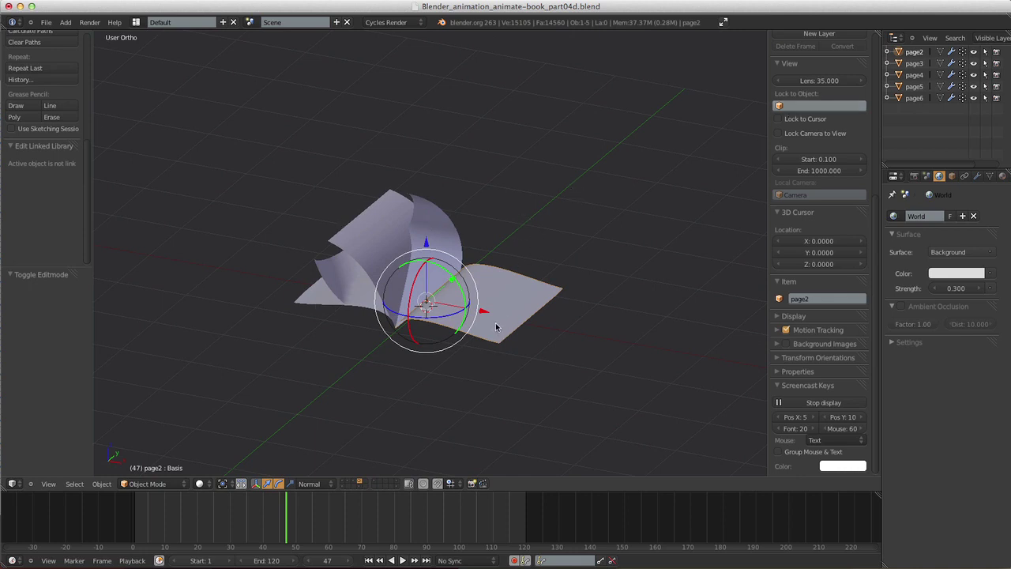
{"action": "key", "text": "KP_3"}
{"action": "middle_click_drag", "start_coordinate": [508, 316], "coordinate": [399, 193], "text": "shift"}
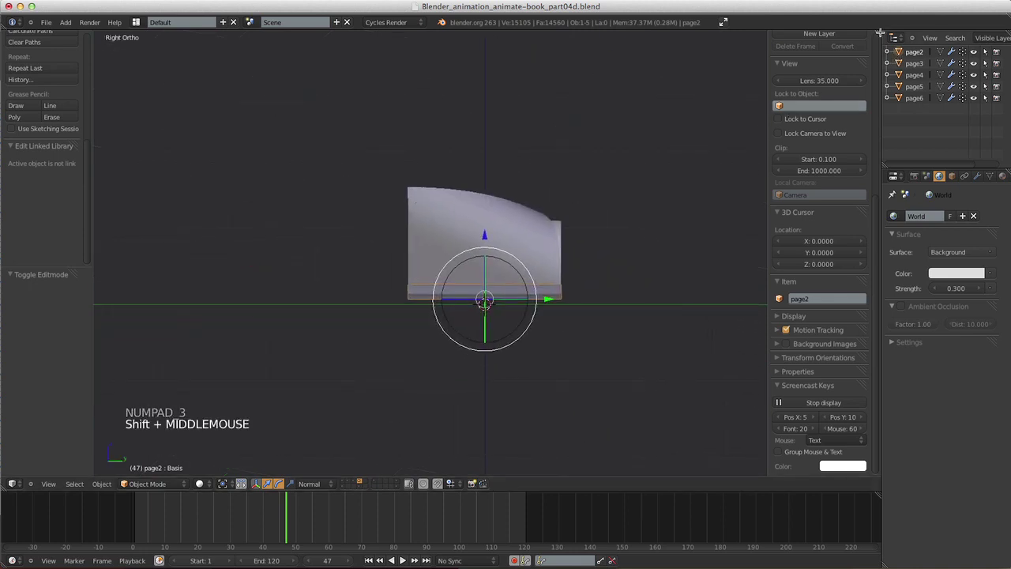
- Split the 3D viewport in two, turn the new area into a UV/Image Editor and widen it
{"action": "left_click_drag", "start_coordinate": [880, 33], "coordinate": [570, 47]}
{"action": "left_click", "coordinate": [583, 483]}
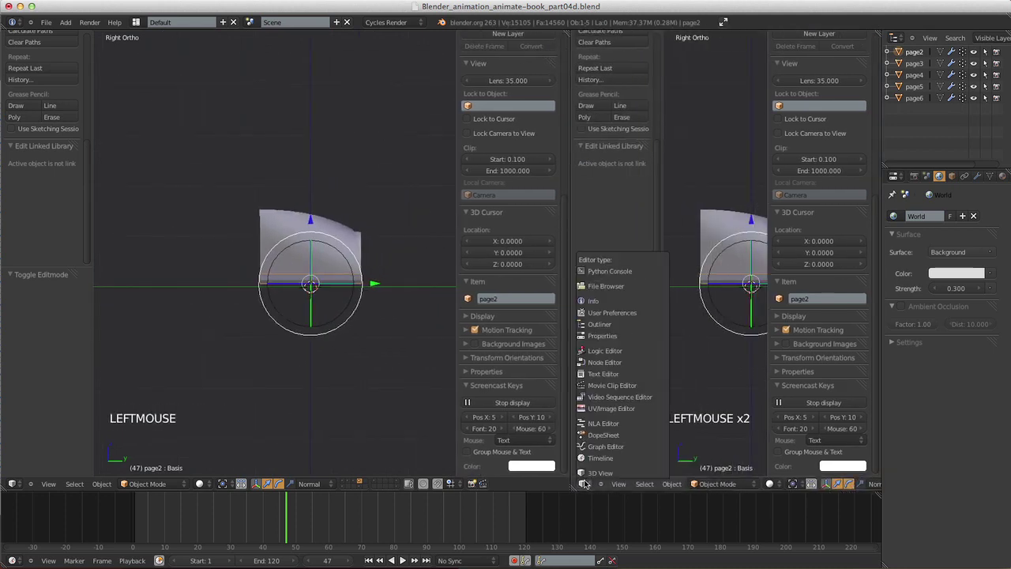
{"action": "left_click", "coordinate": [611, 409]}
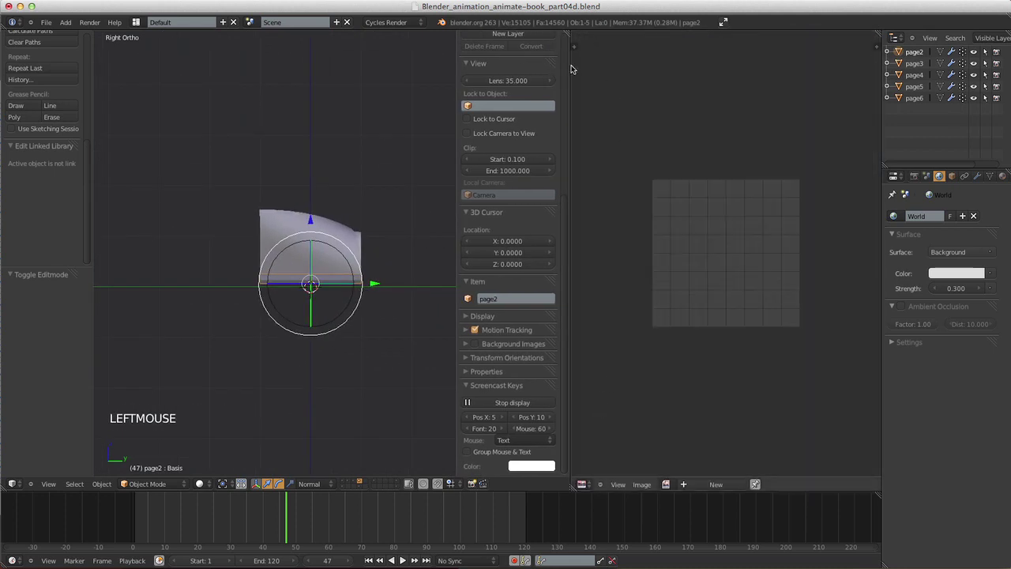
{"action": "left_click_drag", "start_coordinate": [571, 69], "coordinate": [507, 71]}
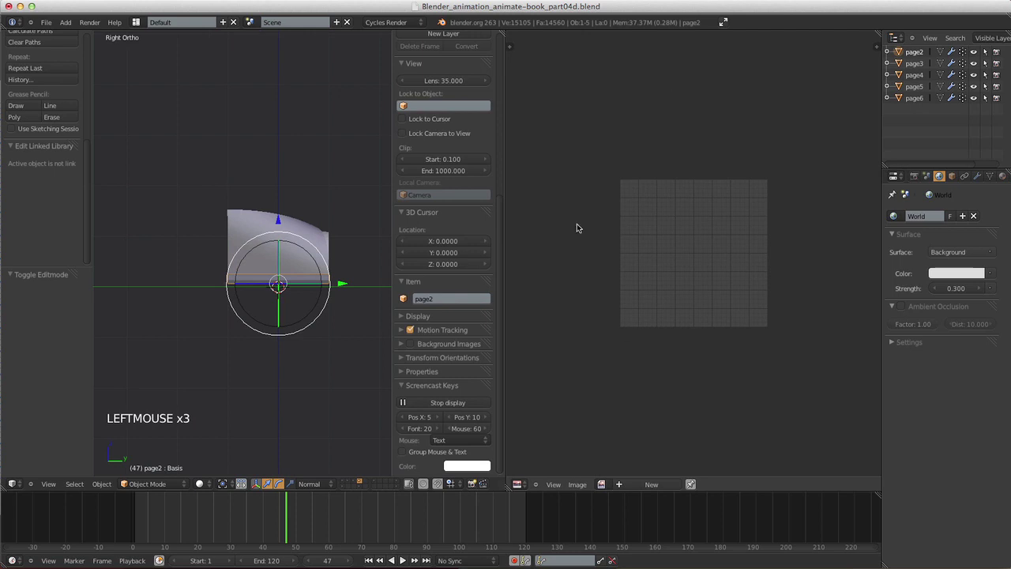
{"action": "key", "text": "Tab"}
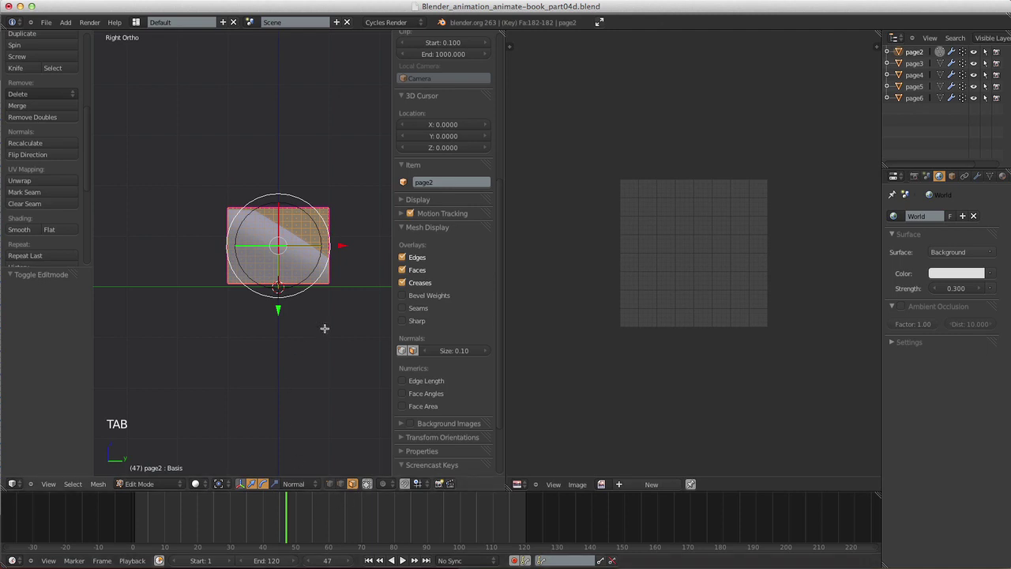
{"action": "key", "text": "grave"}
{"action": "key", "text": "grave"}
{"action": "key", "text": "Tab"}
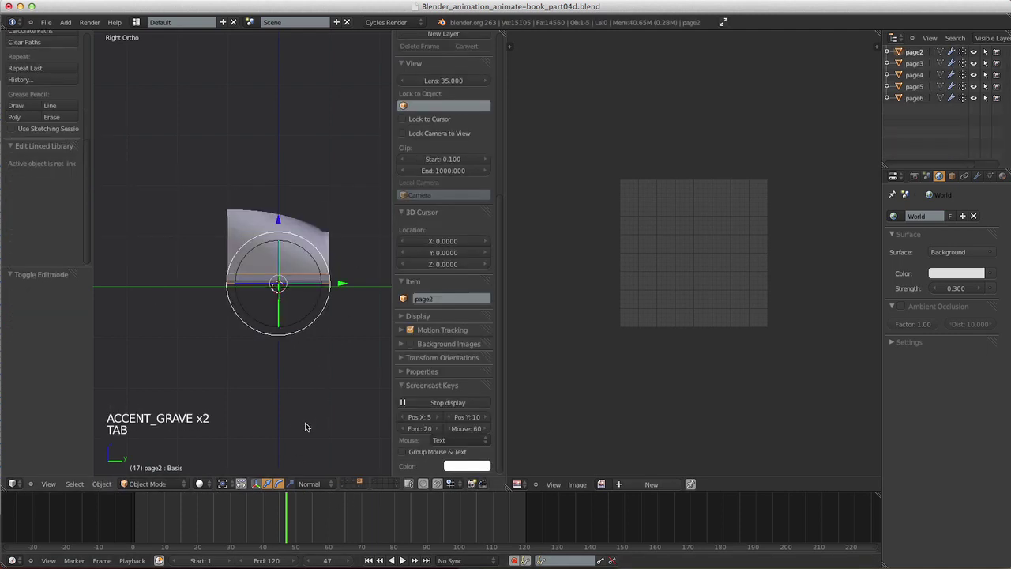
{"action": "left_click", "coordinate": [359, 484]}
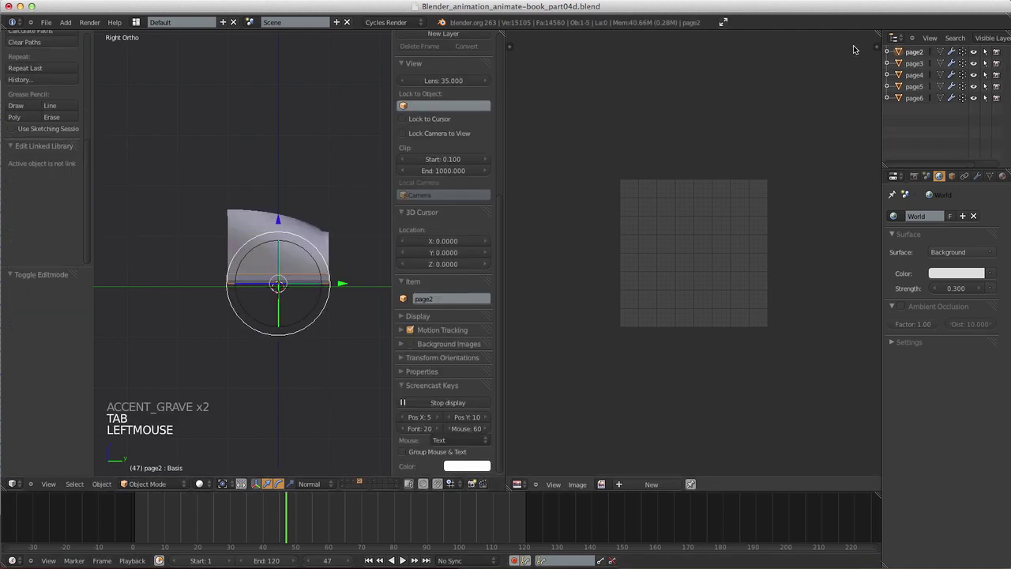
- Select page2 and rotate the object 90° about the global X axis
{"action": "left_click", "coordinate": [908, 52]}
{"action": "key", "text": "Tab"}
{"action": "middle_click_drag", "start_coordinate": [336, 294], "coordinate": [320, 286], "text": "shift"}
{"action": "key", "text": "Tab"}
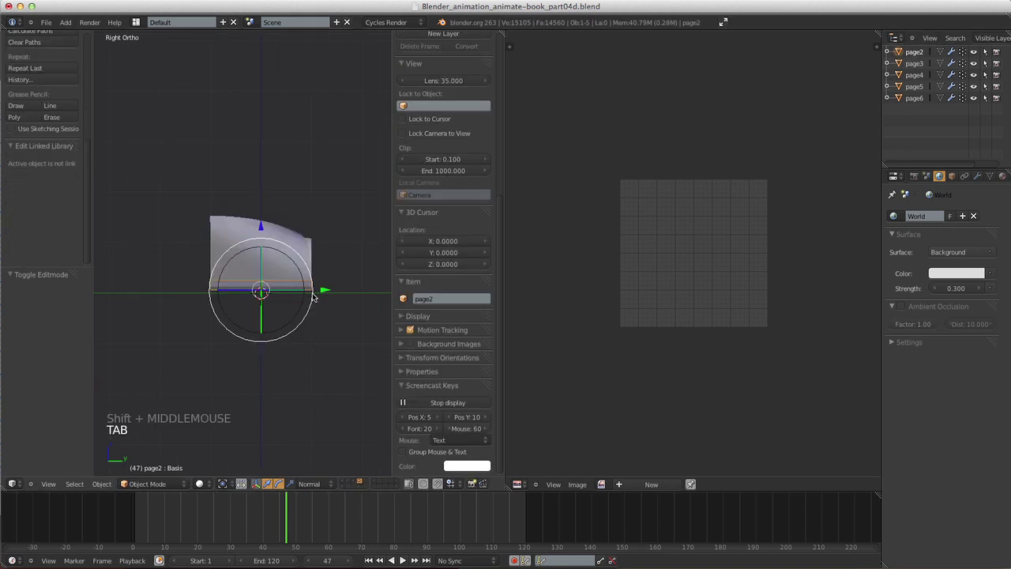
{"action": "key", "text": "r"}
{"action": "key", "text": "9"}
{"action": "key", "text": "0"}
{"action": "key", "text": "x"}
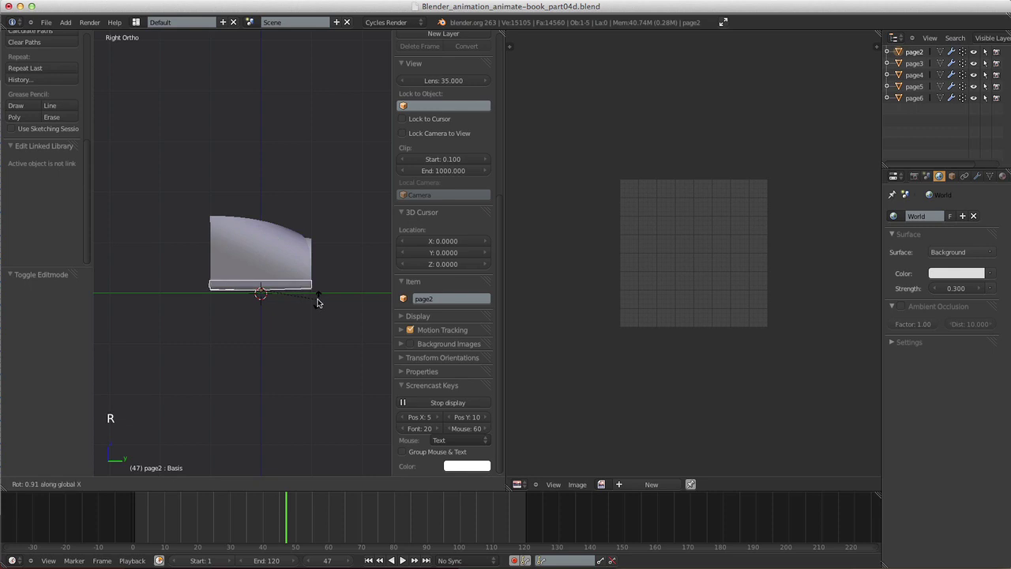
{"action": "left_click", "coordinate": [317, 304]}
- Unwrap page2's mesh with Project from View (Bounds) and mirror its UVs by scaling them -1 along X
{"action": "key", "text": "Tab"}
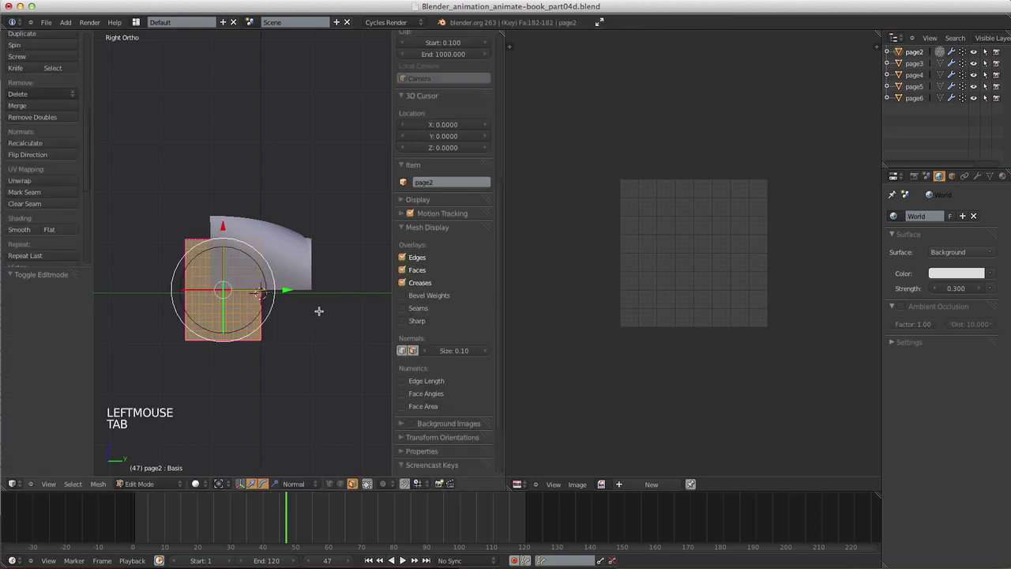
{"action": "key", "text": "u"}
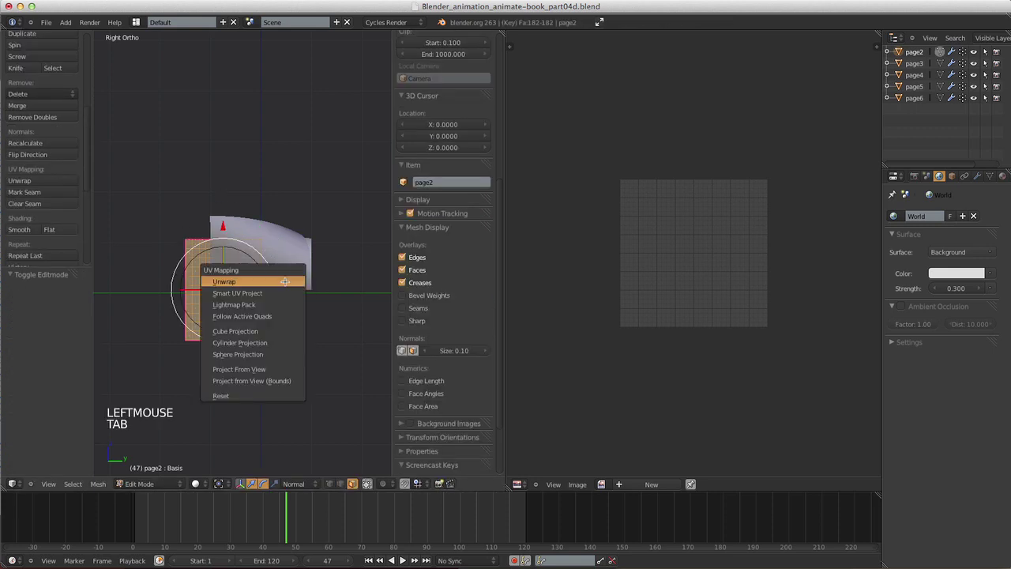
{"action": "left_click", "coordinate": [268, 381]}
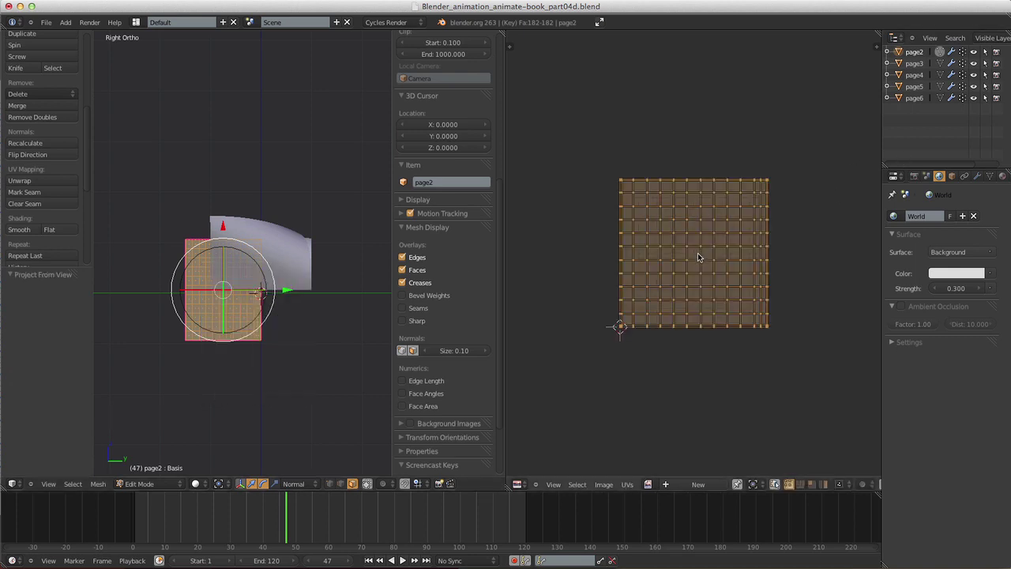
{"action": "key", "text": "s"}
{"action": "key", "text": "x"}
{"action": "key", "text": "minus"}
{"action": "key", "text": "1"}
{"action": "key", "text": "Return"}
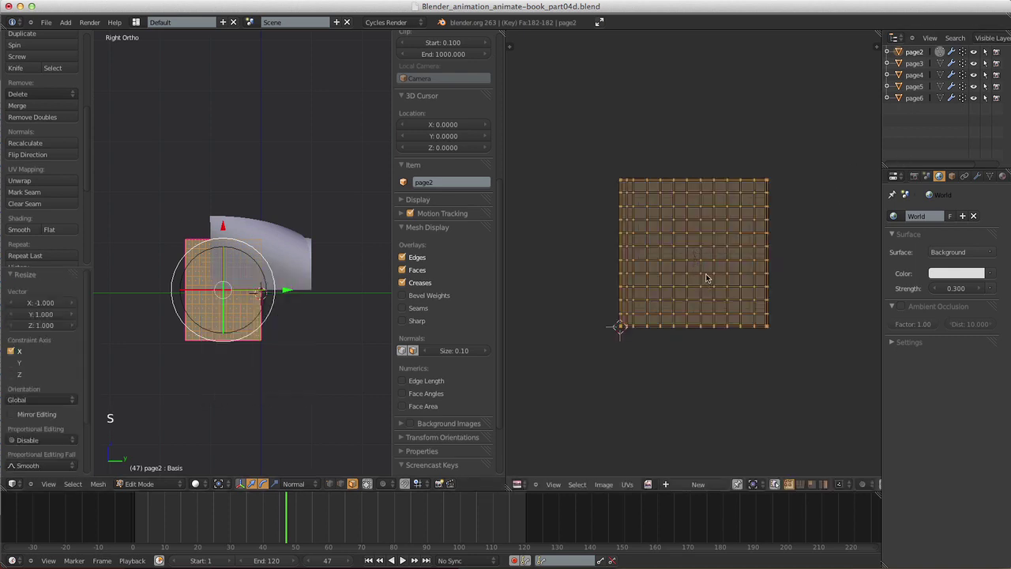
- Return page2 to Object Mode and clear its rotation
{"action": "left_click", "coordinate": [303, 299]}
{"action": "key", "text": "Tab"}
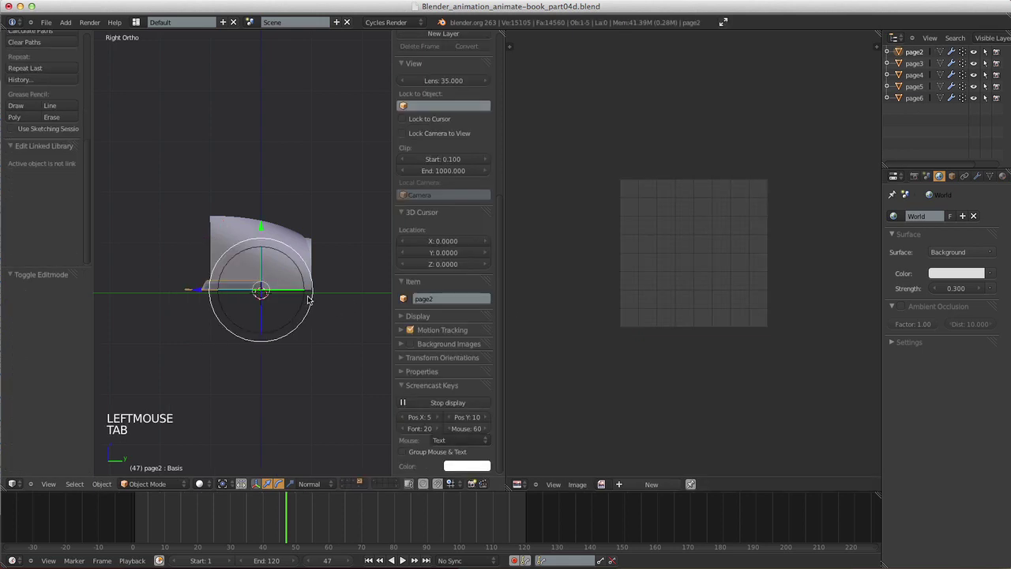
{"action": "key", "text": "alt+r"}
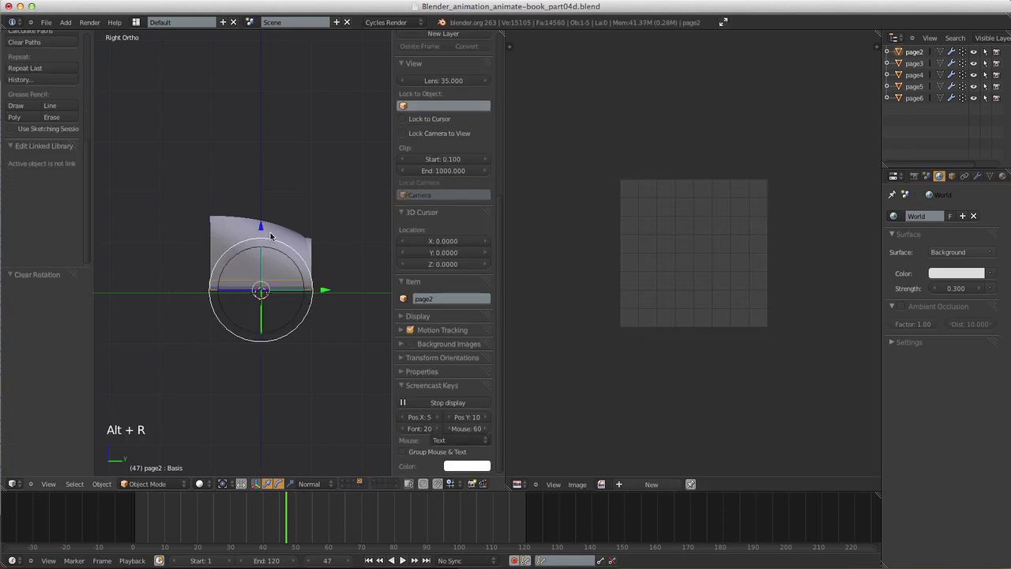
- Select page3, rotate the object 90° about the X axis and enter Edit Mode
{"action": "left_click", "coordinate": [915, 64]}
{"action": "key", "text": "Tab"}
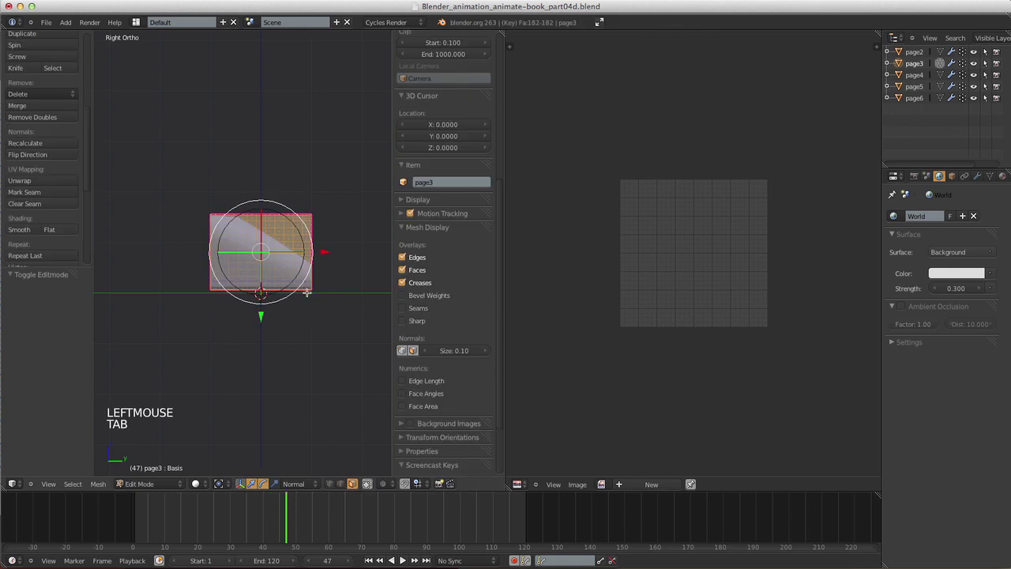
{"action": "key", "text": "Tab"}
{"action": "left_click_drag", "start_coordinate": [311, 294], "coordinate": [308, 298]}
{"action": "left_click", "coordinate": [308, 298]}
{"action": "key", "text": "Tab"}
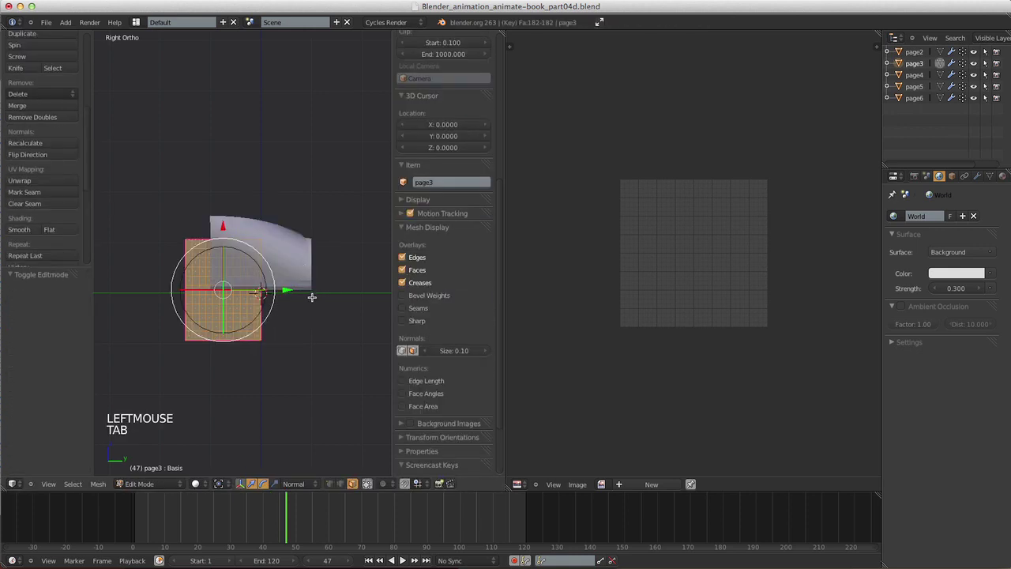
- Unwrap page3's mesh with Project from View (Bounds) and mirror its UVs by scaling them -1 along X
{"action": "key", "text": "u"}
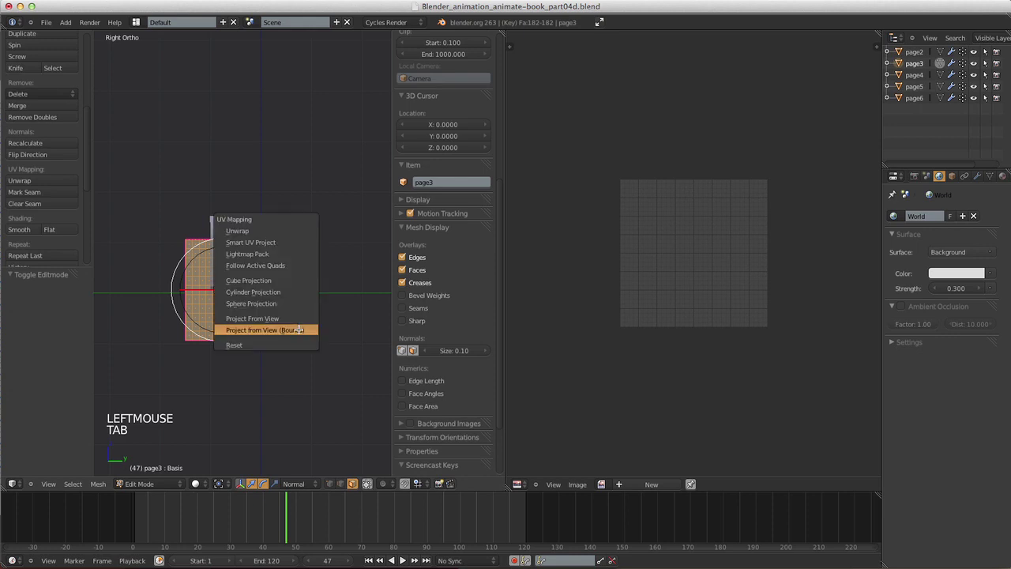
{"action": "left_click", "coordinate": [299, 329]}
{"action": "key", "text": "s"}
{"action": "key", "text": "x"}
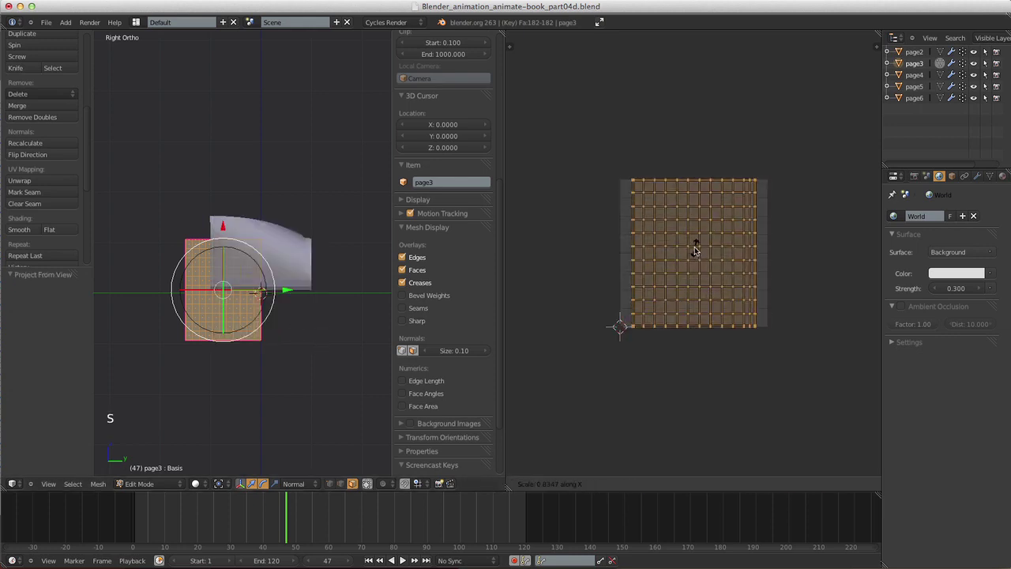
{"action": "key", "text": "minus"}
{"action": "key", "text": "1"}
{"action": "key", "text": "Return"}
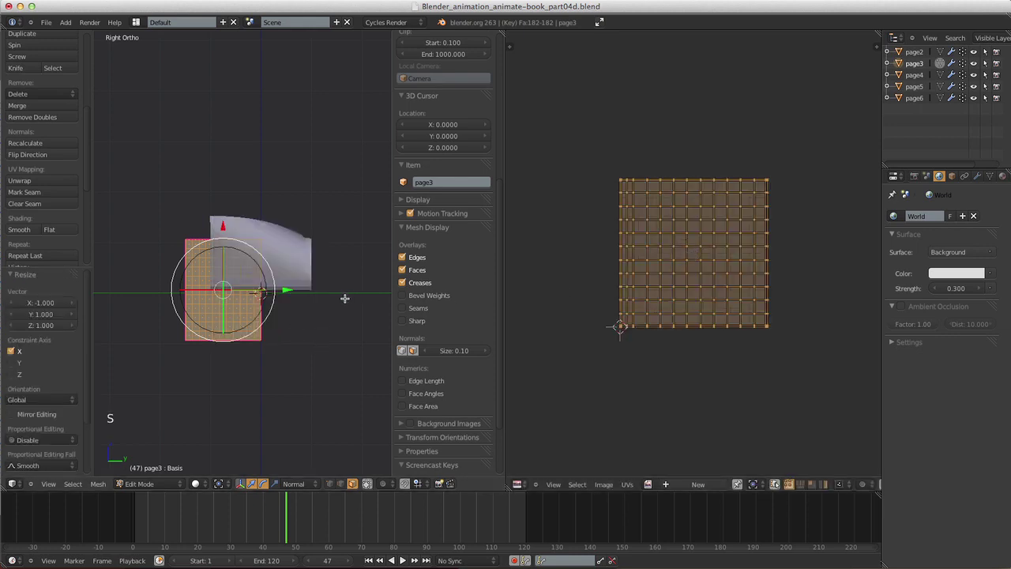
- Return page3 to Object Mode and clear its rotation
{"action": "left_click", "coordinate": [342, 301]}
{"action": "key", "text": "Tab"}
{"action": "key", "text": "alt+r"}
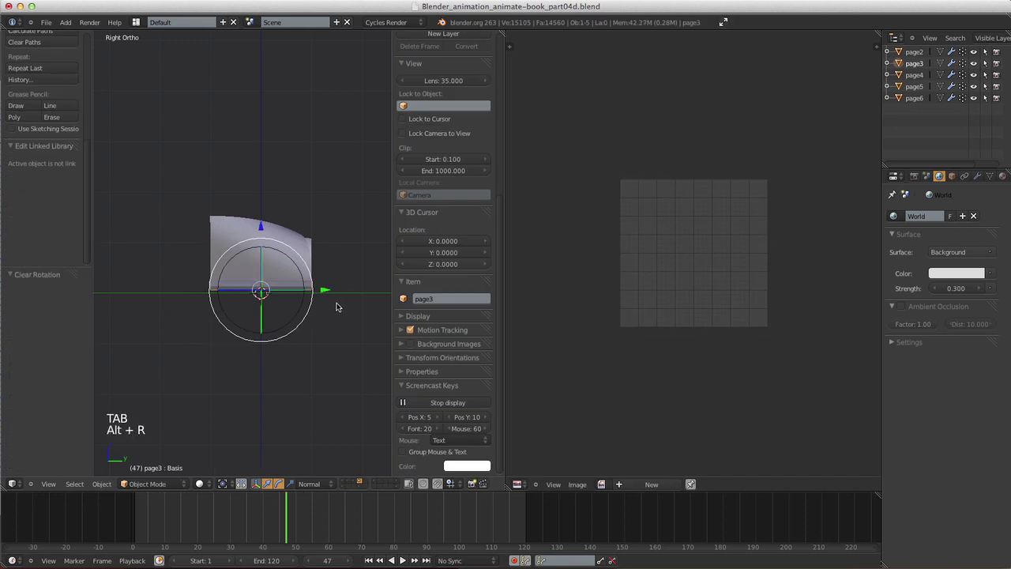
- Select page4 and rotate the object 90° about the global X axis
{"action": "mouse_move", "coordinate": [339, 309]}
{"action": "middle_mouse_down", "text": "shift"}
{"action": "mouse_move", "coordinate": [313, 321]}
{"action": "mouse_move", "coordinate": [343, 320]}
{"action": "middle_mouse_up", "text": "shift"}
{"action": "left_click", "coordinate": [914, 75]}
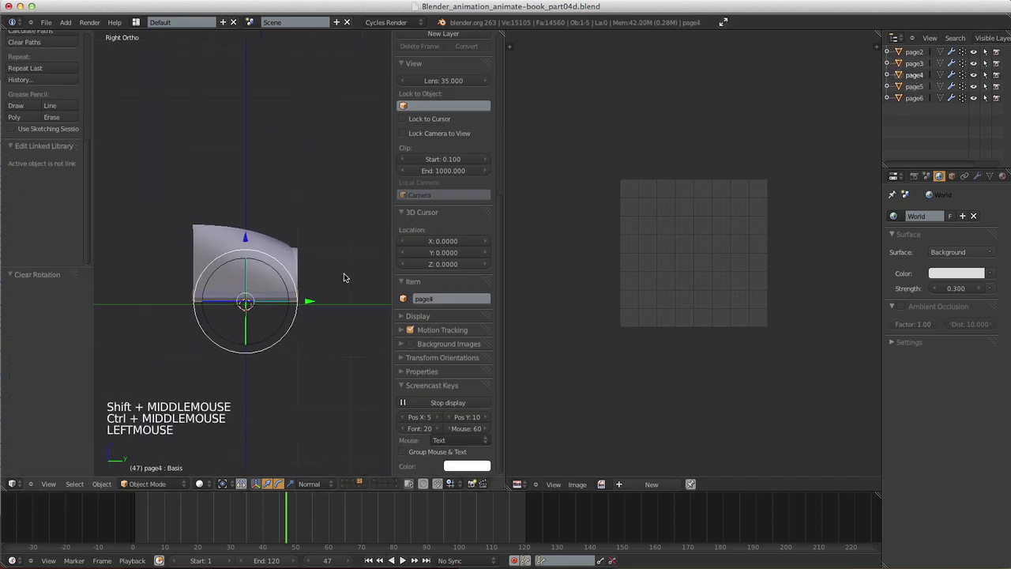
{"action": "key", "text": "Tab"}
{"action": "key", "text": "Tab"}
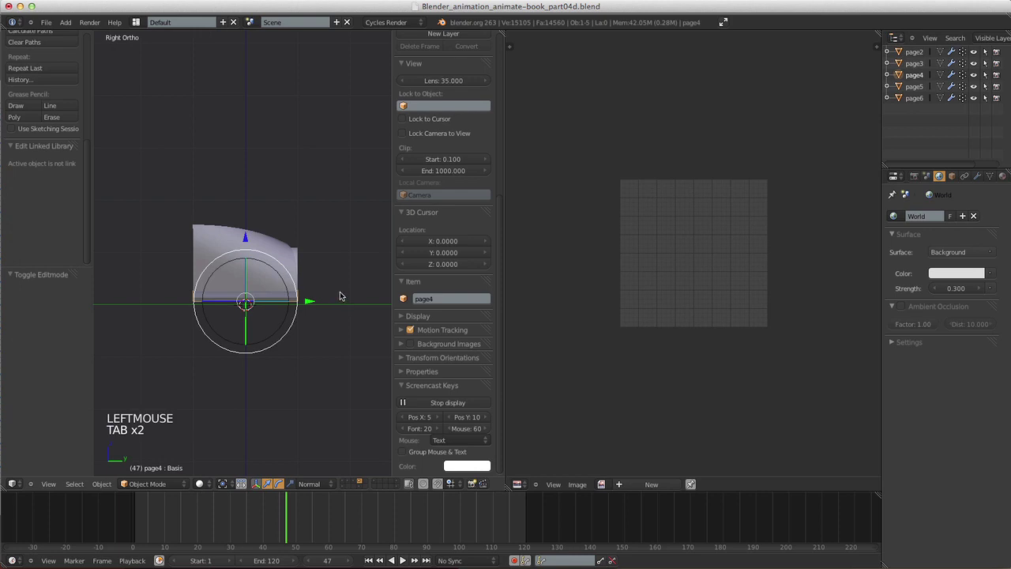
{"action": "key", "text": "r"}
{"action": "key", "text": "x"}
{"action": "key", "text": "9"}
{"action": "key", "text": "0"}
{"action": "key", "text": "Return"}
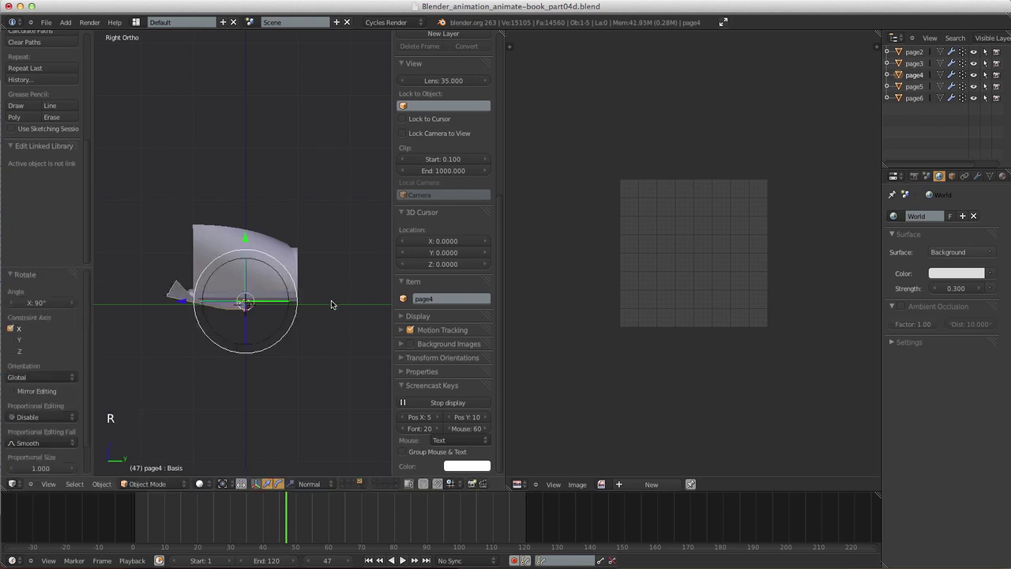
{"action": "left_click", "coordinate": [332, 304]}
- Unwrap page4's mesh in Edit Mode with Project from View (Bounds)
{"action": "key", "text": "Tab"}
{"action": "key", "text": "u"}
{"action": "left_click", "coordinate": [333, 299]}
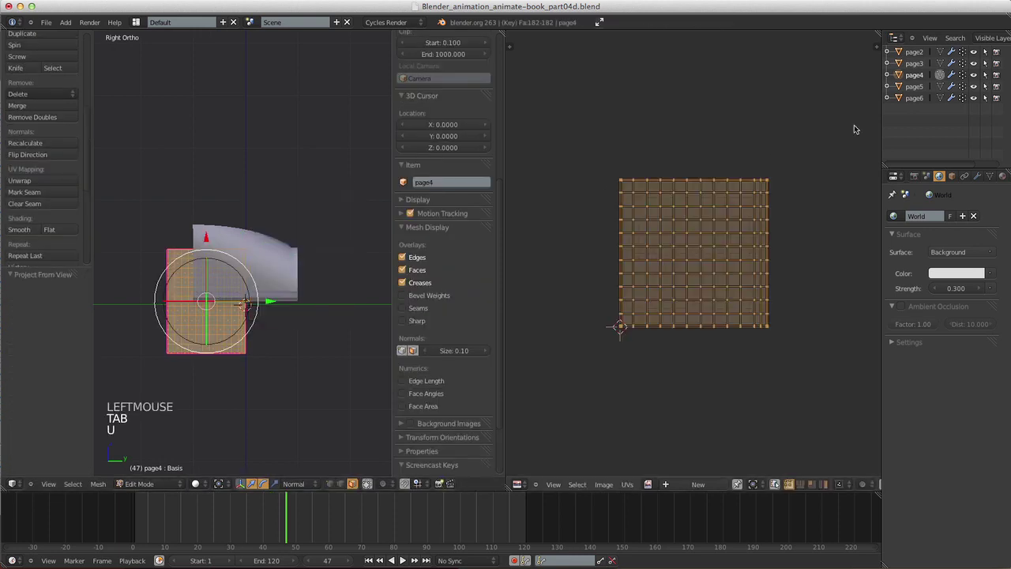
- Mirror page4's UVs by scaling them -1 along X, and clear the object's rotation in Object Mode
{"action": "key", "text": "s"}
{"action": "key", "text": "x"}
{"action": "key", "text": "1"}
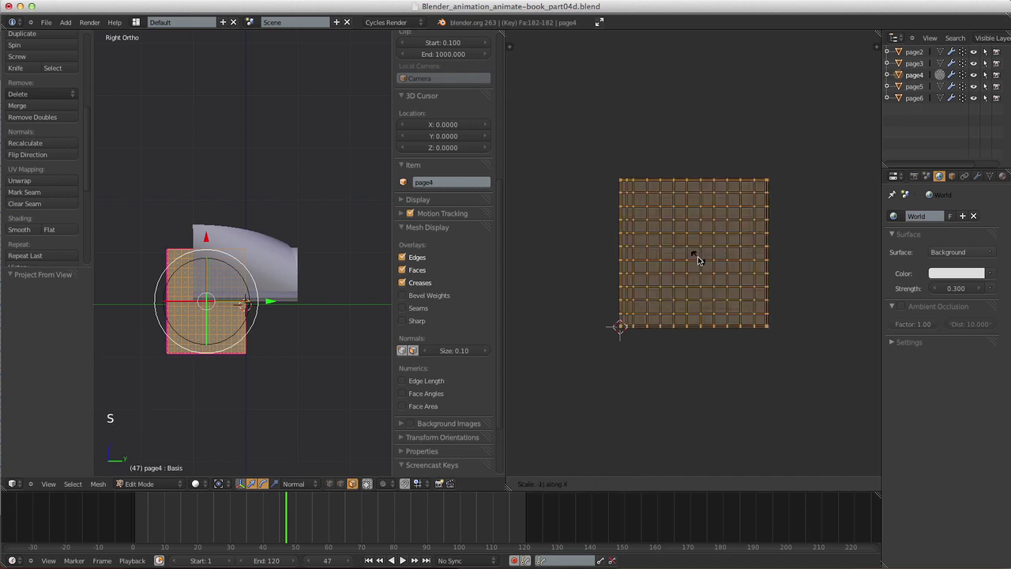
{"action": "left_click", "coordinate": [697, 256]}
{"action": "key", "text": "Tab"}
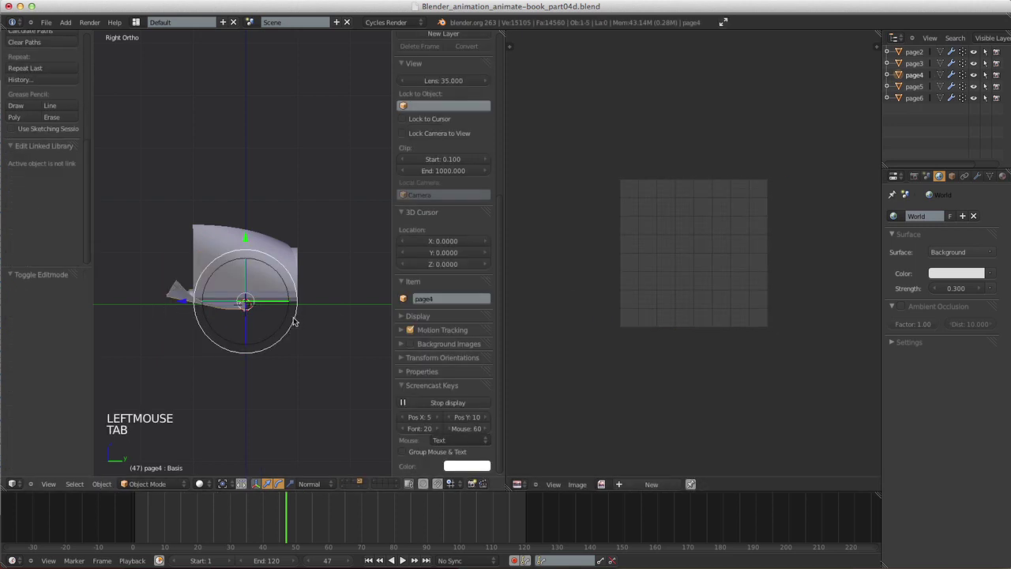
{"action": "key", "text": "alt+r"}
- Select page5 and rotate the object 90° about the X axis
{"action": "left_click", "coordinate": [913, 86]}
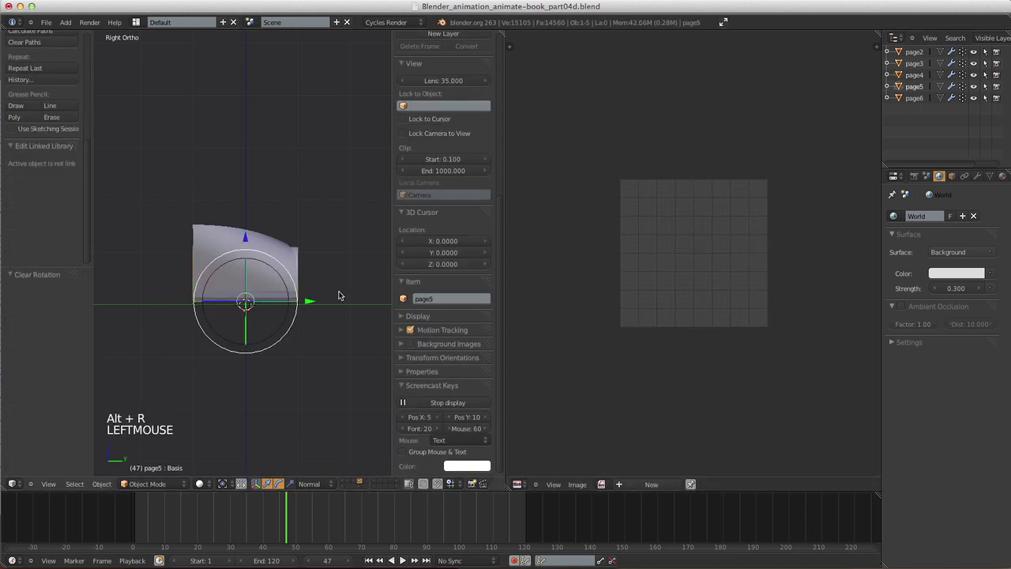
{"action": "key", "text": "Tab"}
{"action": "key", "text": "Tab"}
{"action": "type", "text": "r"}
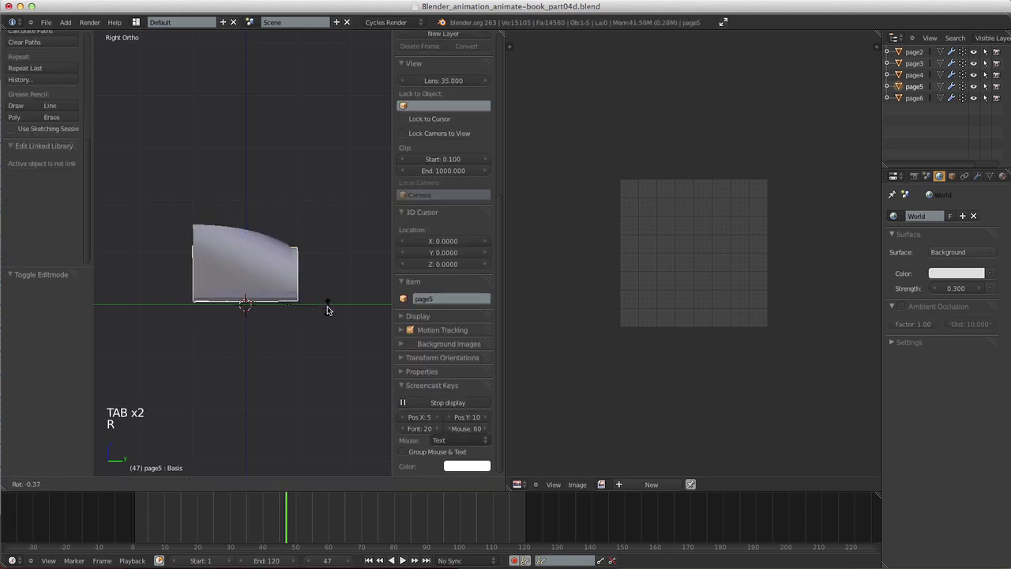
{"action": "type", "text": "x90"}
{"action": "key", "text": "Return"}
{"action": "left_click", "coordinate": [306, 287]}
- Unwrap page5's mesh in Edit Mode with Project from View (Bounds)
{"action": "key", "text": "Tab"}
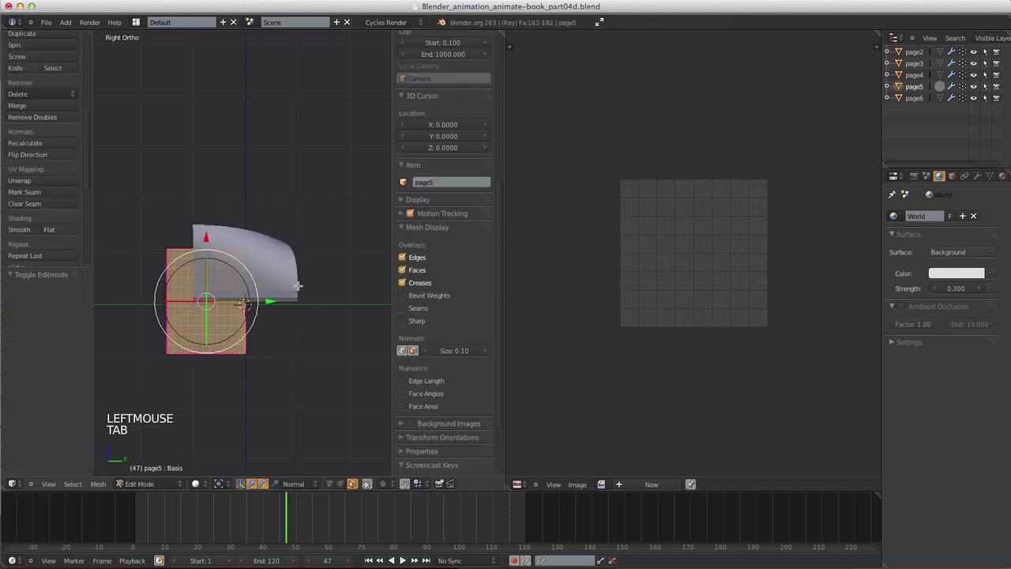
{"action": "key", "text": "u"}
{"action": "left_click", "coordinate": [292, 298]}
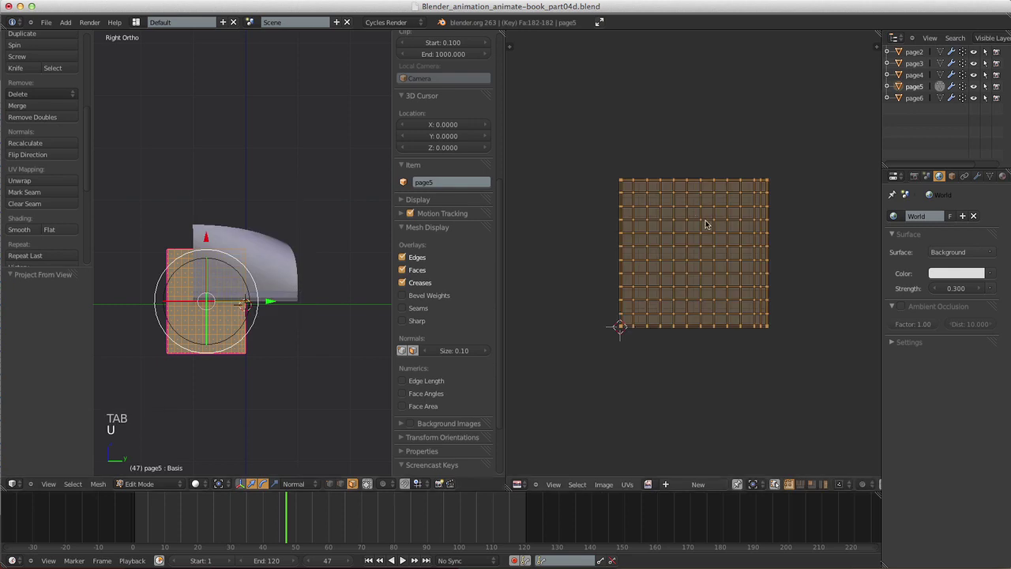
- Mirror page5's UVs by scaling them -1 along X, and clear the object's rotation in Object Mode
{"action": "key", "text": "s"}
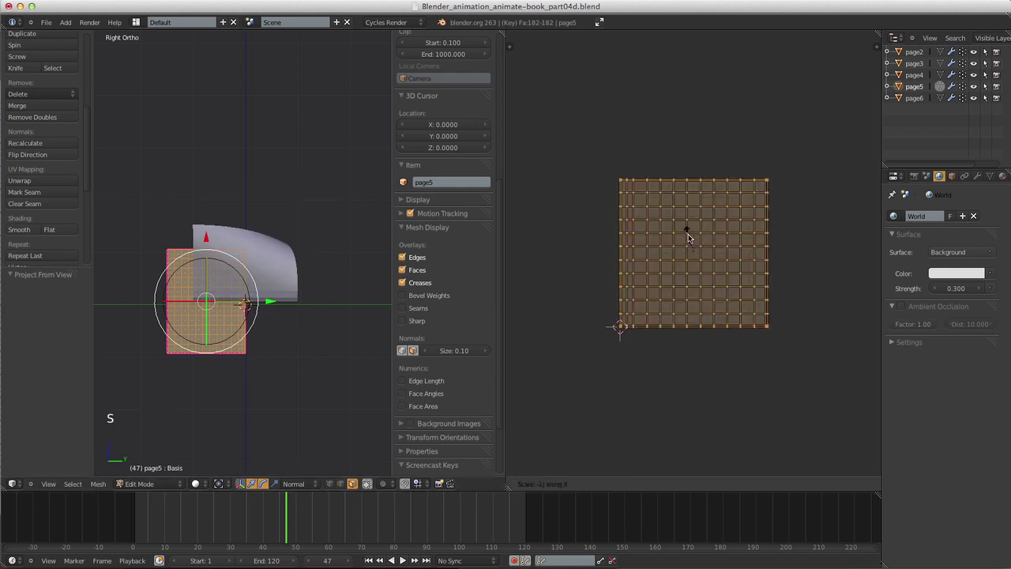
{"action": "left_click", "coordinate": [688, 234]}
{"action": "key", "text": "Tab"}
{"action": "key", "text": "alt+r"}
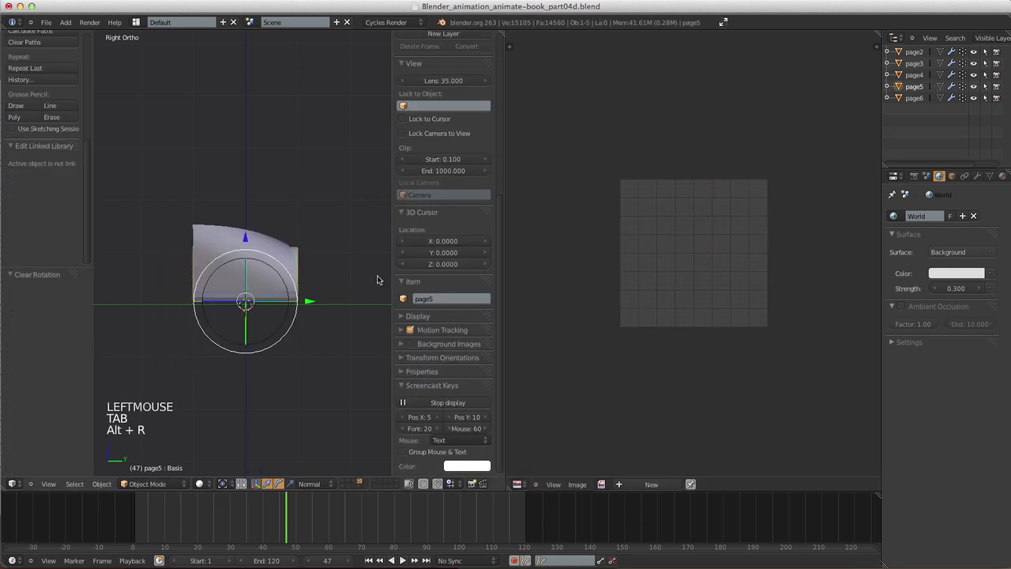
- Select page6 and rotate the object 90° about the global X axis
{"action": "left_click", "coordinate": [913, 98]}
{"action": "key", "text": "Tab"}
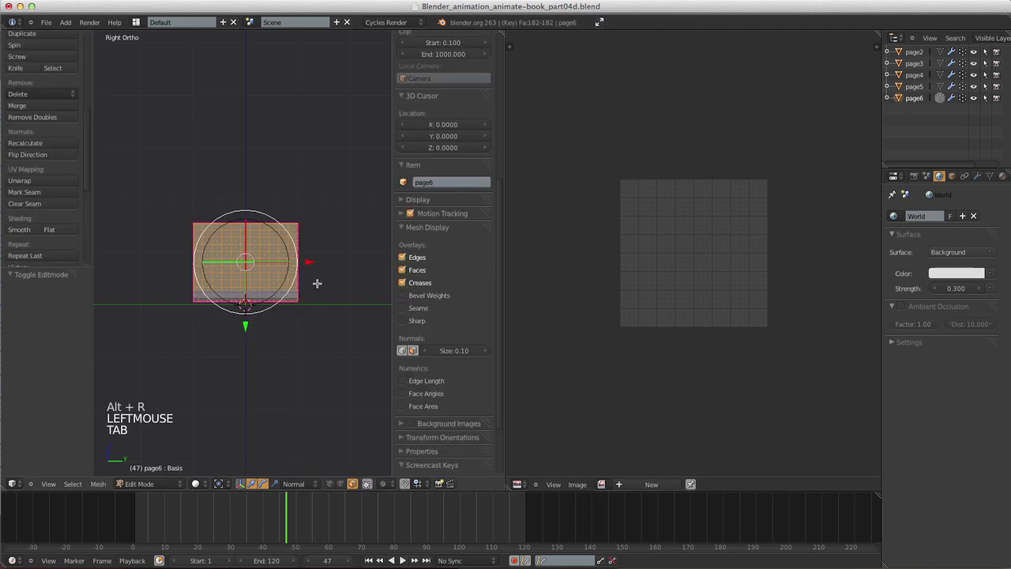
{"action": "key", "text": "Tab"}
{"action": "key", "text": "r"}
{"action": "key", "text": "x"}
{"action": "key", "text": "9"}
{"action": "key", "text": "0"}
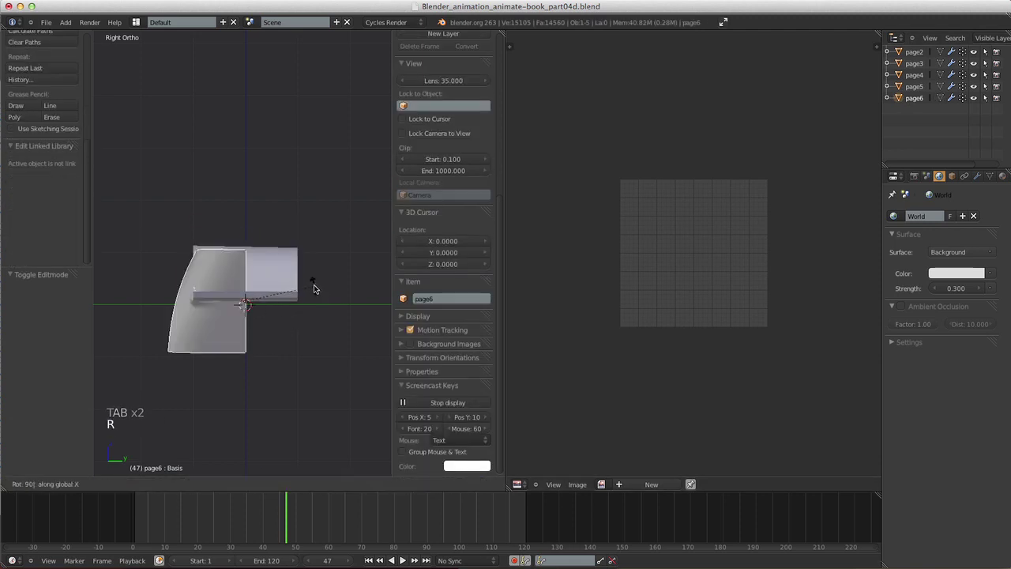
{"action": "left_click", "coordinate": [315, 294]}
- Unwrap page6's mesh in Edit Mode with Project from View (Bounds)
{"action": "key", "text": "Tab"}
{"action": "key", "text": "u"}
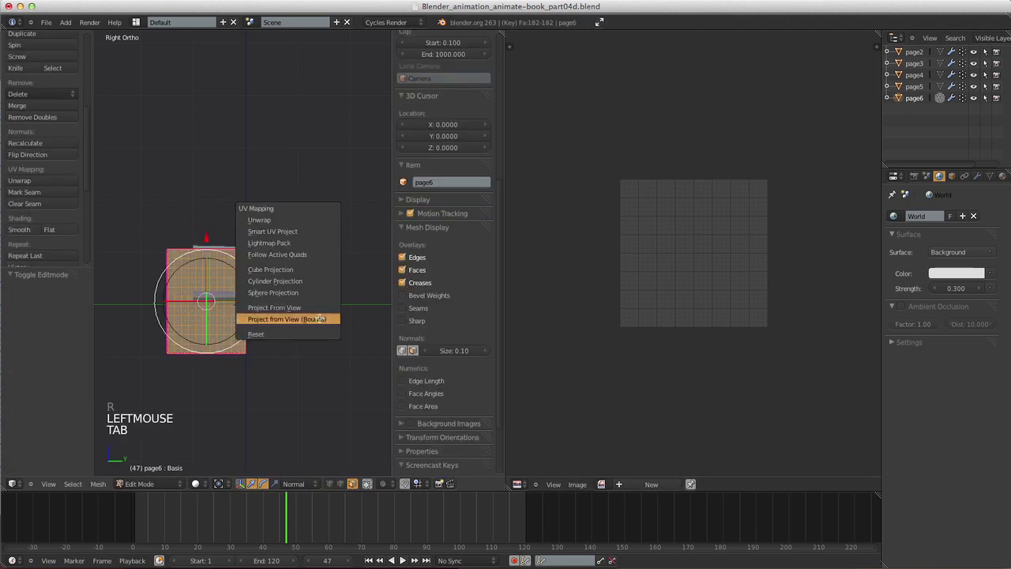
{"action": "left_click", "coordinate": [333, 314]}
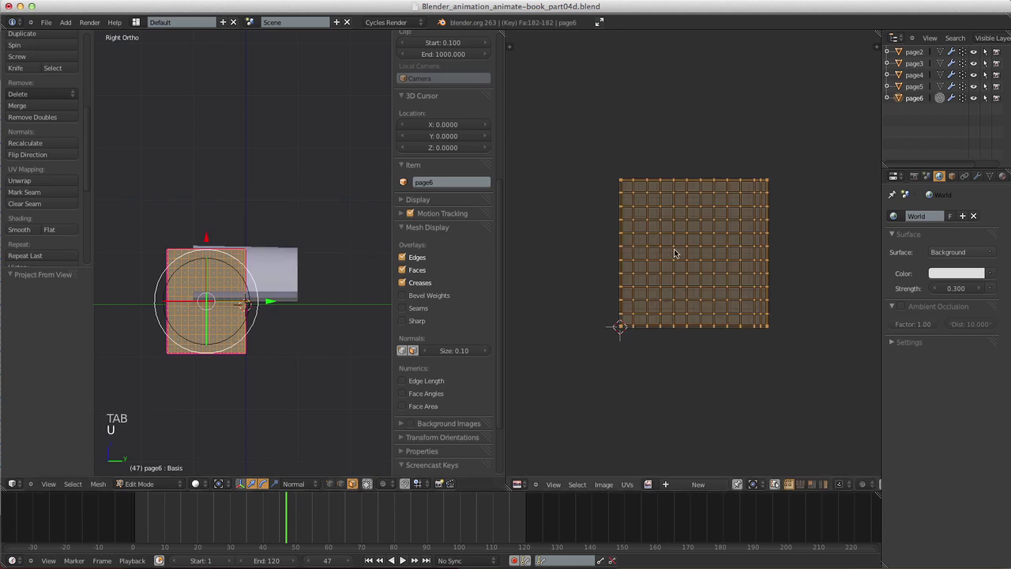
- Mirror page6's UVs by scaling them -1 along X, and clear the object's rotation in Object Mode
{"action": "key", "text": "s"}
{"action": "key", "text": "x"}
{"action": "key", "text": "0"}
{"action": "key", "text": "Escape"}
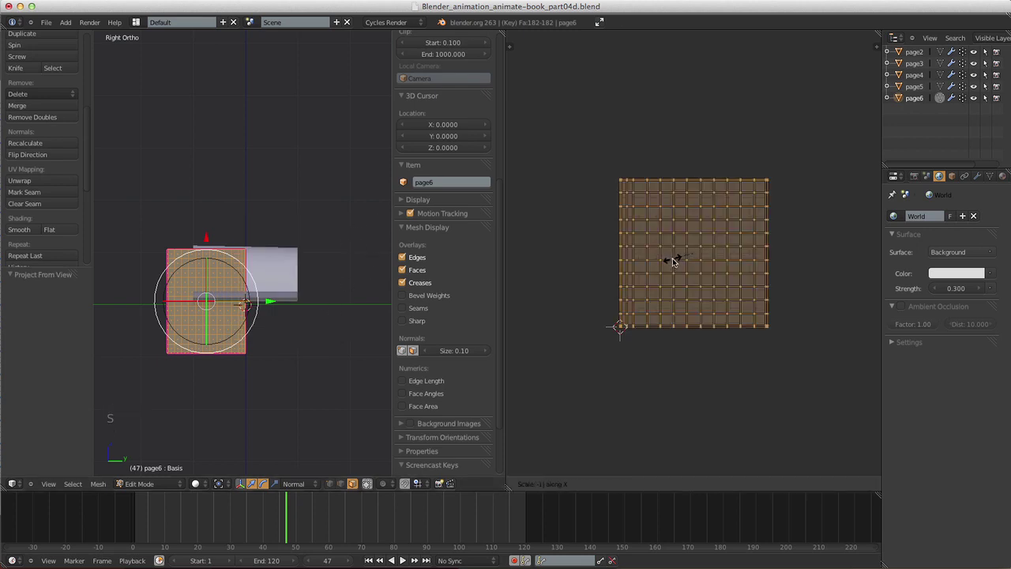
{"action": "left_click", "coordinate": [317, 284]}
{"action": "key", "text": "Tab"}
{"action": "key", "text": "alt+r"}
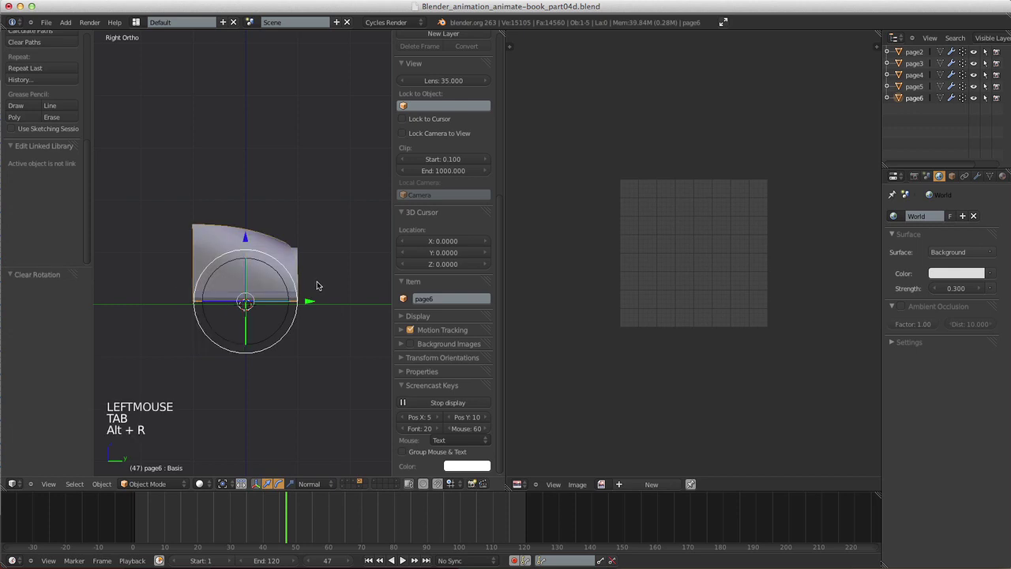
- Move page1 from its own layer to the layer holding page2 to page6, and display that layer
{"action": "middle_click_drag", "start_coordinate": [318, 285], "coordinate": [327, 349]}
{"action": "key", "text": "a"}
{"action": "middle_click_drag", "start_coordinate": [317, 389], "coordinate": [330, 436]}
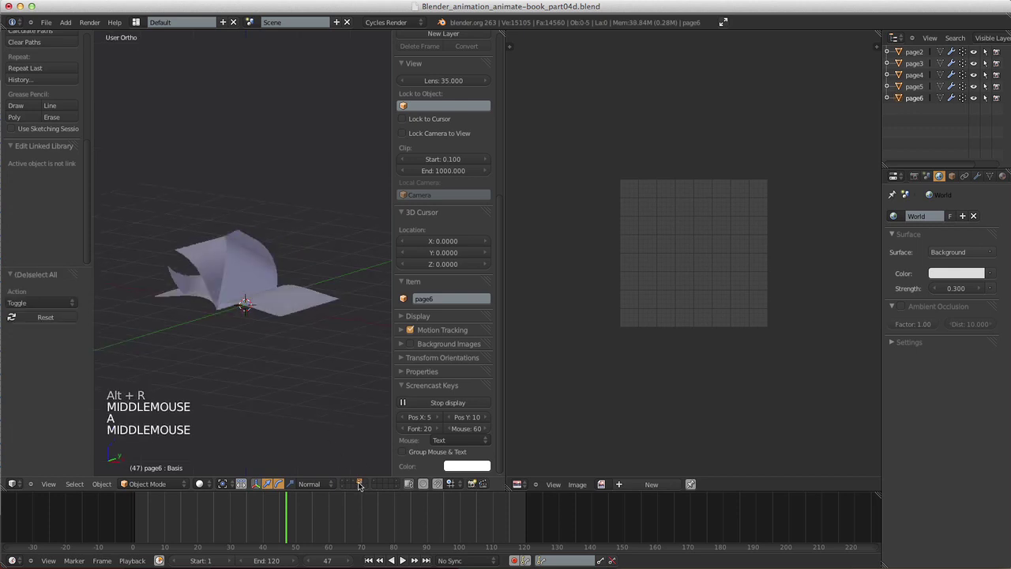
{"action": "left_click", "coordinate": [358, 485]}
{"action": "right_click", "coordinate": [247, 291]}
{"action": "middle_click_drag", "start_coordinate": [248, 299], "coordinate": [276, 364]}
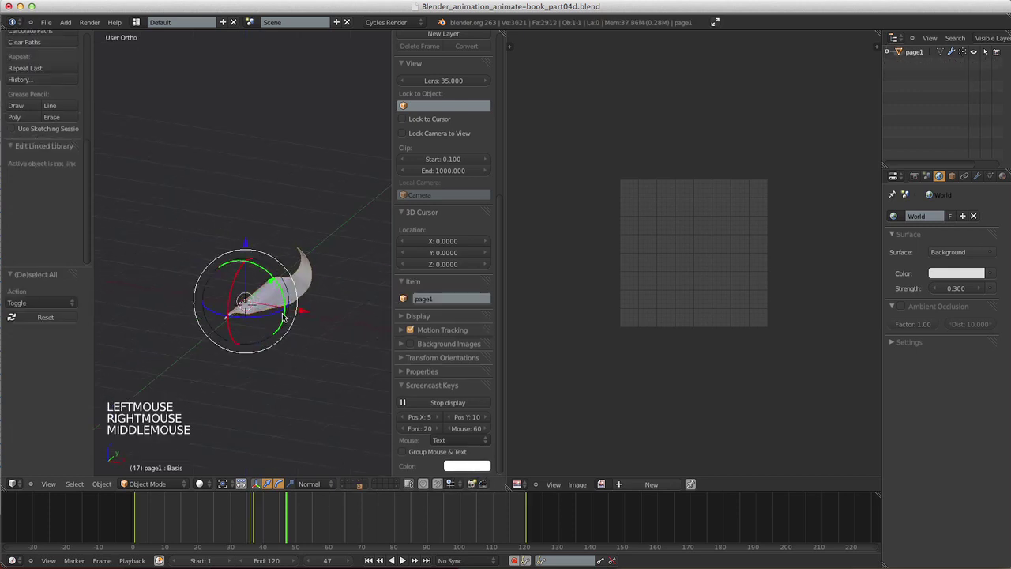
{"action": "key", "text": "m"}
{"action": "left_click", "coordinate": [399, 338]}
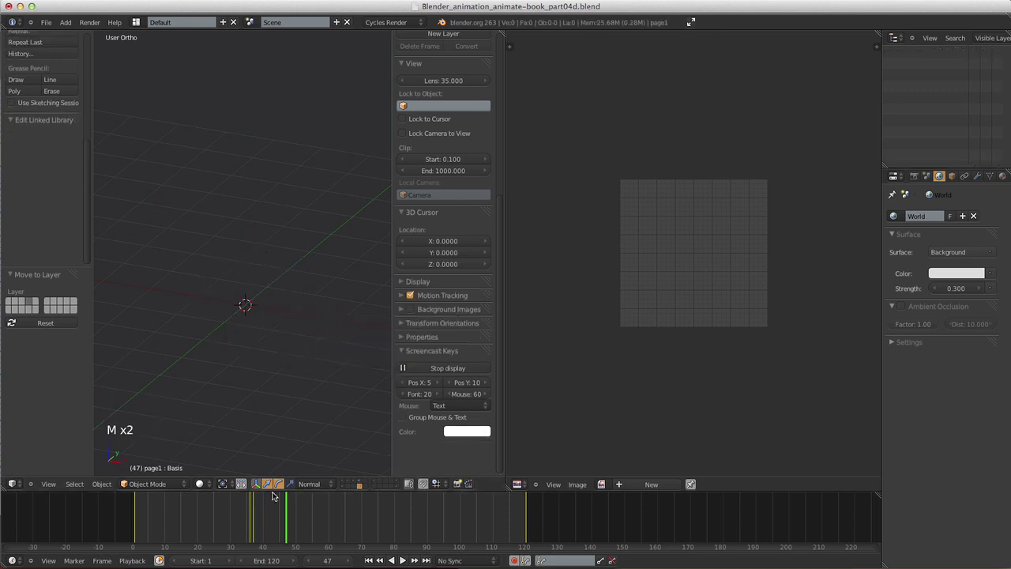
{"action": "left_click", "coordinate": [353, 483]}
{"action": "middle_click_drag", "start_coordinate": [311, 327], "coordinate": [310, 402], "text": "shift"}
- Select page6 to page2 with page1 as the active object, and link page1's materials to all of them
{"action": "left_click", "coordinate": [914, 110]}
{"action": "left_click", "coordinate": [918, 99], "text": "shift"}
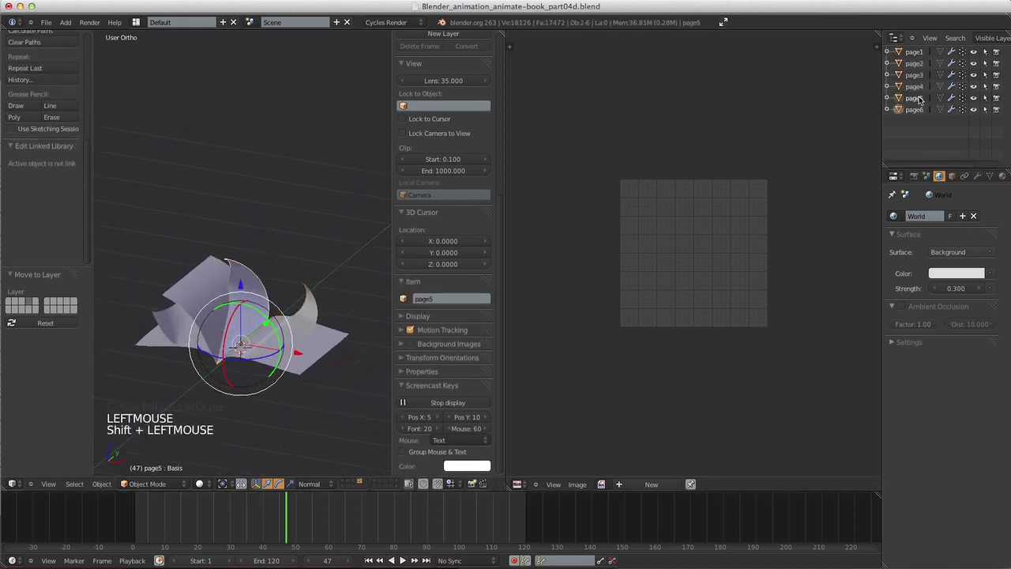
{"action": "left_click", "coordinate": [915, 86], "text": "shift"}
{"action": "left_click", "coordinate": [915, 74], "text": "shift"}
{"action": "left_click", "coordinate": [914, 63], "text": "shift"}
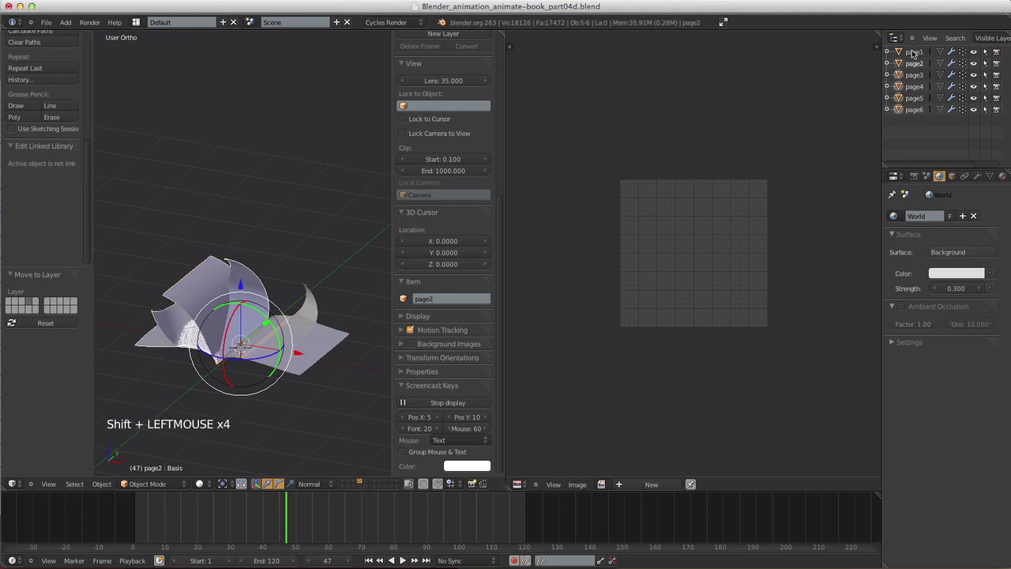
{"action": "left_click", "coordinate": [914, 51], "text": "shift"}
{"action": "key", "text": "ctrl+l"}
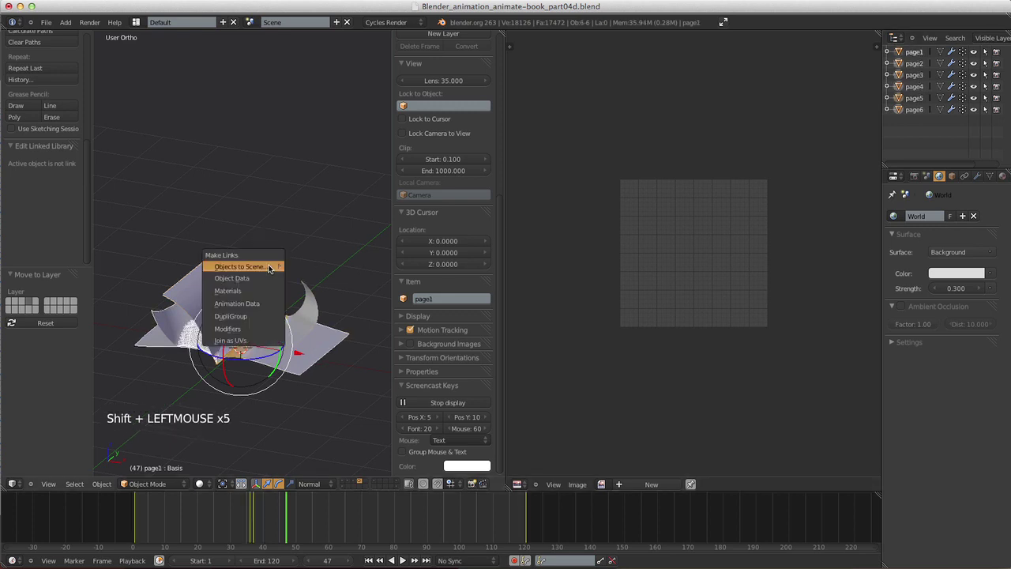
{"action": "left_click", "coordinate": [228, 292]}
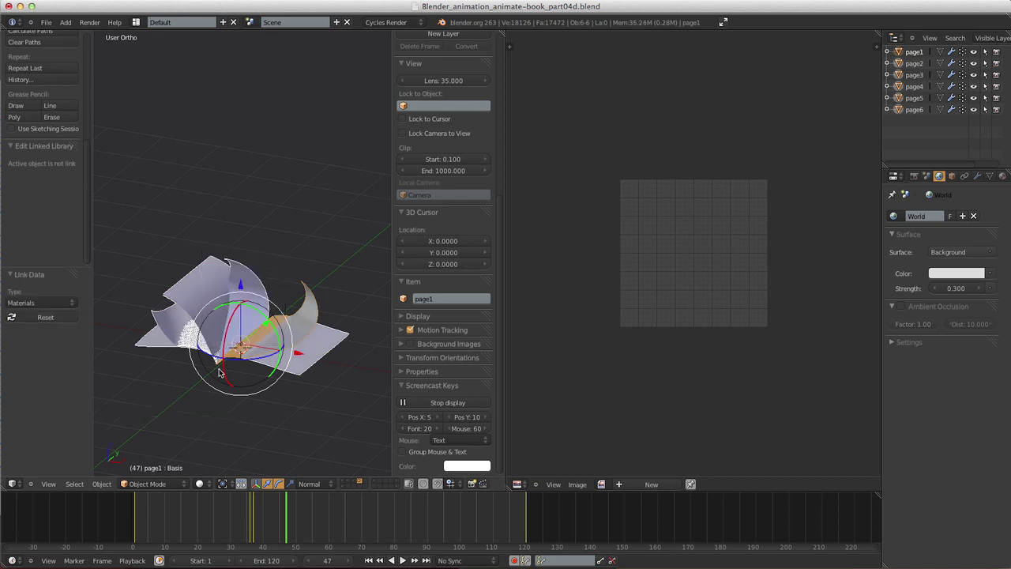
- Display page1's material settings, set the timeline to frame 45 and deselect all objects
{"action": "right_click", "coordinate": [282, 306]}
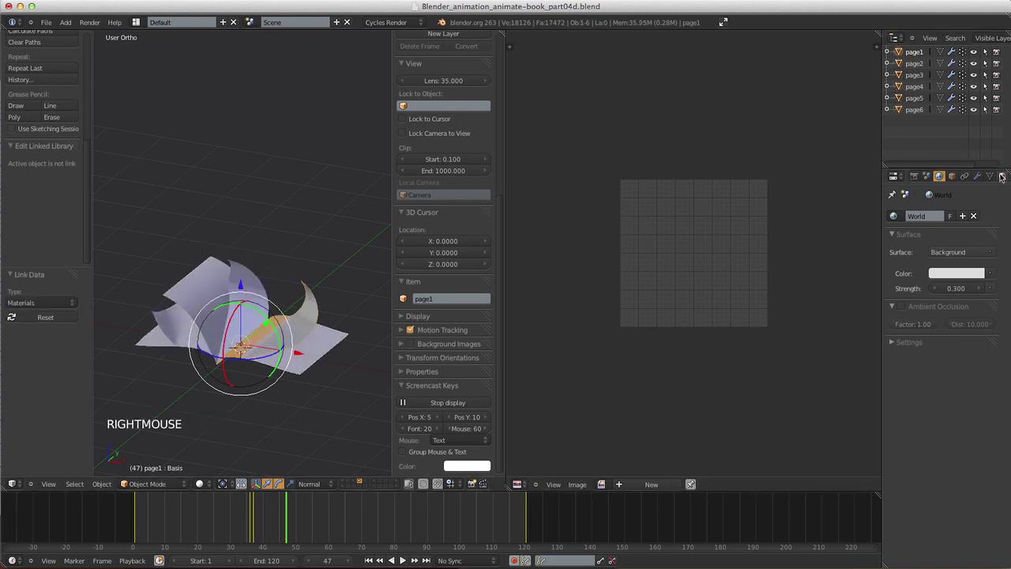
{"action": "left_click", "coordinate": [1002, 175]}
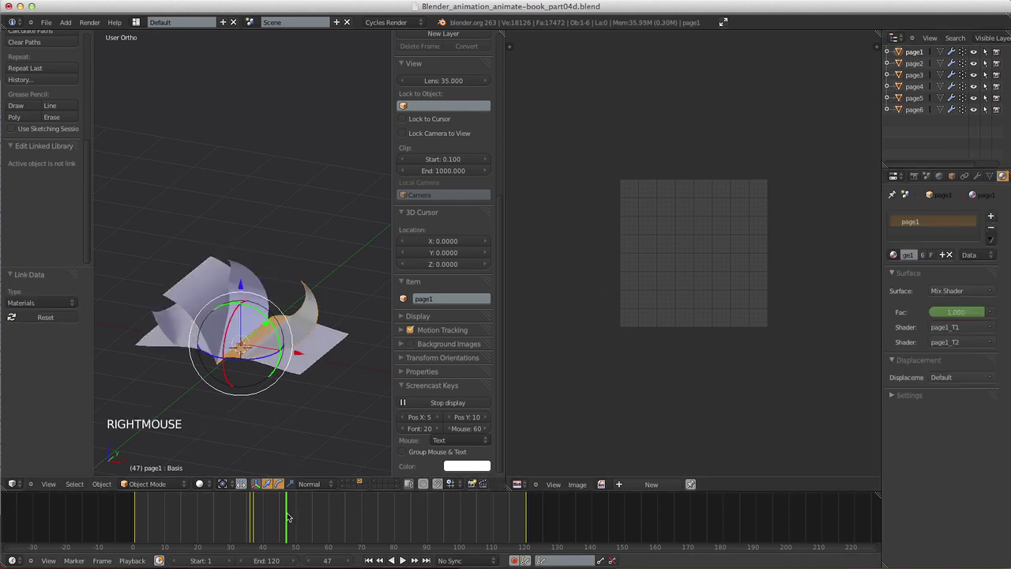
{"action": "double_click", "coordinate": [206, 519]}
{"action": "left_click_drag", "start_coordinate": [197, 519], "coordinate": [286, 485]}
{"action": "key", "text": "a"}
{"action": "middle_click_drag", "start_coordinate": [324, 361], "coordinate": [332, 362]}
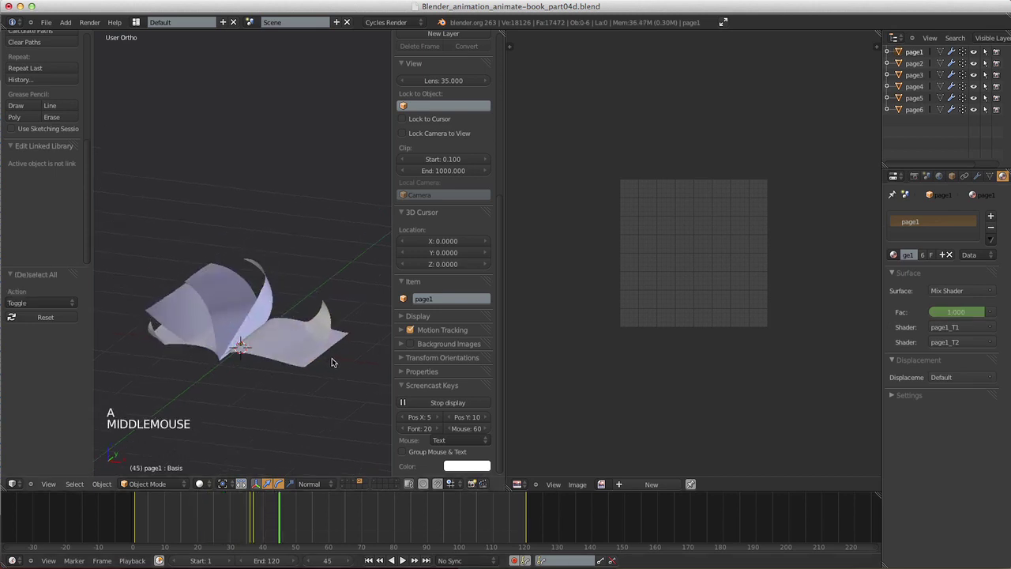
- Show the layers with the cover, binding and lateral pages too, and merge the image editor area into the 3D view
{"action": "left_click", "coordinate": [343, 481], "text": "shift"}
{"action": "left_click", "coordinate": [349, 483], "text": "shift"}
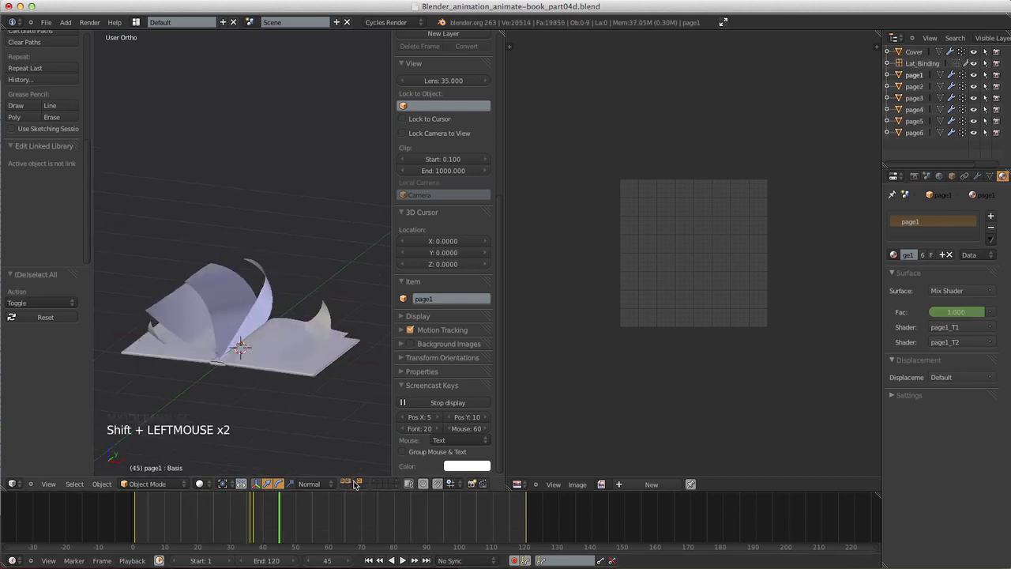
{"action": "left_click", "coordinate": [353, 484], "text": "shift"}
{"action": "middle_click_drag", "start_coordinate": [361, 420], "coordinate": [359, 473], "text": "shift"}
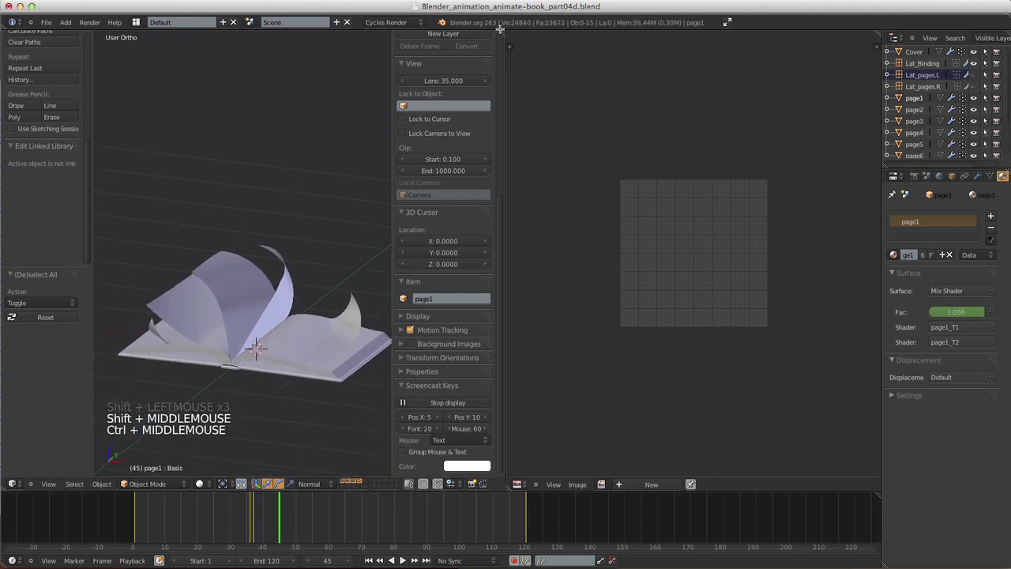
{"action": "left_click_drag", "start_coordinate": [503, 32], "coordinate": [596, 50]}
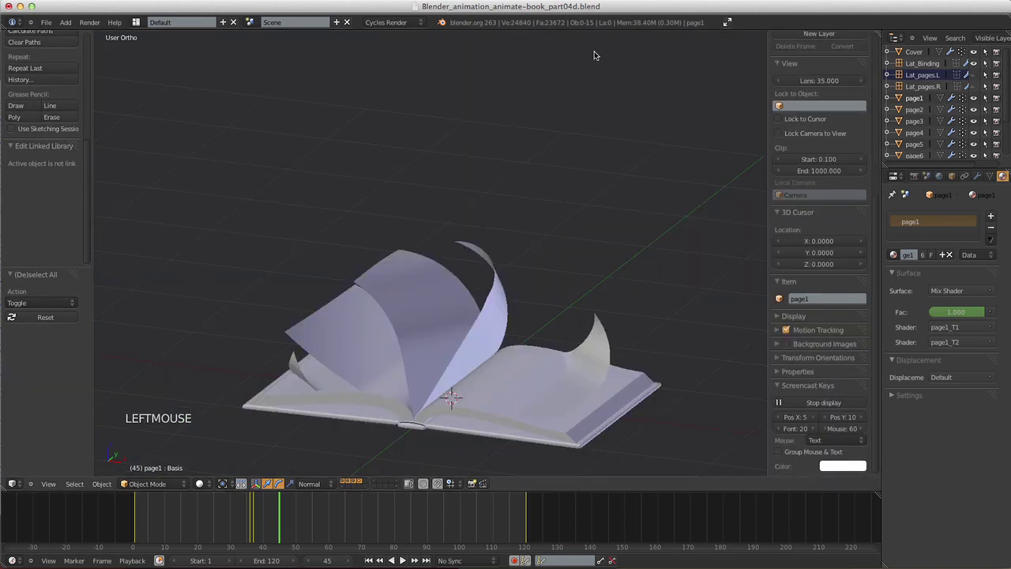
{"action": "middle_click_drag", "start_coordinate": [658, 224], "coordinate": [603, 219], "text": "shift"}
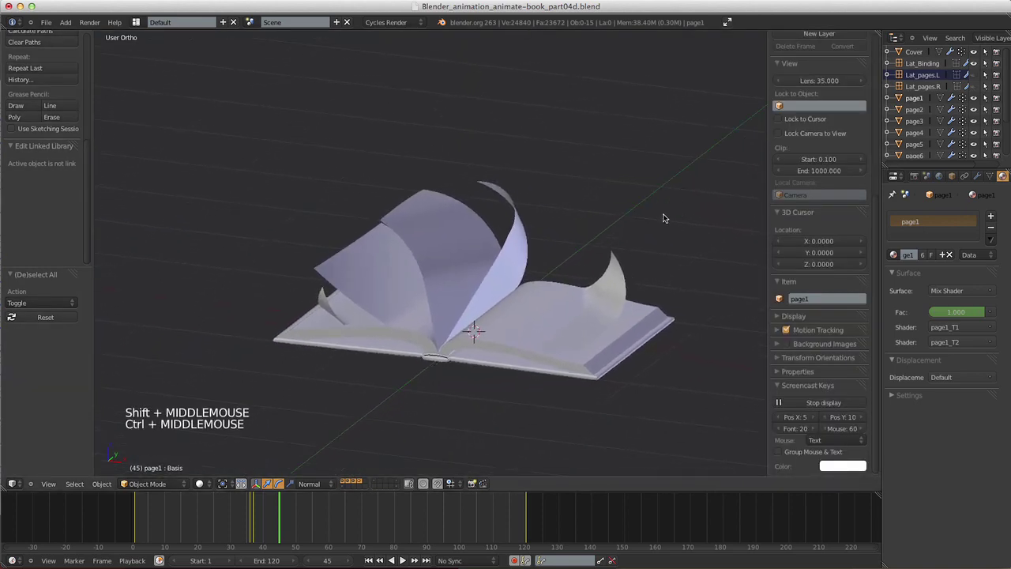
- Show the layer with the lights, backdrop and camera, and frame the scene through the camera
{"action": "left_click", "coordinate": [397, 485], "text": "shift"}
{"action": "middle_click_drag", "start_coordinate": [521, 380], "coordinate": [498, 379], "text": "shift"}
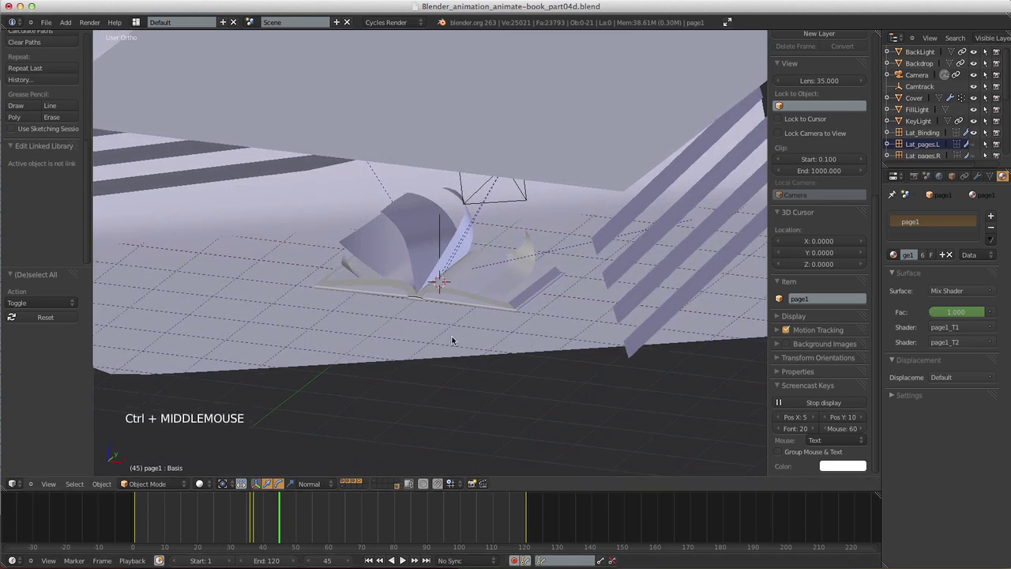
{"action": "middle_click_drag", "start_coordinate": [454, 341], "coordinate": [435, 335]}
{"action": "key", "text": "KP_0"}
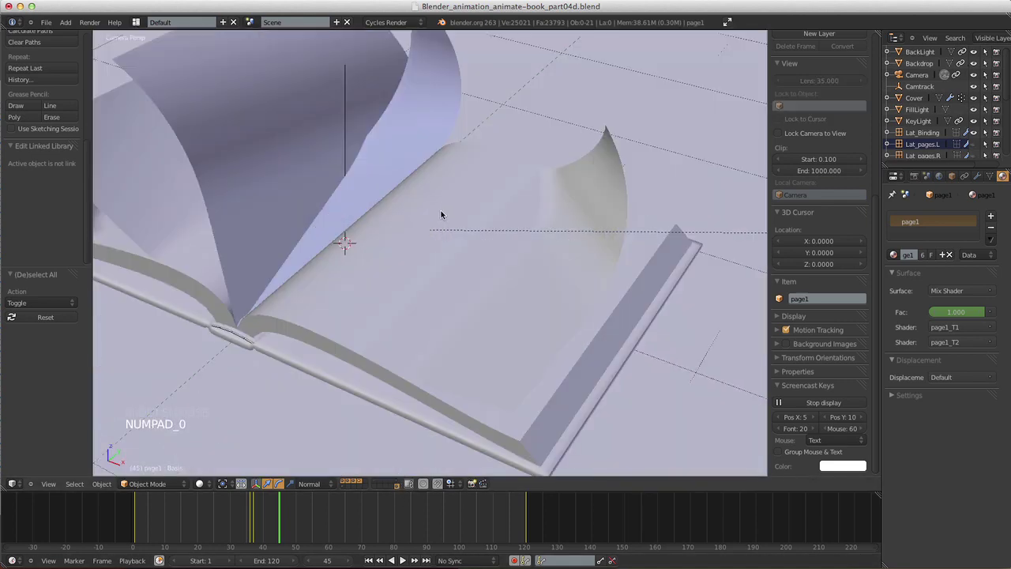
{"action": "middle_click_drag", "start_coordinate": [569, 298], "coordinate": [588, 211], "text": "ctrl"}
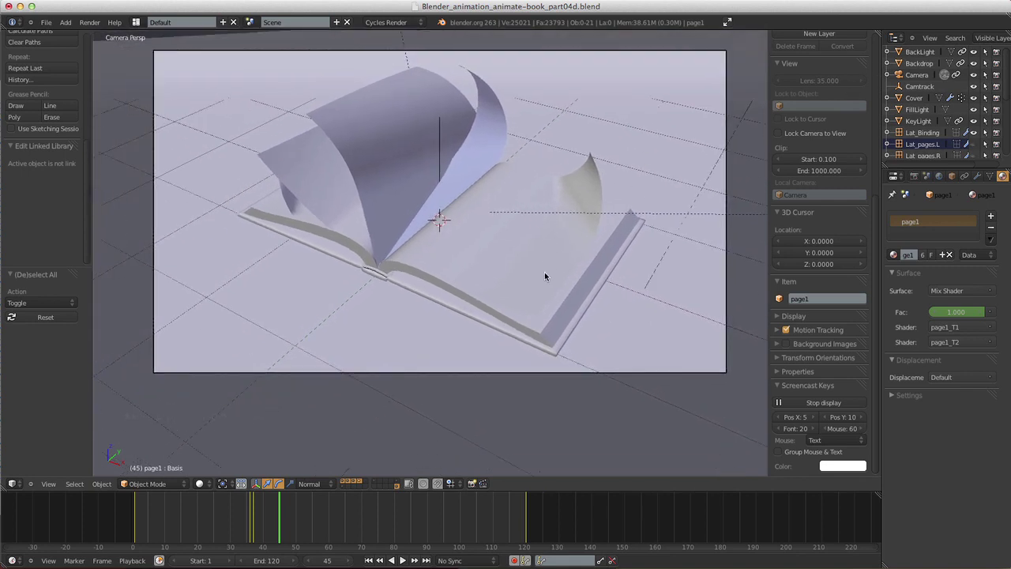
{"action": "middle_click_drag", "start_coordinate": [533, 277], "coordinate": [524, 307], "text": "shift"}
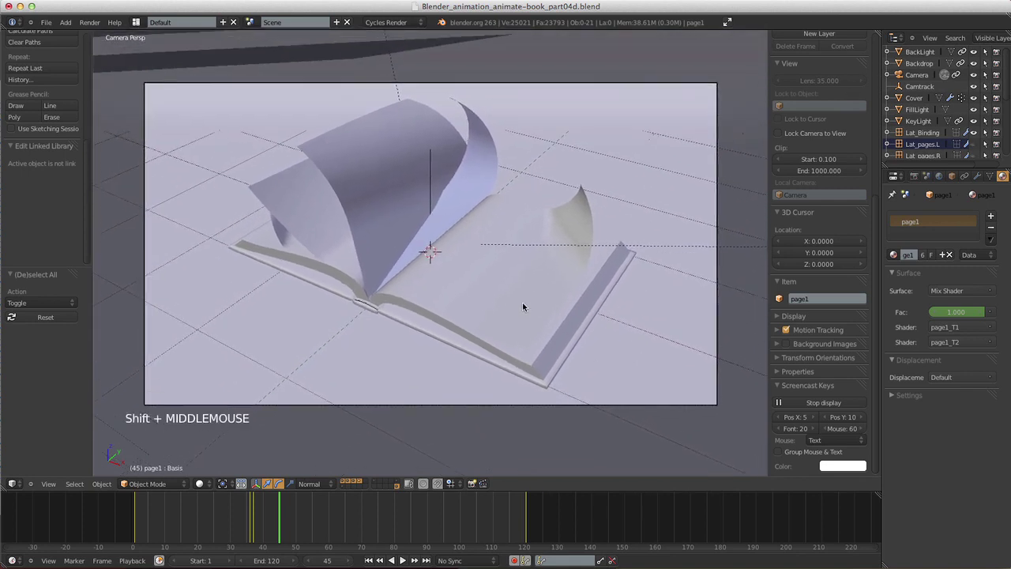
- Expand the Integrator render settings and set the render samples to 200
{"action": "left_click", "coordinate": [914, 176]}
{"action": "left_click", "coordinate": [904, 212]}
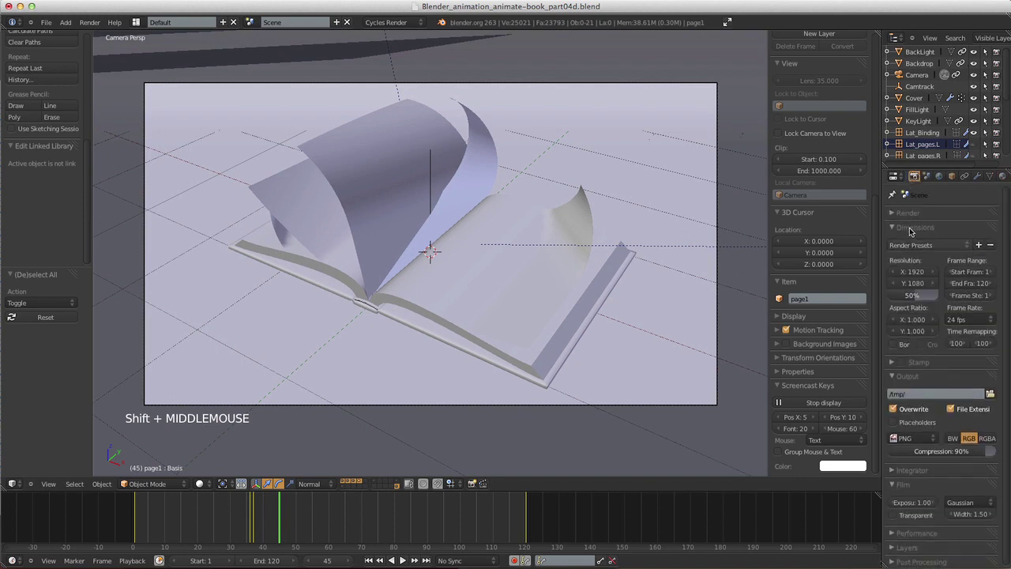
{"action": "left_click", "coordinate": [912, 382]}
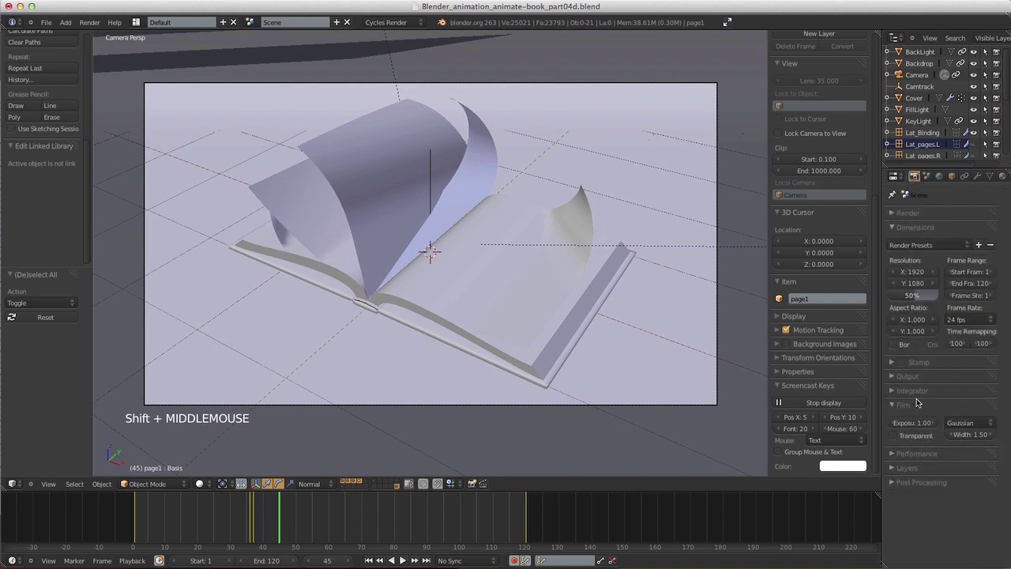
{"action": "left_click", "coordinate": [917, 391]}
{"action": "left_click", "coordinate": [914, 435]}
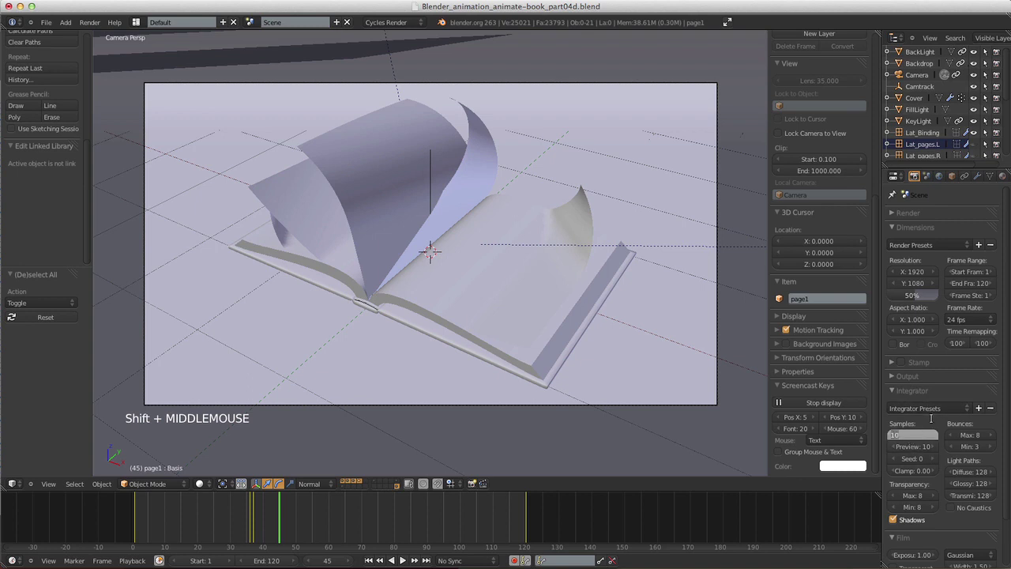
{"action": "key", "text": "Return"}
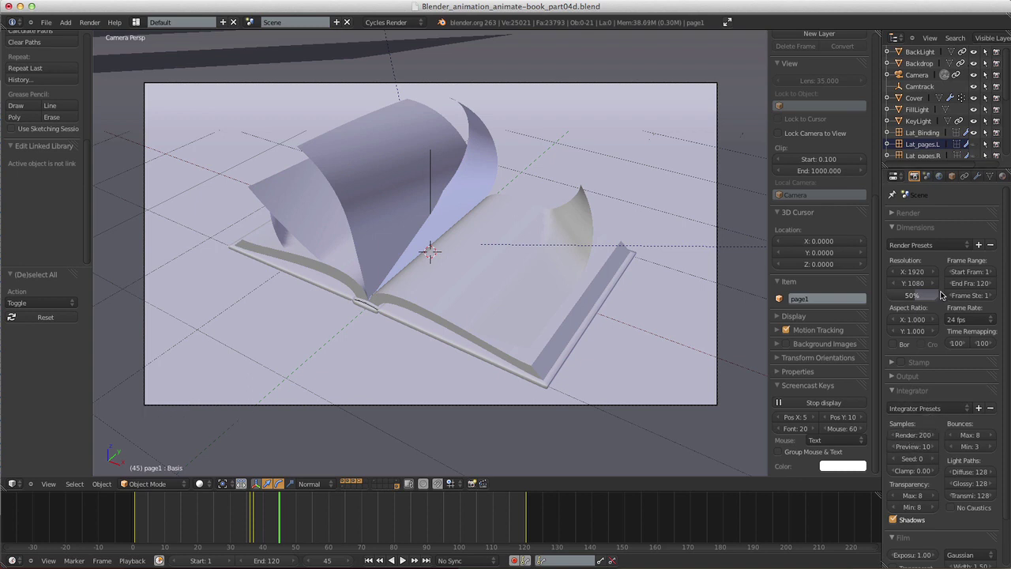
- Set the preview samples to 100 and the render resolution scale to 100%
{"action": "left_click", "coordinate": [917, 446]}
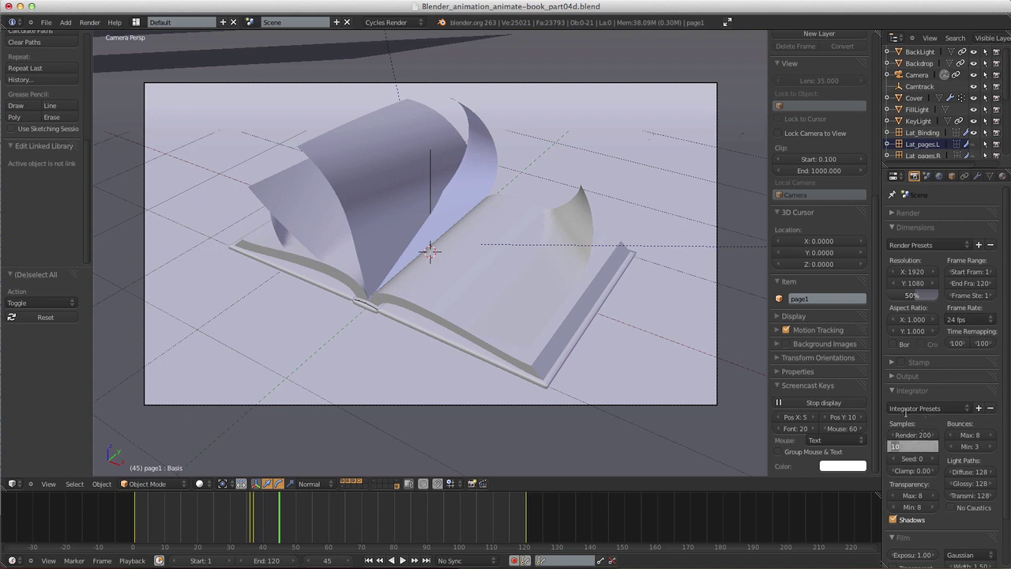
{"action": "type", "text": "100"}
{"action": "key", "text": "Return"}
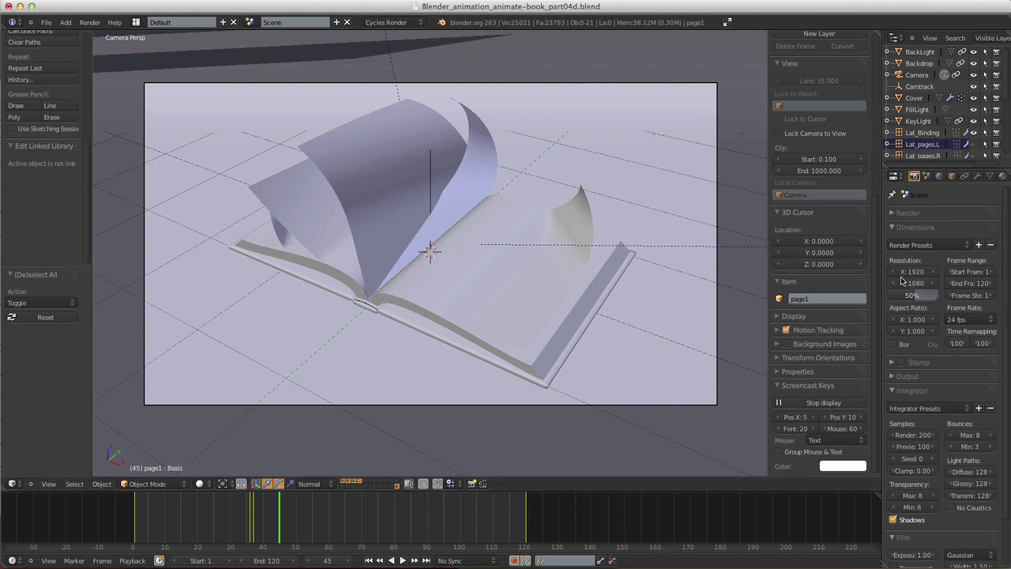
{"action": "left_click_drag", "start_coordinate": [924, 294], "coordinate": [948, 295]}
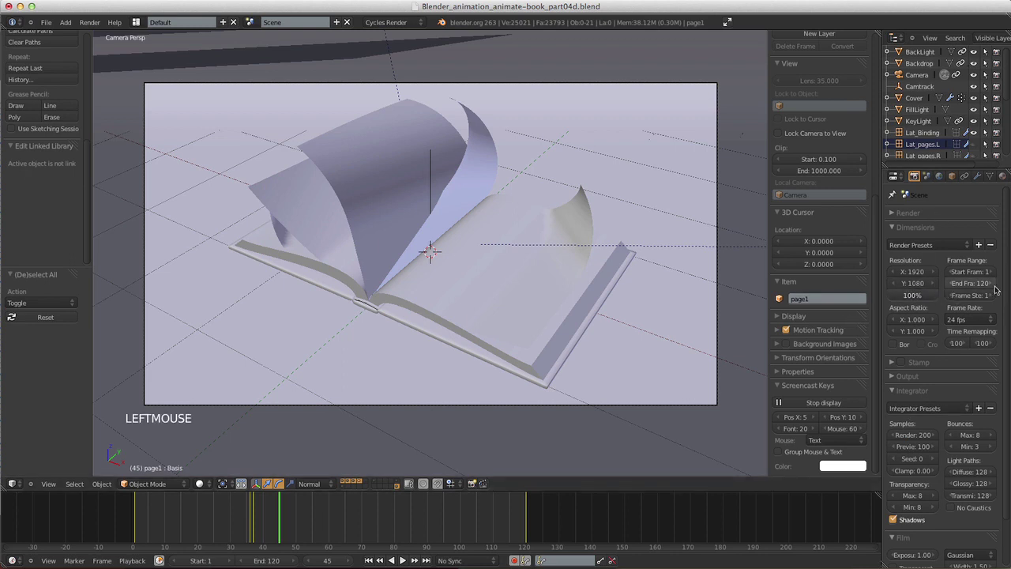
- Collapse the Dimensions render settings and switch the 3D view to Rendered shading
{"action": "left_click", "coordinate": [910, 228]}
{"action": "left_click", "coordinate": [920, 212]}
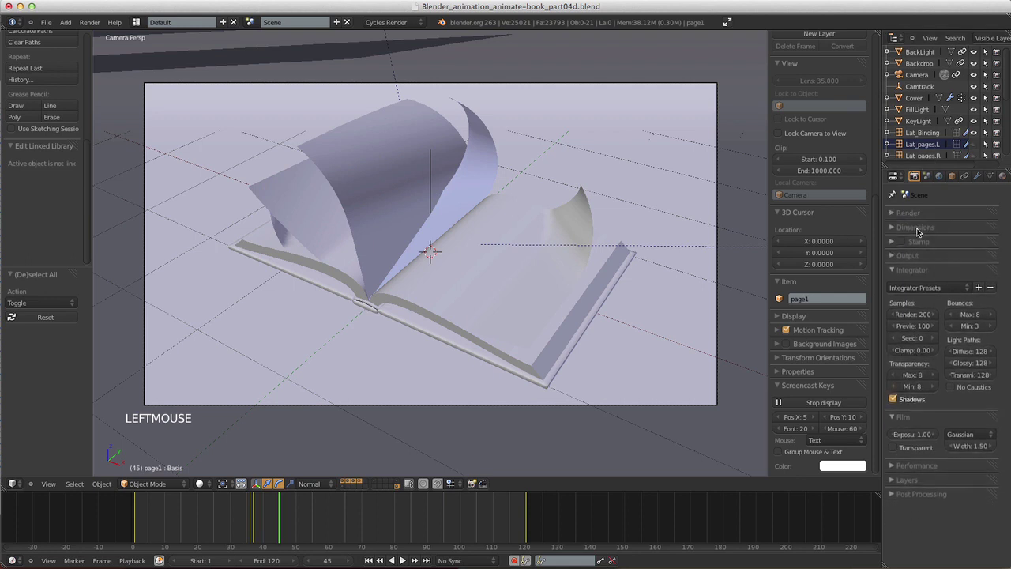
{"action": "left_click", "coordinate": [199, 483]}
{"action": "left_click", "coordinate": [213, 409]}
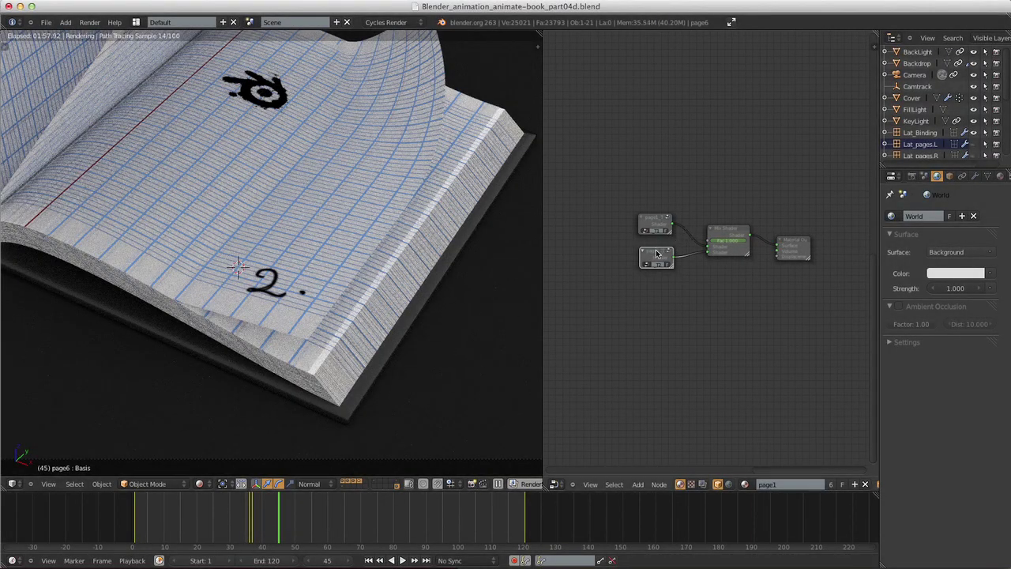
- Move the page1_T1 and page1_T2 group nodes further apart in the page1 material's node tree
{"action": "left_click_drag", "start_coordinate": [656, 253], "coordinate": [652, 271]}
{"action": "left_click_drag", "start_coordinate": [653, 218], "coordinate": [648, 215]}
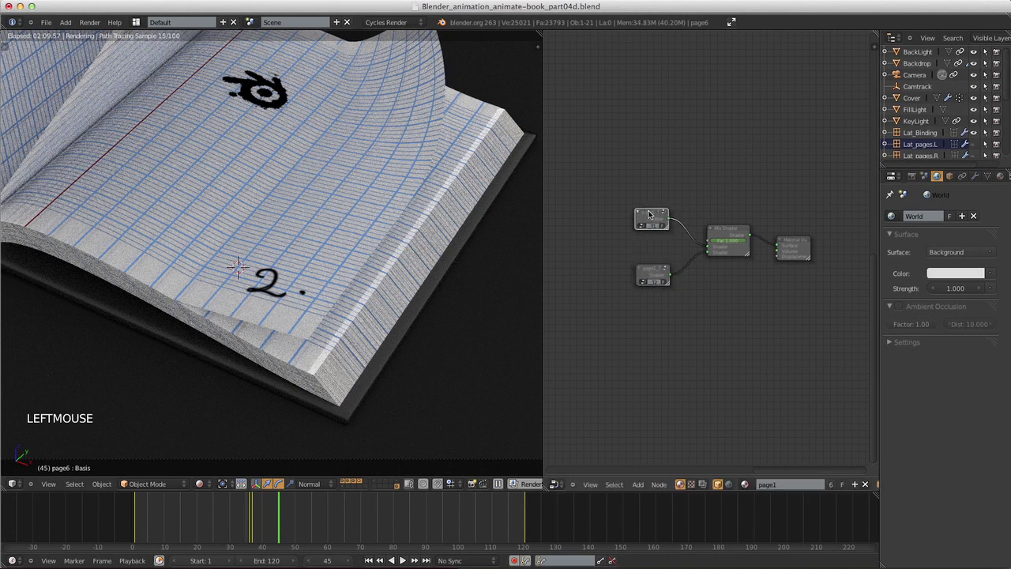
{"action": "left_click", "coordinate": [648, 215]}
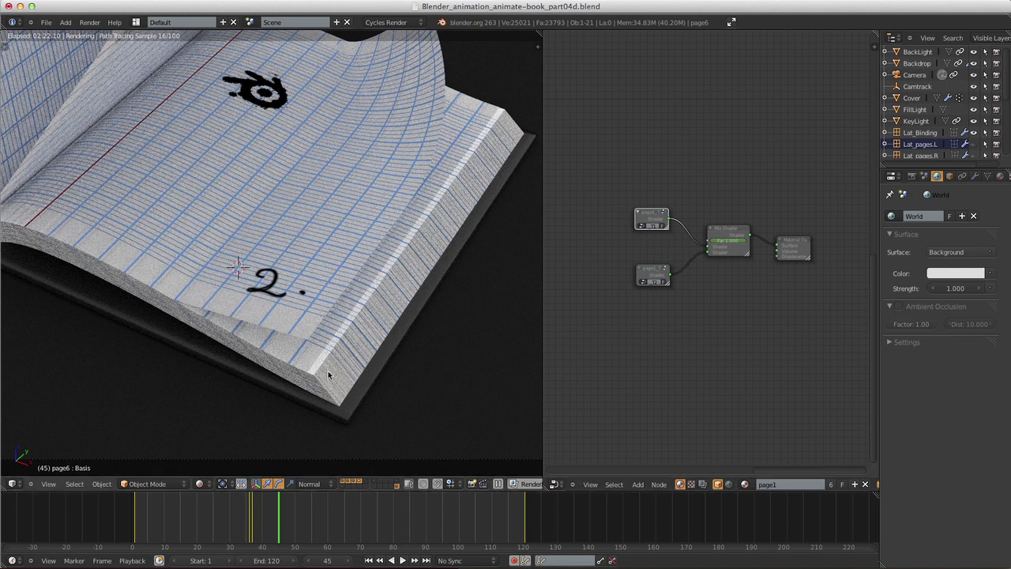
- Select pages.L and set the Mapping node's X and Y rotation to 0° in its pages_ends material
{"action": "right_click", "coordinate": [420, 258]}
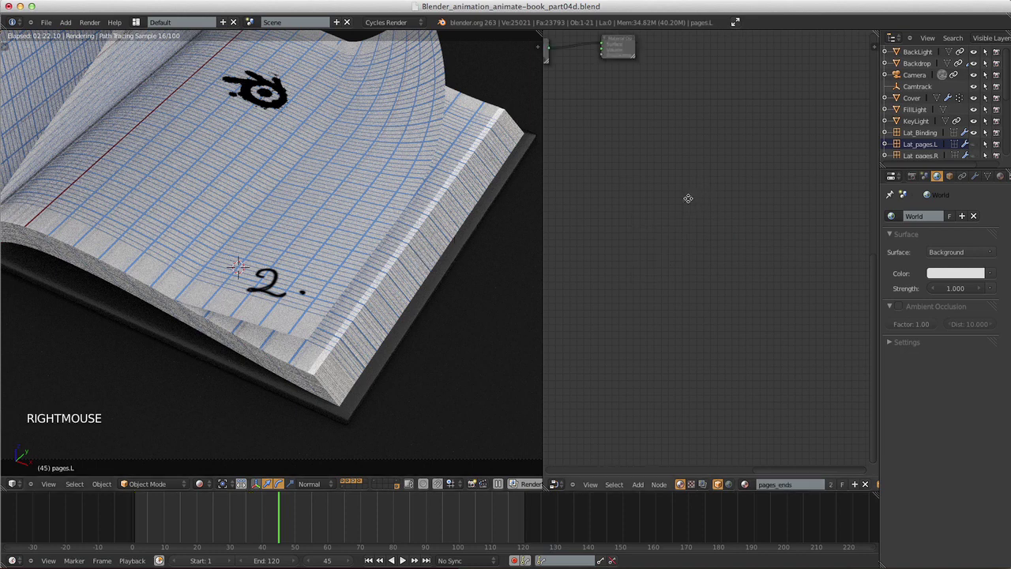
{"action": "middle_click_drag", "start_coordinate": [686, 198], "coordinate": [807, 263]}
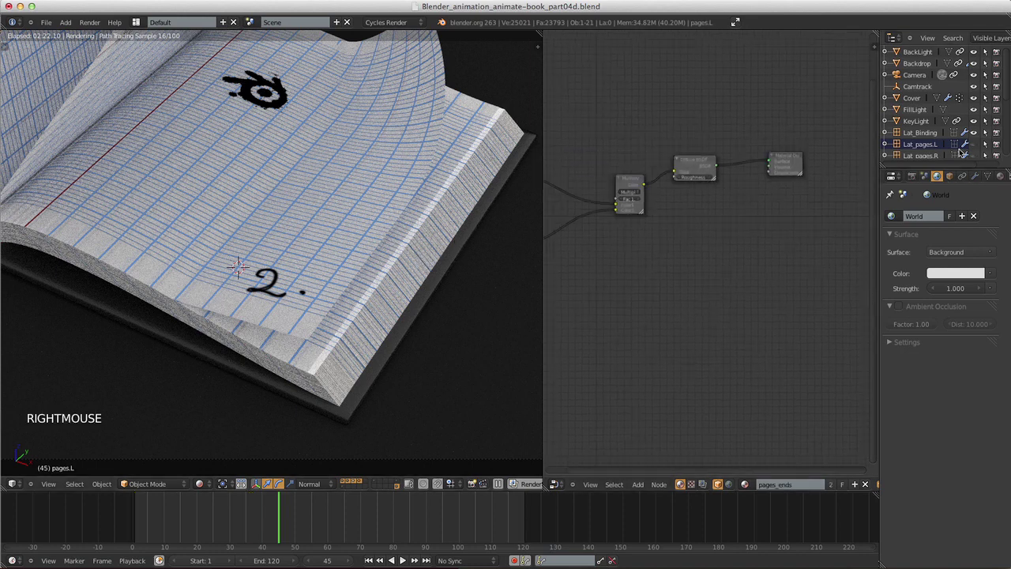
{"action": "left_click", "coordinate": [999, 176]}
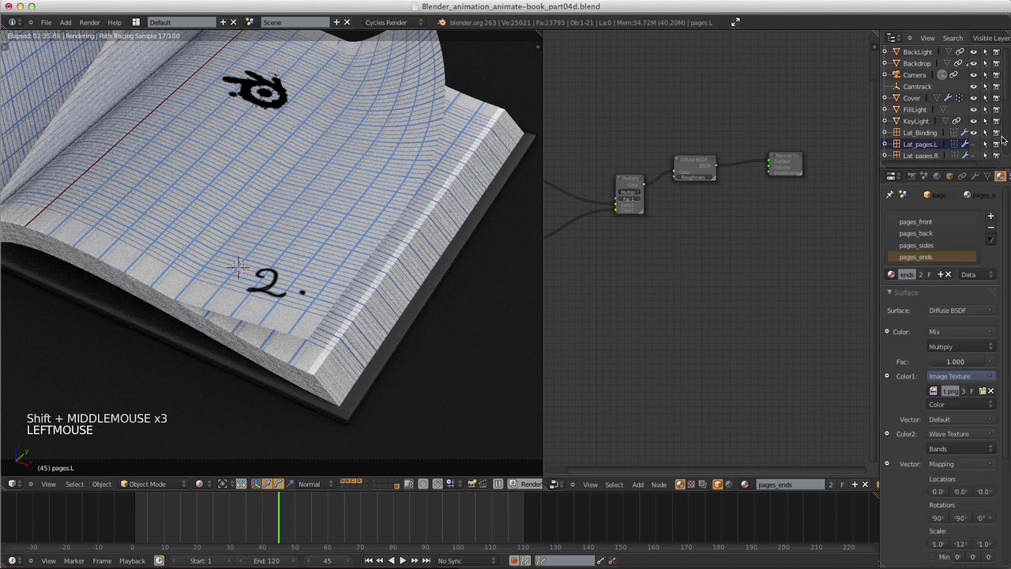
{"action": "left_click_drag", "start_coordinate": [1008, 130], "coordinate": [1008, 170]}
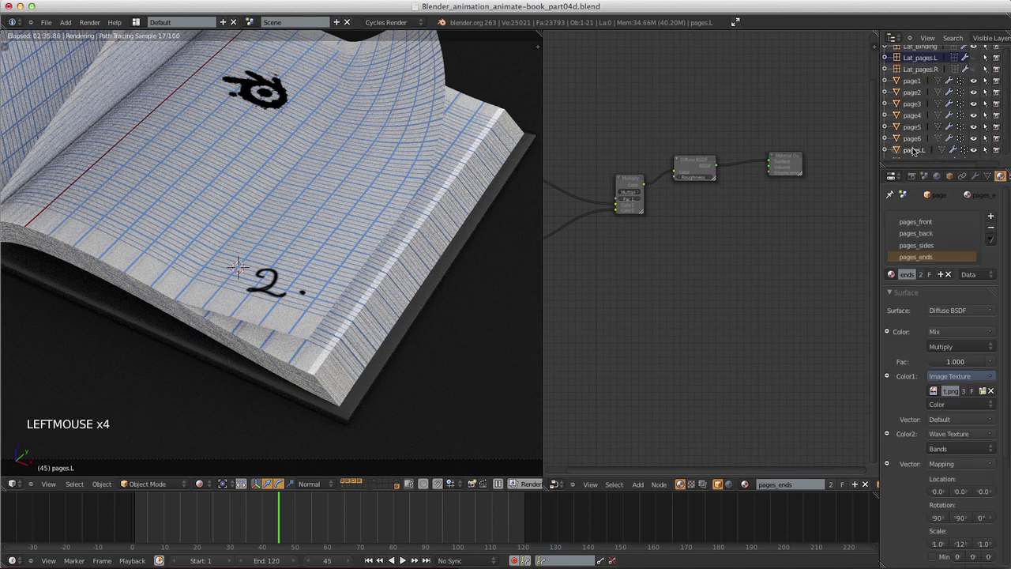
{"action": "middle_click_drag", "start_coordinate": [692, 292], "coordinate": [744, 248]}
{"action": "scroll", "coordinate": [718, 253], "scroll_direction": "down", "scroll_amount": 2}
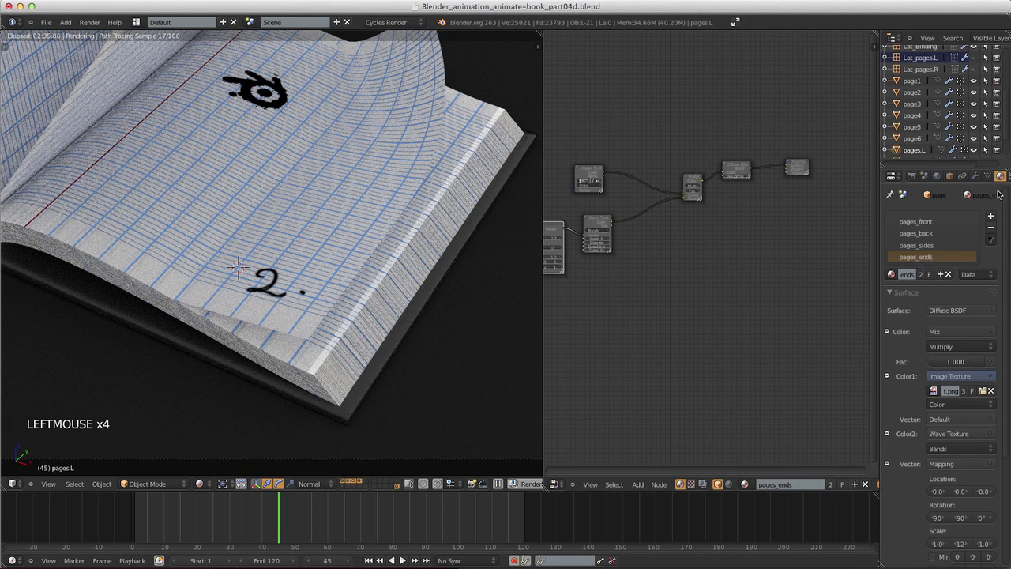
{"action": "scroll", "coordinate": [693, 266], "scroll_direction": "up", "scroll_amount": 4}
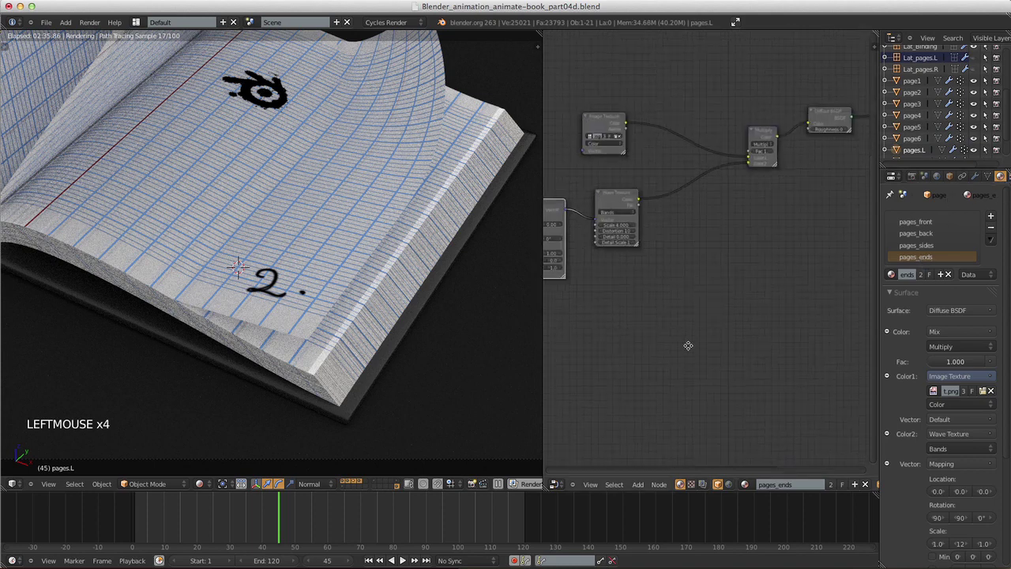
{"action": "scroll", "coordinate": [738, 328], "scroll_direction": "up", "scroll_amount": 2}
{"action": "middle_click_drag", "start_coordinate": [664, 343], "coordinate": [701, 385]}
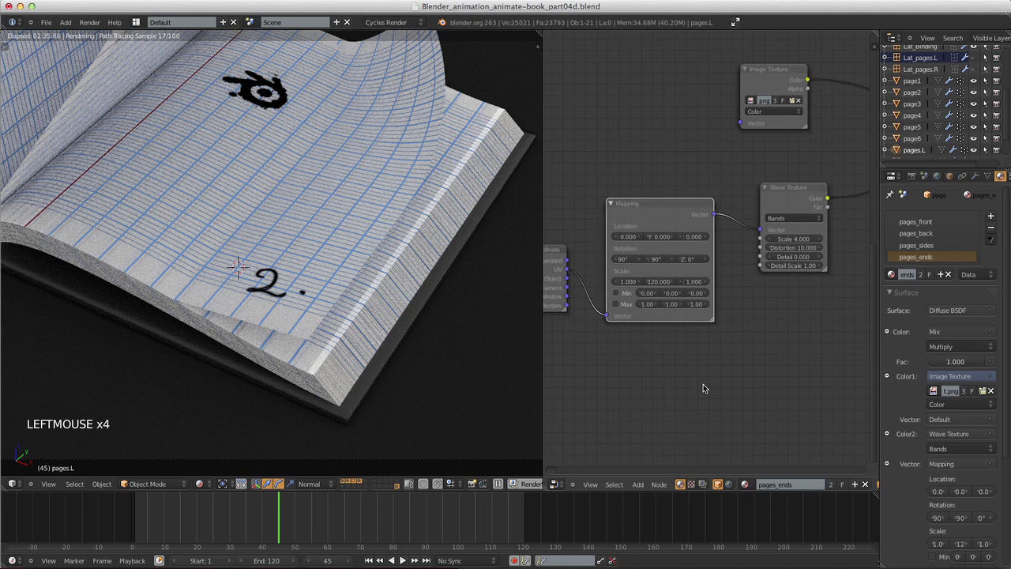
{"action": "middle_click", "coordinate": [627, 210], "text": "shift"}
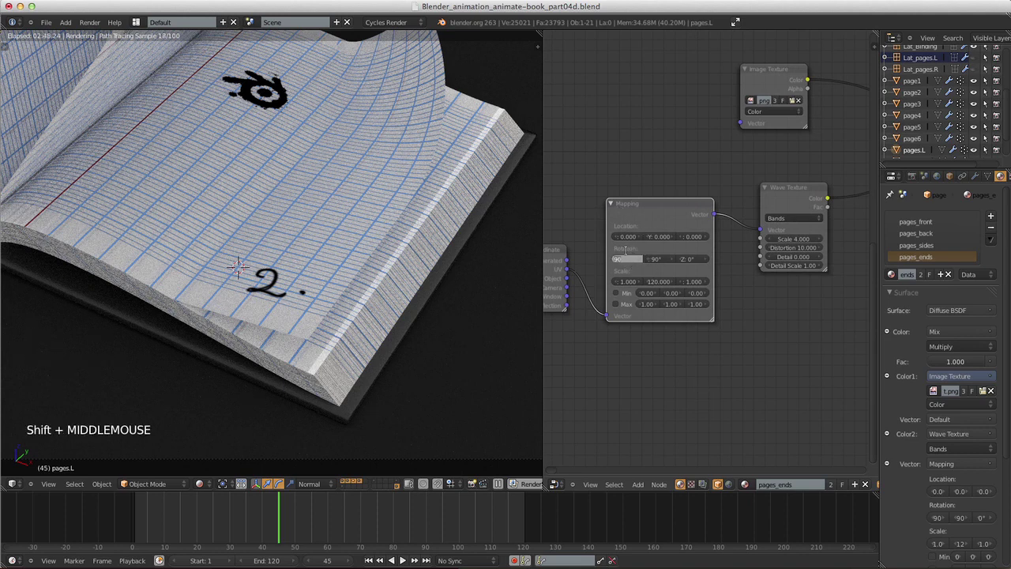
{"action": "type", "text": "0"}
{"action": "left_click", "coordinate": [641, 262]}
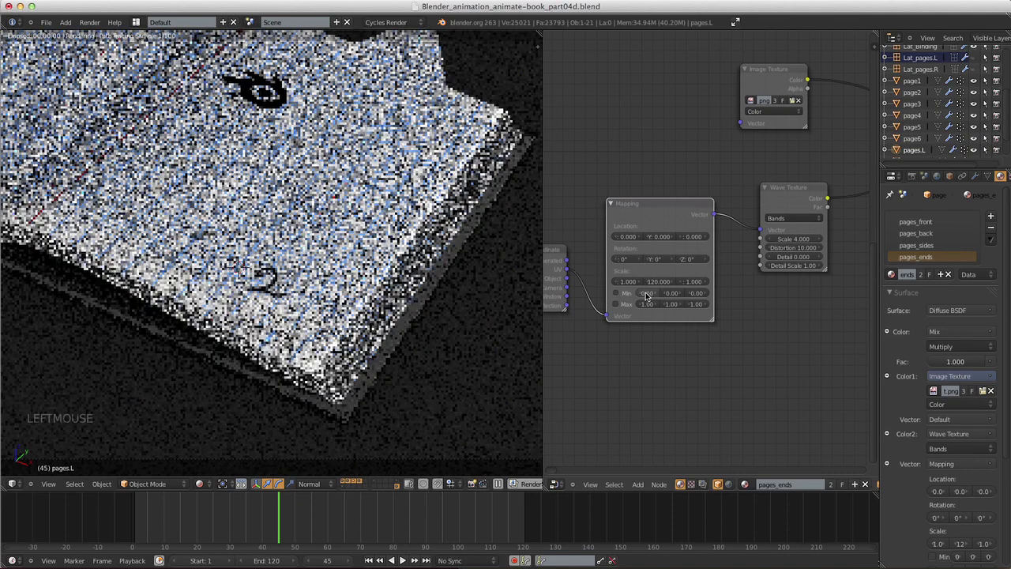
- Set the Mapping node's scale to 1 on Y and 120 on X in the pages_ends material
{"action": "left_click", "coordinate": [651, 281]}
{"action": "type", "text": "1"}
{"action": "key", "text": "Return"}
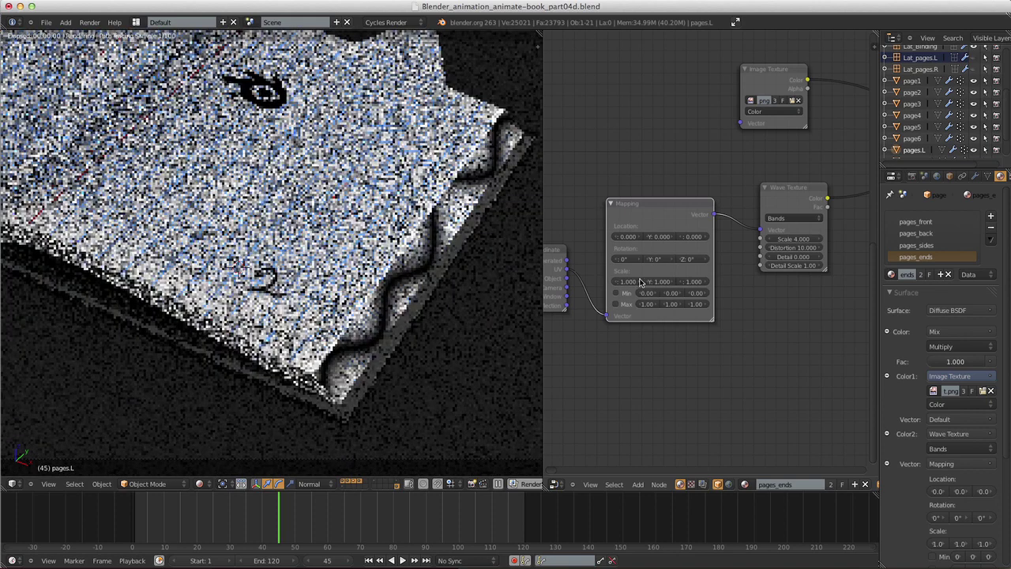
{"action": "left_click", "coordinate": [637, 284]}
{"action": "type", "text": "120"}
{"action": "key", "text": "Return"}
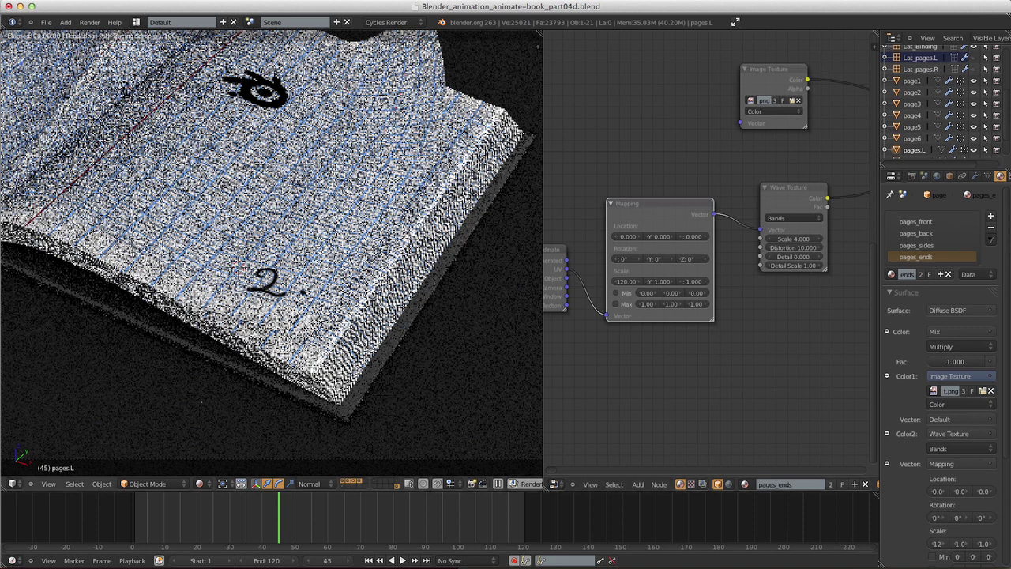
- Select page1 and open the page1_T1 node group in its material for editing
{"action": "right_click", "coordinate": [399, 139]}
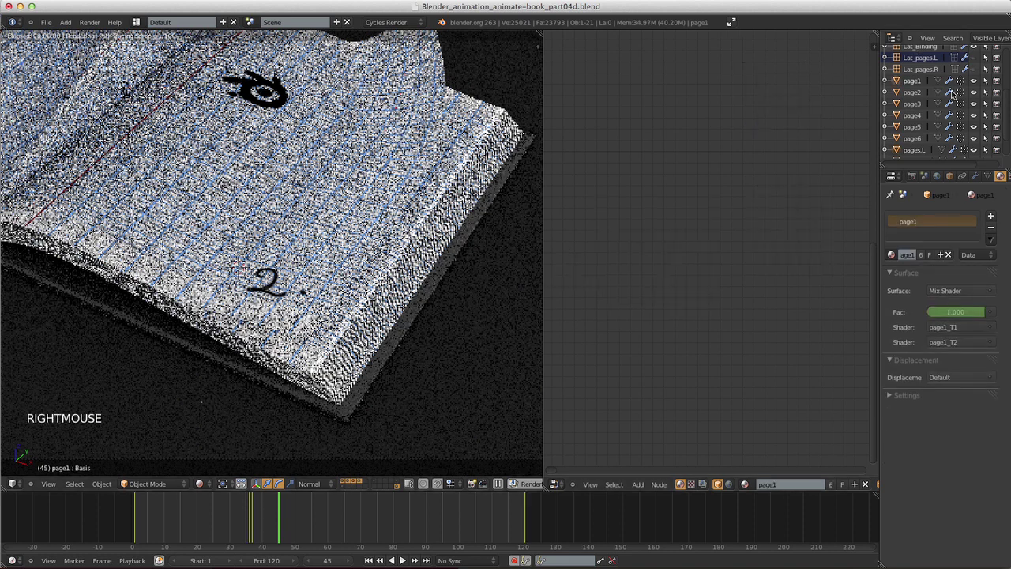
{"action": "left_click", "coordinate": [913, 82]}
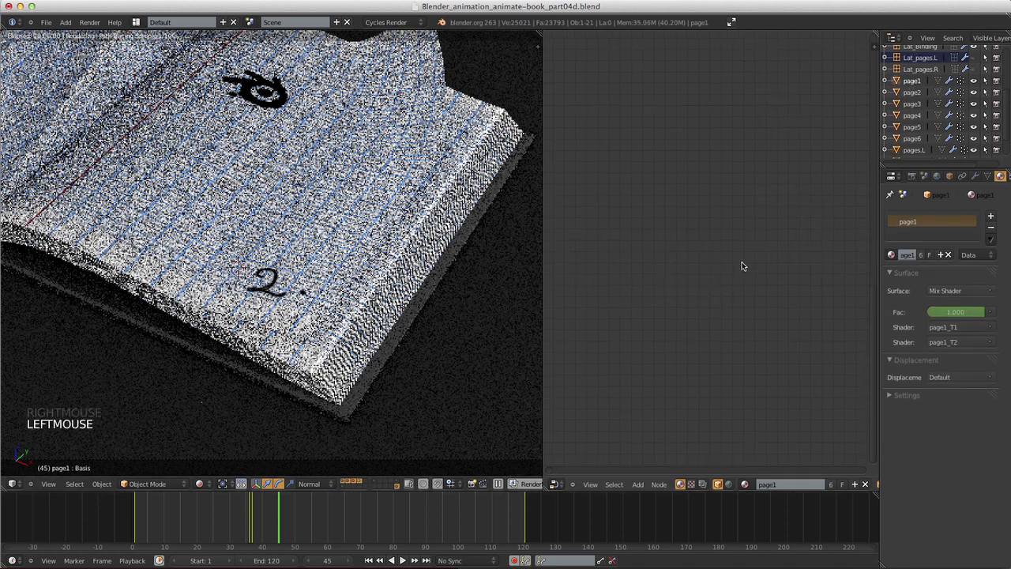
{"action": "scroll", "coordinate": [693, 273], "scroll_direction": "down", "scroll_amount": 3}
{"action": "scroll", "coordinate": [592, 307], "scroll_direction": "up", "scroll_amount": 5}
{"action": "scroll", "coordinate": [692, 347], "scroll_direction": "down", "scroll_amount": 4}
{"action": "scroll", "coordinate": [666, 305], "scroll_direction": "up", "scroll_amount": 6}
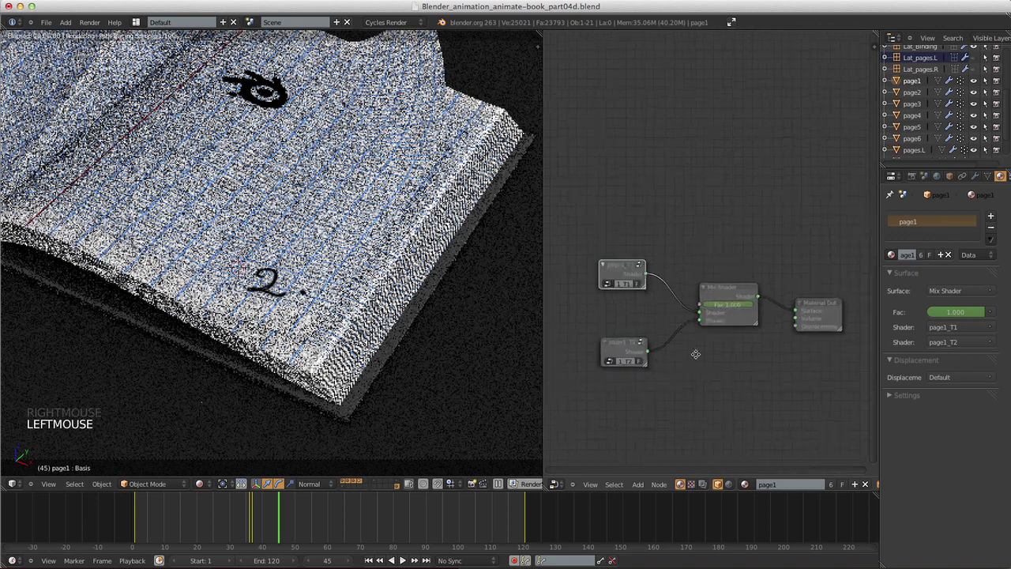
{"action": "scroll", "coordinate": [695, 371], "scroll_direction": "down", "scroll_amount": 4}
{"action": "middle_click_drag", "start_coordinate": [703, 359], "coordinate": [687, 339], "text": "ctrl"}
{"action": "middle_click_drag", "start_coordinate": [687, 339], "coordinate": [648, 347], "text": "shift"}
{"action": "middle_click_drag", "start_coordinate": [648, 347], "coordinate": [631, 342], "text": "ctrl"}
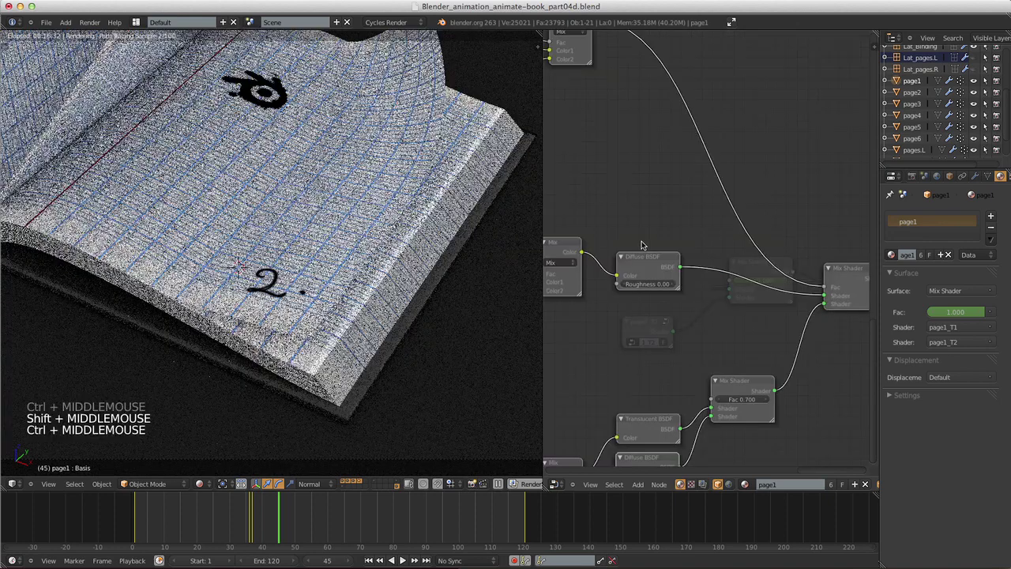
- Brighten the lower Diffuse BSDF's colour to white inside the page1_T1 group
{"action": "scroll", "coordinate": [723, 365], "scroll_direction": "down", "scroll_amount": 3, "text": "shift"}
{"action": "scroll", "coordinate": [719, 367], "scroll_direction": "down", "scroll_amount": 2}
{"action": "scroll", "coordinate": [718, 350], "scroll_direction": "up", "scroll_amount": 3}
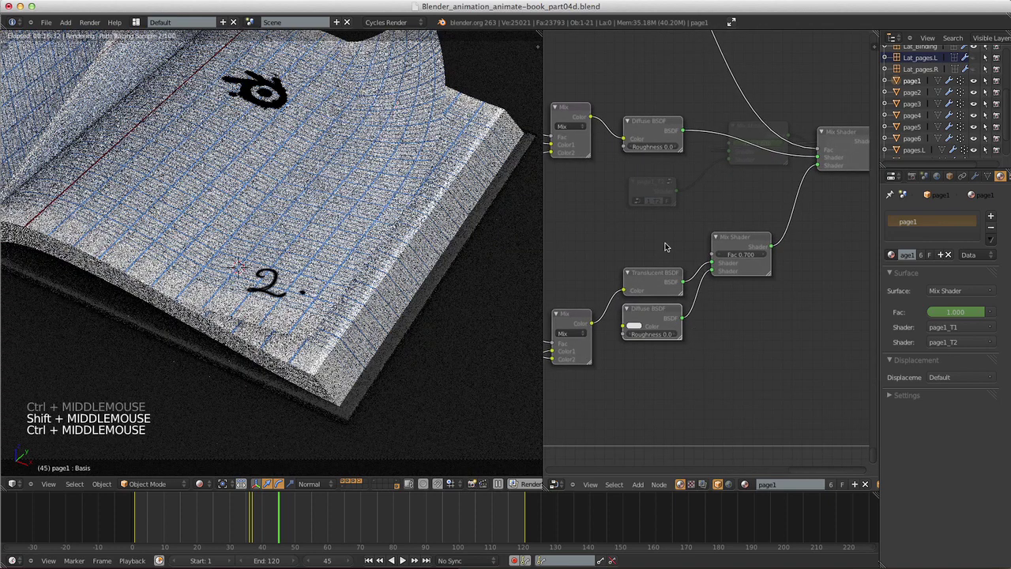
{"action": "left_click", "coordinate": [635, 327]}
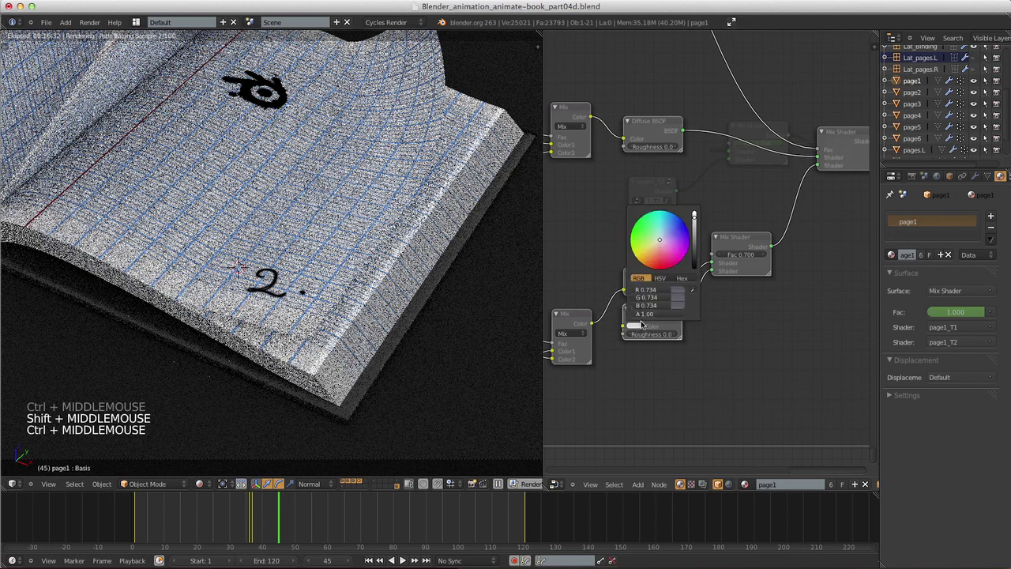
{"action": "left_click", "coordinate": [695, 214]}
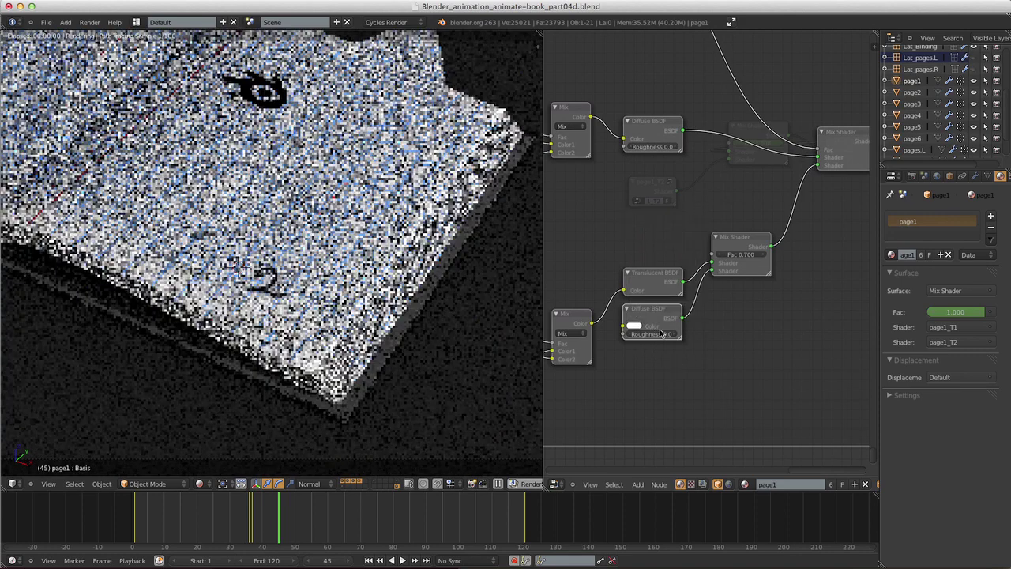
- Set the factor of the Mix Shader joining the Translucent and Diffuse shaders to 0.900, and close the page1_T1 group
{"action": "left_click", "coordinate": [764, 255]}
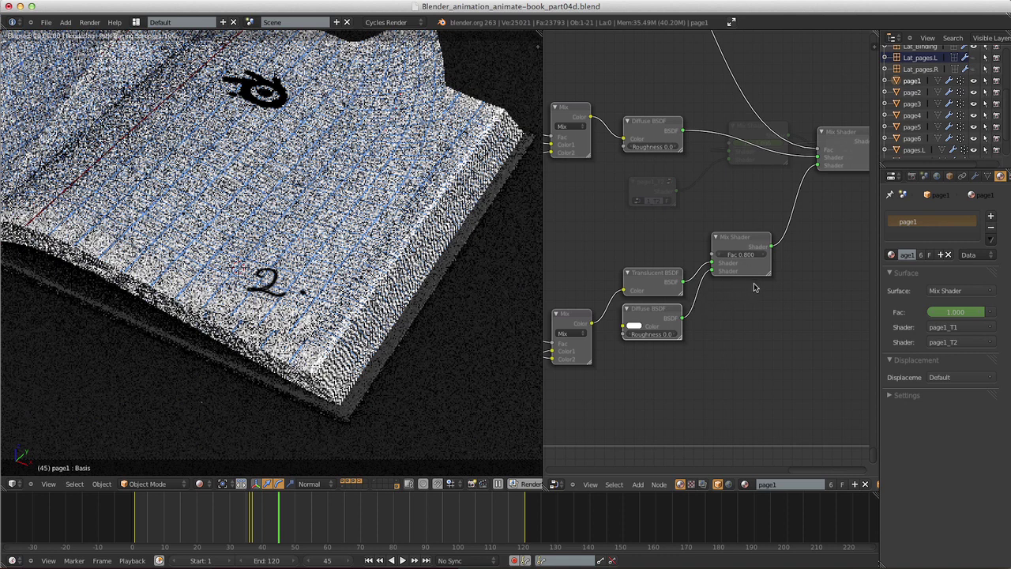
{"action": "scroll", "coordinate": [750, 360], "scroll_direction": "down", "scroll_amount": 6}
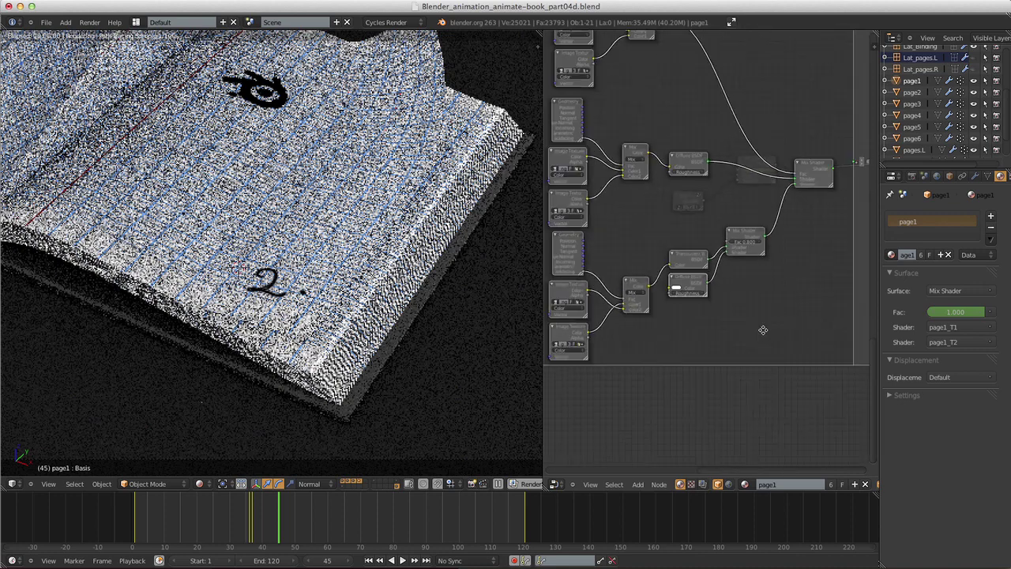
{"action": "middle_click_drag", "start_coordinate": [743, 324], "coordinate": [739, 373], "text": "shift"}
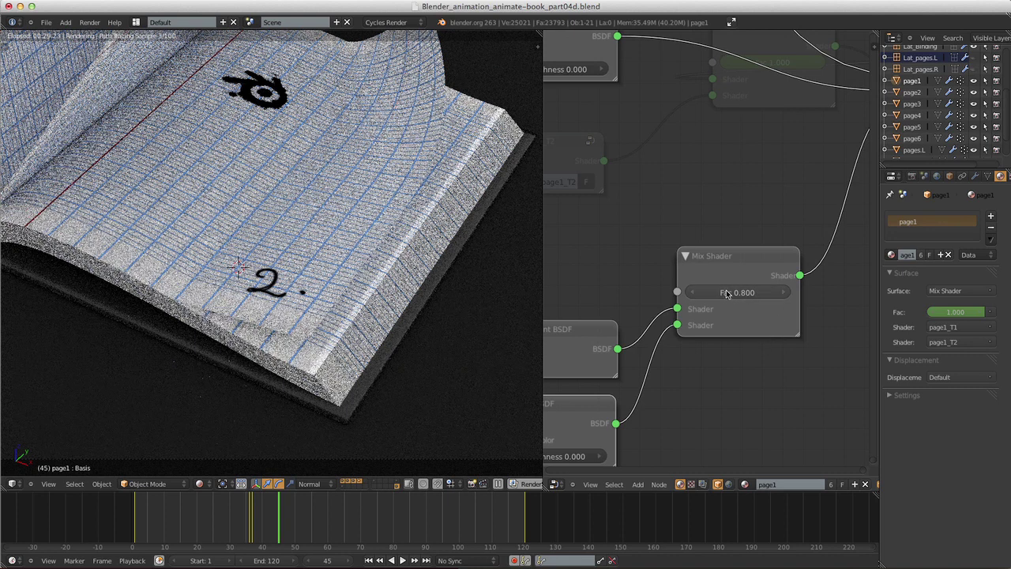
{"action": "left_click", "coordinate": [782, 293]}
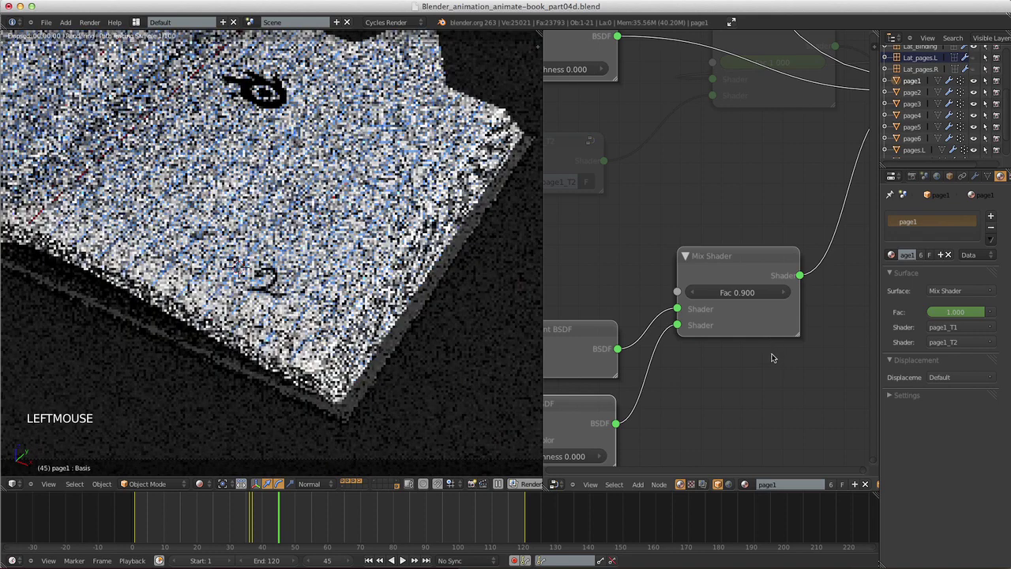
{"action": "scroll", "coordinate": [766, 347], "scroll_direction": "down", "scroll_amount": 5}
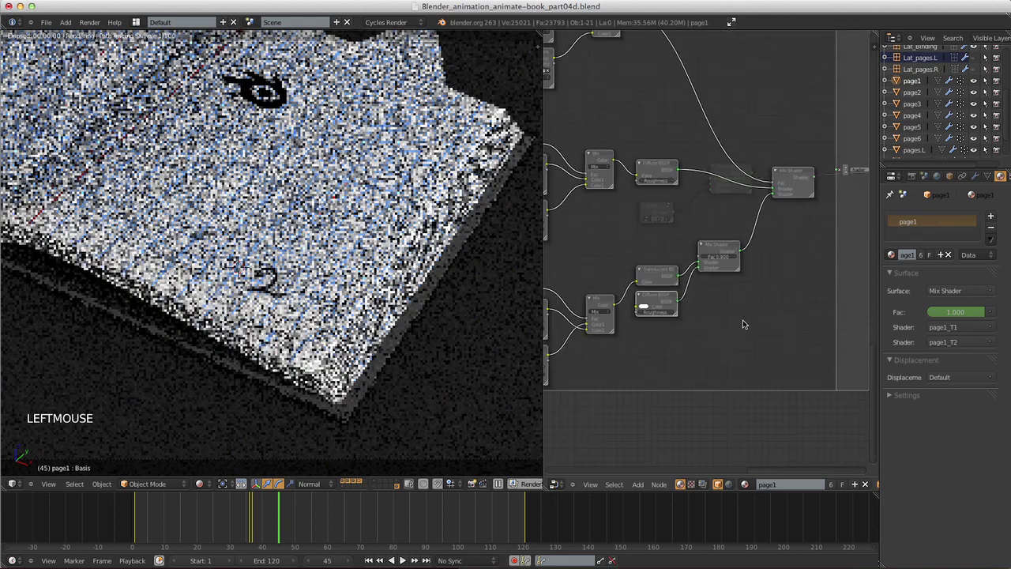
{"action": "middle_click_drag", "start_coordinate": [743, 336], "coordinate": [653, 207], "text": "ctrl"}
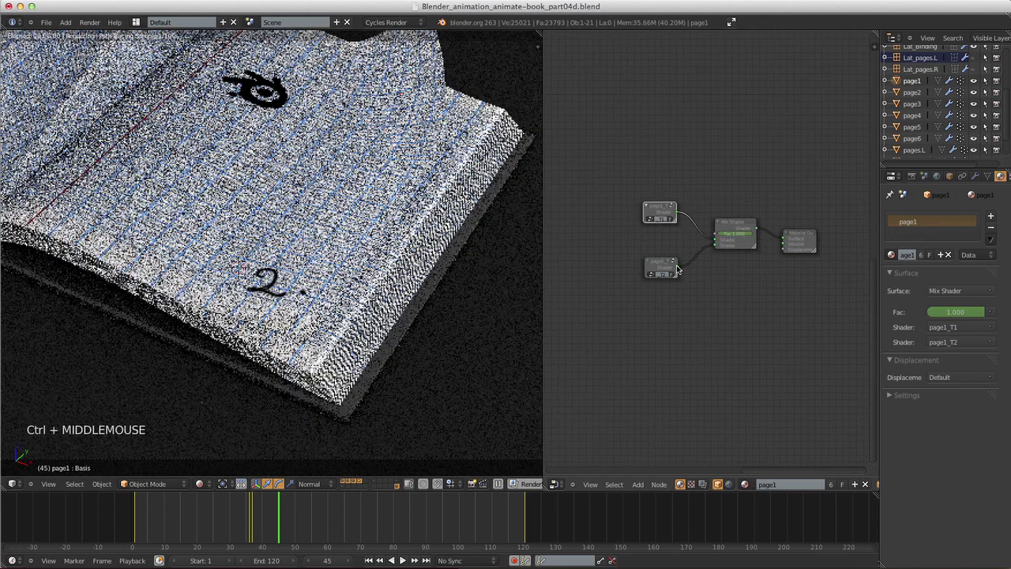
- In the page1_T2 group, set the translucent/diffuse Mix Shader's factor to 0.900 and the lower Diffuse BSDF's colour to white, and close the group
{"action": "left_click", "coordinate": [669, 262]}
{"action": "key", "text": "Tab"}
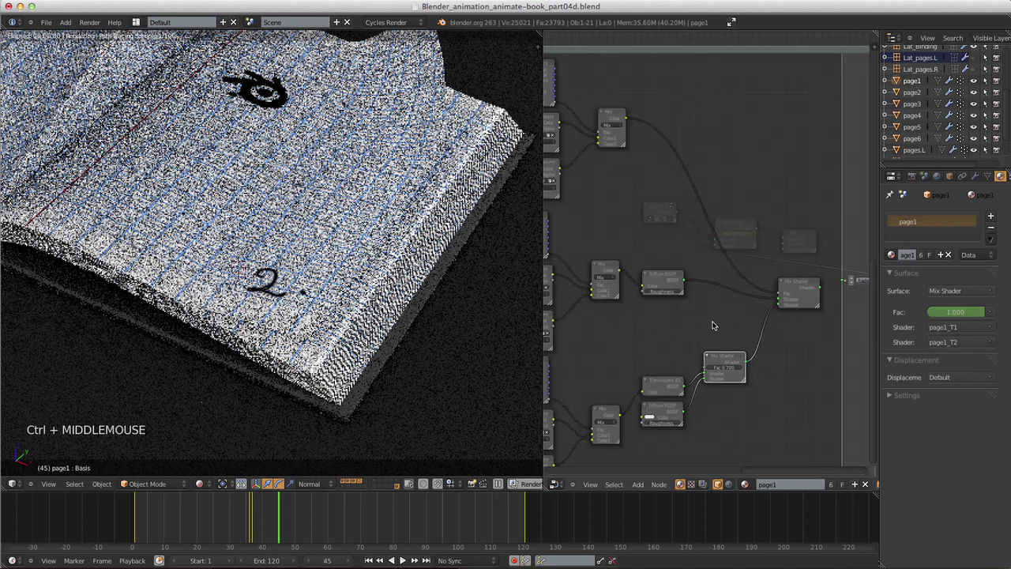
{"action": "middle_click_drag", "start_coordinate": [737, 373], "coordinate": [749, 296]}
{"action": "left_click", "coordinate": [749, 296]}
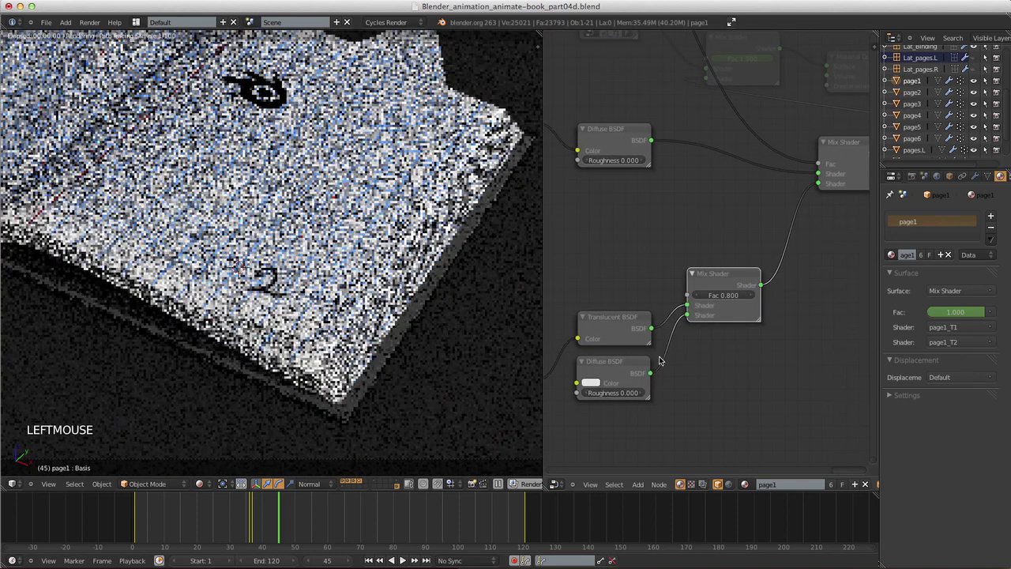
{"action": "left_click", "coordinate": [593, 384]}
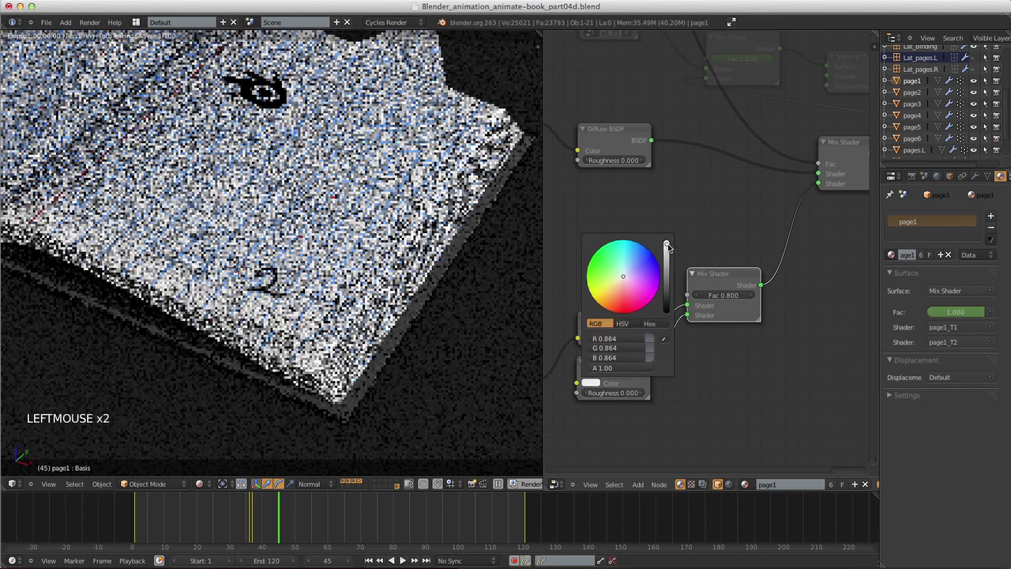
{"action": "left_click", "coordinate": [751, 295]}
{"action": "key", "text": "s"}
{"action": "key", "text": "s"}
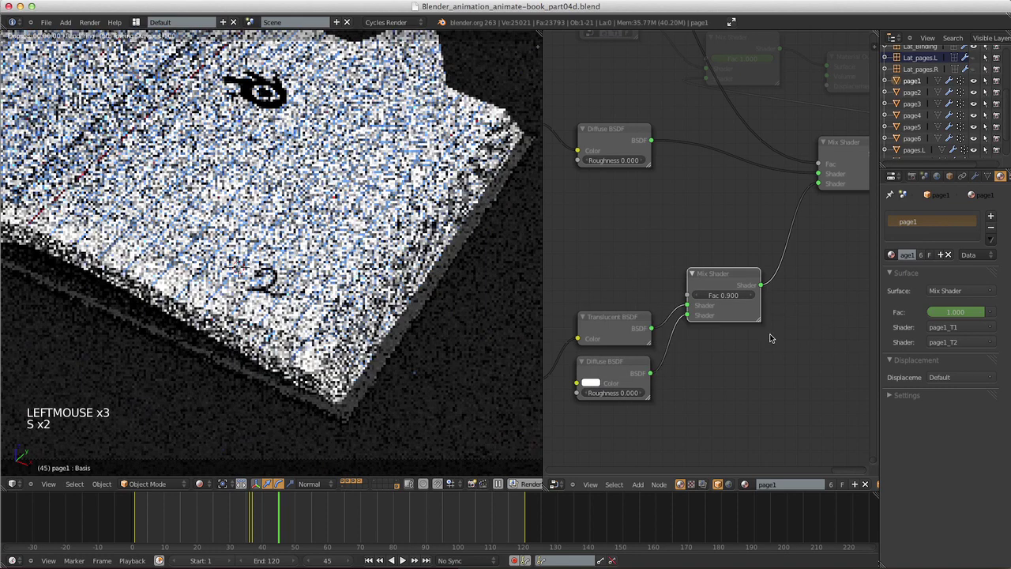
{"action": "key", "text": "Tab"}
{"action": "middle_click_drag", "start_coordinate": [703, 307], "coordinate": [750, 352], "text": "shift"}
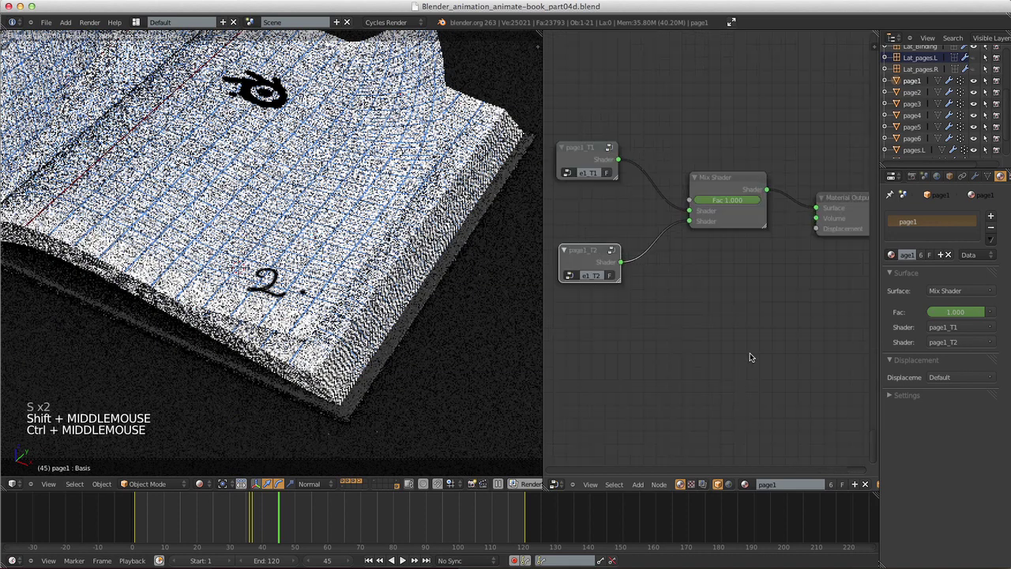
- Set the World background strength to 0.000
{"action": "left_click", "coordinate": [938, 177]}
{"action": "double_click", "coordinate": [955, 288]}
{"action": "type", "text": "000"}
{"action": "key", "text": "Return"}
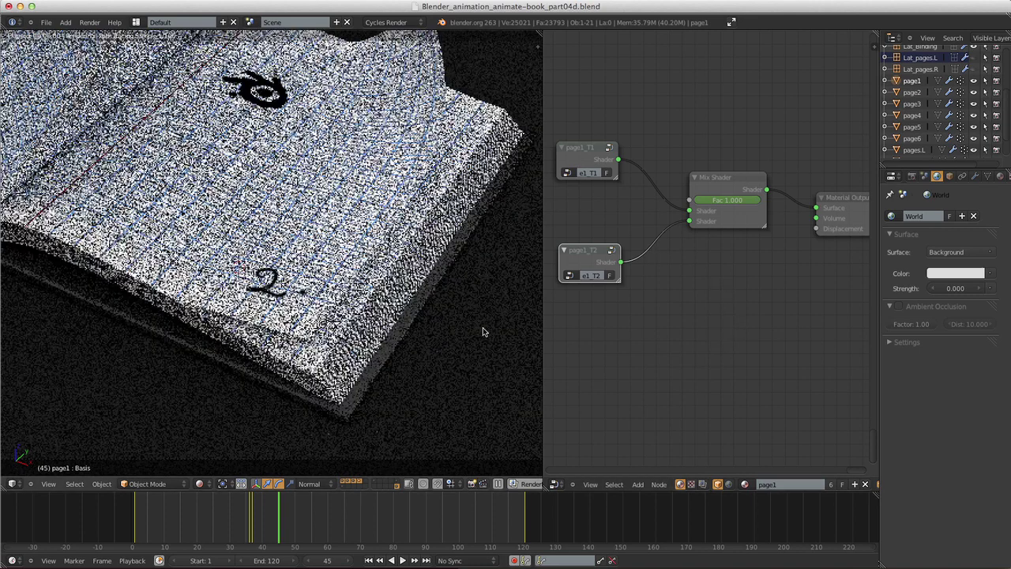
- Merge the node editor area into the 3D view and frame the whole book in the rendered camera view
{"action": "middle_click_drag", "start_coordinate": [466, 335], "coordinate": [396, 357], "text": "ctrl"}
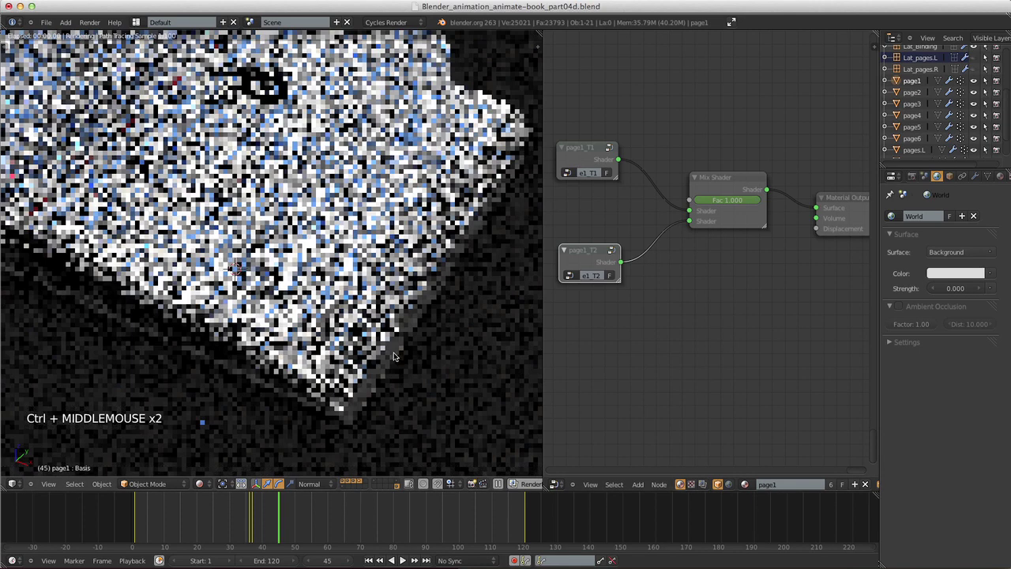
{"action": "middle_click_drag", "start_coordinate": [333, 276], "coordinate": [541, 32], "text": "ctrl"}
{"action": "left_click_drag", "start_coordinate": [541, 32], "coordinate": [632, 205]}
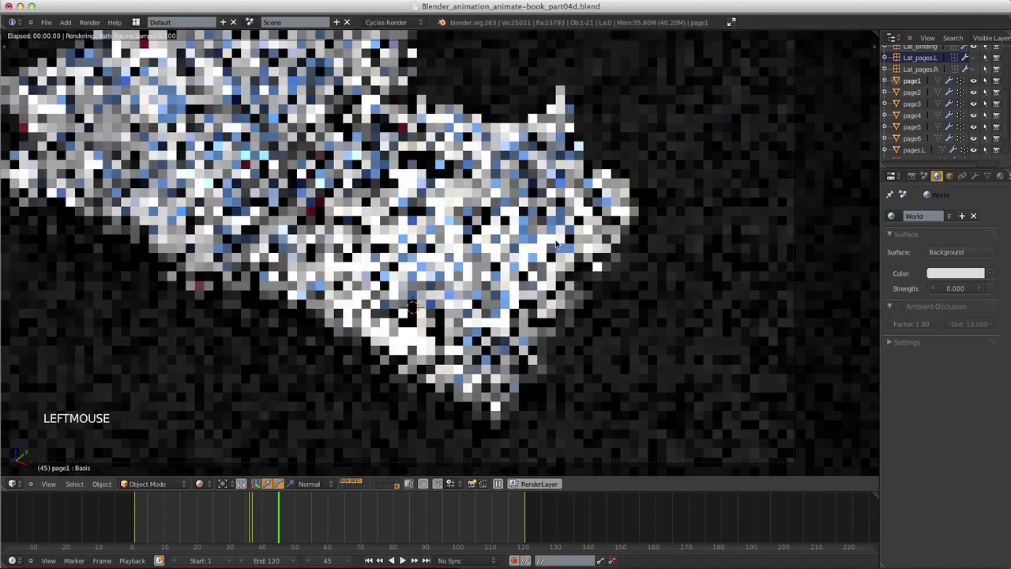
{"action": "middle_click_drag", "start_coordinate": [505, 237], "coordinate": [567, 276], "text": "ctrl"}
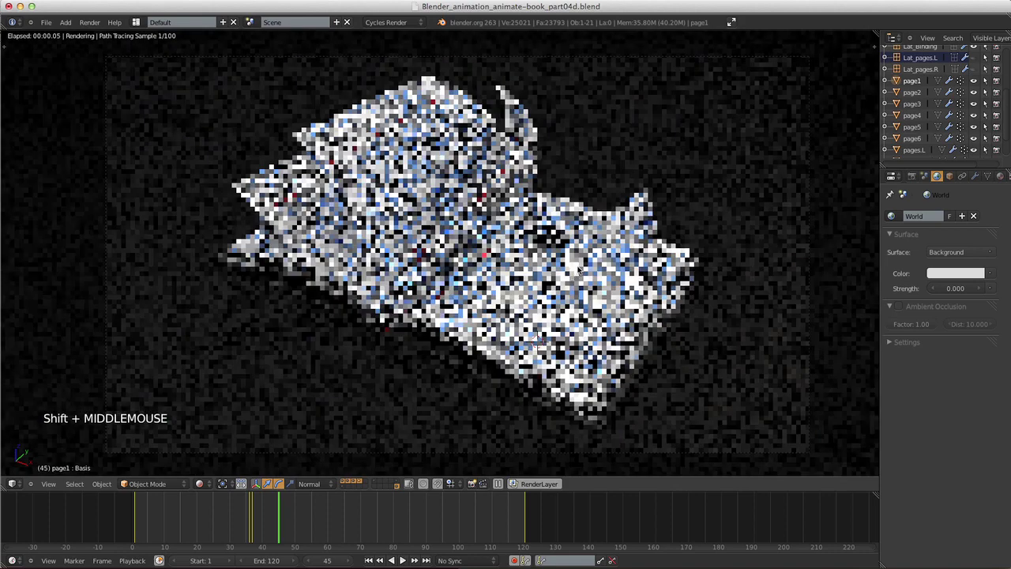